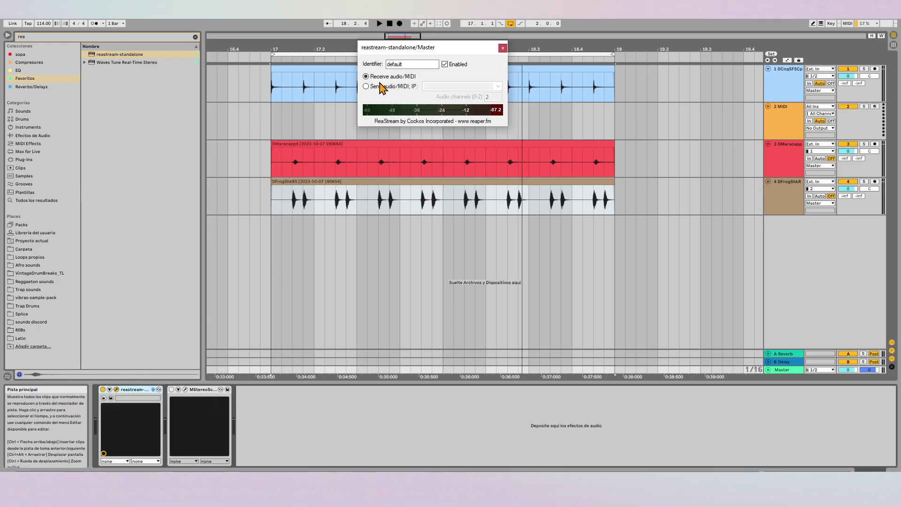
Set the Master's ReaStream to send audio/MIDI to the local broadcast address and close the plugin window.
left_click(366, 86)
left_click(498, 87)
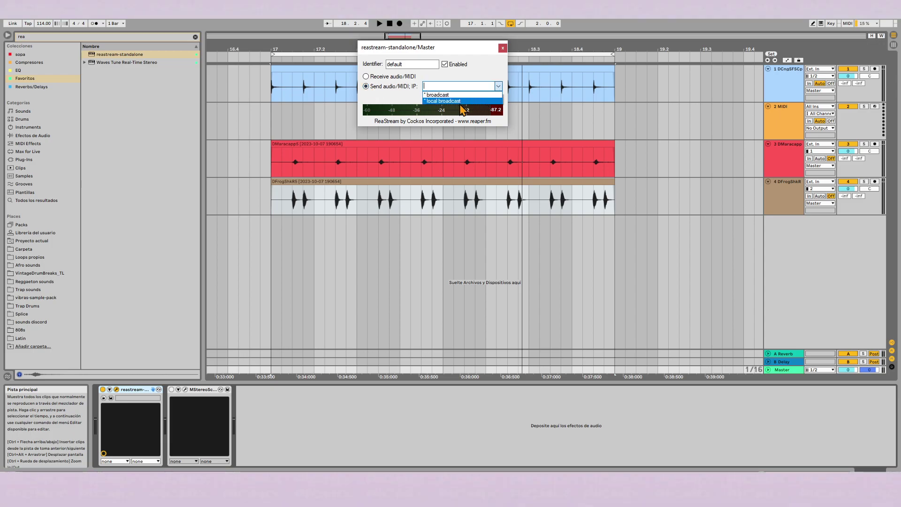
left_click(454, 96)
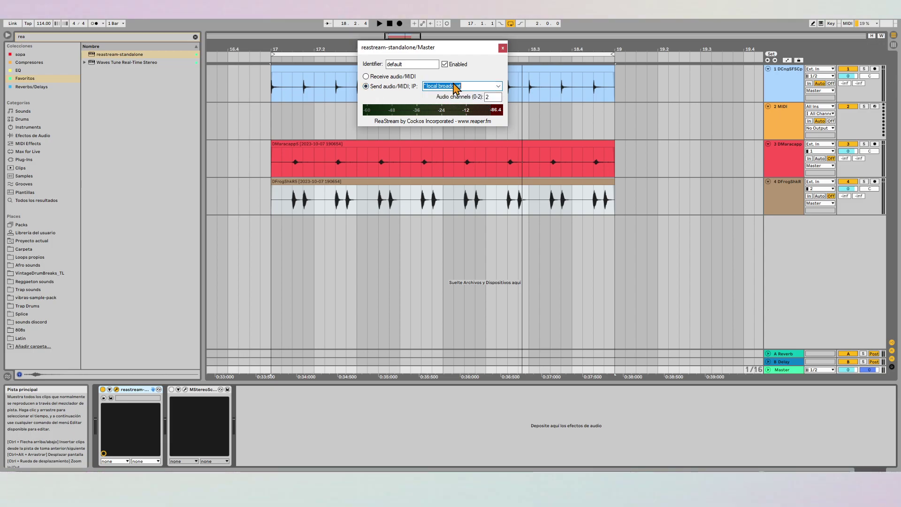
left_click(502, 47)
Play the percussion loop from the start and lower the DFrogShkR5 clip's gain to -9.25 dB.
left_click(273, 144)
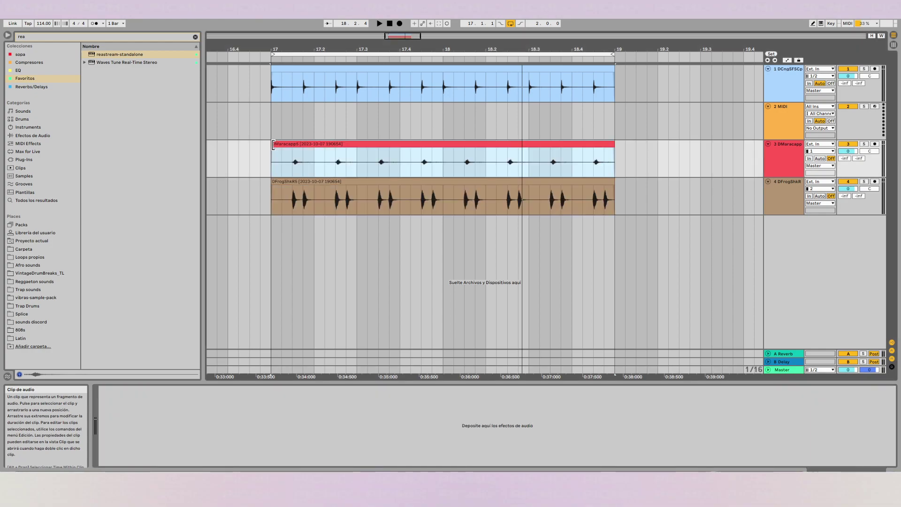
key("space")
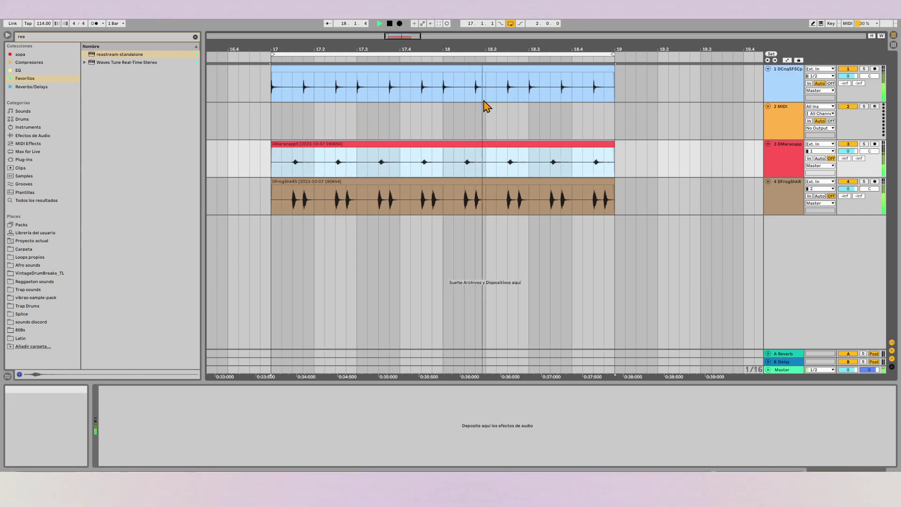
left_click(384, 183)
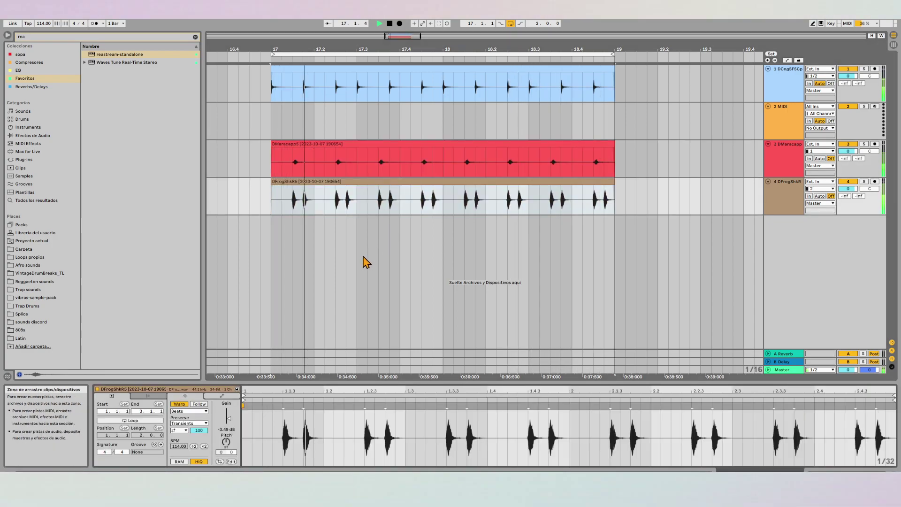
left_click_drag(228, 418, 231, 465)
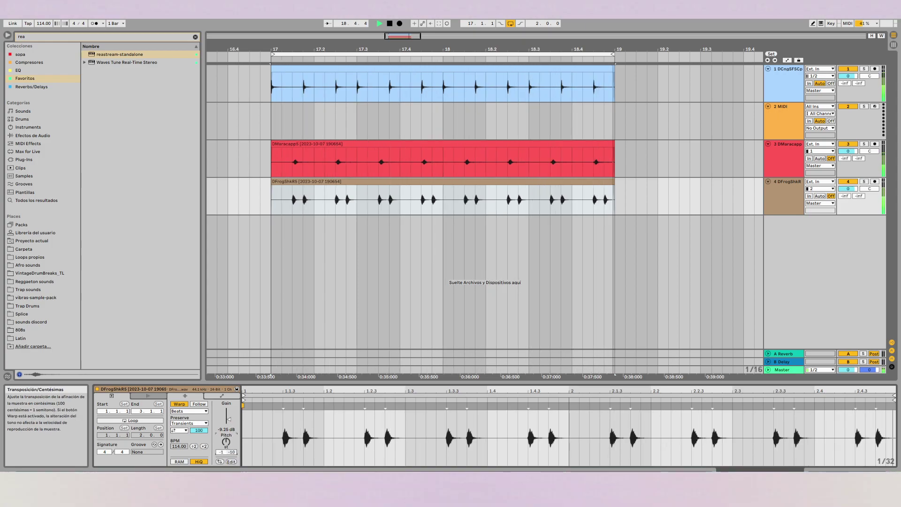
Set the DFrogShkR5 clip's warp mode to Complex and transpose it to -1 semitone and 3 cents.
left_click(206, 412)
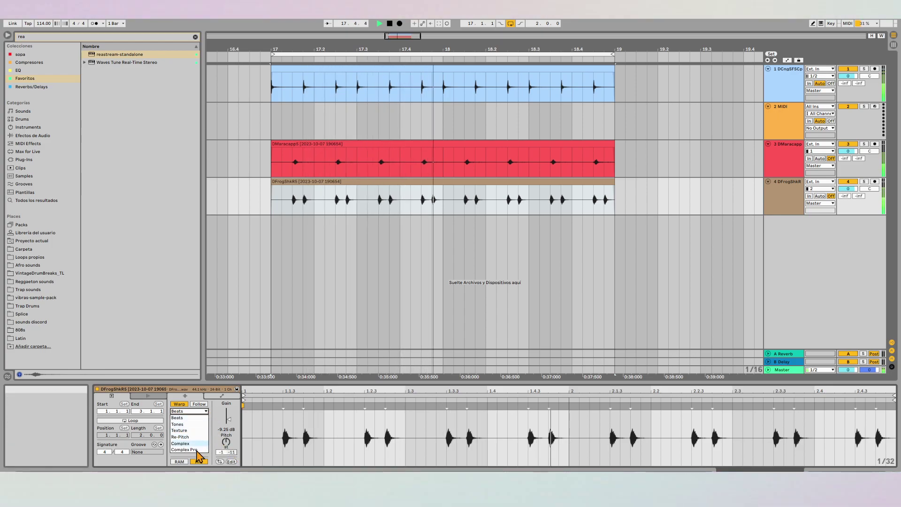
left_click(199, 454)
left_click_drag(232, 451, 231, 474)
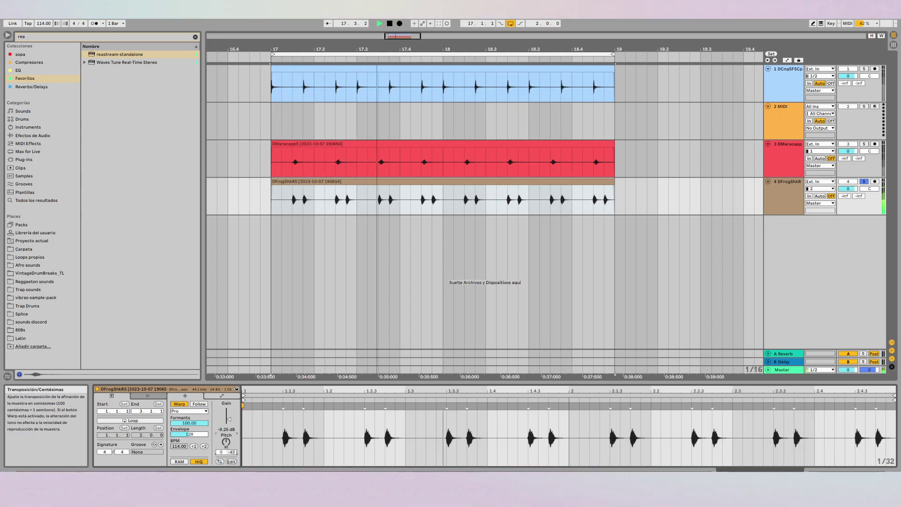
left_click(205, 412)
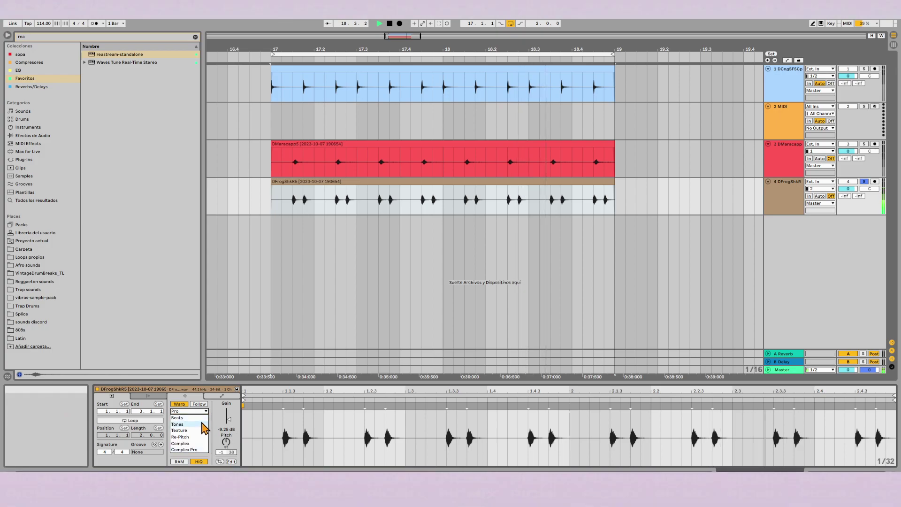
left_click(185, 450)
left_click_drag(231, 457, 231, 423)
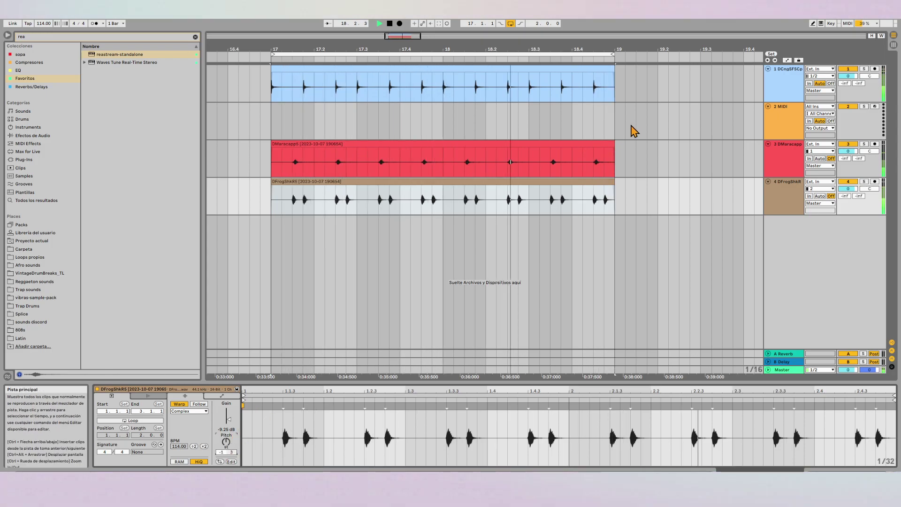
In the mixer, pan the maracas track left and the frog shaker track right, with the shaker at -7.0 dB.
key("Tab")
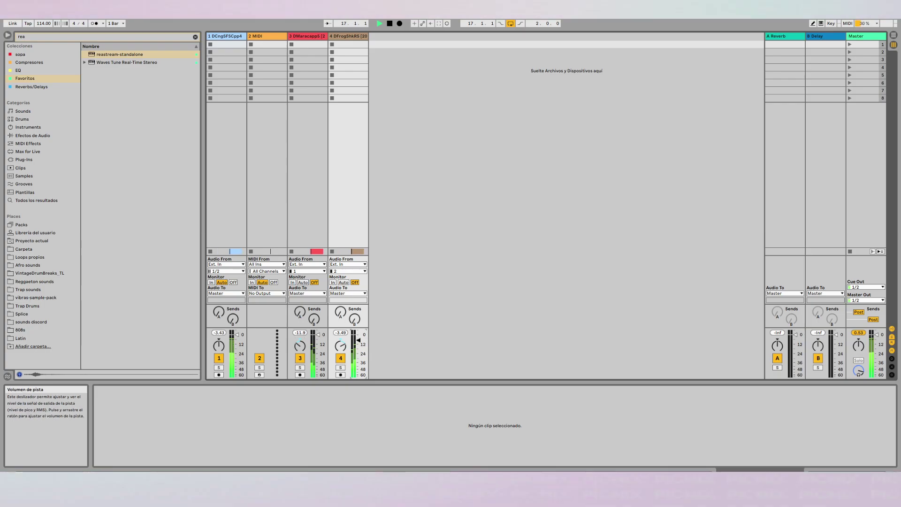
key("Tab")
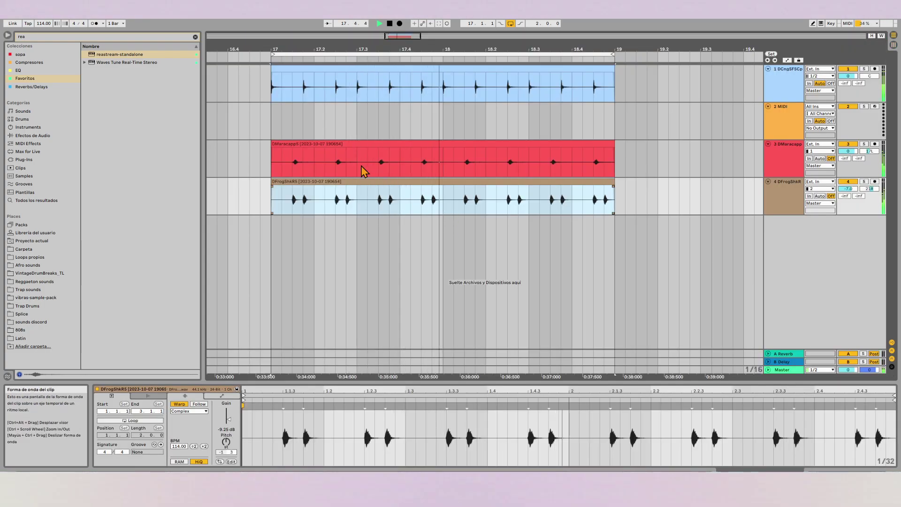
Clear the names of all clips in the arrangement and delete the empty MIDI track.
key("ctrl+a")
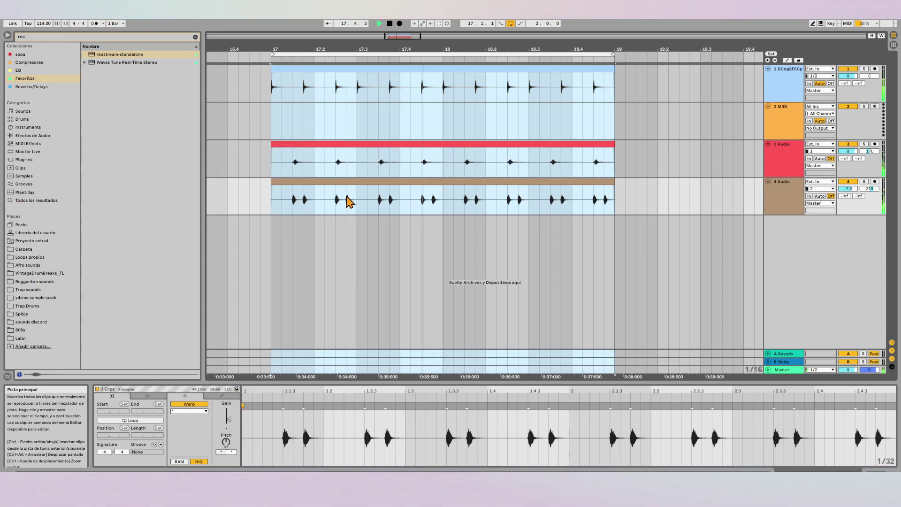
left_click(411, 197)
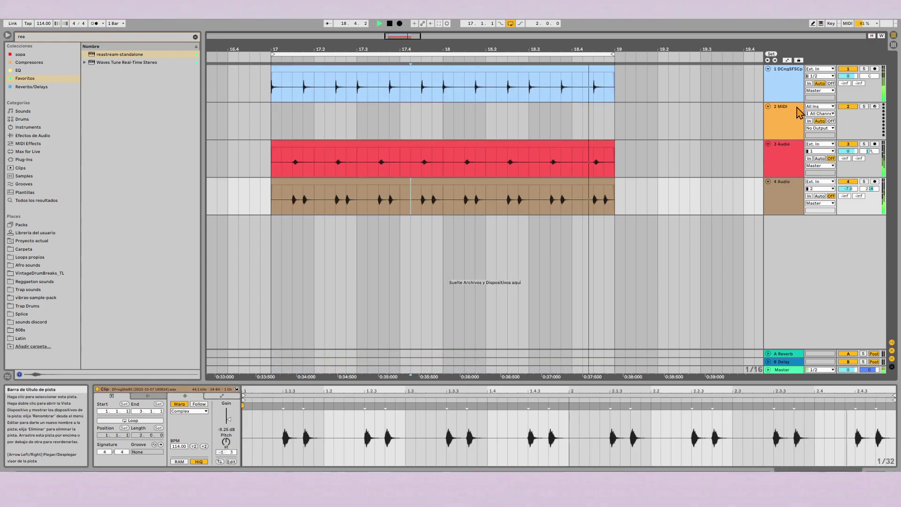
left_click(798, 114)
key("Delete")
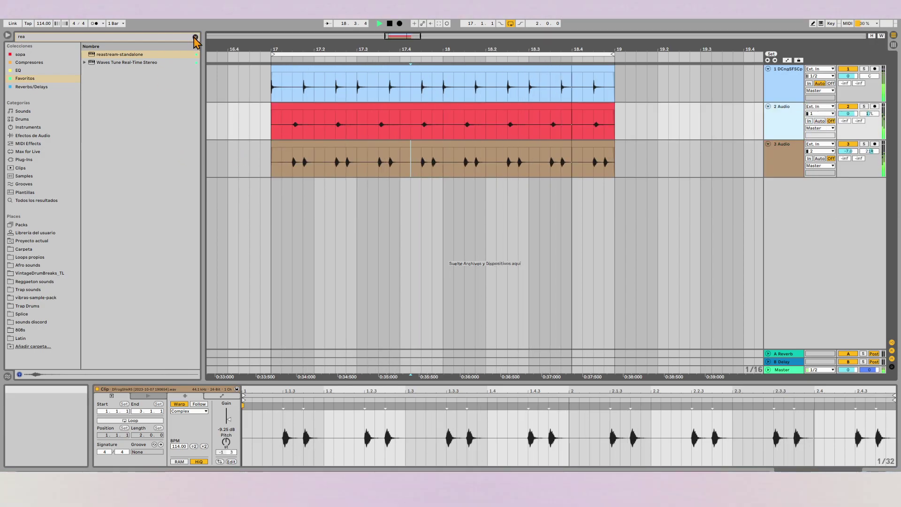
Clear the browser search, collapse Frog Eggs in the Latin library and expand the Conga Tumbadora folder.
left_click(195, 36)
left_click(23, 329)
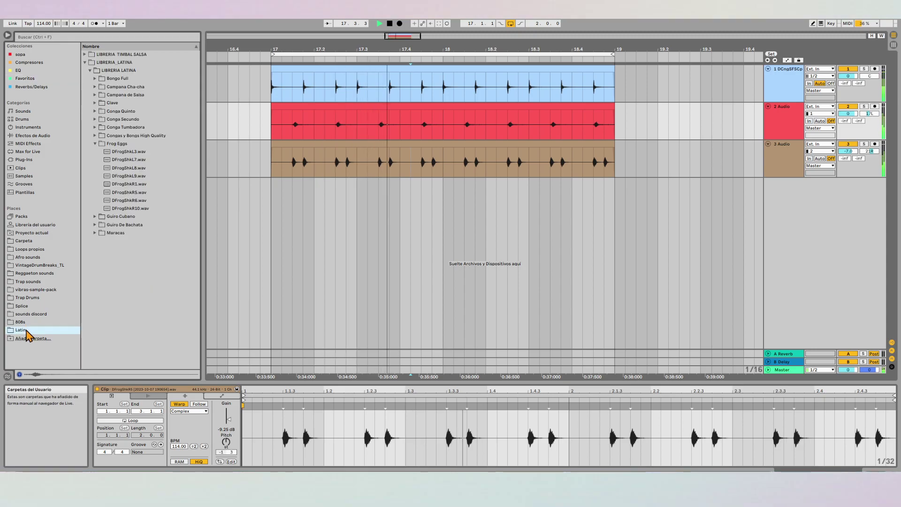
left_click(96, 143)
left_click(96, 143)
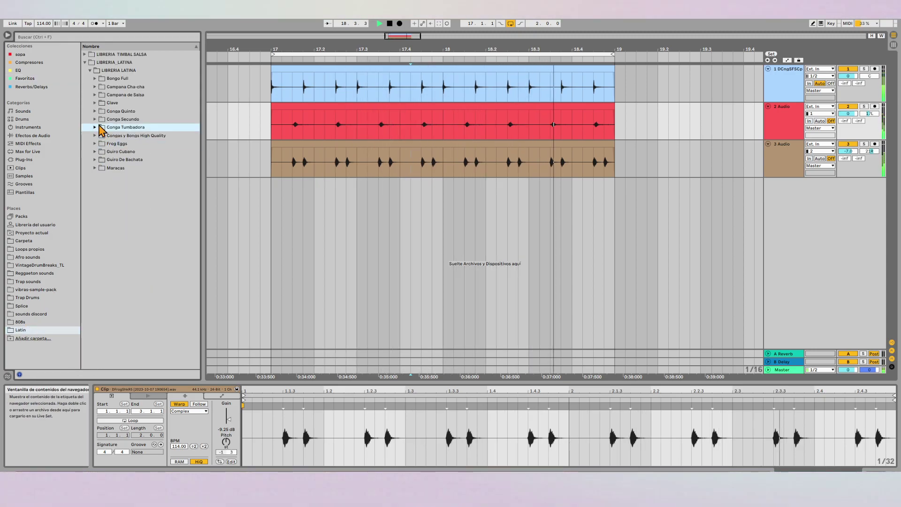
left_click(95, 127)
Audition the Conga Tumbadora samples one after another, ending on DCngTFOmp1.wav.
left_click(118, 152)
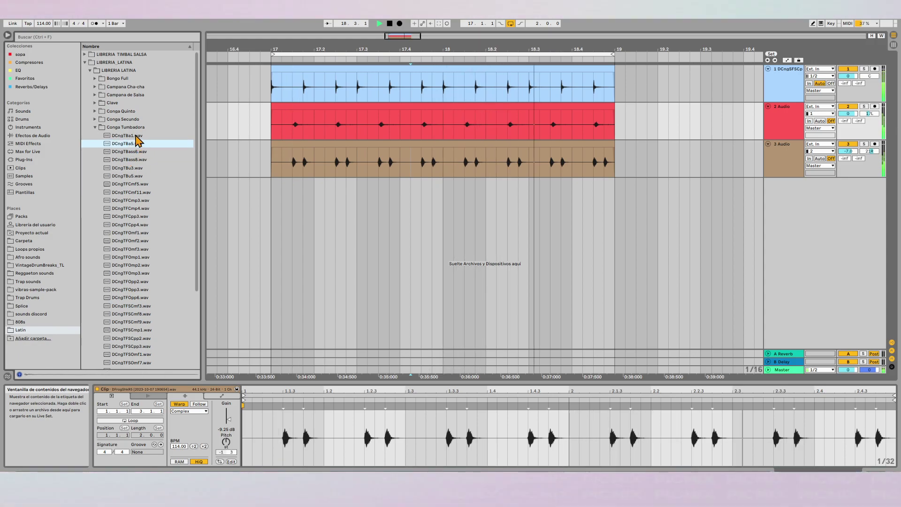
left_click(137, 184)
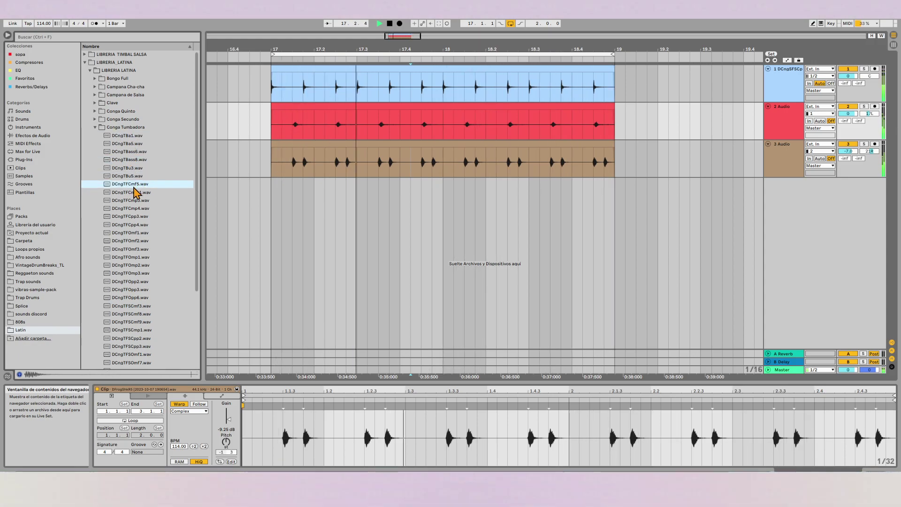
key("Down")
key("Down")
key("Down")
key("Down")
key("Down")
key("Down")
key("Down")
key("Down")
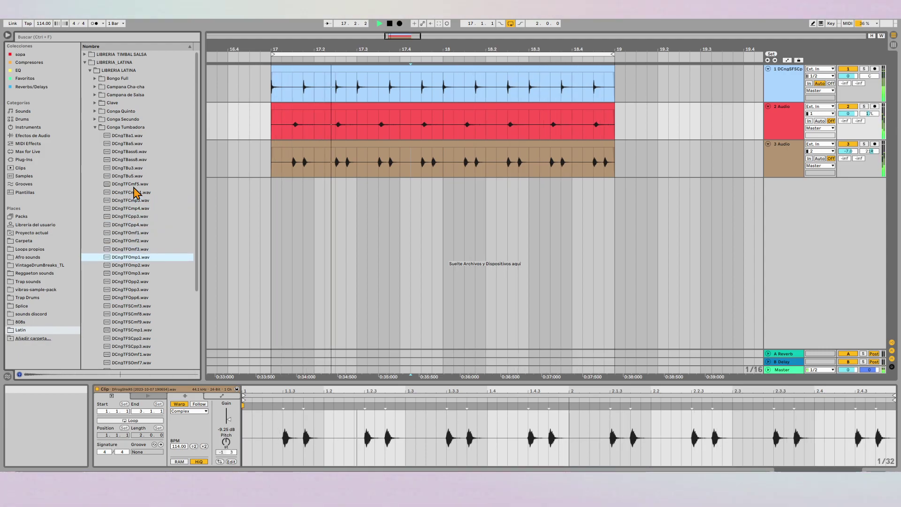
key("Down")
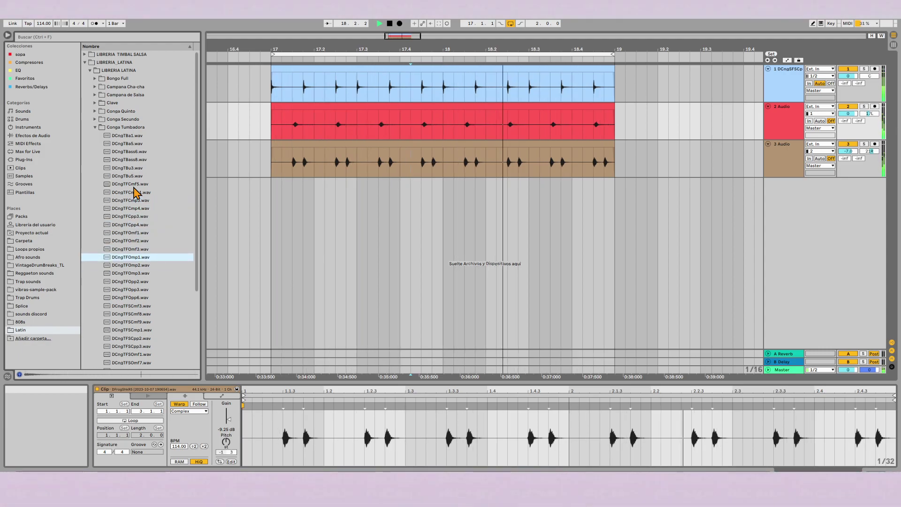
Place DCngTFOmp1.wav on a new audio track and copy the hit along the loop to make a six-hit conga pattern.
left_click_drag(225, 241, 288, 212)
left_click(273, 213)
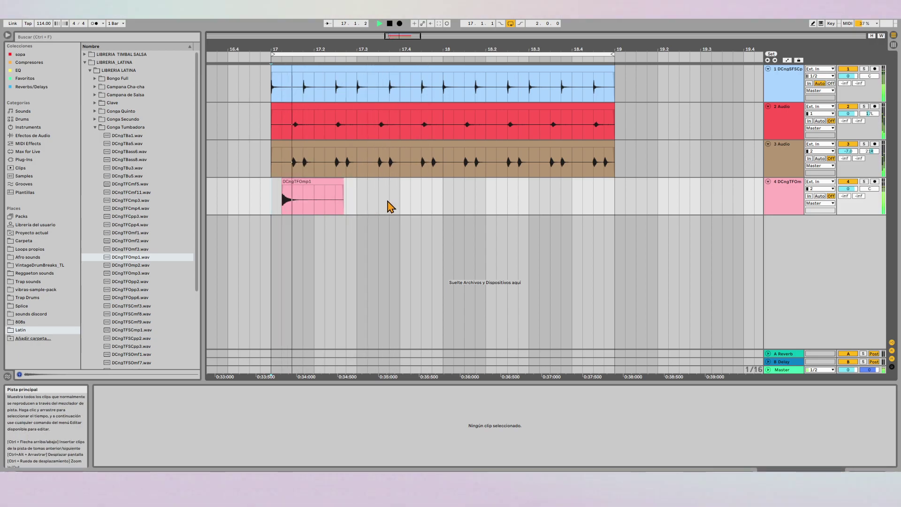
left_click_drag(311, 179, 596, 195)
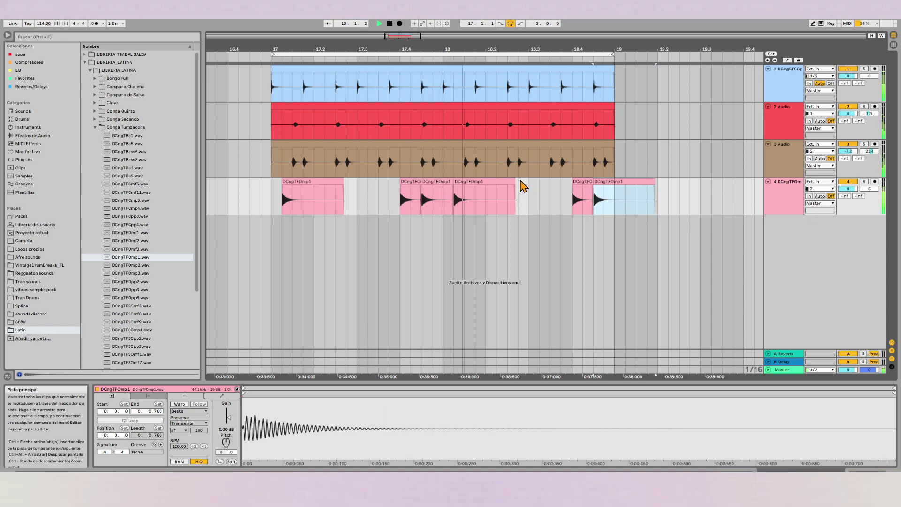
Select all clips, clear the names of the conga clips, and select the conga track.
key("ctrl+a")
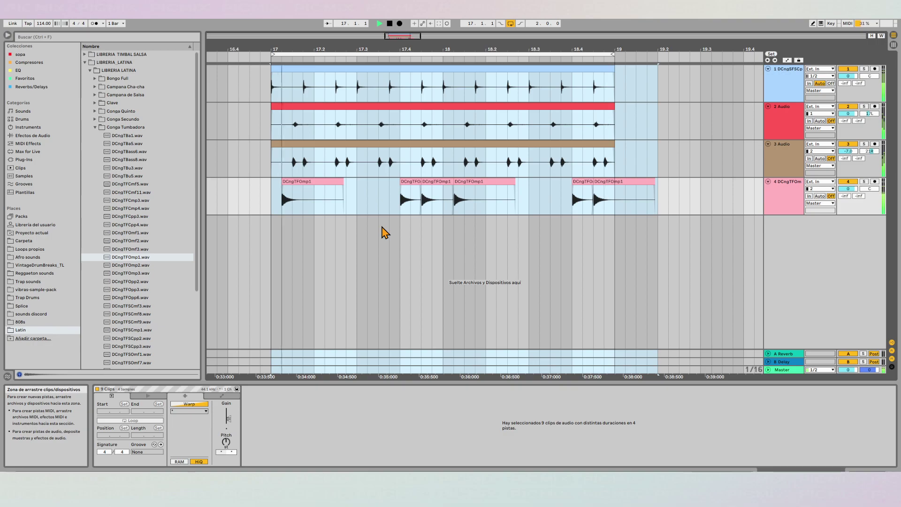
left_click(381, 228)
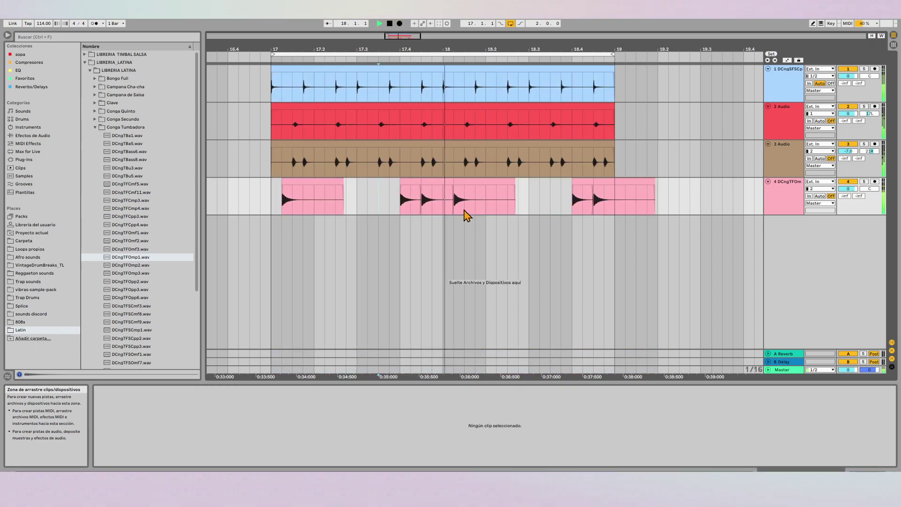
left_click(785, 211)
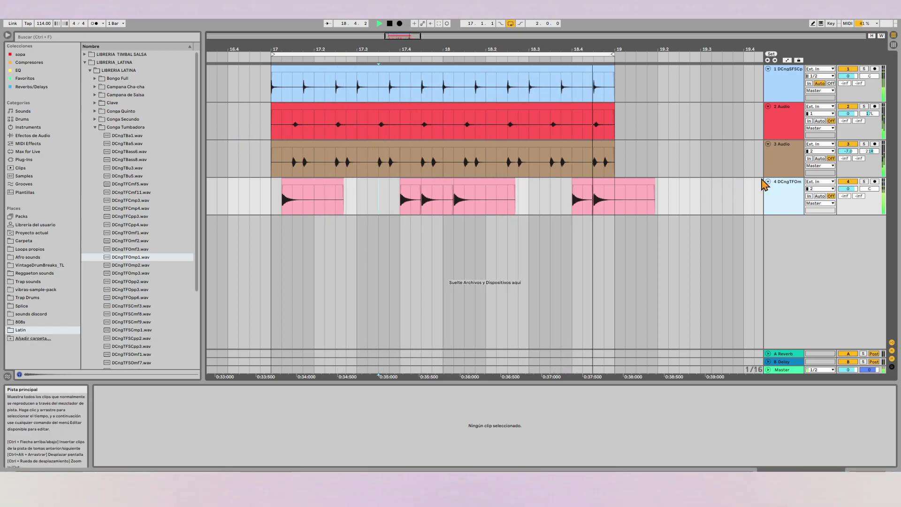
left_click(863, 143)
left_click(793, 170)
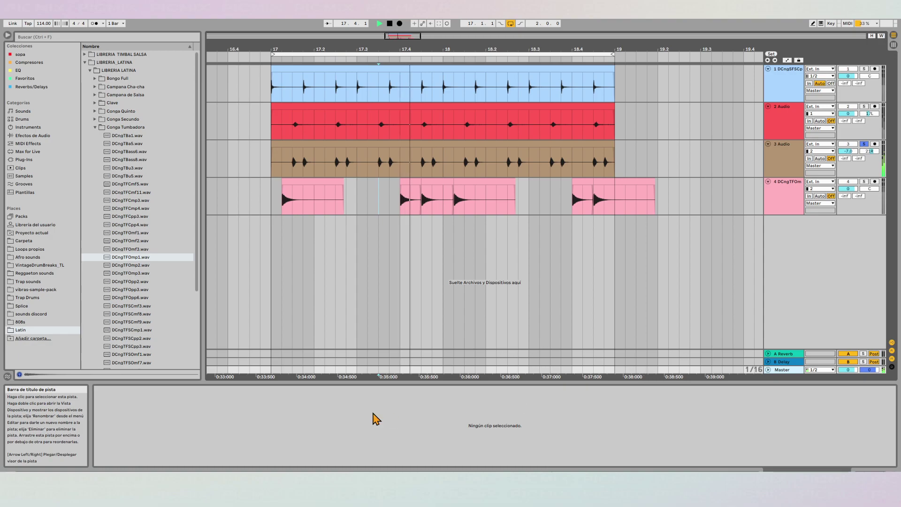
left_click(786, 370)
left_click_drag(181, 390, 112, 396)
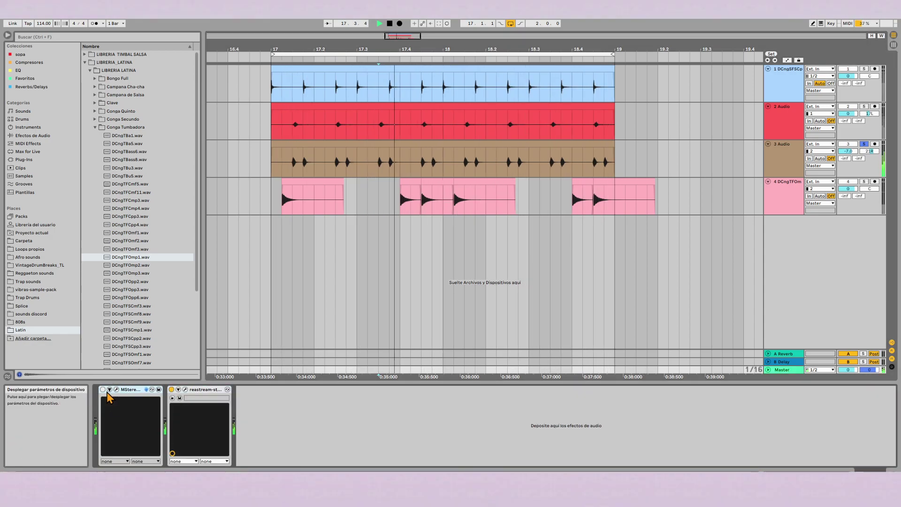
Enable and open MStereoScope on the Master, try its Mid and Side monitoring, and close the plugin window.
left_click(116, 389)
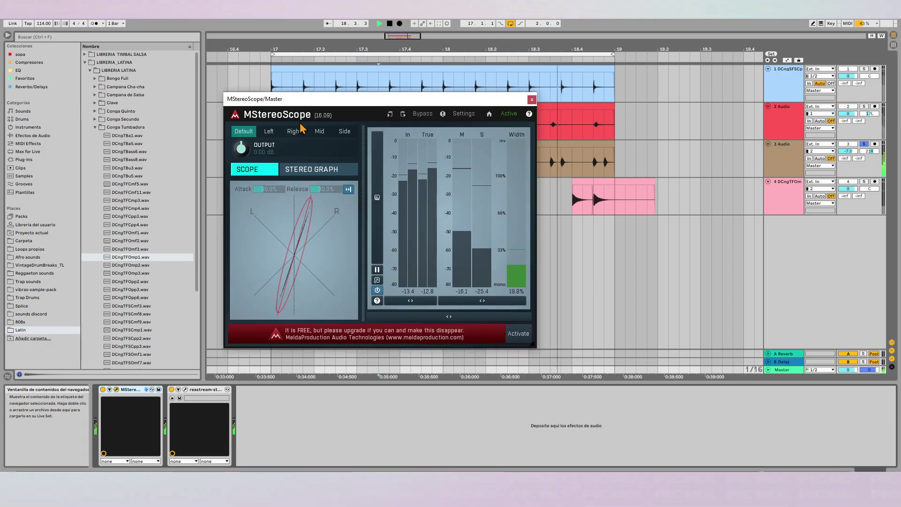
left_click(319, 131)
left_click(344, 131)
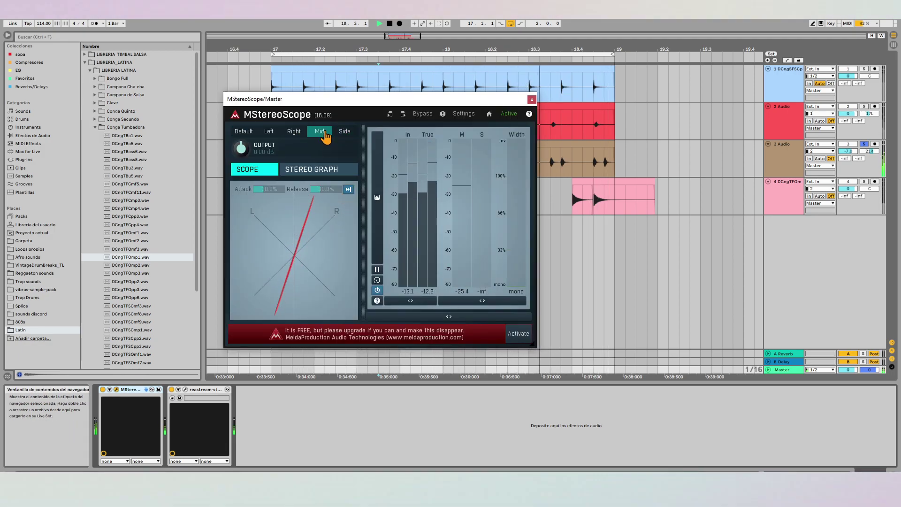
left_click(531, 99)
Search the favorites for "PRO" and load FabFilter Pro-Q 3 on the frog shaker track.
left_click(35, 37)
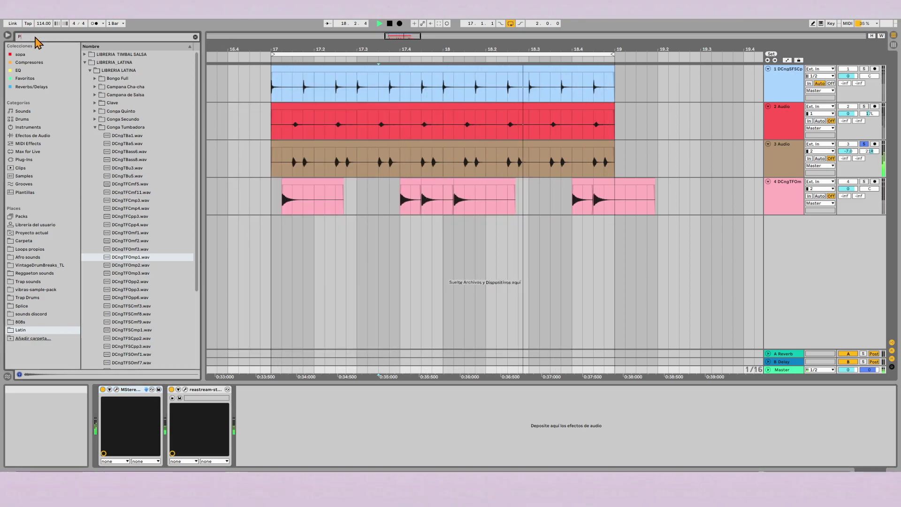
type("PRO")
left_click(33, 79)
left_click(118, 103)
left_click_drag(321, 167, 312, 158)
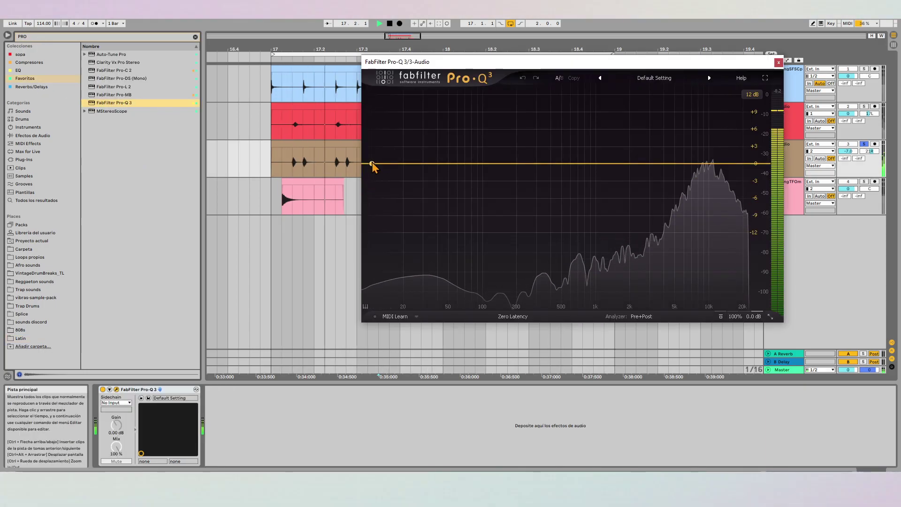
Add a 12 dB/oct low cut in Pro-Q 3 on the Side signal only, at about 5232 Hz with Q 0.618.
left_click(371, 164)
left_click(419, 148)
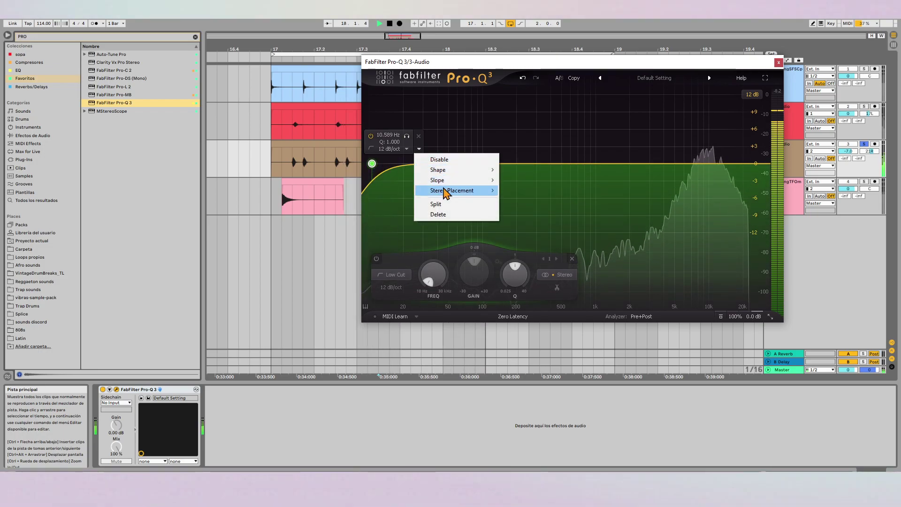
mouse_move(462, 192)
left_click(519, 232)
left_click_drag(372, 165, 683, 191)
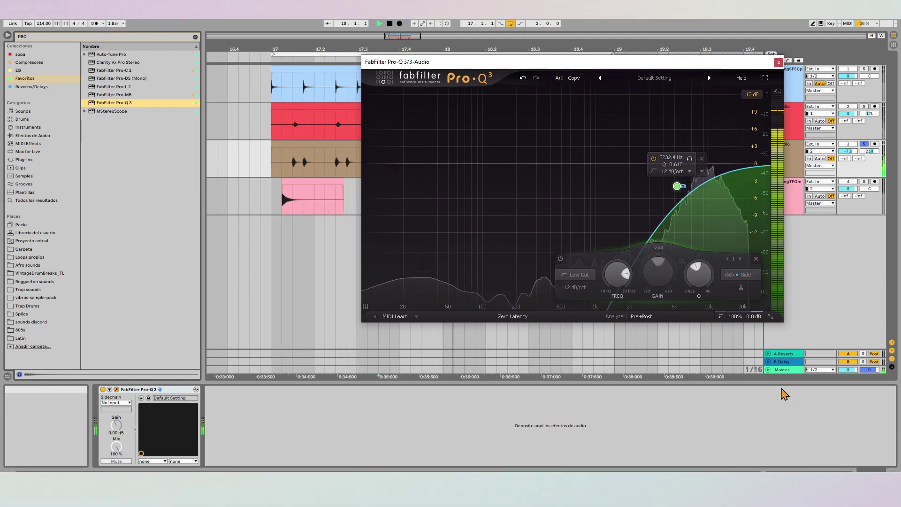
Check the Mid and Side signals in MStereoScope on the Master, and return to the frog shaker track's Pro-Q 3.
left_click(782, 372)
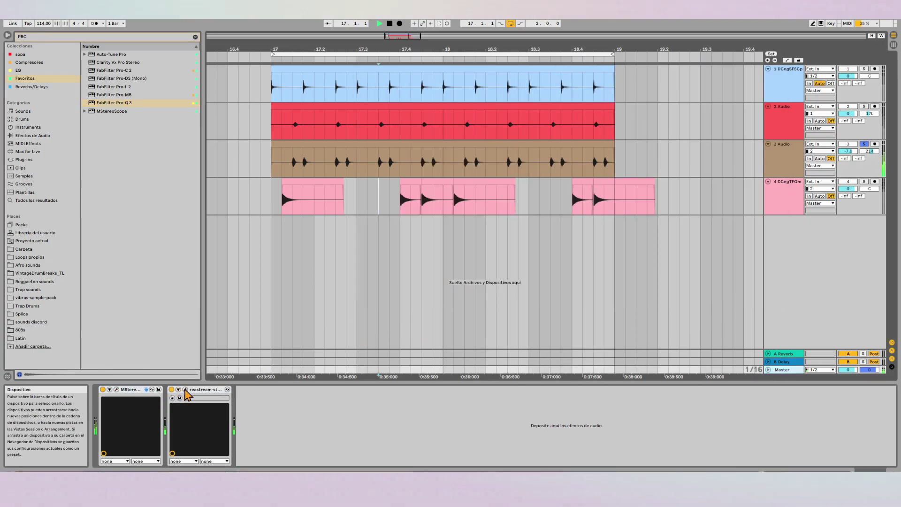
left_click(117, 389)
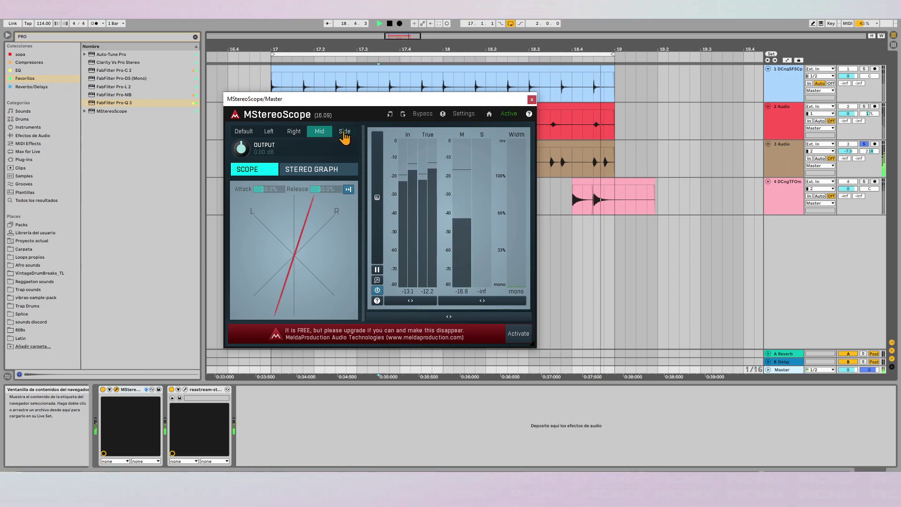
left_click(779, 155)
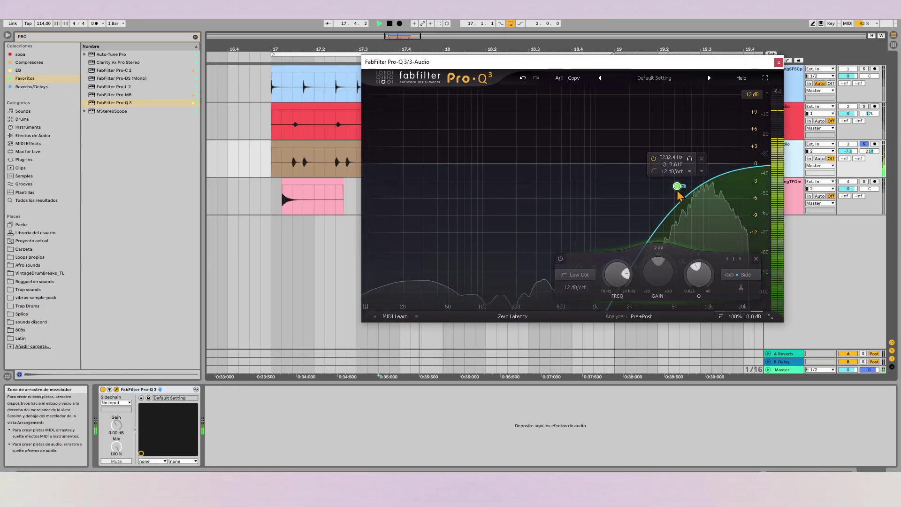
Try the Side low cut at about 2787 Hz, switch Pro-Q 3 to Linear Phase, and move the cut up into the high treble.
left_click_drag(677, 187, 645, 188)
left_click(512, 316)
left_click(517, 348)
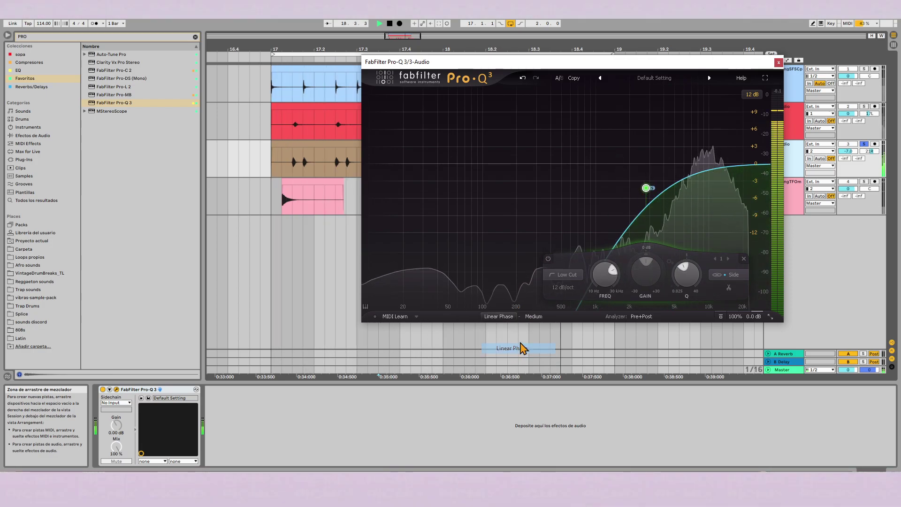
left_click(670, 174)
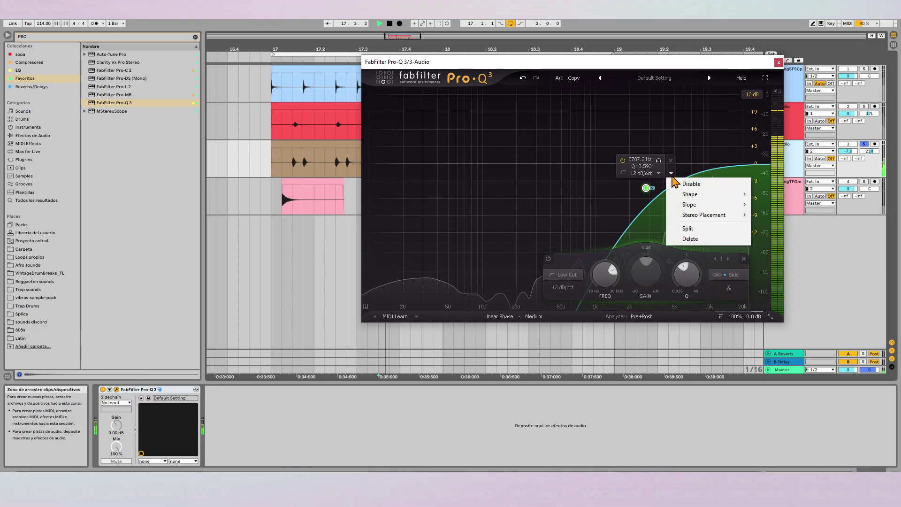
left_click(649, 193)
left_click_drag(651, 189, 729, 192)
left_click(796, 169)
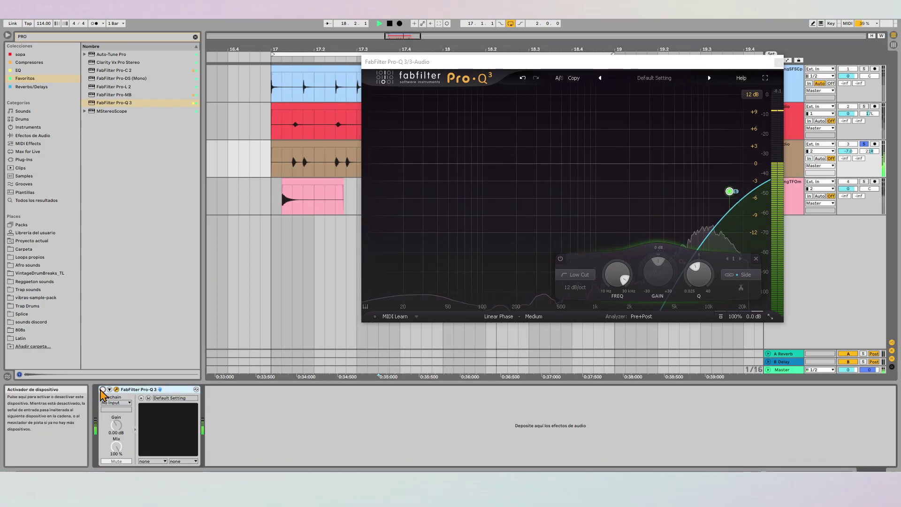
Compare the frog shaker's Side and Mid signals in MStereoScope on the Master, and close the plugin window.
left_click(781, 369)
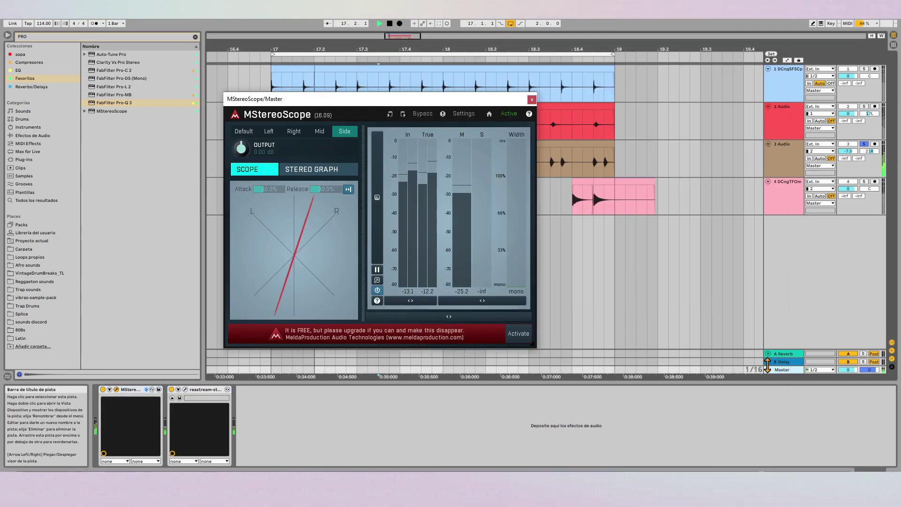
left_click(318, 131)
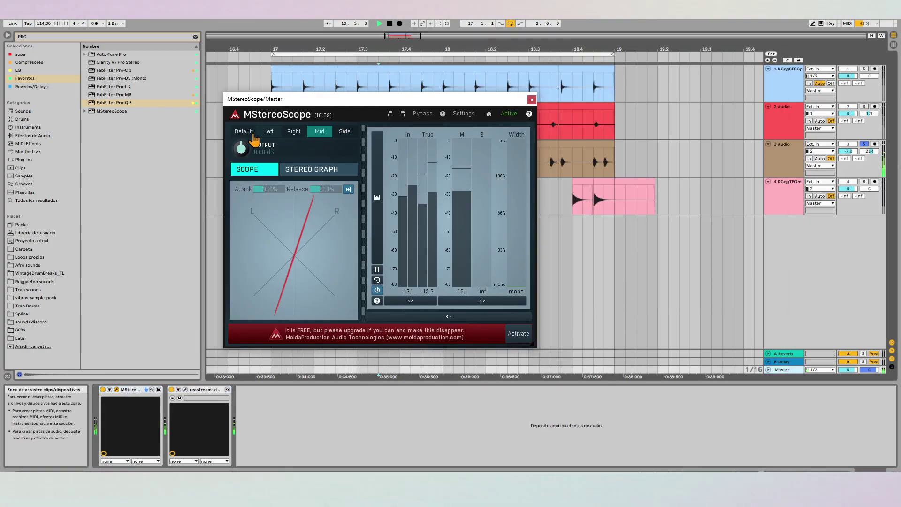
left_click(532, 100)
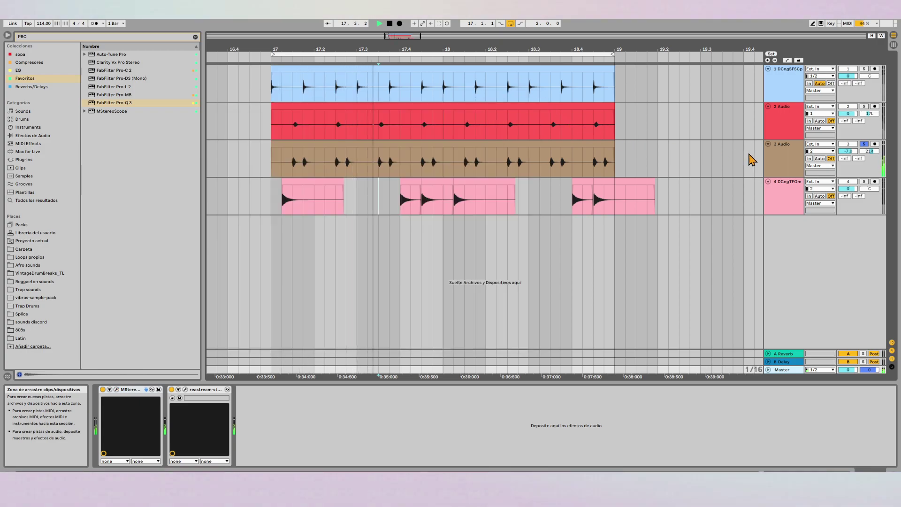
Turn off the frog shaker track's solo and solo the conga track instead.
left_click(863, 144)
left_click(794, 203)
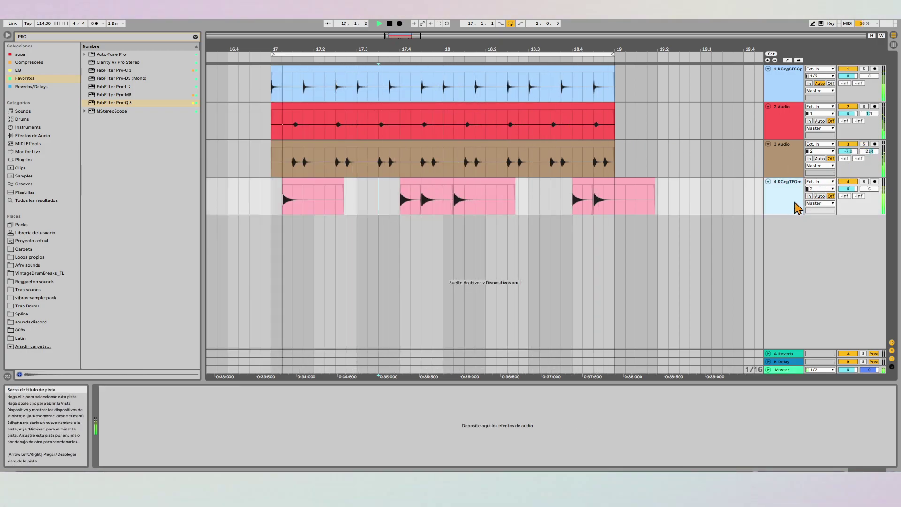
key("a")
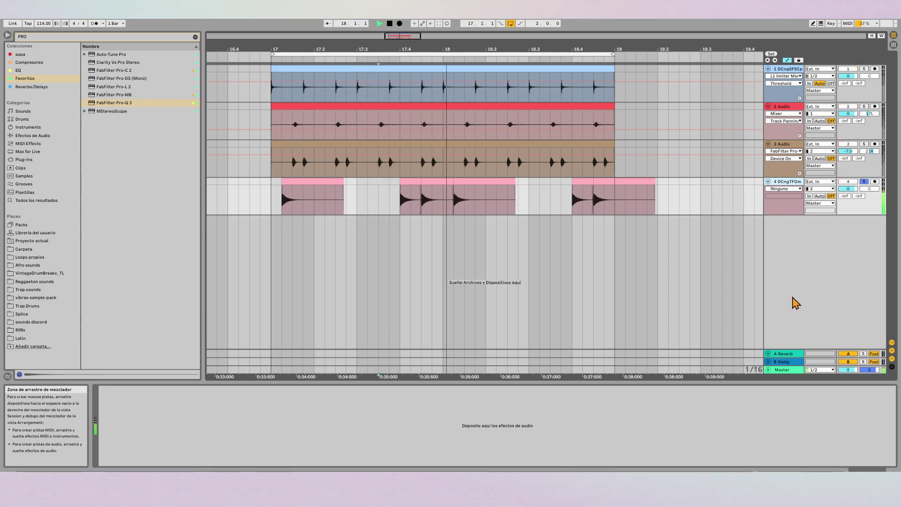
key("a")
Check the conga's Side and Mid signals in MStereoScope on the Master, restore Default monitoring, and close the plugin window.
left_click(782, 369)
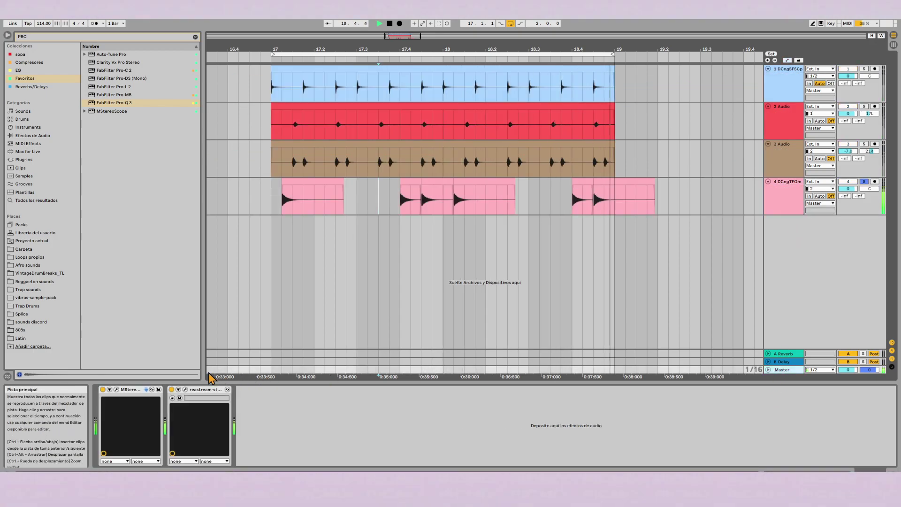
left_click(117, 388)
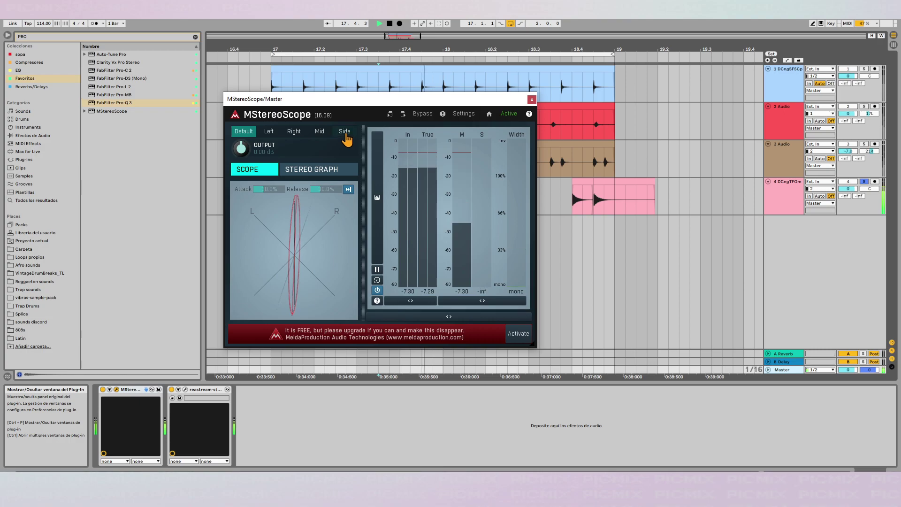
left_click(344, 131)
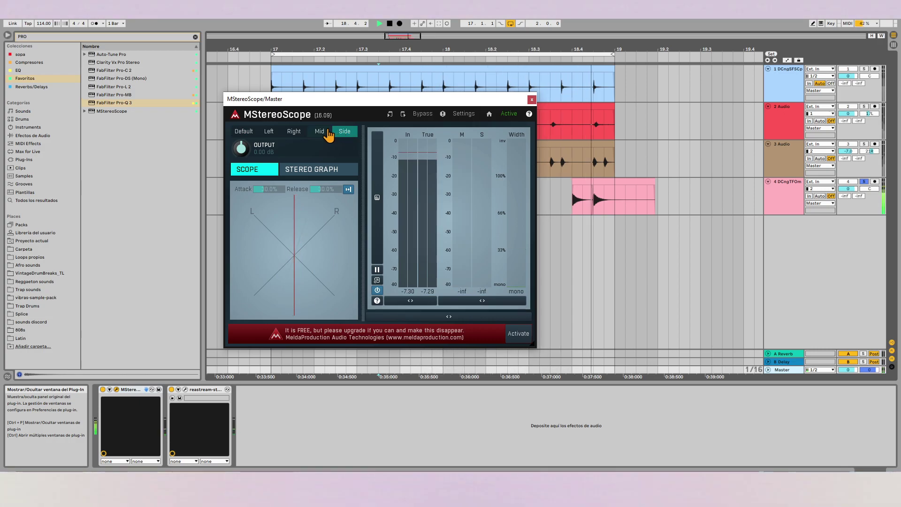
left_click(328, 132)
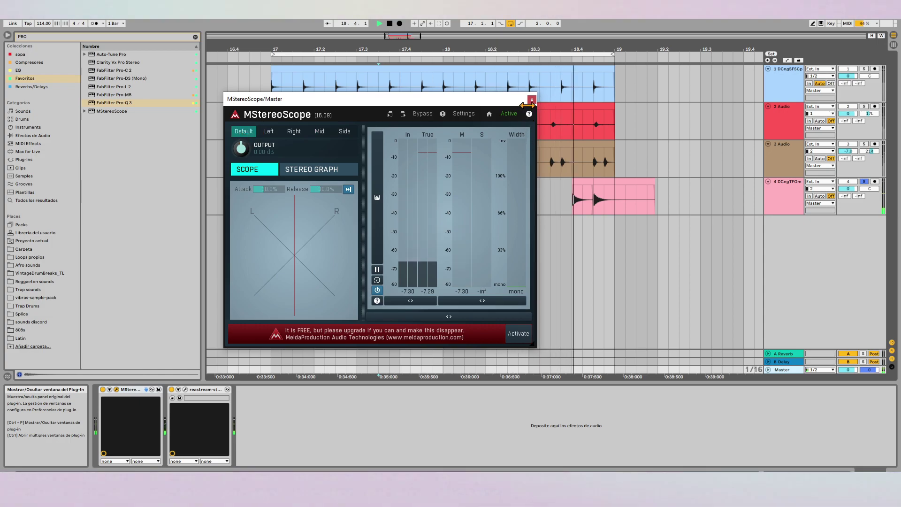
key("ctrl+alt+p")
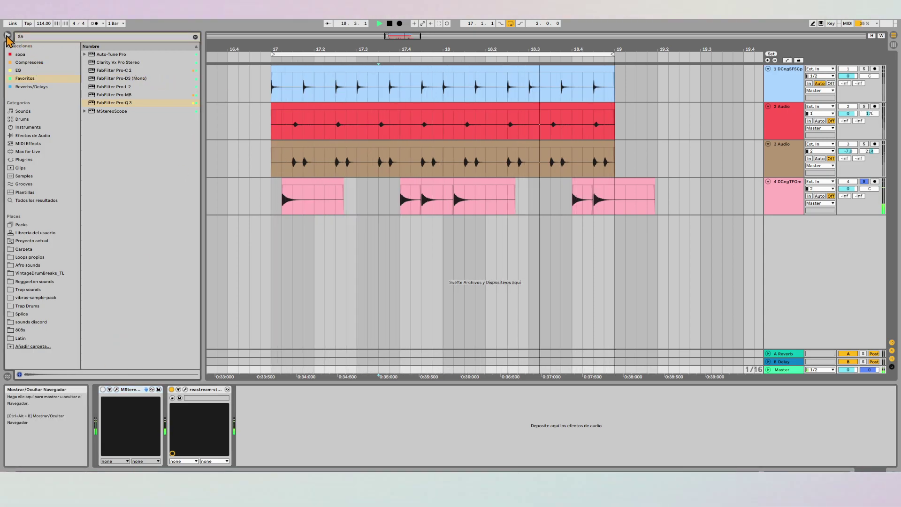
Search the favorites for "SA", load Saturator on the conga track, and set its Drive to 5 dB.
type("SA")
left_click_drag(106, 55, 302, 211)
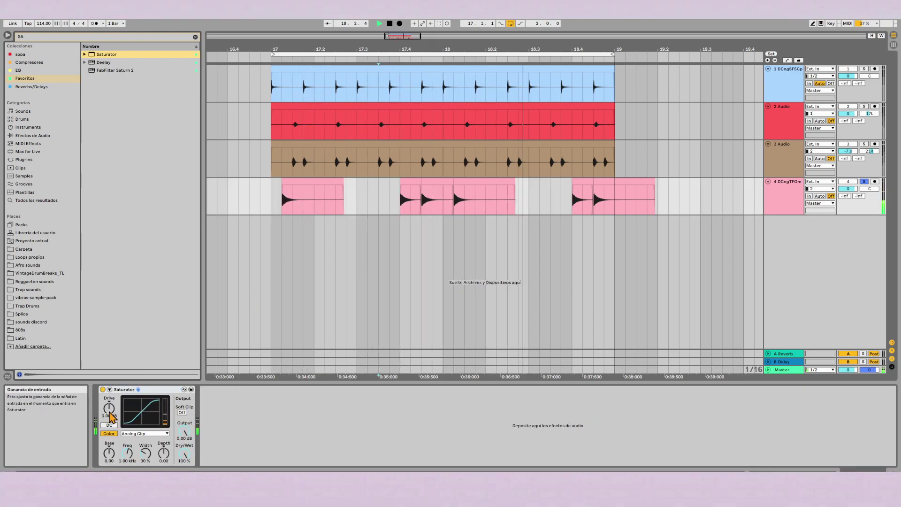
scroll(112, 415, "up", 5)
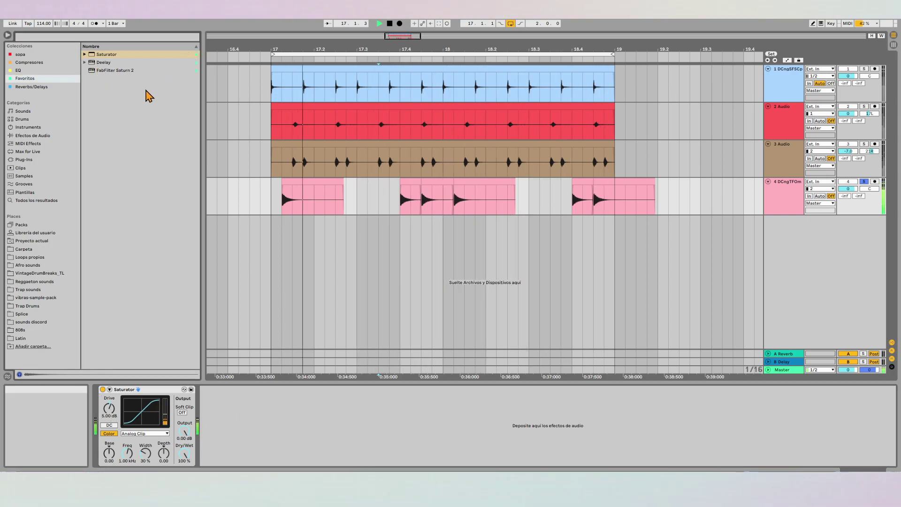
Clear the favorites search and turn off the conga track's solo.
key("BackSpace")
key("BackSpace")
left_click(864, 181)
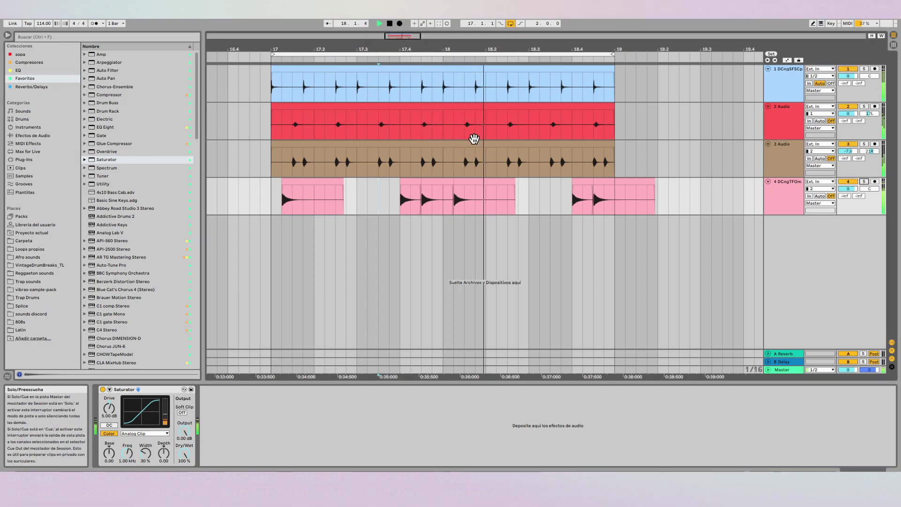
Load EQ Eight after Saturator on the conga track and set its first band as a low cut at 225 Hz.
left_click_drag(110, 127, 280, 186)
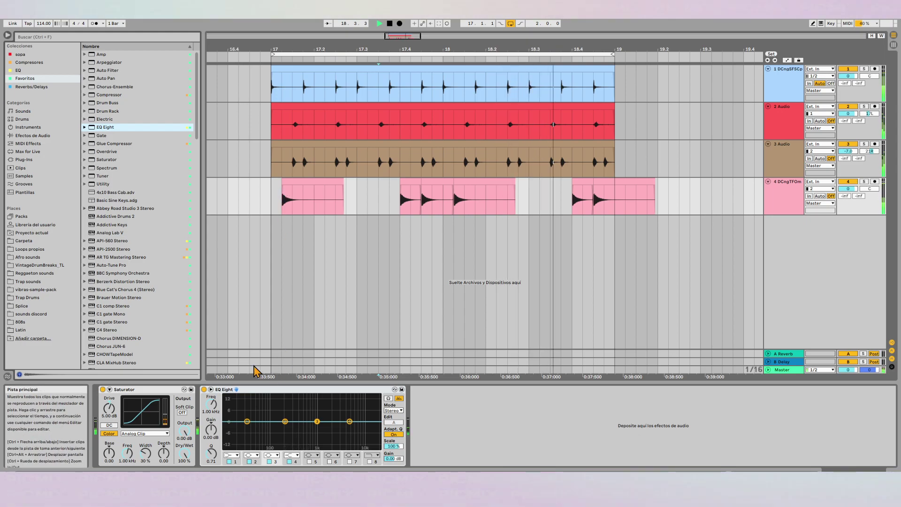
left_click(232, 454)
left_click(234, 412)
left_click_drag(247, 420, 287, 428)
In the Session mixer, pan the conga track to 7R and lower its volume to about -5.2 dB, and return to the arrangement.
key("Tab")
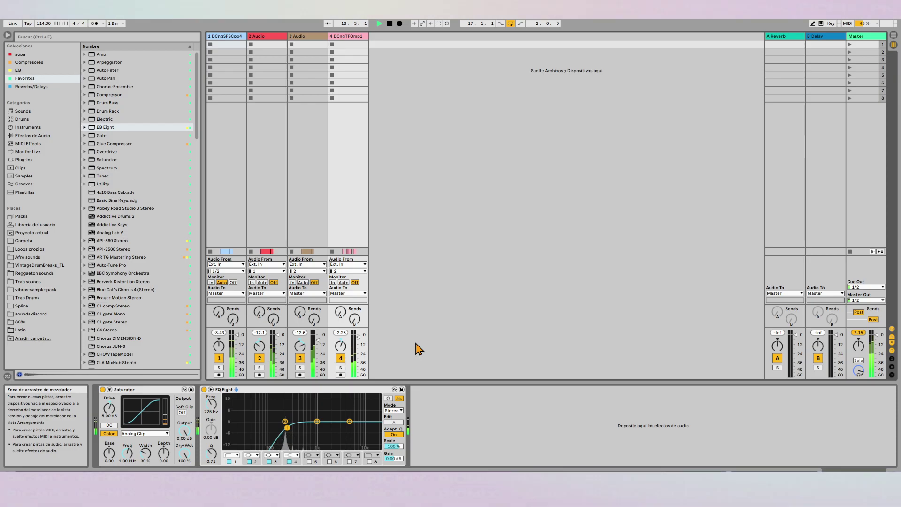
key("Tab")
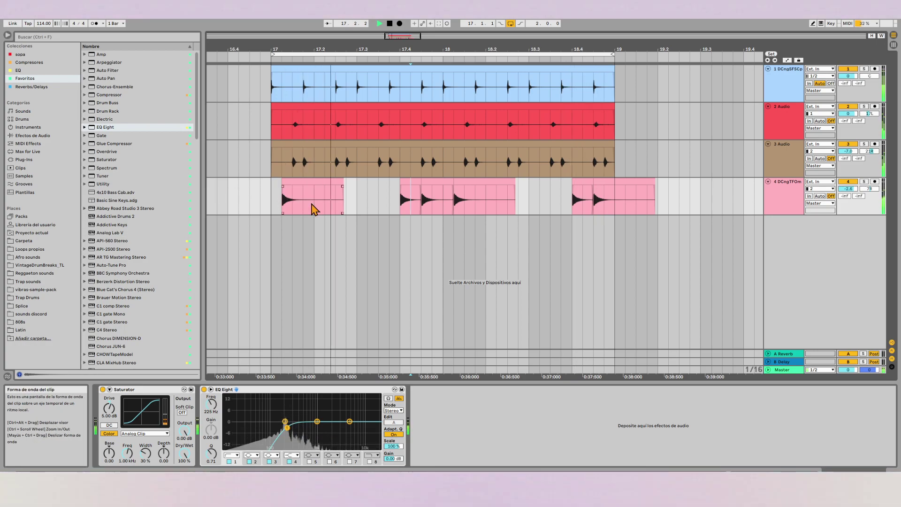
key("Tab")
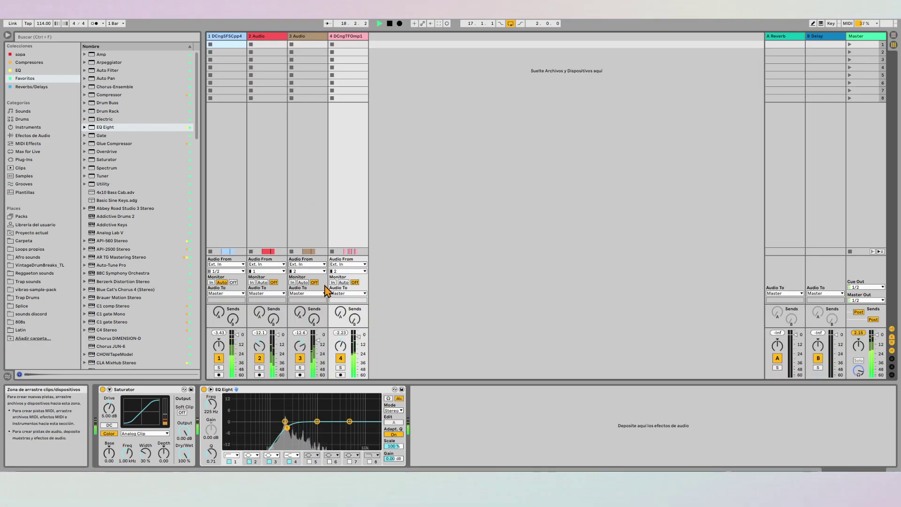
left_click(360, 341)
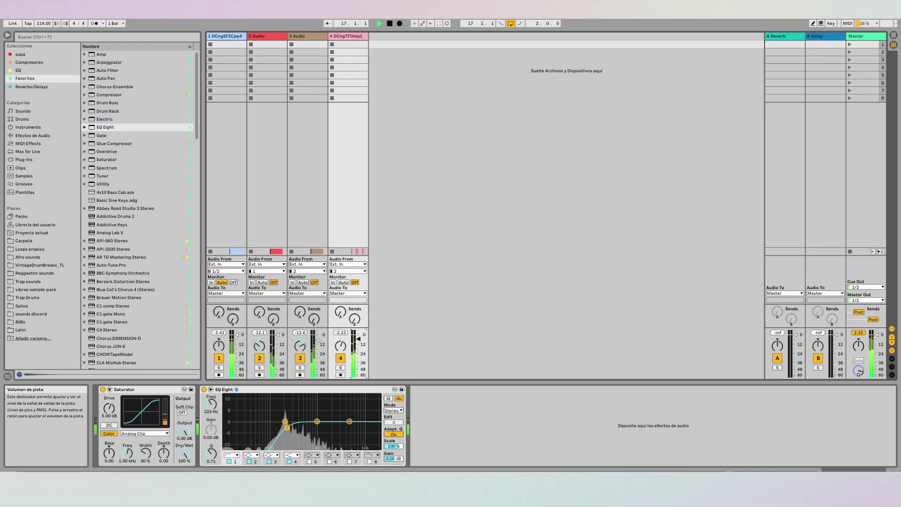
key("Tab")
Remove the part of the last conga clip that extends past bar 19.
key("minus")
key("minus")
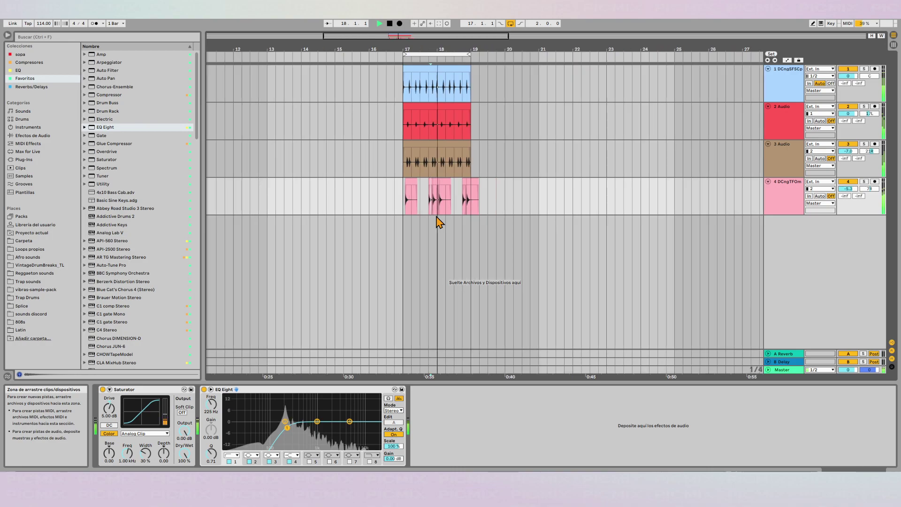
left_click(473, 183)
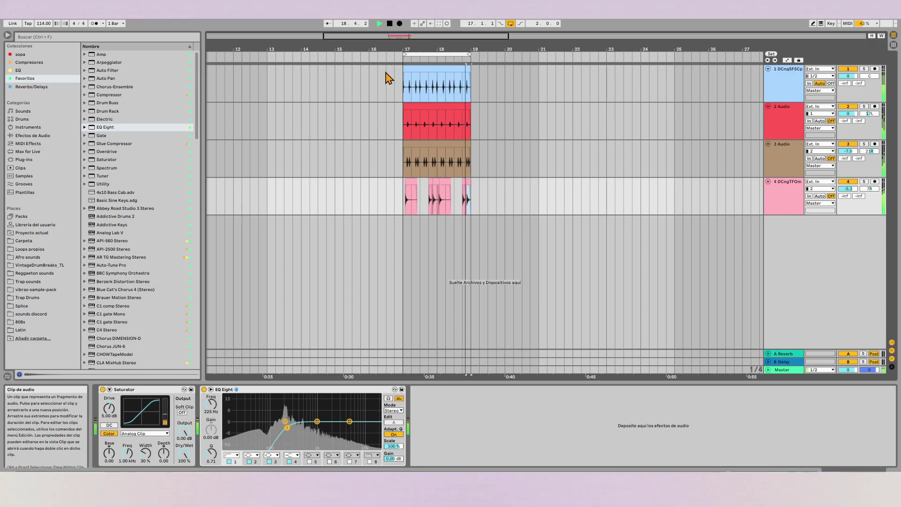
Duplicate the bar 17 to 19 clips of all four tracks three times so the loop extends to bar 25.
left_click(403, 75)
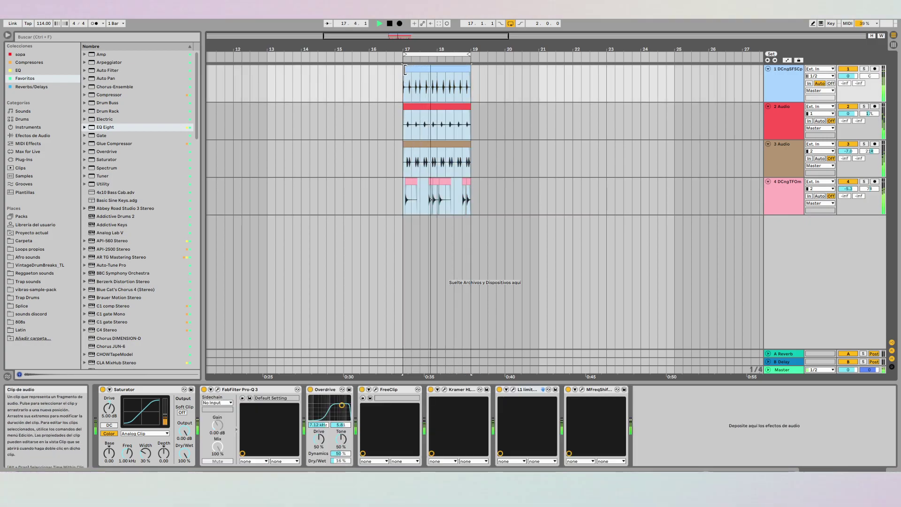
key("ctrl+d")
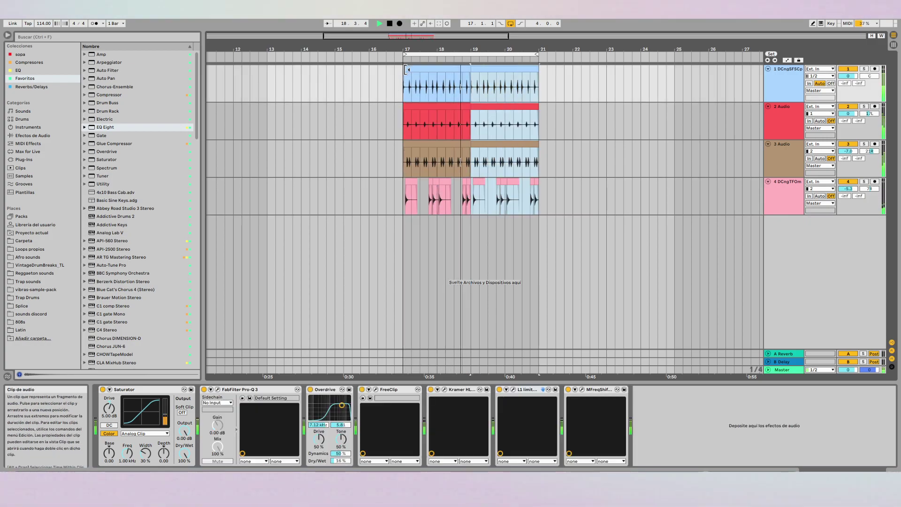
key("ctrl+d")
key("ctrl+d")
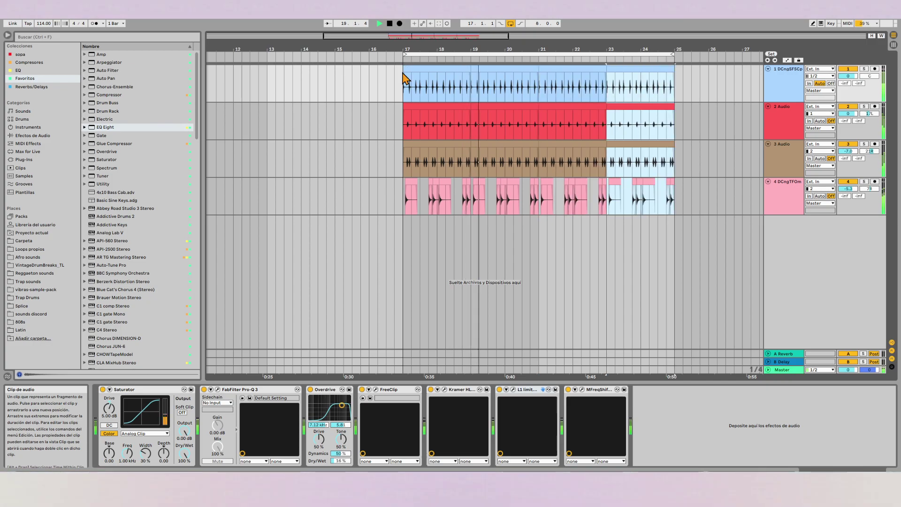
Consolidate the clips from bar 17 to 25 into one clip on each of the four tracks, and play the loop.
left_click(517, 207)
left_click(496, 227)
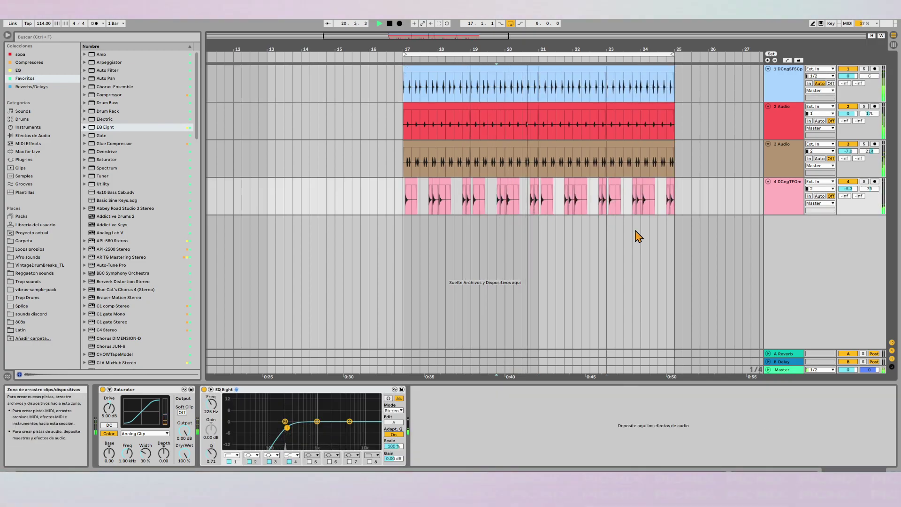
key("space")
left_click_drag(676, 225, 407, 82)
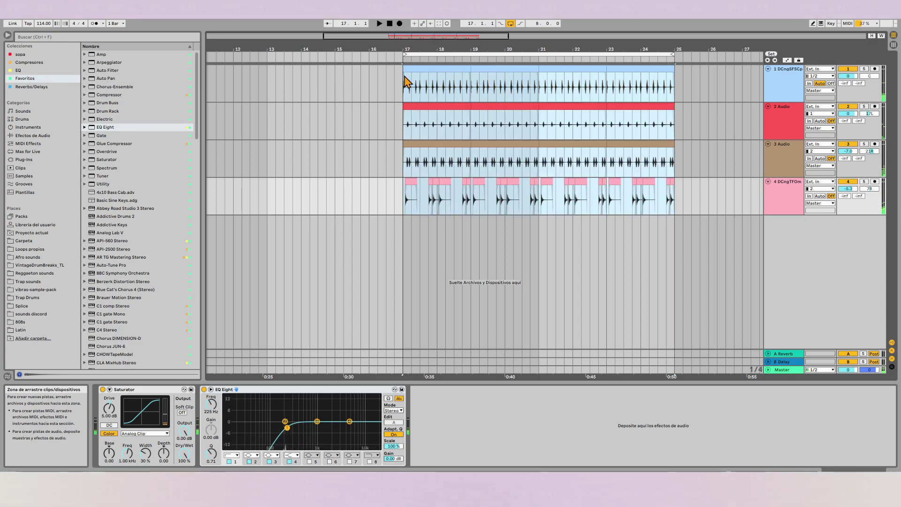
key("ctrl+j")
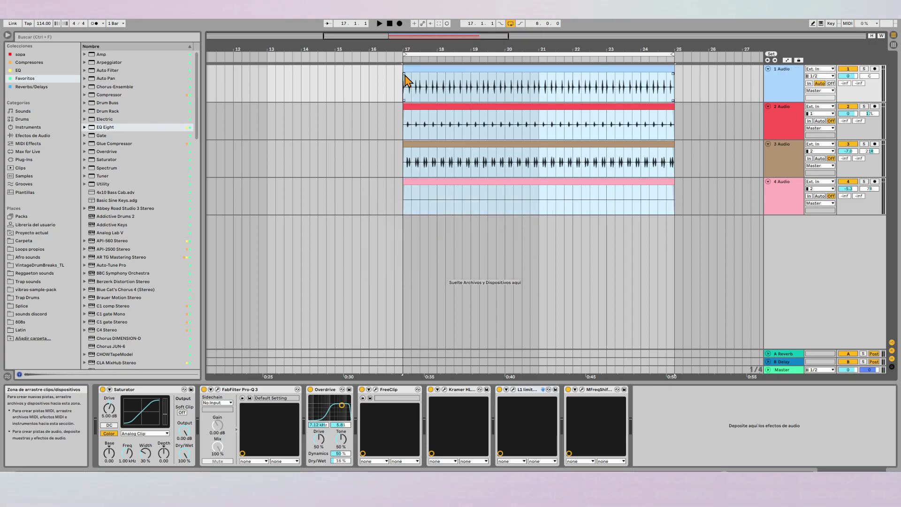
key("space")
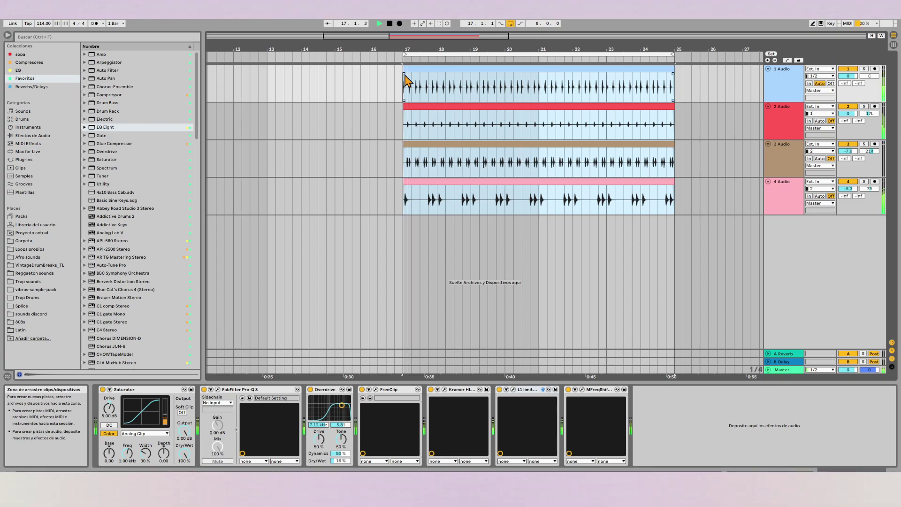
Trim the start of the first track's clip to about bar 20.2 and of the conga clip to about bar 20.
left_click(503, 276)
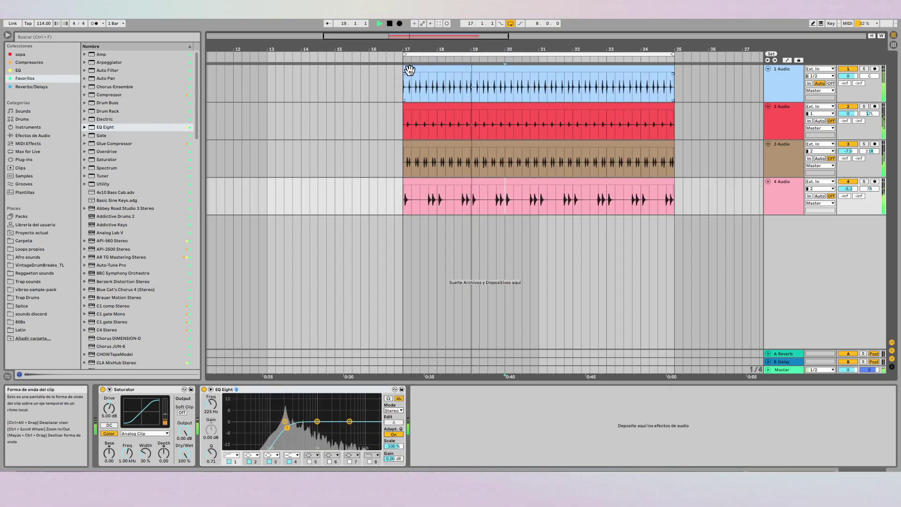
left_click_drag(408, 70, 513, 70)
left_click_drag(406, 197, 512, 186)
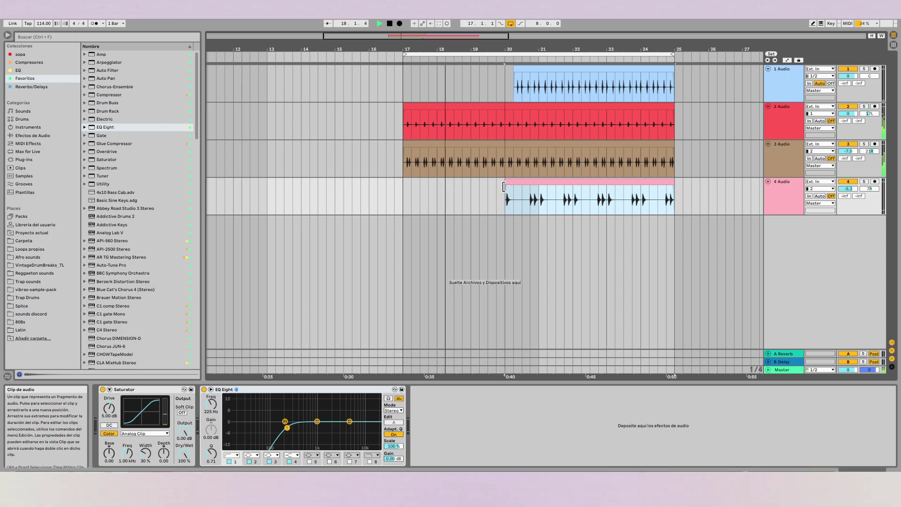
Extend the first track's clip back to bar 17, and trim the third track's clip start to bar 18 during playback.
left_click_drag(514, 80, 407, 81)
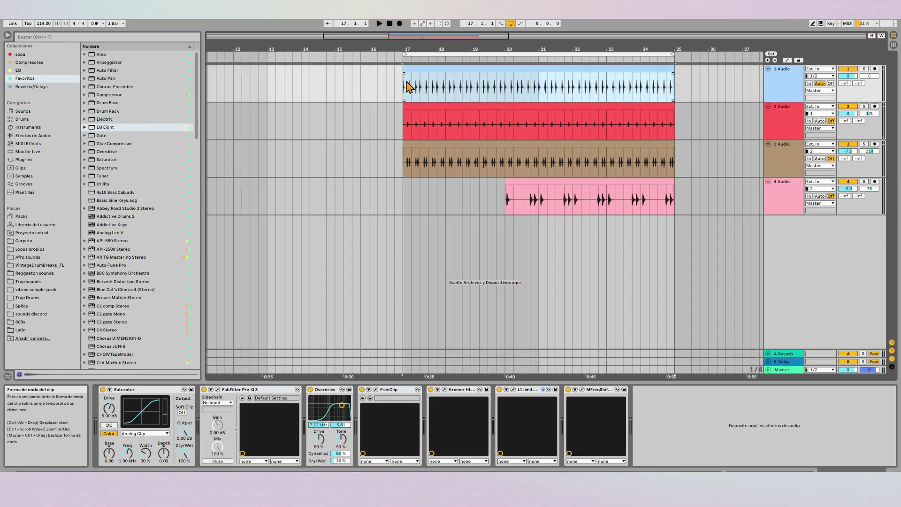
key("space")
left_click(439, 149)
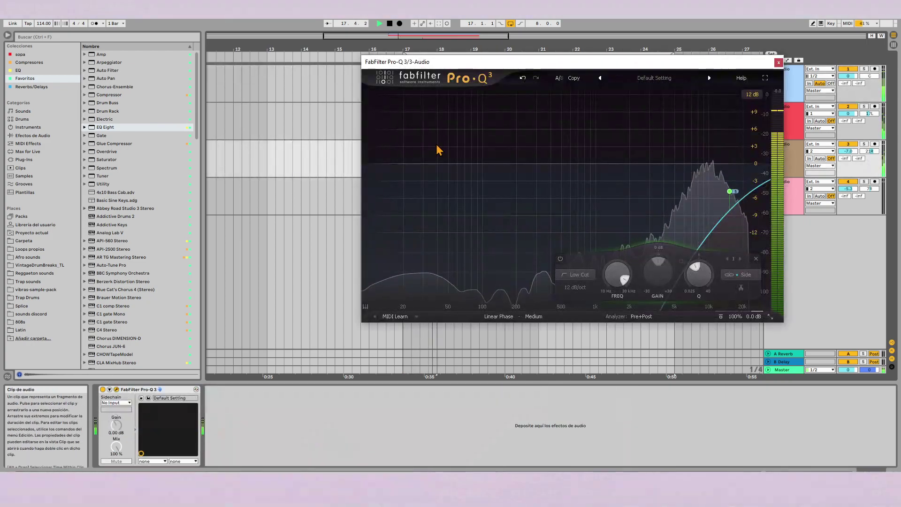
left_click(778, 62)
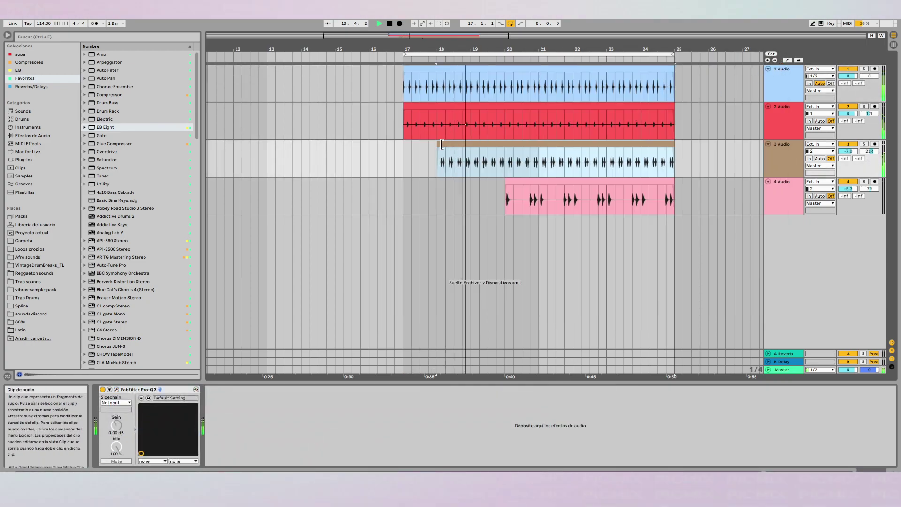
Extend the third track's clip and the conga clip back to bar 17, and play the loop.
left_click_drag(442, 144, 406, 148)
left_click(404, 157)
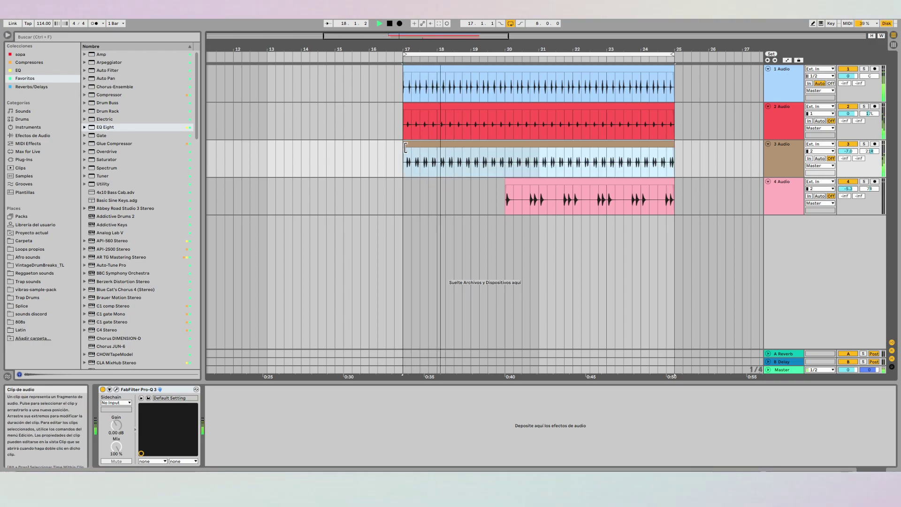
key("space")
left_click_drag(506, 182, 400, 182)
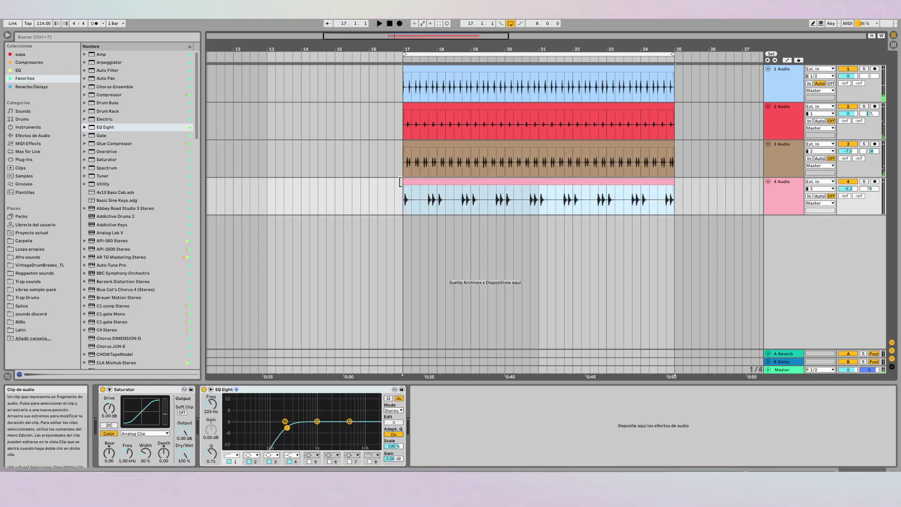
key("space")
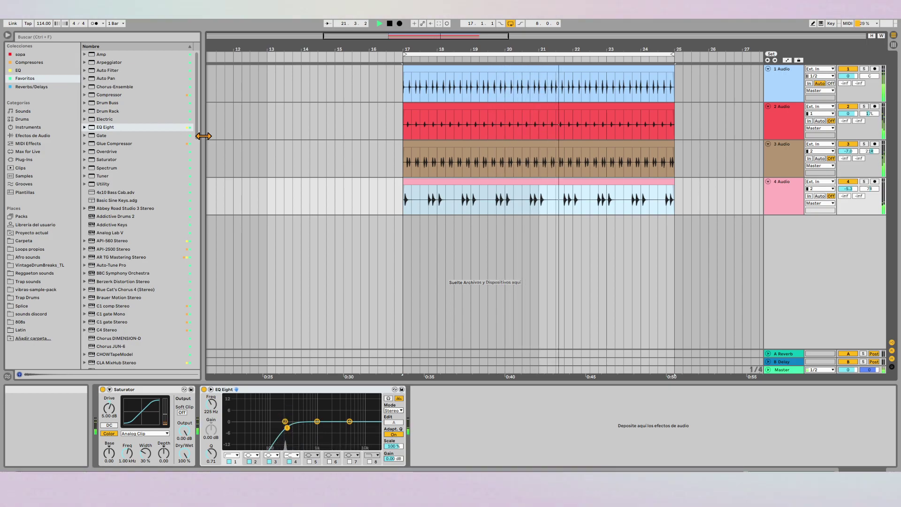
Add a Sampler instrument on a new track below the conga track.
left_click(27, 120)
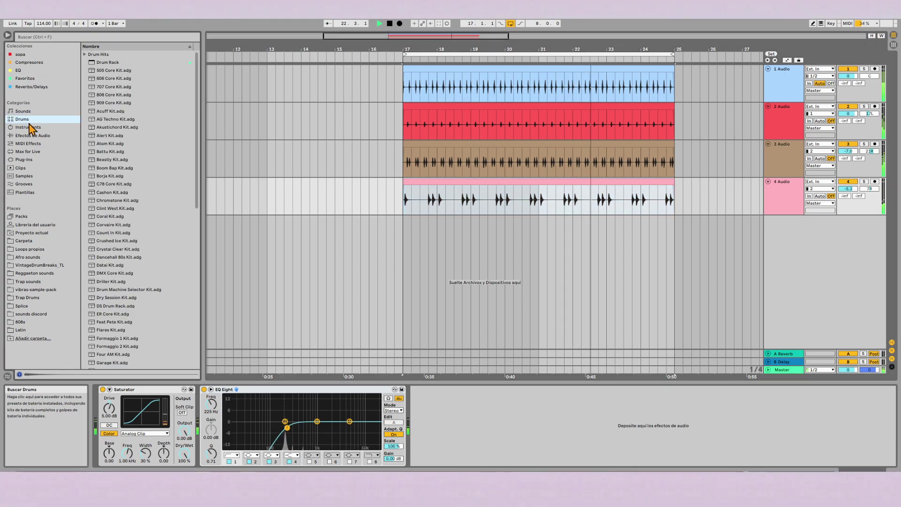
left_click(30, 127)
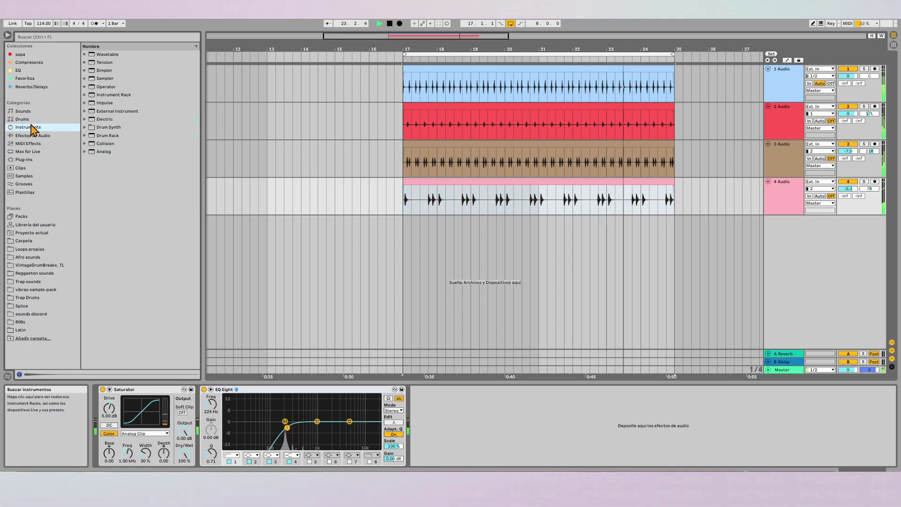
left_click_drag(102, 78, 549, 250)
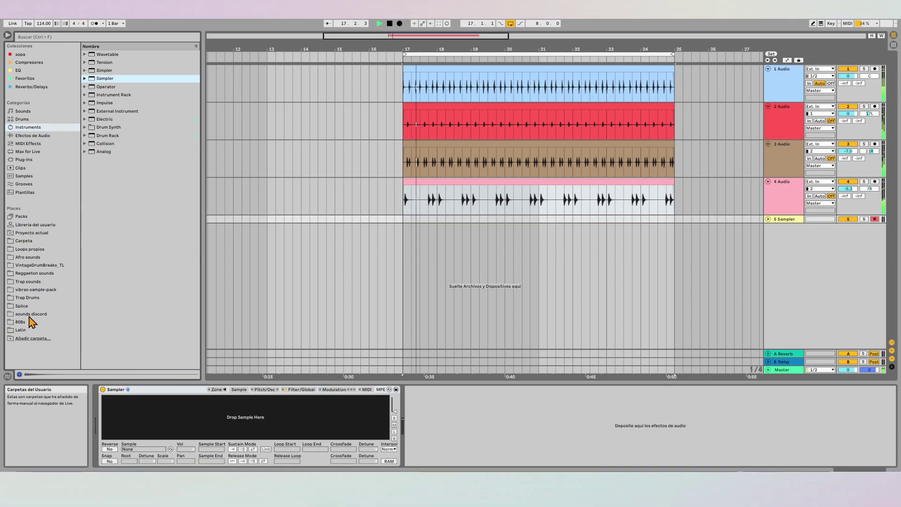
Audition the Frog Eggs samples in the Latin library folder.
left_click(15, 329)
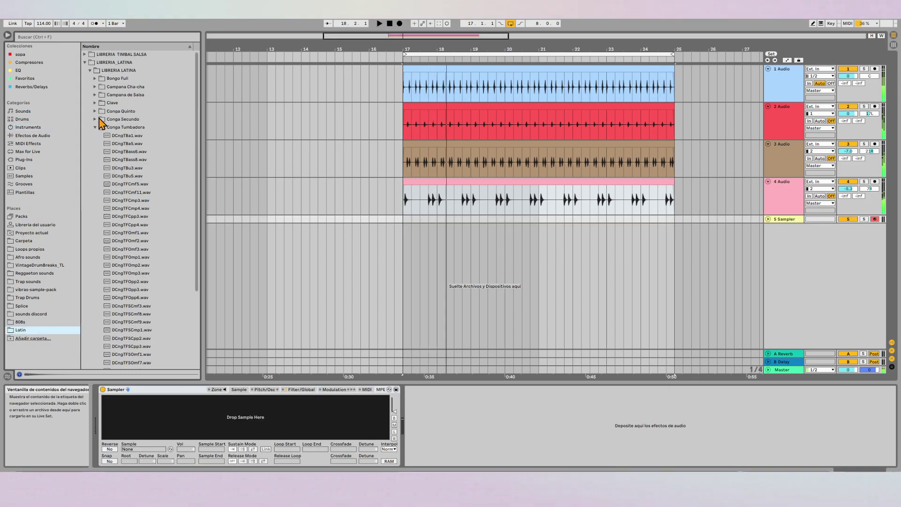
left_click(96, 126)
left_click(95, 144)
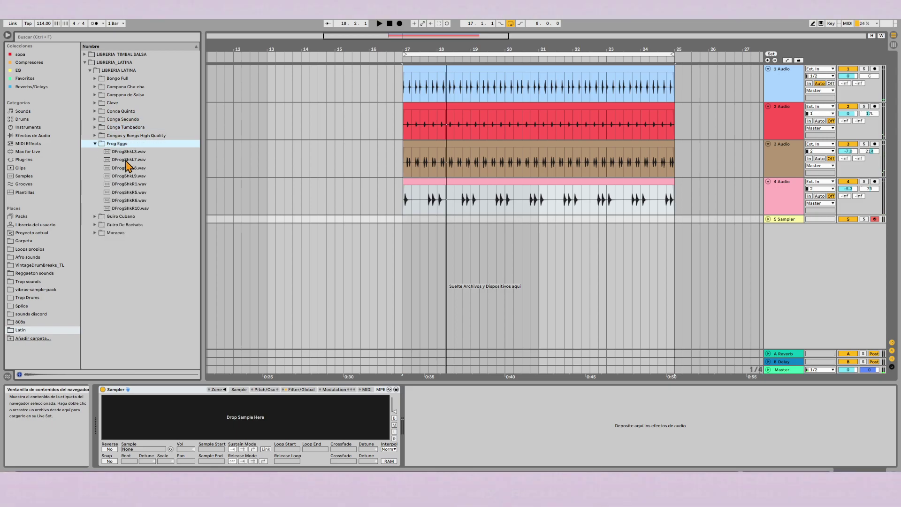
left_click(132, 176)
left_click(140, 168)
left_click(139, 160)
left_click(139, 152)
left_click(96, 143)
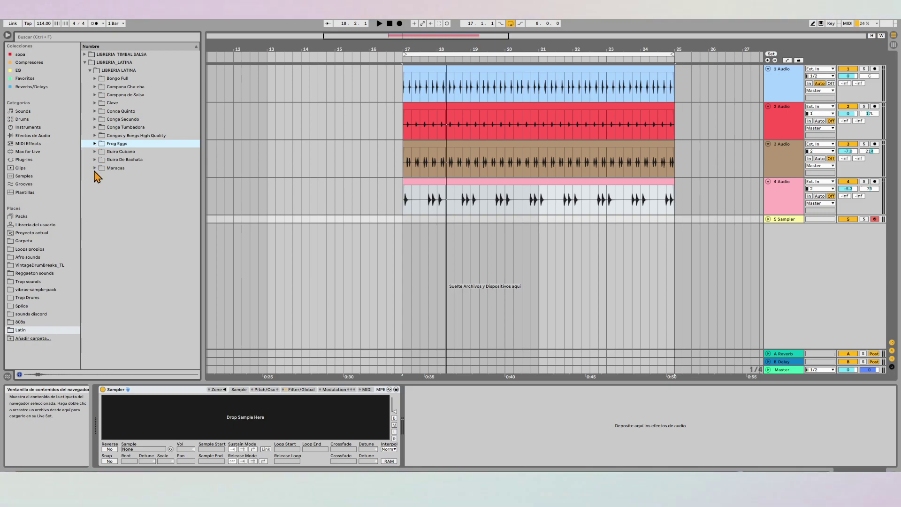
Load DMaracamf1.wav from the Maracas folder into the Sampler and play the loop.
left_click(95, 167)
left_click(123, 177)
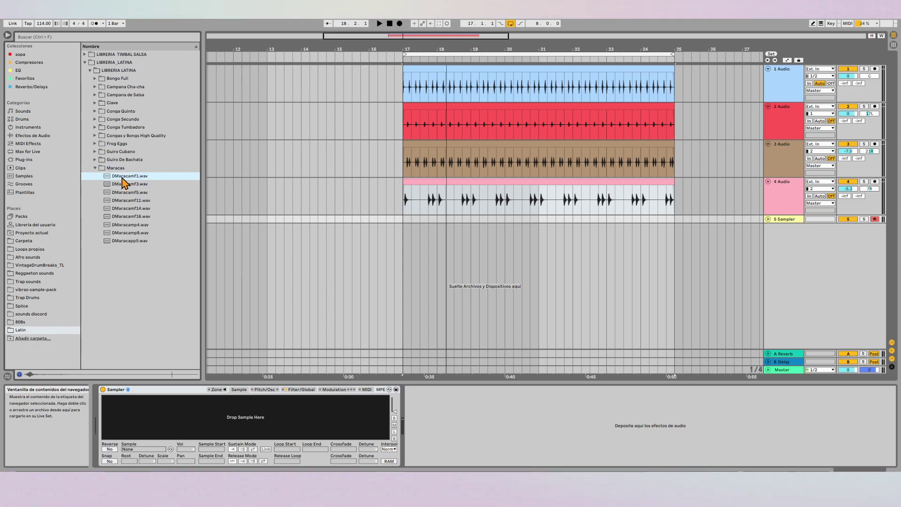
left_click_drag(123, 180, 240, 400)
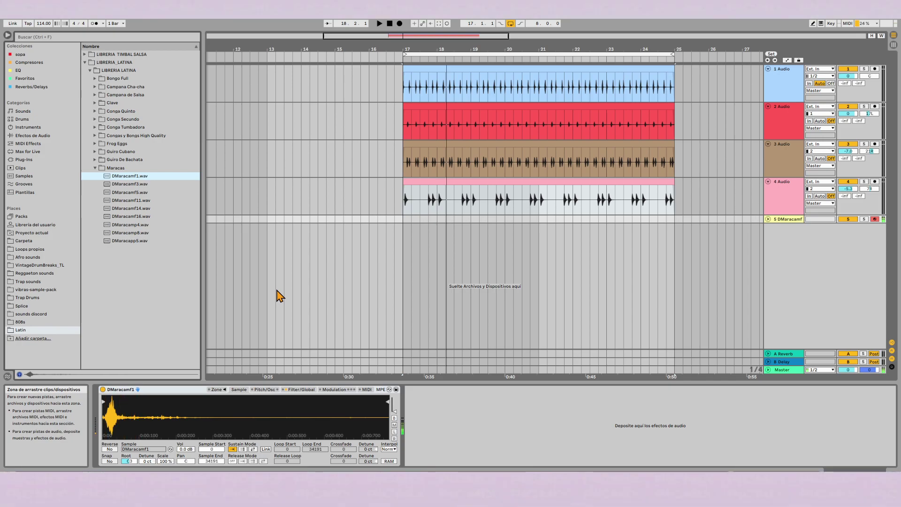
key("space")
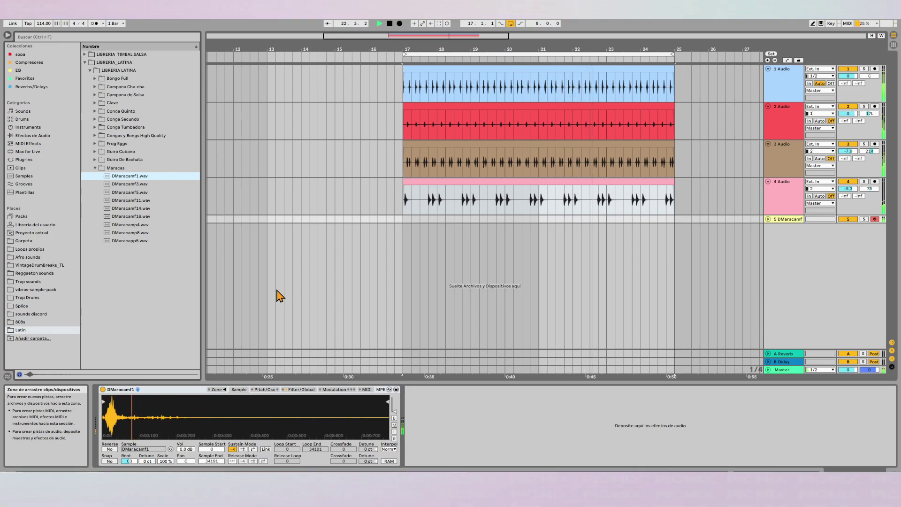
Unfold the maraca track and insert an empty MIDI clip from bar 17 to 18.
left_click(767, 219)
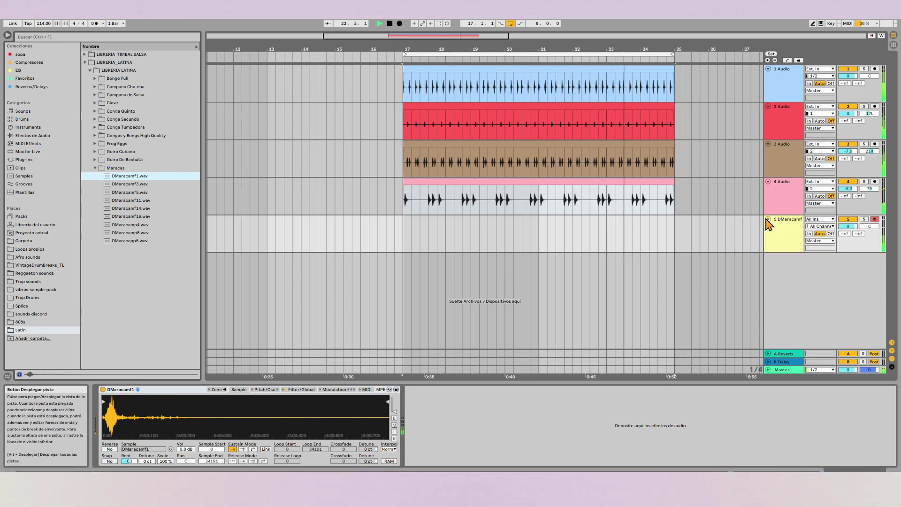
left_click_drag(405, 224, 440, 230)
key("space")
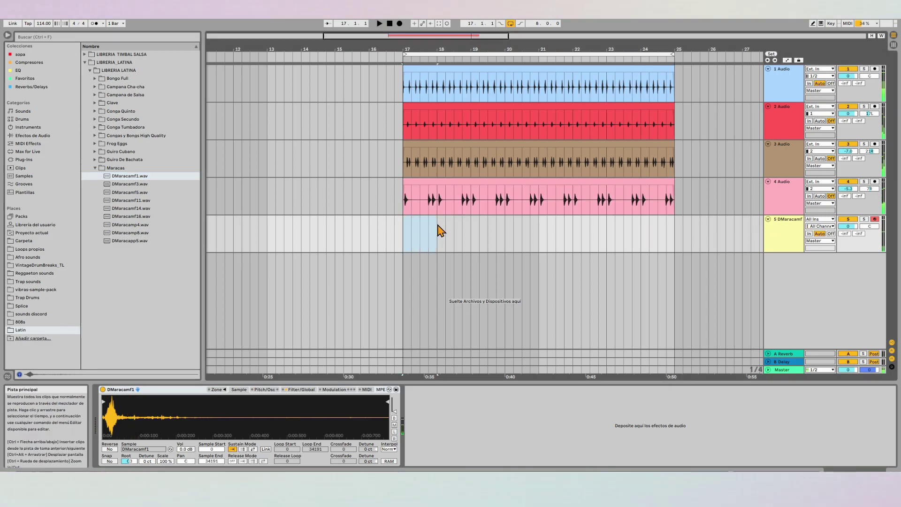
key("ctrl+shift+m")
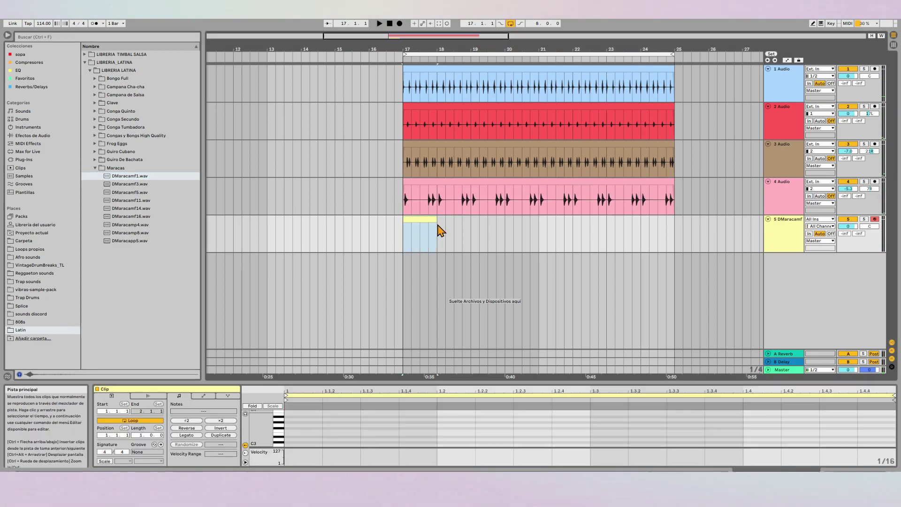
Add two consecutive sixteenth notes on C3 at the start of the maraca clip.
left_click(286, 436)
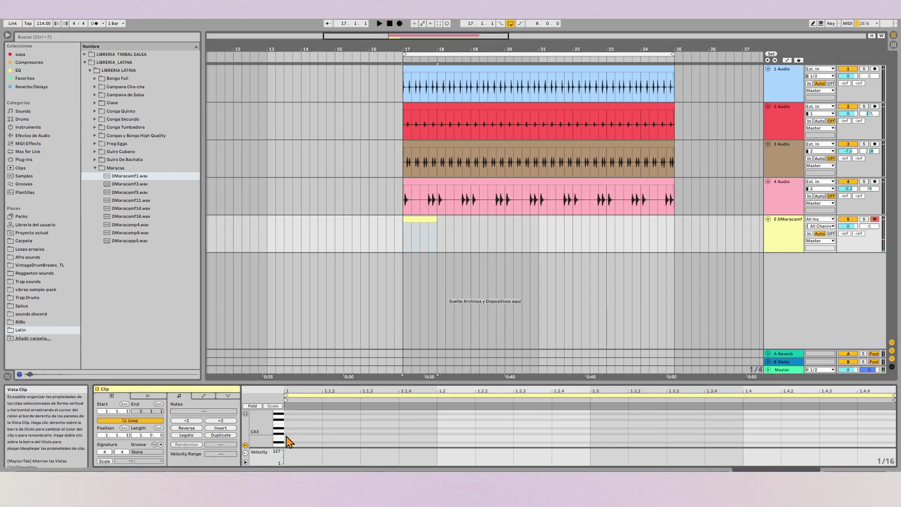
double_click(287, 437)
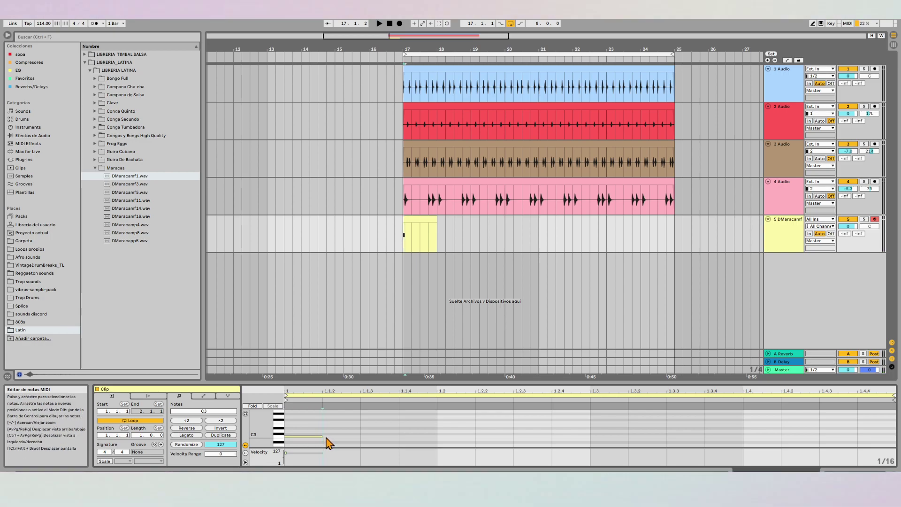
double_click(351, 437)
left_click_drag(364, 437, 360, 436)
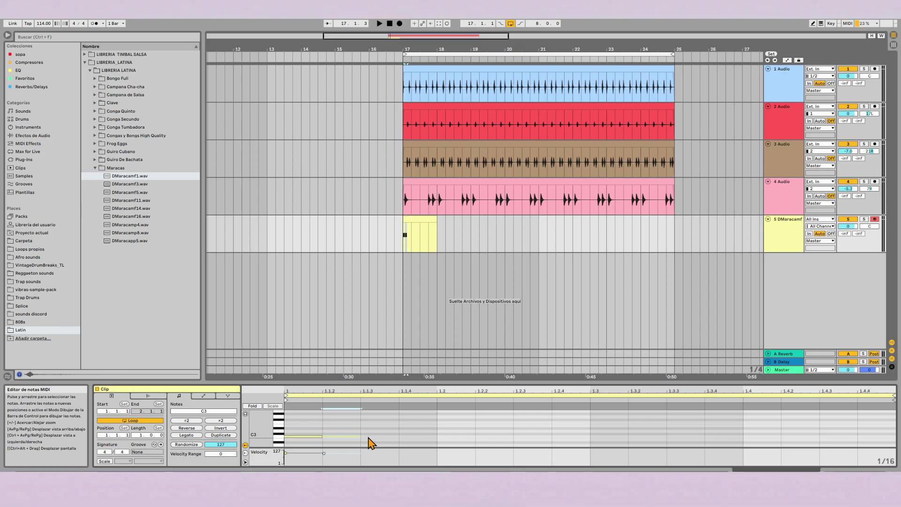
Draw consecutive sixteenth notes through the rest of the maraca clip and lower the first group to C3.
key("b")
left_click(378, 436)
left_click(415, 433)
left_click_drag(427, 434, 497, 433)
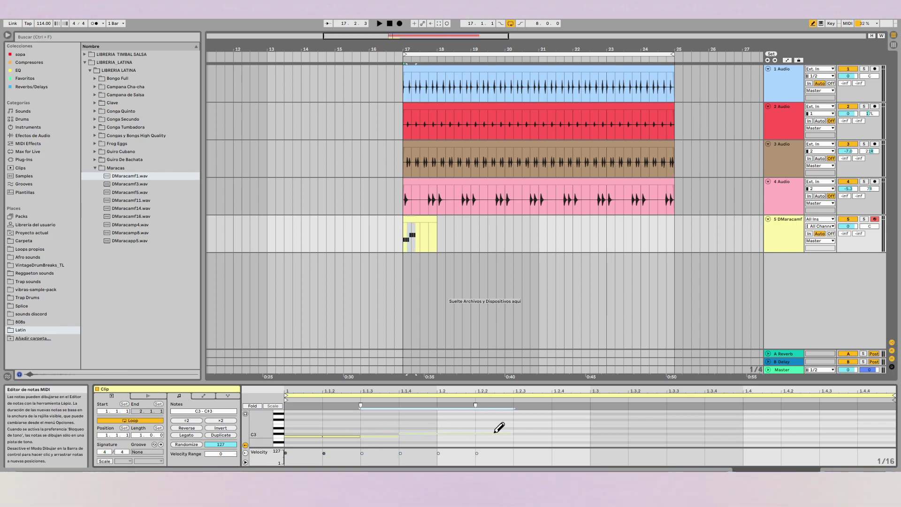
key("b")
key("Down")
mouse_move(423, 432)
left_mouse_down()
mouse_move(600, 444)
mouse_move(878, 432)
left_mouse_up()
key("b")
key("b")
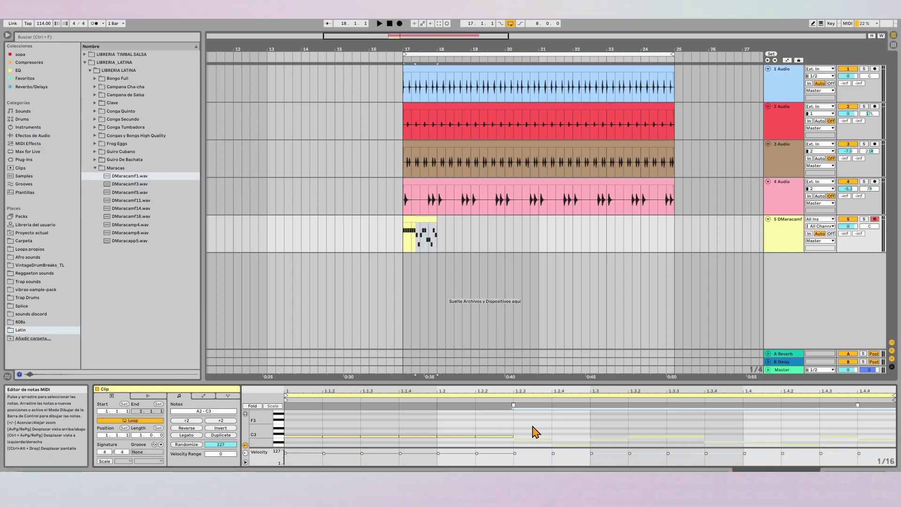
Move the off-pitch maraca notes between 1.2.3 and 1.3.4 to C3.
left_click_drag(570, 429, 578, 450)
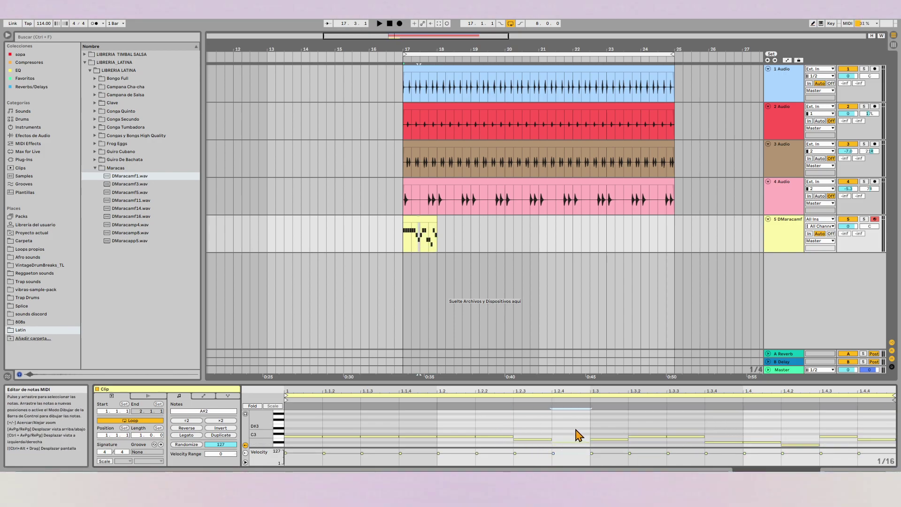
key("Up")
key("Up")
key("Up")
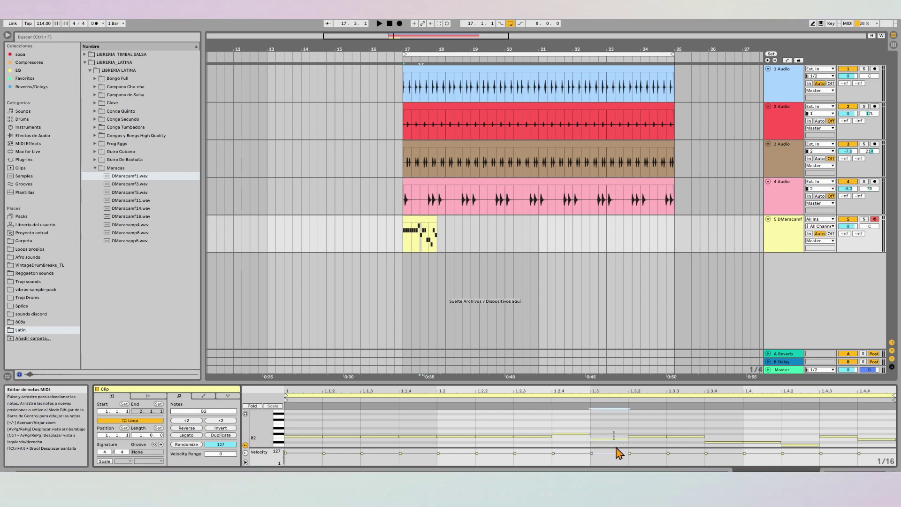
left_click_drag(615, 439, 583, 428)
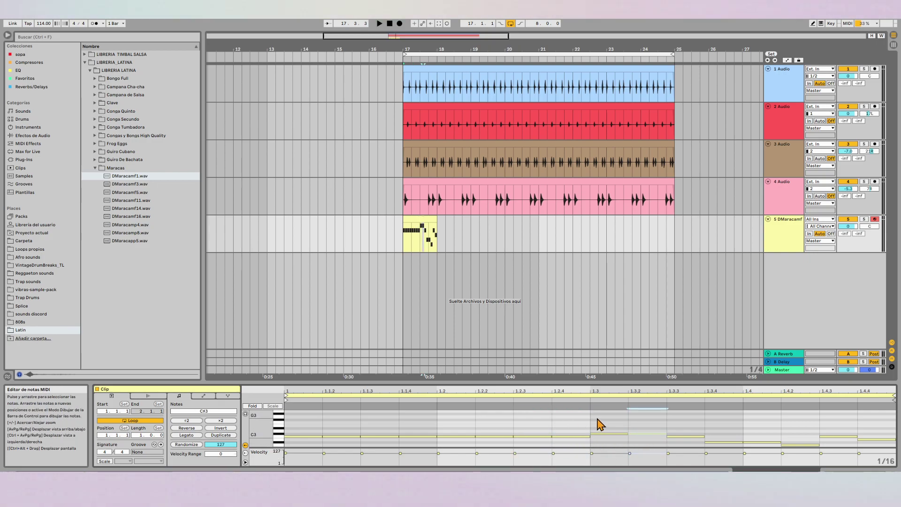
left_click(680, 438)
left_click(718, 442)
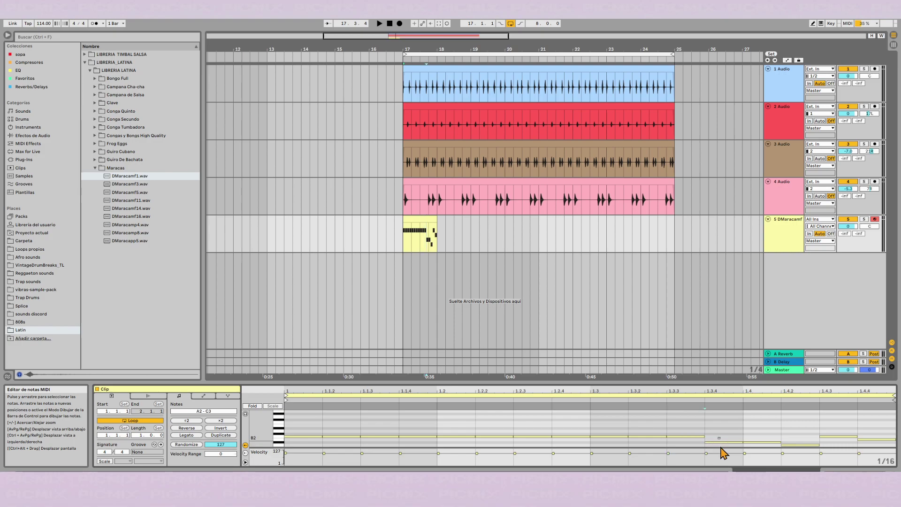
key("Up")
key("Up")
Move the off-pitch maraca notes on the fourth beat to C3 so they match the other sixteenths.
left_click(766, 442)
key("Up")
key("Up")
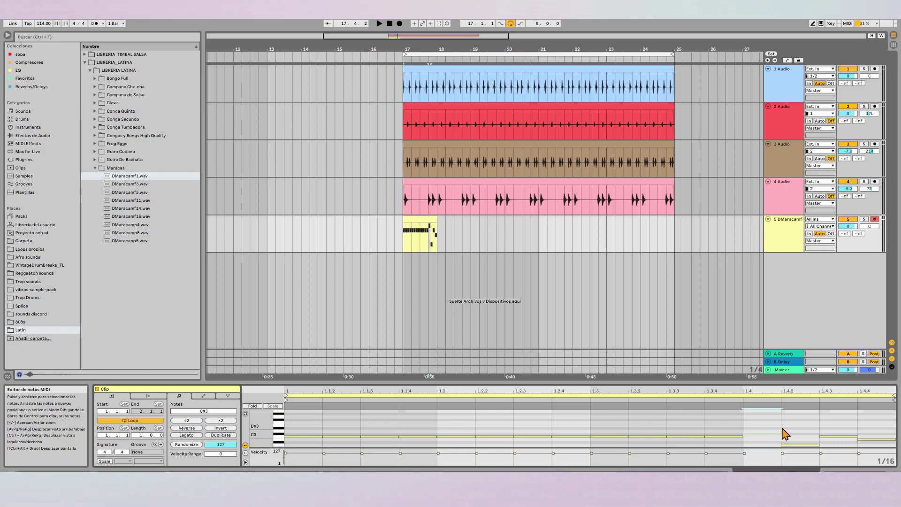
left_click(797, 444)
key("Up")
key("Up")
key("Up")
key("Down")
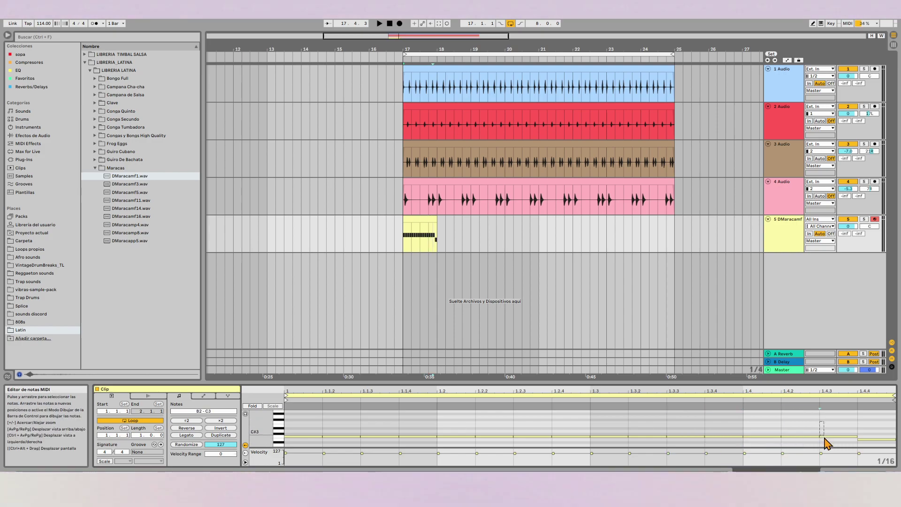
left_click_drag(823, 441, 860, 430)
key("Up")
left_click(837, 434)
key("Down")
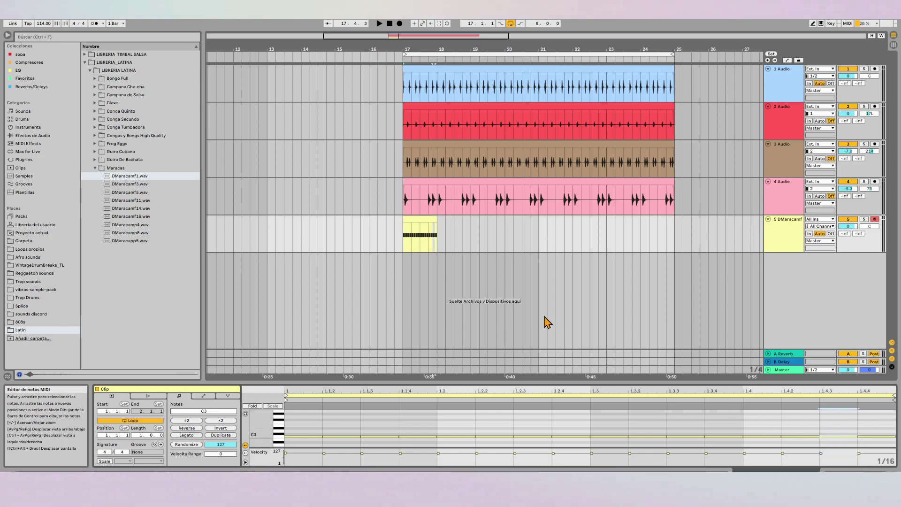
Set the loop to the one-bar maraca clip at bar 17 and play it soloed.
left_click(424, 220)
key("ctrl+l")
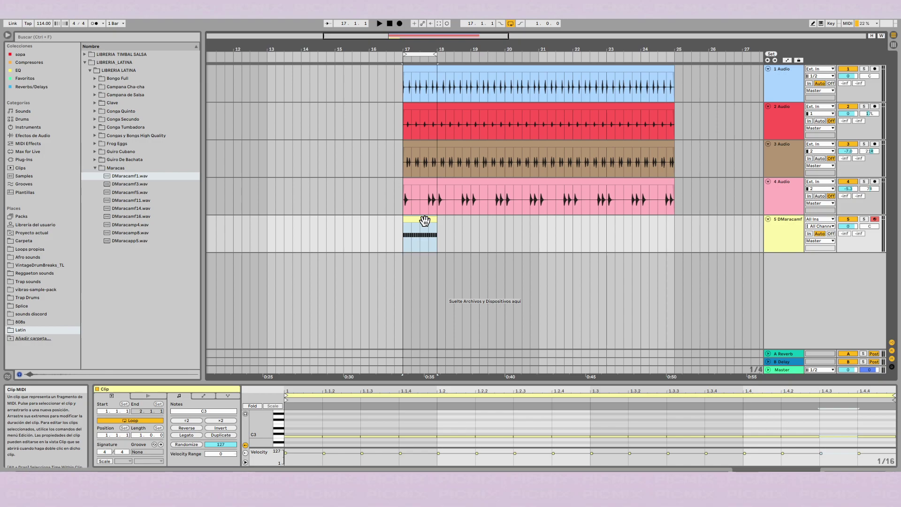
key("space")
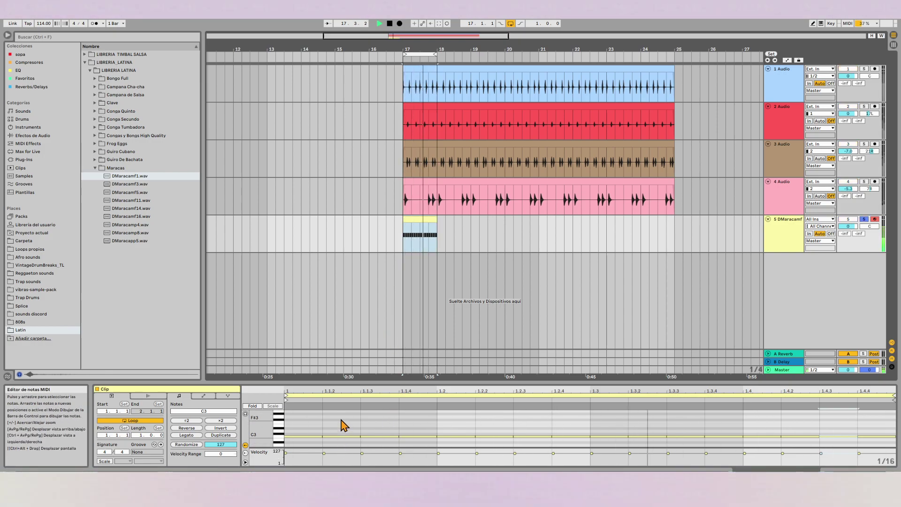
Lower the velocity of every second sixteenth note across the one-bar maraca clip, leaving the notes between them accented.
left_click_drag(324, 452, 324, 462)
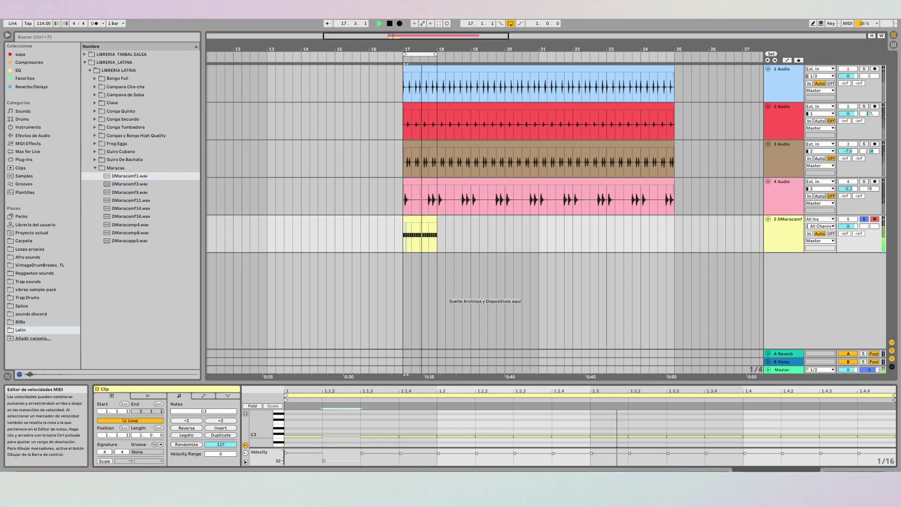
left_click(400, 453)
left_click_drag(405, 454, 405, 462)
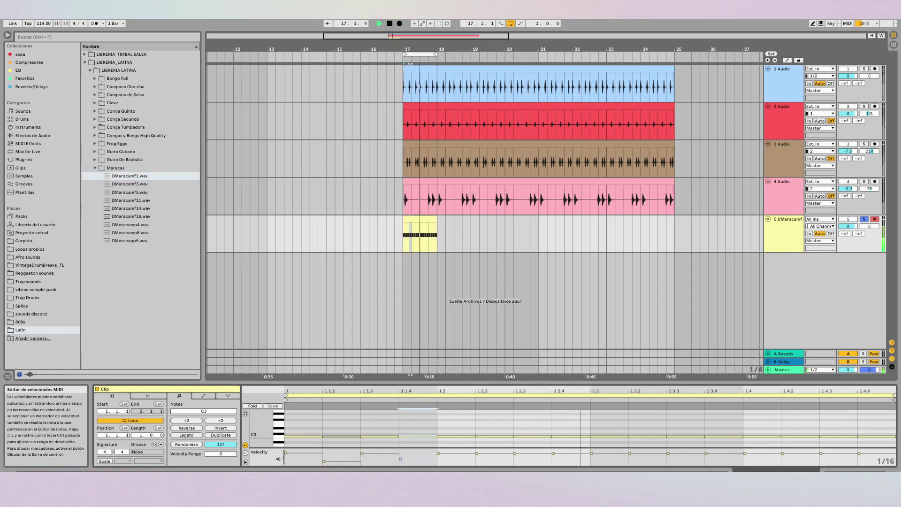
left_click(476, 453)
left_click_drag(477, 453, 477, 462)
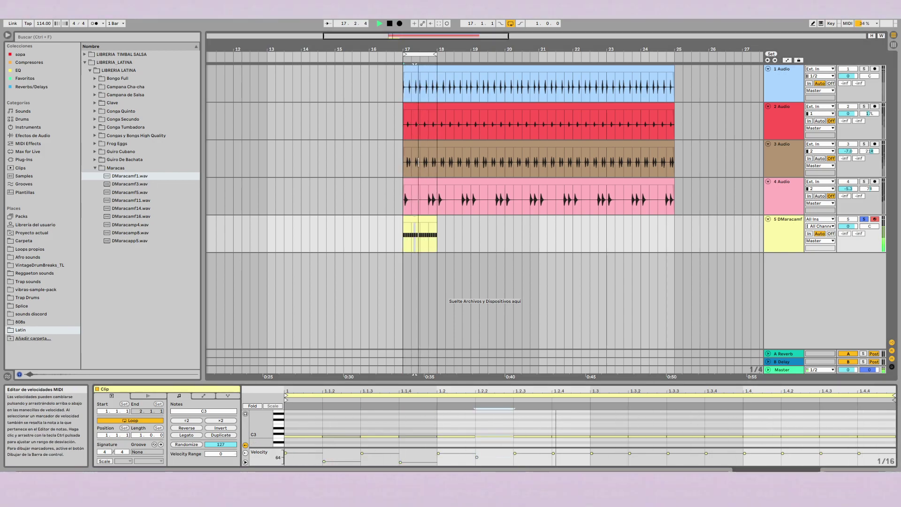
left_click_drag(554, 453, 553, 462)
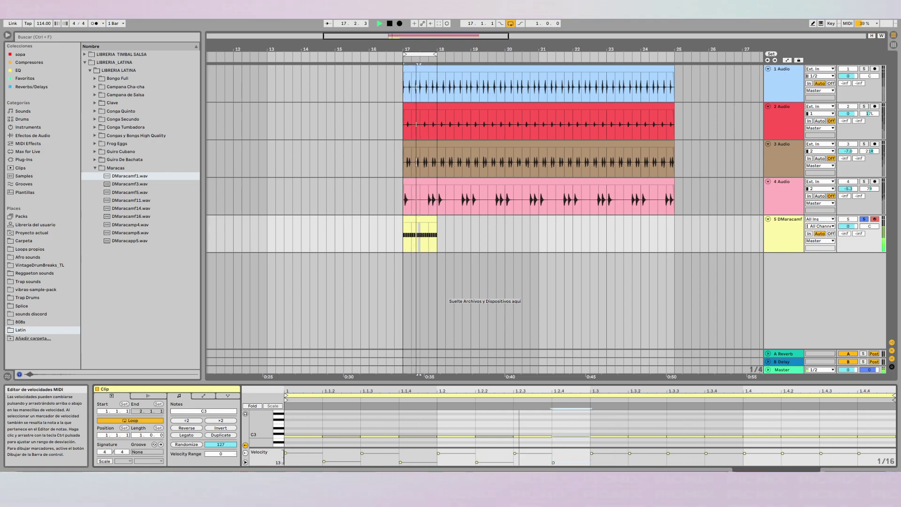
left_click_drag(629, 453, 629, 461)
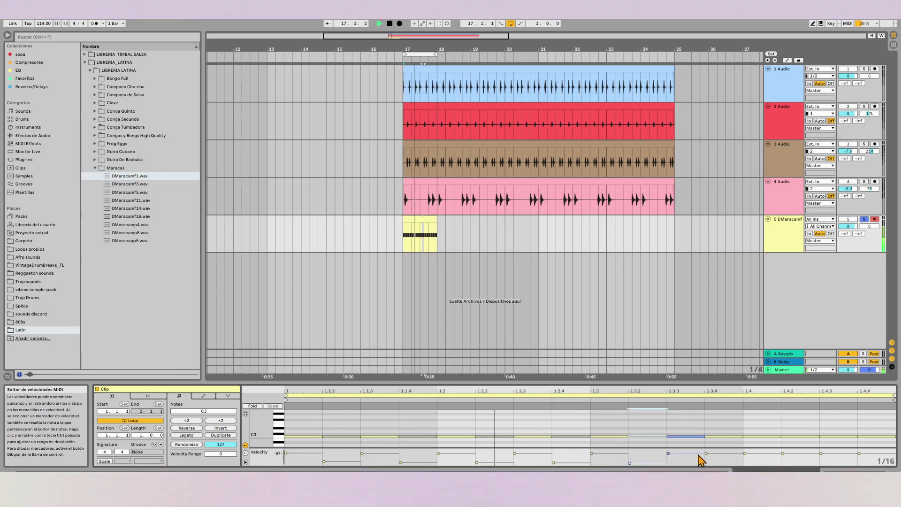
left_click_drag(705, 454, 706, 463)
left_click_drag(782, 453, 782, 463)
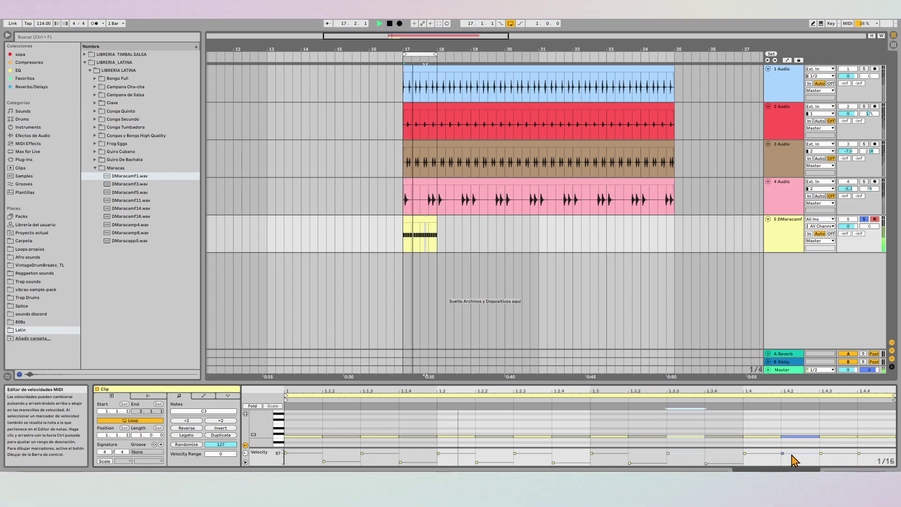
left_click(859, 453)
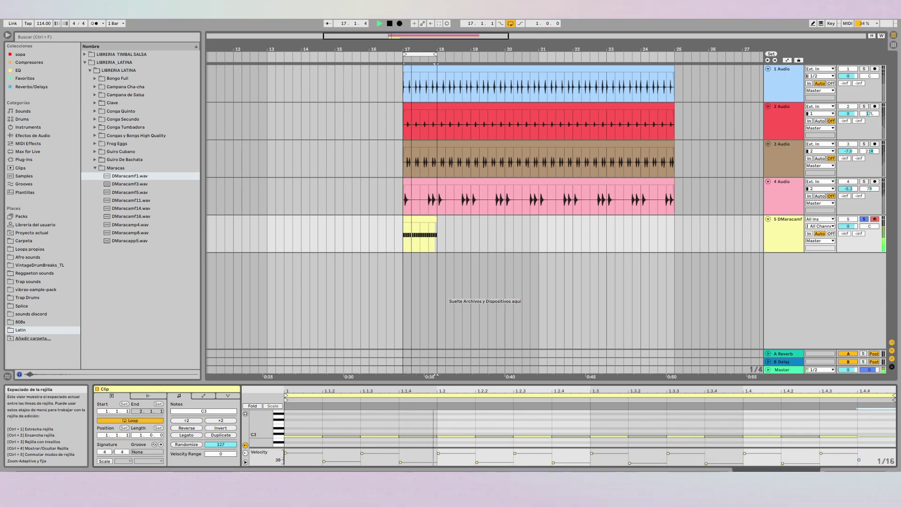
left_click_drag(858, 453, 859, 464)
Shape the maraca sampler's volume envelope with about 50 ms attack, about 70 ms decay and -19 dB sustain.
left_click(797, 237)
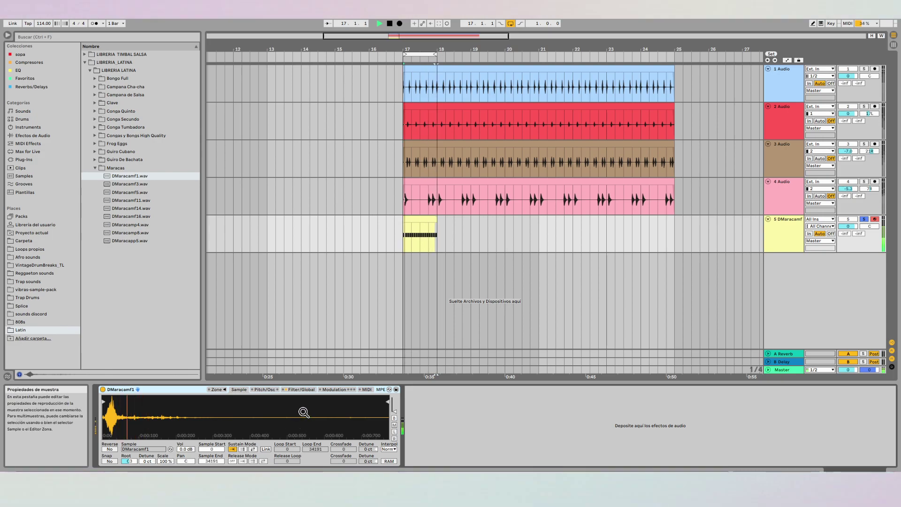
left_click(265, 390)
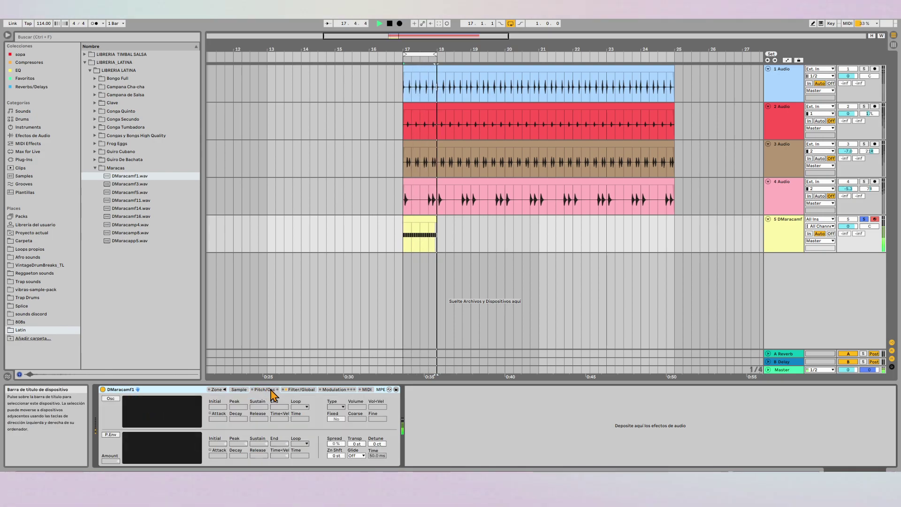
left_click(301, 390)
left_click_drag(321, 399, 333, 399)
left_click_drag(326, 445, 348, 466)
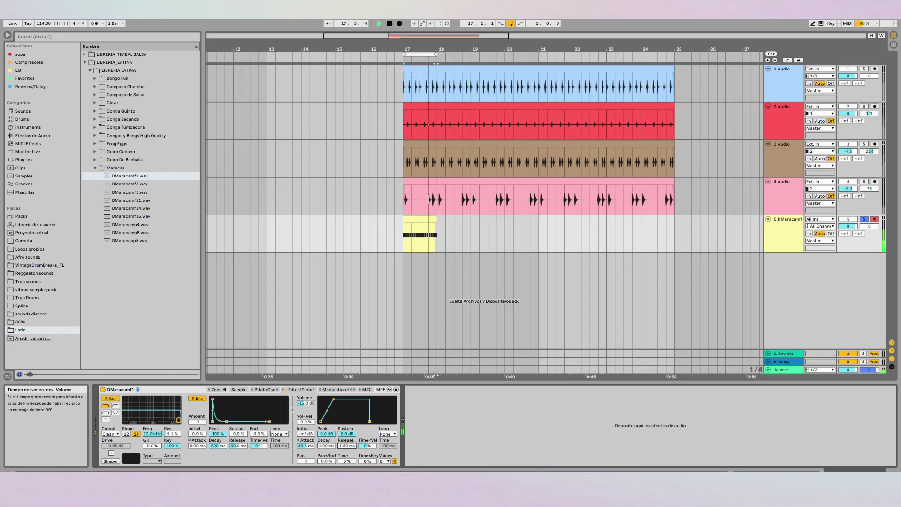
mouse_move(333, 402)
left_mouse_down()
mouse_move(339, 421)
mouse_move(334, 407)
mouse_move(342, 409)
left_mouse_up()
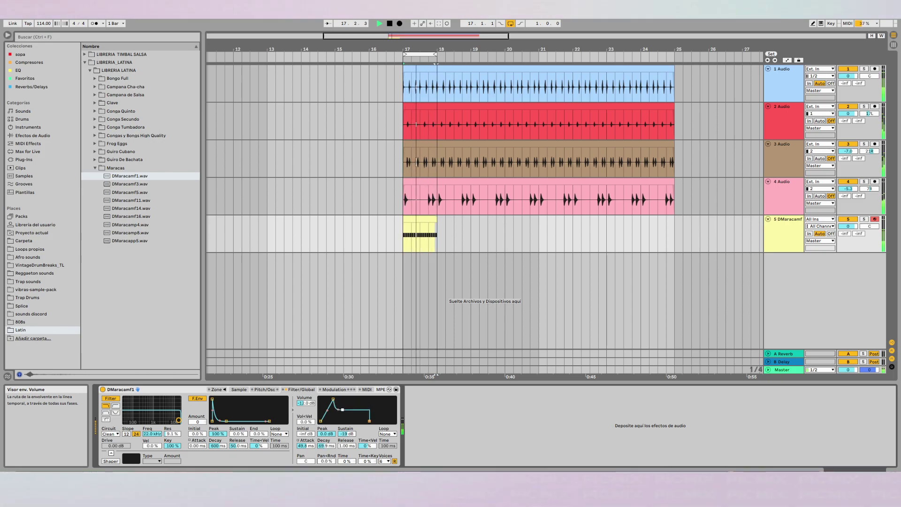
Duplicate the one-bar maraca clip seven times to fill bars 17 to 25, and loop the full eight bars.
left_click(411, 222)
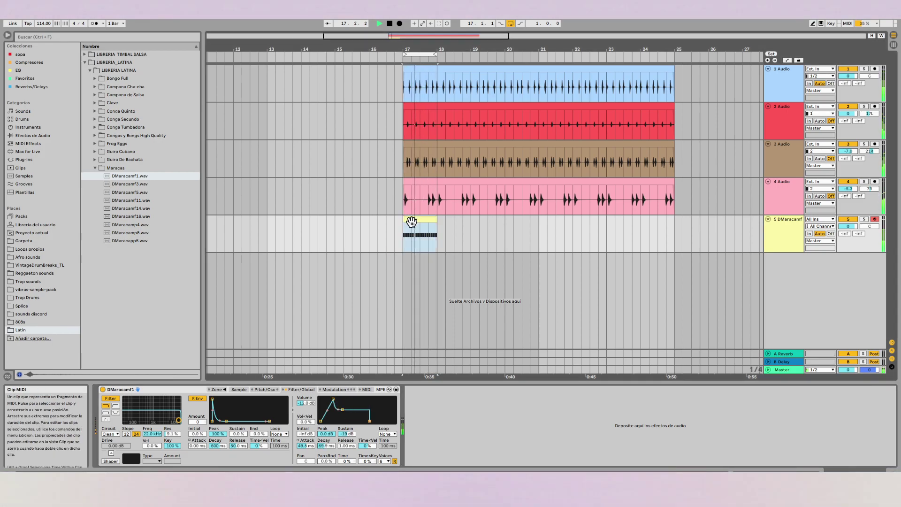
key("ctrl+d")
key("ctrl+d")
key("ctrl+d")
key("ctrl+d")
key("ctrl+d")
key("ctrl+d")
key("ctrl+d")
left_click(411, 222, "shift")
key("ctrl+l")
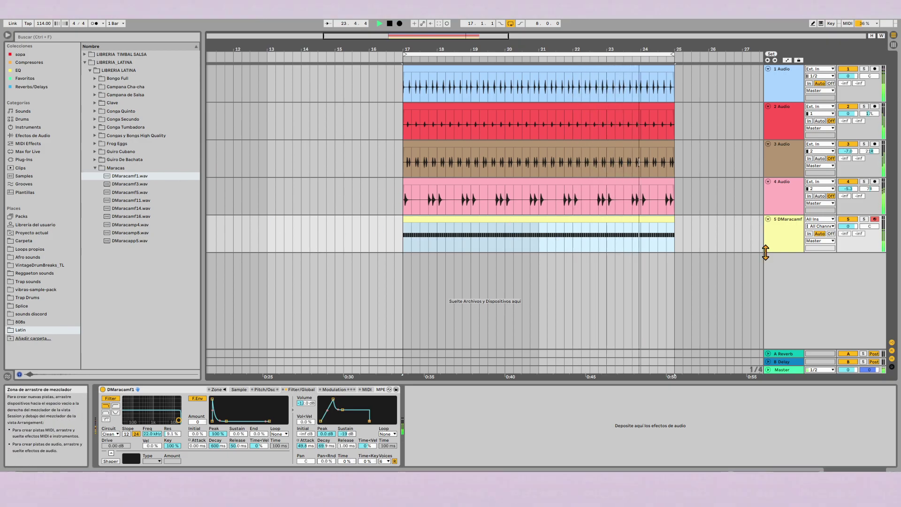
Check the soloed maraca's stereo image in MStereoScope on the Master track, comparing the Side and Default views.
left_click(775, 370)
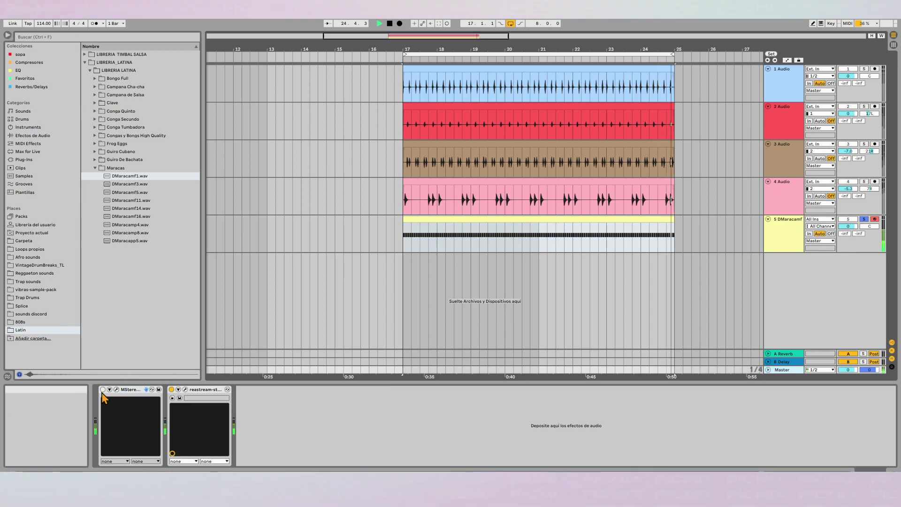
left_click(116, 389)
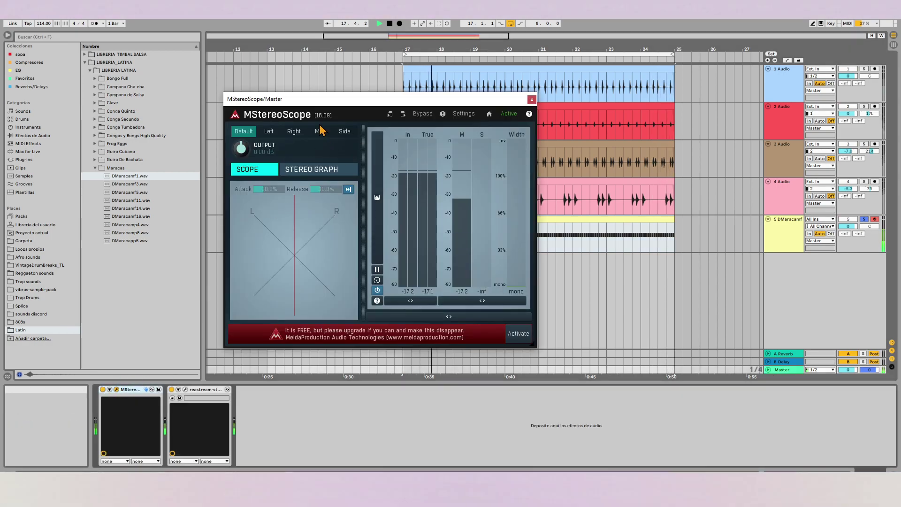
left_click(343, 132)
left_click(244, 131)
left_click(531, 99)
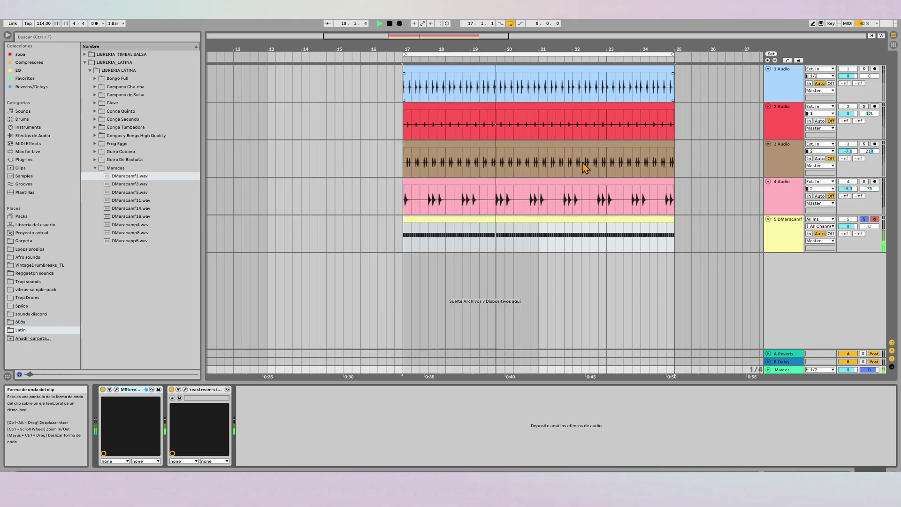
High-pass the maraca sampler with the OSR circuit at about 2 kHz and 16% resonance, and lower its track volume to -6 dB.
left_click(781, 250)
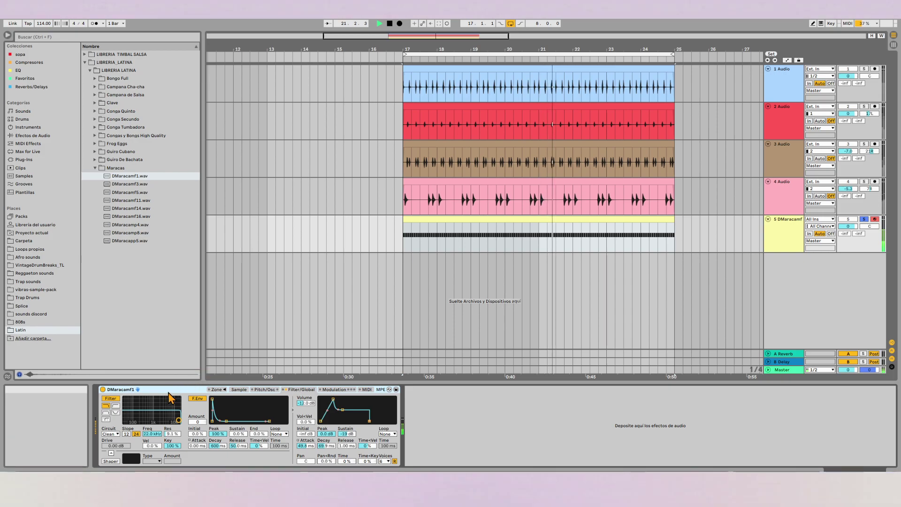
left_click(114, 434)
left_click(108, 446)
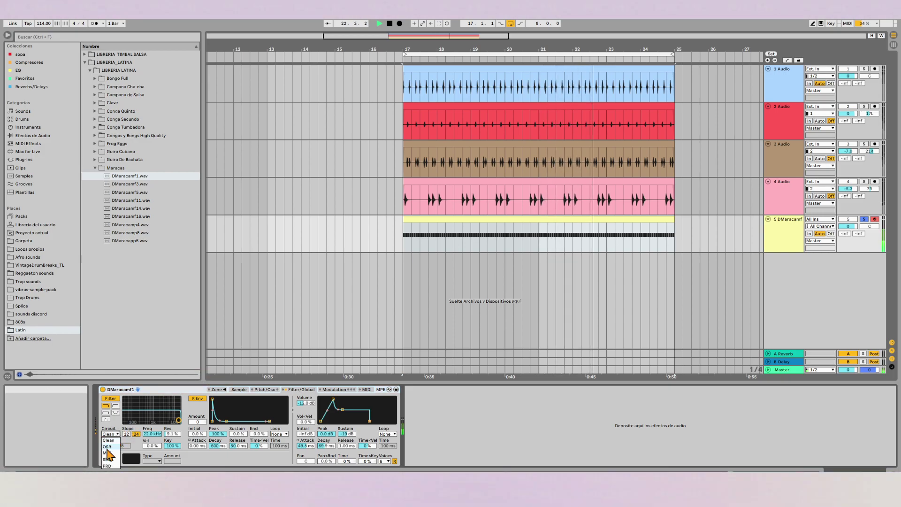
left_click(115, 406)
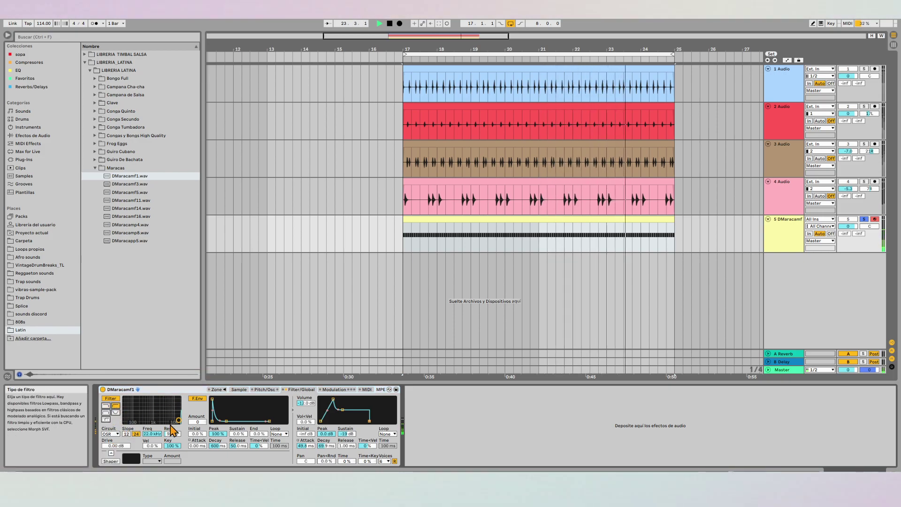
mouse_move(178, 420)
left_mouse_down()
mouse_move(157, 418)
mouse_move(174, 423)
mouse_move(165, 422)
left_mouse_up()
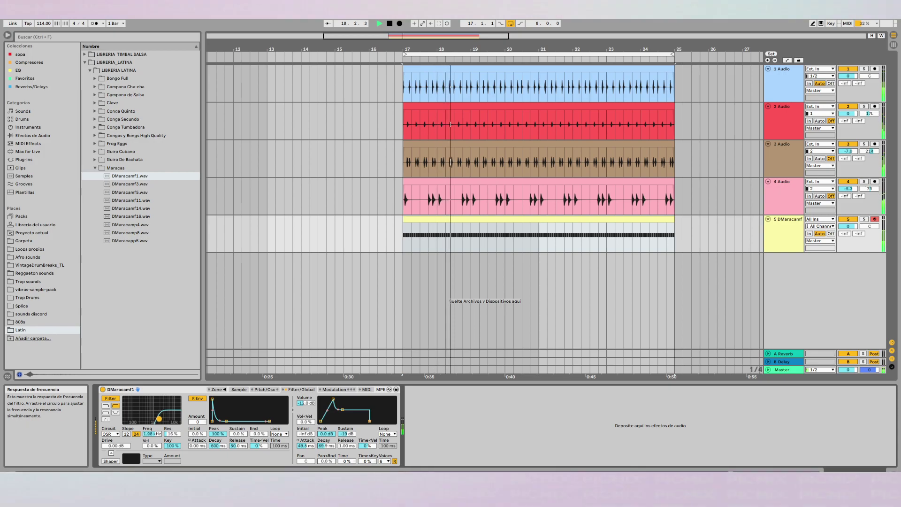
key("Tab")
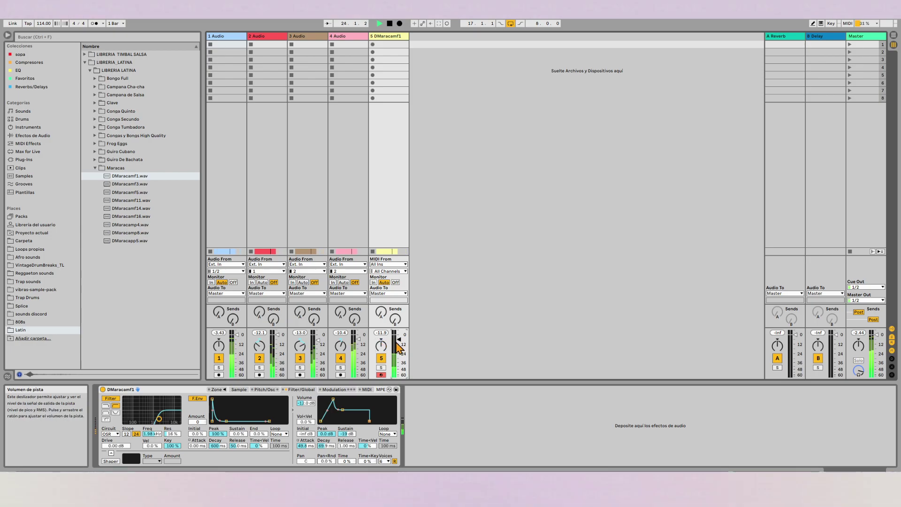
key("Tab")
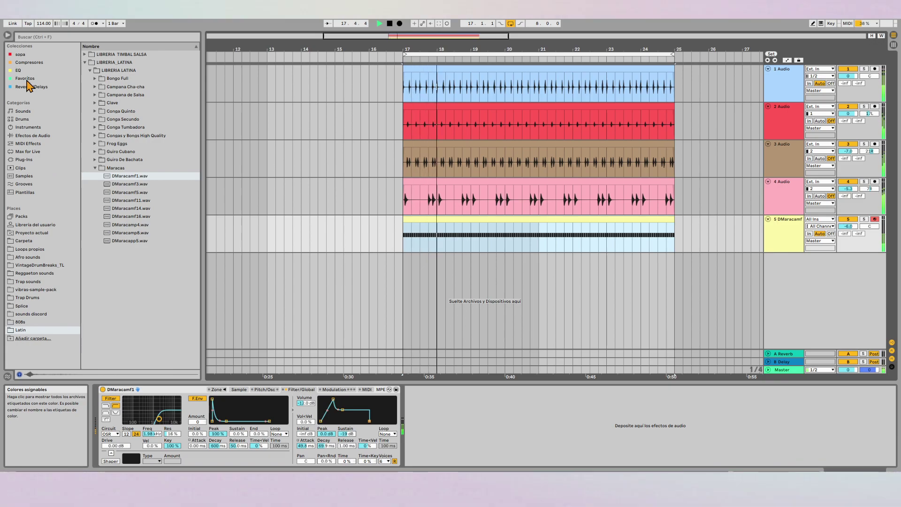
Add a Sampler instrument on a new track below the maraca and unfold the track.
left_click(28, 127)
left_click_drag(111, 80, 438, 297)
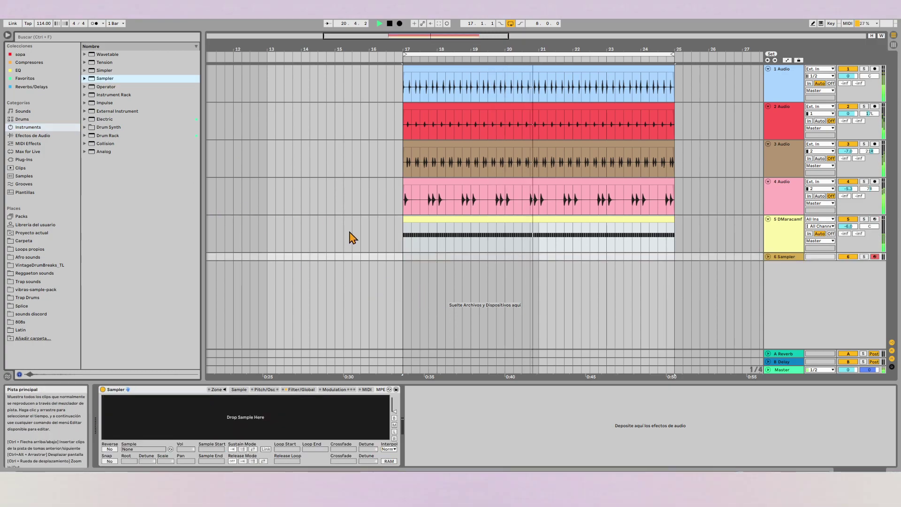
left_click(768, 257)
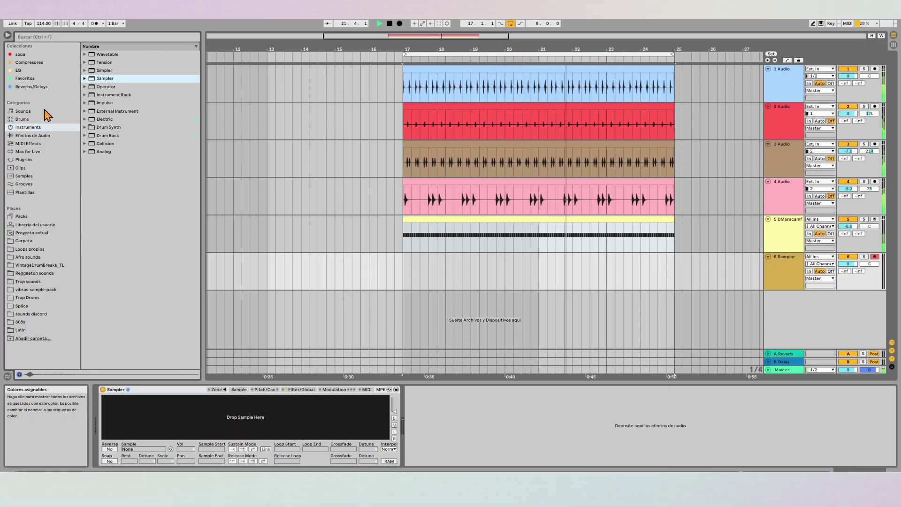
Open the Medio subfolder of Campana de Salsa in the Latin sample library.
left_click(23, 331)
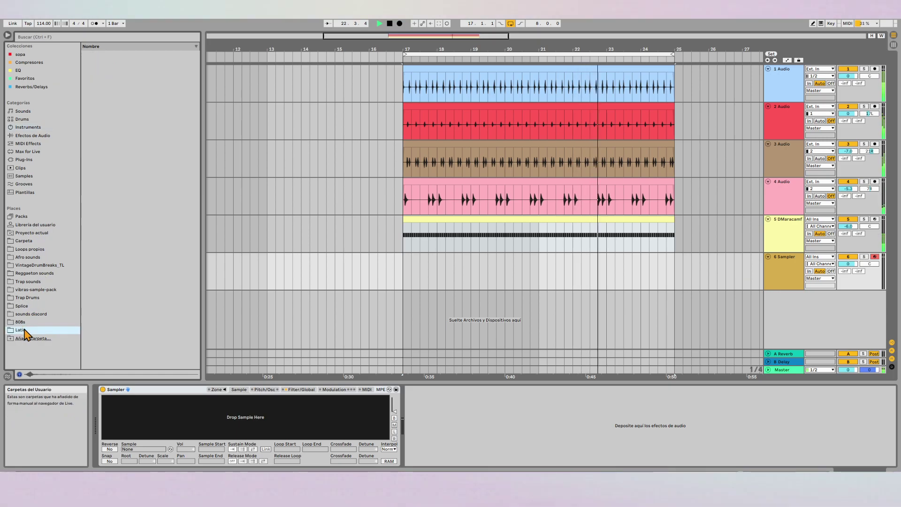
left_click(95, 168)
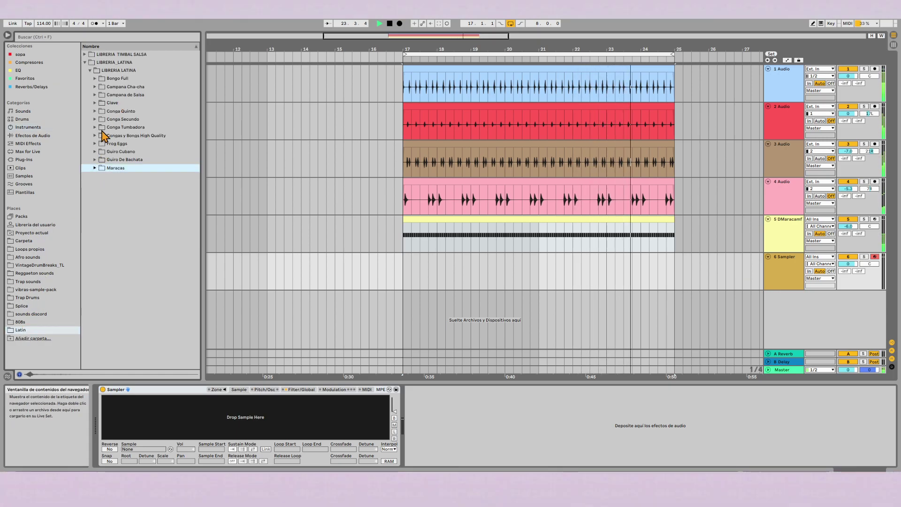
left_click(94, 103)
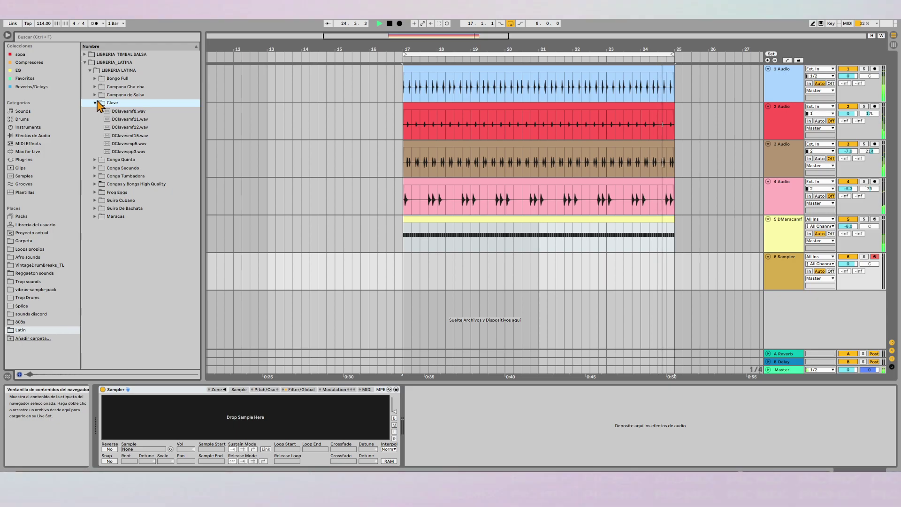
left_click(95, 103)
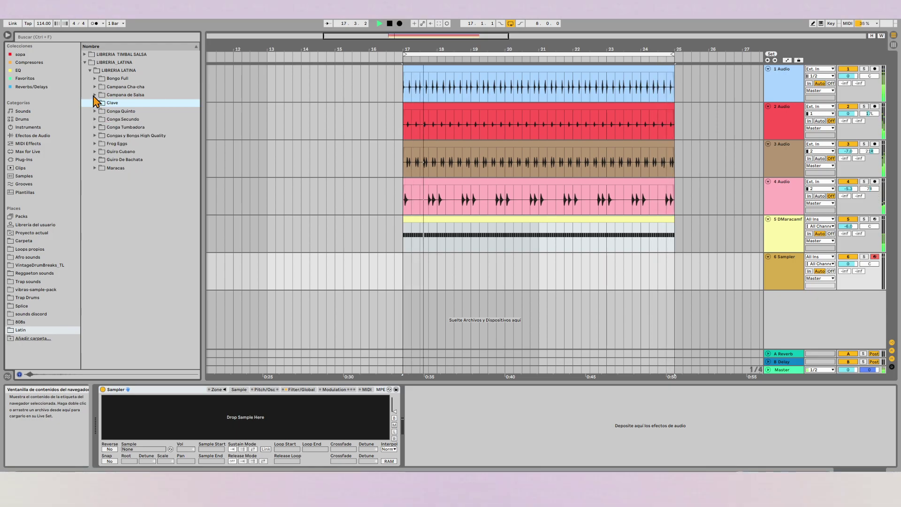
left_click(95, 95)
left_click(100, 119)
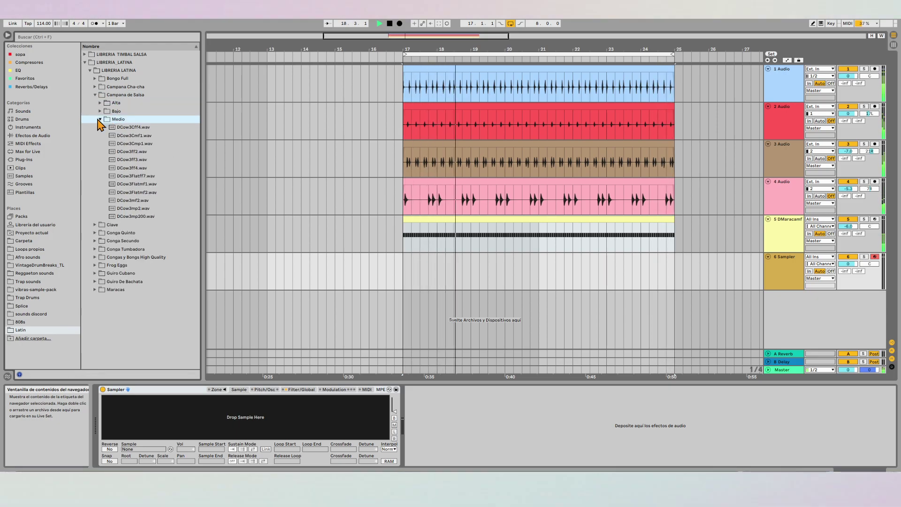
Audition the cowbell samples in the Medio folder one after another, from DCow3Cmf1.wav to DCow3mp200.wav.
left_click(132, 135)
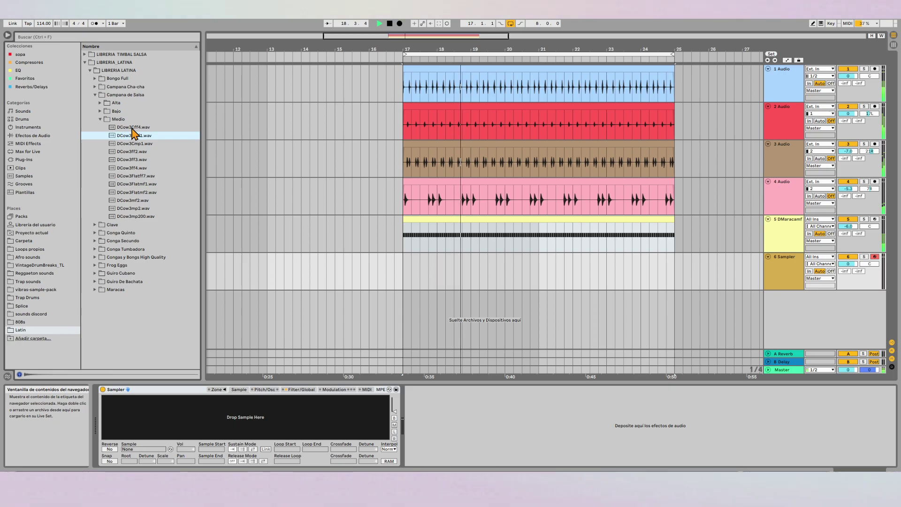
key("Down")
key("Down")
key("Down")
key("Down")
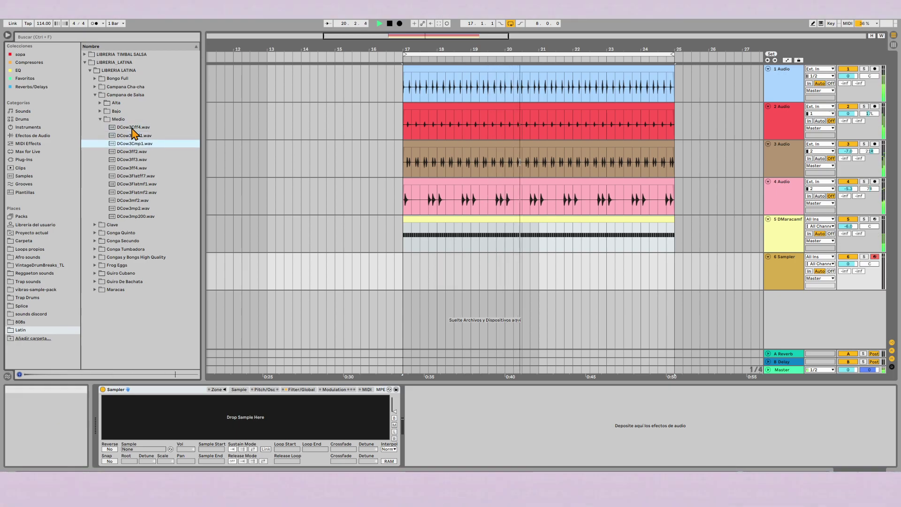
key("Down")
key("Down")
key("Down")
key("Down")
key("Down")
key("Down")
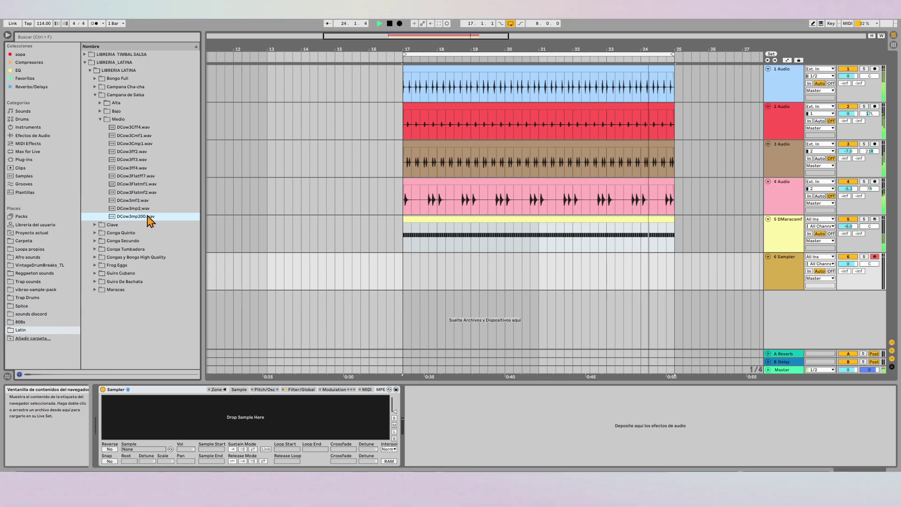
Compare a few of the medium cowbell samples again and load DCow3mp2.wav into the empty Sampler.
left_click(162, 168)
left_click(137, 160)
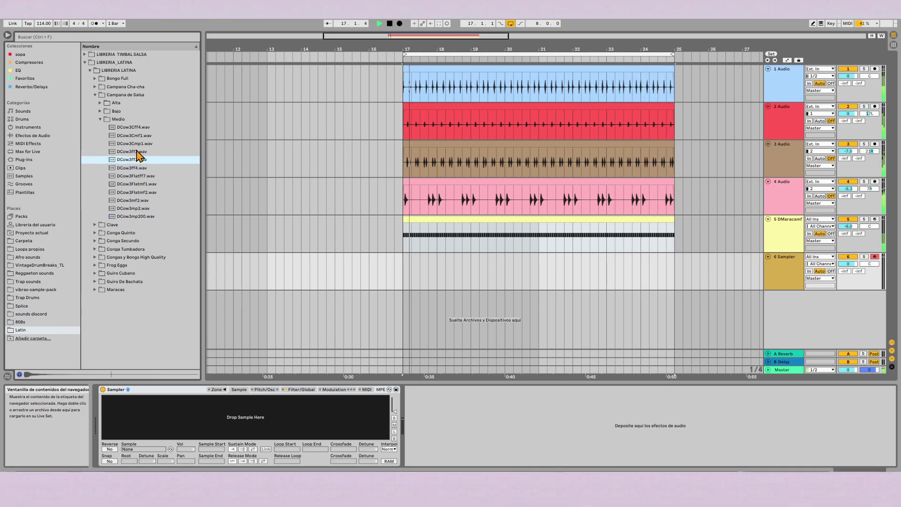
left_click(141, 151)
left_click(144, 208)
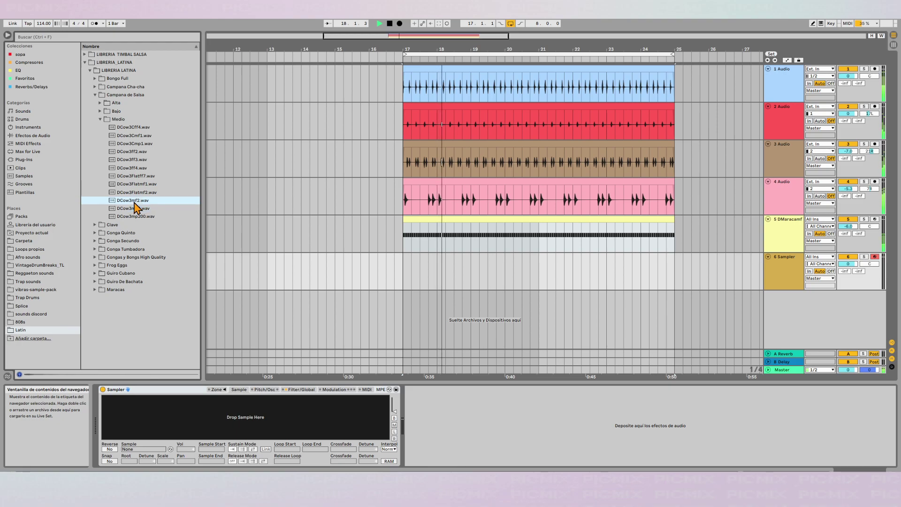
left_click_drag(136, 207, 175, 410)
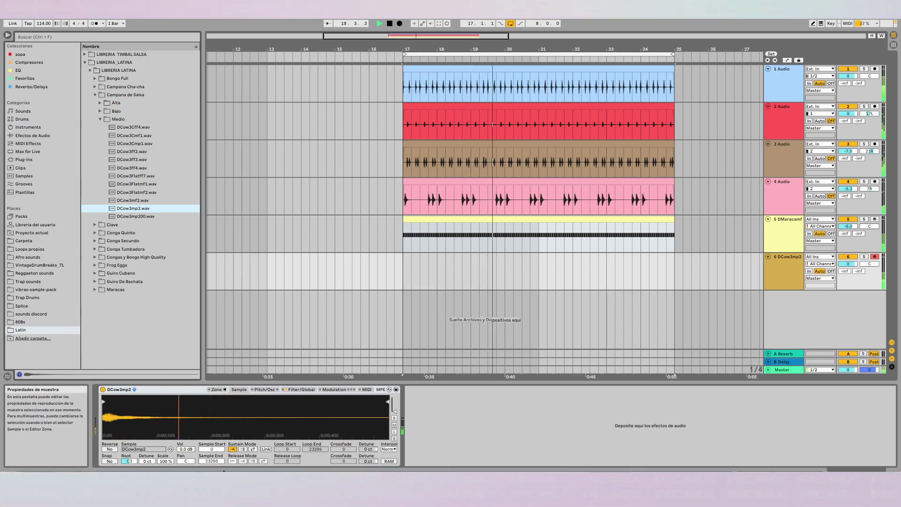
Turn on the cowbell Sampler's filter, set its circuit to OSR and raise the drive to 15.4 dB.
left_click(302, 390)
left_click(111, 434)
left_click(113, 447)
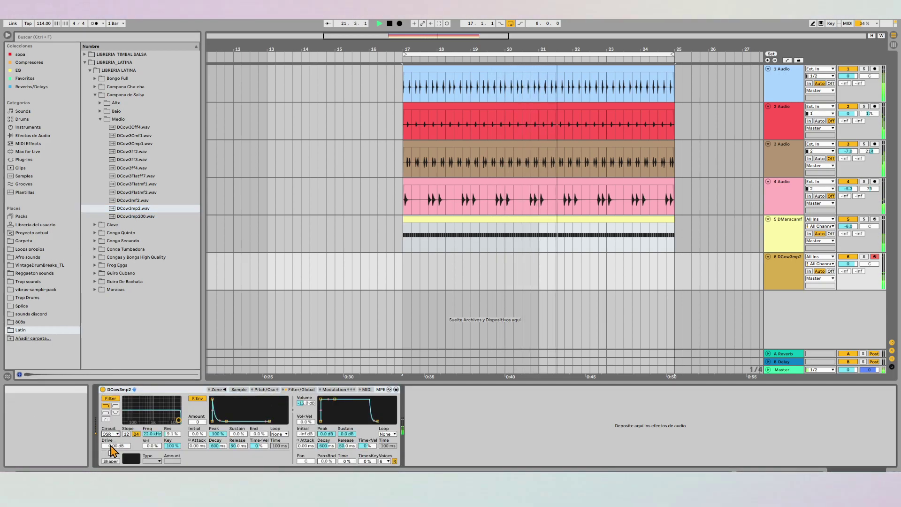
left_click_drag(116, 446, 126, 453)
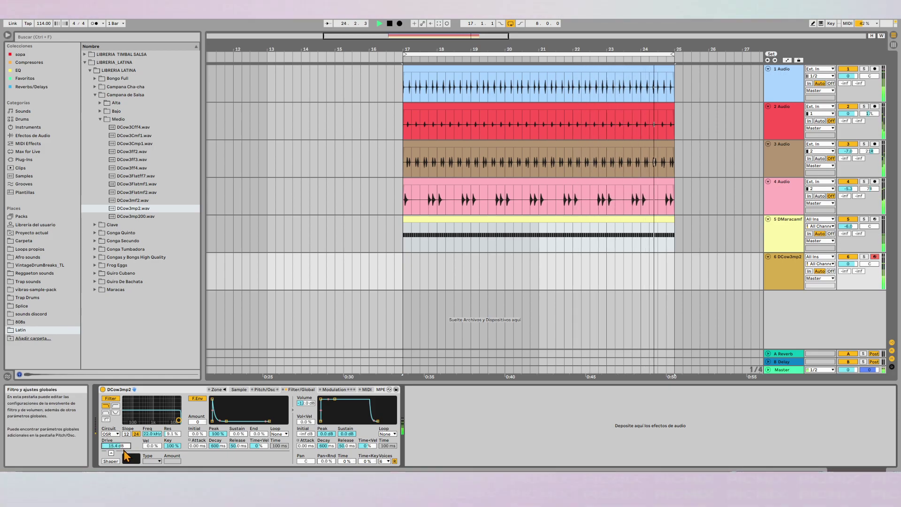
Create a one-bar MIDI clip at bar 17 on the cowbell track with A#3 sixteenth notes at 1.1, 1.1.2 and 1.1.4.
left_click_drag(402, 278, 438, 283)
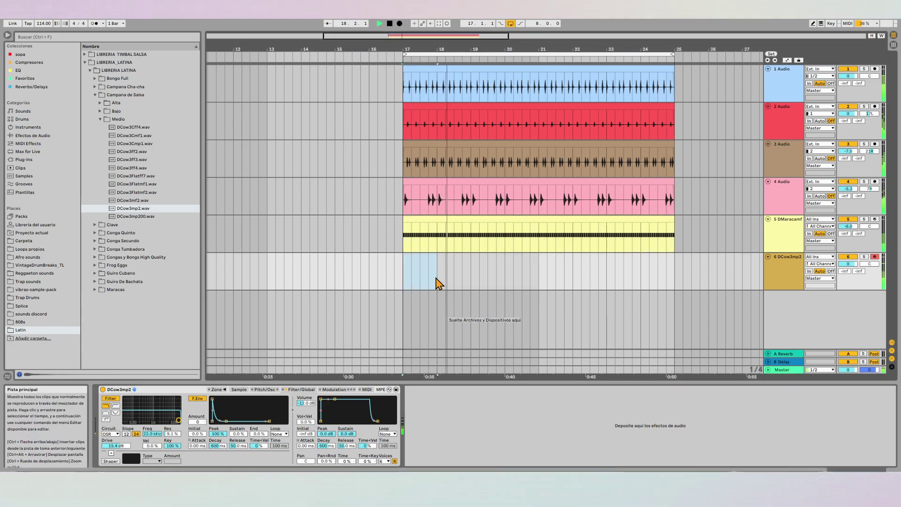
key("ctrl+shift+m")
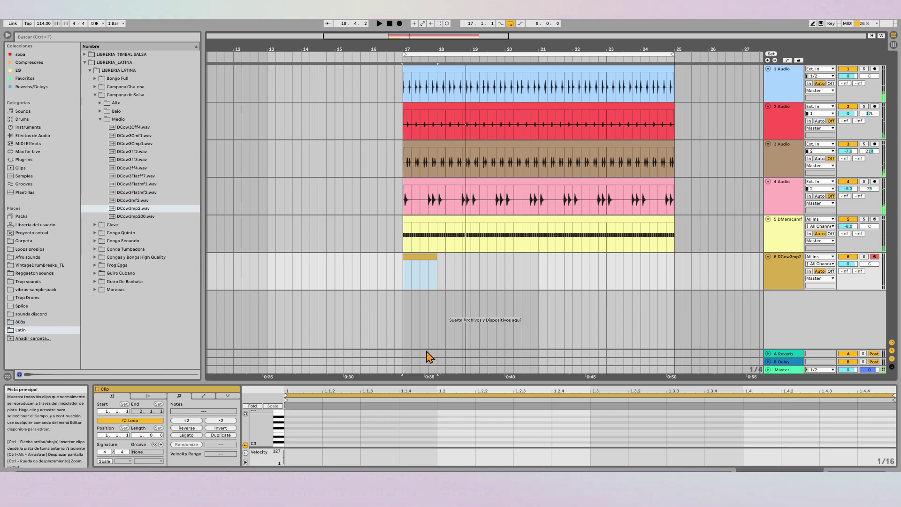
double_click(288, 417)
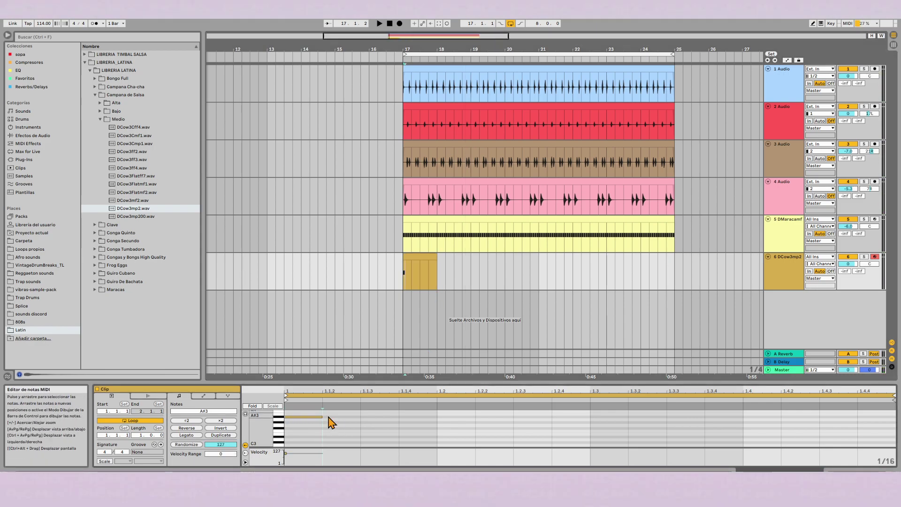
double_click(328, 417)
double_click(410, 418)
left_click_drag(412, 419, 413, 418)
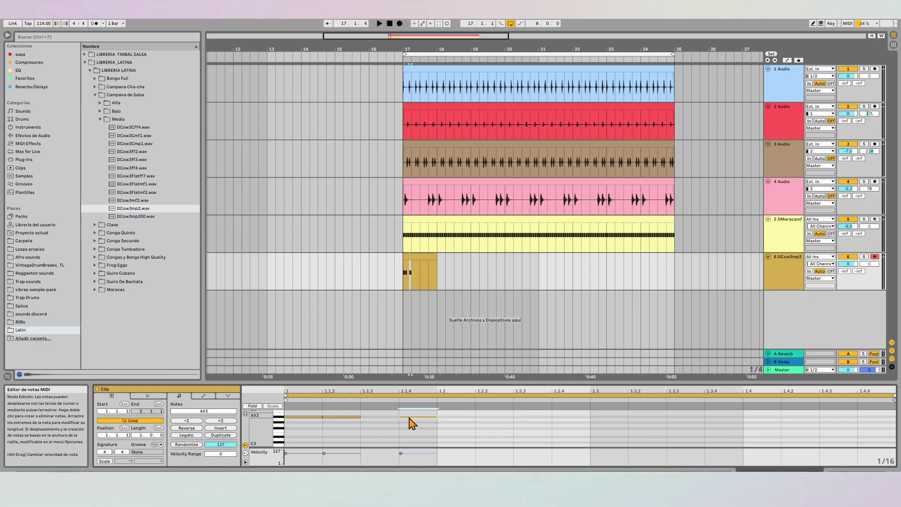
Add A#3 sixteenth notes at 1.2.3, 1.3.3 and 1.4.3 to the cowbell clip and play the pattern.
double_click(522, 414)
double_click(516, 416)
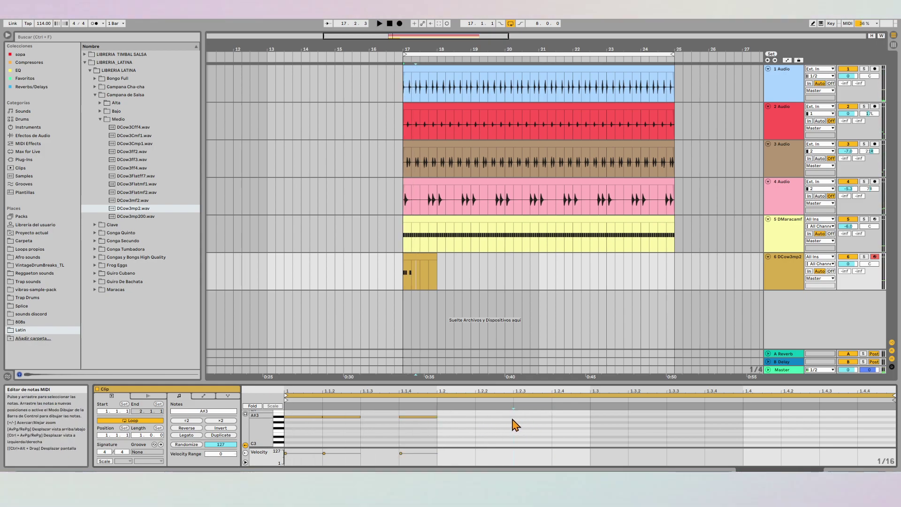
double_click(516, 417)
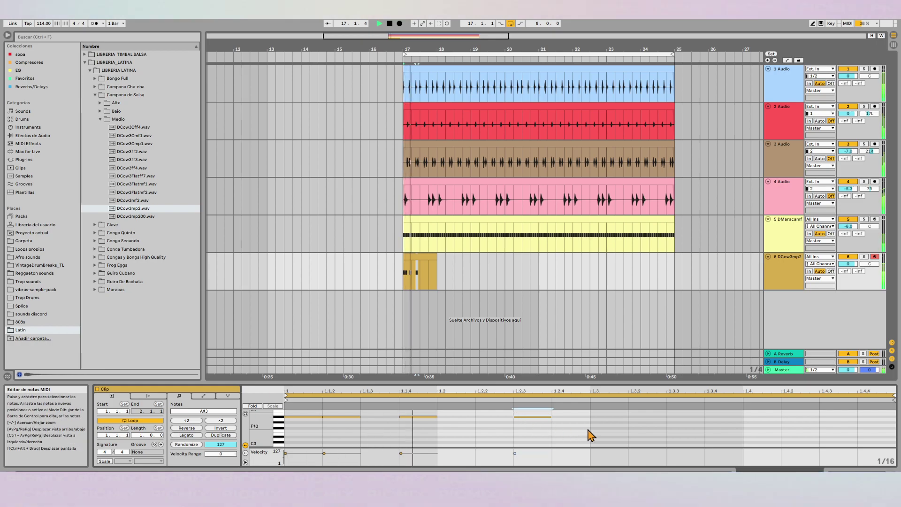
double_click(670, 418)
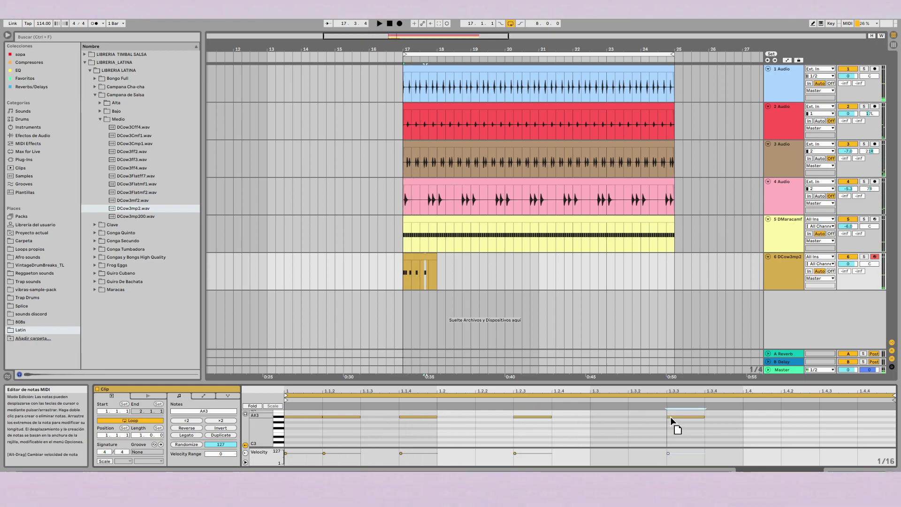
key("Up")
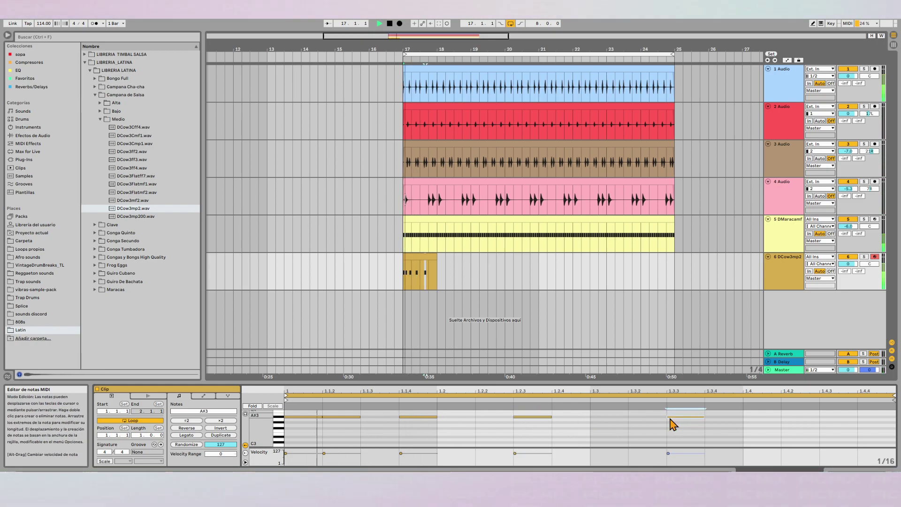
double_click(821, 417)
key("space")
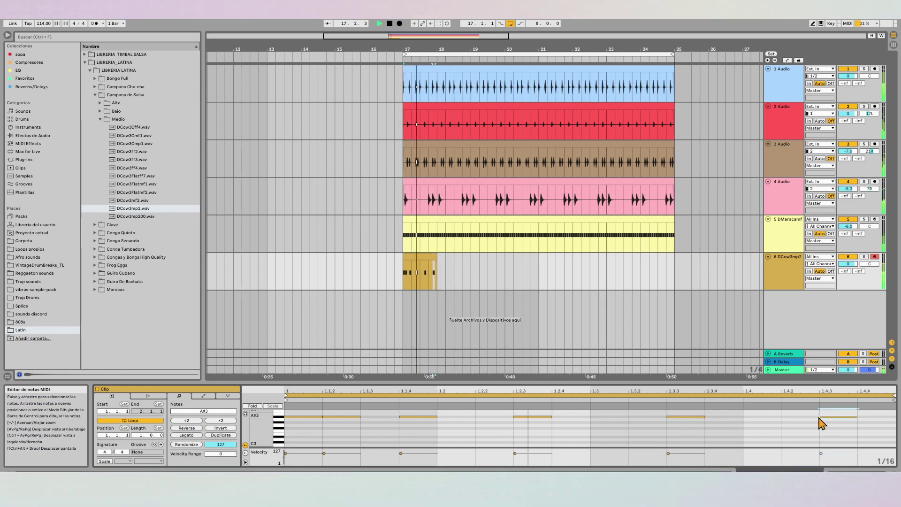
Loop playback over the one-bar cowbell clip and check the velocities of individual notes.
left_click(423, 257)
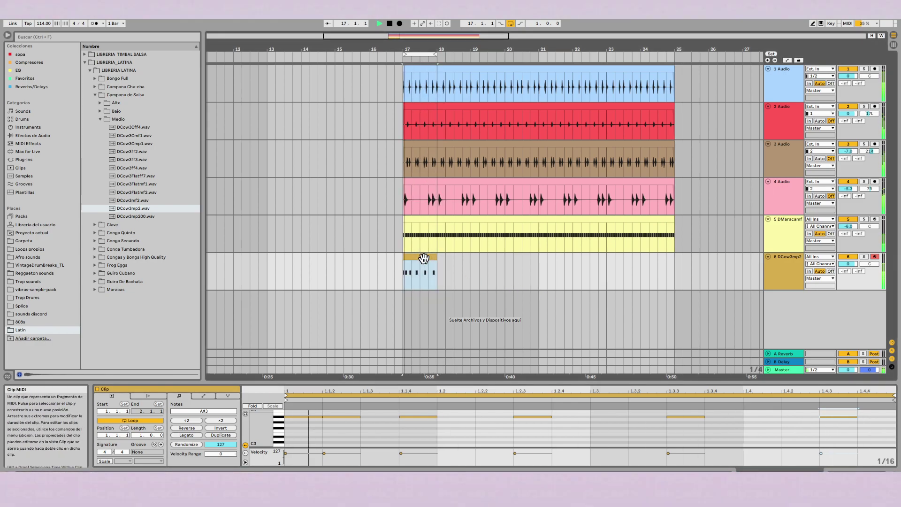
left_click(323, 453)
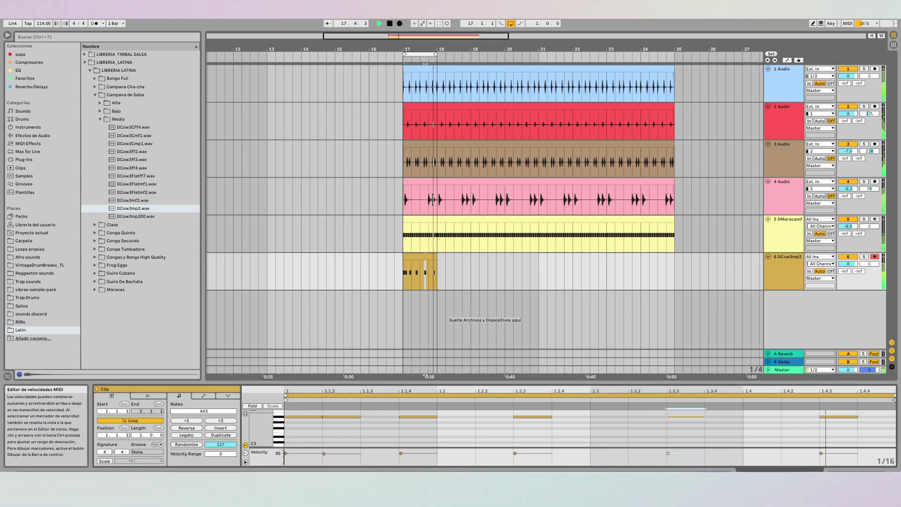
left_click(668, 453)
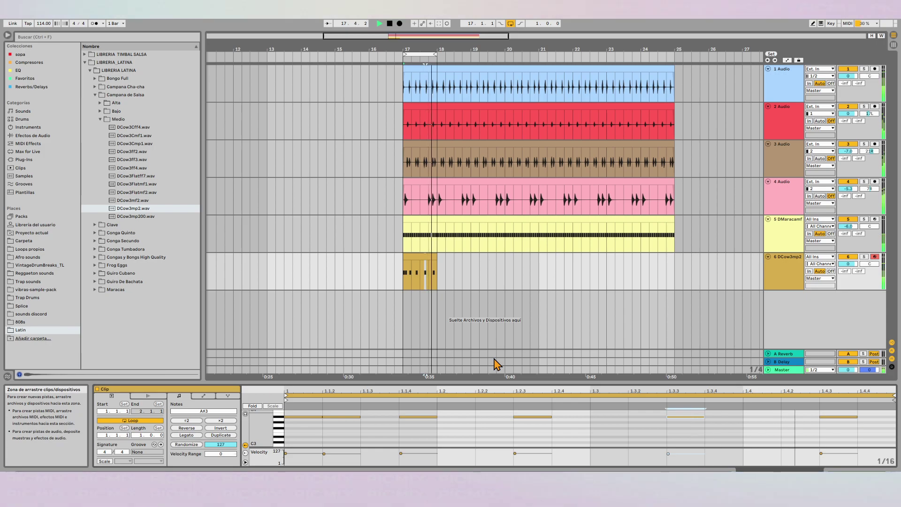
Duplicate the one-bar cowbell clip seven times to fill the section from bar 17 to bar 25.
left_click(424, 256)
key("ctrl+d")
key("ctrl+d")
key("ctrl+d")
key("ctrl+d")
key("ctrl+d")
key("ctrl+d")
key("ctrl+d")
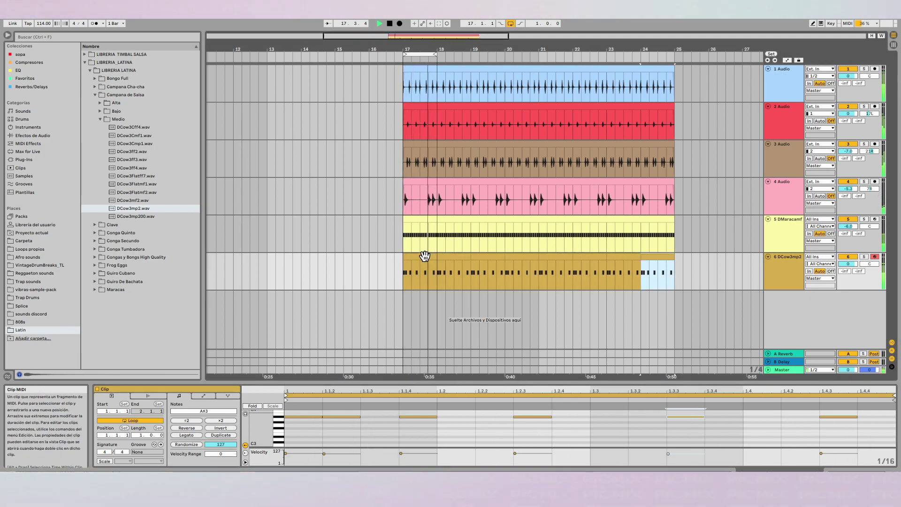
Select the clips of all six tracks from bar 17 to 25 and duplicate them to bars 25 to 33.
left_click(412, 68, "shift")
key("ctrl+d")
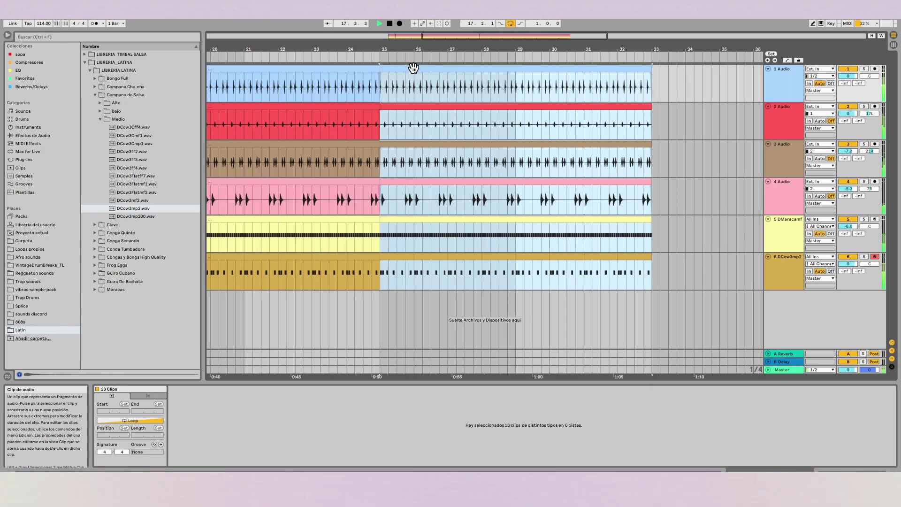
scroll(331, 141, "down", 3)
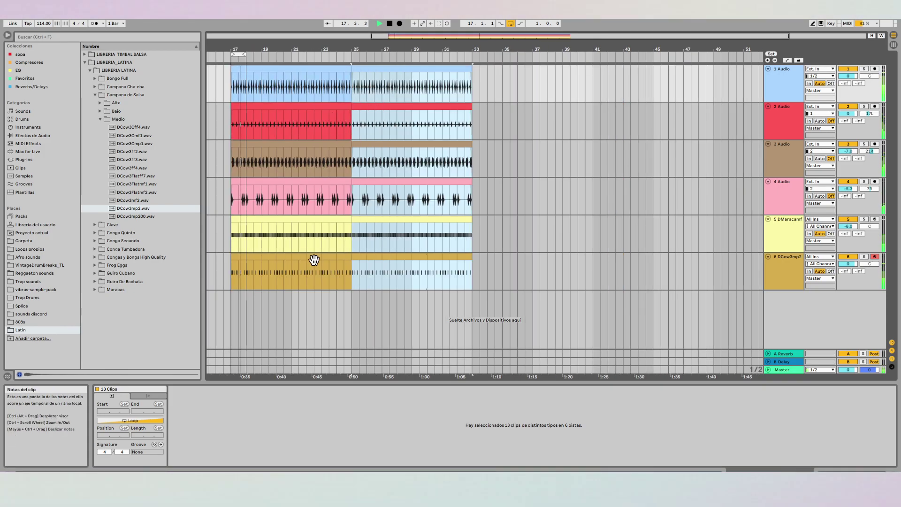
Deactivate the cowbell clips between bars 17 and 25.
left_click(344, 256)
left_click(237, 256, "shift")
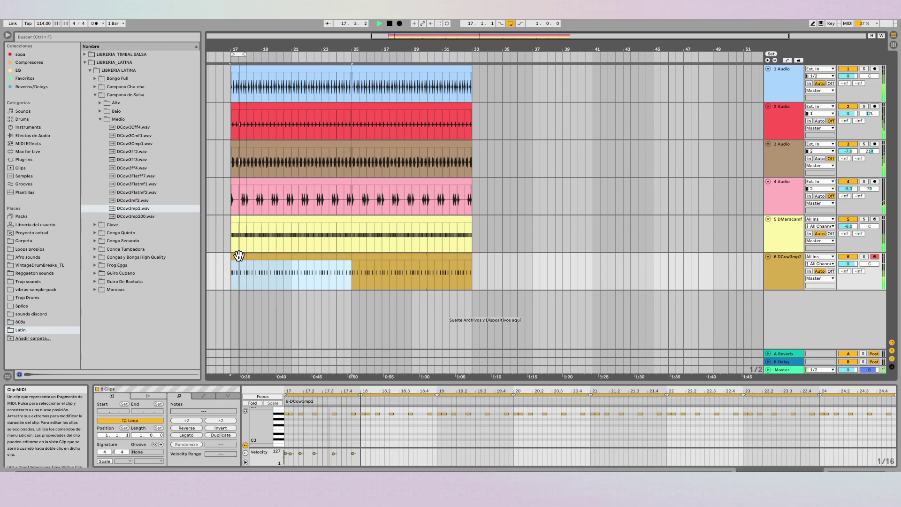
key("0")
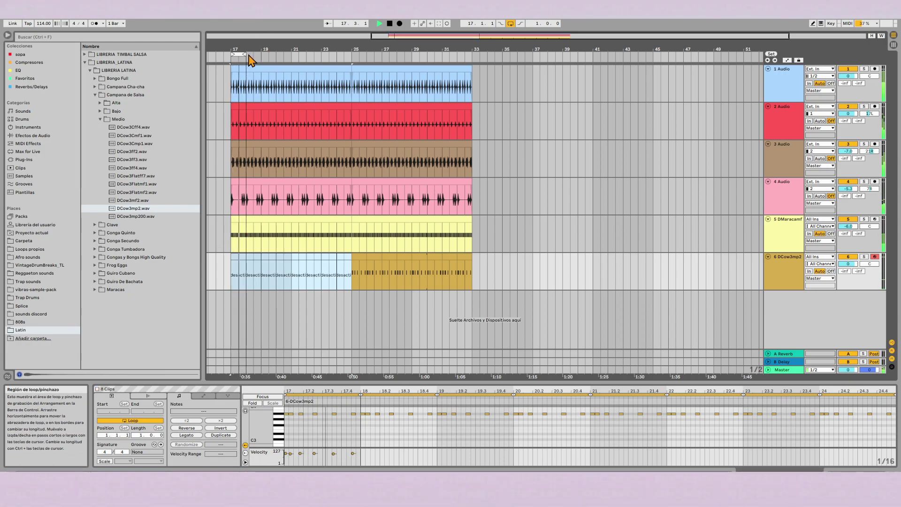
Extend the arrangement loop to cover both sections, from bar 17 to bar 33.
left_click_drag(246, 54, 293, 68)
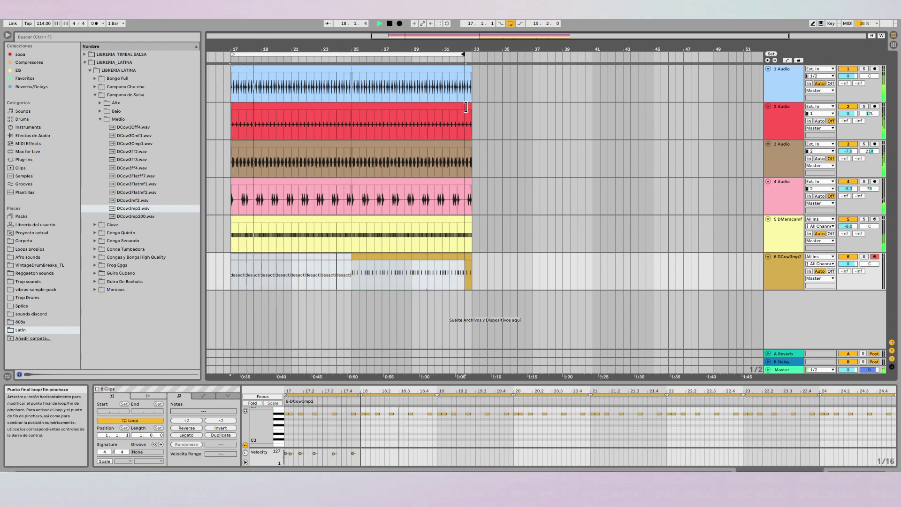
left_click(465, 272, "shift")
key("ctrl+l")
Deactivate the first maraca clip, from bar 17 to bar 25, and listen to the arrangement.
left_click(272, 233)
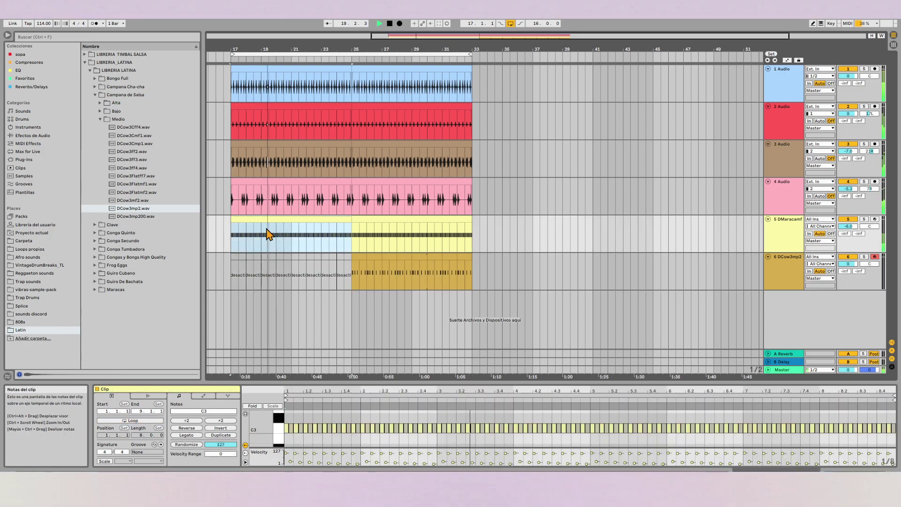
key("0")
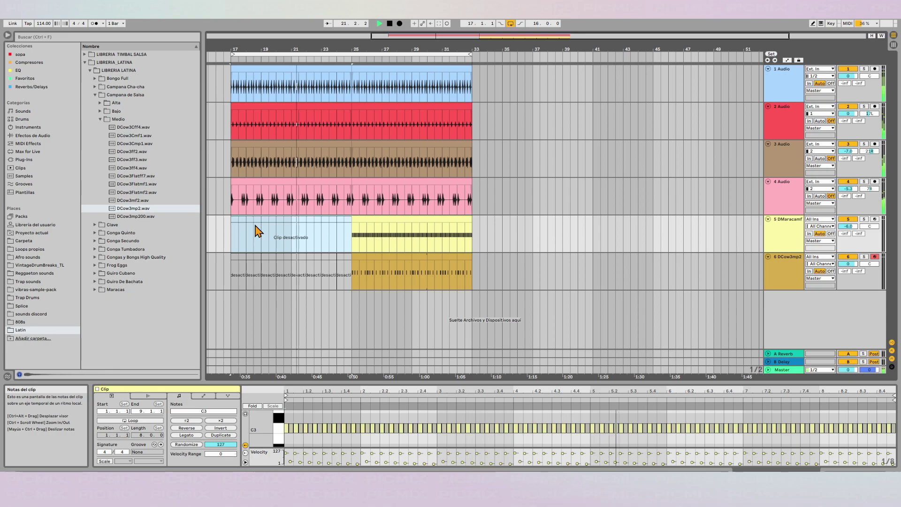
left_click_drag(305, 49, 361, 71)
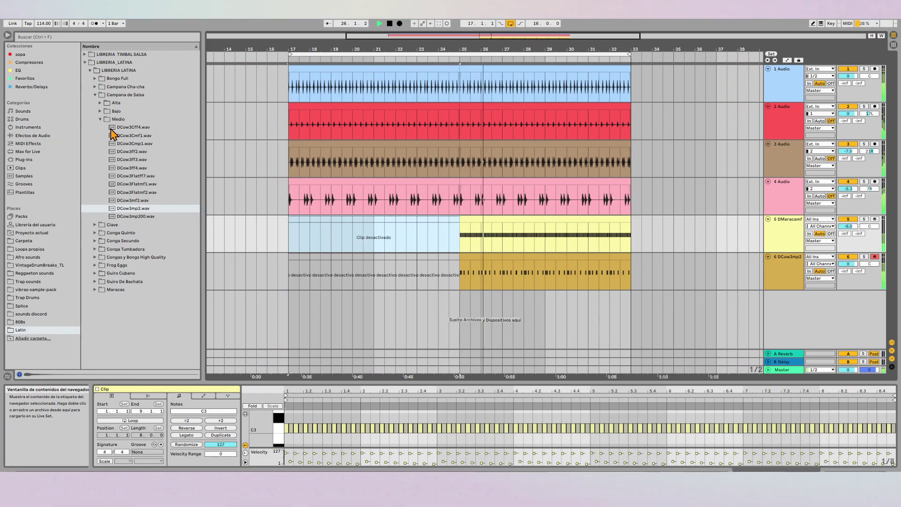
In the mixer, pan the maraca track to 7L and the cowbell track to 7R, with the cowbell volume at -1.0 dB.
key("Tab")
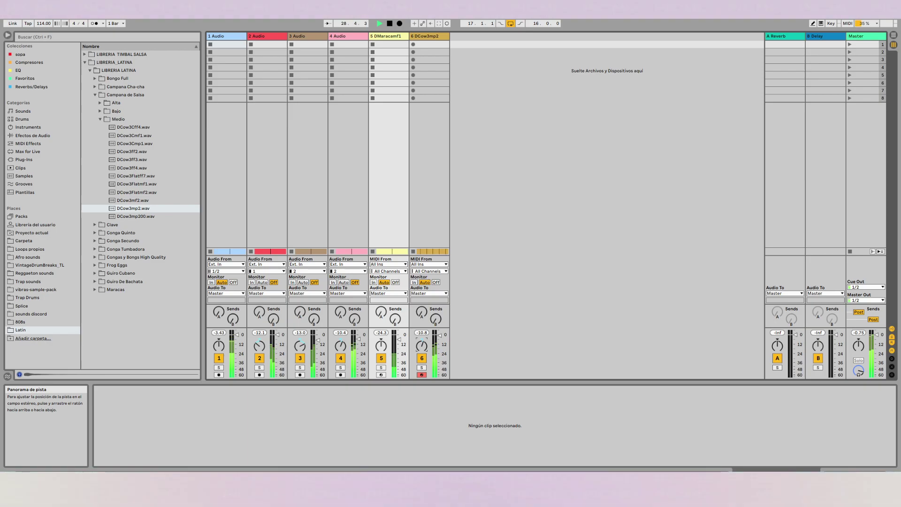
left_click_drag(387, 350, 387, 347)
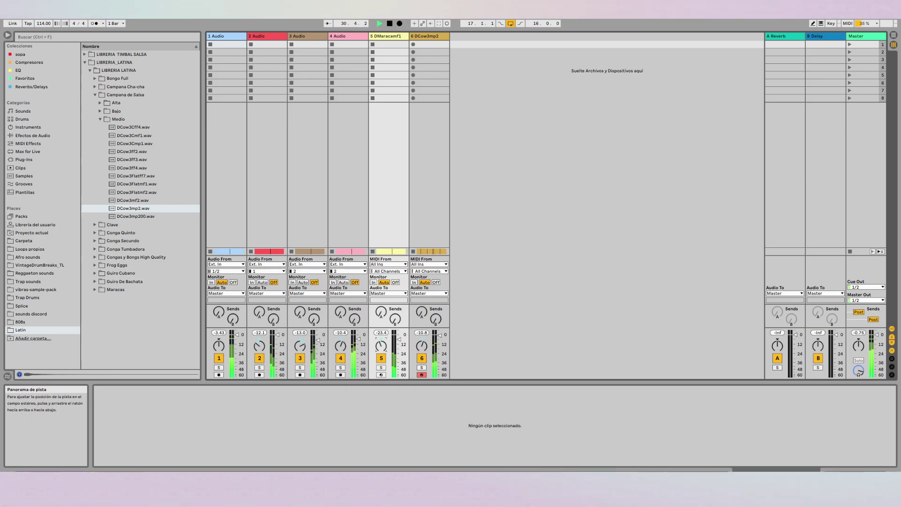
left_click_drag(387, 347, 388, 346)
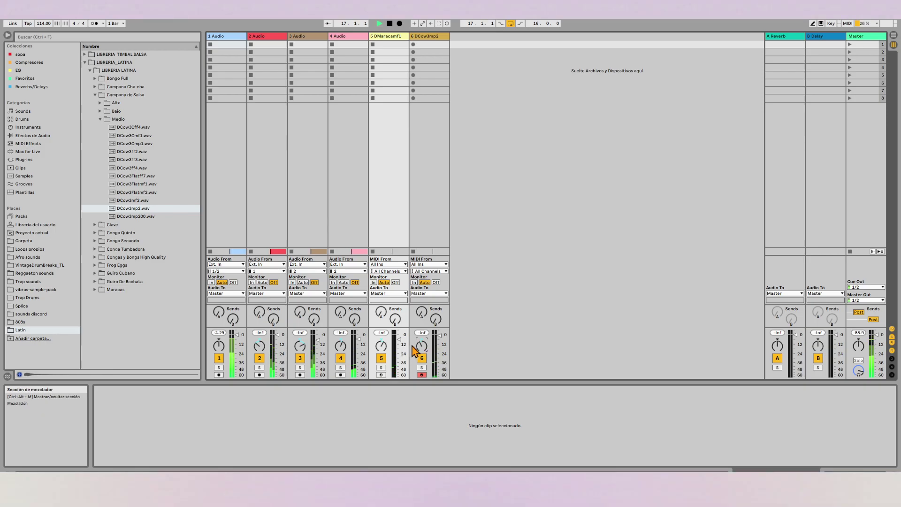
key("Tab")
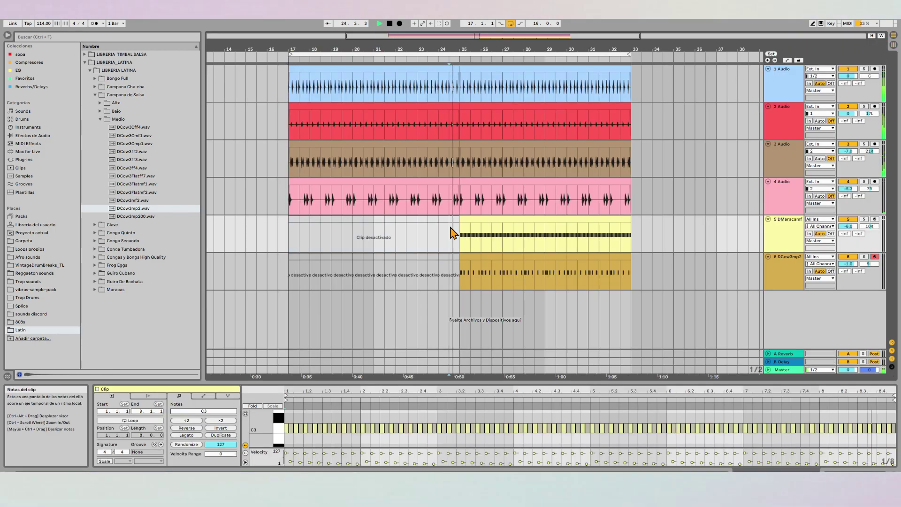
key("Tab")
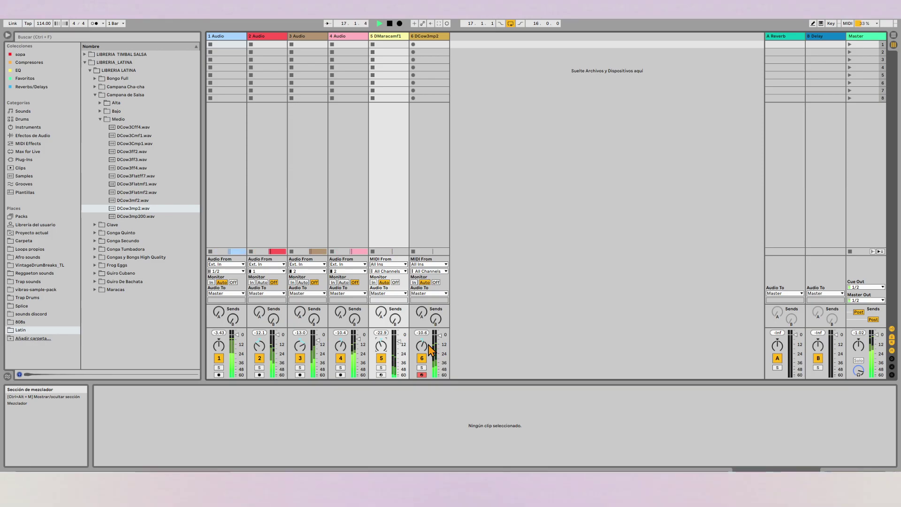
key("Tab")
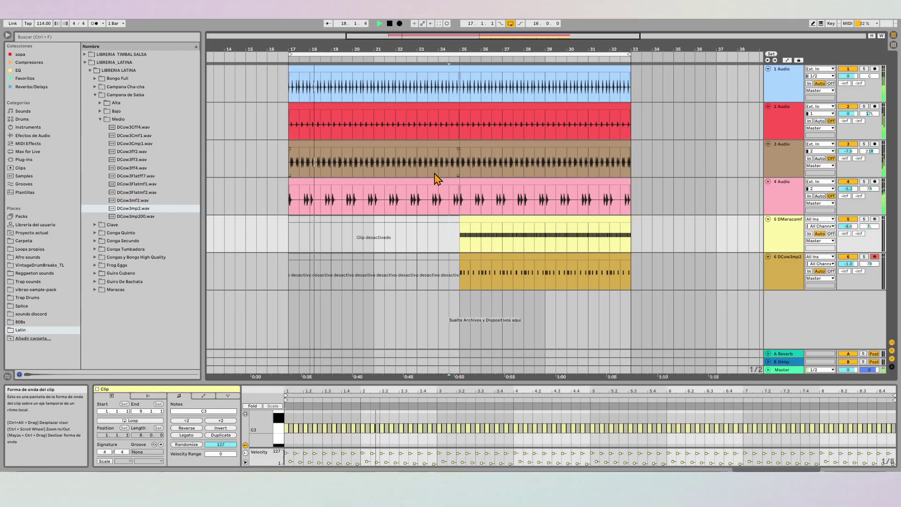
Restart playback from the beginning of the fourth track's clip at bar 17 to hear its first hits.
left_click(290, 201)
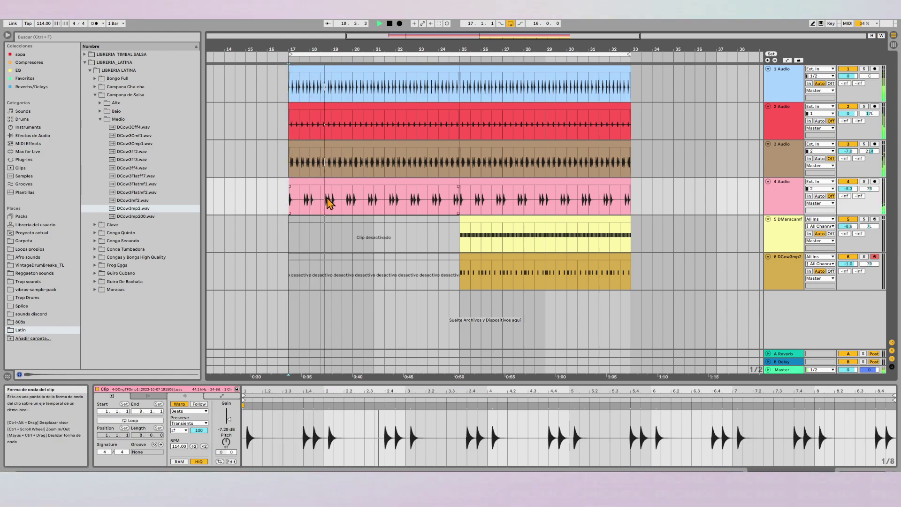
key("space")
key("space")
left_click(428, 197)
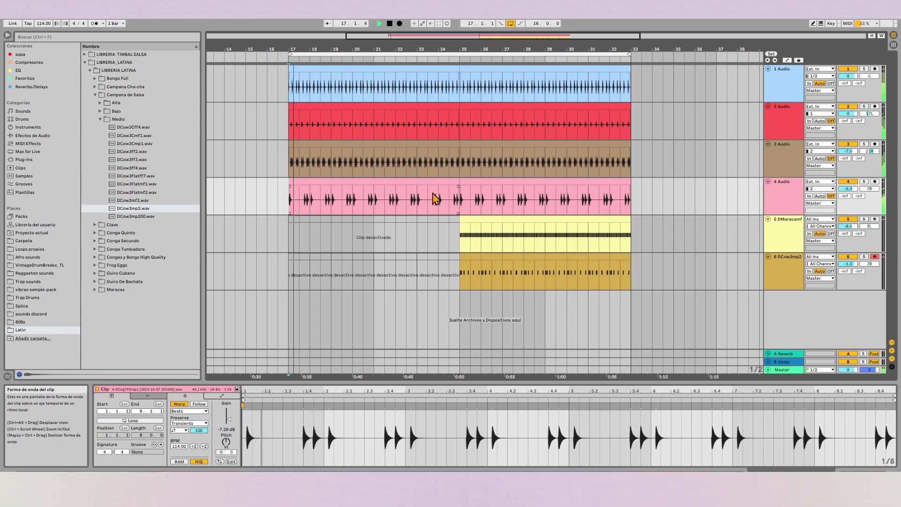
left_click(294, 183)
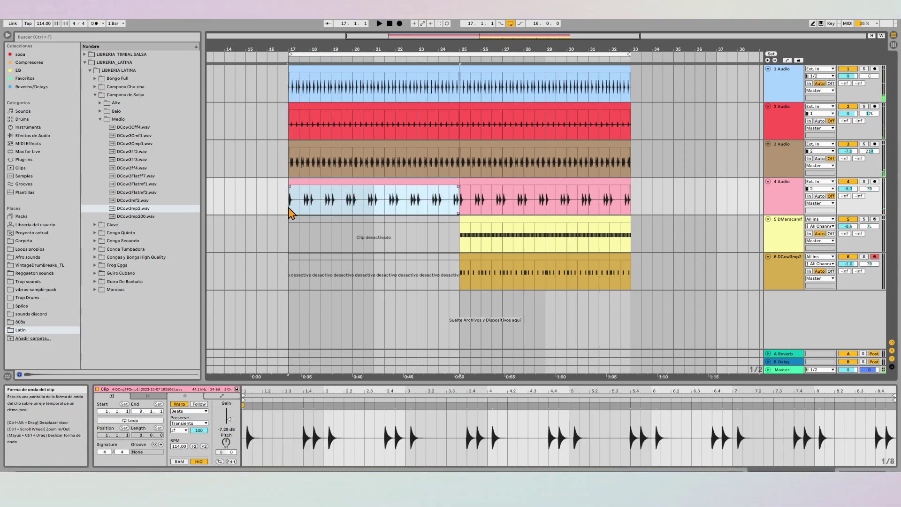
left_click(295, 49)
left_click_drag(295, 54, 329, 53)
key("space")
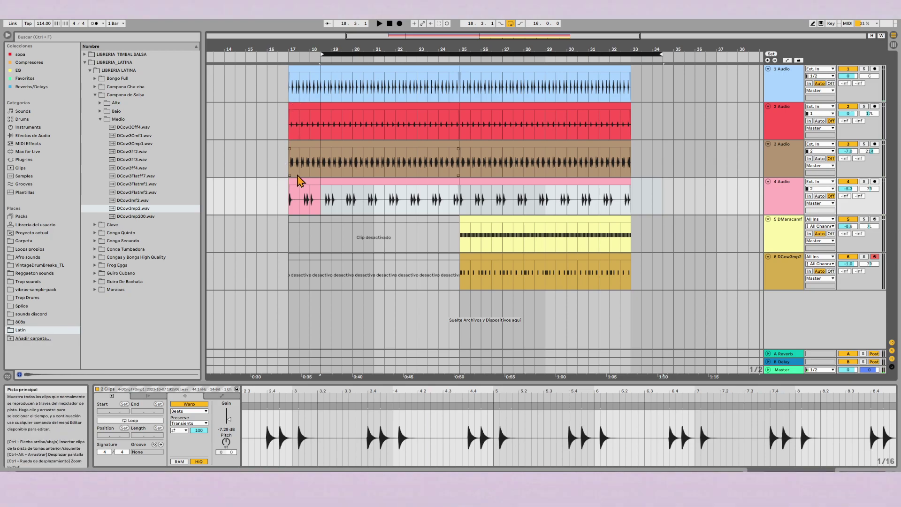
Select both clips on the fourth audio track and loop playback over their length, bars 17 to 33.
left_click(297, 181)
left_click(512, 181, "shift")
key("ctrl+l")
Inspect the start of the fourth track's clip at bar 17 up close and play from there.
left_click_drag(289, 45, 295, 221)
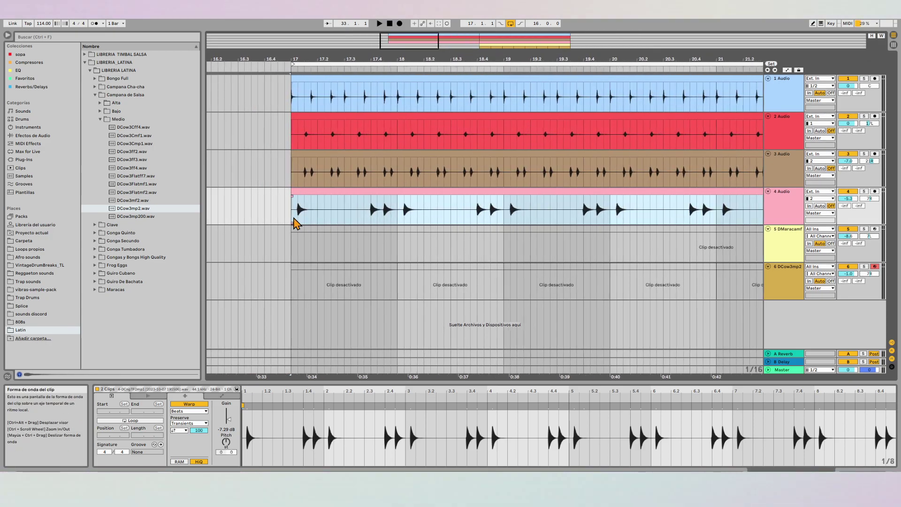
left_click(295, 223)
key("space")
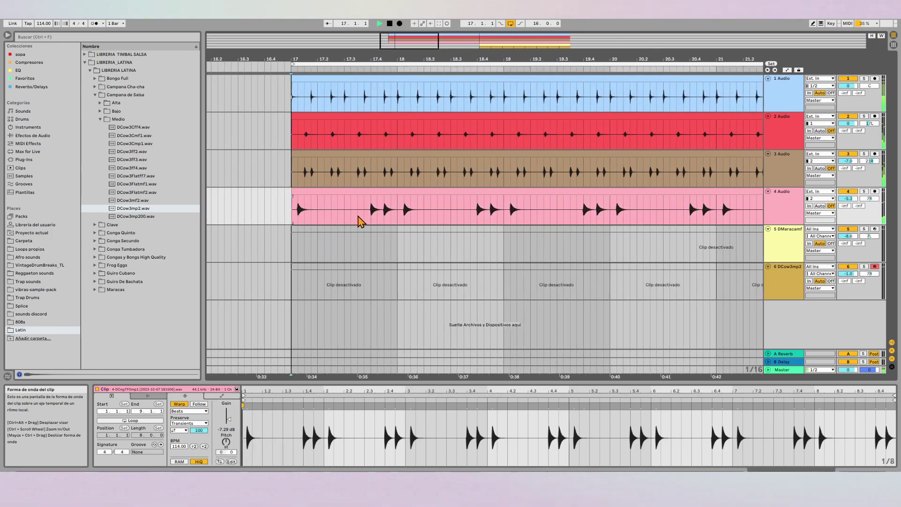
Copy the pair of hits at 17.4 on the fourth audio track to 17.2 and play from bar 17.
key("space")
mouse_move(373, 217)
left_mouse_down()
mouse_move(384, 218)
mouse_move(321, 207)
mouse_move(336, 199)
left_mouse_up()
left_click(290, 223)
key("space")
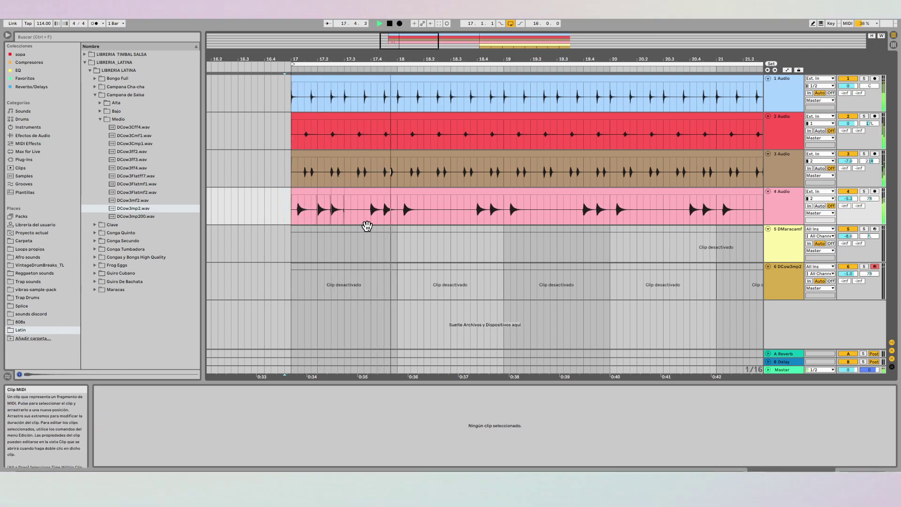
key("space")
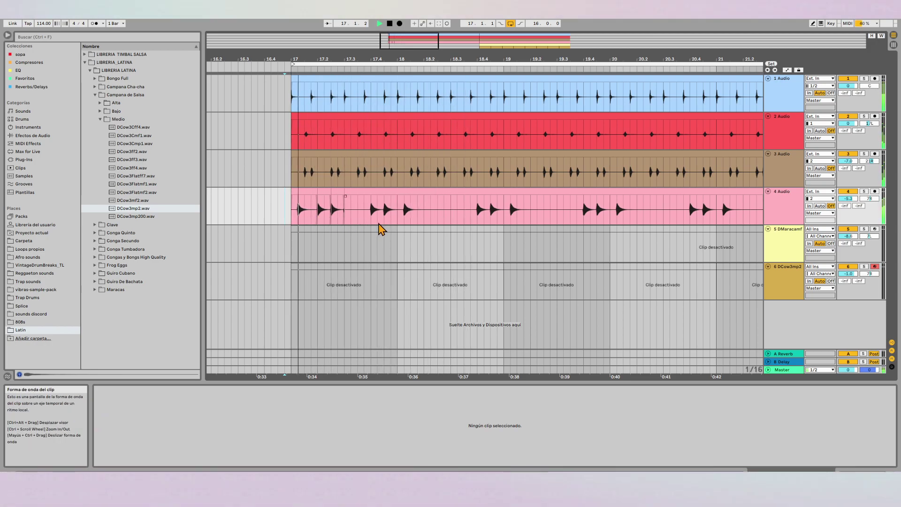
Try deactivating the fourth track's opening slice from 17 to 17.2 and play from bar 17.
left_click(313, 193)
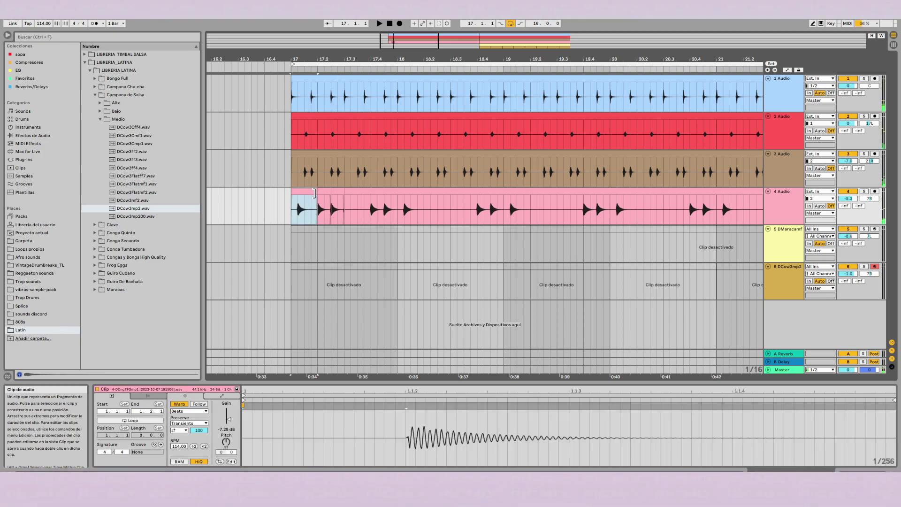
left_click(293, 230)
key("space")
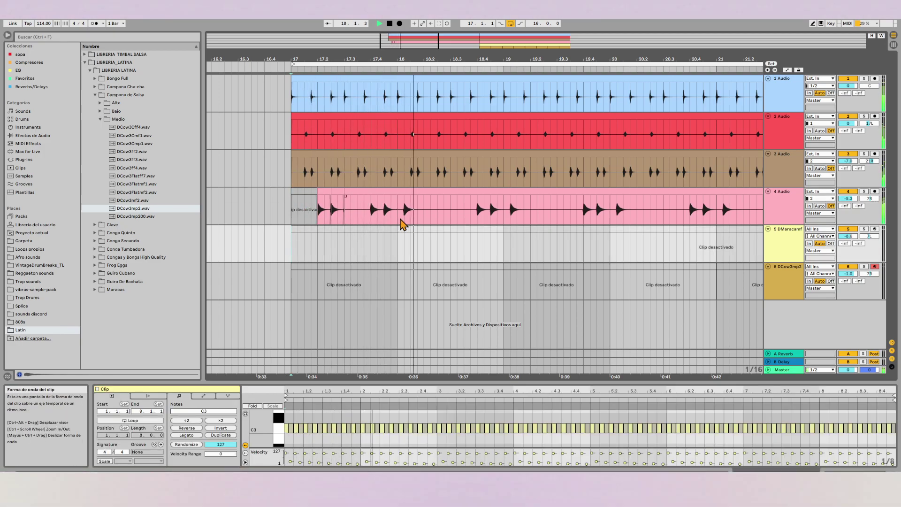
key("space")
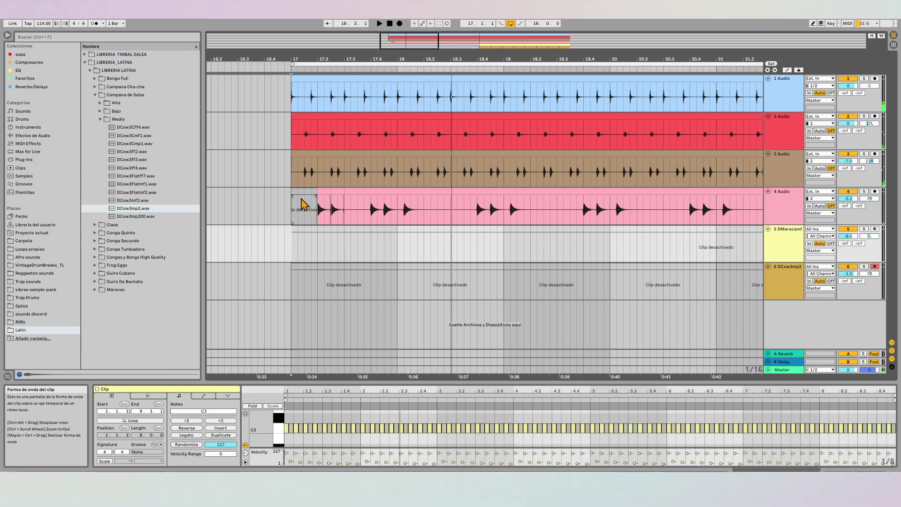
Reactivate the fourth track's opening slice, deactivate only the first copied hit at 17.2, and play from bar 17.
left_click(323, 193)
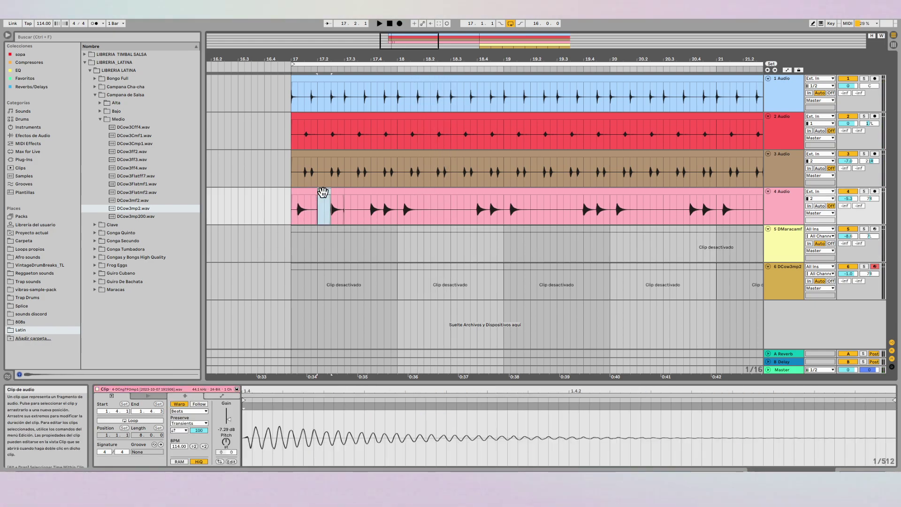
left_click(293, 218)
key("space")
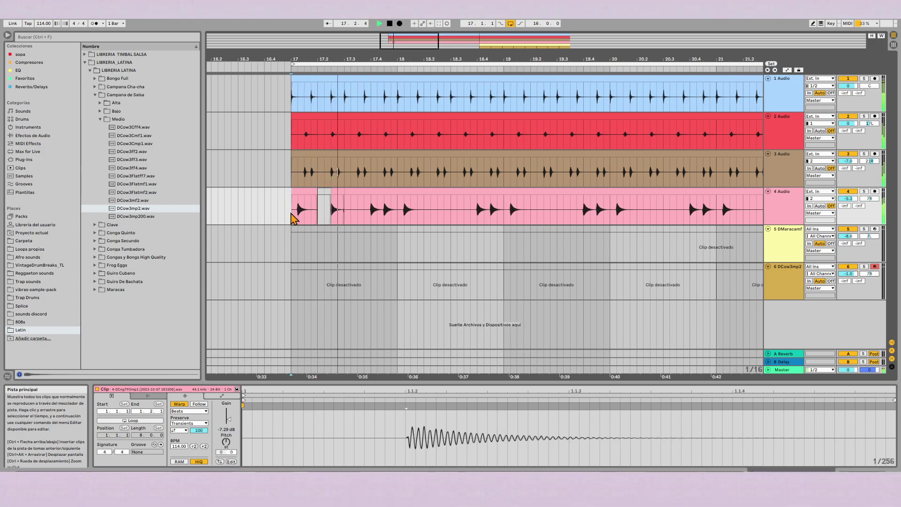
key("space")
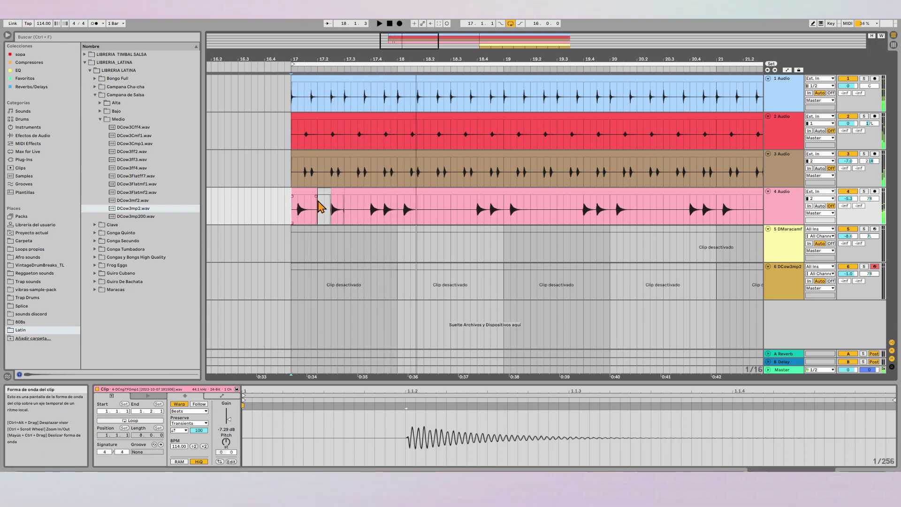
Reactivate the hit at 17.2 on the fourth track, deactivate the second copied hit at 17.2.3 instead, and play from bar 17.
left_click(320, 204)
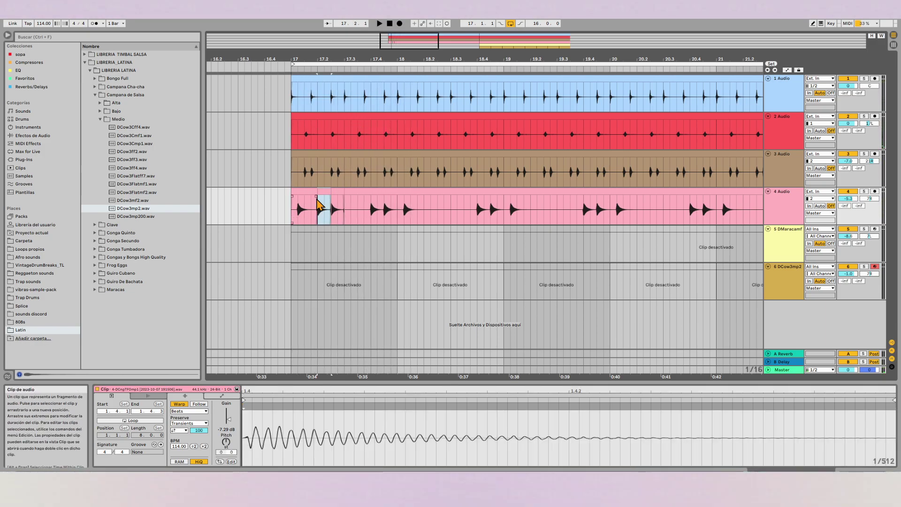
left_click_drag(326, 202, 340, 201)
left_click(287, 218)
key("space")
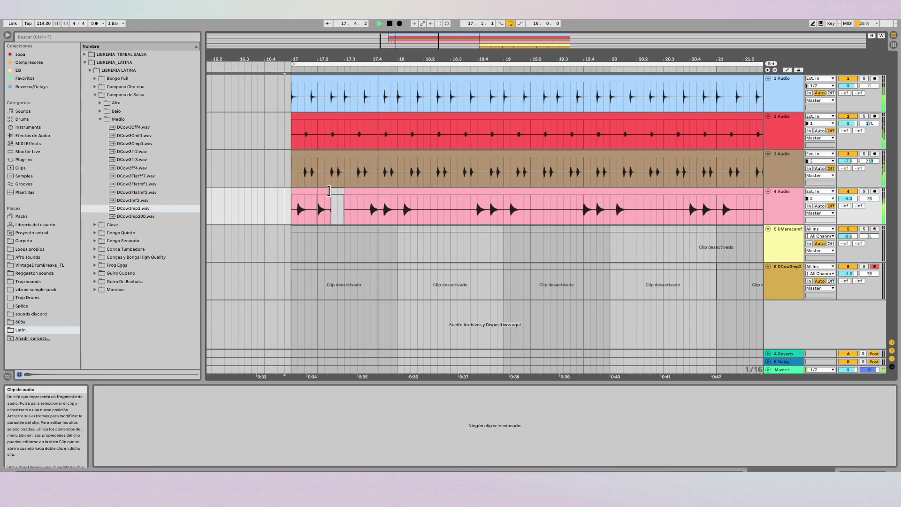
left_click(295, 211)
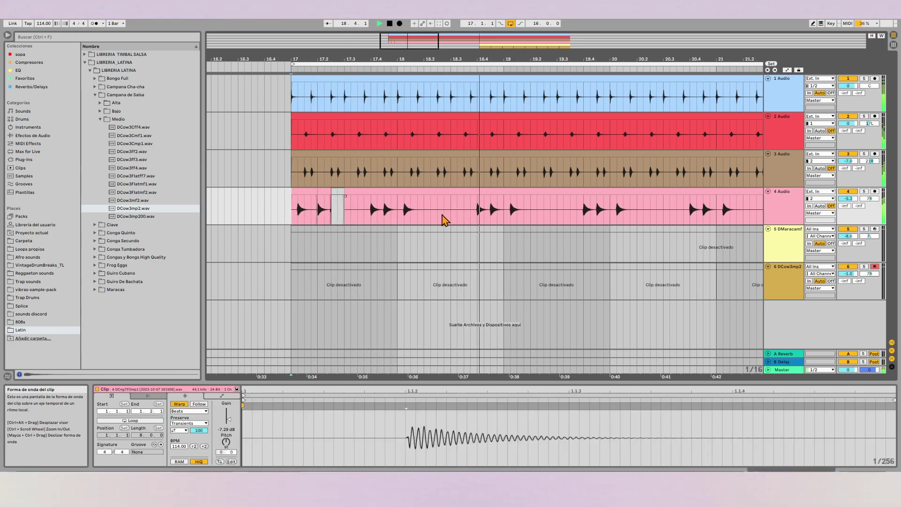
key("space")
Duplicate the fourth track's edited pattern from bars 17 to 19 onto bars 19 to 21 and play from bar 17.
left_click_drag(503, 217, 295, 215)
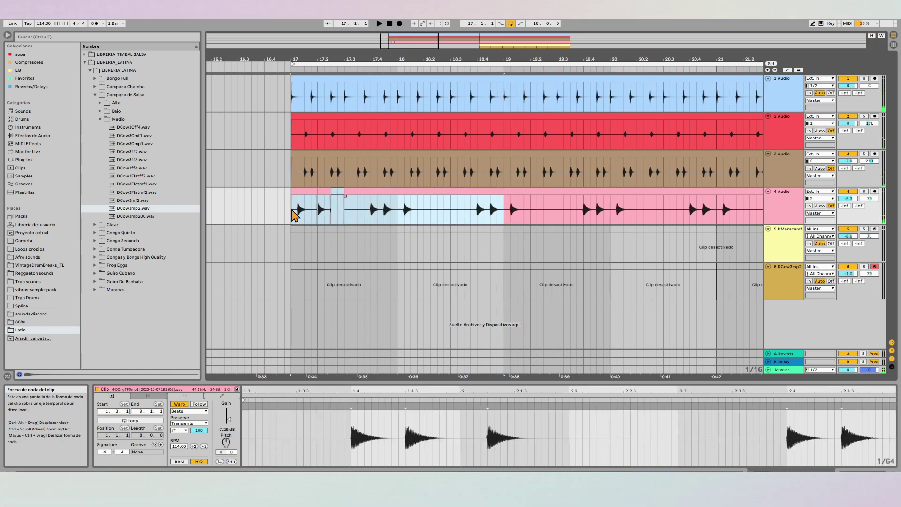
key("ctrl+d")
left_click(291, 220)
key("space")
Duplicate the fourth track's four-bar section from bars 17 to 21 onto bars 21 to 25.
scroll(289, 222, "down", 3)
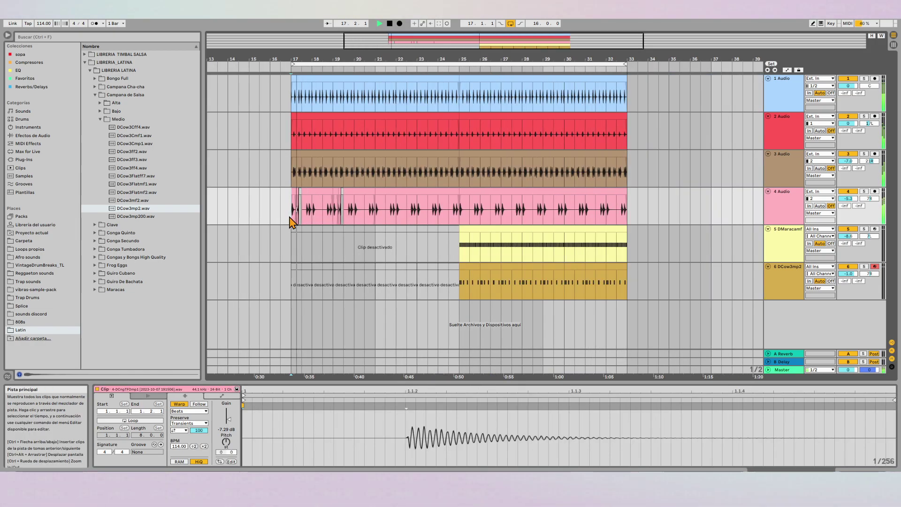
scroll(292, 223, "down", 2)
scroll(328, 228, "up", 10)
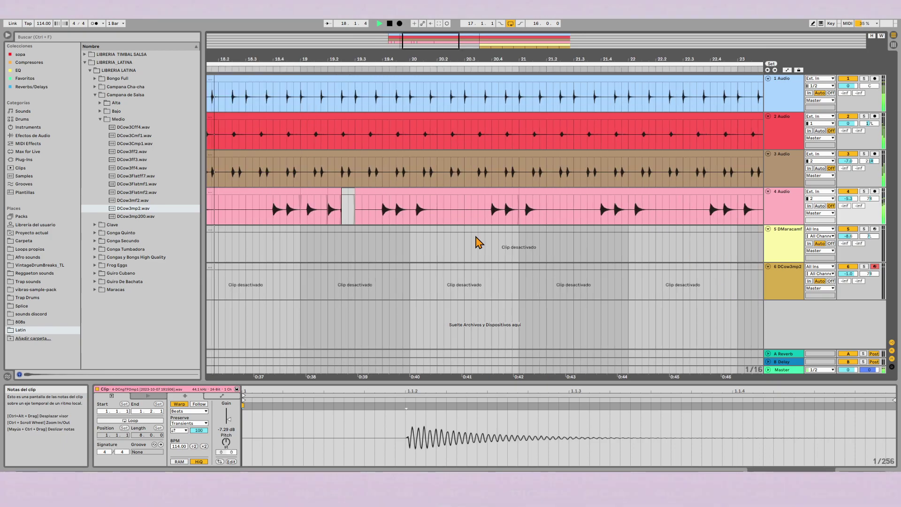
scroll(478, 242, "down", 3)
left_click_drag(489, 193, 310, 193)
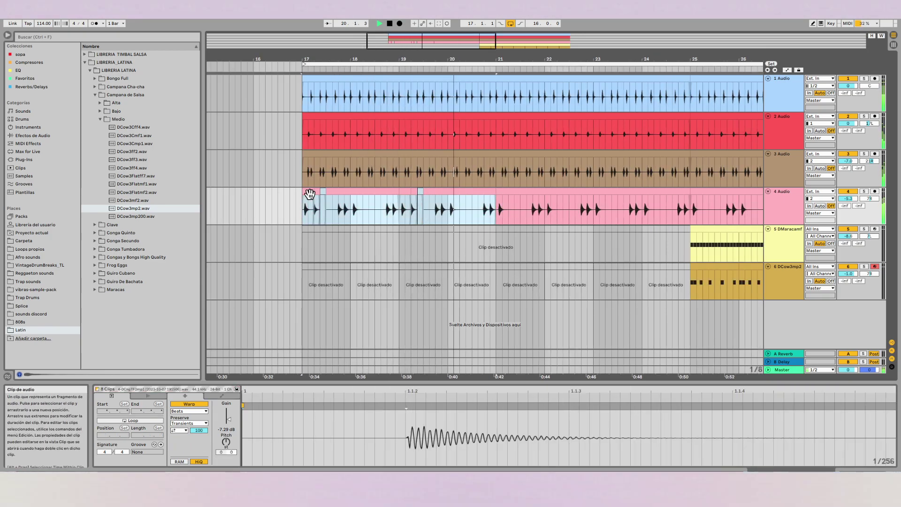
key("ctrl+d")
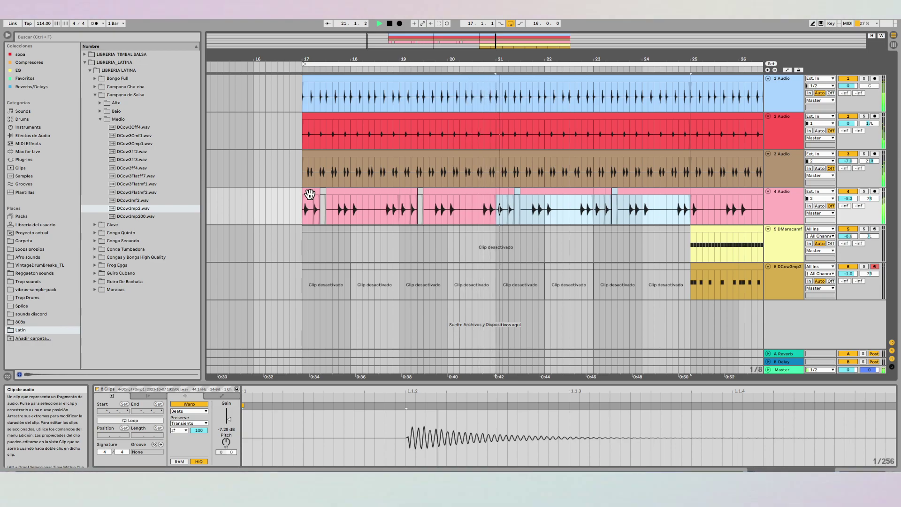
Recolour the fourth track's varied clips from bars 17 to 25 purple to distinguish them from the second section.
scroll(585, 280, "down", 3)
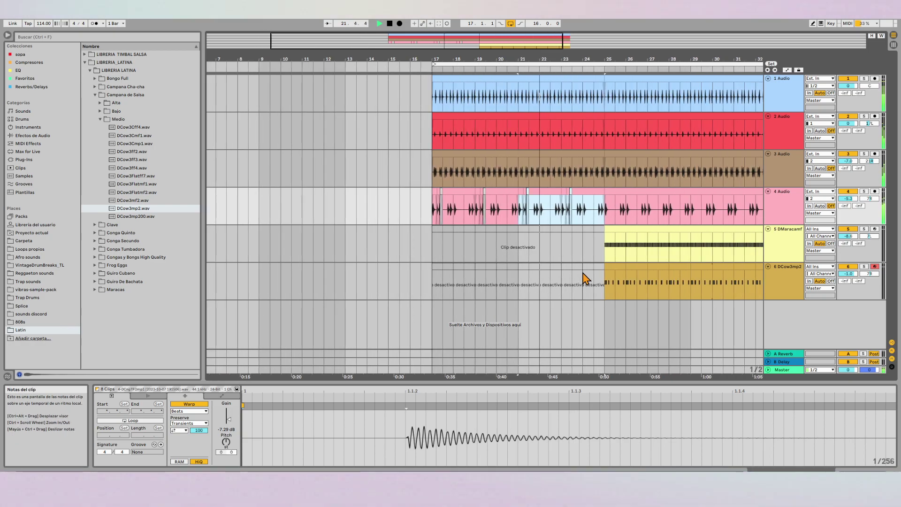
scroll(585, 280, "right", 6)
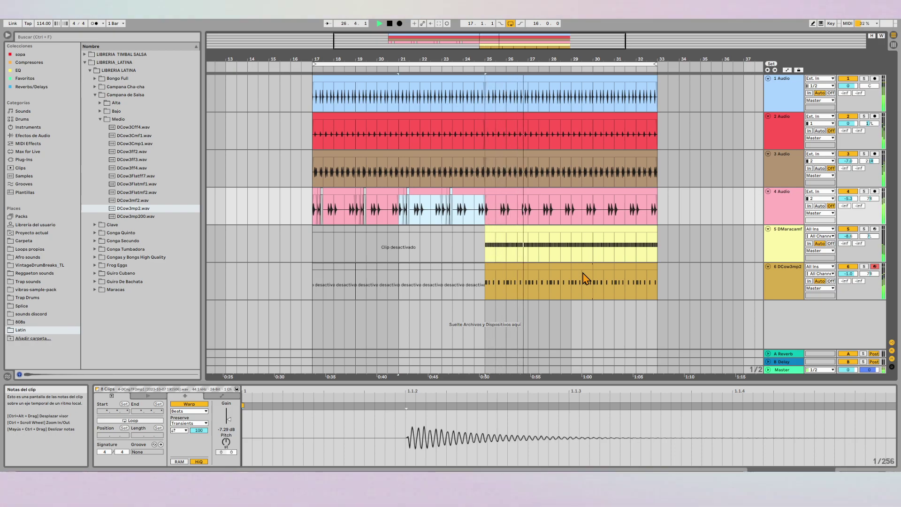
right_click(313, 193)
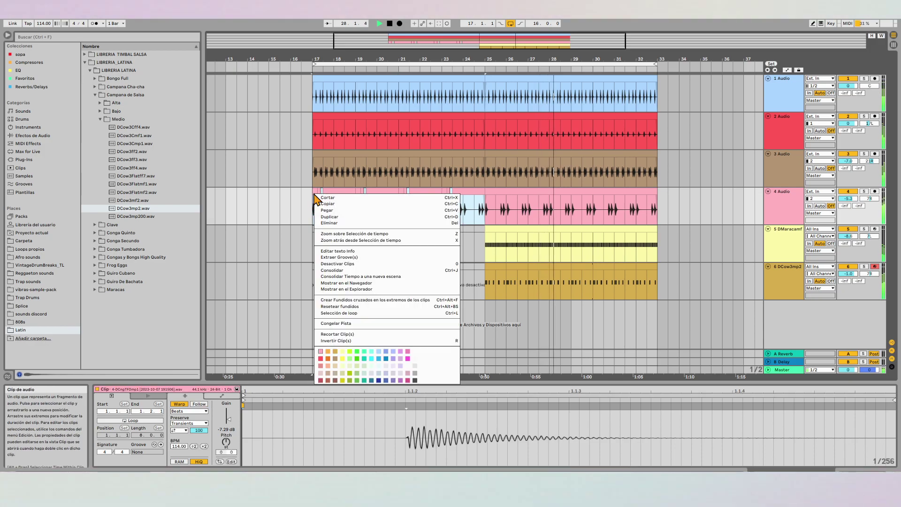
left_click(402, 353)
left_click(433, 296)
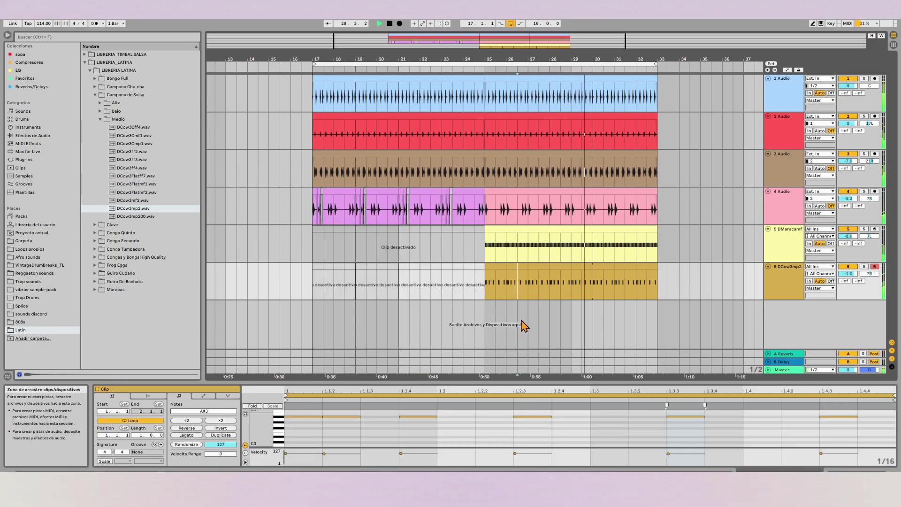
left_click_drag(529, 276, 547, 277)
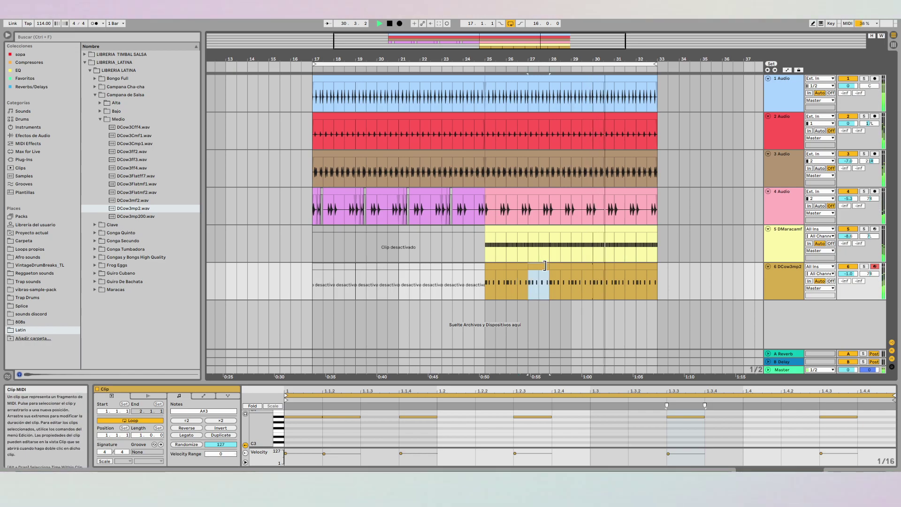
left_click(598, 266)
left_click(638, 265)
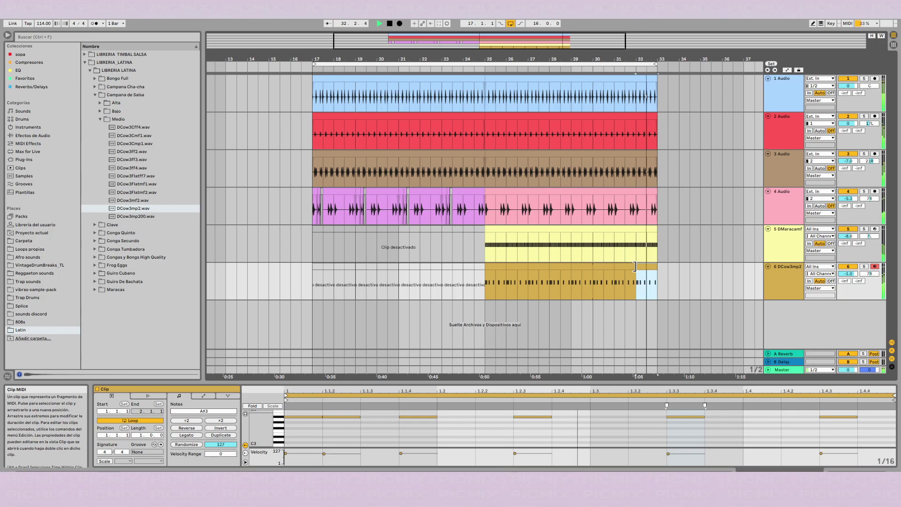
left_click(269, 304)
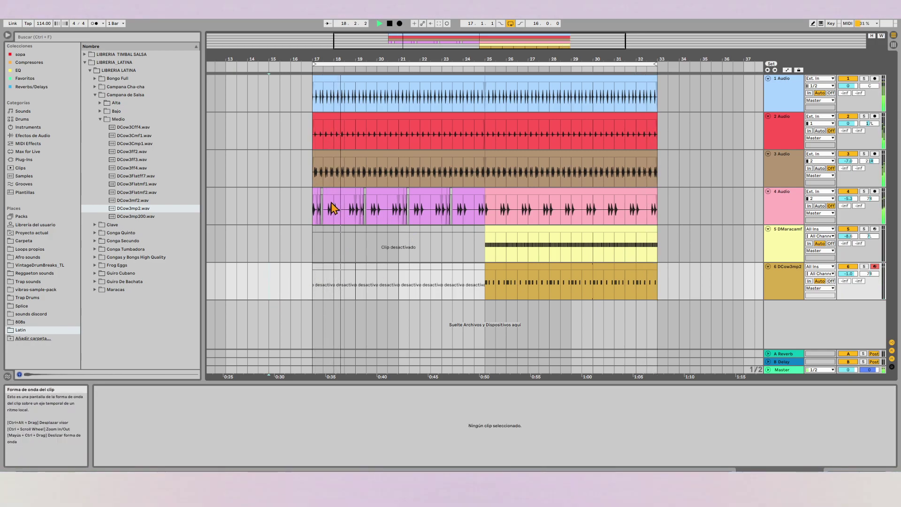
Deactivate the hit at 17.2 on the fourth track and its repeat at 21.2 while listening to the arrangement.
scroll(310, 201, "up", 5)
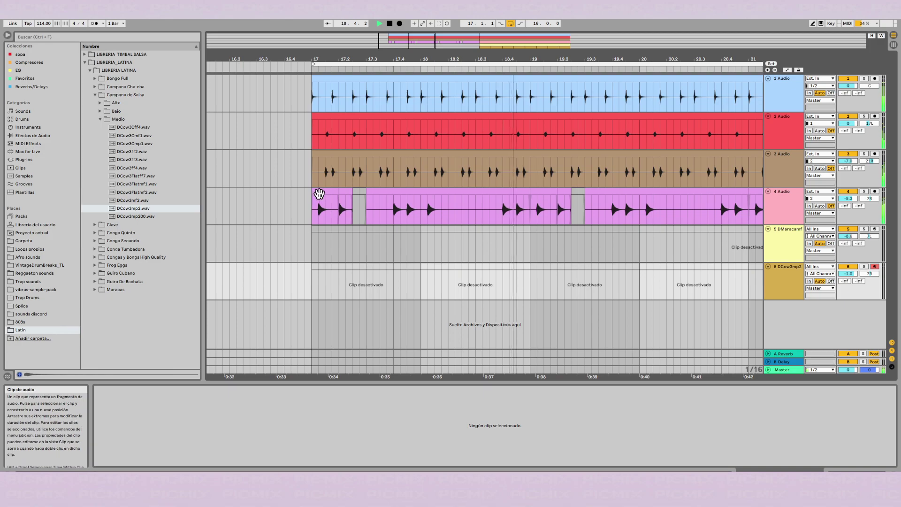
left_click(343, 192)
left_click(312, 217)
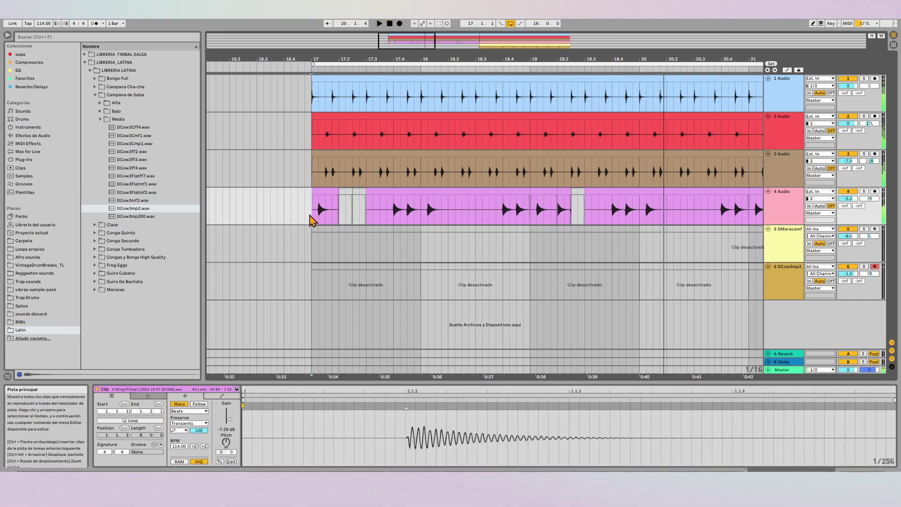
scroll(310, 217, "down", 3)
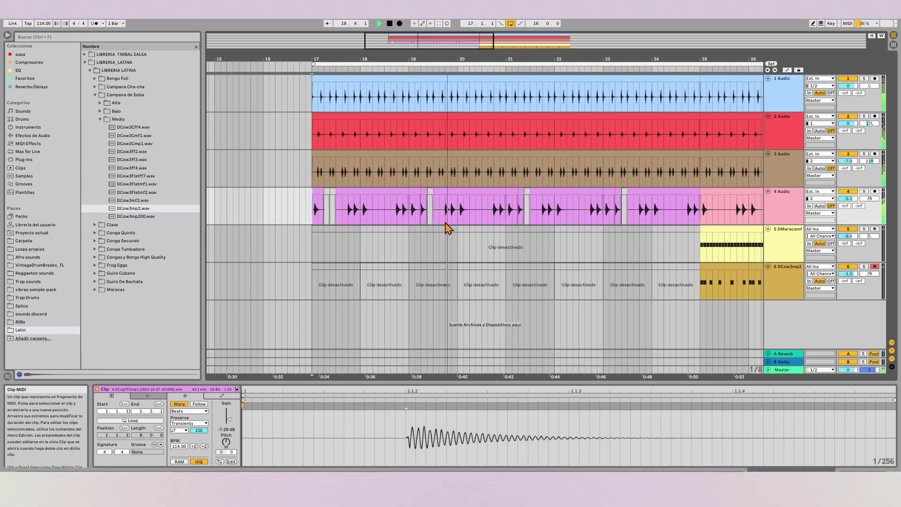
left_click(520, 191)
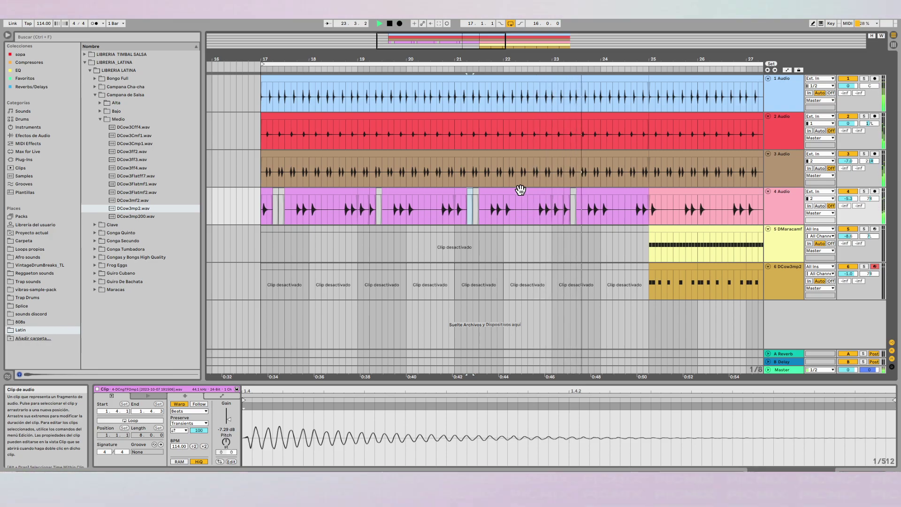
scroll(525, 195, "down", 3, "ctrl")
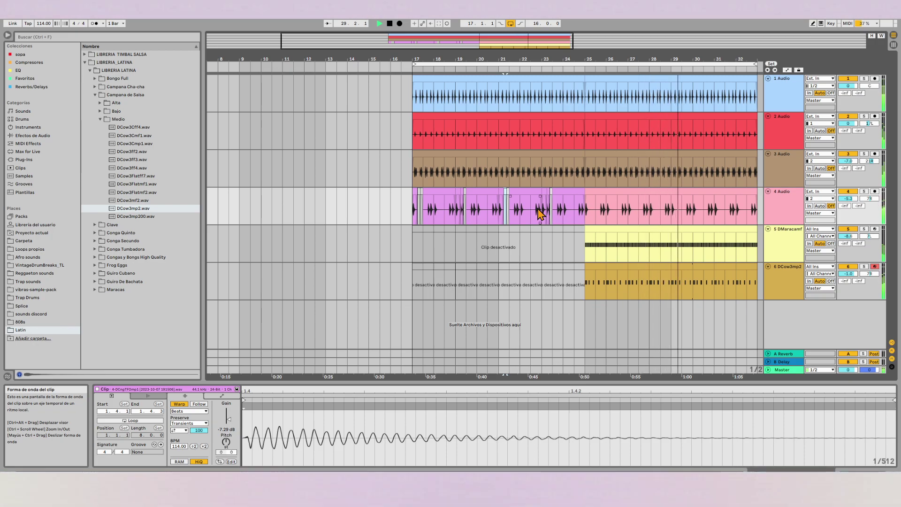
key("minus")
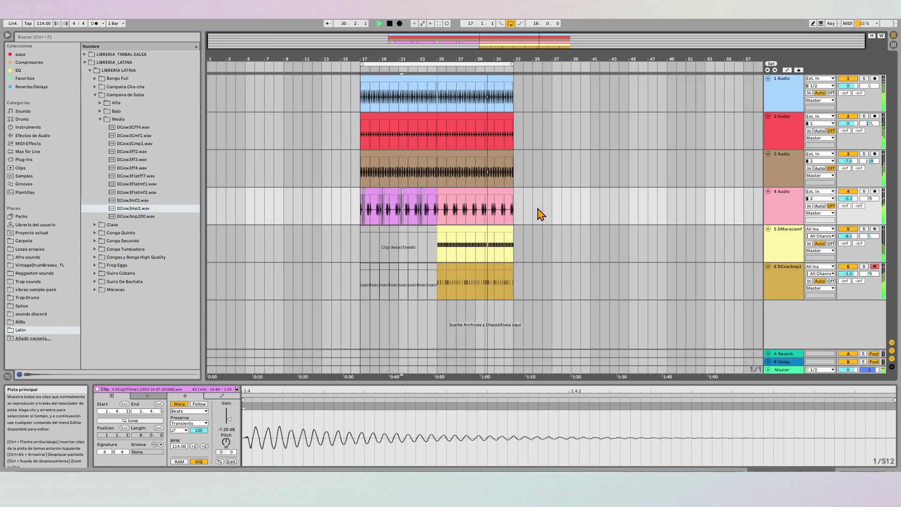
Switch from the arrangement to the session mixer and expand the Bongo Full folder in the LIBRERIA LATINA sample library.
key("Tab")
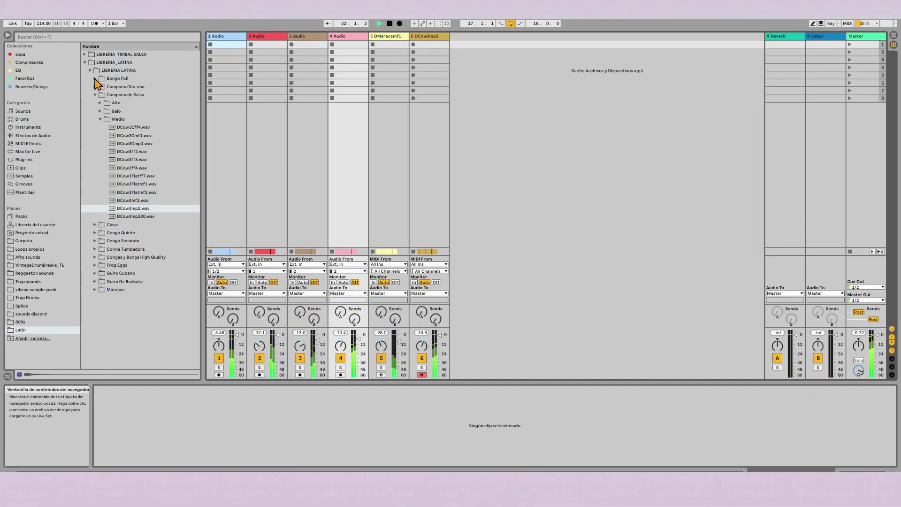
left_click(85, 62)
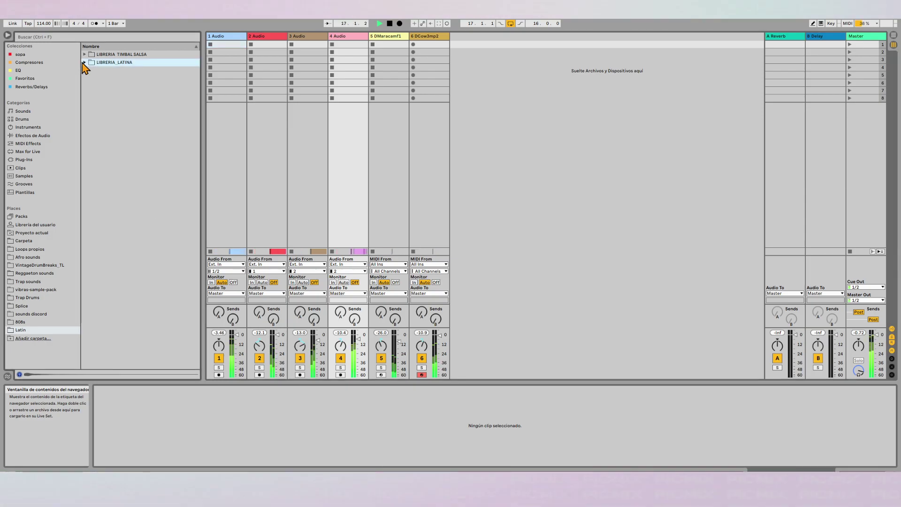
left_click(84, 62)
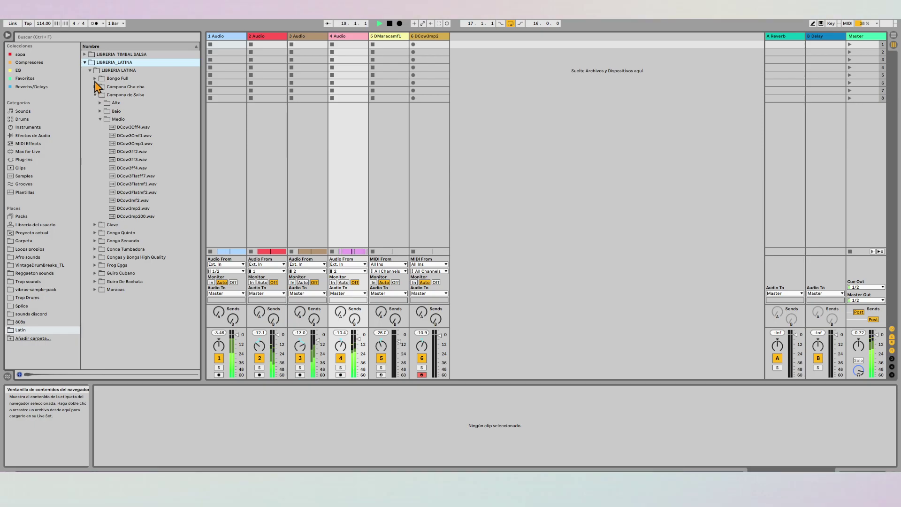
left_click(95, 79)
Audition the high bongo samples in the Bongo Full folder, from DBngHiCff1.wav through the DBngHiSOff hits.
left_click(120, 89)
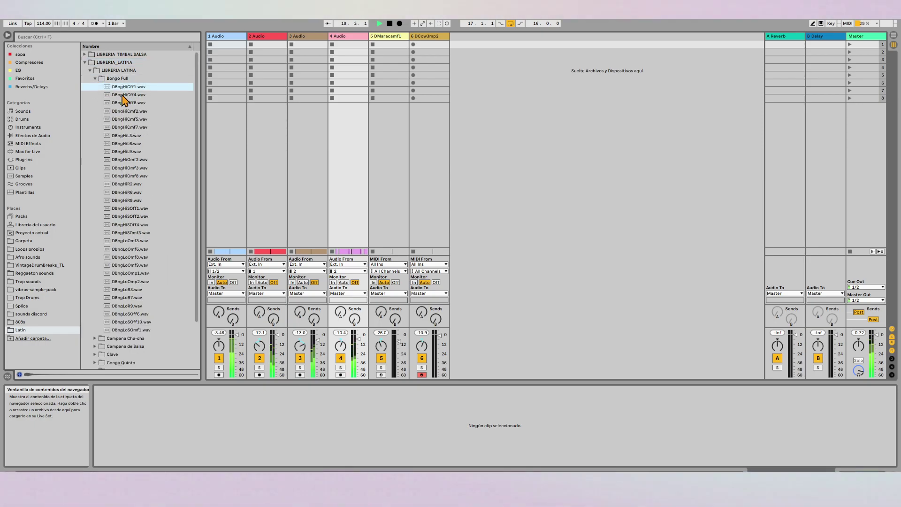
left_click(124, 103)
left_click(125, 111)
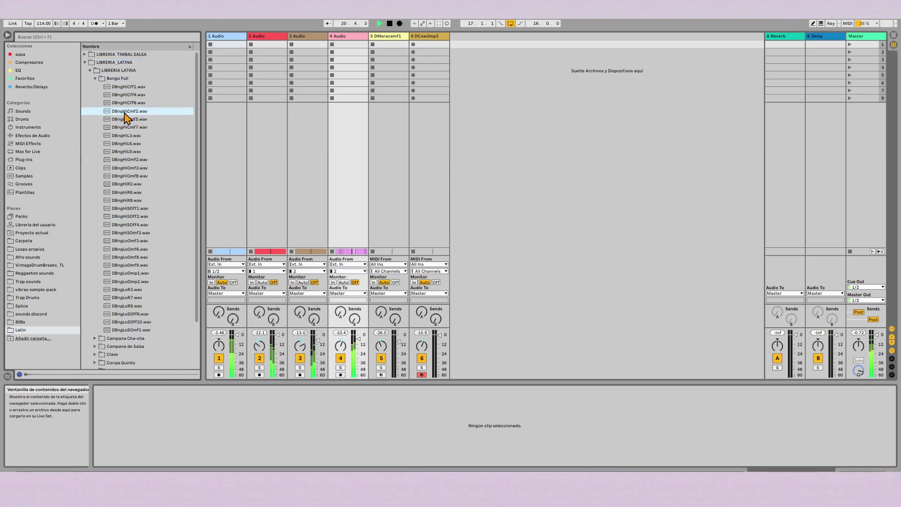
left_click(124, 120)
left_click(125, 128)
left_click(126, 136)
left_click(126, 144)
left_click(125, 152)
left_click(126, 160)
left_click(127, 167)
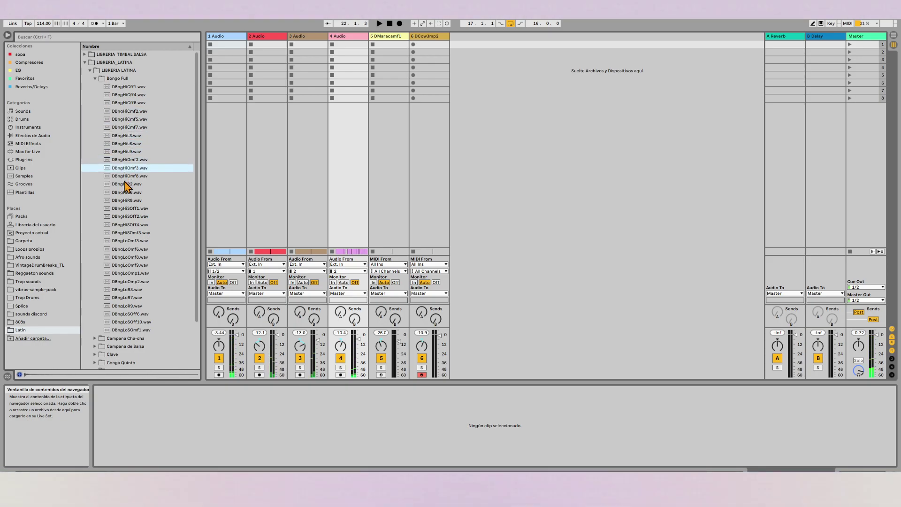
left_click(126, 175)
left_click(126, 184)
left_click(126, 192)
left_click(126, 200)
left_click(127, 207)
left_click(126, 216)
Audition low bongo samples such as DBngLoSOff6.wav and DBngLoR3.wav in the Bongo Full folder.
left_click(127, 330)
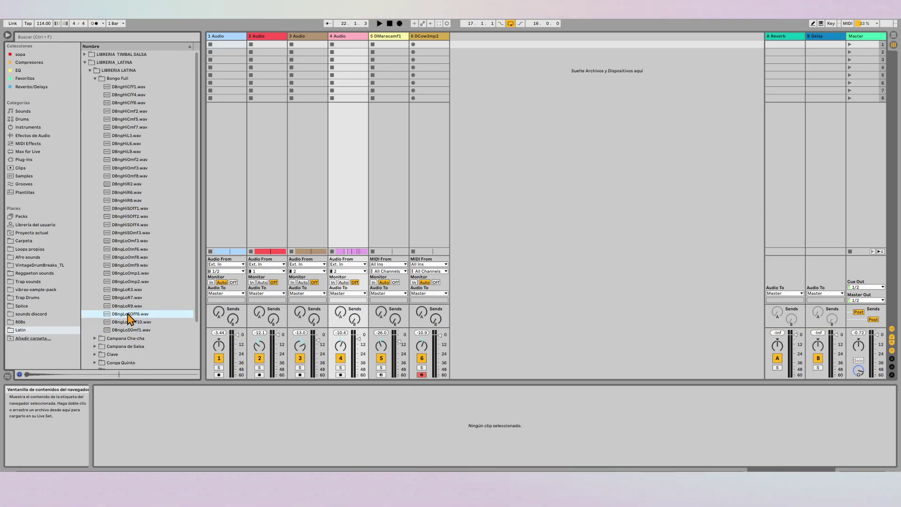
left_click(127, 314)
left_click(126, 305)
left_click(125, 298)
left_click(125, 290)
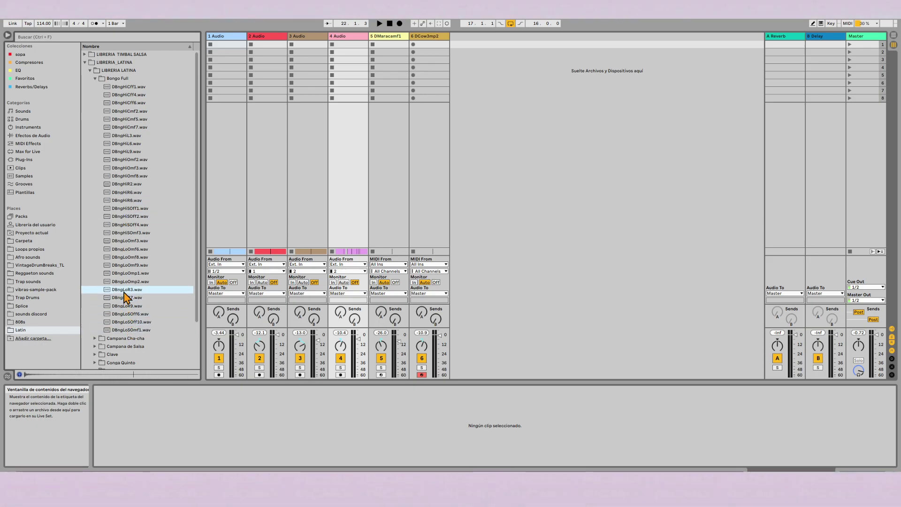
Audition samples in the Favorite 808s folder, including Spinz 2020 808, against the loop and return to the arrangement.
left_click(84, 61)
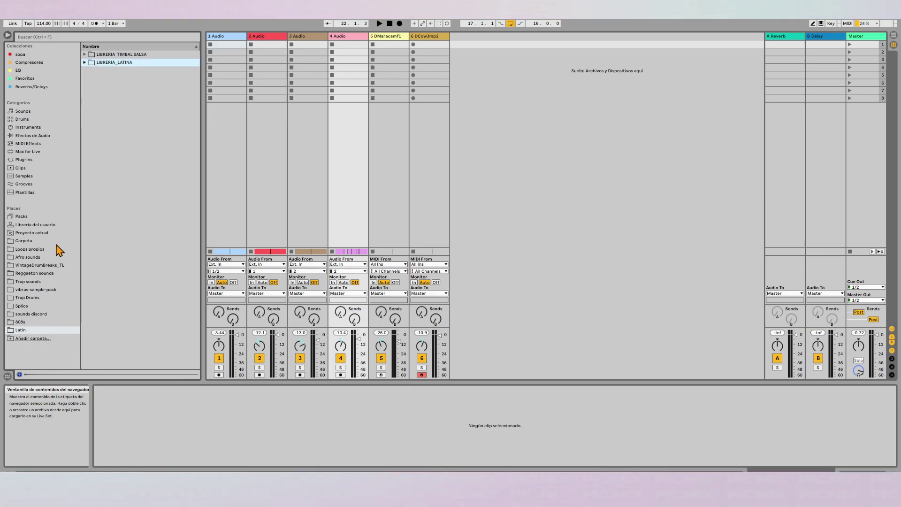
left_click(20, 321)
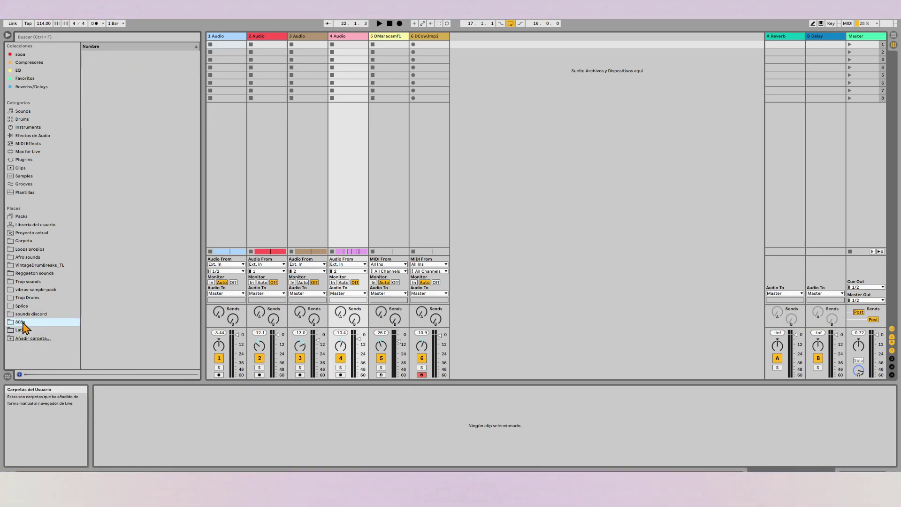
left_click(117, 63)
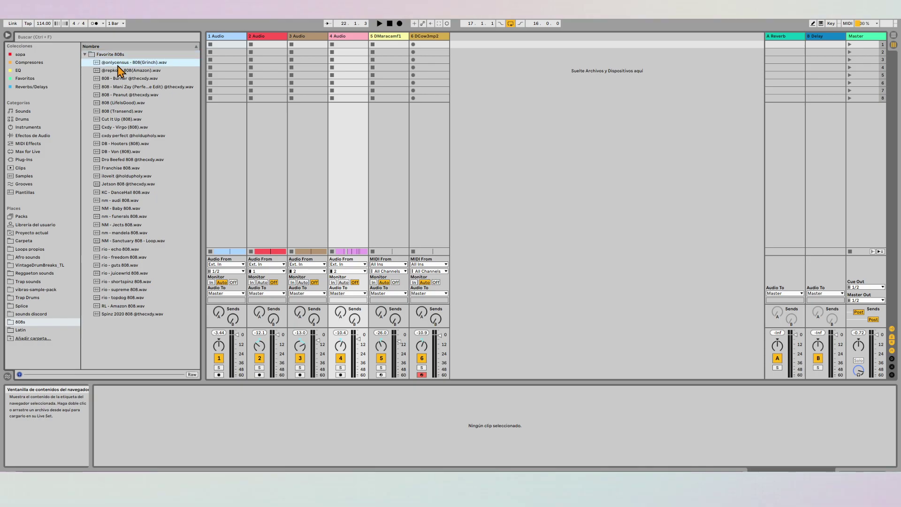
left_click(117, 69)
left_click(120, 81)
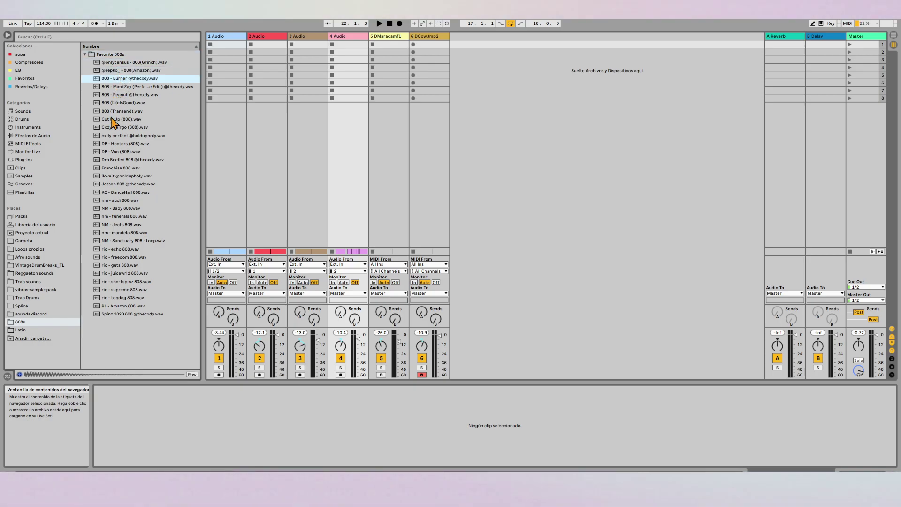
left_click(120, 313)
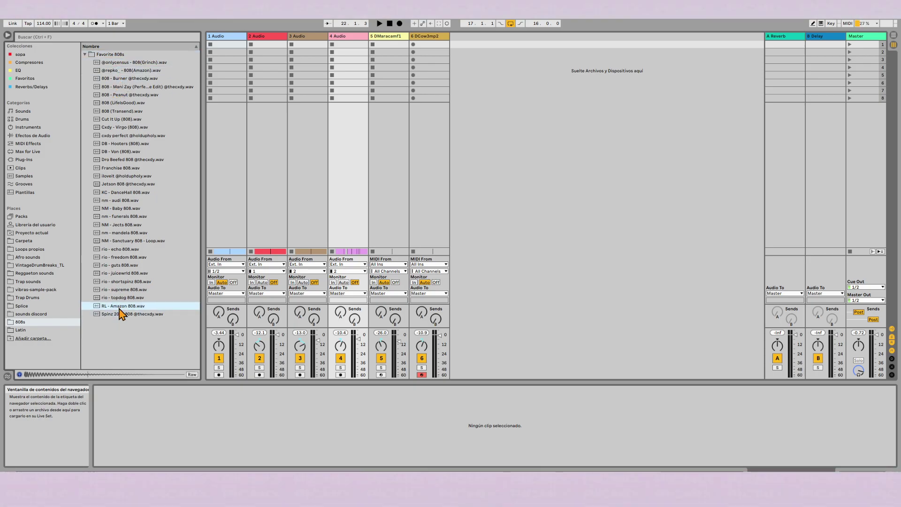
key("space")
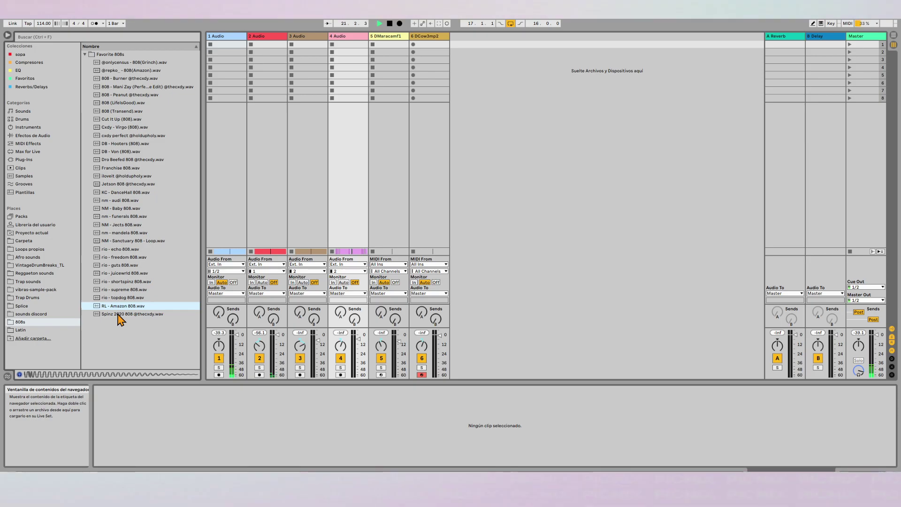
left_click(118, 314)
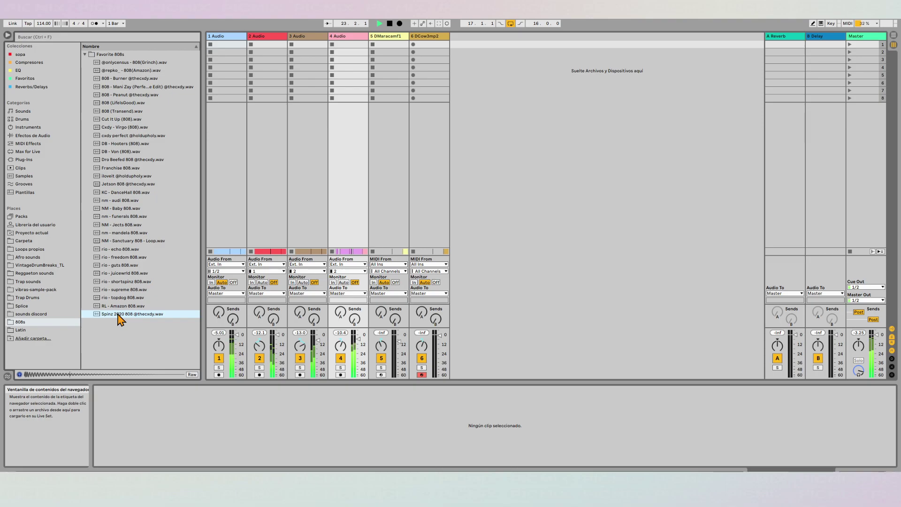
key("Tab")
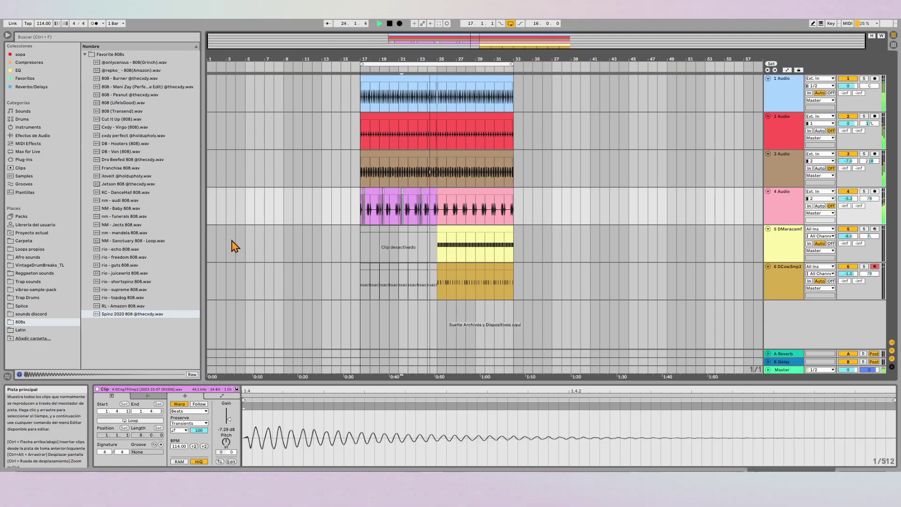
left_click(117, 316)
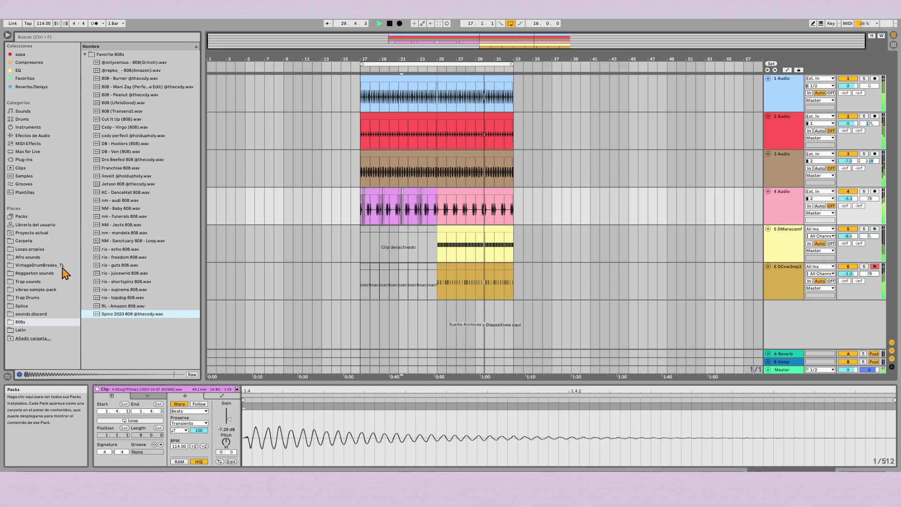
Audition the one-shots in the Splice library's Kicks folder while the percussion loop plays.
left_click(31, 305)
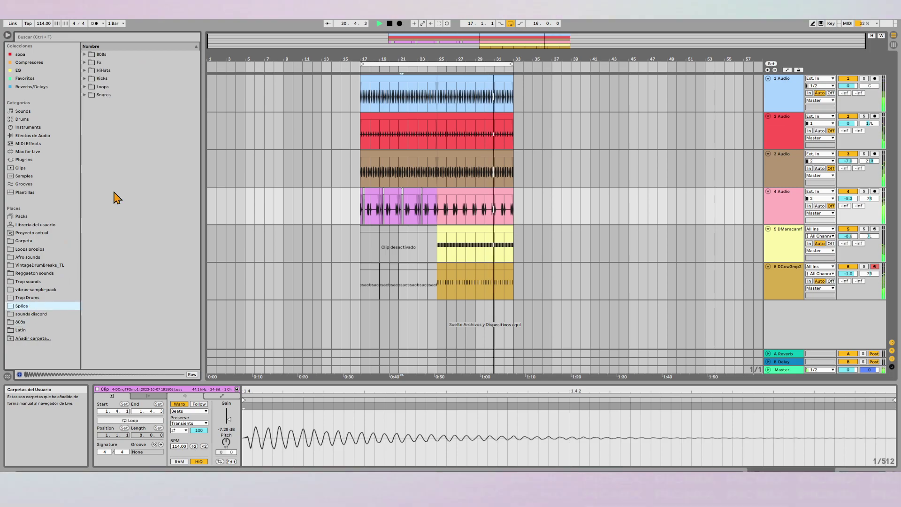
left_click(85, 79)
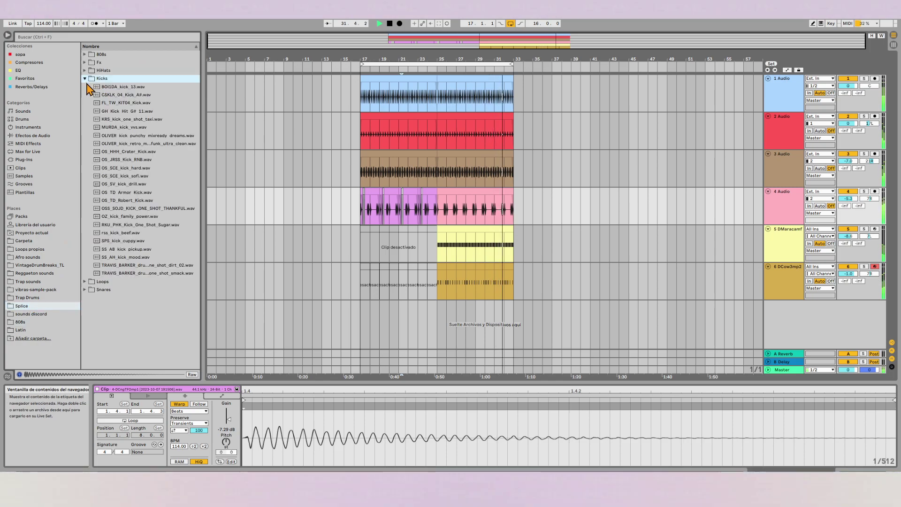
key("Down")
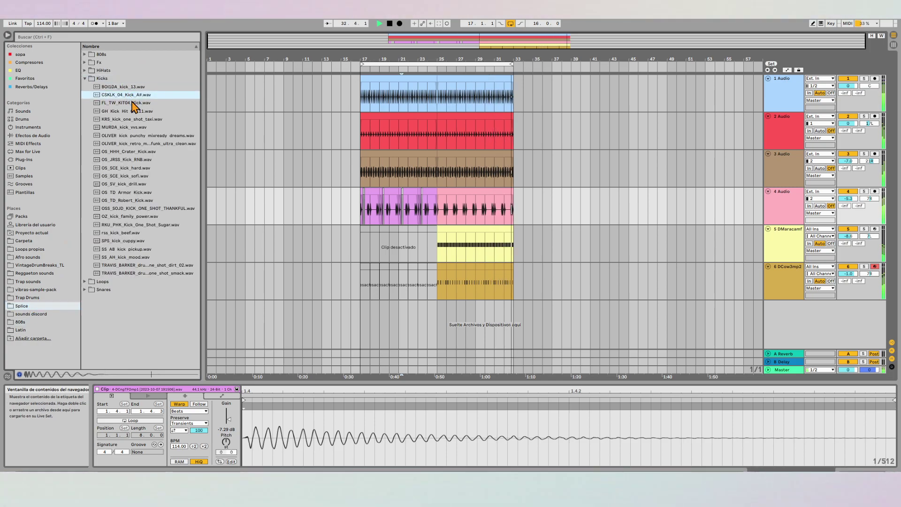
key("Down")
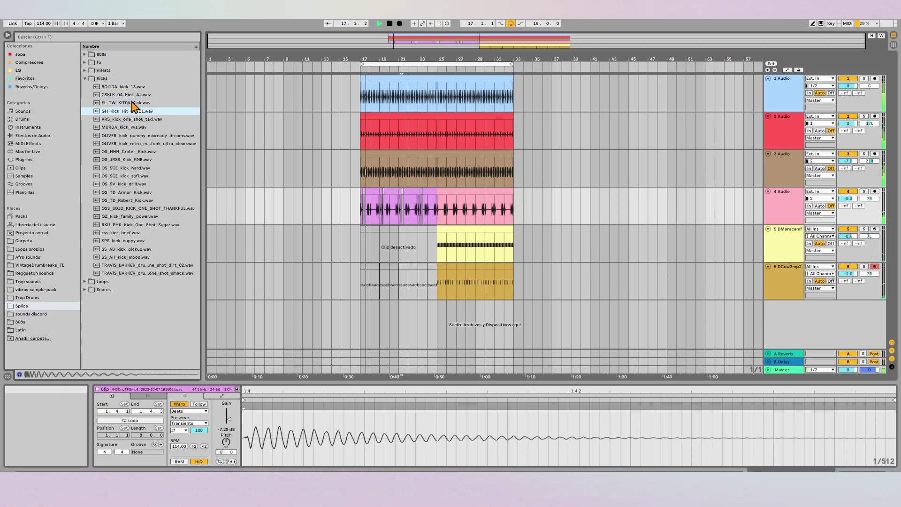
key("Down")
key("Down")
key("Down")
key("Down")
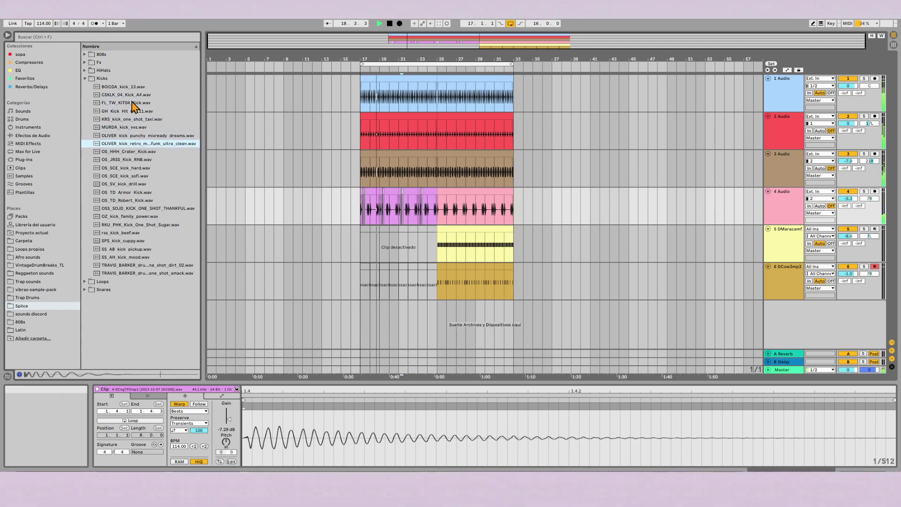
key("Down")
key("Down")
key("Down")
key("Down")
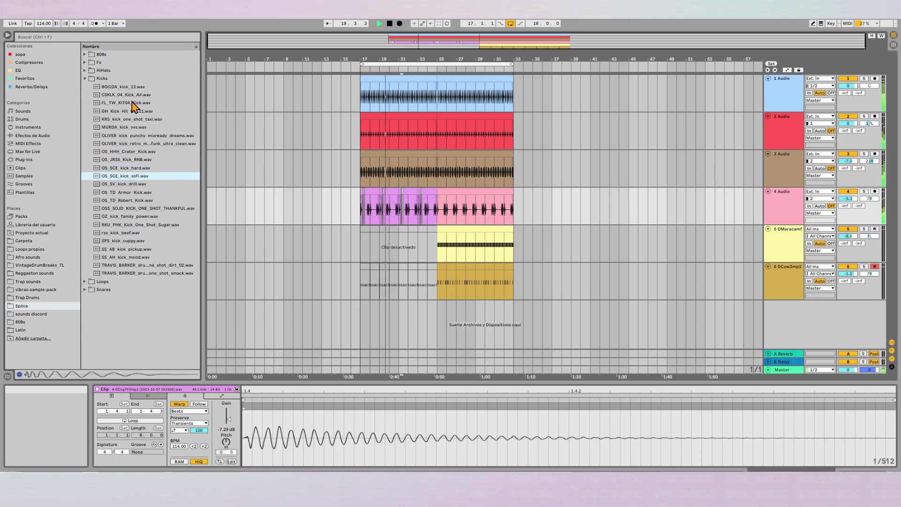
key("Down")
key("Down")
key("Down")
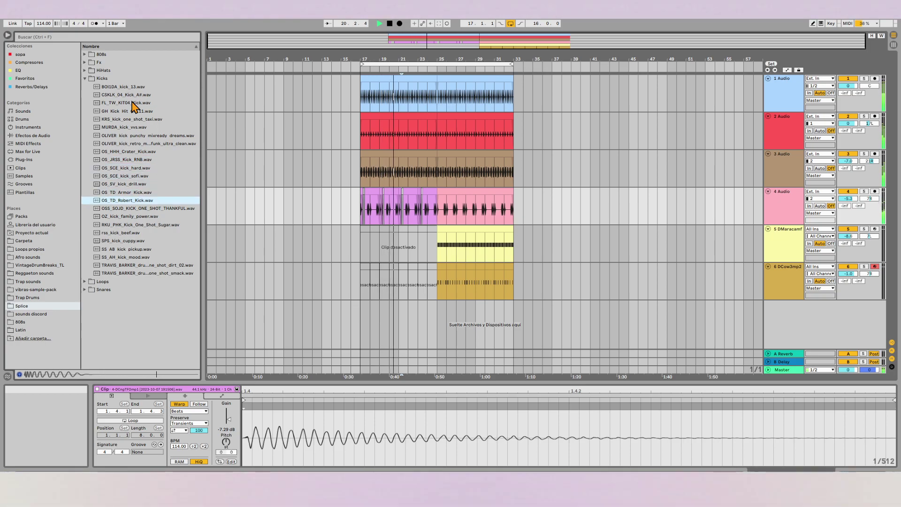
key("Down")
key("Down")
key("Down")
key("Down")
key("Down")
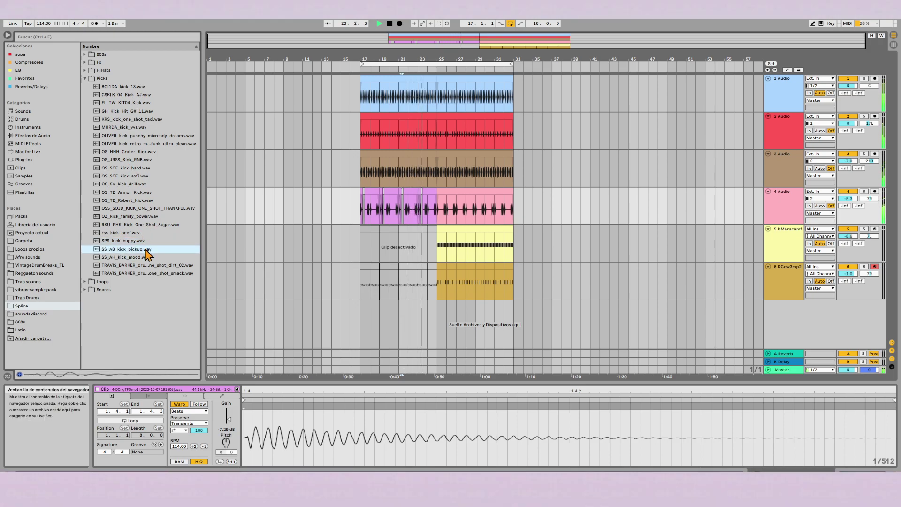
key("Return")
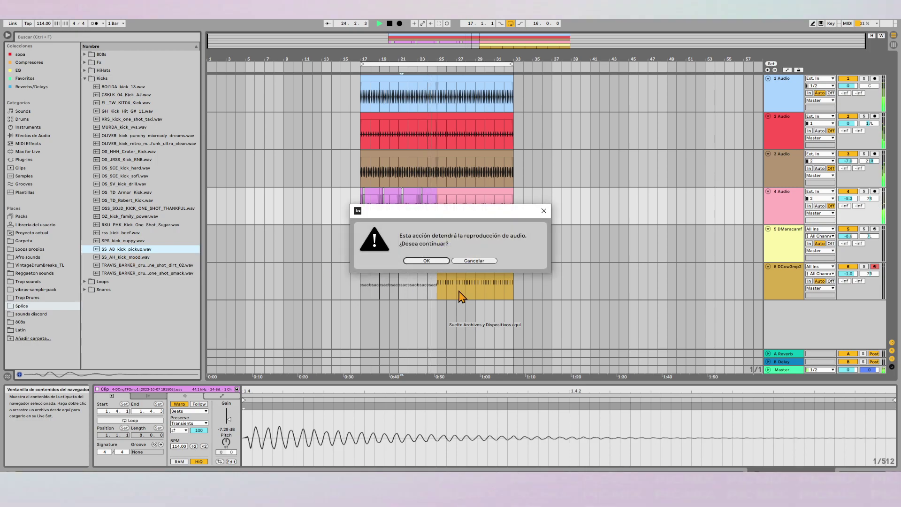
left_click(474, 261)
Compare the last kick samples and place SS_AH_kick_mood.wav at bar 25 on a new audio track.
left_click(132, 265)
left_click(134, 272)
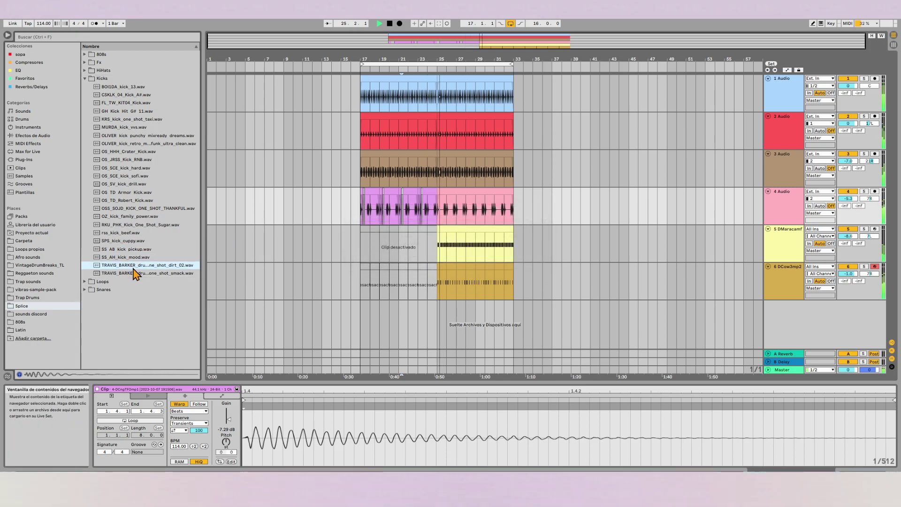
left_click(133, 258)
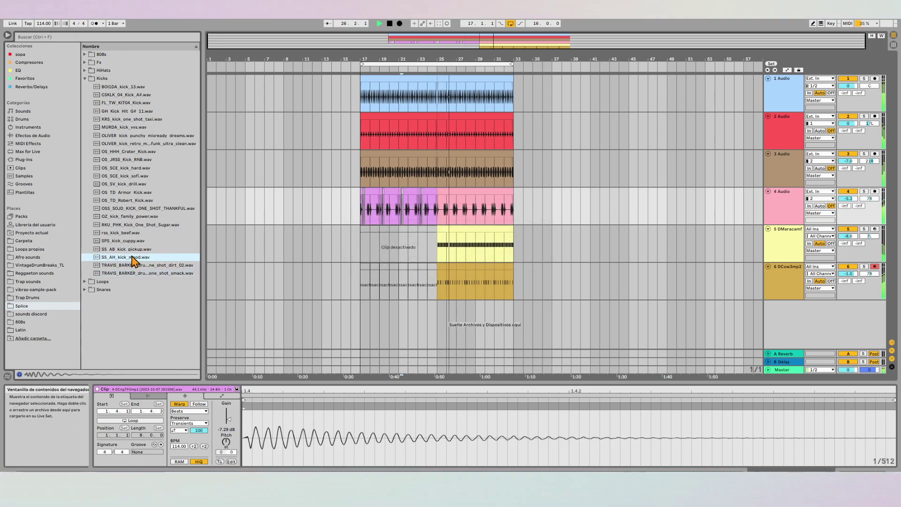
left_click(439, 314)
scroll(438, 314, "up", 6)
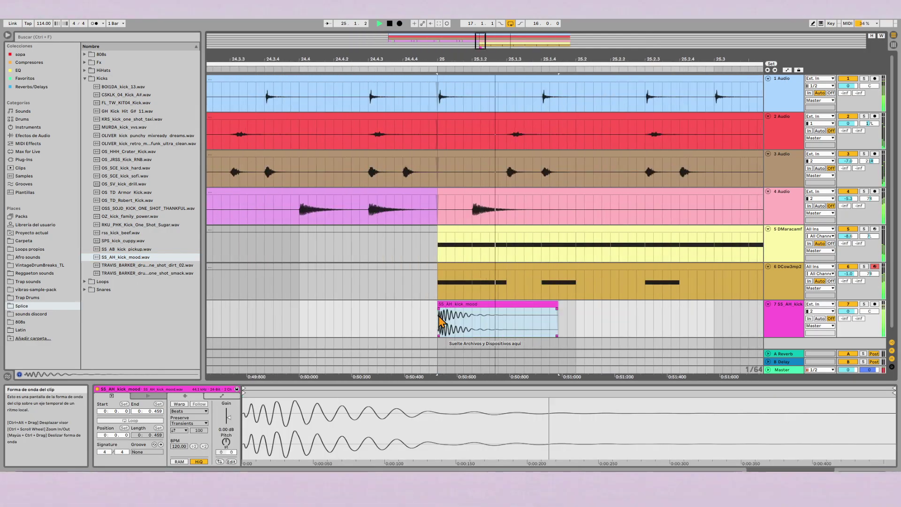
left_click(718, 317)
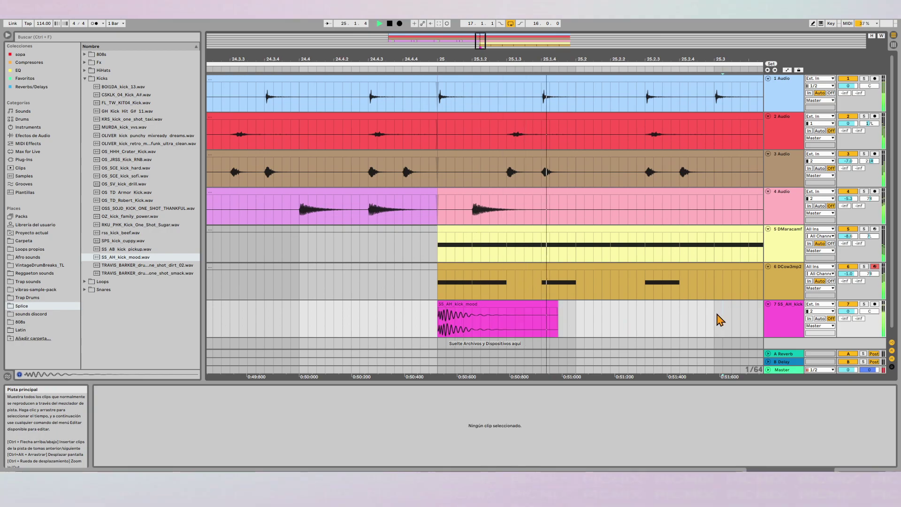
key("space")
Add a fade-out spanning the whole length of the kick clip at bar 25.
left_click(467, 308)
scroll(460, 316, "up", 3)
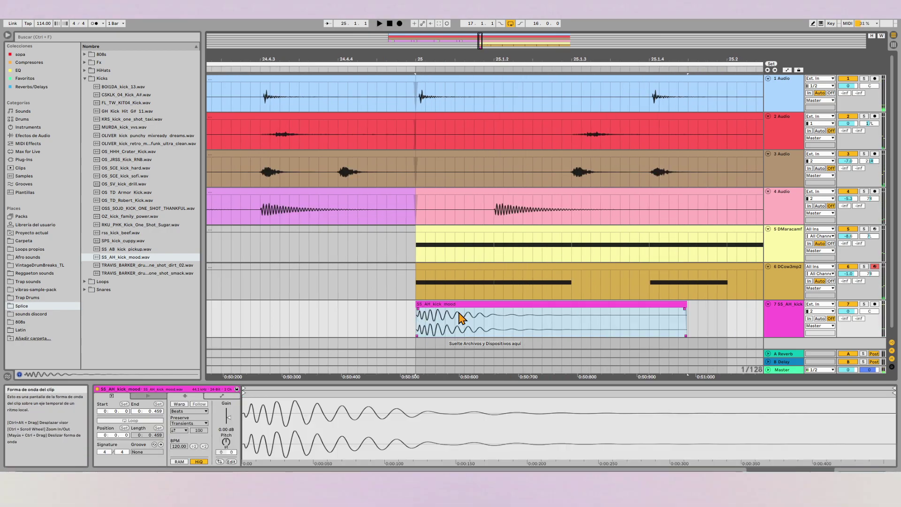
left_click(416, 311)
key("space")
left_click_drag(684, 309, 402, 311)
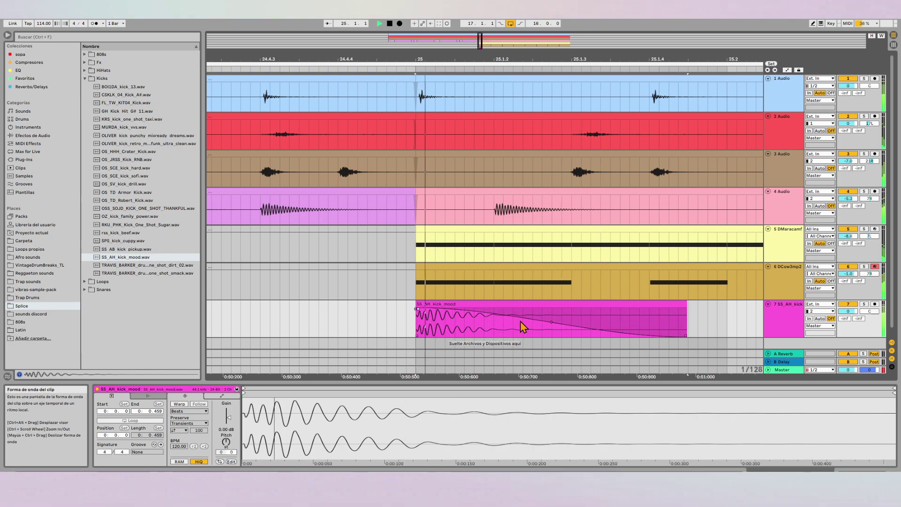
scroll(525, 312, "down", 3)
key("space")
Duplicate the faded kick in one-beat steps so it hits on every beat from bar 25 to bar 27.
left_click_drag(613, 318, 478, 327)
key("ctrl+d")
scroll(478, 327, "down", 5)
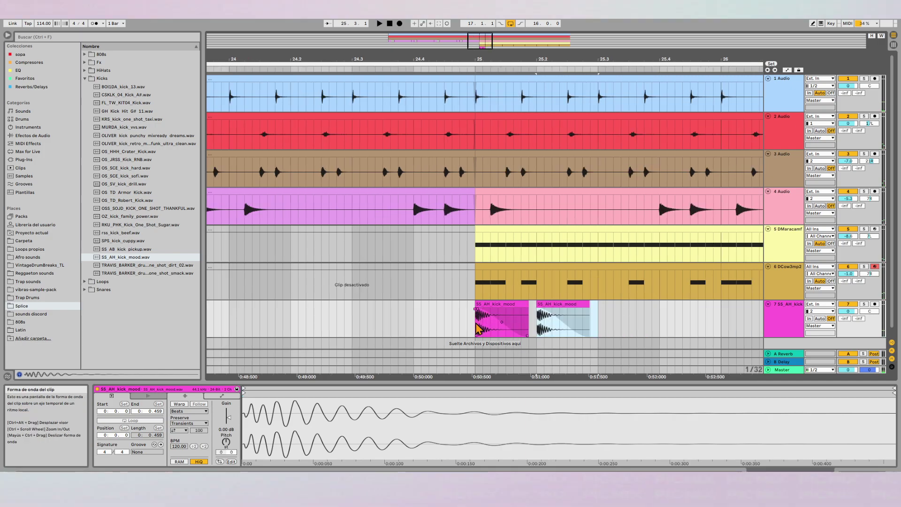
key("ctrl+d")
key("ctrl+d")
key("ctrl+d")
key("ctrl+d")
key("ctrl+d")
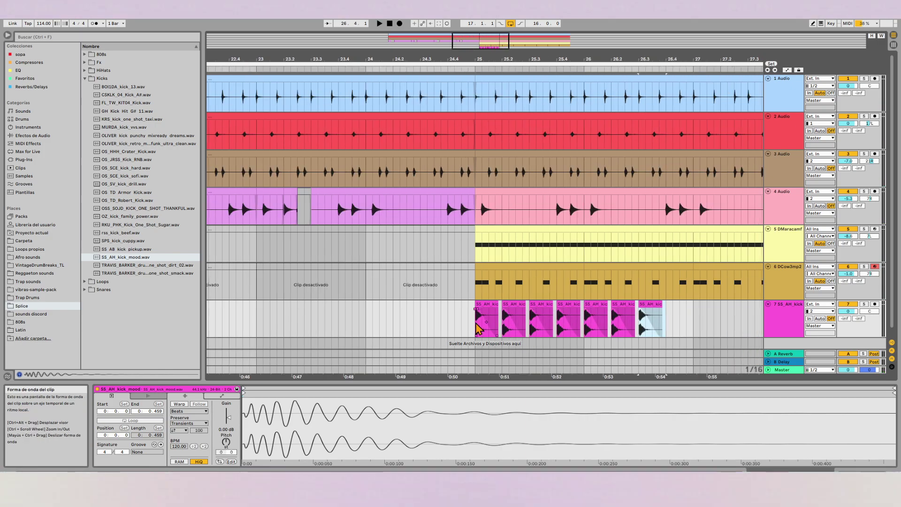
Duplicate the kick track's two-bar section from bars 25 to 27 until it reaches bar 33 while listening.
left_click(693, 316, "shift")
key("space")
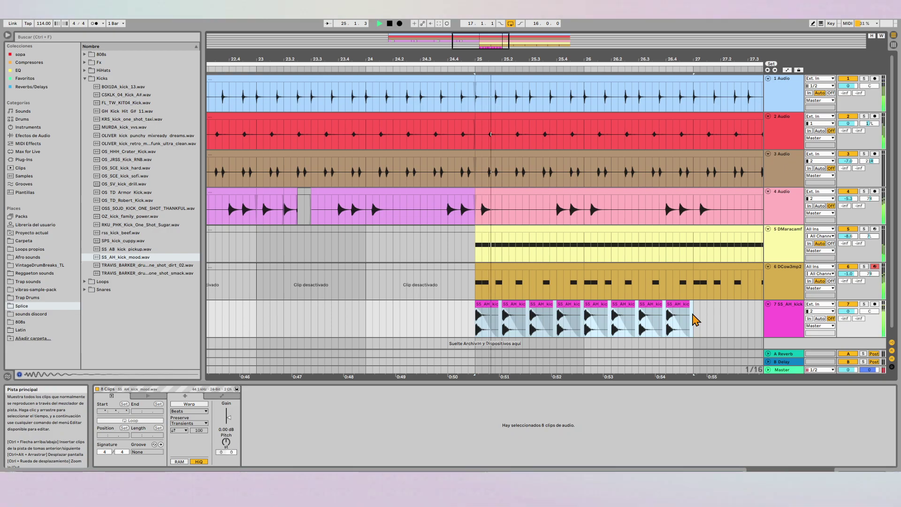
scroll(696, 319, "down", 3)
scroll(696, 319, "down", 5)
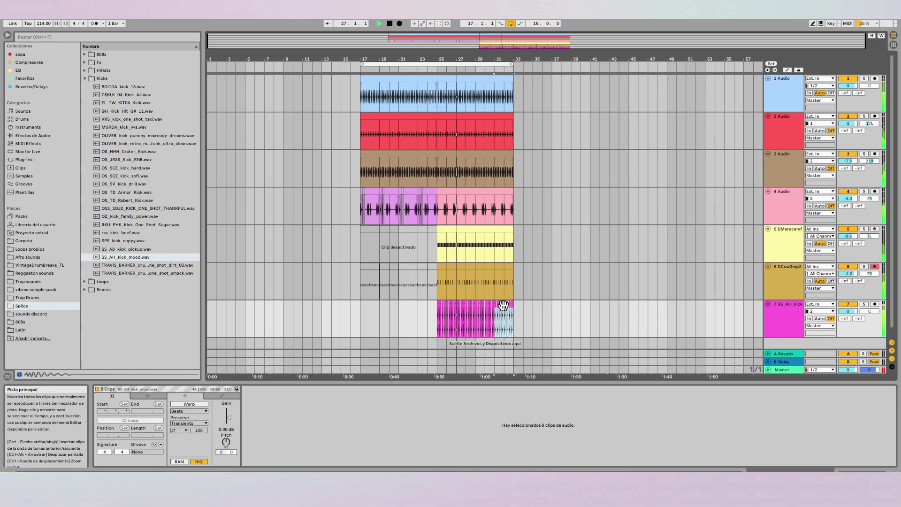
scroll(485, 319, "up", 3)
scroll(477, 324, "left", 3)
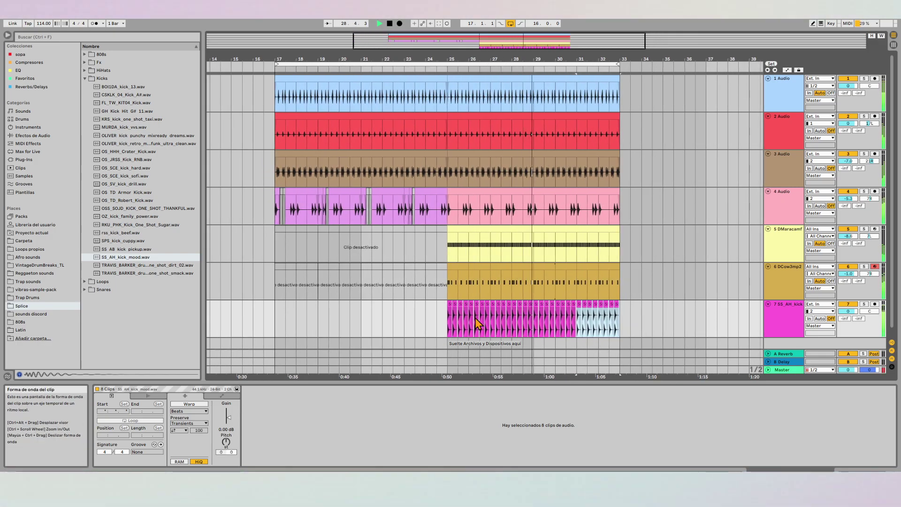
Lower the kick track's volume to -5.0 dB in the mixer and return to the arrangement.
key("Tab")
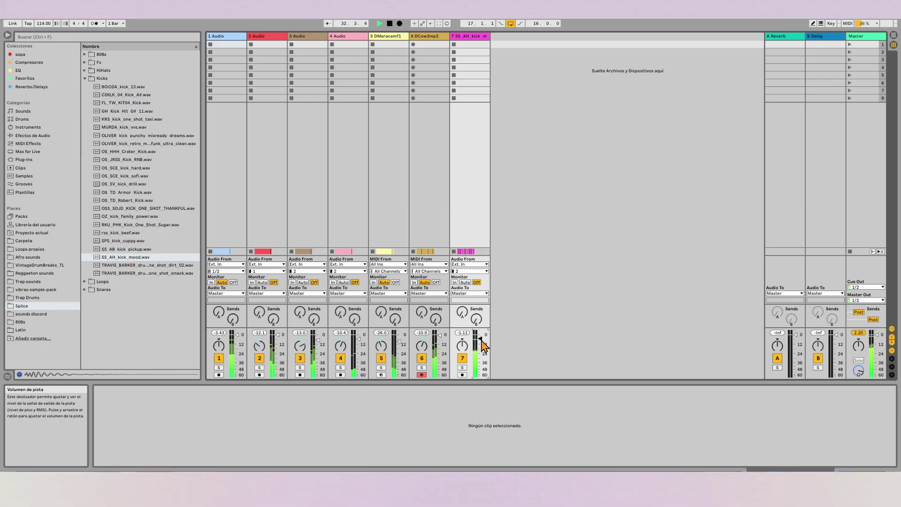
key("Tab")
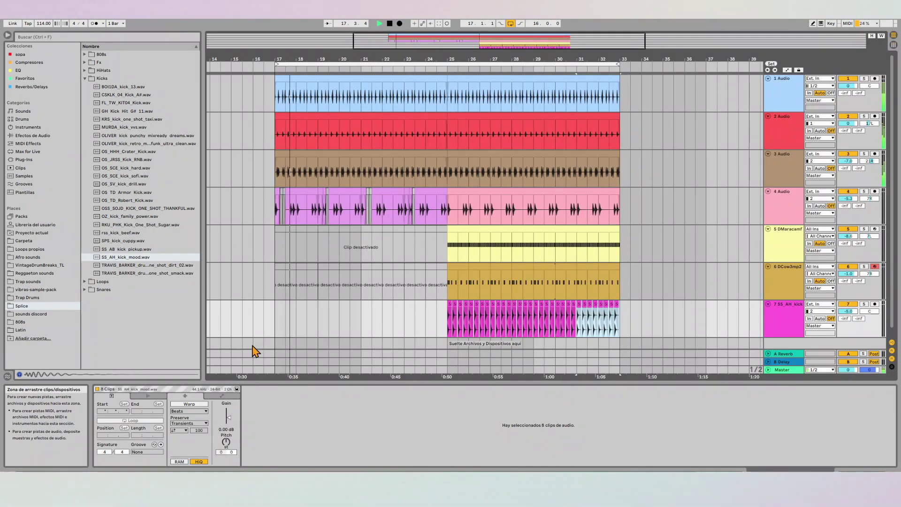
Copy the kick at bar 25 to position 17.2.3 on the same track and play from bar 17.
scroll(277, 334, "up", 2)
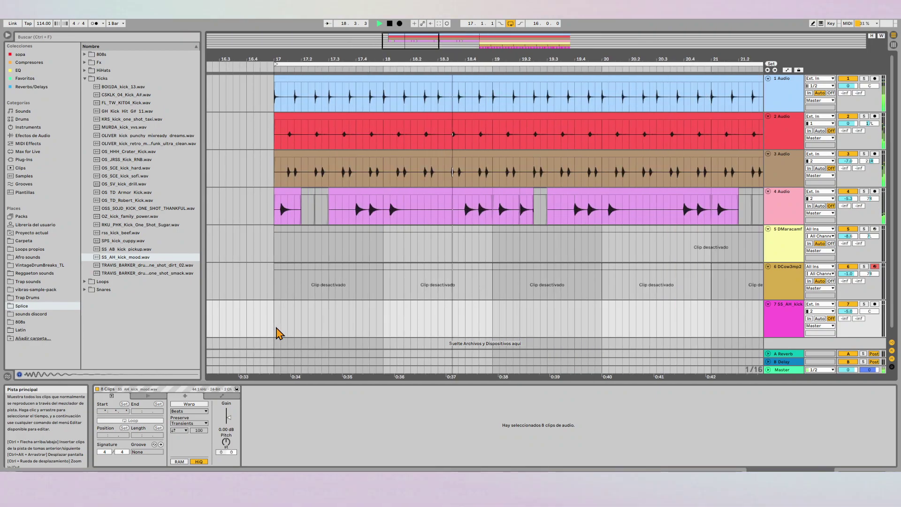
scroll(277, 334, "down", 5)
scroll(363, 330, "up", 4)
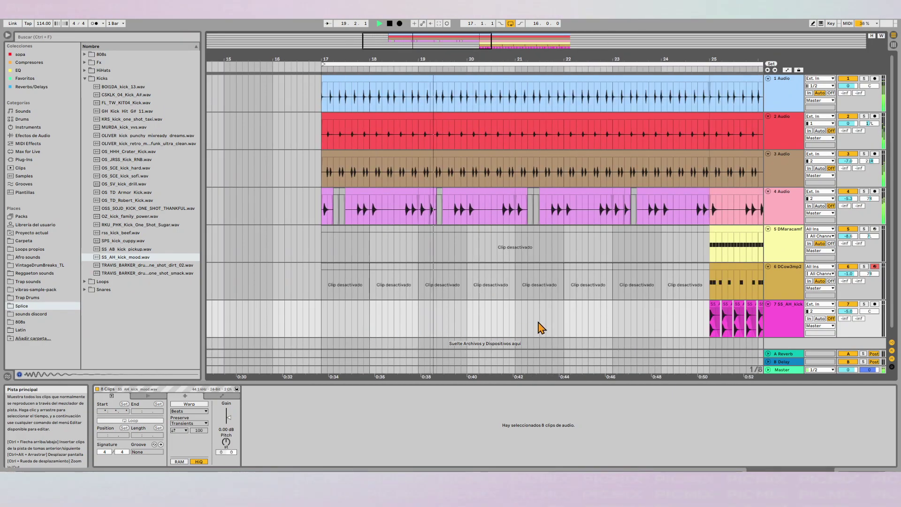
left_click(712, 304)
left_click(321, 318)
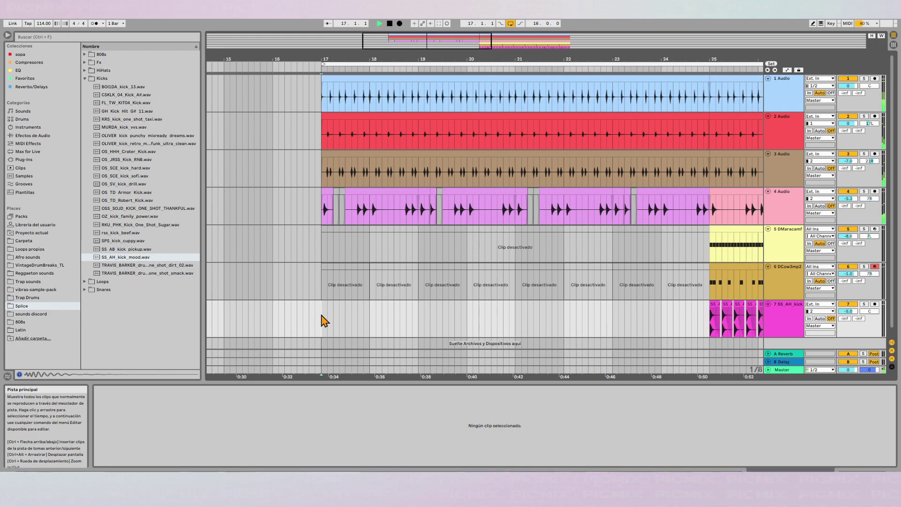
key("space")
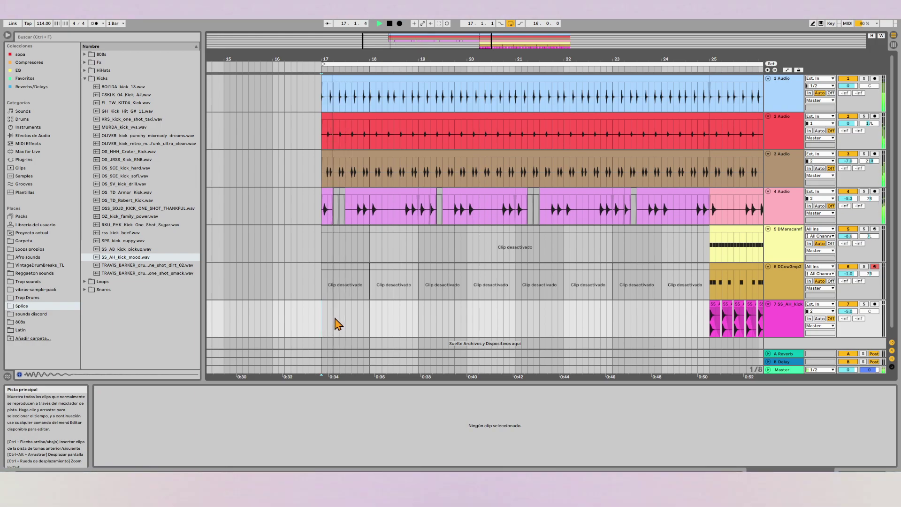
left_click(339, 324)
key("ctrl+v")
left_click(323, 326)
key("space")
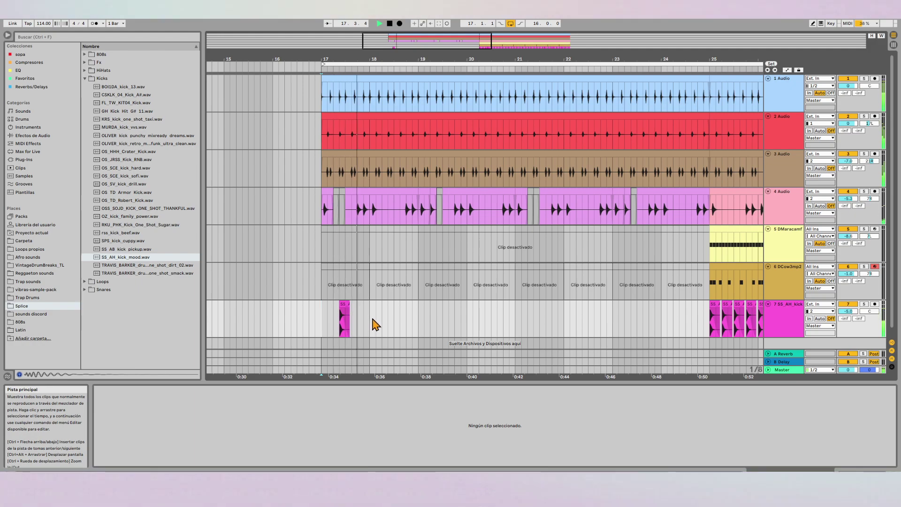
Paste another kick at position 18.2.3 and listen again from bar 17.
left_click(388, 330)
key("space")
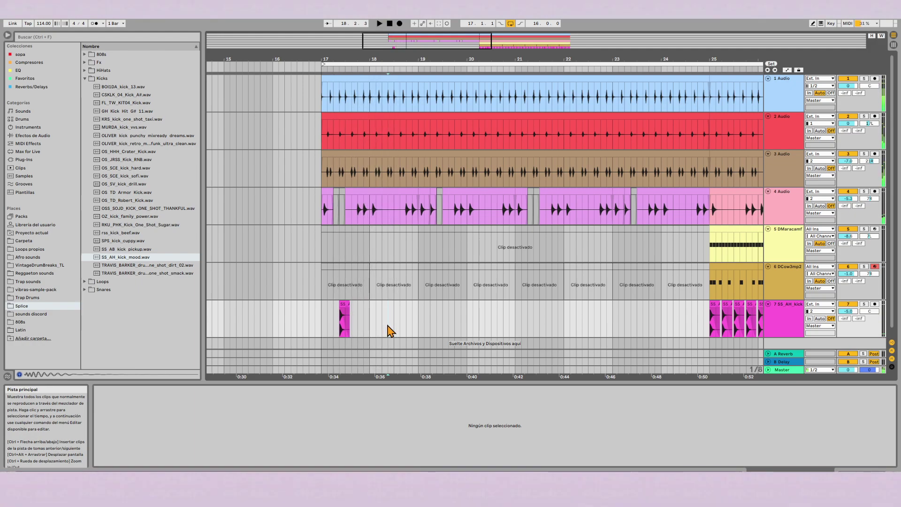
key("ctrl+v")
left_click(324, 328)
key("space")
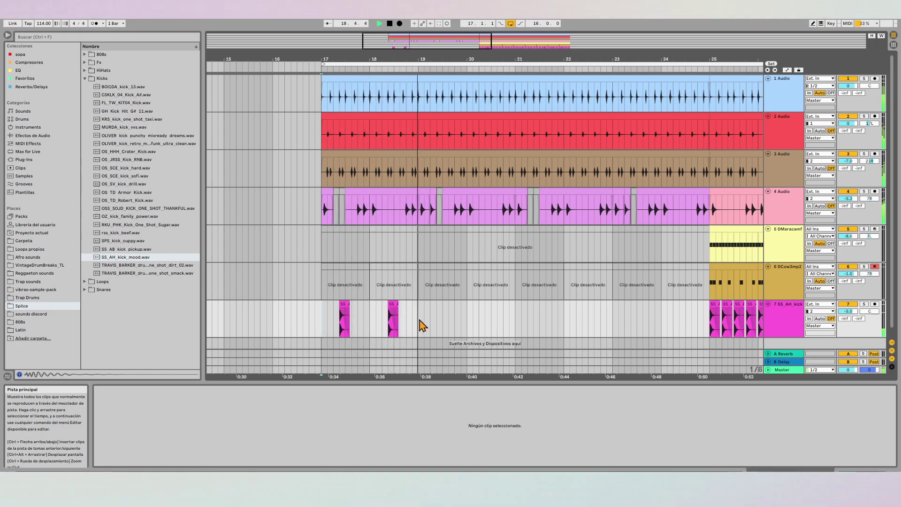
Duplicate the kick track's two-bar section from bars 17 to 19 until it reaches bar 25.
left_click_drag(422, 323, 322, 324)
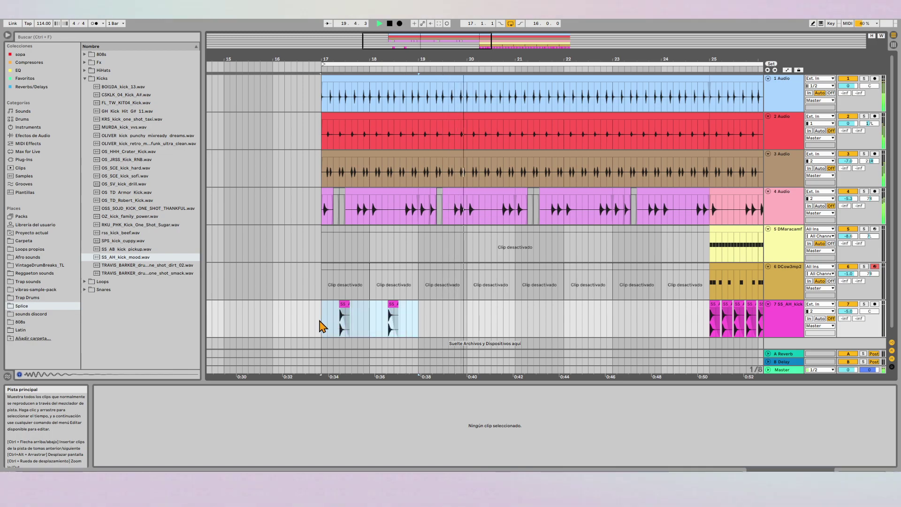
key("ctrl+d")
scroll(319, 327, "down", 3)
key("ctrl+d")
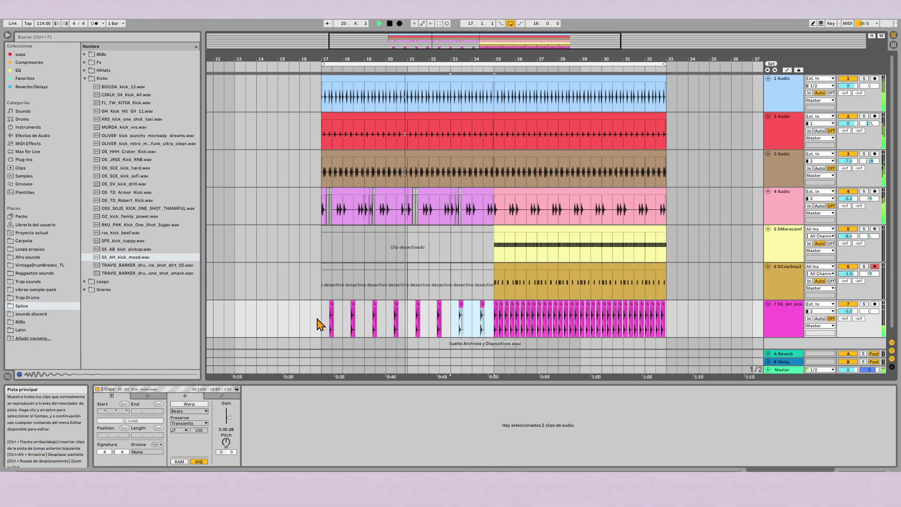
Add a kick at 17.2 ahead of the full-length kick at 17.2.3, and play from bar 17.
scroll(324, 310, "up", 3)
scroll(325, 311, "up", 5)
key("space")
left_click(345, 313)
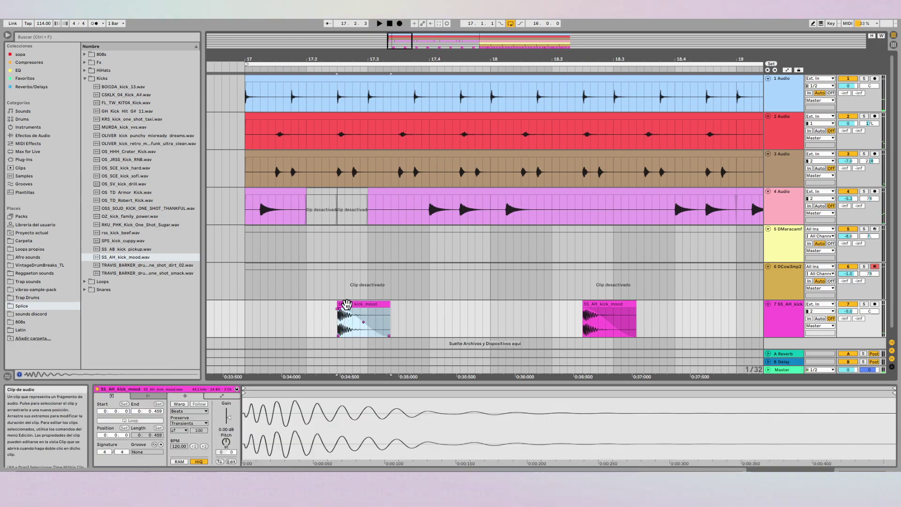
left_click(313, 322)
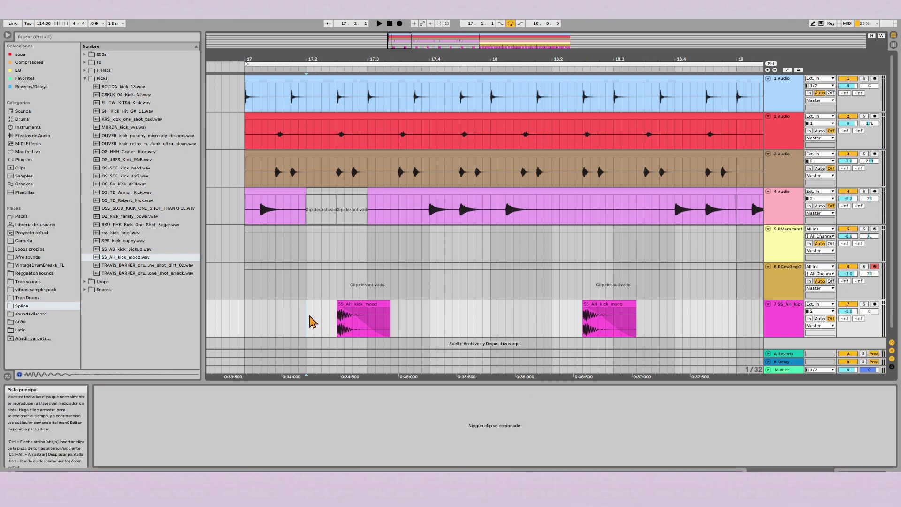
key("ctrl+v")
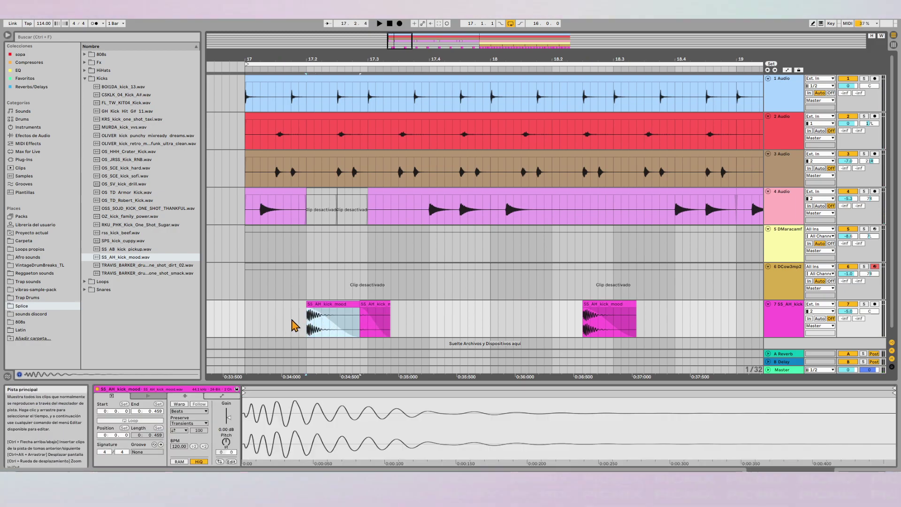
key("ctrl+z")
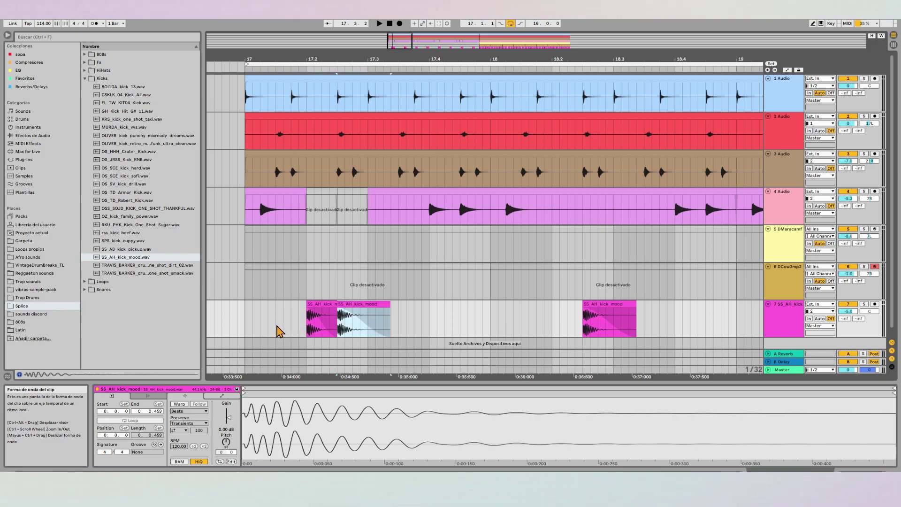
left_click(244, 327)
key("space")
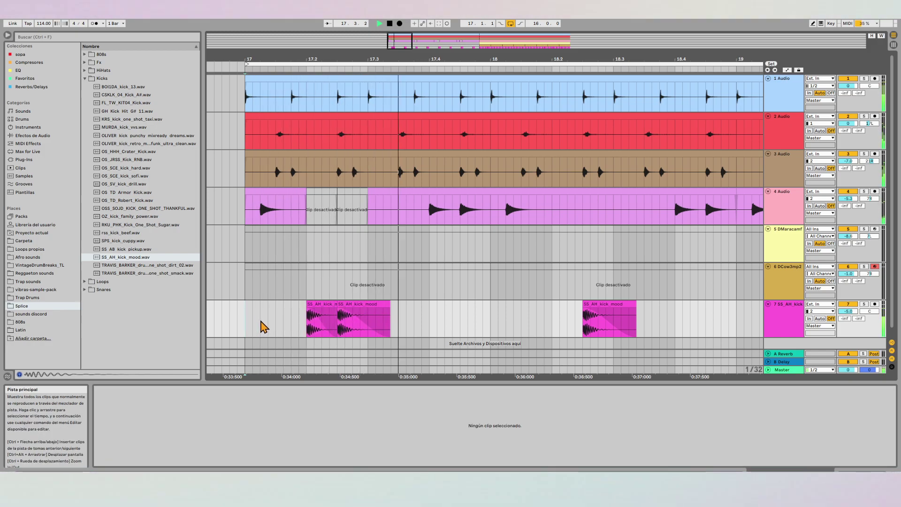
key("space")
key("space")
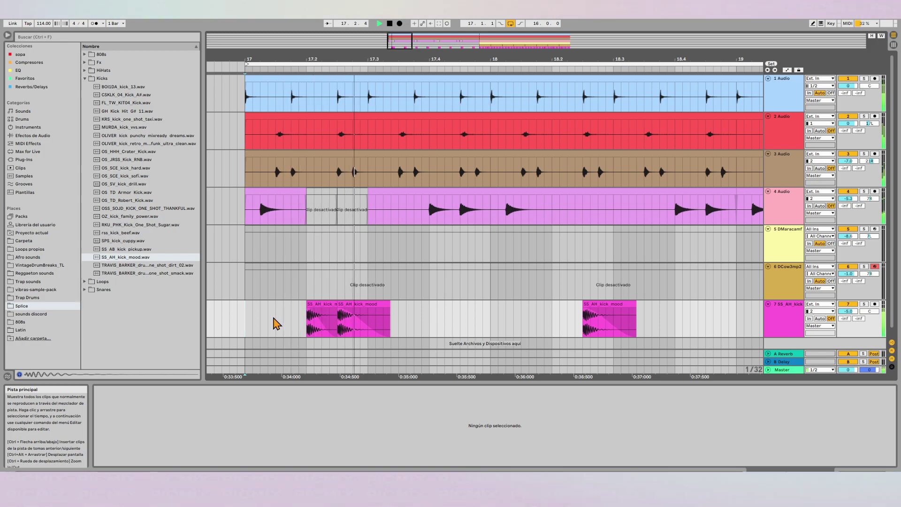
key("space")
Paste a kick at position 18.1.3 and play the pattern from bar 17.
left_click(522, 323)
key("ctrl+v")
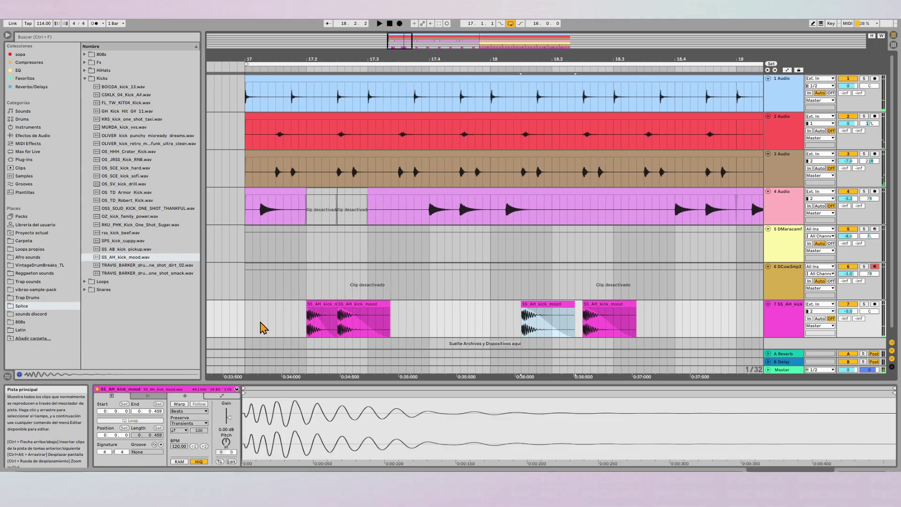
left_click(245, 329)
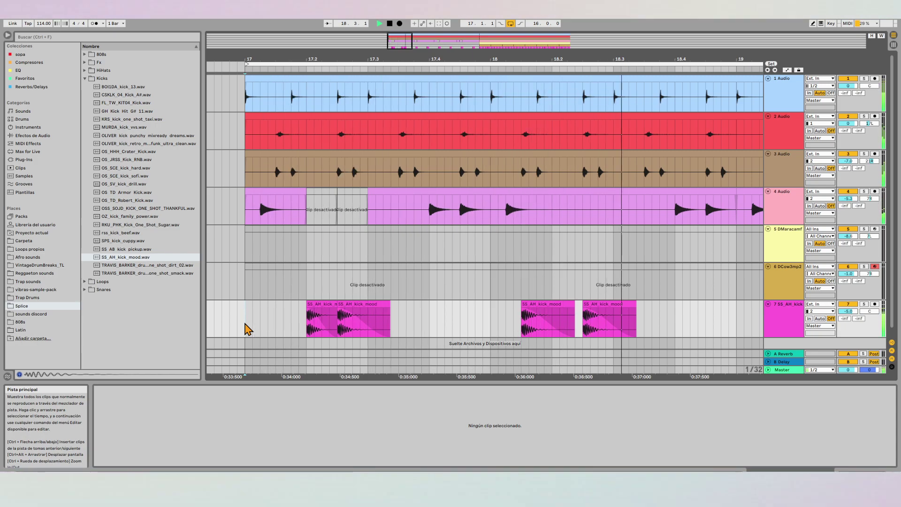
Move the kick from 18.1.3 to 18.2.2, keeping the following kick at 18.2.3 full-length.
left_click(547, 306)
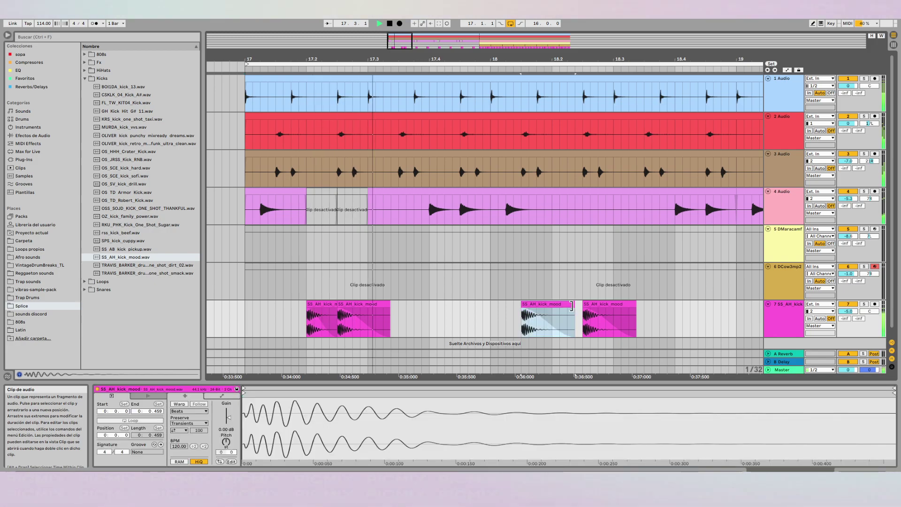
left_click_drag(538, 306, 580, 306)
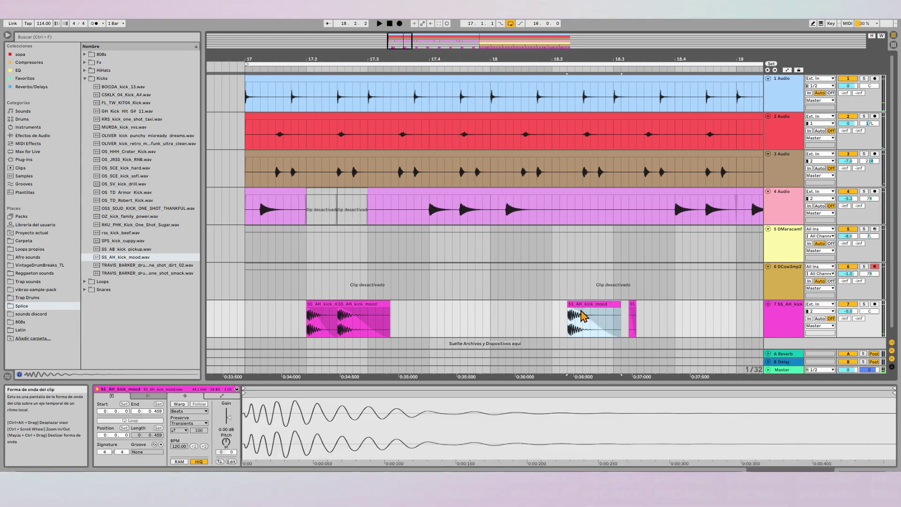
left_click(547, 318)
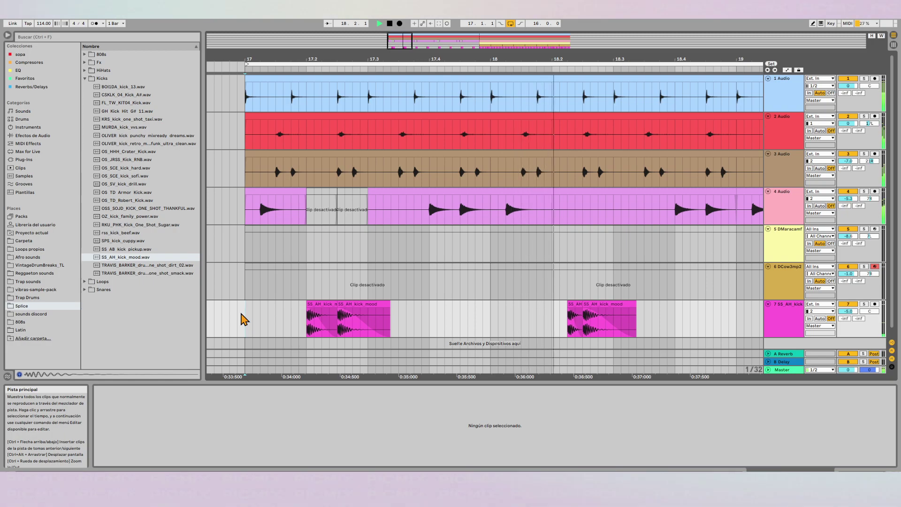
Duplicate the kick track's two-bar pattern from bars 17 to 19 four times, through bar 27.
scroll(244, 319, "down", 8, "ctrl")
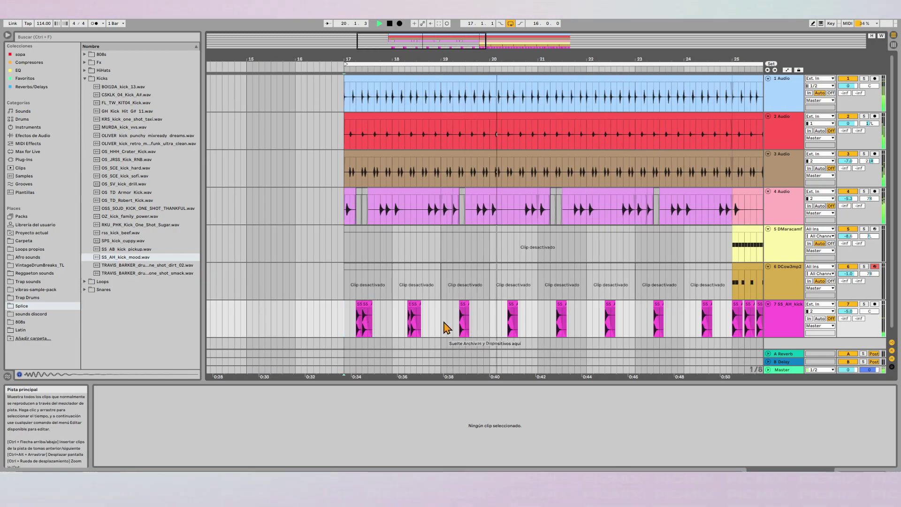
left_click_drag(442, 328, 342, 330)
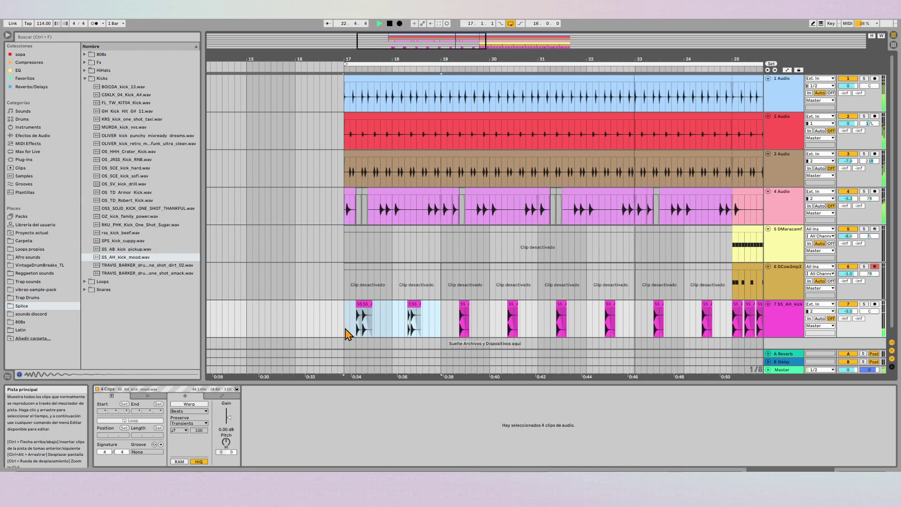
key("ctrl+d")
key("ctrl+d")
key("ctrl+d")
key("ctrl+d")
key("minus")
key("minus")
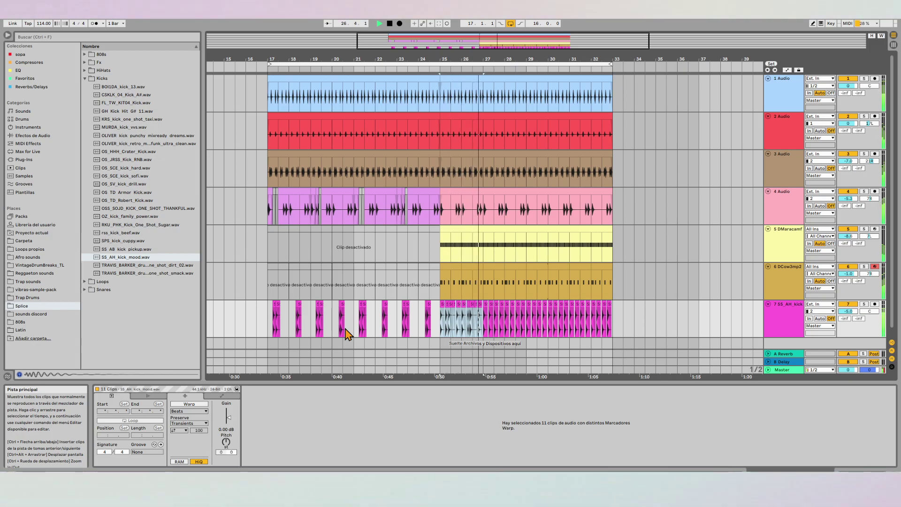
Duplicate the combined kick pattern in bars 25 to 27 until it reaches bar 33.
scroll(438, 332, "up", 3)
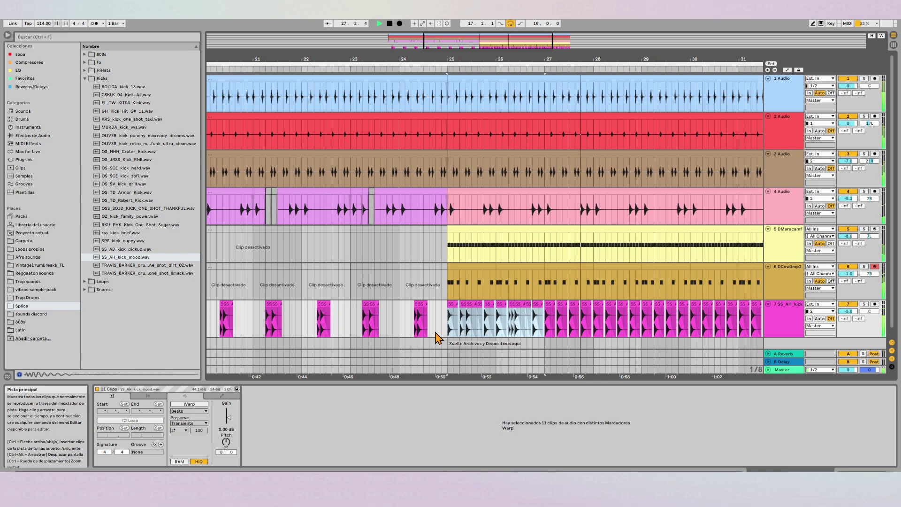
key("ctrl+d")
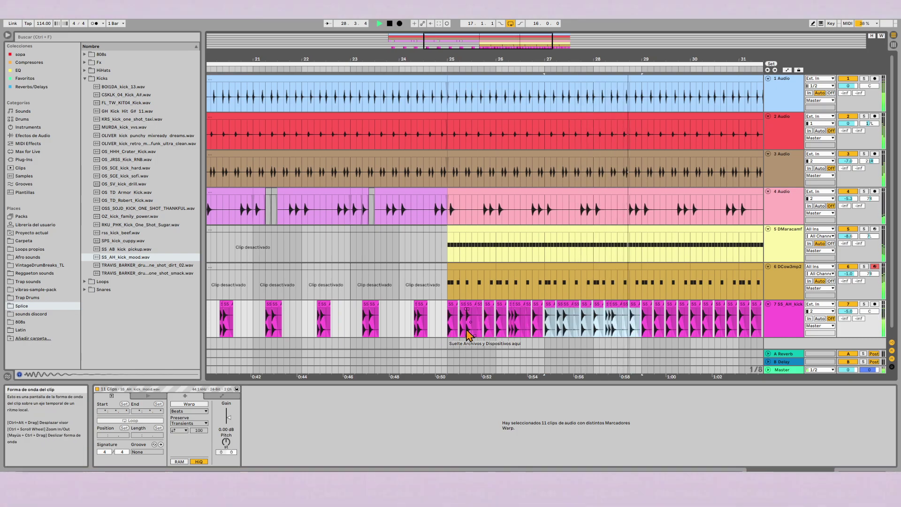
key("ctrl+d")
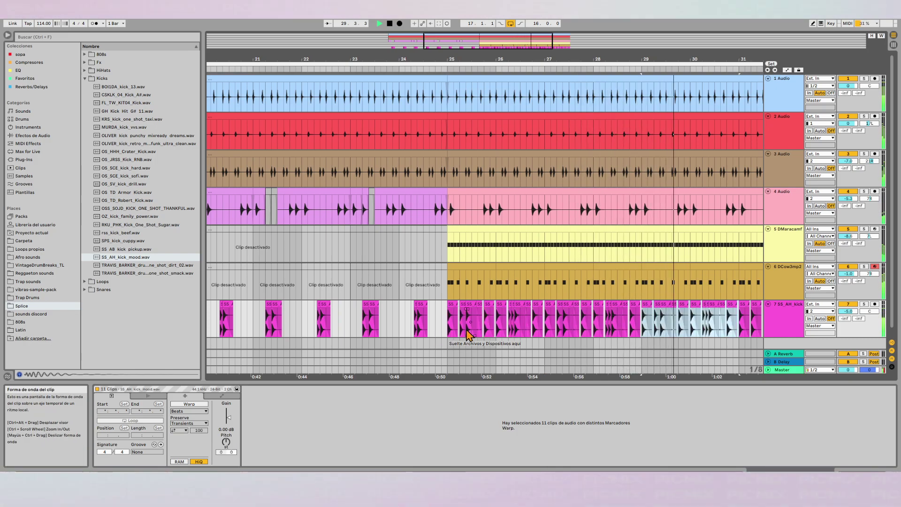
key("ctrl+d")
Duplicate the time range from bars 25 to 33 across all tracks, then stop playback.
scroll(469, 334, "down", 3)
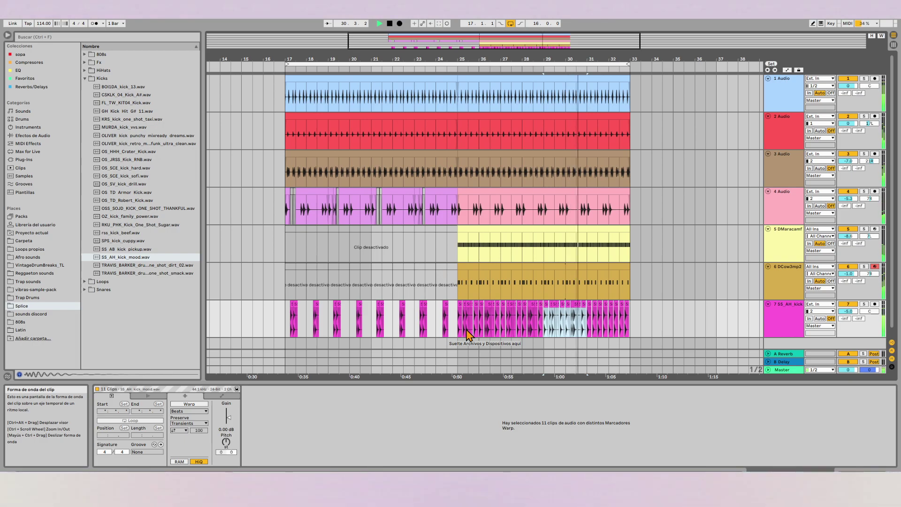
left_click(460, 306, "shift")
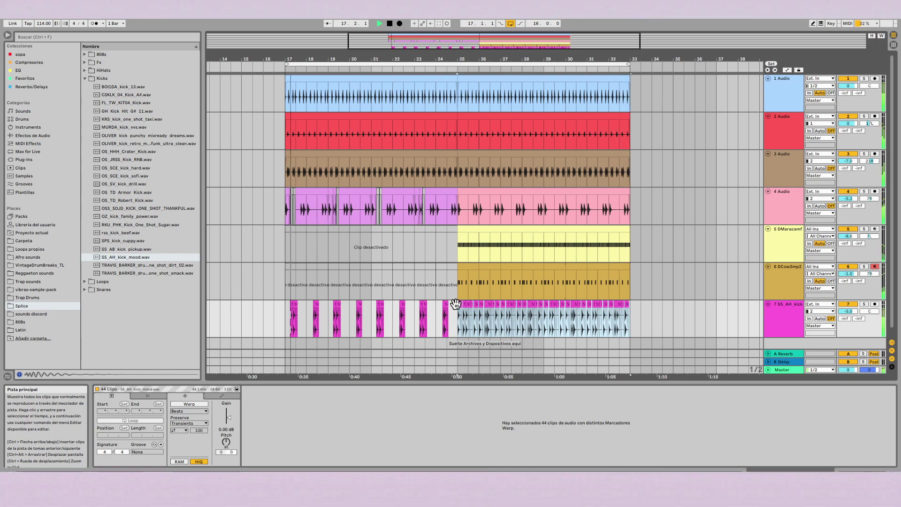
key("ctrl+d")
key("space")
key("plus")
key("plus")
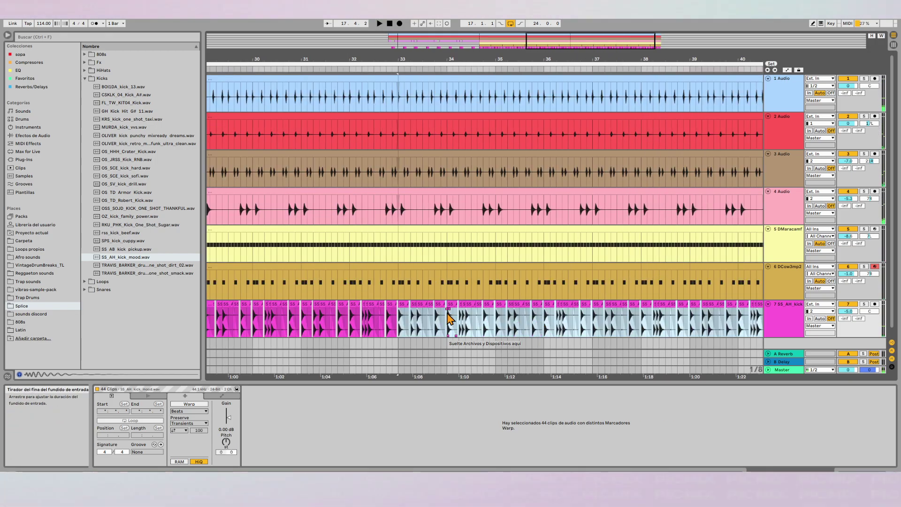
Clear the extra kick after 33.2.1, keeping a single kick on the beat, and play the start of bar 33.
left_click(425, 319)
key("plus")
key("plus")
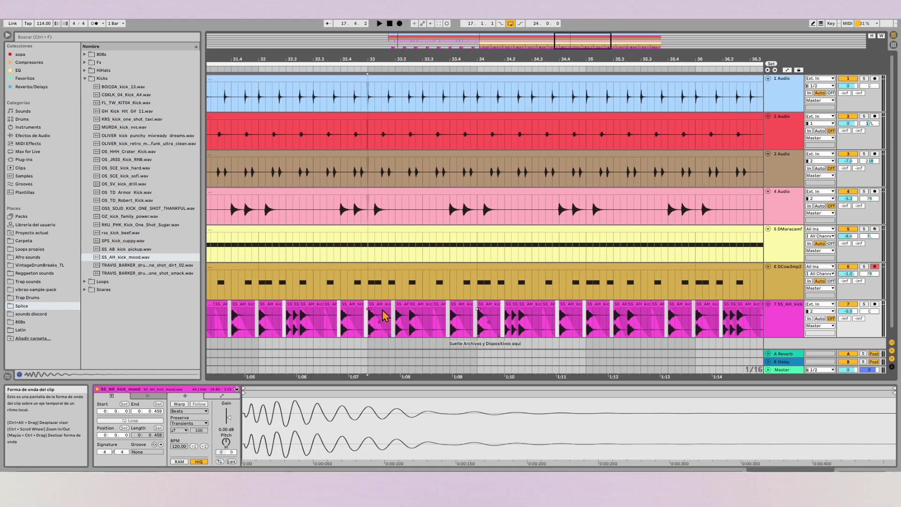
mouse_move(407, 310)
left_mouse_down()
mouse_move(431, 311)
mouse_move(419, 310)
left_mouse_up()
key("Delete")
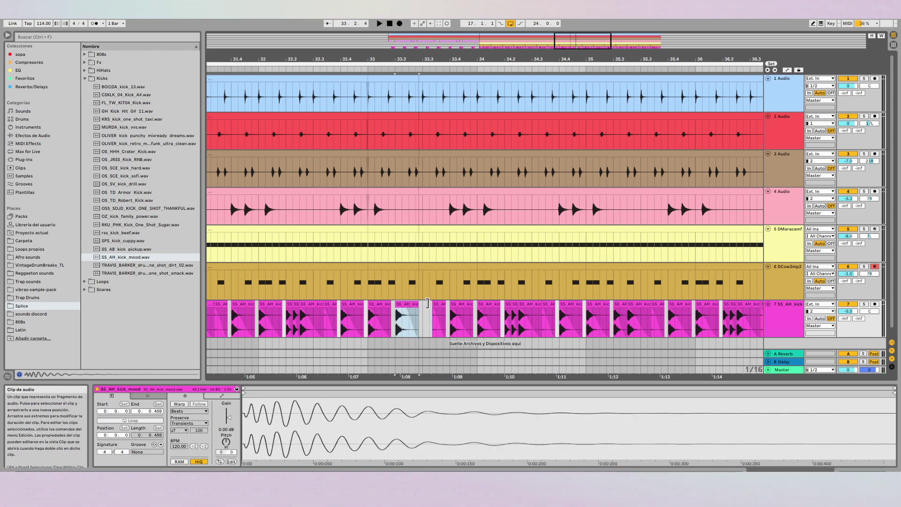
left_click(380, 303)
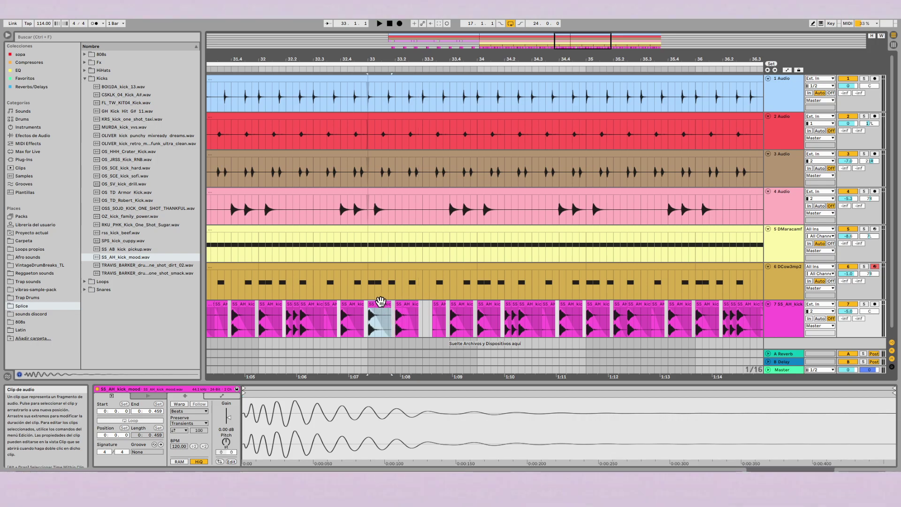
left_click(406, 315)
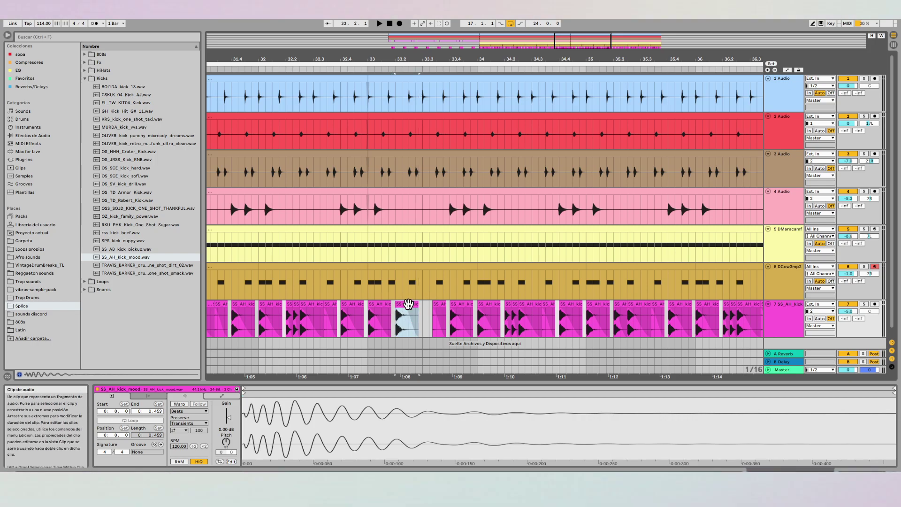
left_click(371, 331)
key("space")
key("space")
Delete all kick clips from 33.3.1 to the end of the arrangement at bar 41.
left_click_drag(422, 328, 681, 330)
key("Delete")
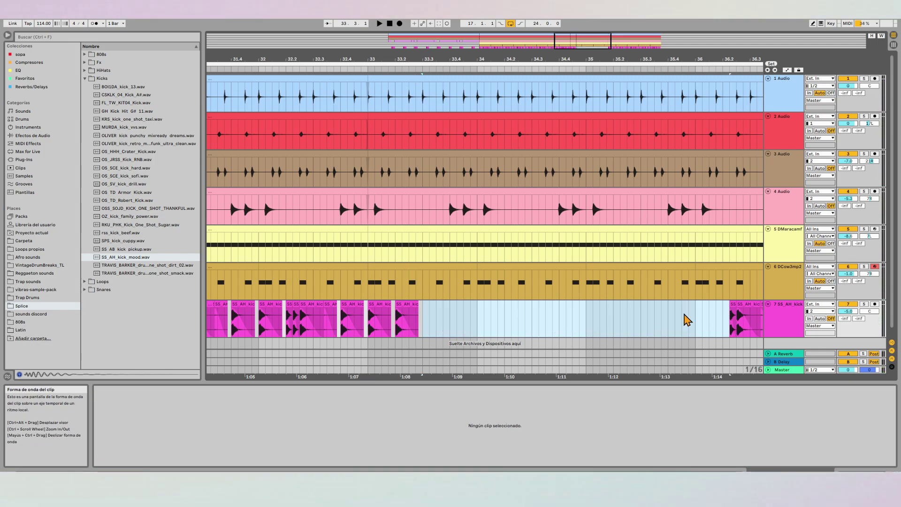
key("minus")
key("minus")
left_click_drag(602, 318, 735, 323)
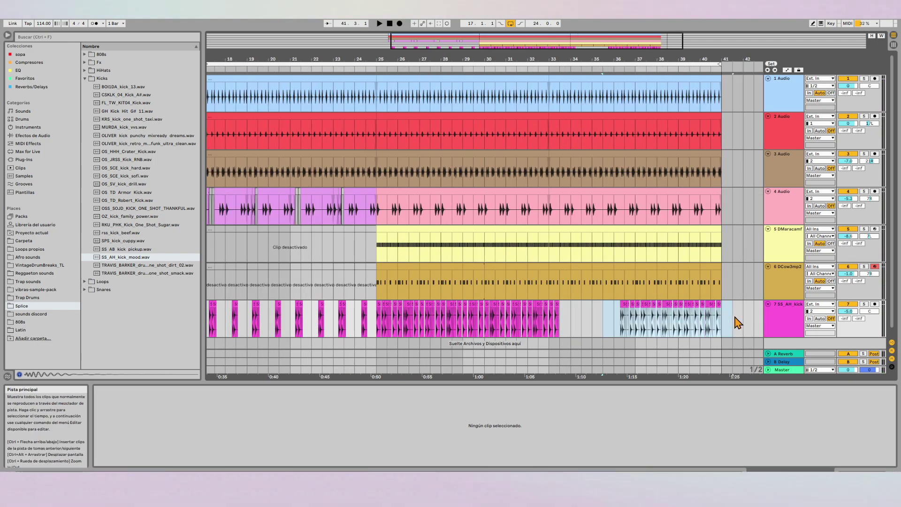
key("Delete")
Try to duplicate the two kicks at 33.1.1 and 33.2.1, and play the transition into bar 33.
key("plus")
key("plus")
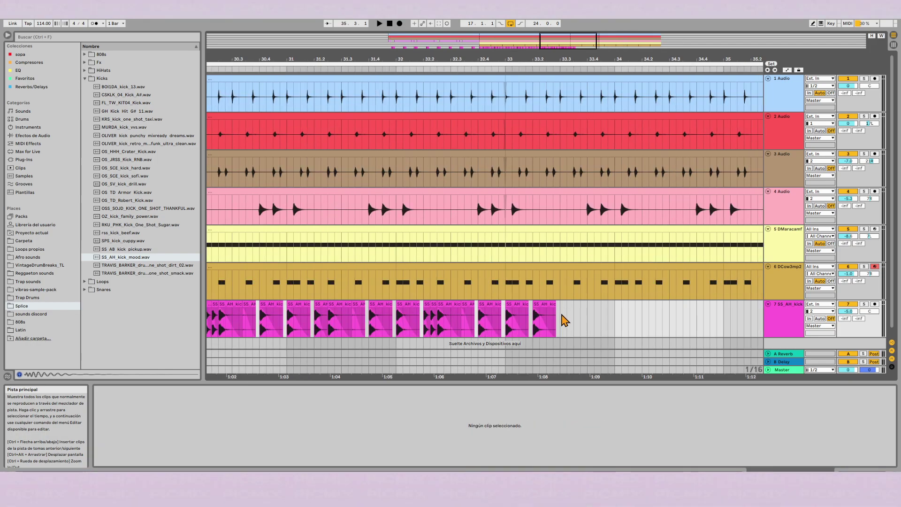
left_click_drag(553, 324, 507, 323)
key("ctrl+d")
key("plus")
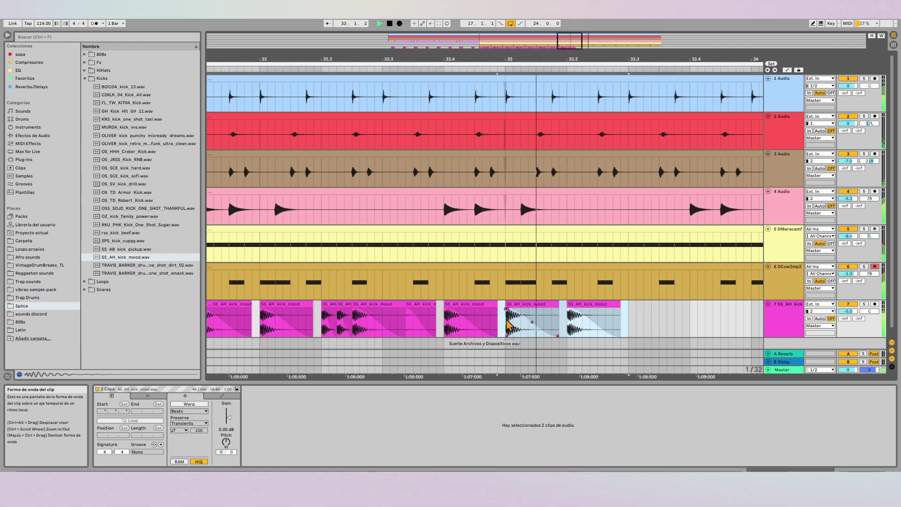
left_click(445, 324)
key("space")
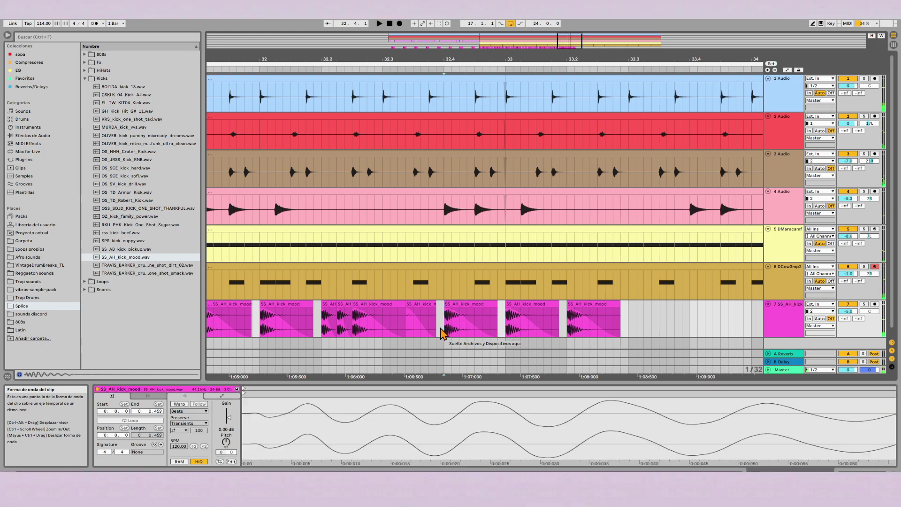
Duplicate the two on-beat kicks from 33.1.1 to 33.3.1 repeatedly until the pattern reaches bar 41.
left_click_drag(506, 323, 632, 323)
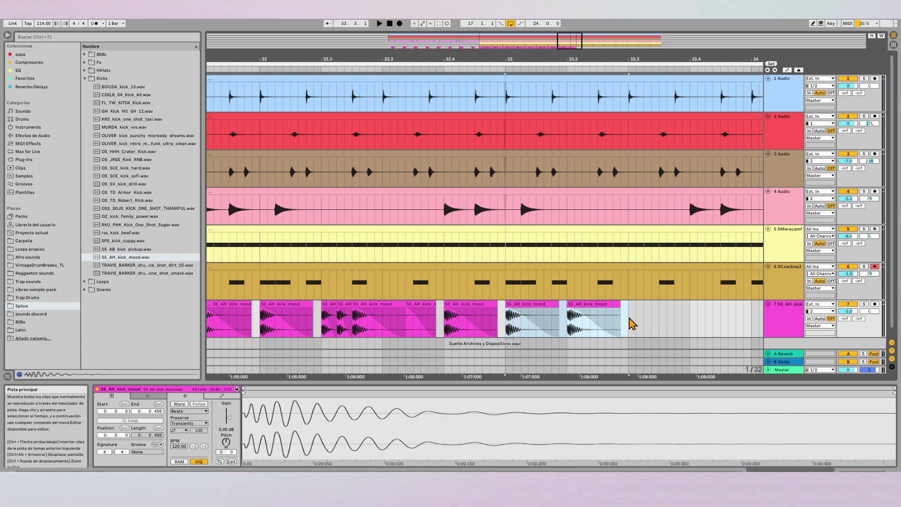
key("ctrl+d")
key("ctrl+d")
key("minus")
key("minus")
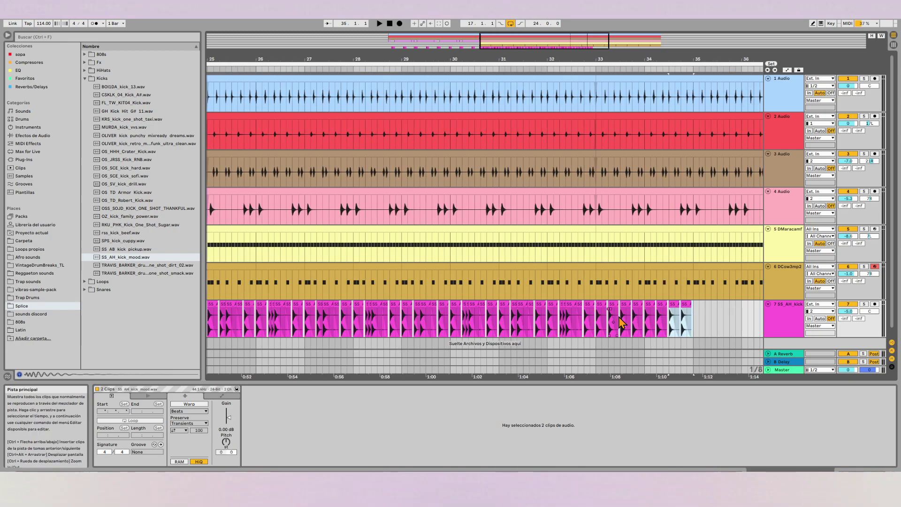
key("minus")
key("minus")
key("ctrl+d")
key("ctrl+d")
Recolor all kick clips from bar 25 to bar 33 yellow to set that section apart.
scroll(520, 324, "up", 5)
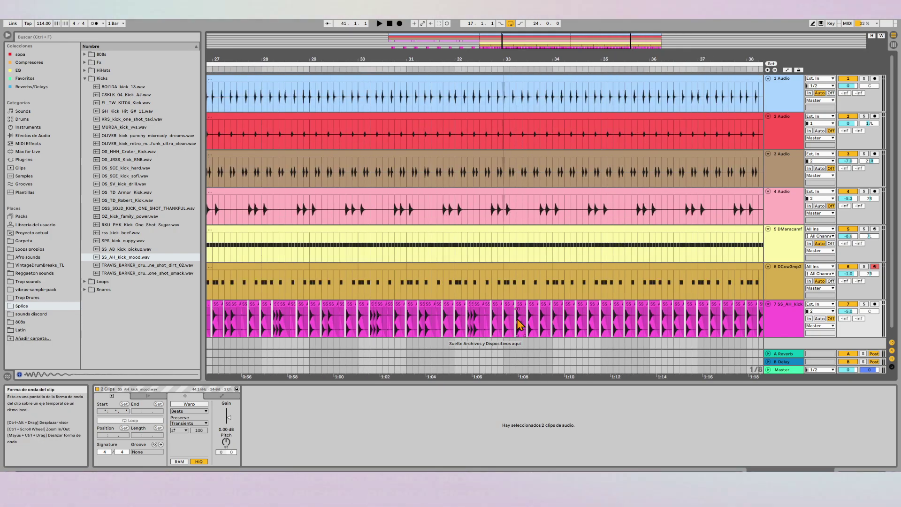
scroll(519, 324, "up", 3)
left_click(472, 304)
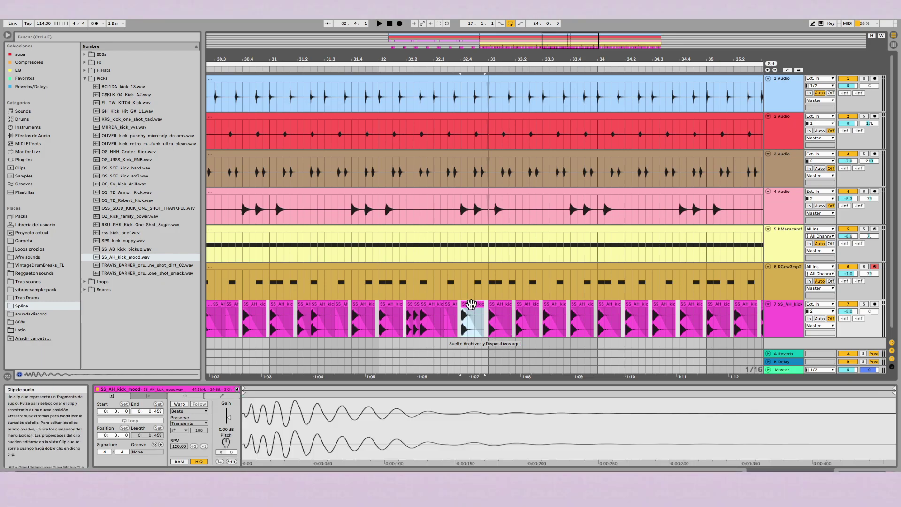
scroll(471, 304, "down", 5)
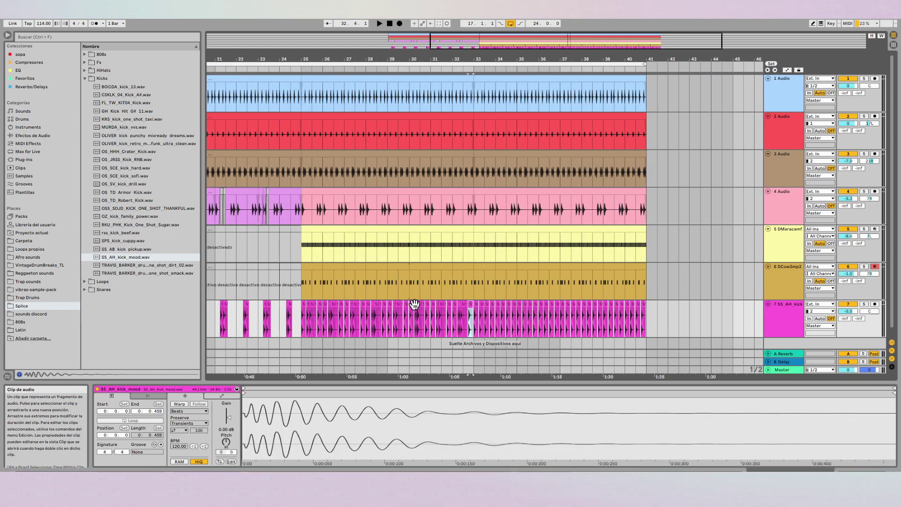
left_click(303, 304, "shift")
right_click(304, 303)
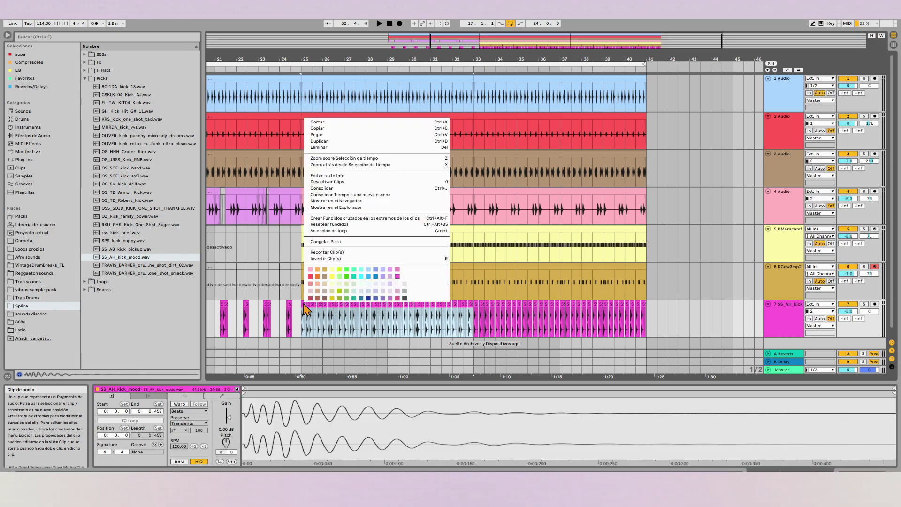
left_click(396, 269)
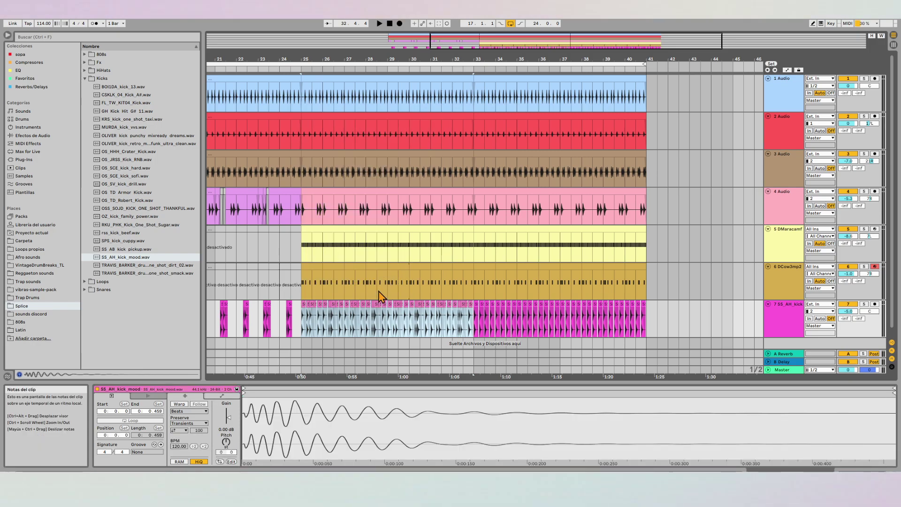
right_click(303, 306)
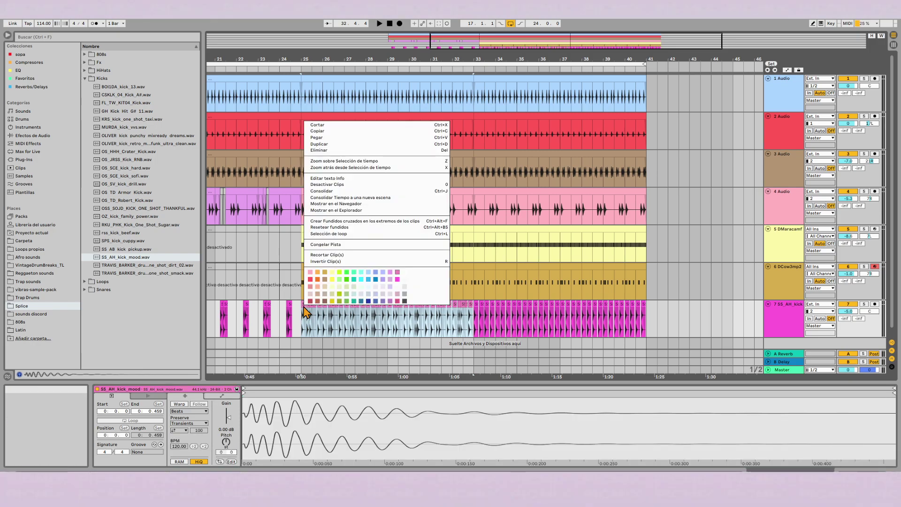
left_click(332, 279)
Play the transition from bar 24 into bar 25 and copy bar 24's last full-length kick to 24.4.1.
left_click(288, 323)
key("space")
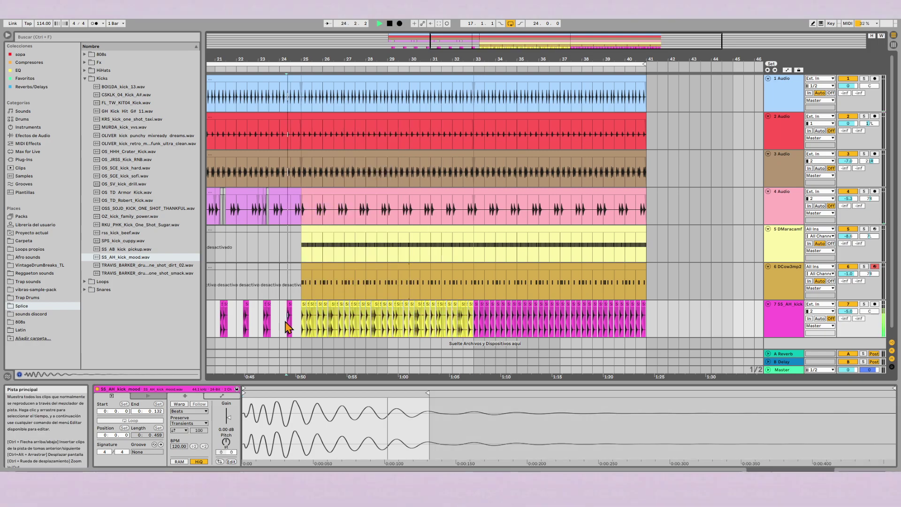
scroll(288, 327, "up", 5)
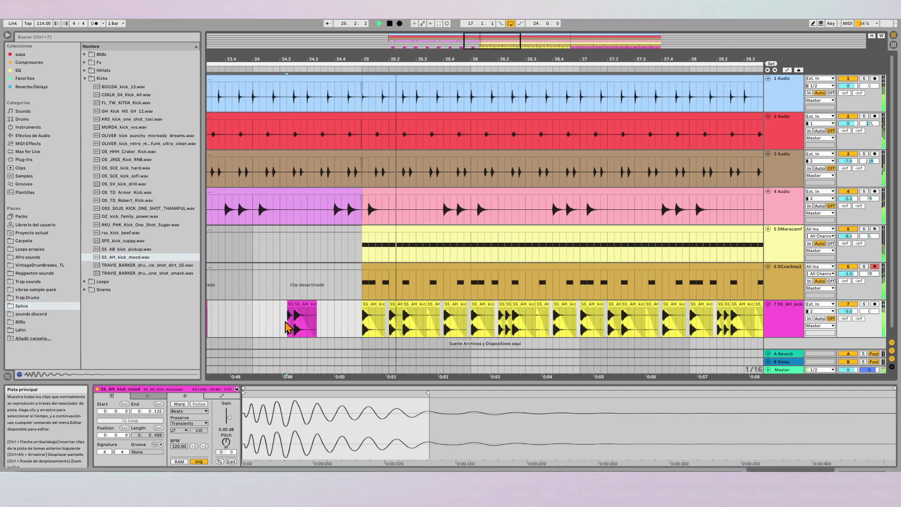
left_click(273, 323)
key("space")
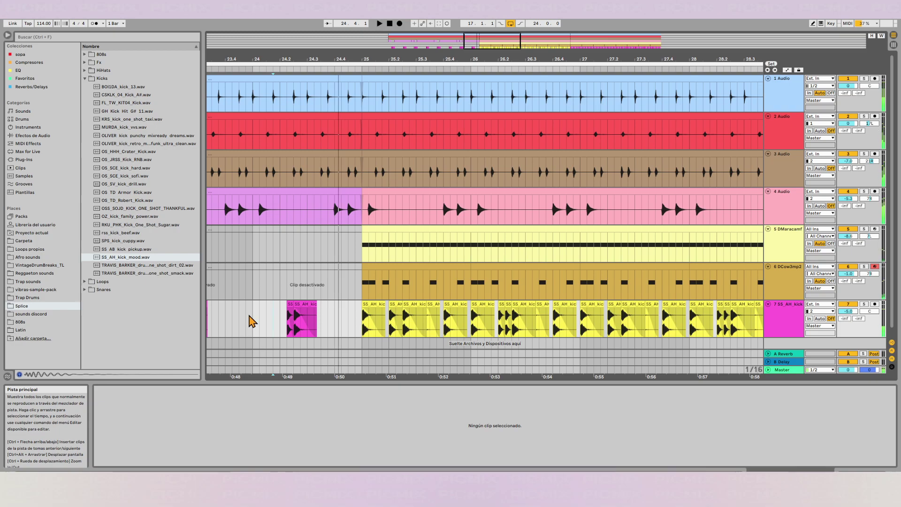
key("space")
left_click(300, 303)
left_click_drag(300, 302, 339, 310)
left_click(252, 319)
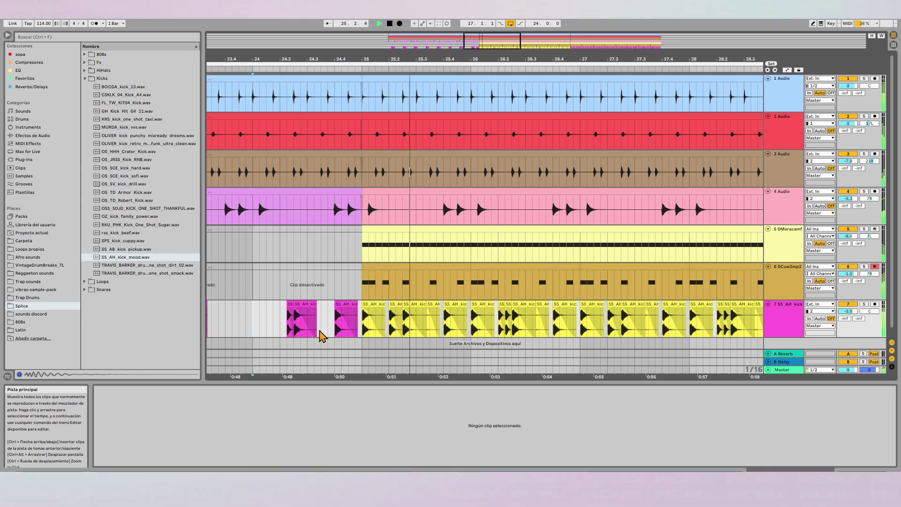
Try the playing loop with the 4 Audio conga clip in bars 25 to 33 deactivated.
scroll(321, 335, "down", 6)
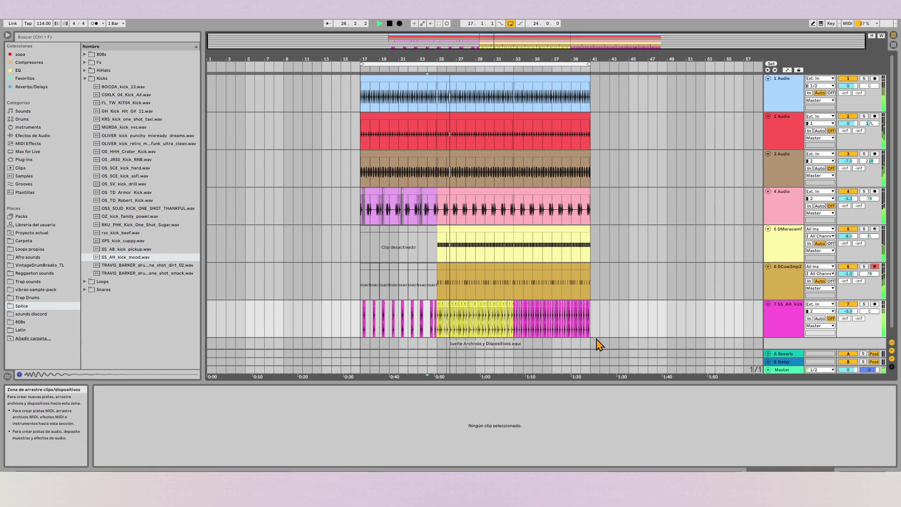
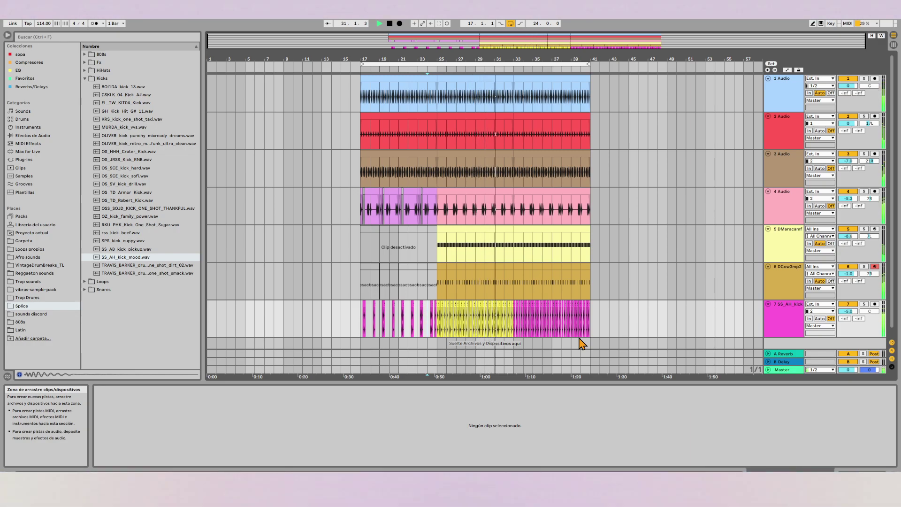
left_click(475, 188)
key("0")
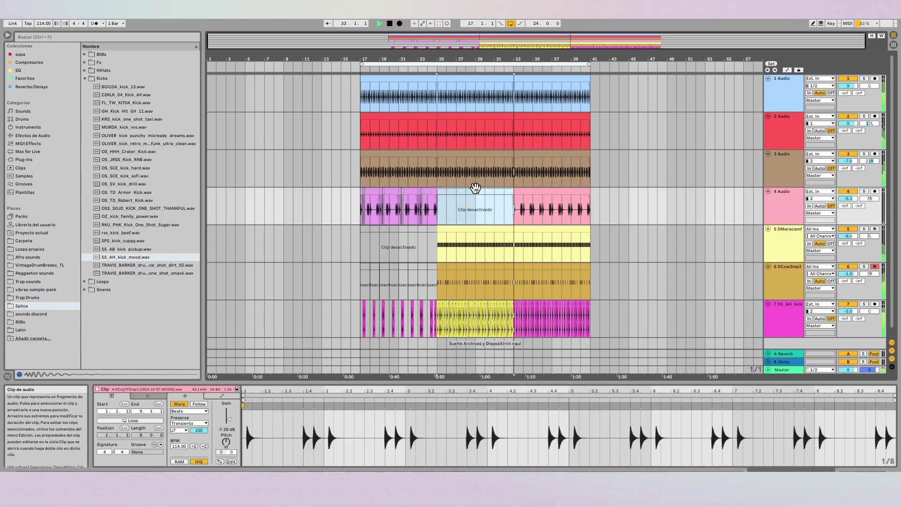
key("0")
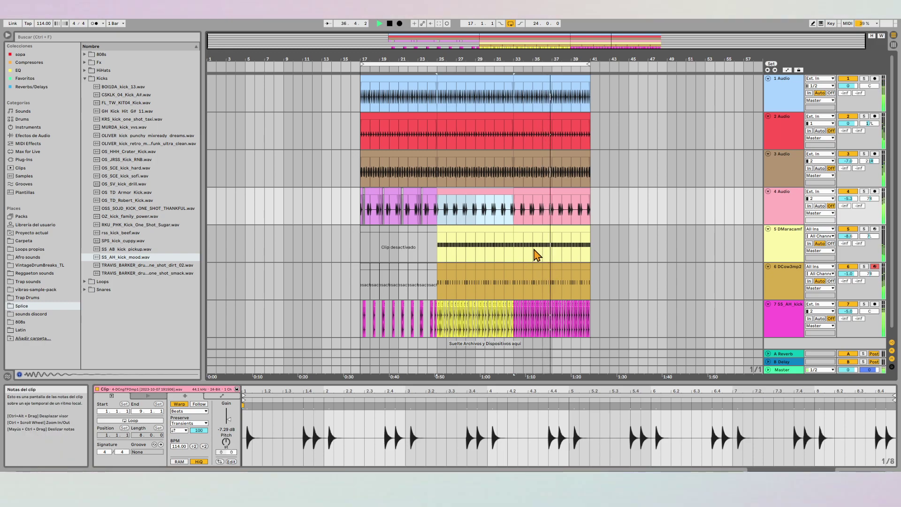
Duplicate the time range from bars 33 to 41 across all tracks, extending the arrangement to bar 49.
key("ctrl+z")
key("ctrl+z")
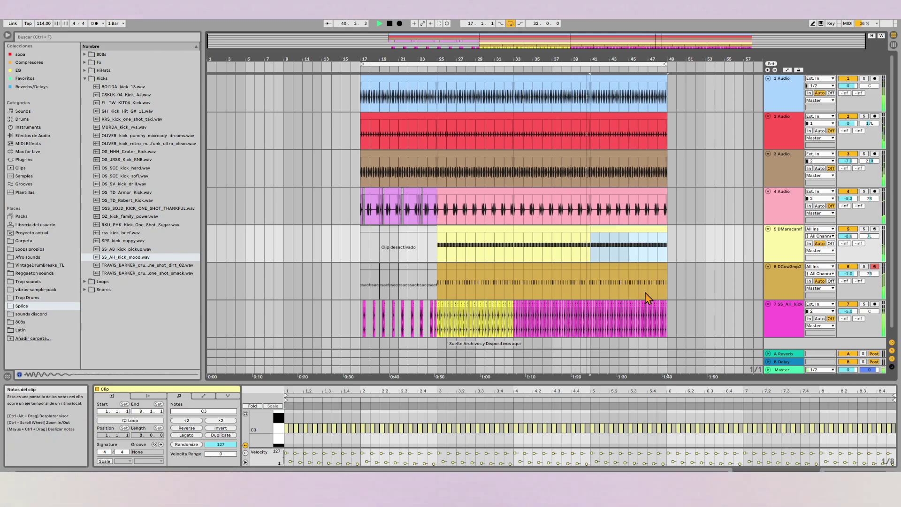
scroll(645, 295, "down", 1)
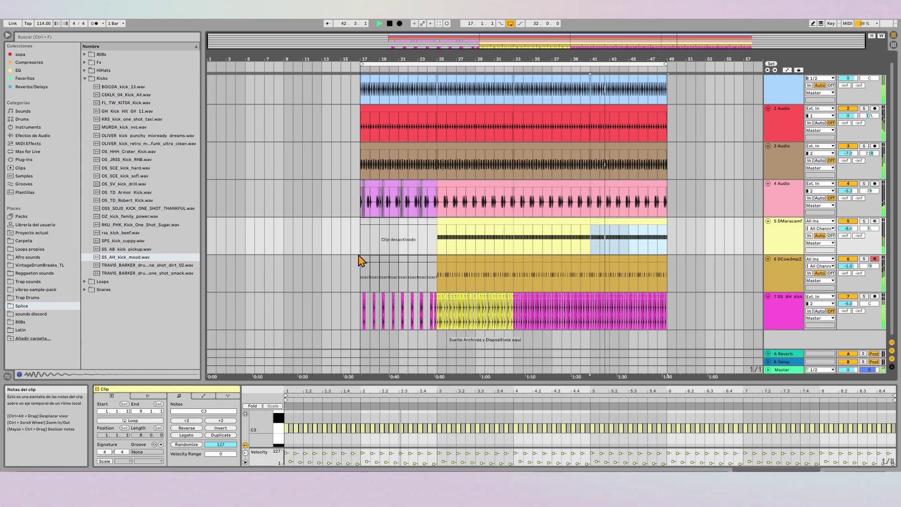
Duplicate the time of bars 17 to 49 across all tracks through bar 81, and likewise duplicate bars 49 to 57.
left_click(372, 108)
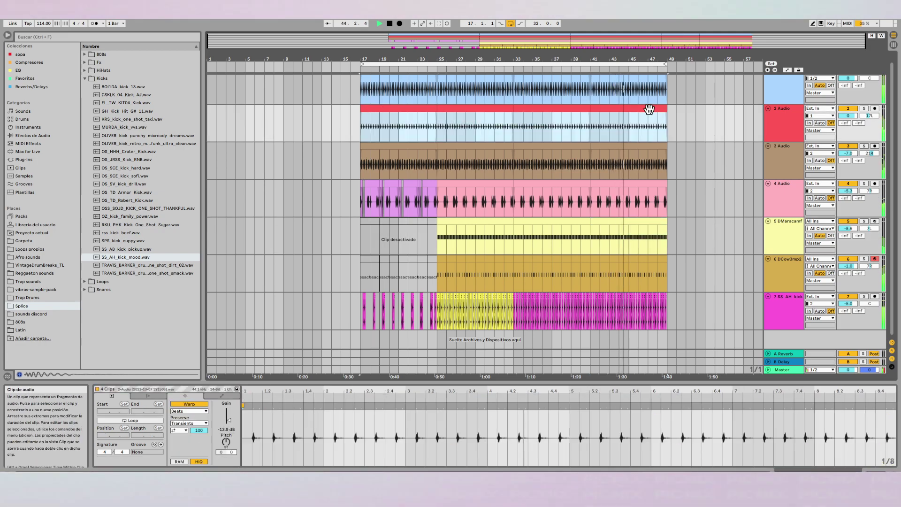
key("ctrl+d")
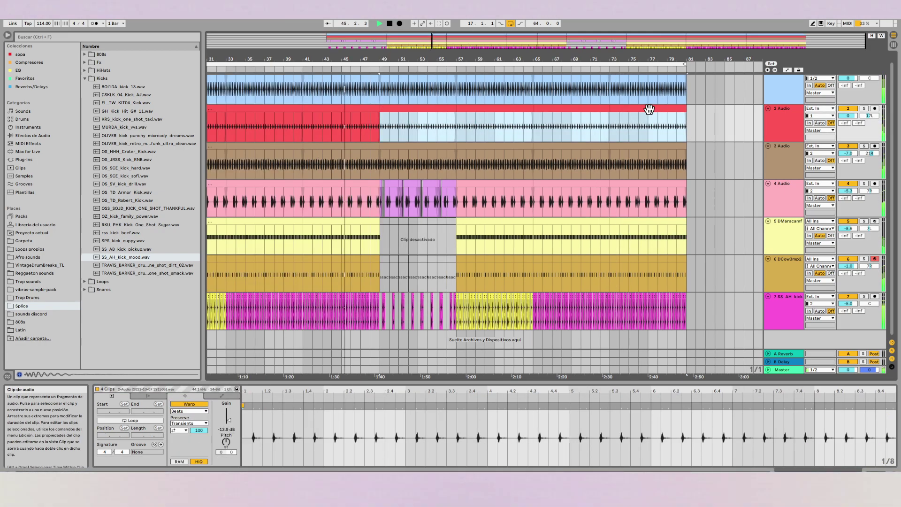
left_click_drag(396, 61, 396, 47)
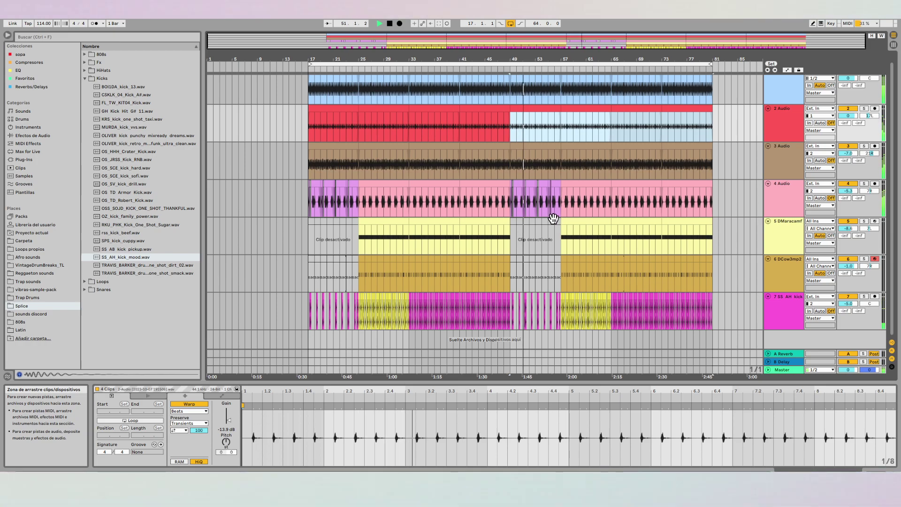
left_click(554, 220)
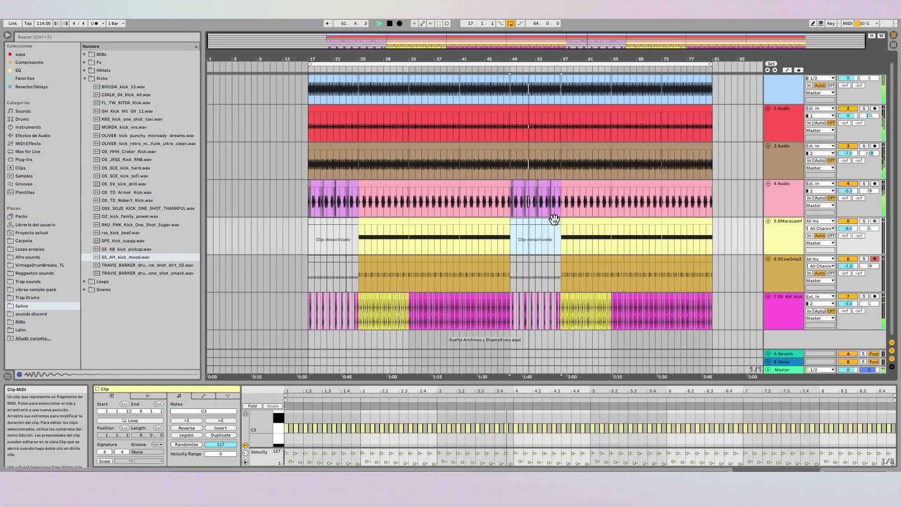
key("ctrl+shift+d")
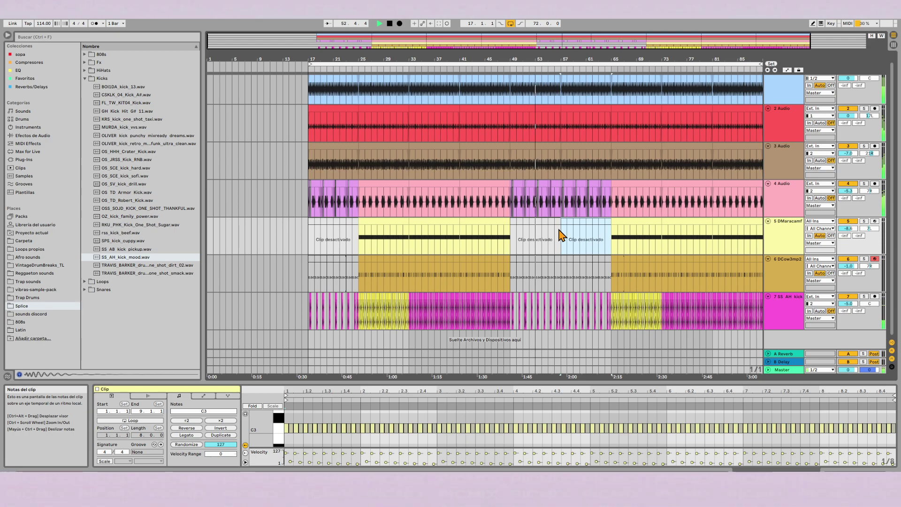
Deactivate the 4 Audio conga clips between bars 49 and 57.
scroll(556, 189, "up", 1)
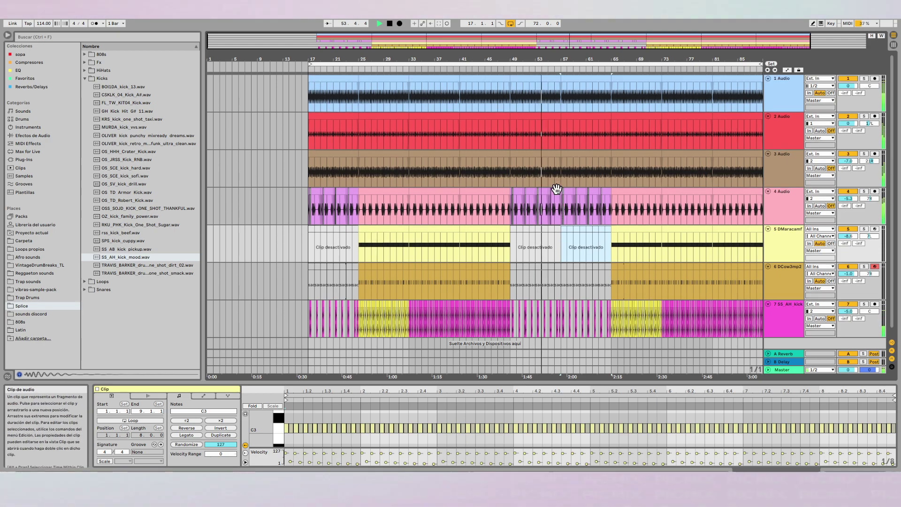
left_click(556, 190)
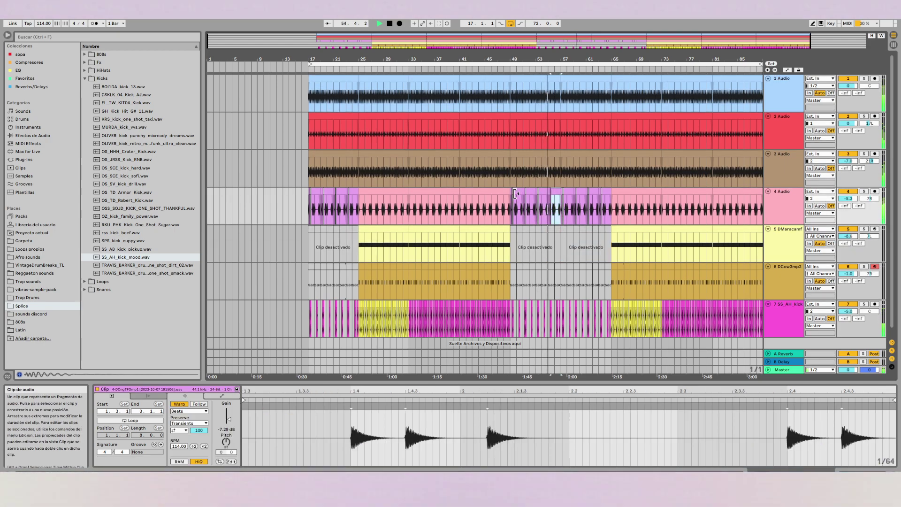
left_click(514, 194, "shift")
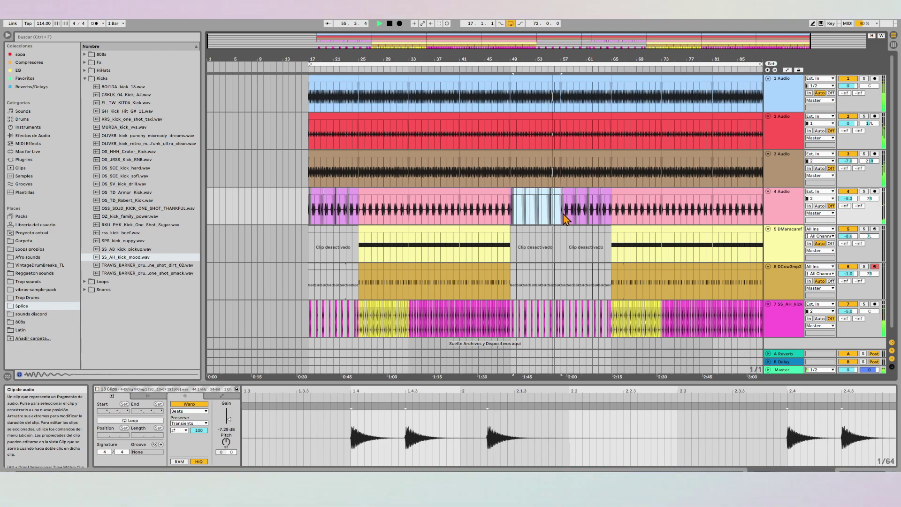
key("z")
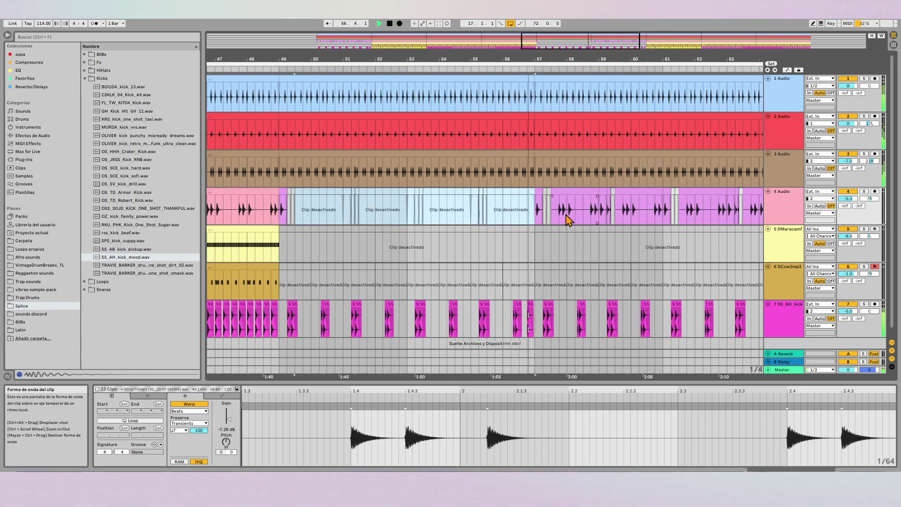
Try reactivating the last 4 Audio conga clip just before bar 57.
left_click(530, 194)
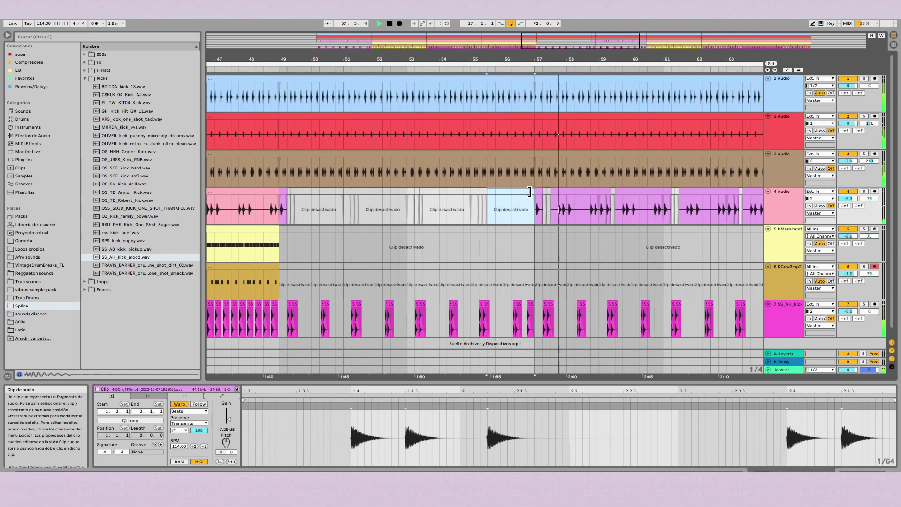
key("0")
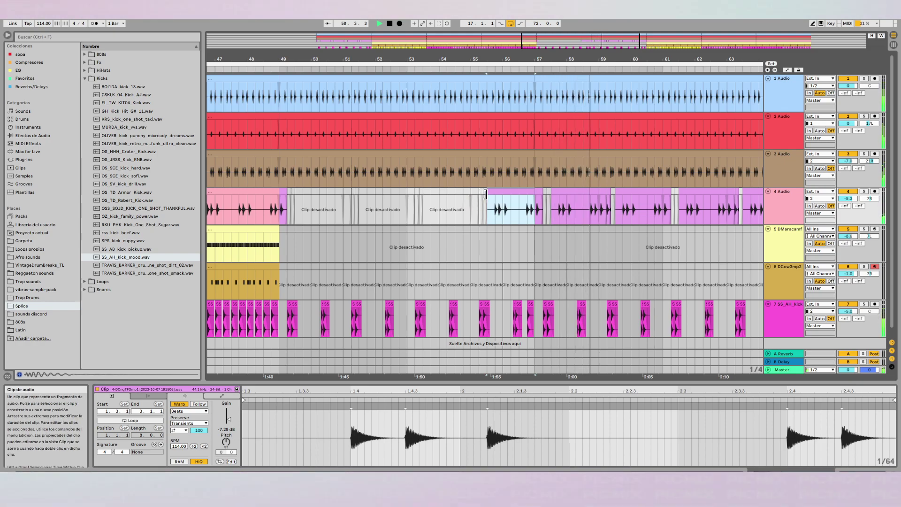
key("ctrl+z")
scroll(509, 216, "down", 5)
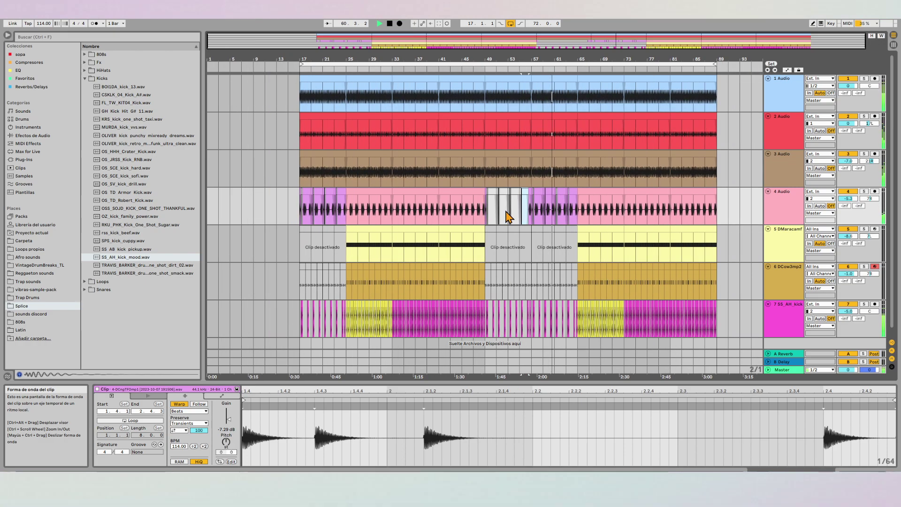
scroll(557, 221, "down", 1)
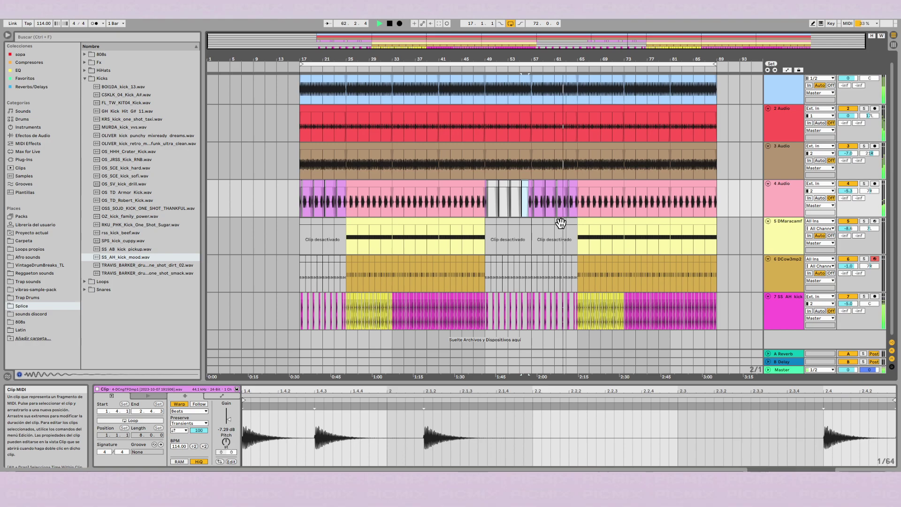
scroll(561, 227, "up", 1)
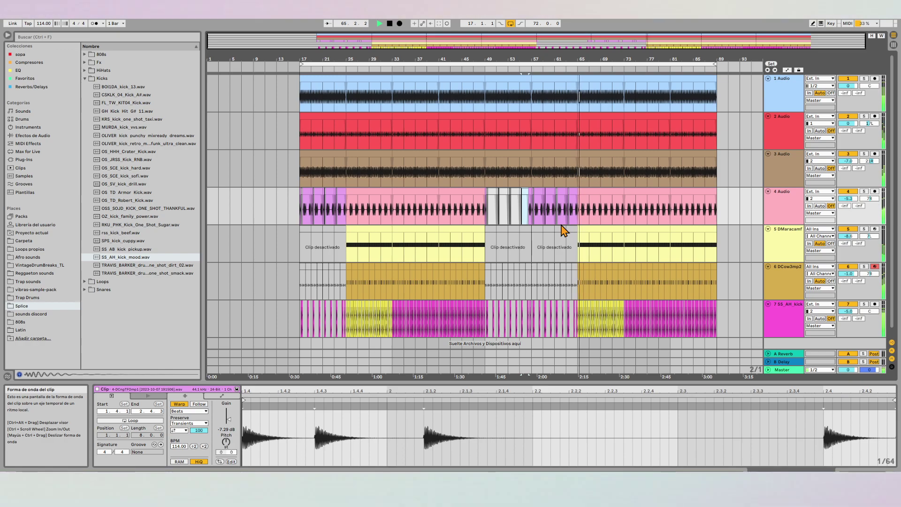
scroll(560, 227, "down", 1)
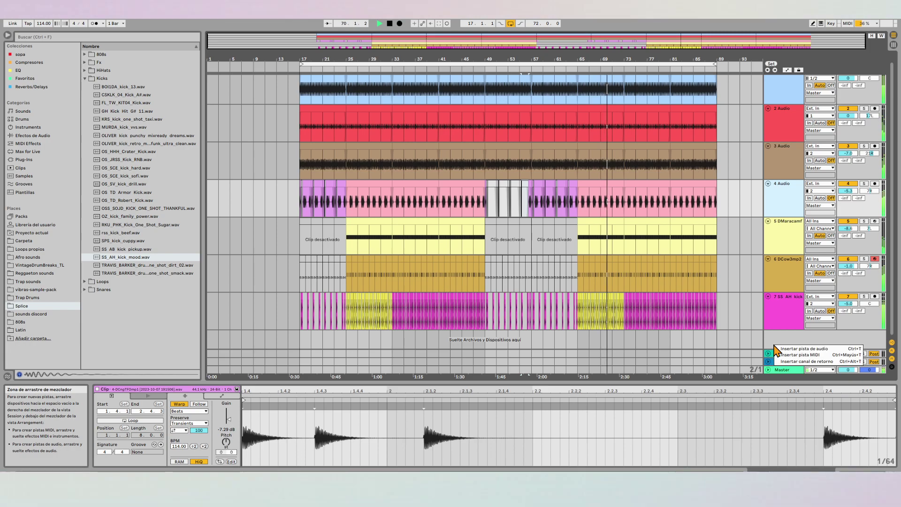
Search the Favoritos collection for "XPAN" and load Xpand!2_x64 onto a new track below the kick track.
left_click(761, 327)
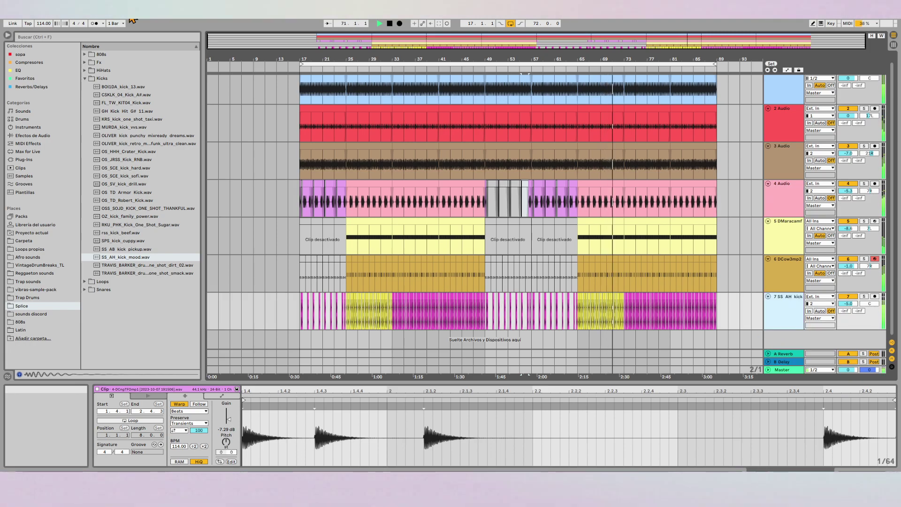
left_click(33, 38)
type("xPAN")
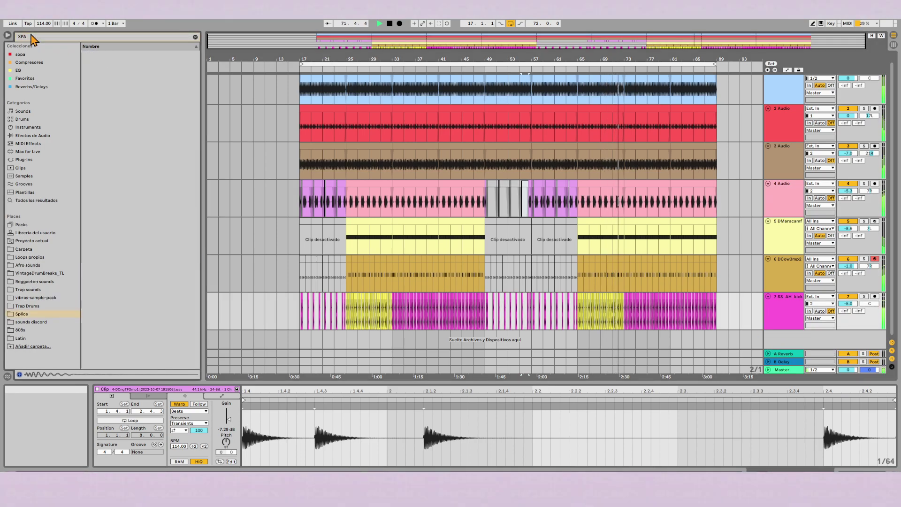
left_click(32, 79)
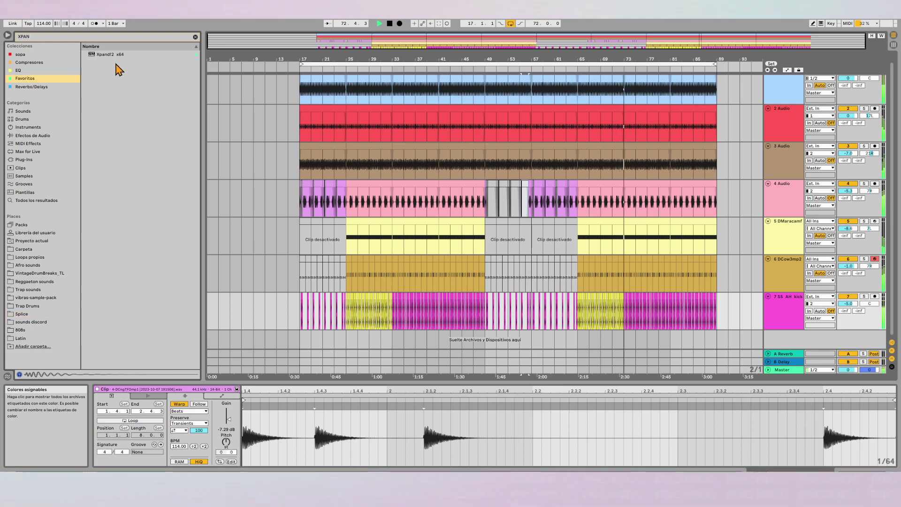
left_click_drag(526, 349, 524, 345)
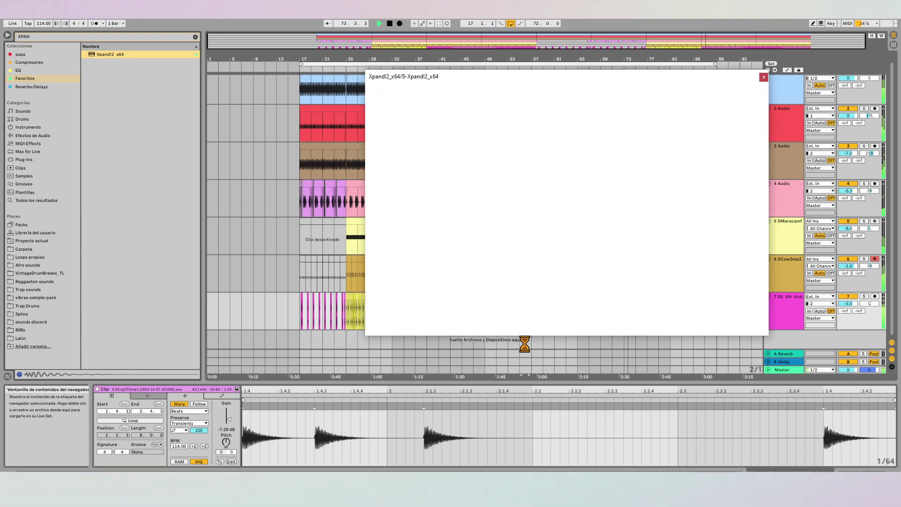
Set Xpand!2 part A to the electric piano Mark 2 Soft Layer+ and part B to Mark 2 Medium Layer+.
left_click(439, 162)
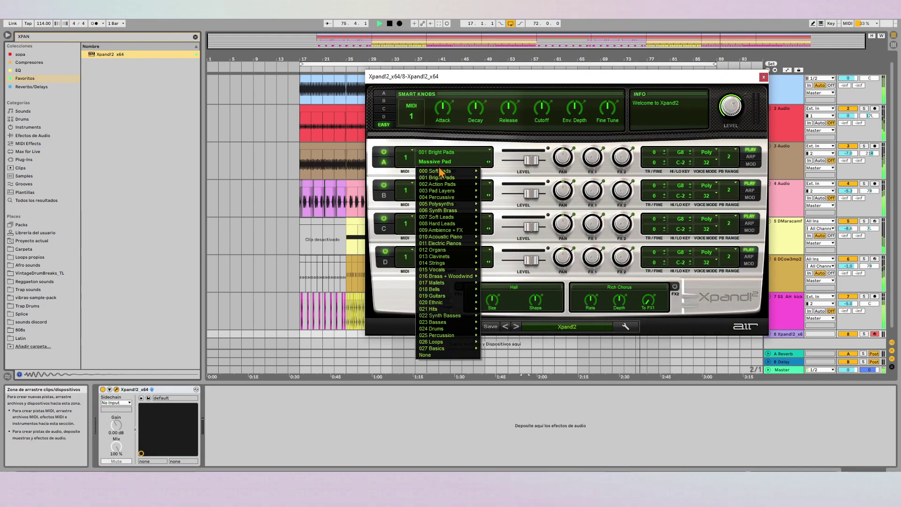
mouse_move(463, 251)
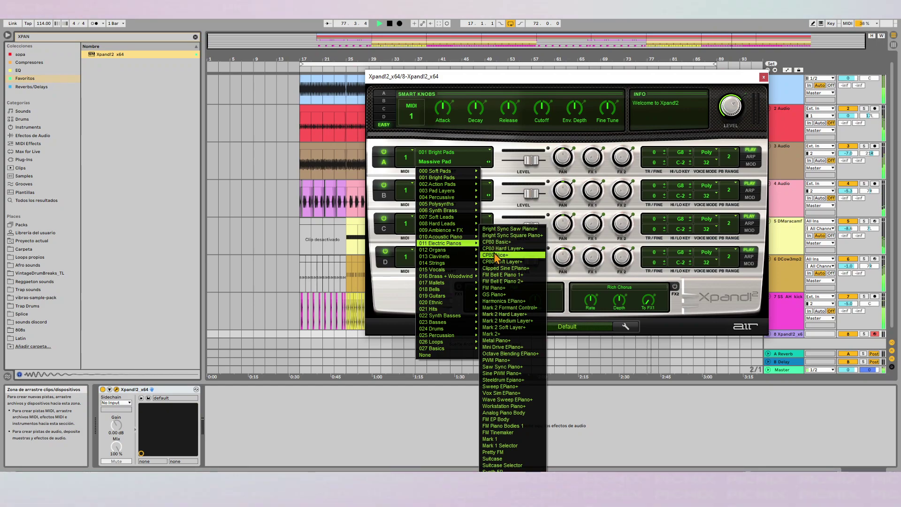
left_click(503, 327)
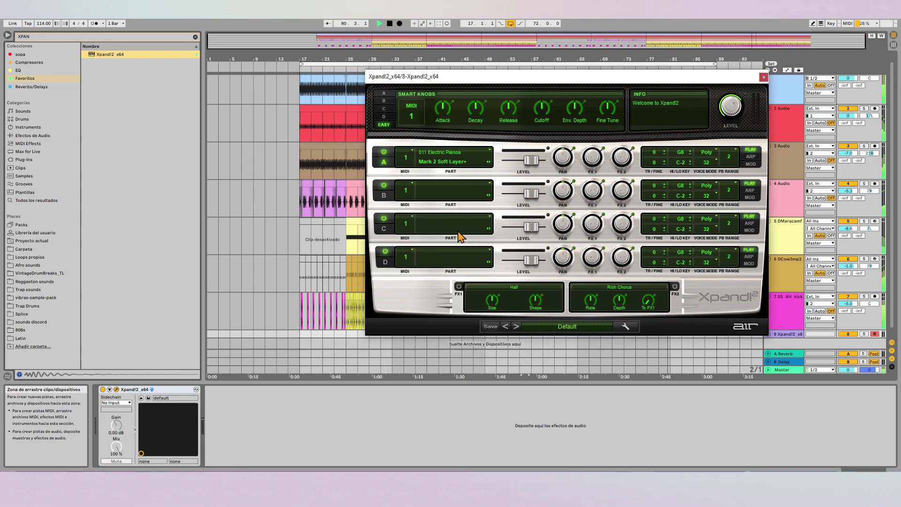
left_click(436, 188)
mouse_move(460, 298)
mouse_move(462, 278)
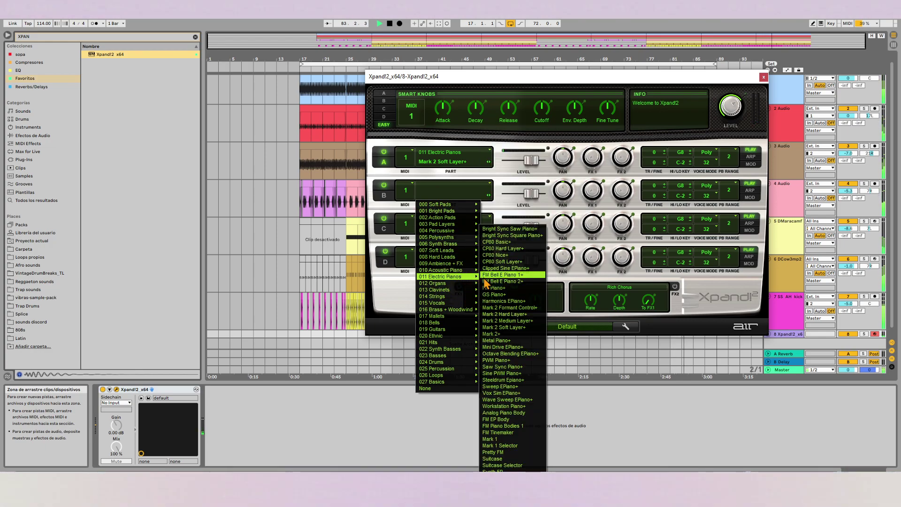
left_click(507, 320)
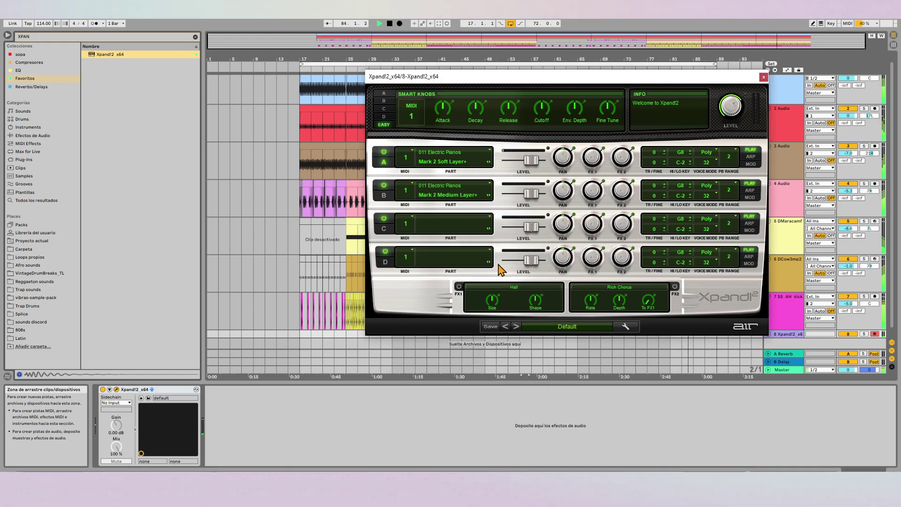
Set Xpand!2 part C to Mark 2 Hard Layer+ and part D to Mark 2 Formant Control+, closing the plug-in window.
left_click(446, 228)
mouse_move(469, 313)
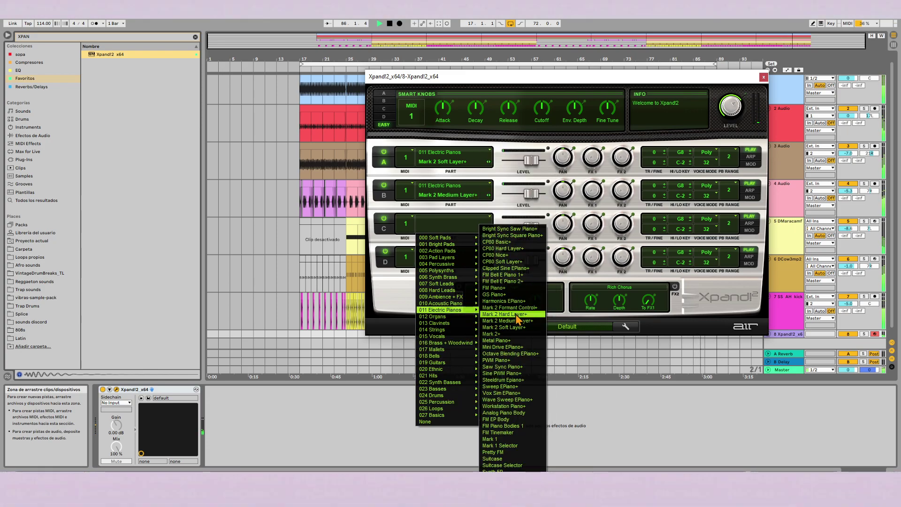
left_click(514, 315)
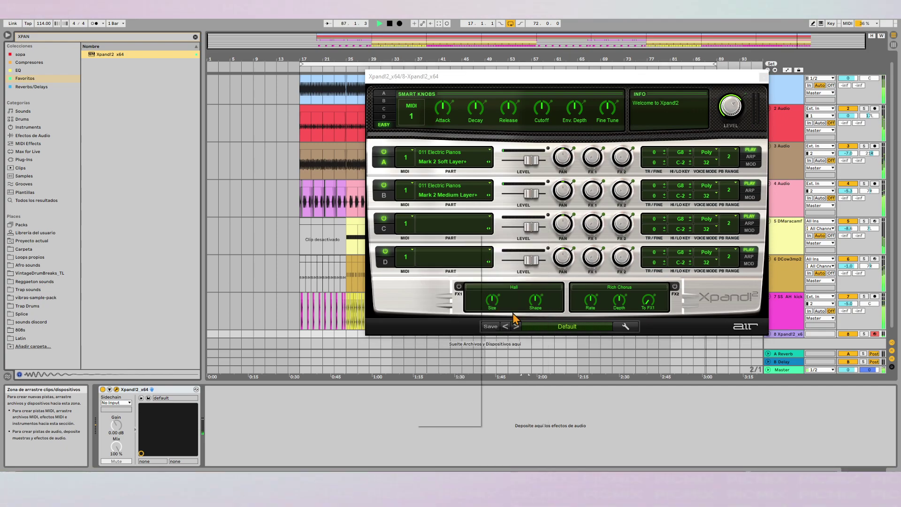
left_click(464, 259)
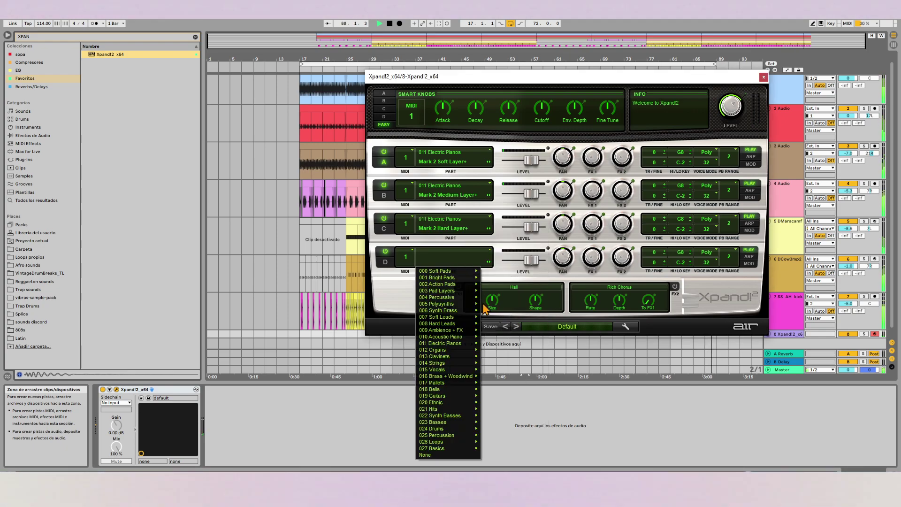
mouse_move(468, 346)
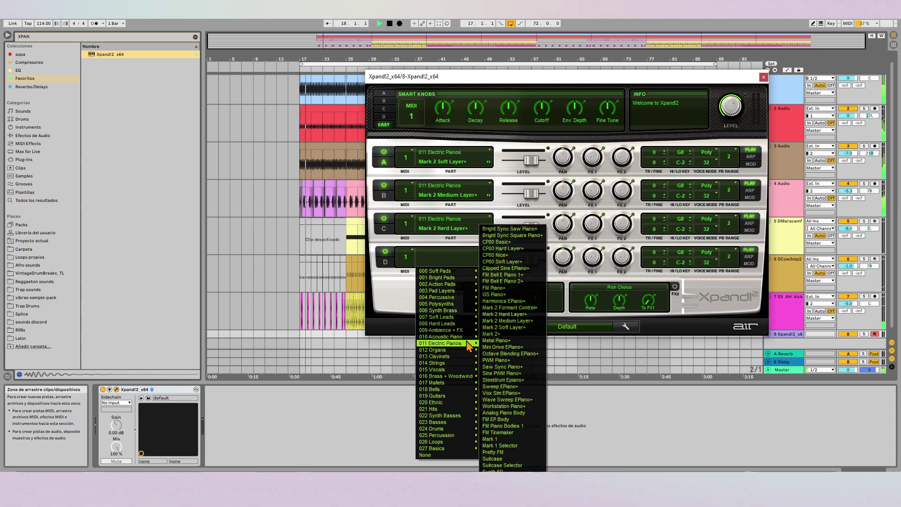
left_click(504, 307)
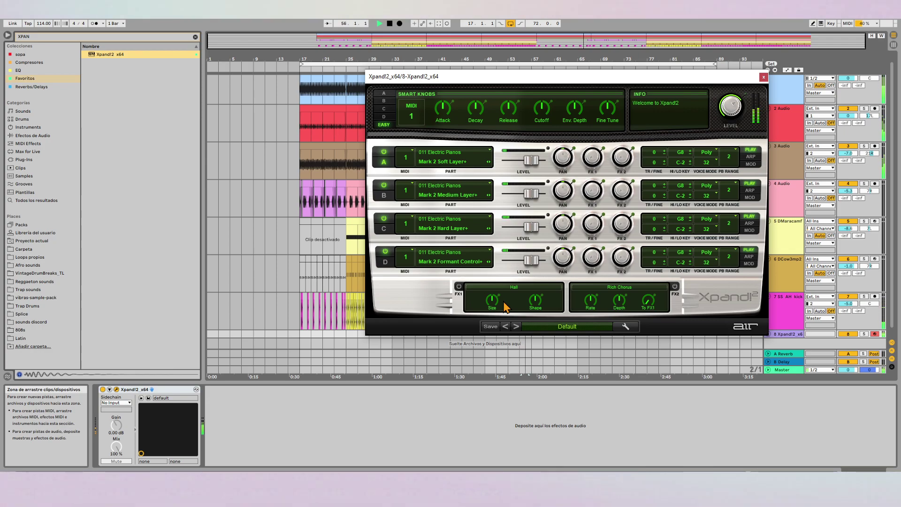
left_click(763, 76)
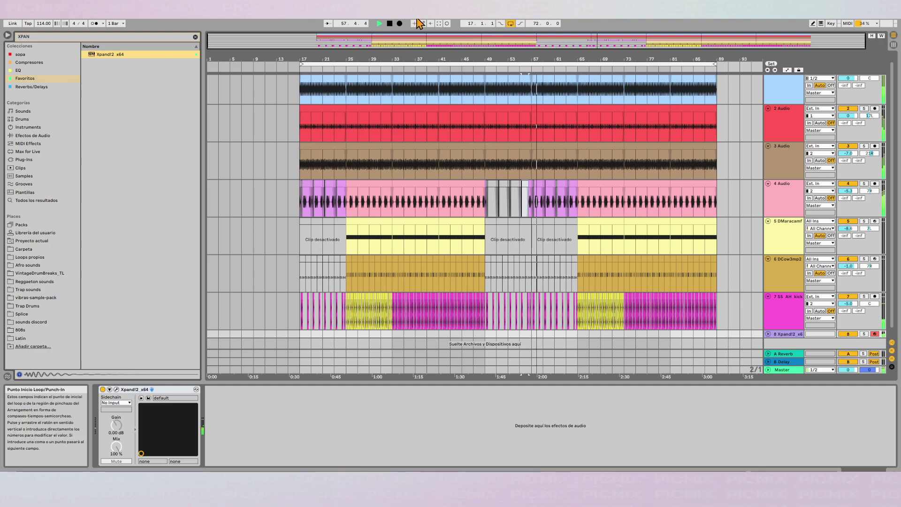
Record an electric piano take on the Xpand!2 track from about bar 58 to bar 86 and unfold the track.
left_click(399, 23)
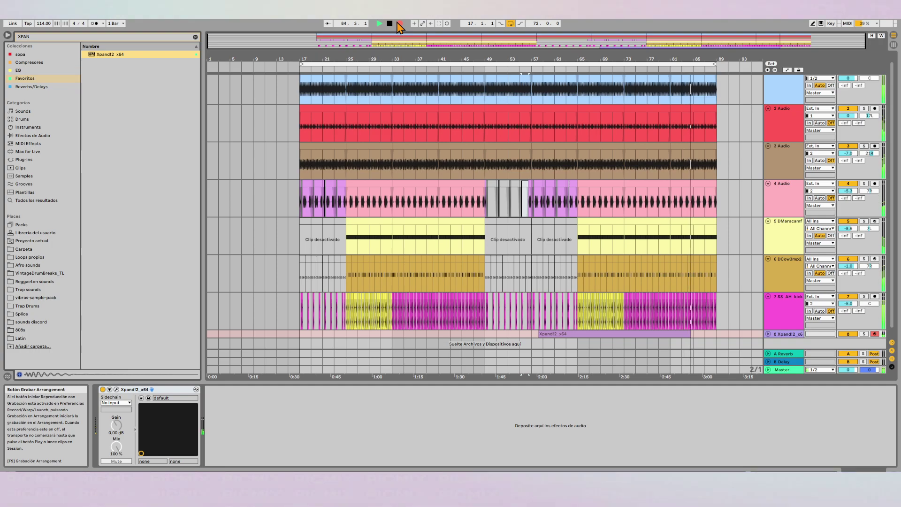
scroll(685, 314, "down", 1)
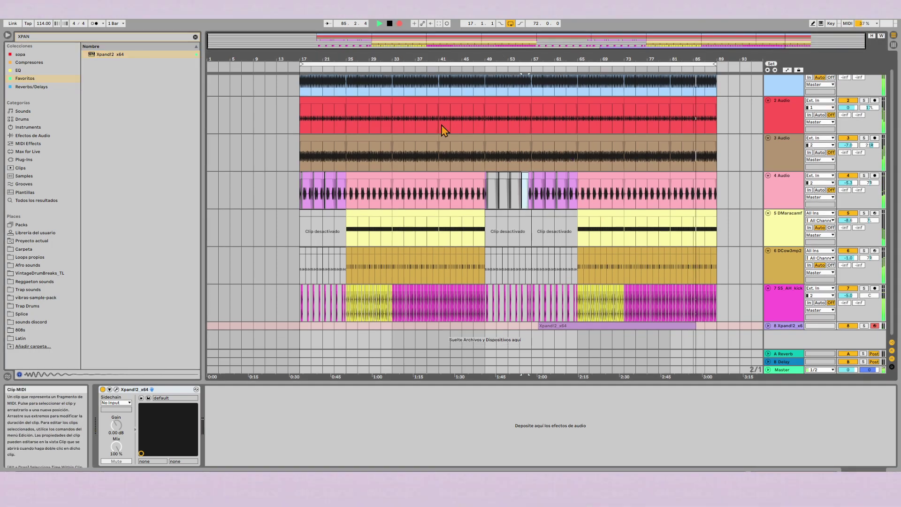
left_click(399, 23)
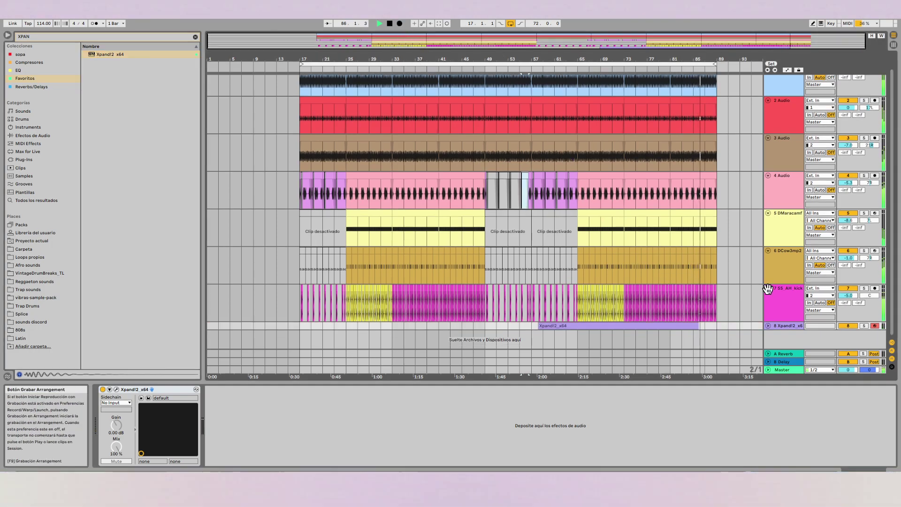
left_click(768, 326)
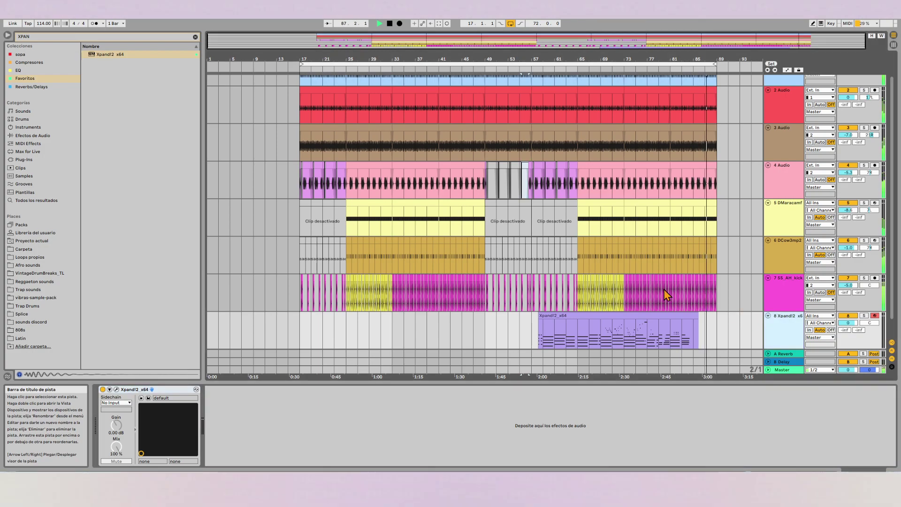
scroll(663, 290, "down", 2)
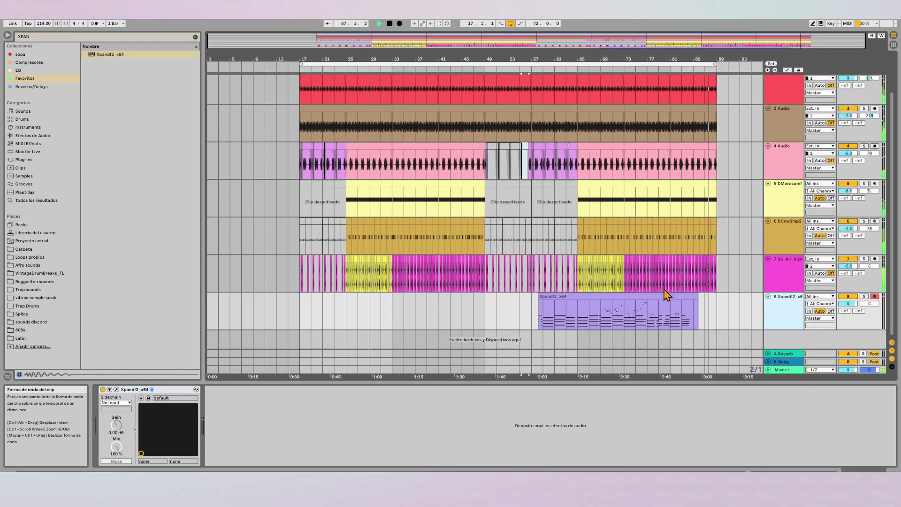
Split out bars 69 to 73 of the recorded Xpand!2 clip and duplicate that section four times up to bar 89.
left_click(580, 321)
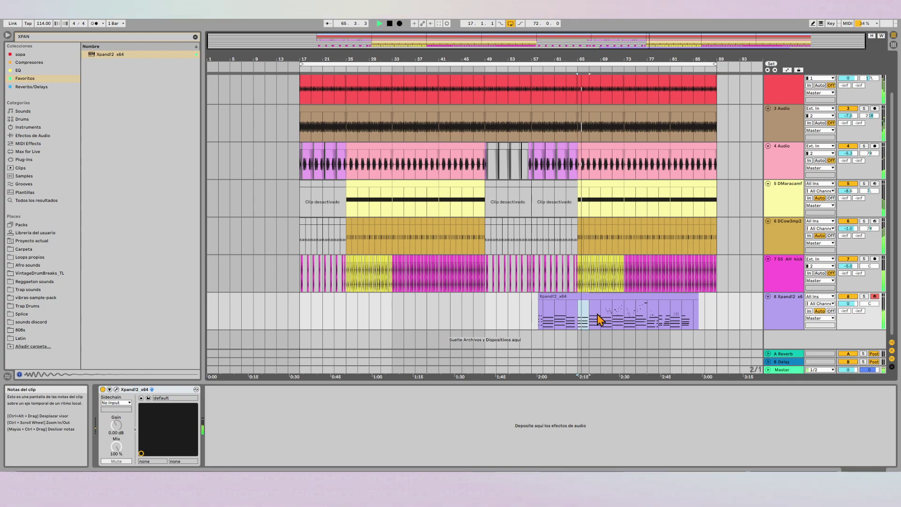
left_click_drag(624, 320, 602, 320)
key("ctrl+e")
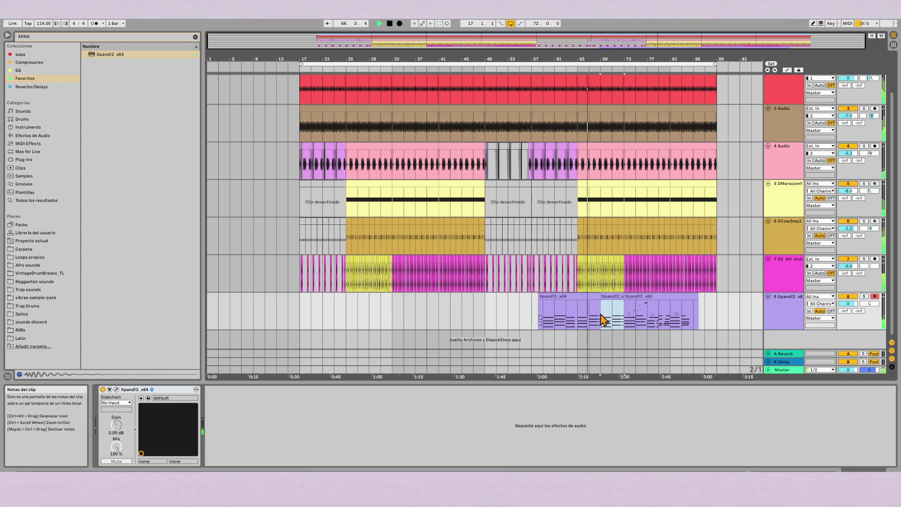
key("ctrl+d")
key("ctrl+d")
key("ctrl+d")
key("ctrl+d")
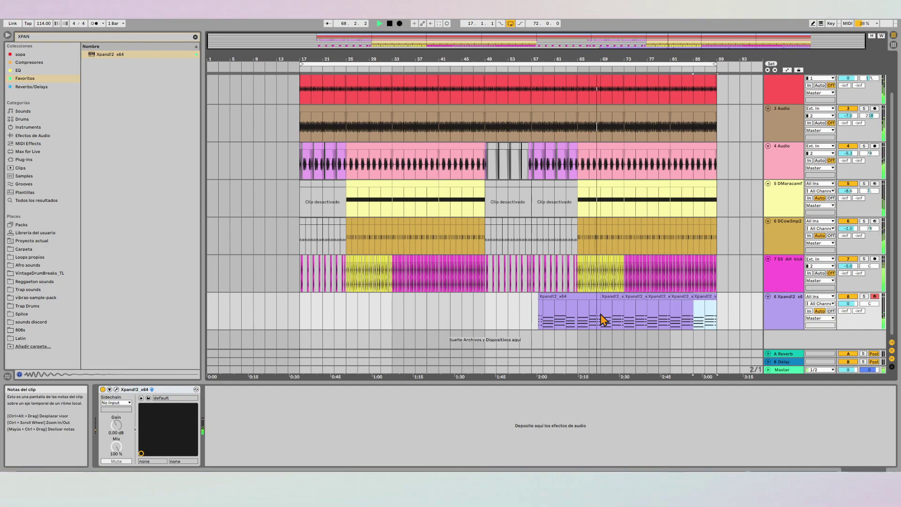
Delete all the recorded Xpand!2 clips between bars 57 and 89 and return the playback position to bar 17.
left_click(578, 306)
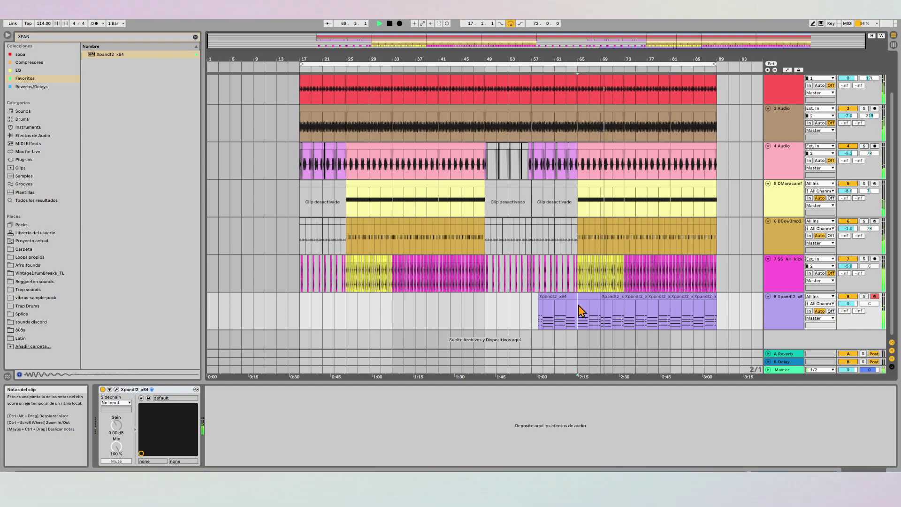
left_click_drag(718, 308, 532, 311)
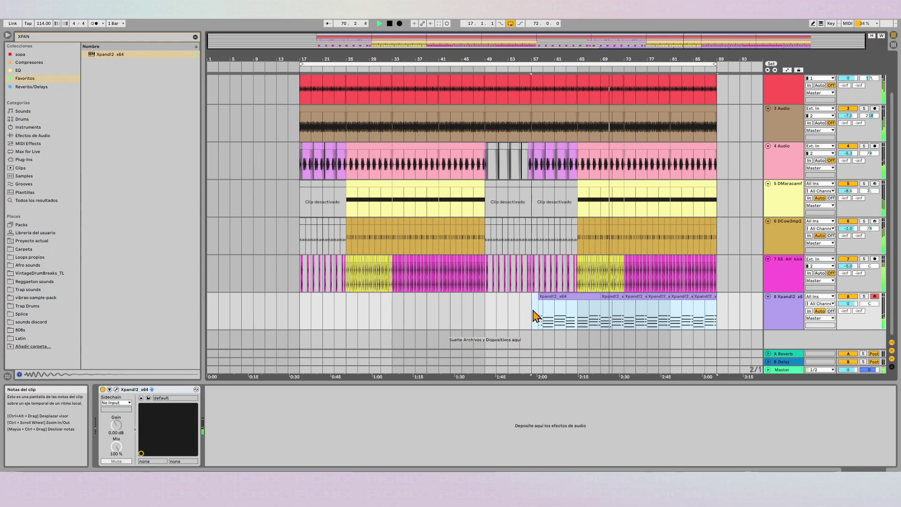
key("Delete")
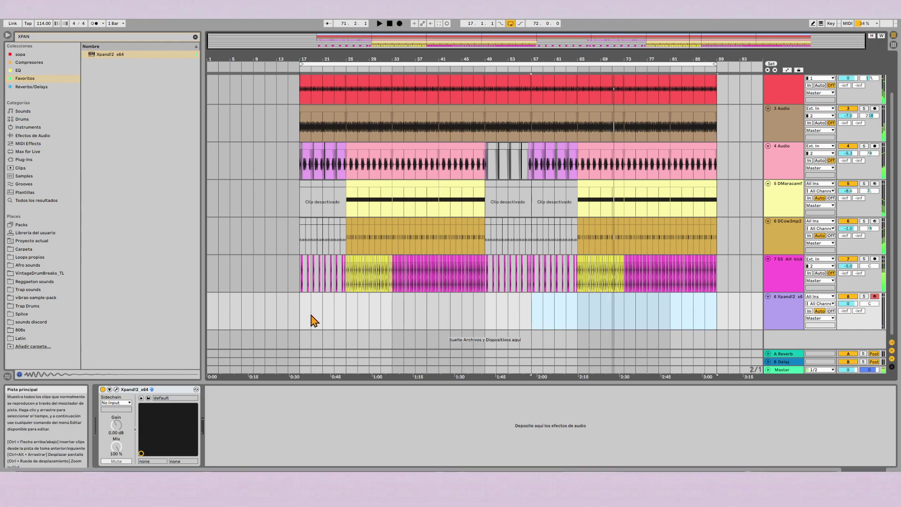
left_click(297, 319)
key("space")
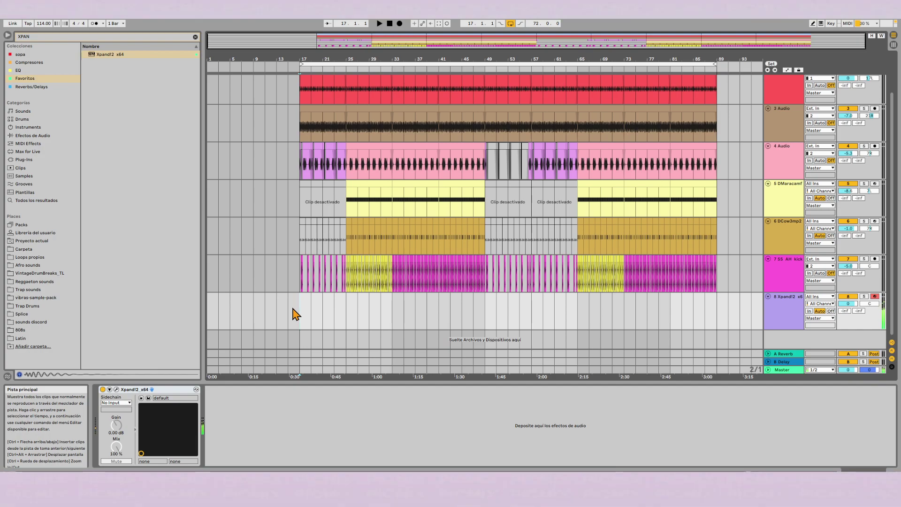
Play the opening section and deactivate the kick clips on track 7 from bar 17 through bar 19.
key("space")
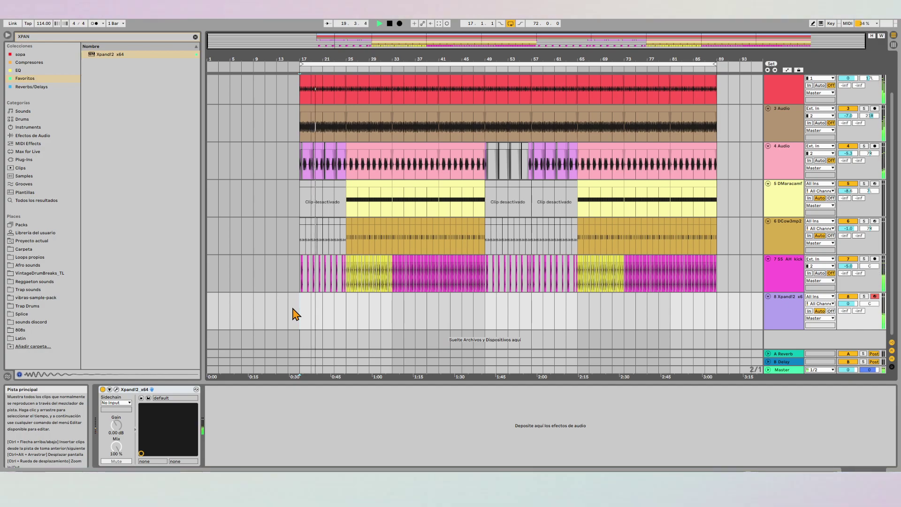
left_click_drag(316, 59, 315, 155)
key("space")
left_click_drag(340, 281, 235, 286)
key("0")
key("space")
Deactivate the conga clips on the 4 Audio track from the start of bar 17 to the start of bar 19.
left_click(268, 169)
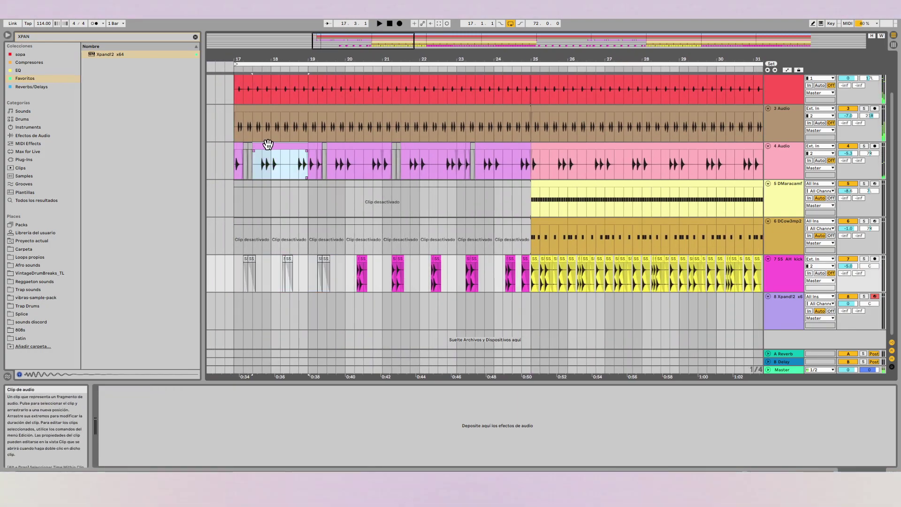
key("space")
left_click_drag(261, 148, 308, 155)
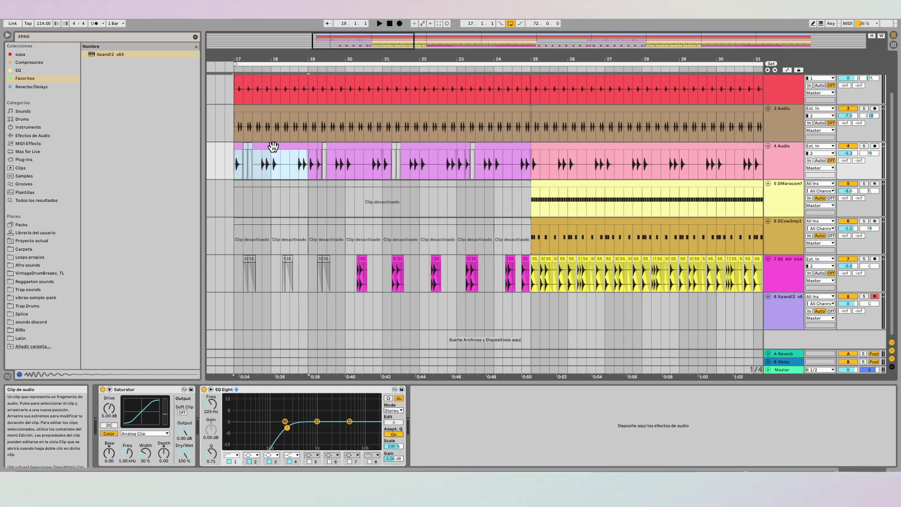
key("0")
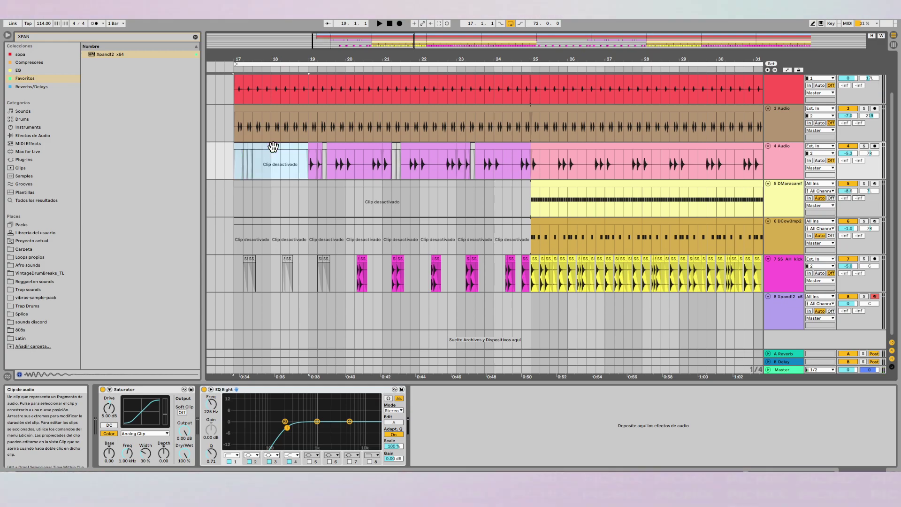
Reactivate the pair of kick clips in bar 19 and play the section from there.
left_click(321, 258)
left_click(327, 259)
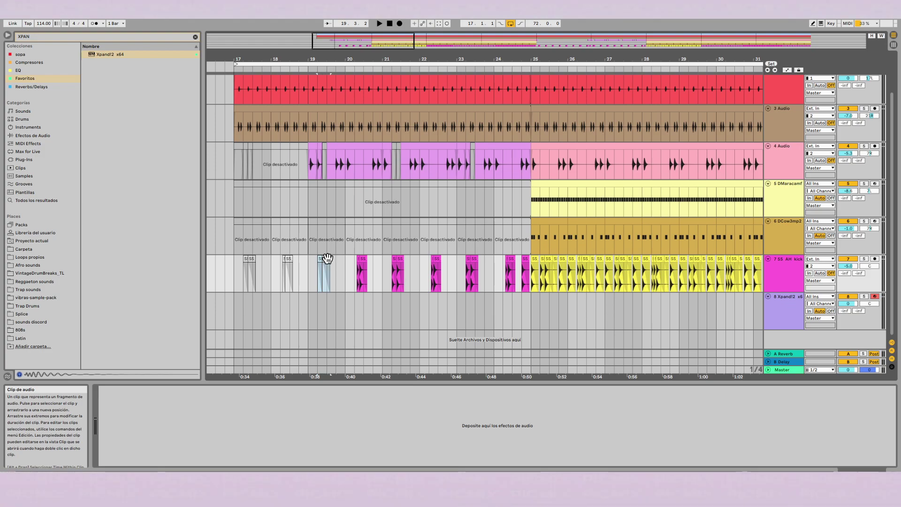
key("0")
key("space")
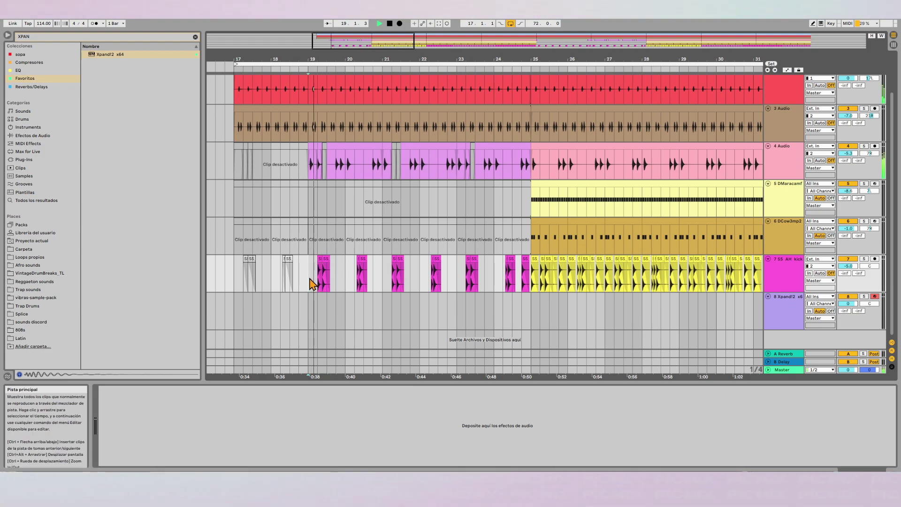
Audition the intro from bar 17 and record a new electric piano take on the Xpand!2 track to just past bar 25.
left_click(233, 282)
key("space")
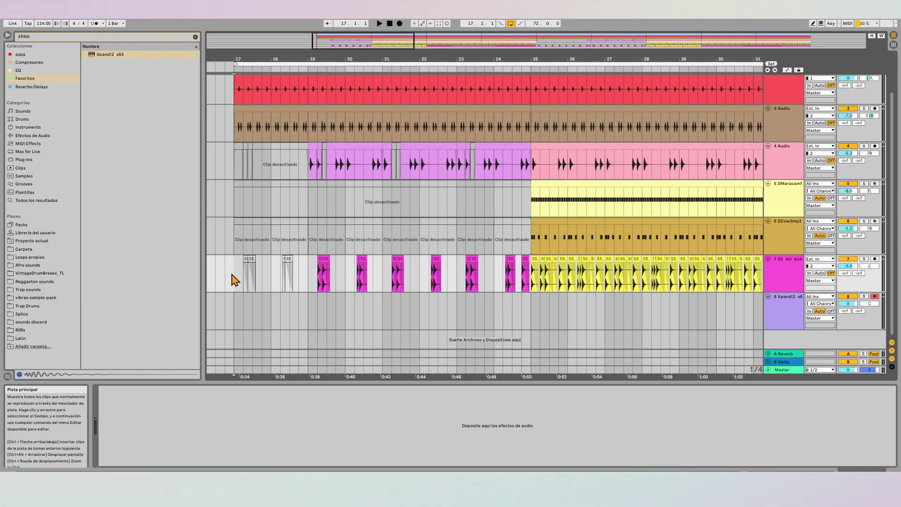
key("space")
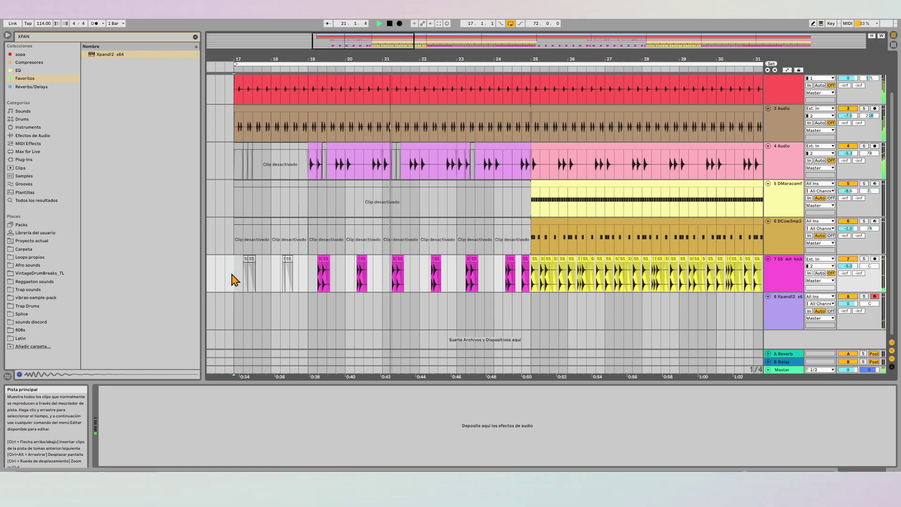
key("space")
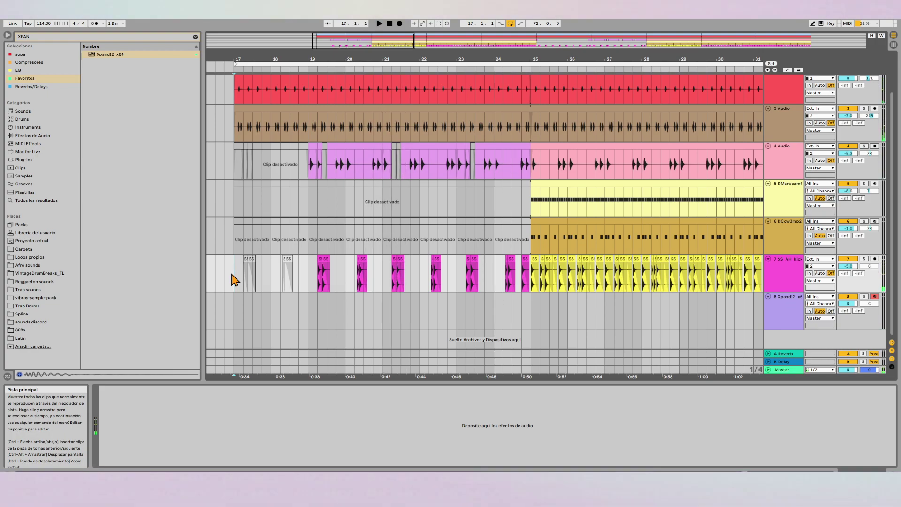
left_click(400, 23)
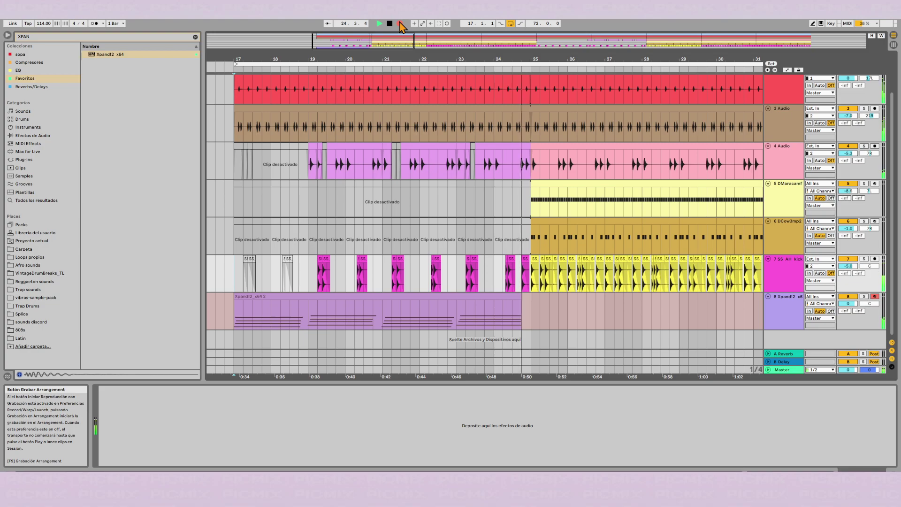
key("space")
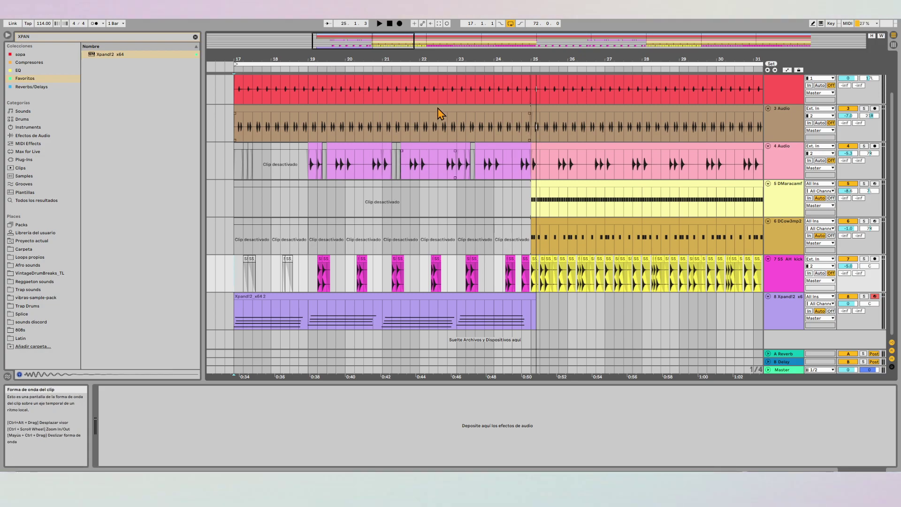
Trim the new Xpand!2 clip so it spans exactly bars 17 to 25.
left_click_drag(535, 298, 530, 298)
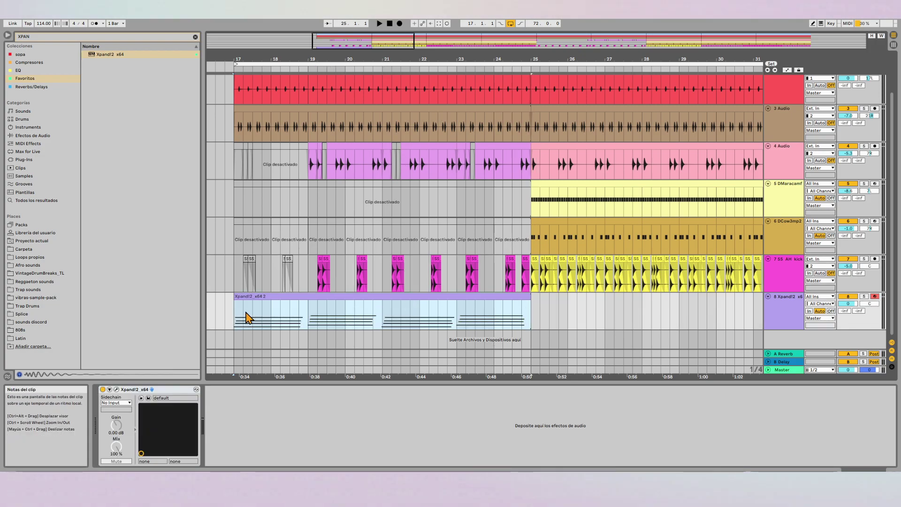
left_click(238, 297)
left_click(237, 298)
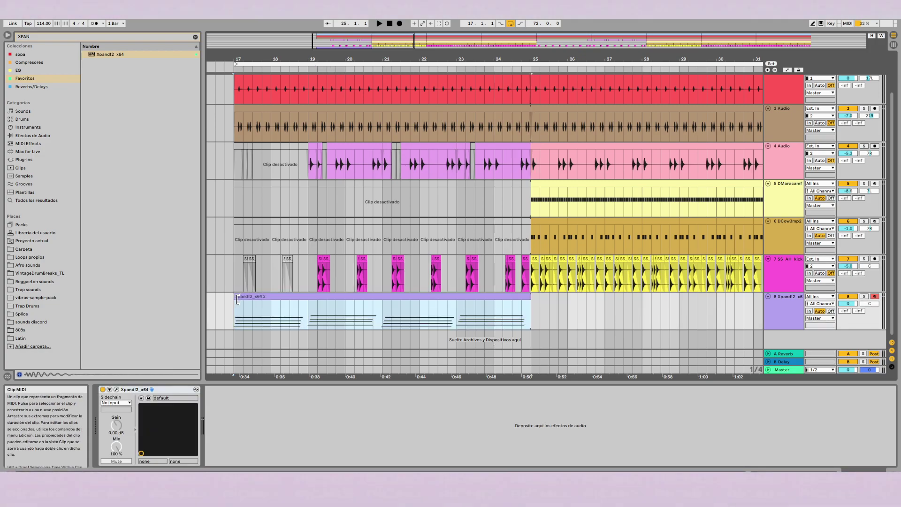
left_click_drag(228, 299, 234, 298)
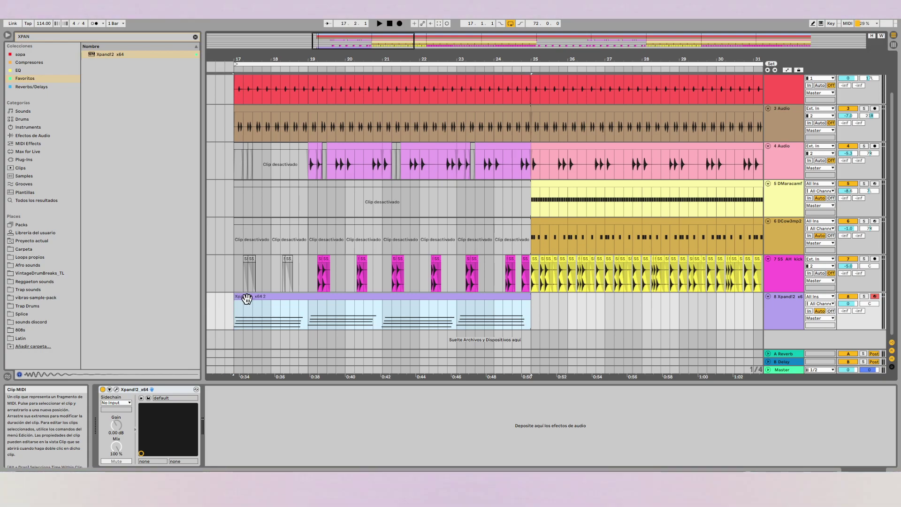
Solo the Xpand!2 track, play it from bar 17 and open the recorded clip's notes.
key("s")
key("space")
double_click(247, 297)
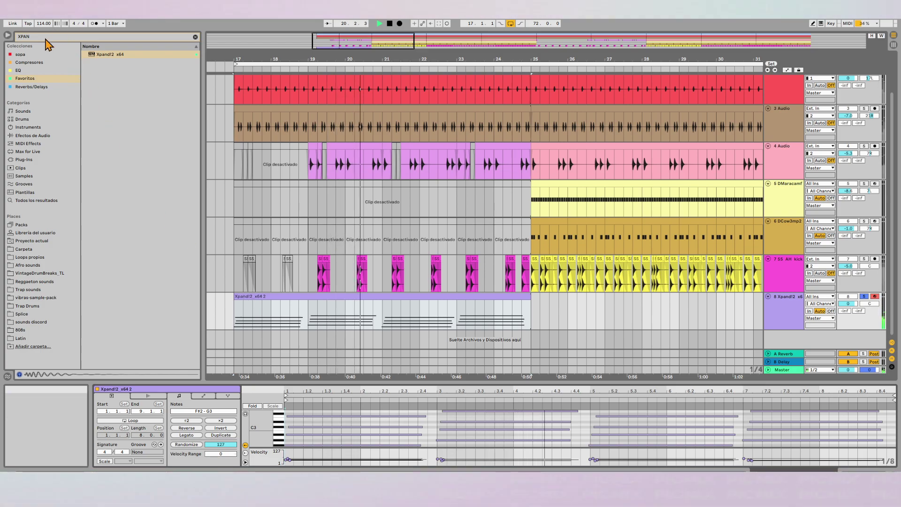
Search the browser for "NL" and add NLS Buss Stereo to the Xpand!2 track.
key("ctrl+f")
type("NL")
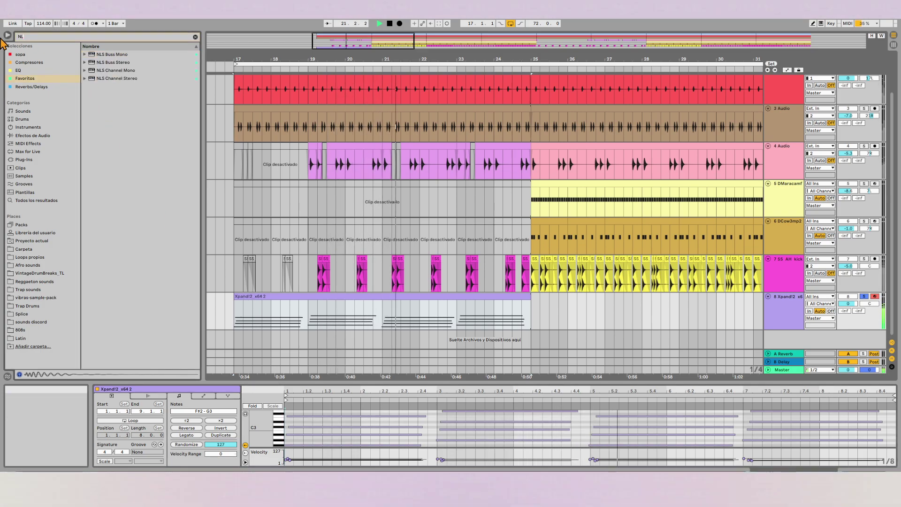
left_click(113, 63)
left_click_drag(309, 309, 311, 315)
Raise the NLS Buss Drive to above 6 with the Spike studio mode and close the plug-in window.
left_click_drag(294, 225, 312, 228)
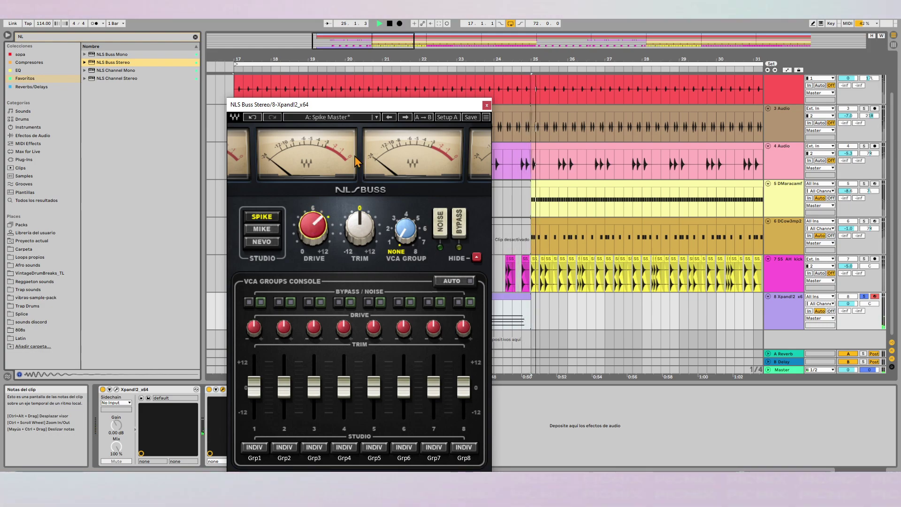
left_click_drag(368, 104, 427, 24)
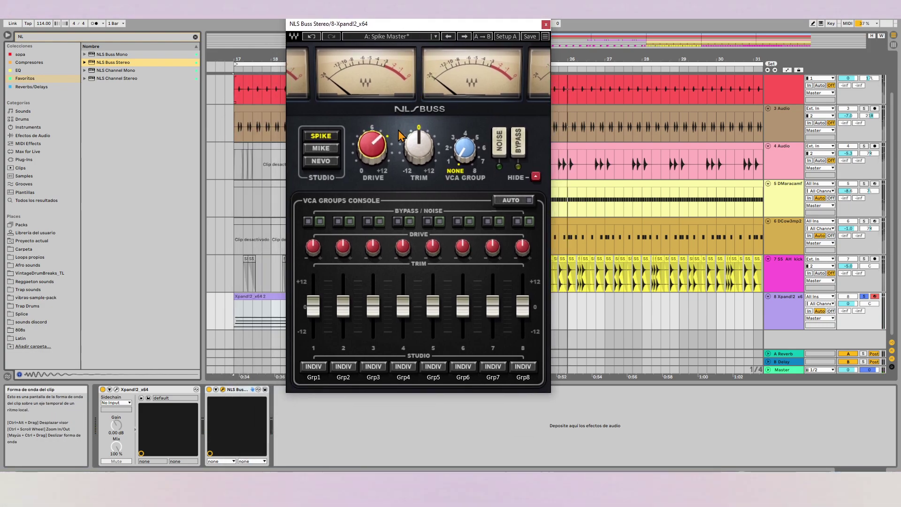
left_click_drag(378, 151, 380, 149)
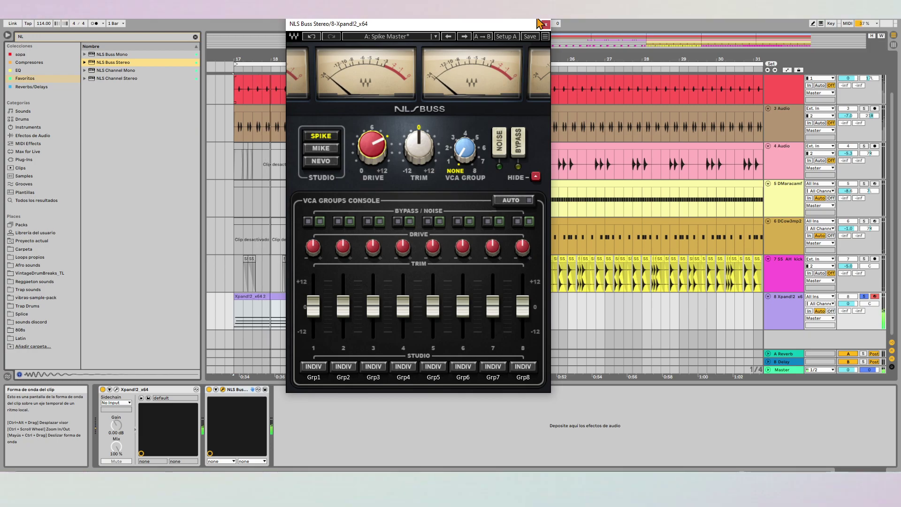
left_click(546, 24)
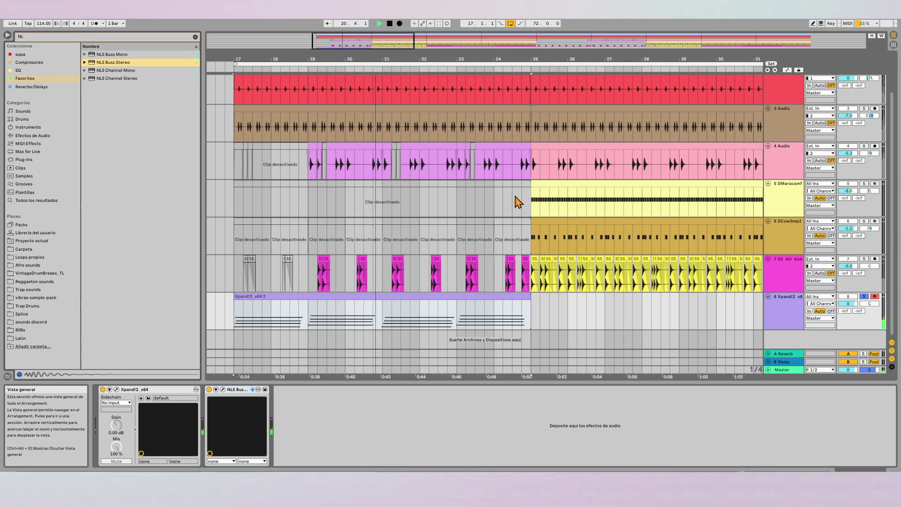
Set the loop range to the Xpand!2 clip from bar 17 to bar 25 and restart playback.
left_click(532, 296)
left_click_drag(532, 296, 530, 297)
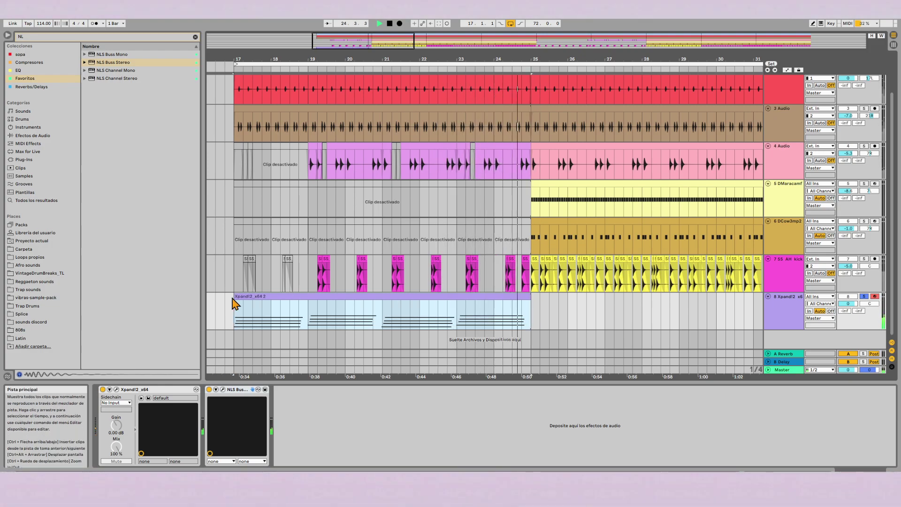
key("space")
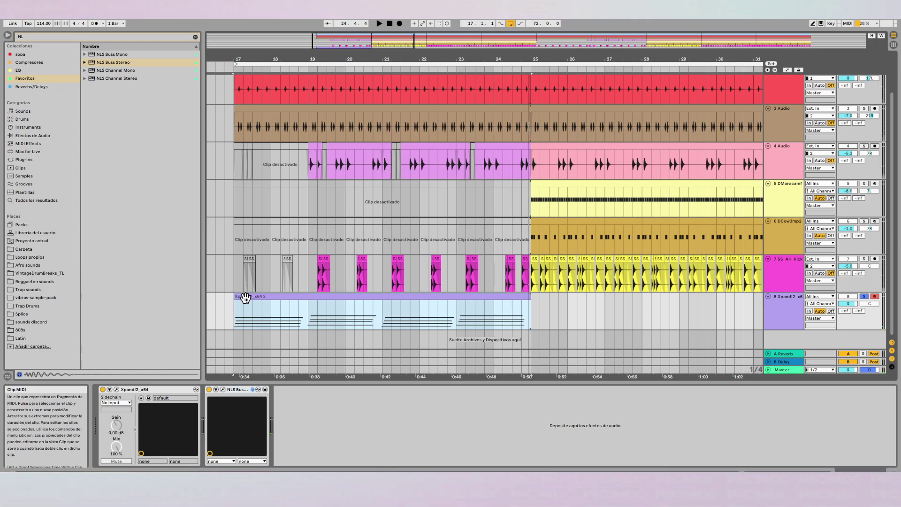
key("space")
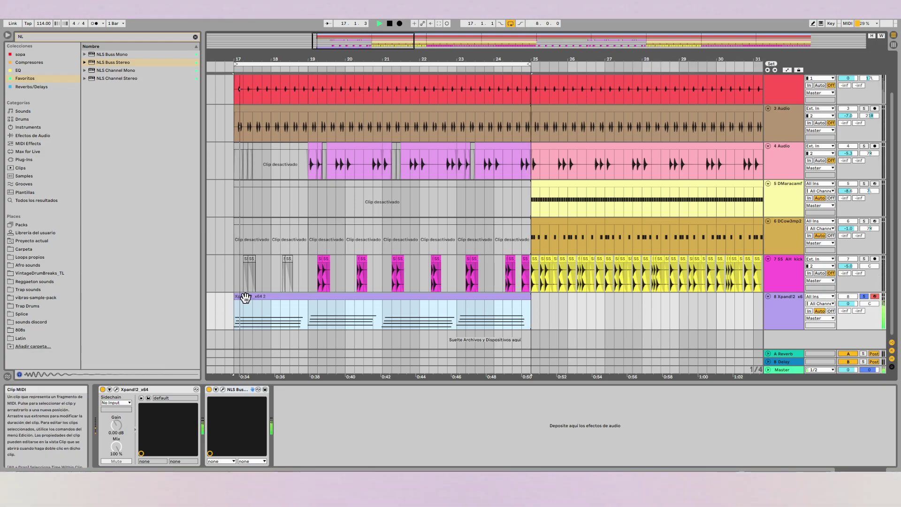
Check the Master track in MStereoScope using its Mid and Side modes, closing the plug-in window when done.
left_click(780, 370)
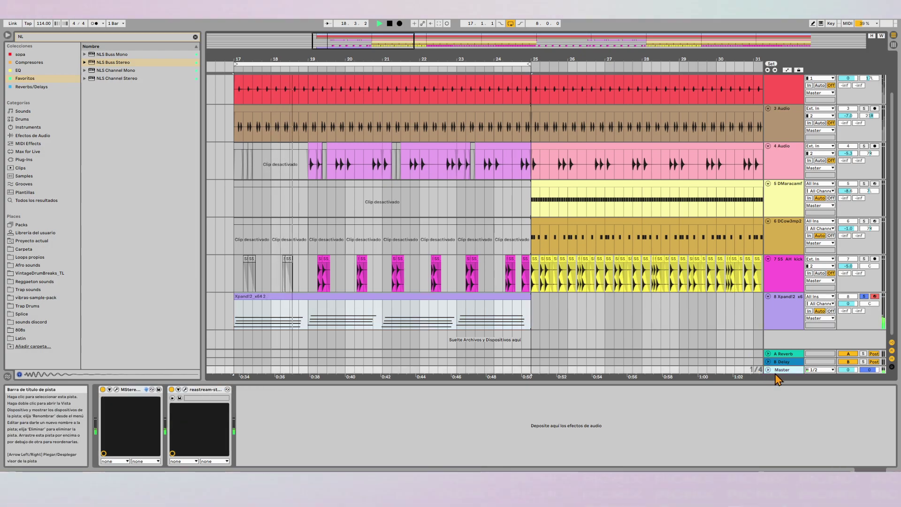
left_click(116, 389)
left_click(318, 132)
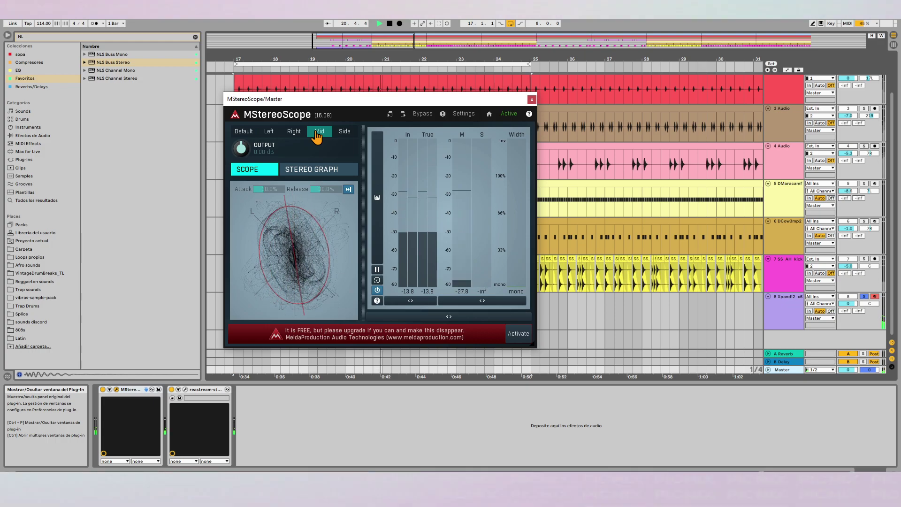
left_click(342, 133)
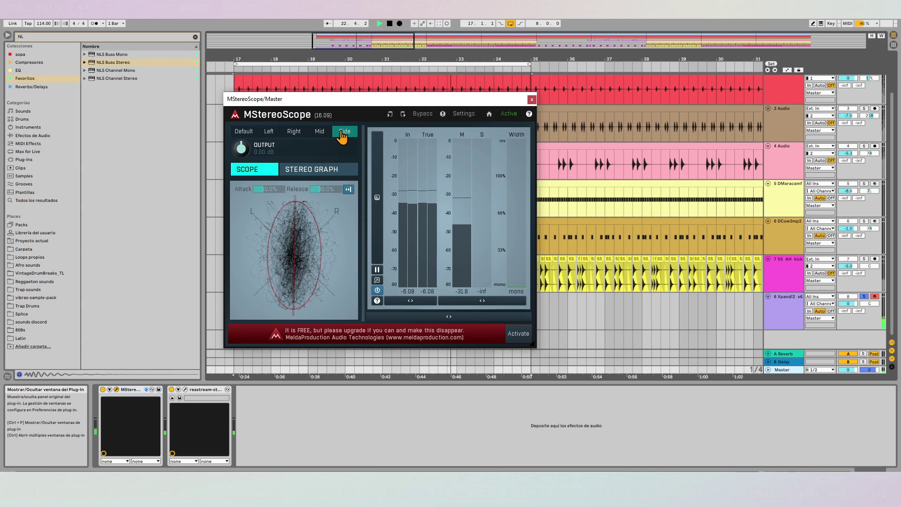
left_click(531, 99)
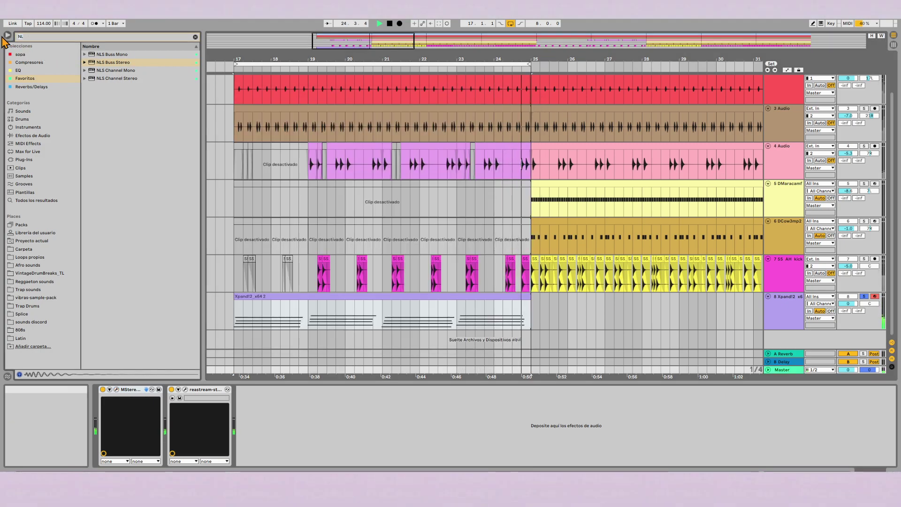
Search the browser for "PRO" and add FabFilter Pro-Q 3 to the Xpand!2 track after NLS Buss Stereo.
key("BackSpace")
key("BackSpace")
type("PRO")
left_click_drag(114, 103, 336, 309)
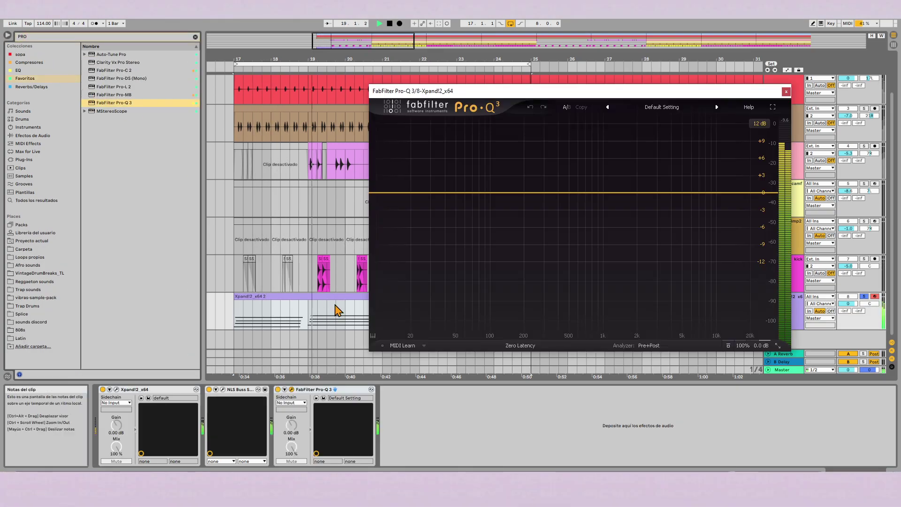
Create a 12 dB/oct low cut at about 641 Hz in Pro-Q 3, with its stereo placement set to Side.
left_click(378, 193)
left_click(425, 178)
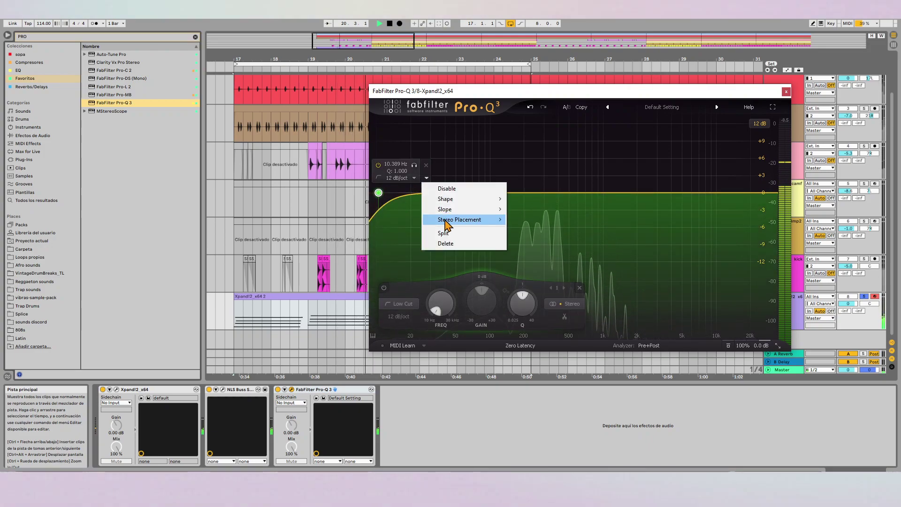
mouse_move(488, 220)
left_click(523, 261)
left_click_drag(380, 193, 588, 193)
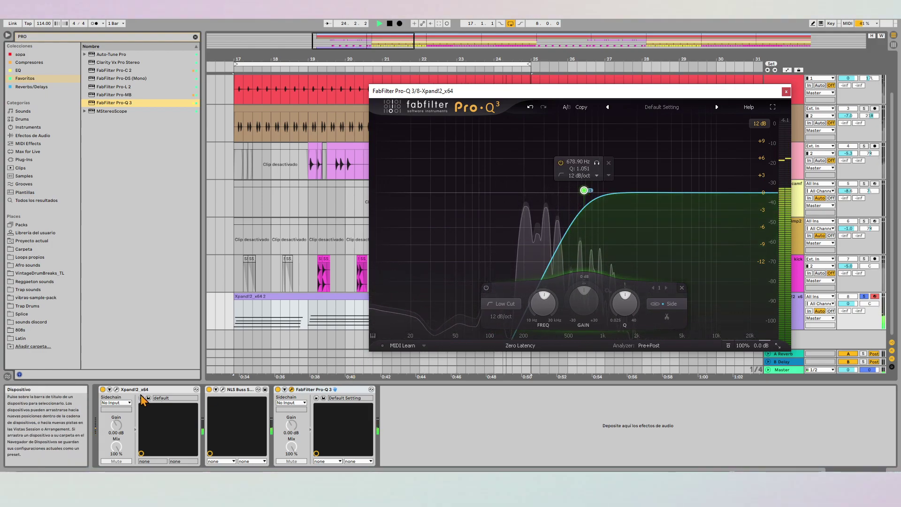
left_click_drag(605, 91, 469, 87)
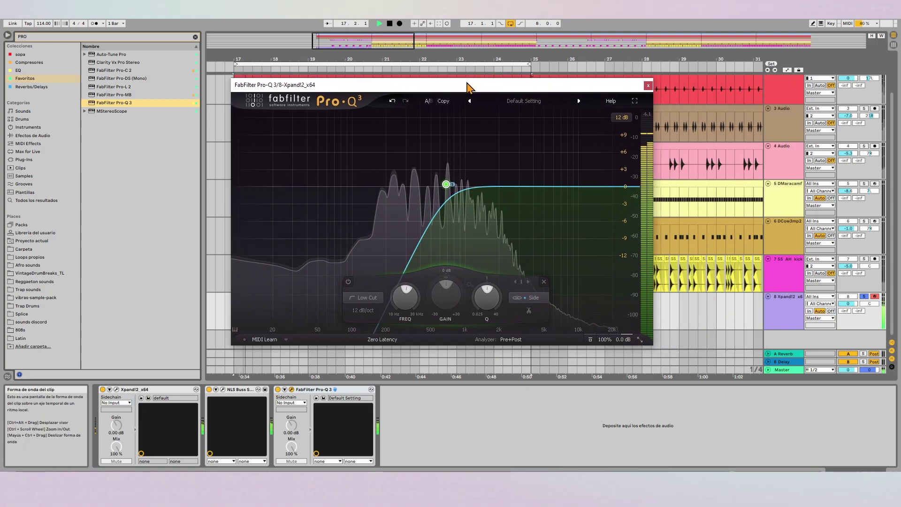
mouse_move(447, 186)
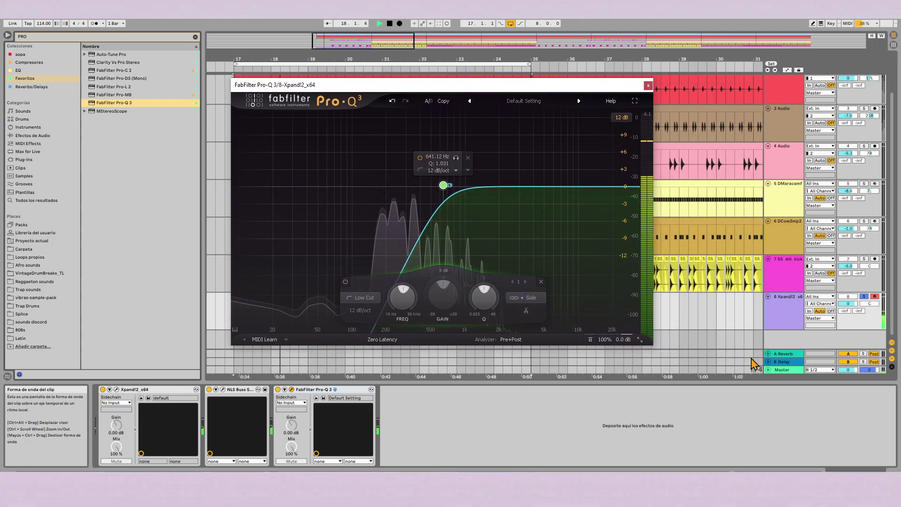
Check the mid signal in the master's MStereoScope, restore its Default monitoring mode and close the plug-in.
left_click(781, 370)
left_click(117, 389)
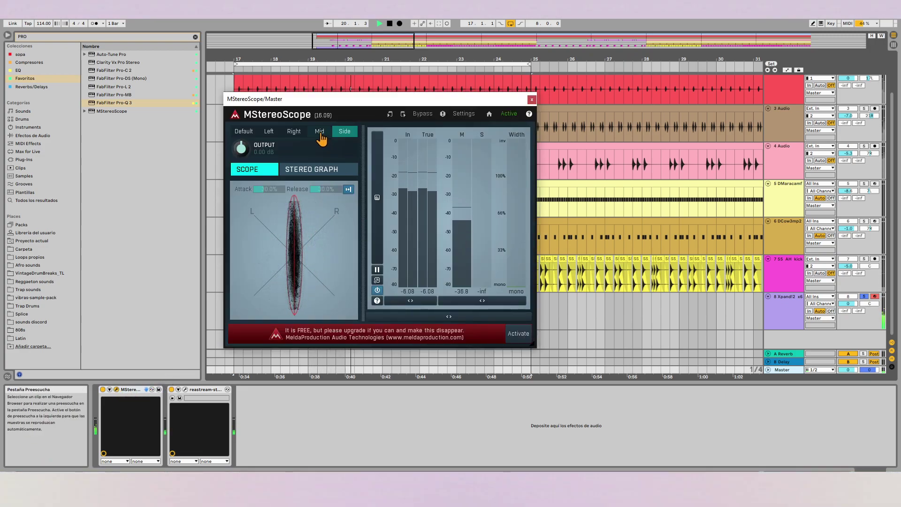
left_click(320, 133)
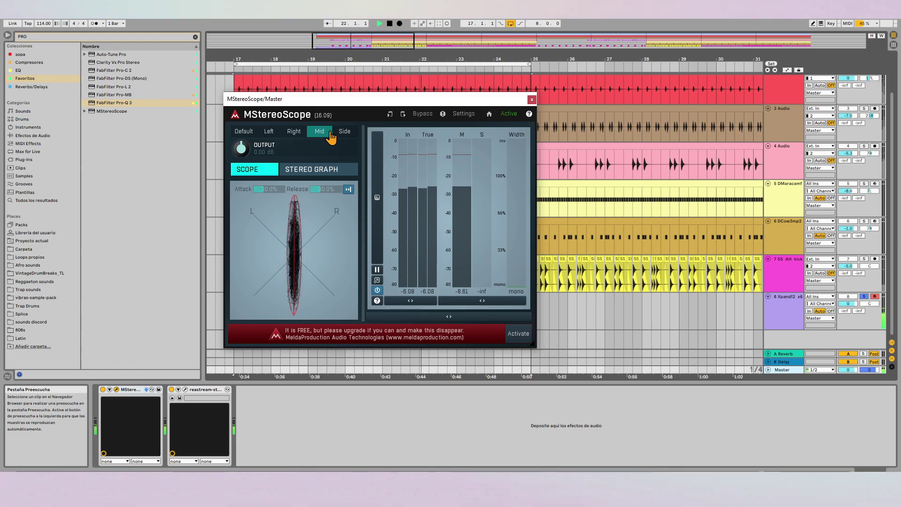
left_click(242, 133)
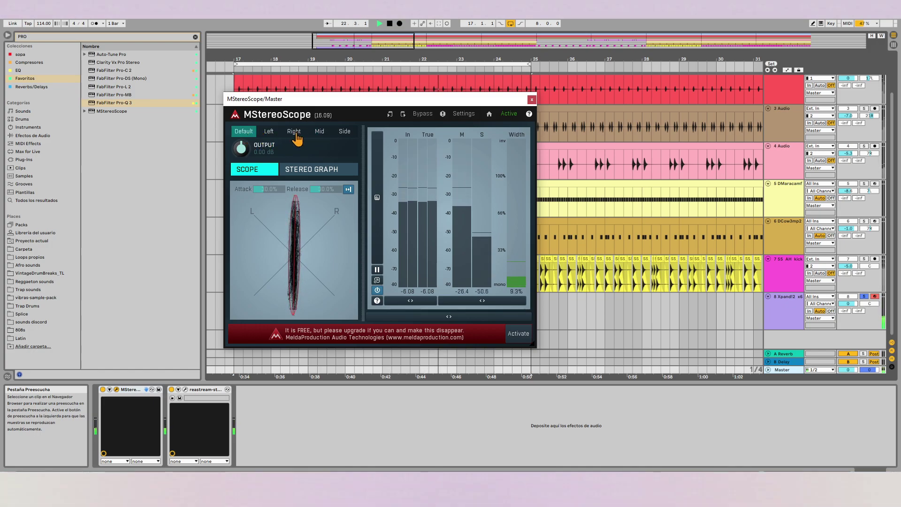
left_click(532, 100)
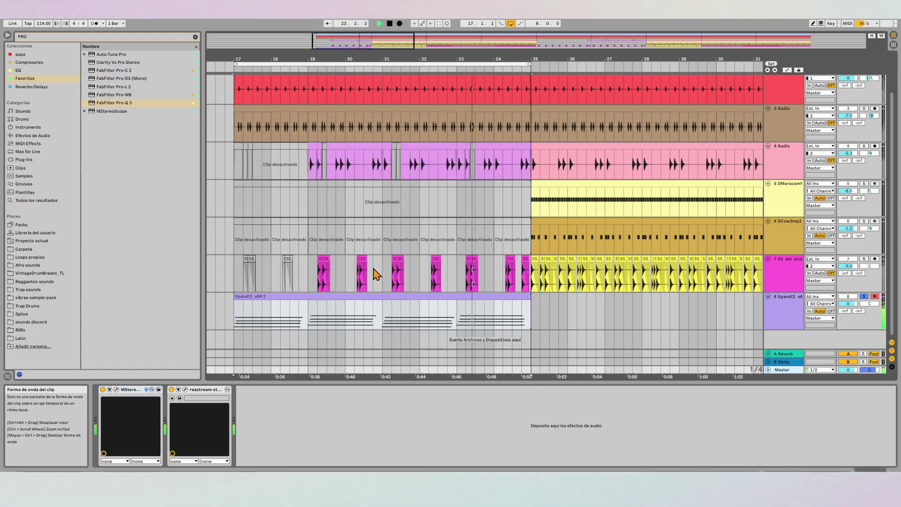
Add a second FabFilter Pro-Q 3 to the end of the Xpand!2 track's chain and set it to Linear Phase.
left_click(775, 317)
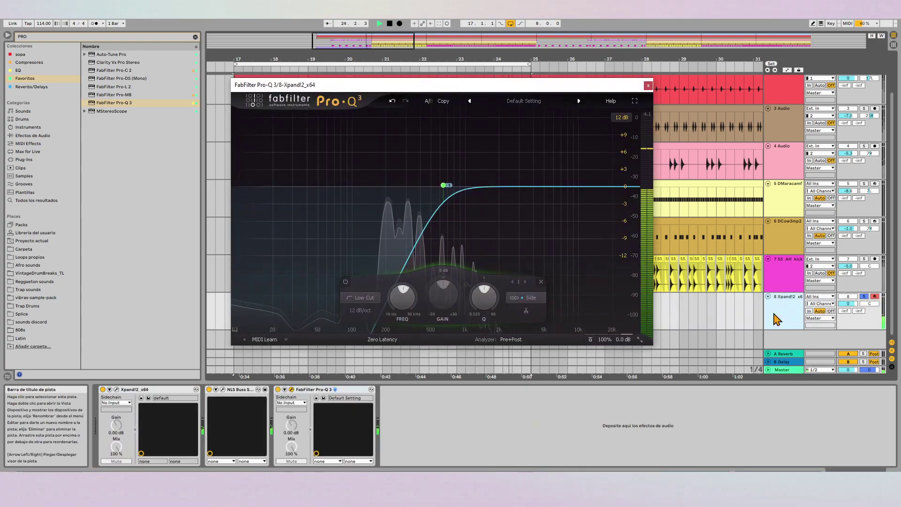
left_click(647, 85)
left_click_drag(115, 102, 317, 312)
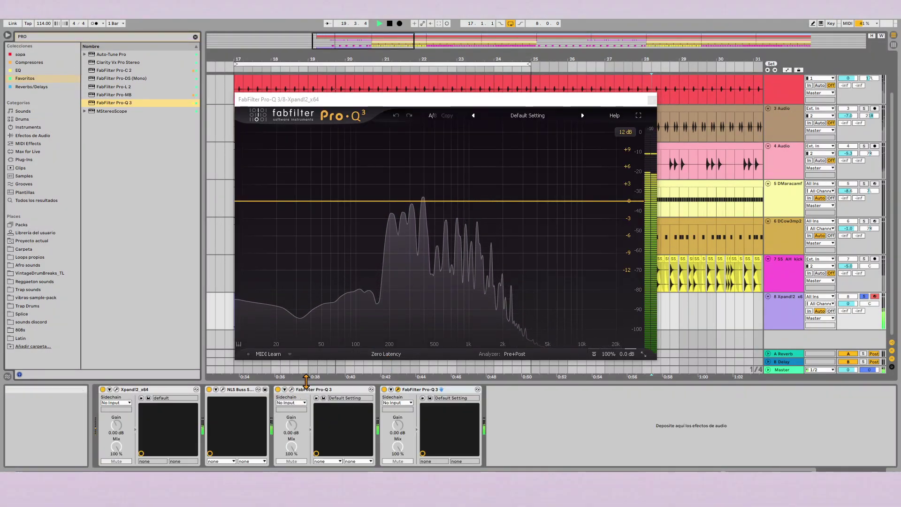
left_click(385, 355)
left_click(385, 385)
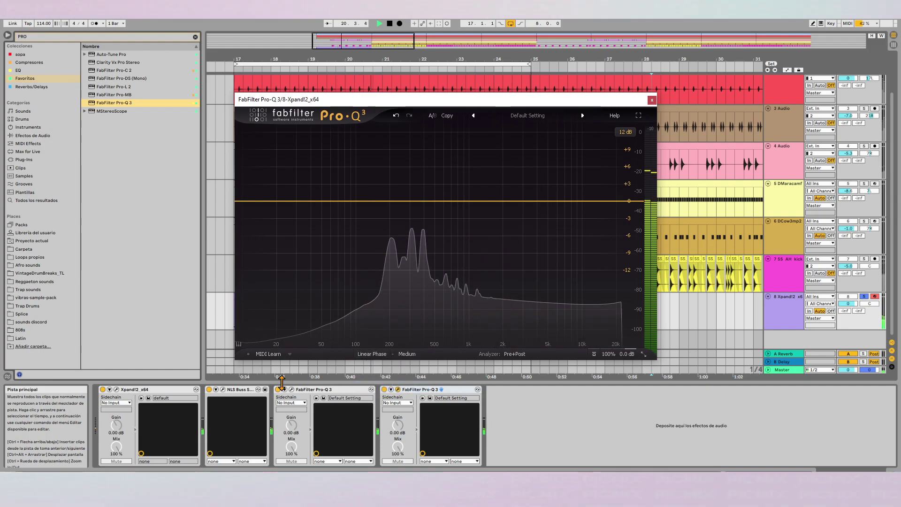
Set the first Pro-Q 3, which holds the side low cut, to Linear Phase processing.
left_click(291, 390)
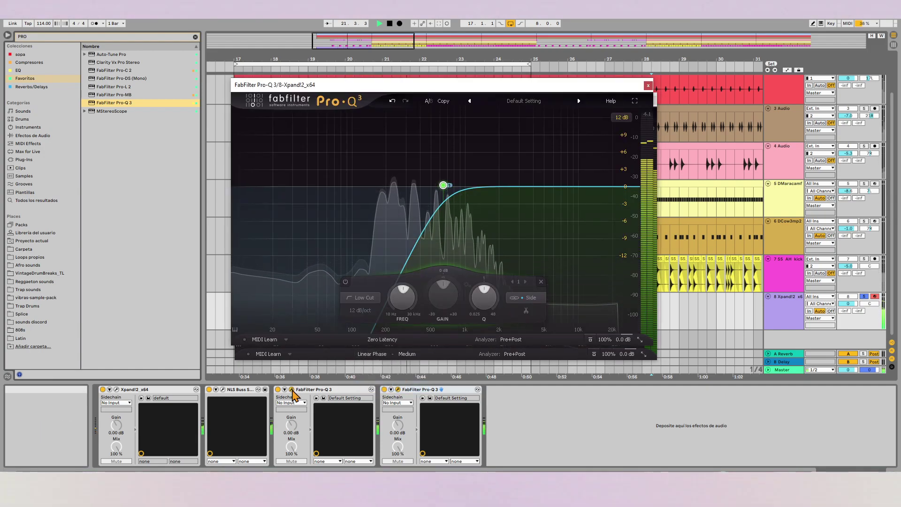
left_click(292, 390)
left_click(398, 390)
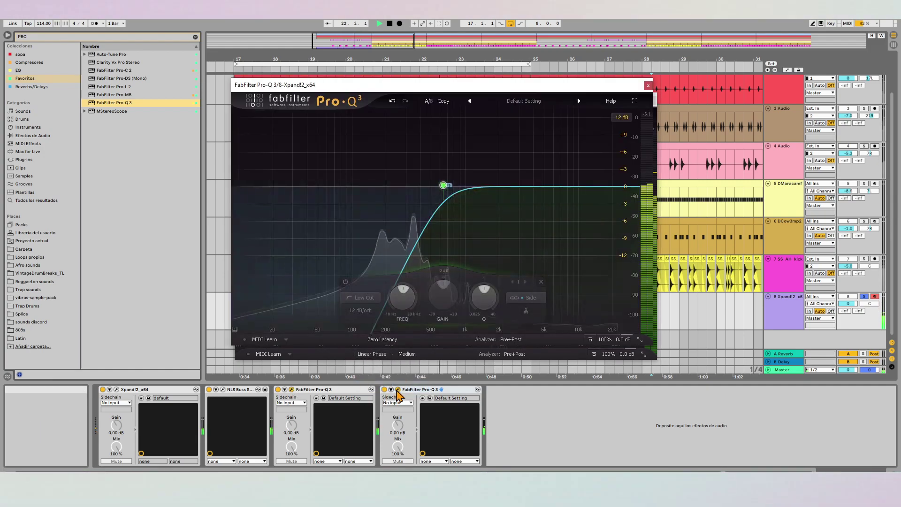
left_click(389, 340)
left_click(391, 371)
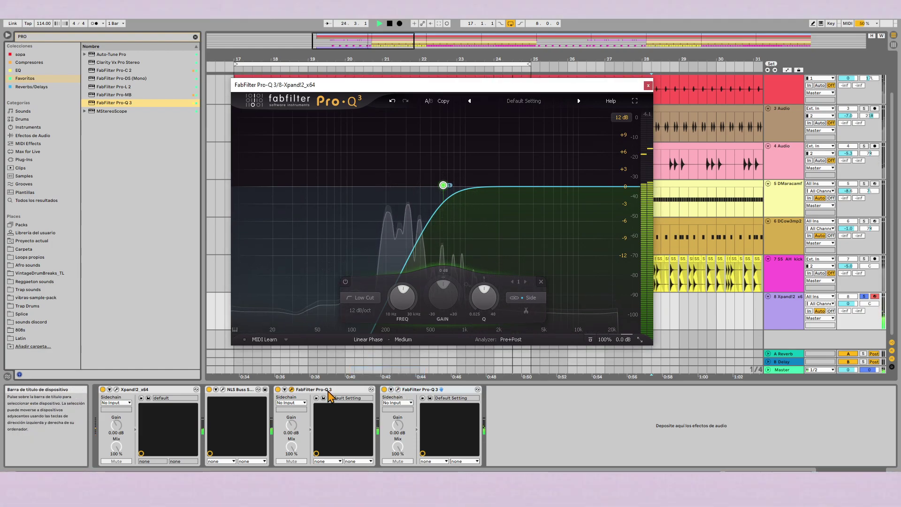
Create an 18 dB/oct stereo low cut at about 200 Hz in the second Pro-Q 3 and close its window.
left_click(398, 389)
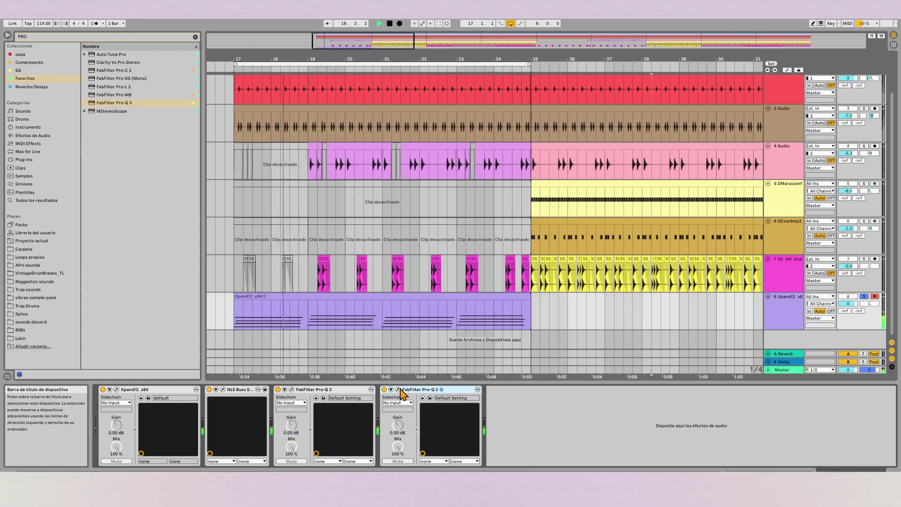
left_click(399, 390)
left_click(280, 396)
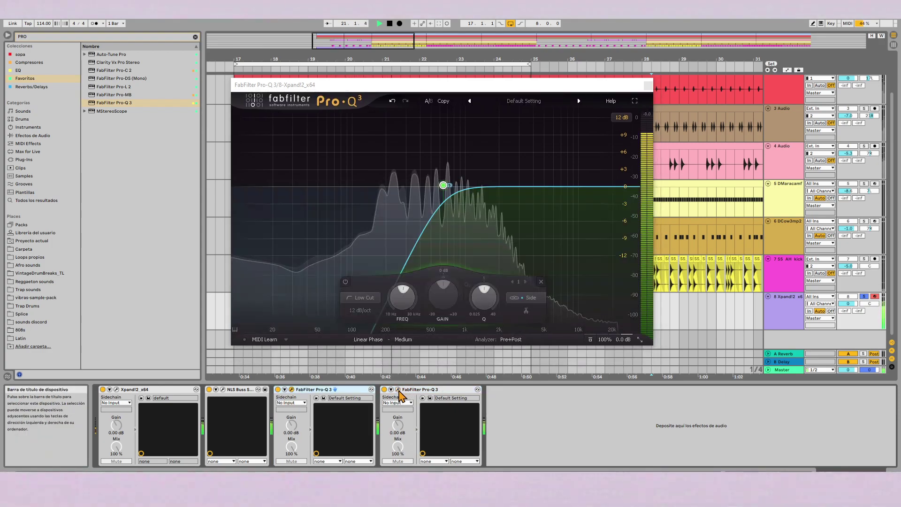
left_click(399, 390)
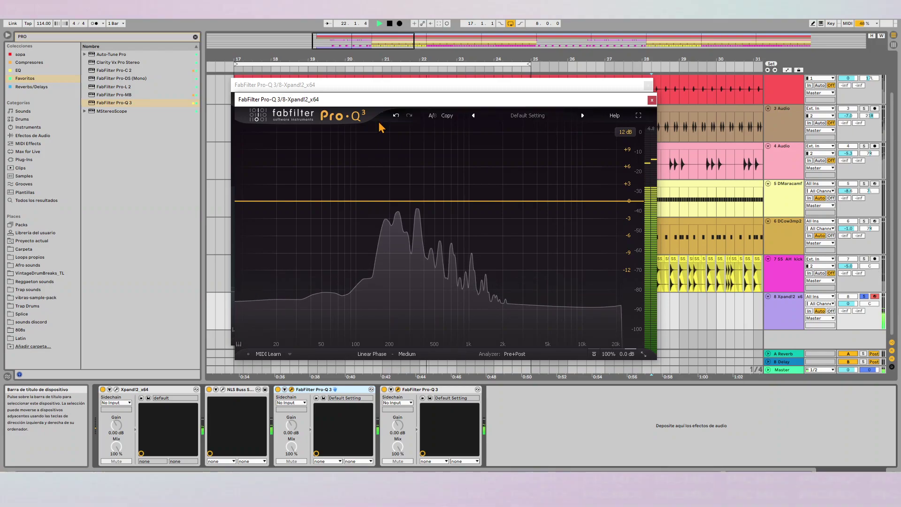
left_click(247, 201)
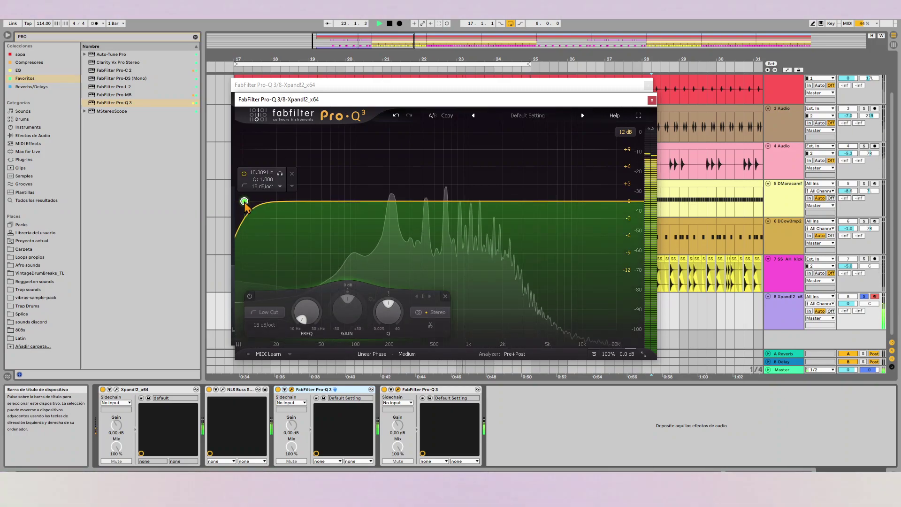
left_click_drag(242, 201, 390, 201)
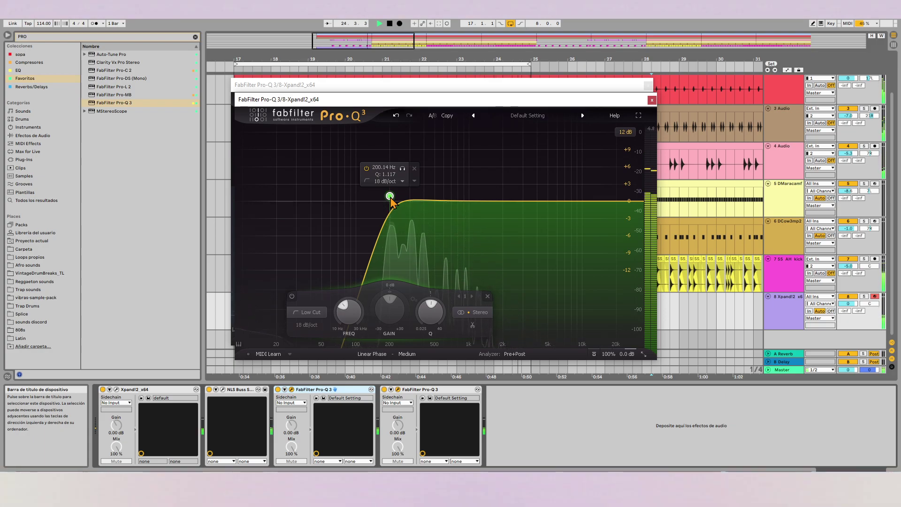
left_click(651, 100)
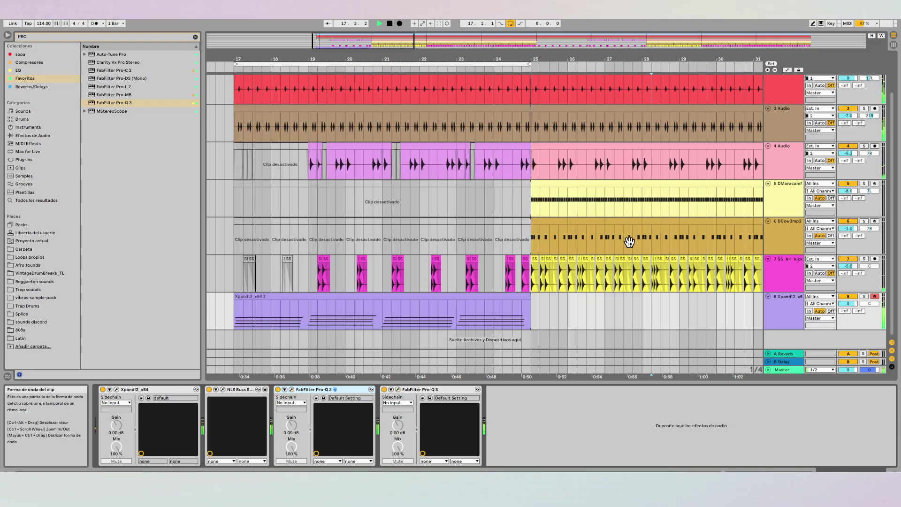
Freeze the Xpand!2 track and flatten it to audio.
right_click(781, 320)
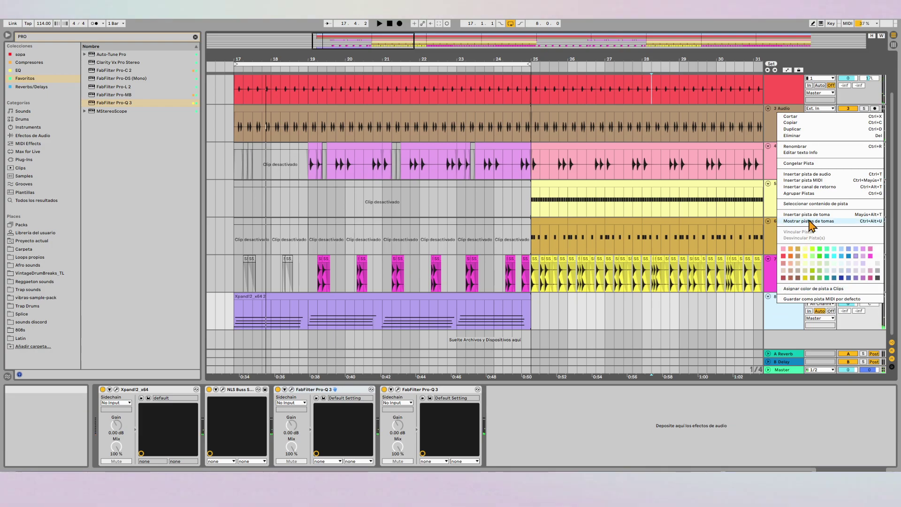
left_click(805, 164)
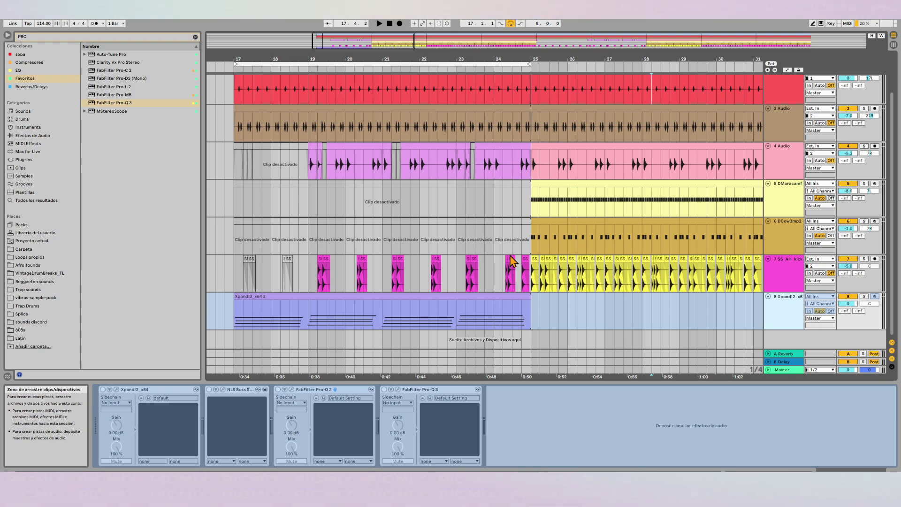
right_click(771, 309)
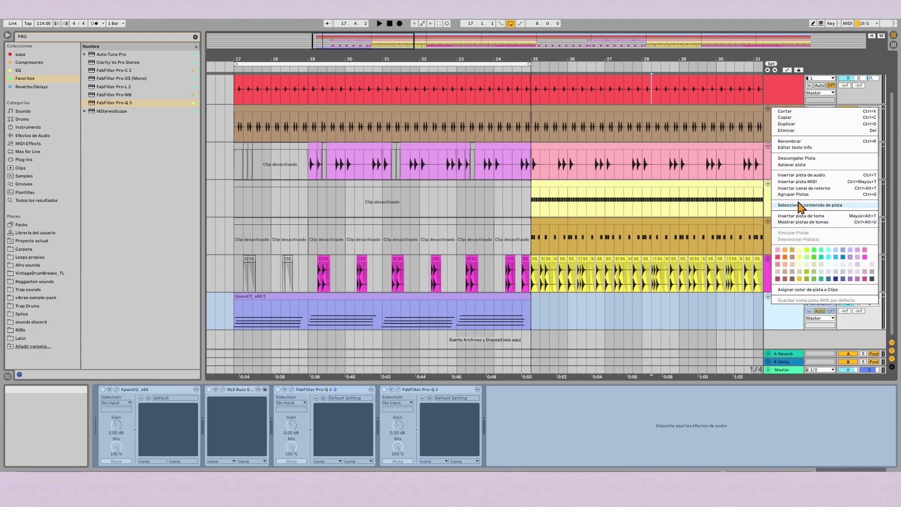
key("Escape")
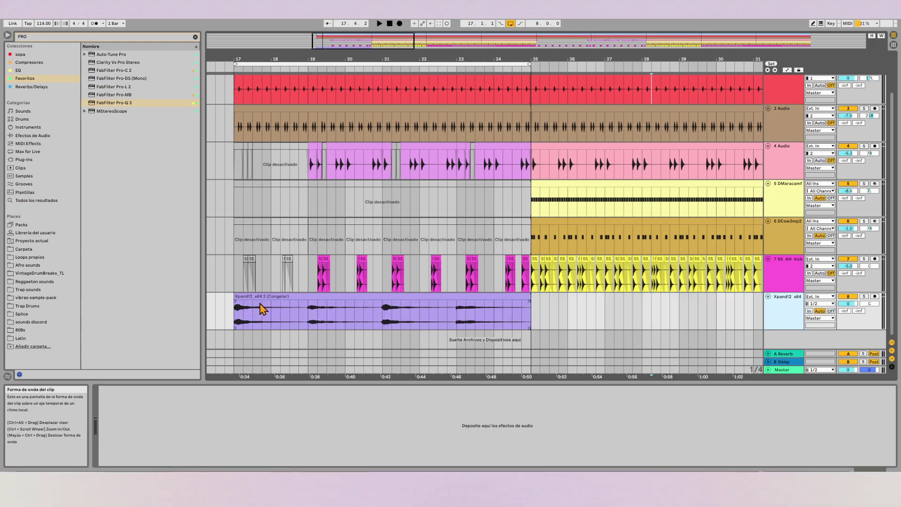
Duplicate the flattened Xpand!2 audio clip repeatedly until it fills the arrangement from bar 17 to bar 89.
key("space")
left_click(273, 295)
key("ctrl+d")
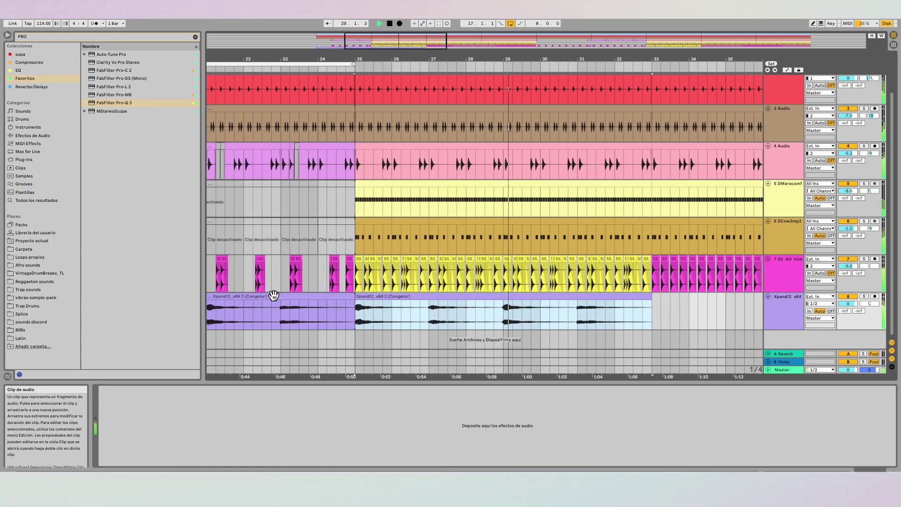
key("minus")
key("minus")
key("minus")
key("ctrl+d")
key("ctrl+d")
key("ctrl+d")
key("ctrl+d")
key("ctrl+d")
key("ctrl+d")
key("ctrl+d")
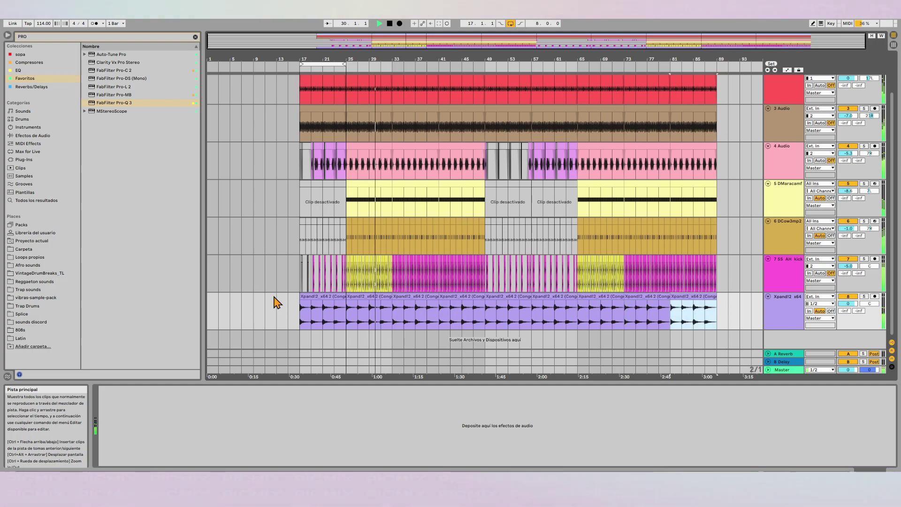
Consolidate all the Xpand!2 clips into a single clip and play the arrangement with looping turned off.
left_click(307, 299, "shift")
key("ctrl+j")
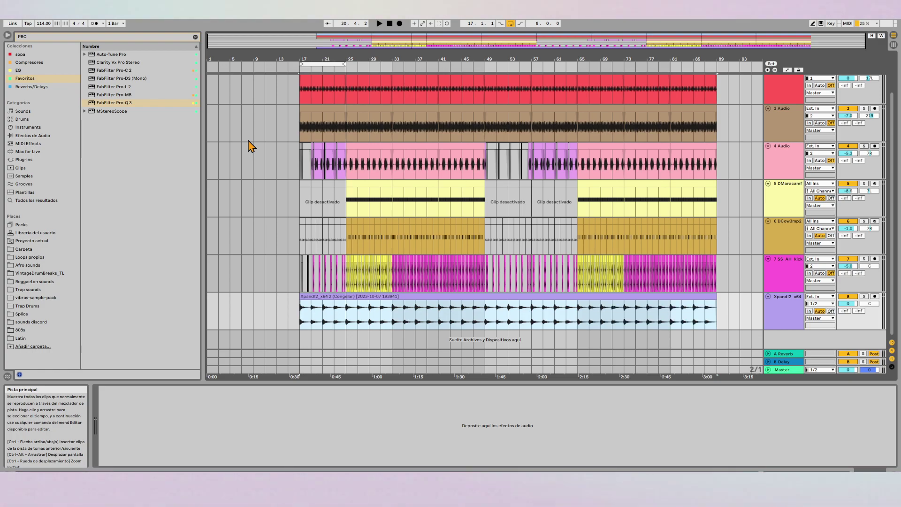
key("space")
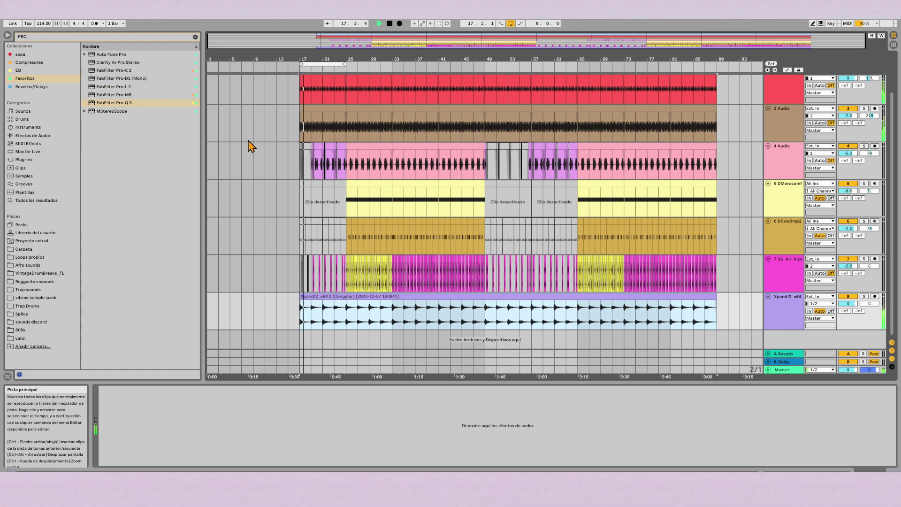
left_click(510, 24)
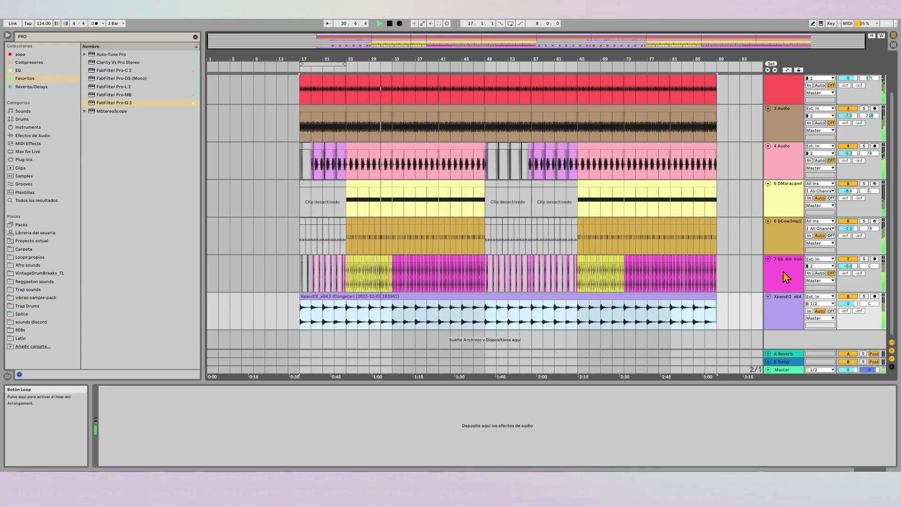
Clear the browser search and check the device chains on the Xpand!2, kick, DCow, DMaracam and audio tracks.
left_click(786, 310)
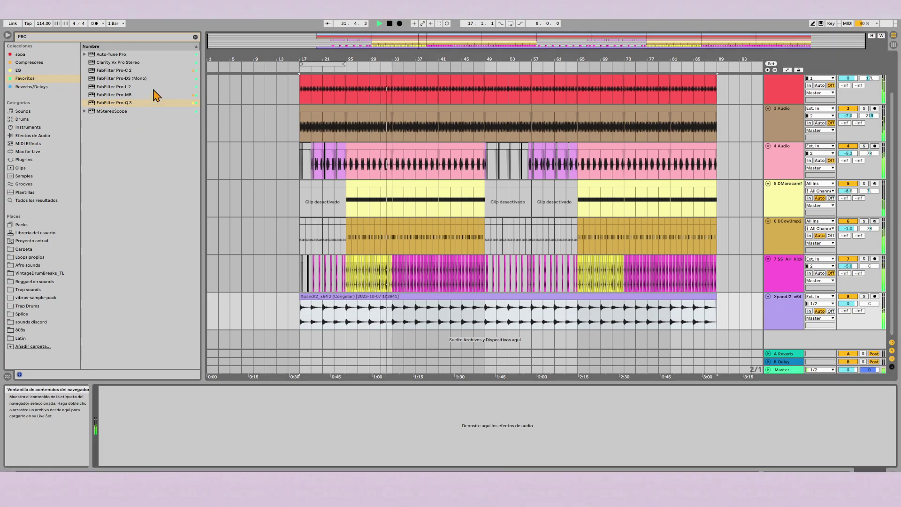
left_click(195, 37)
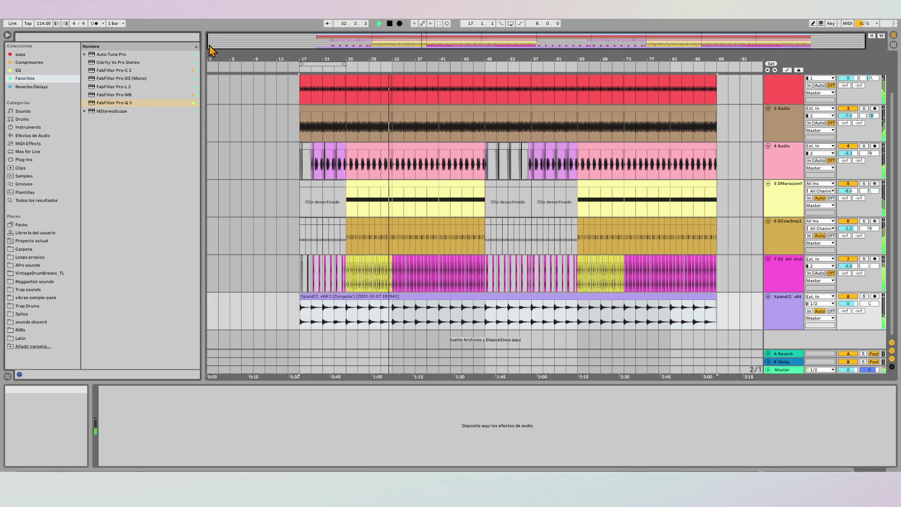
left_click(785, 280)
left_click(794, 235)
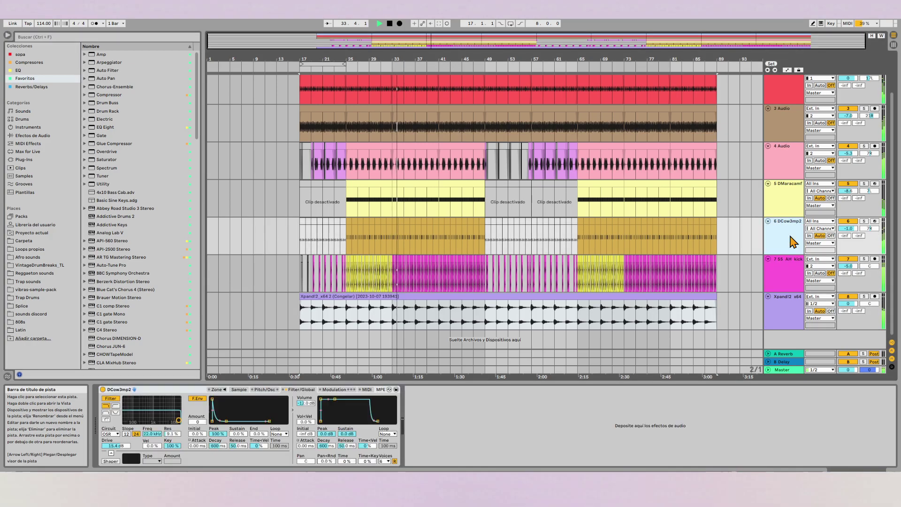
left_click(796, 204)
left_click(794, 170)
left_click(786, 125)
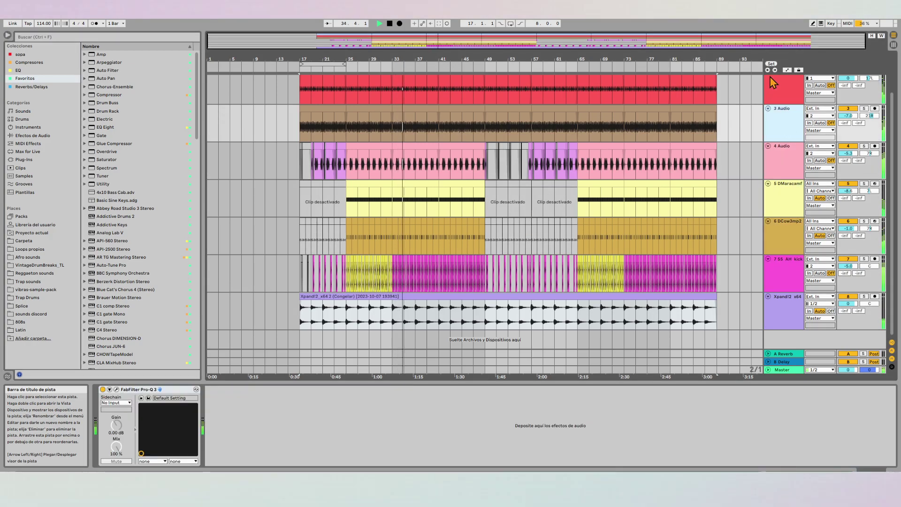
left_click(778, 279)
scroll(778, 278, "up", 2)
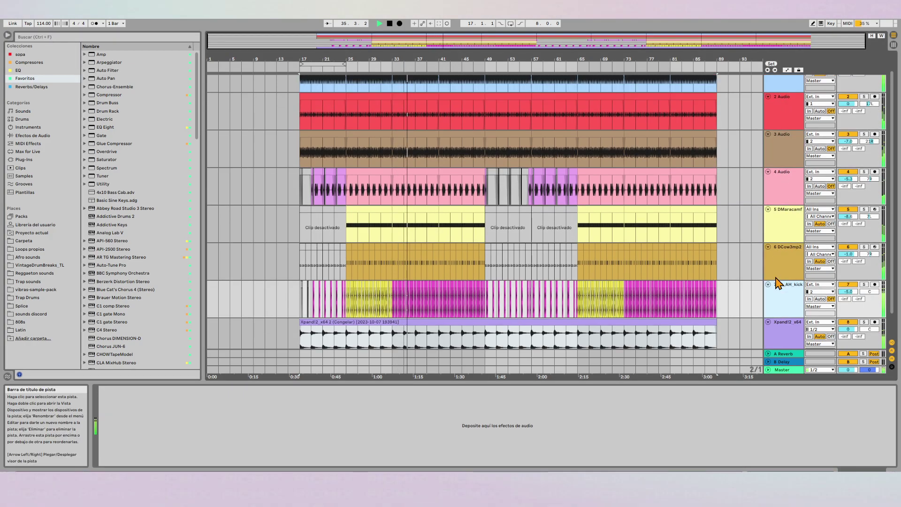
Group all the percussion tracks above the Xpand!2 track and move the SS_AH_kick track to the top of the group.
left_click(783, 109, "shift")
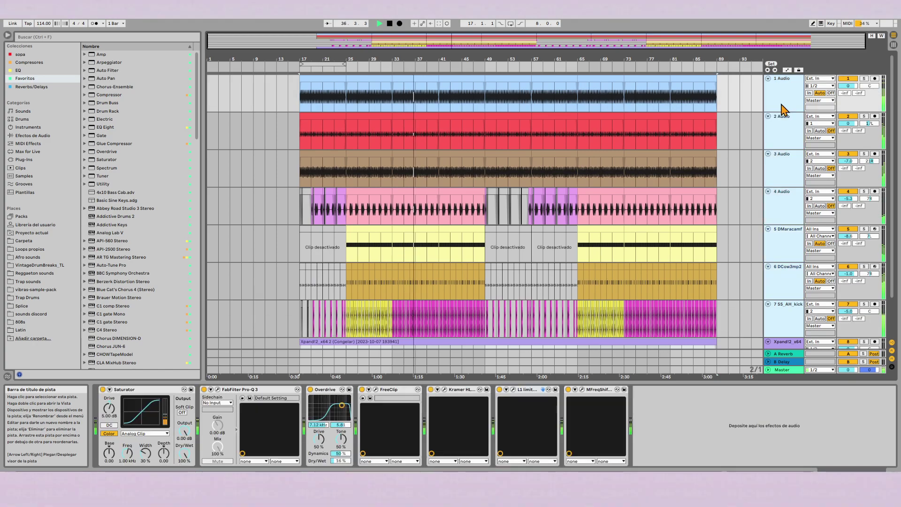
key("ctrl+g")
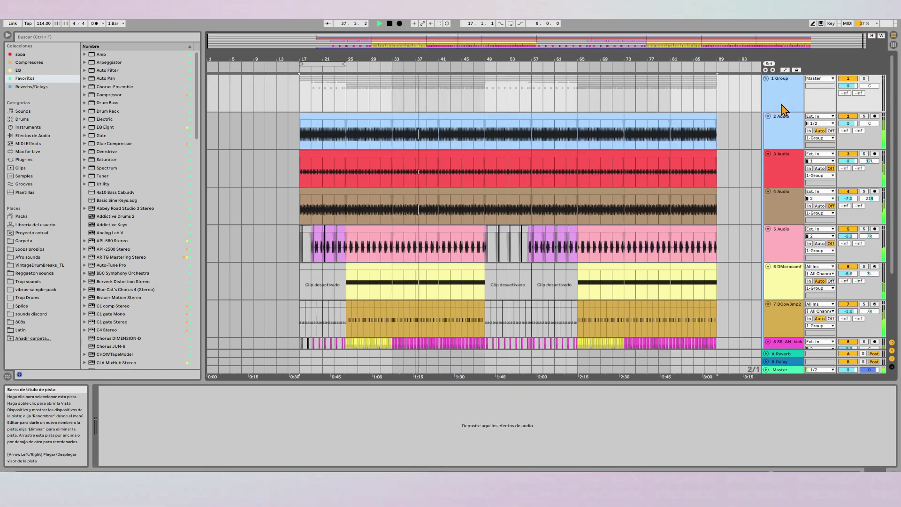
scroll(779, 333, "down", 2)
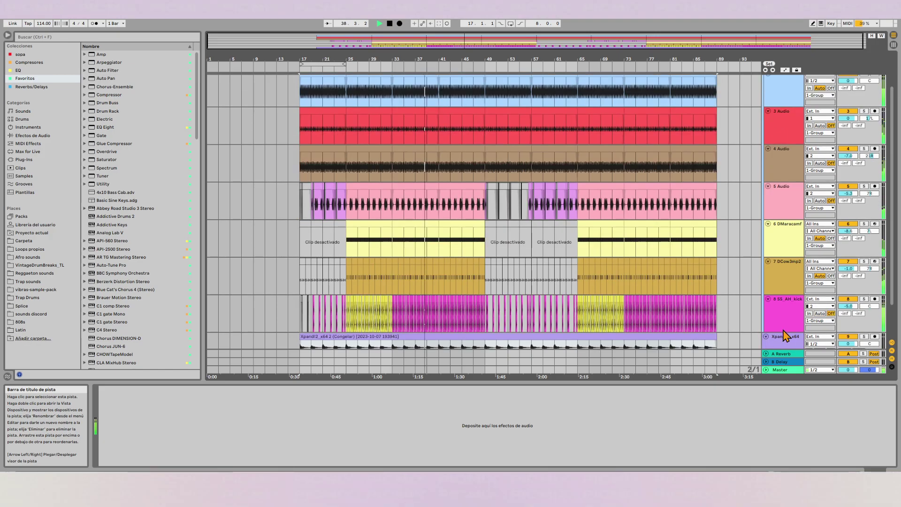
left_click(784, 324)
scroll(787, 326, "up", 1)
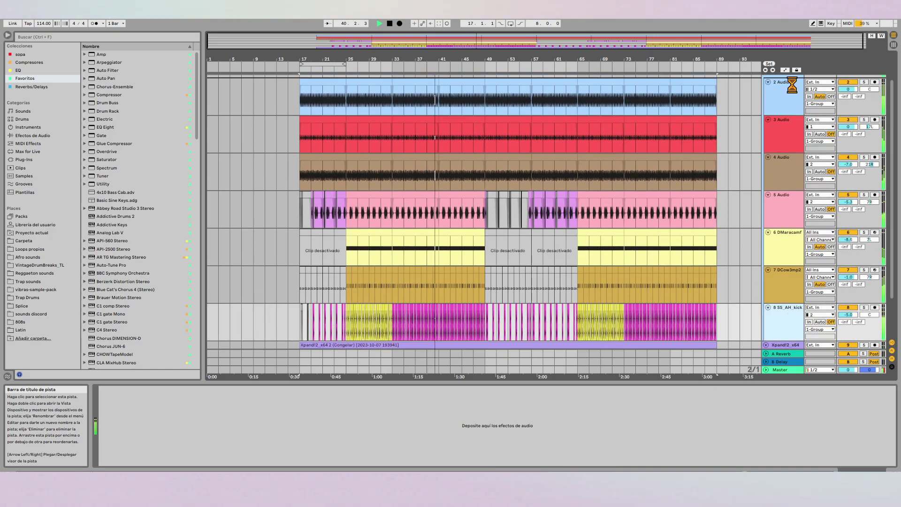
left_click_drag(792, 86, 794, 88)
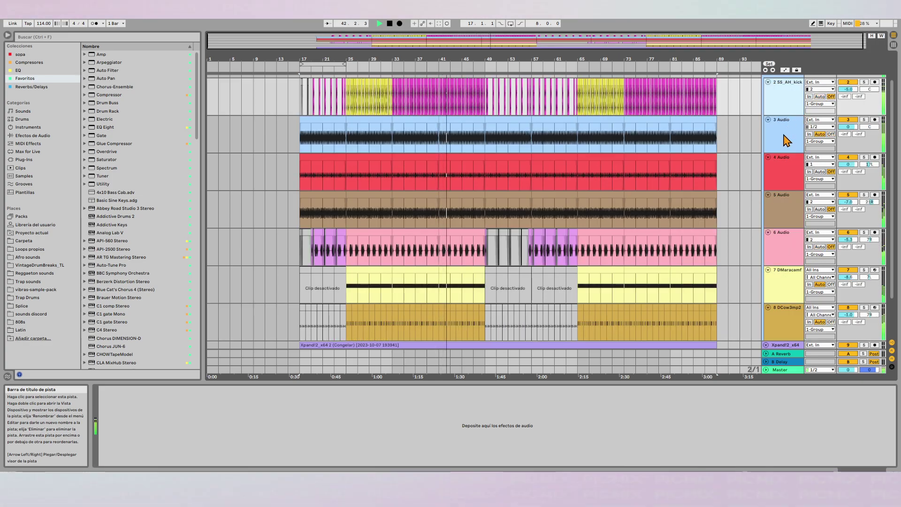
Solo the red and blue audio tracks in turn to identify them, and rename the blue track RIM.
left_click(779, 188)
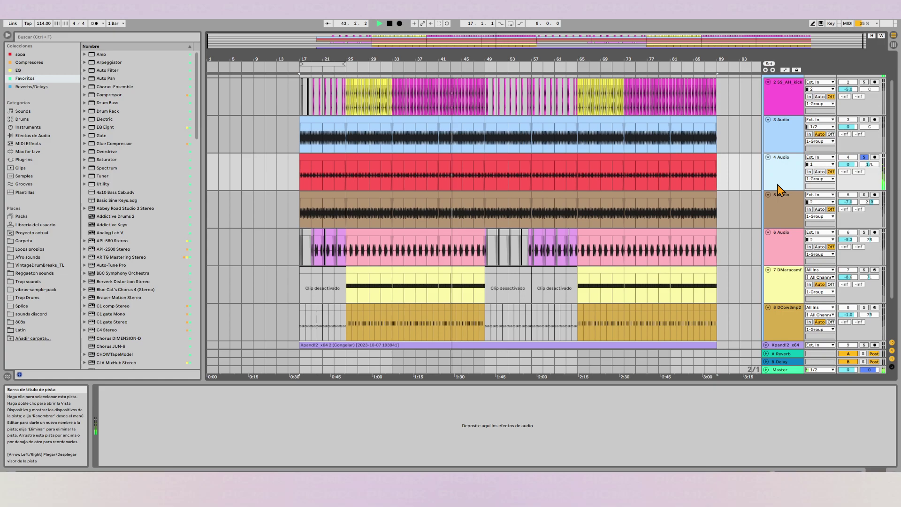
left_click(777, 147)
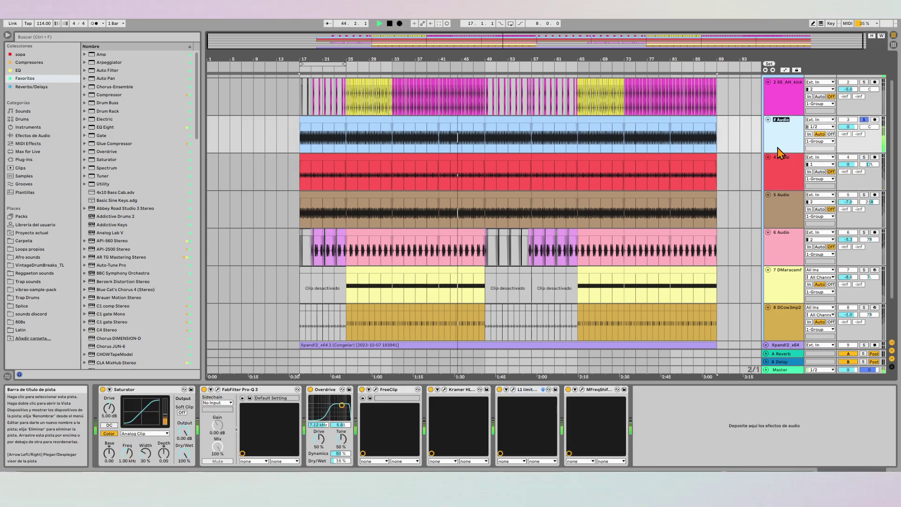
type("M")
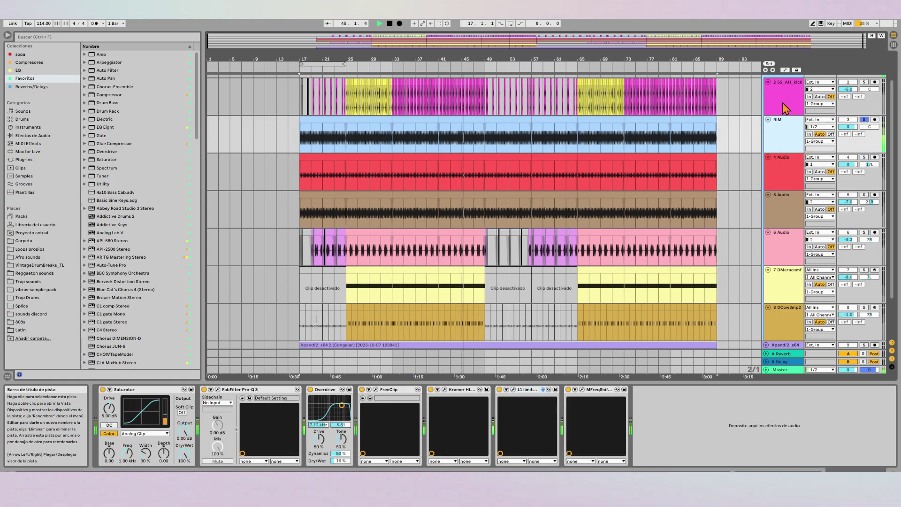
Check the red and brown audio tracks and rename both of them SHAKER.
left_click(787, 173)
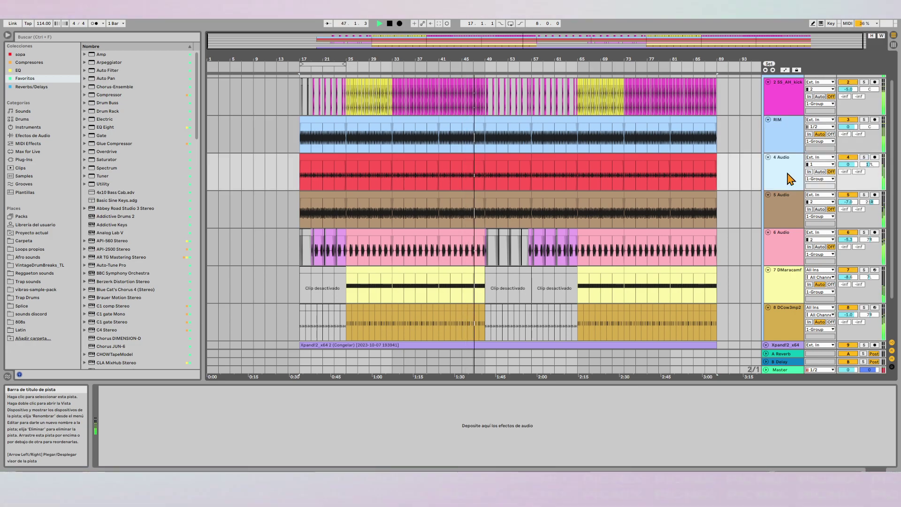
left_click(781, 224)
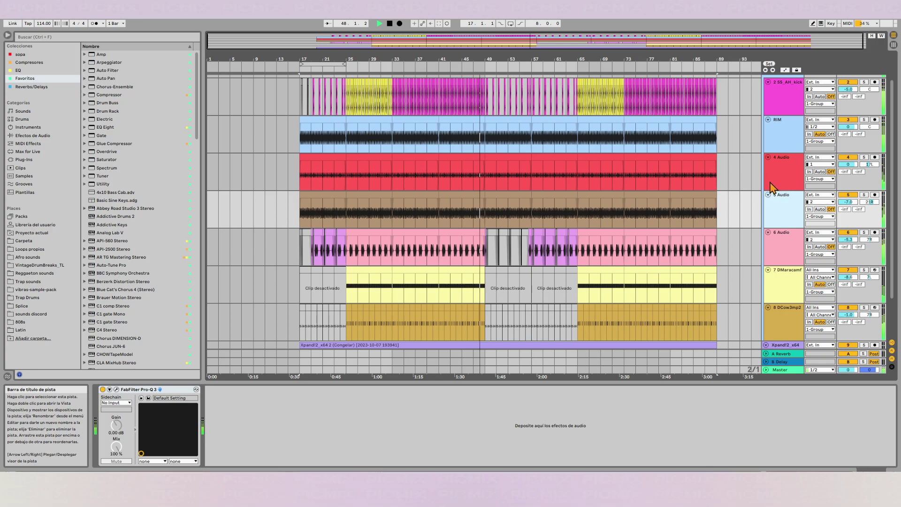
left_click(786, 175)
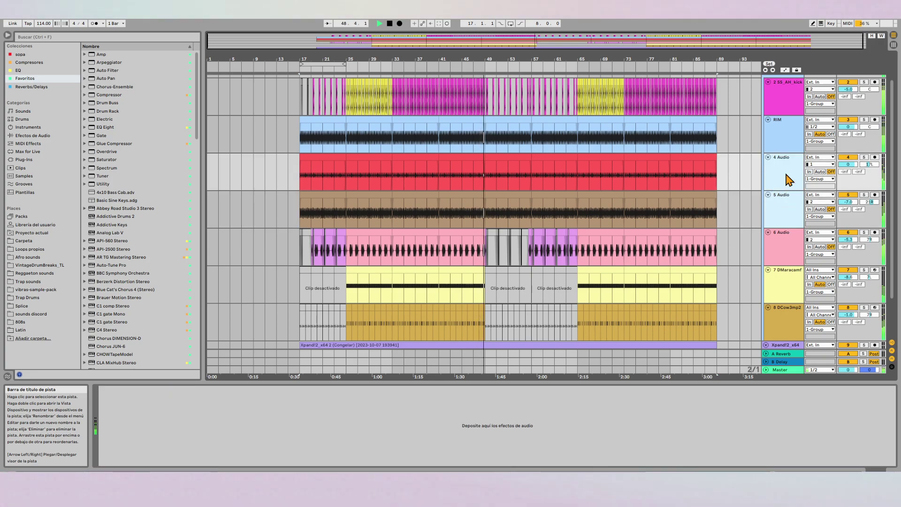
left_click(788, 215)
left_click(788, 101)
left_click(793, 140)
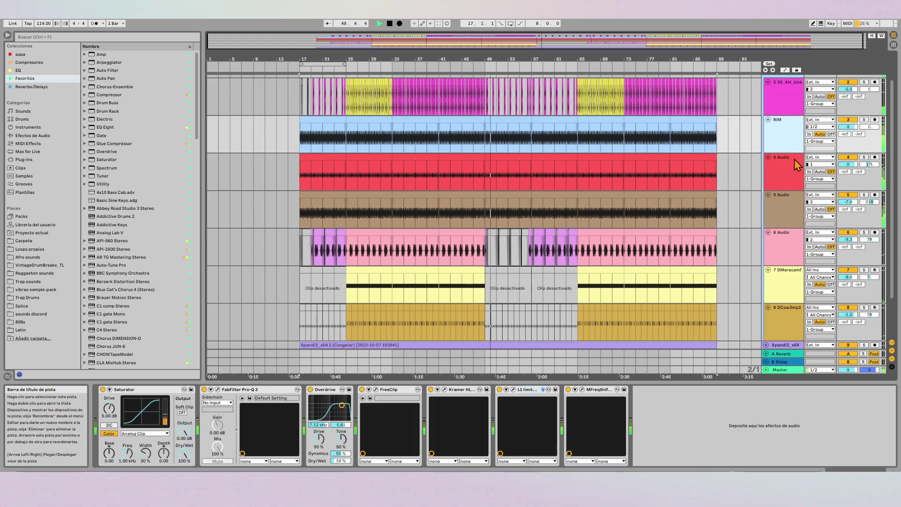
left_click(794, 162)
left_click(788, 215)
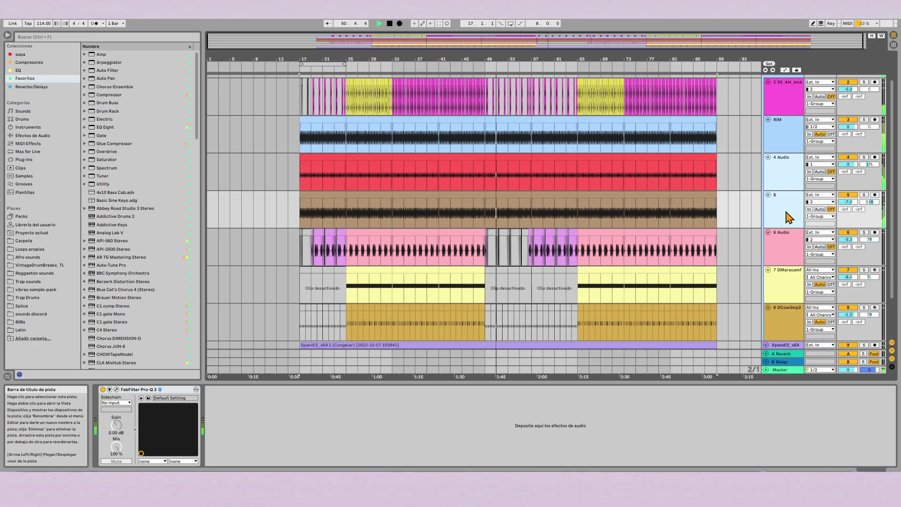
type("SHAKER")
key("Return")
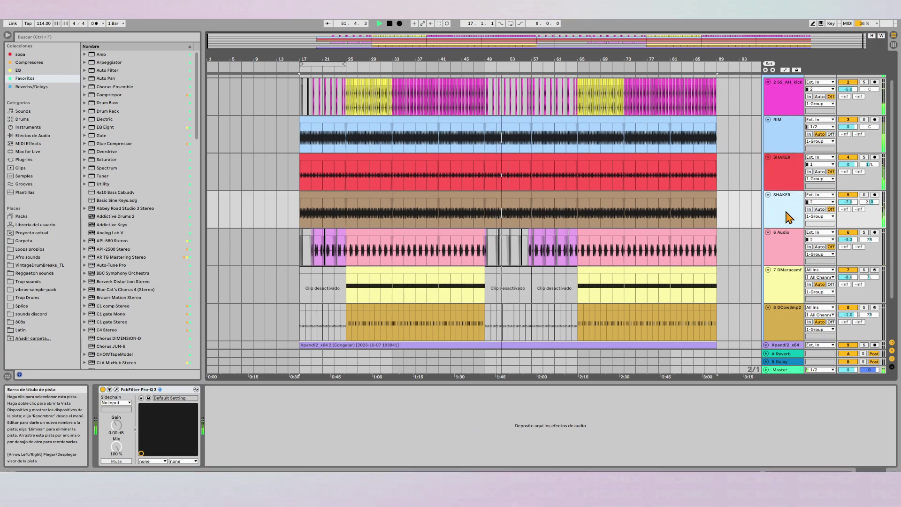
Rename the pink audio track CONGA.
left_click(788, 248)
key("ctrl+r")
type("C")
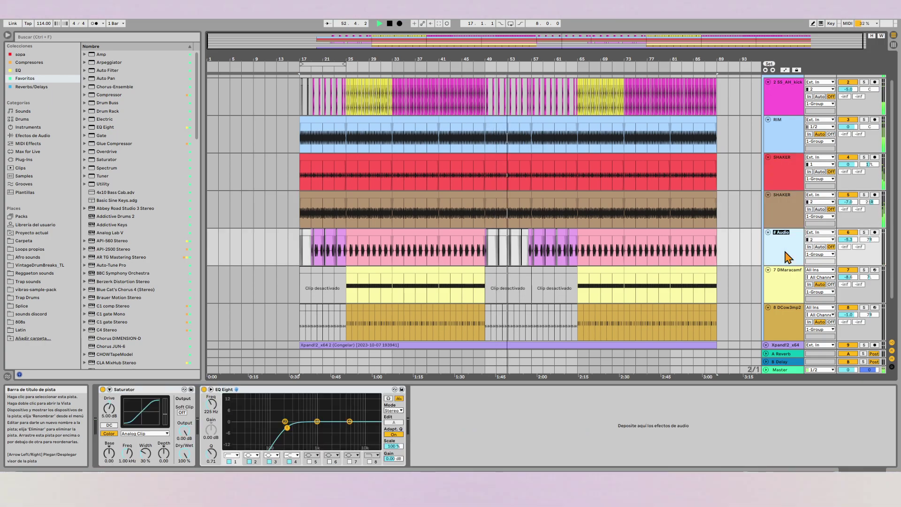
type("ONGA")
key("Return")
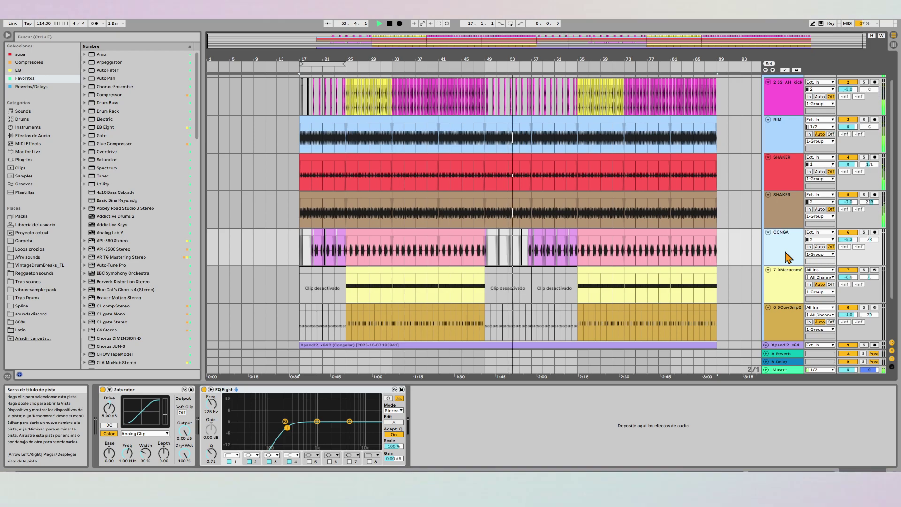
Move the DMaracam track above the CONGA track, directly below the second SHAKER track.
scroll(788, 258, "down", 1)
scroll(788, 258, "down", 1)
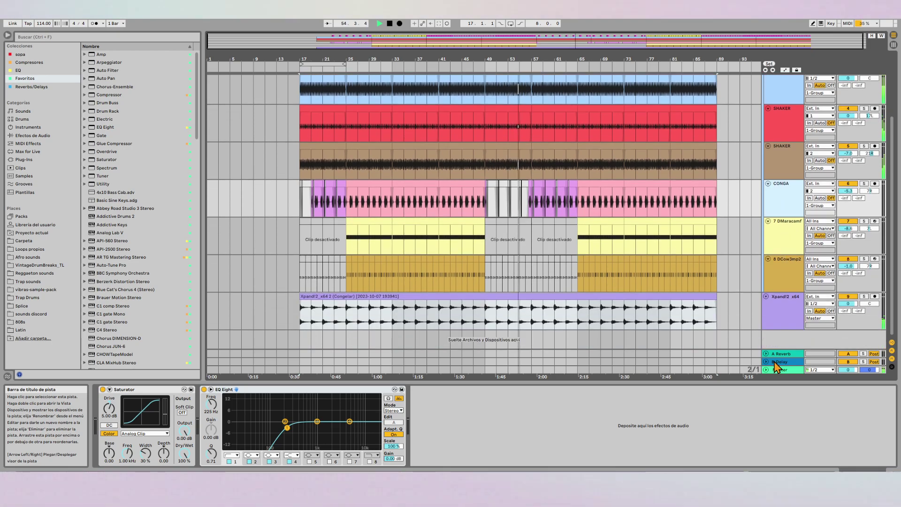
scroll(784, 254, "up", 1)
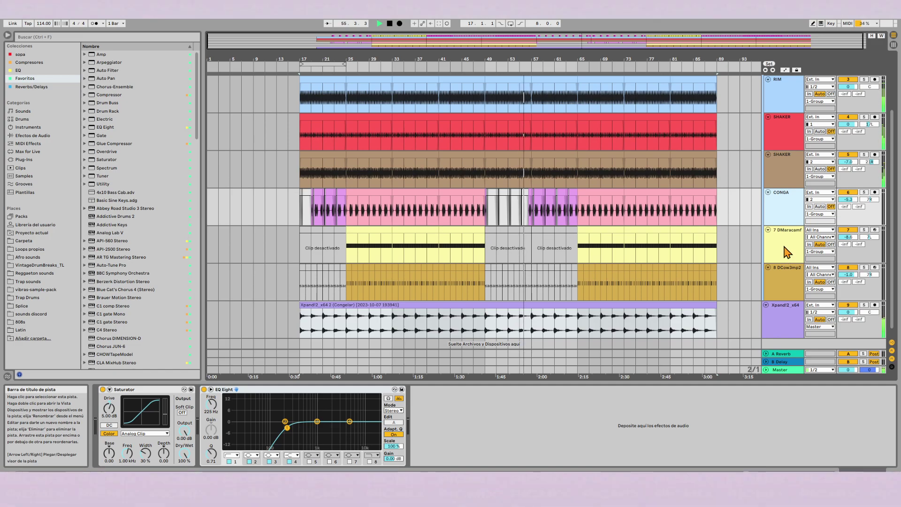
left_click(784, 245)
left_click_drag(792, 204, 793, 197)
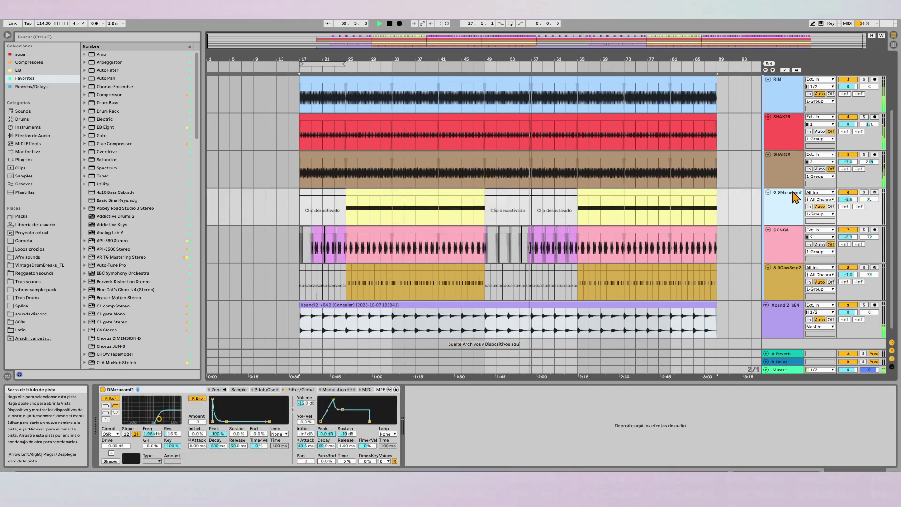
Rename the group track percu and collapse it.
scroll(793, 197, "up", 8)
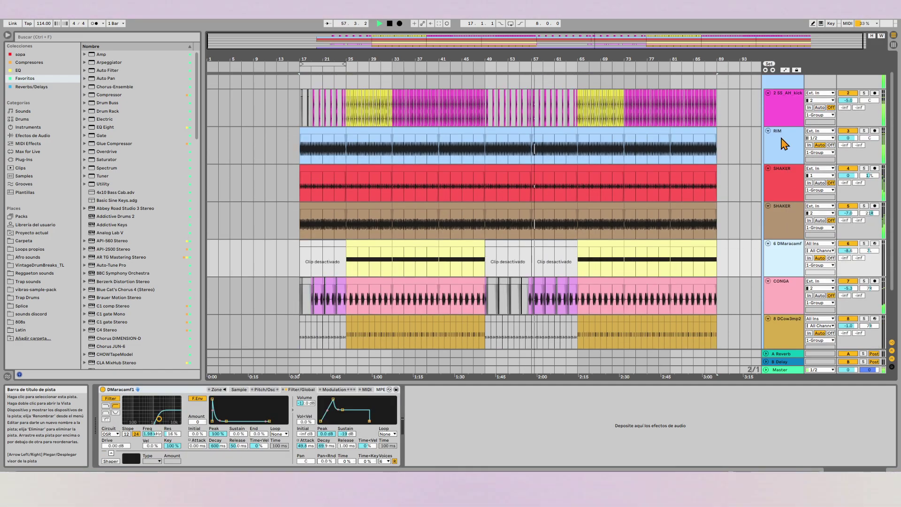
left_click(790, 88)
key("ctrl+r")
type("Percu")
key("Return")
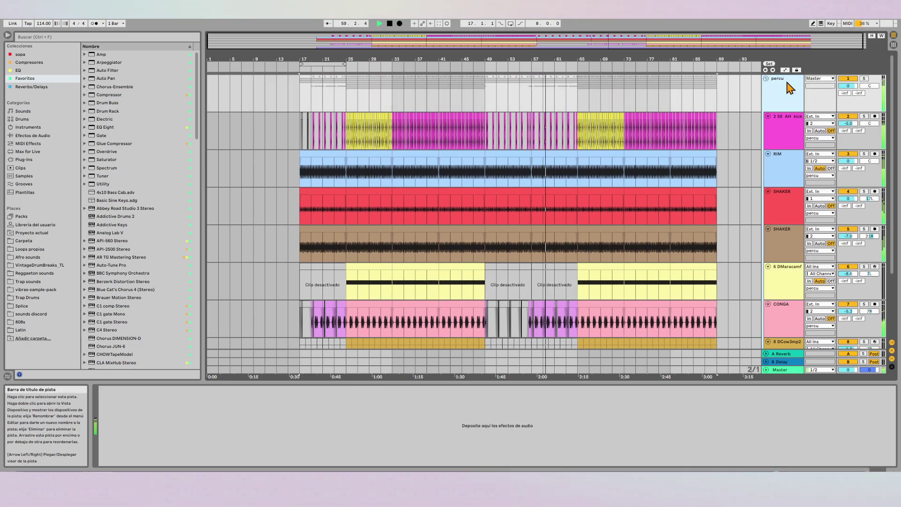
left_click(766, 79)
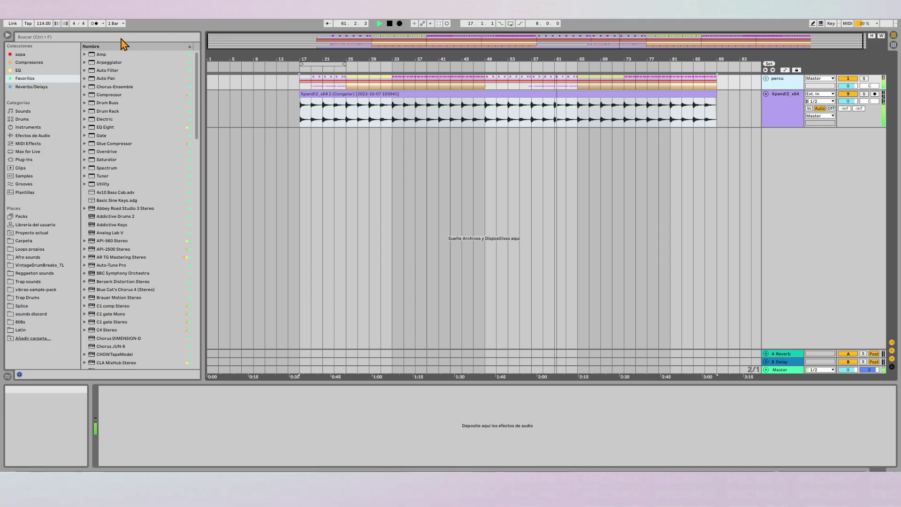
Try a Glue Compressor on the percu group with the threshold at -21.0 dB and makeup gain at 3.33 dB.
left_click(126, 88)
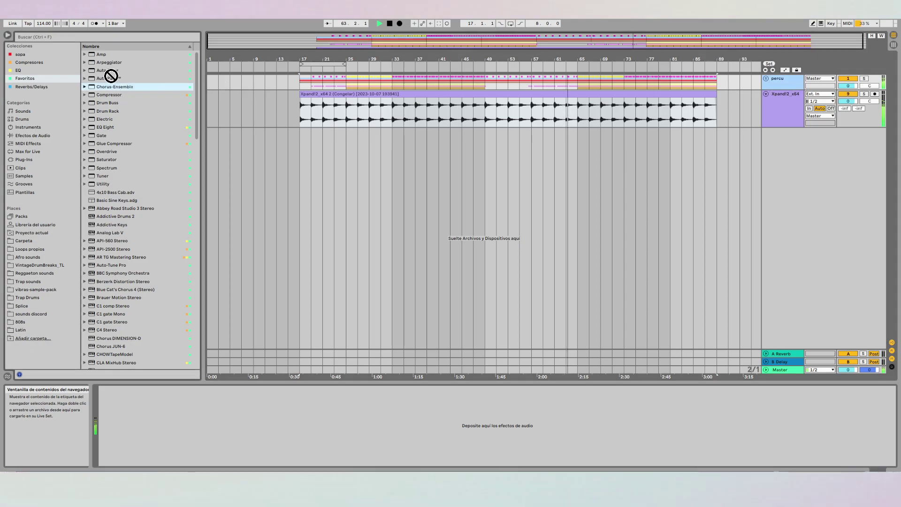
left_click_drag(109, 142, 797, 82)
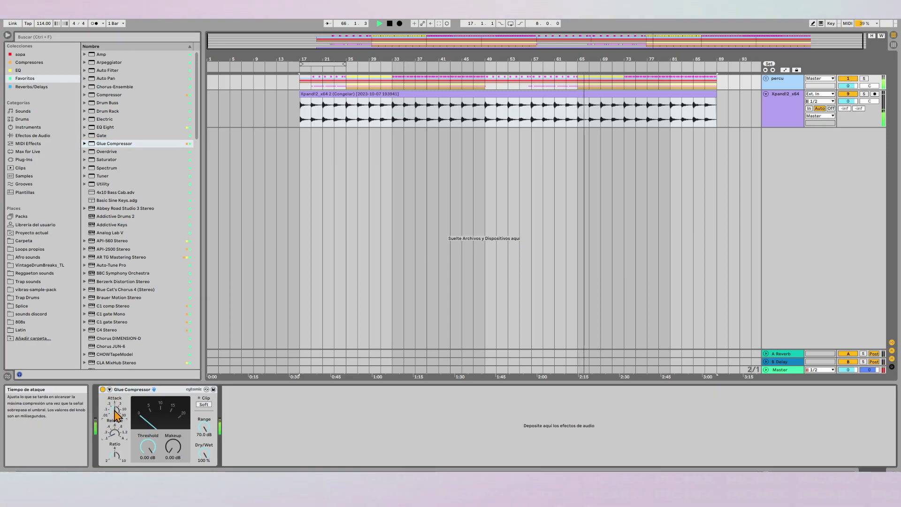
left_click_drag(148, 446, 148, 482)
left_click_drag(172, 448, 172, 440)
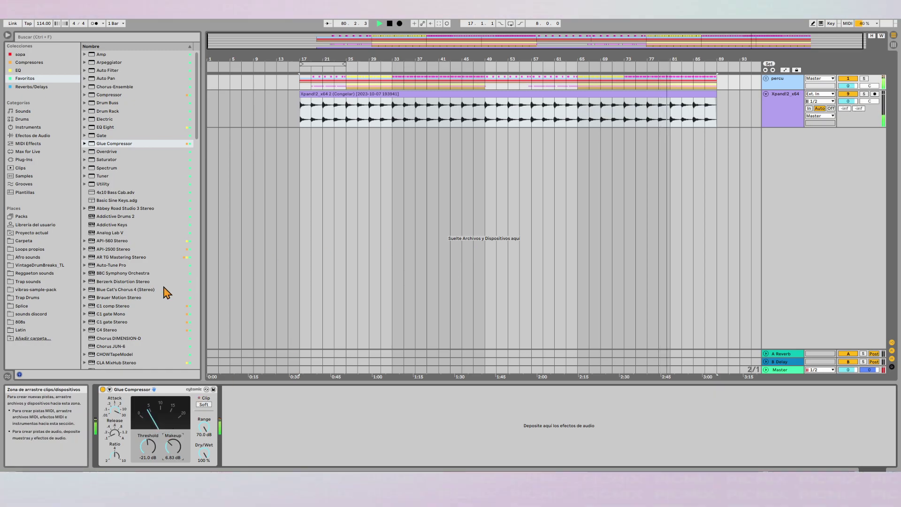
left_click_drag(172, 445, 173, 454)
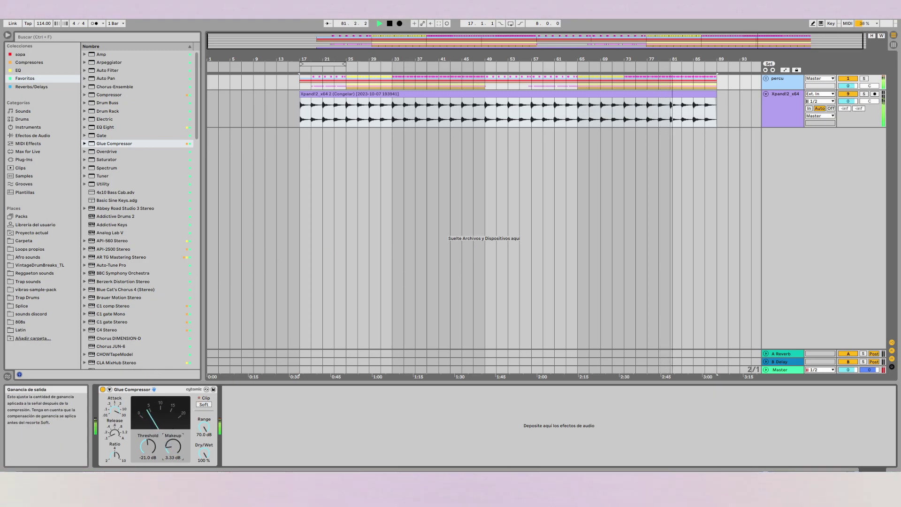
Bypass the Glue Compressor to compare the sound, and delete it from the percu group.
left_click(102, 389)
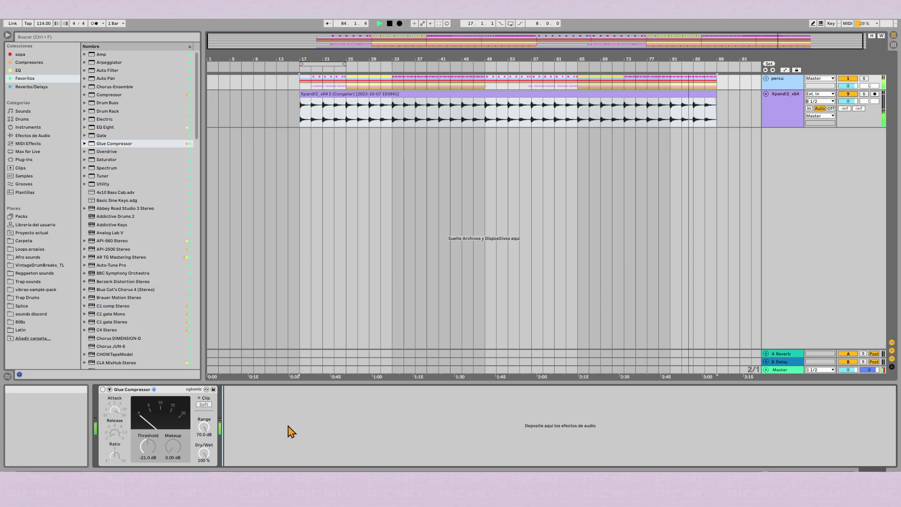
left_click(126, 393)
key("Delete")
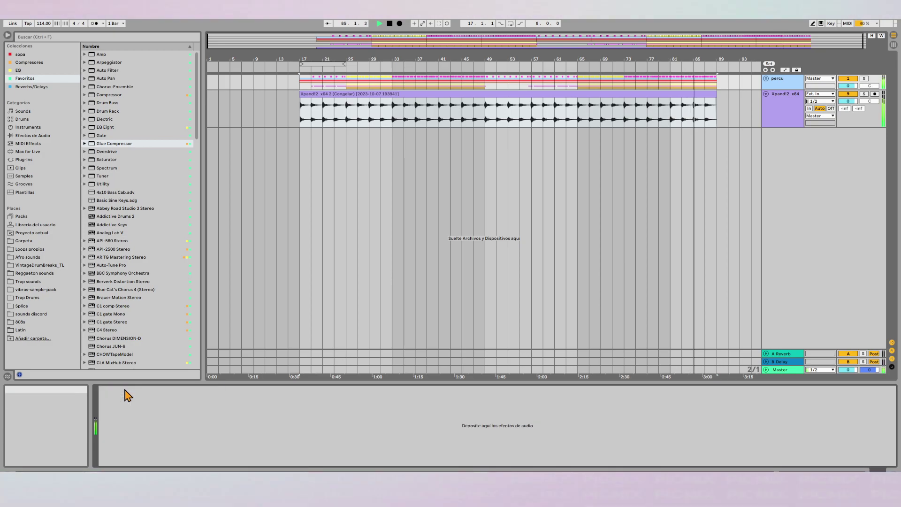
key("Tab")
key("Tab")
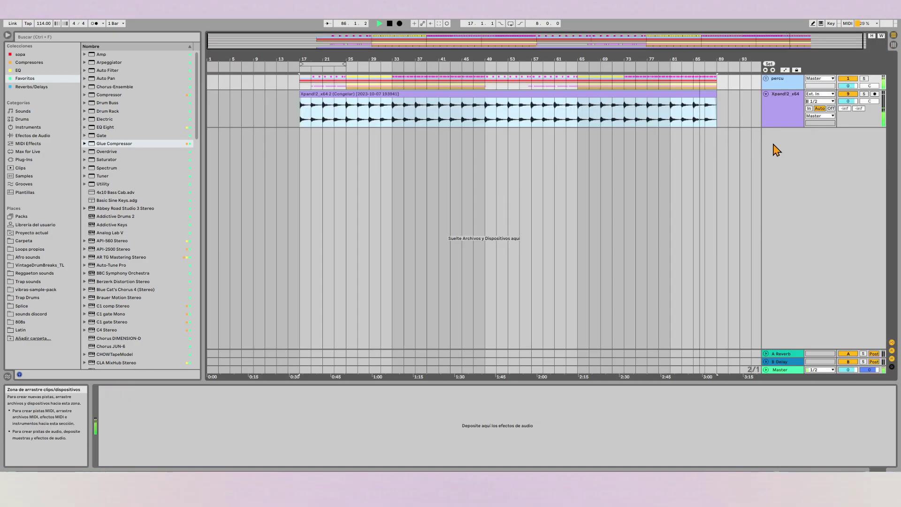
Rename the Xpand!2 track acorde.
left_click(783, 118)
key("ctrl+r")
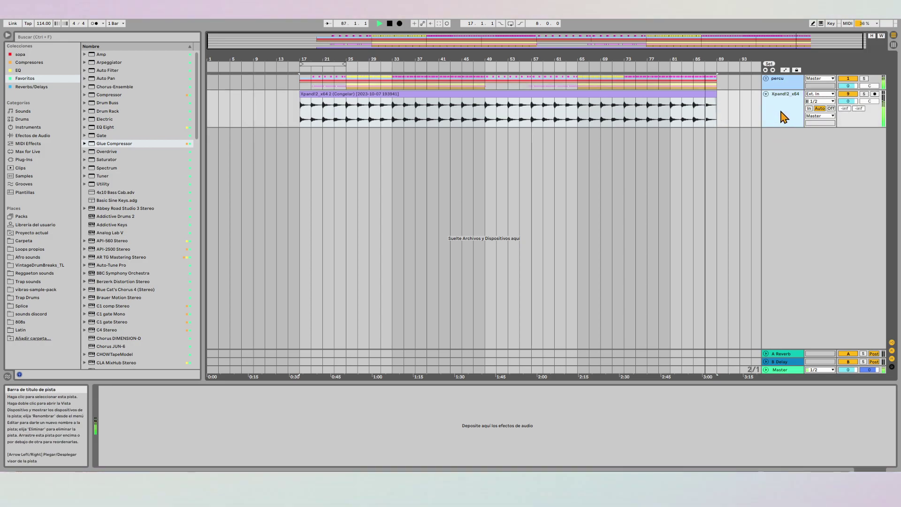
type("acorde")
key("Return")
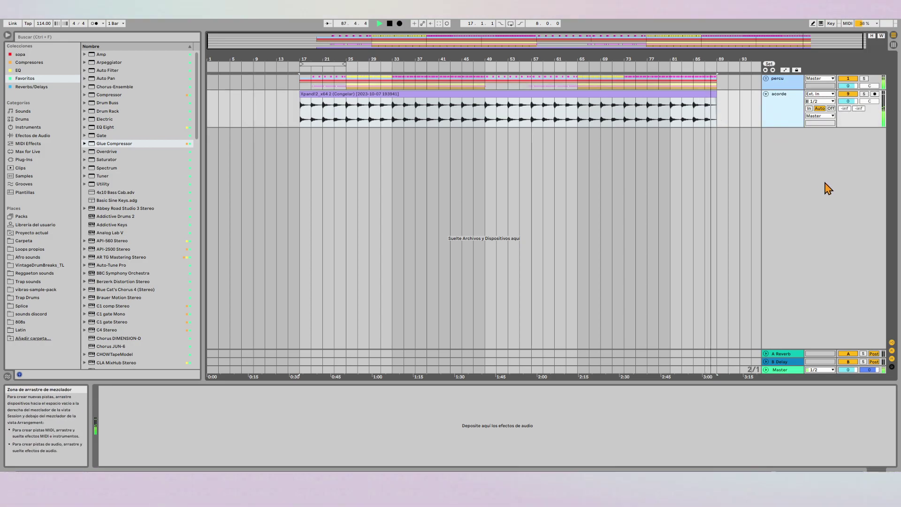
left_click(76, 38)
type("xpan")
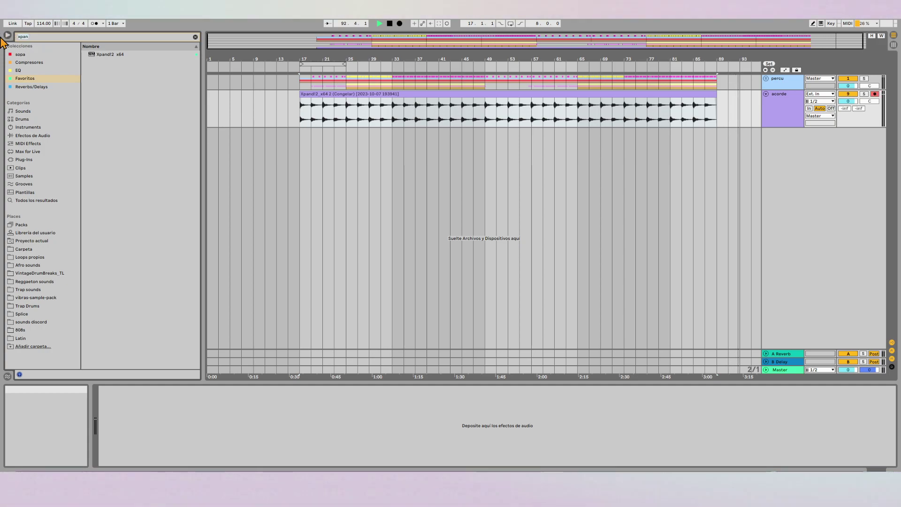
key("BackSpace")
key("BackSpace")
key("BackSpace")
key("BackSpace")
Search the browser for "con" and load the Concerto instrument onto a new track below acorde.
type("on")
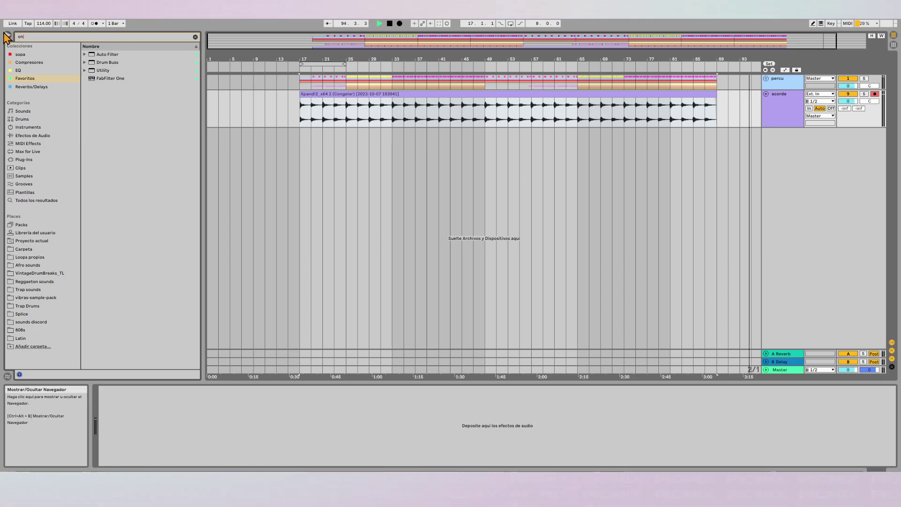
type("c")
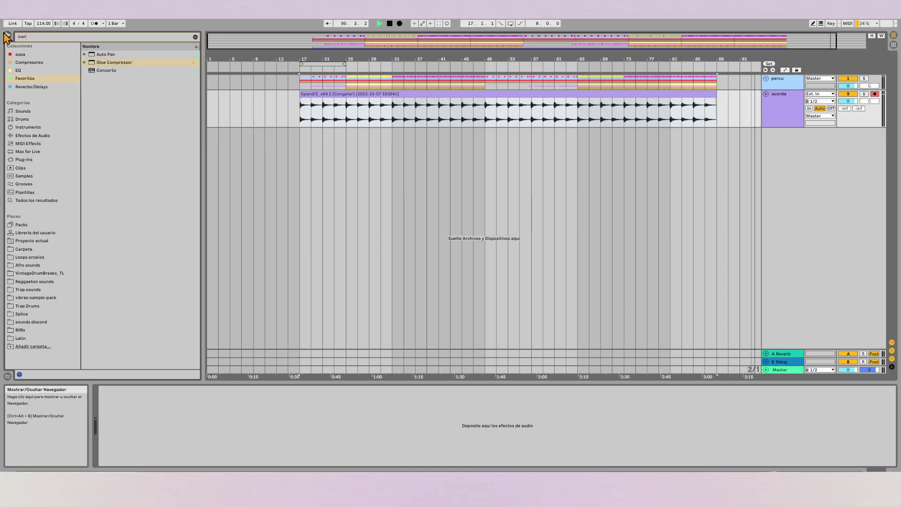
left_click_drag(112, 71, 275, 144)
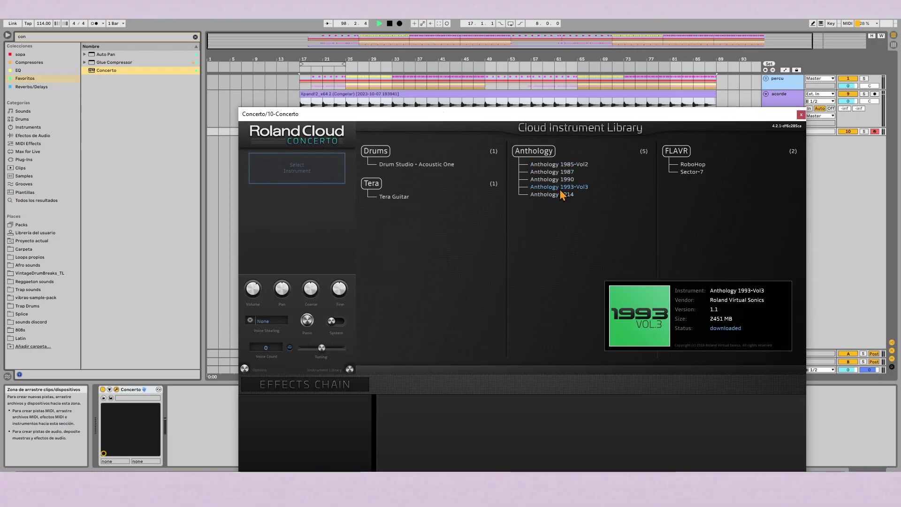
Load Anthology 1993-Vol3 into Concerto and select the REINCARNATE patch.
double_click(560, 187)
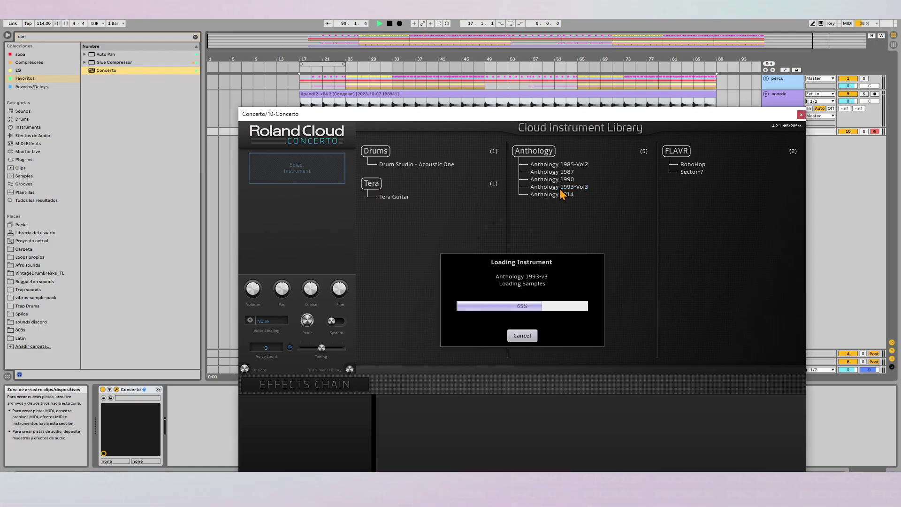
left_click_drag(485, 120, 476, 63)
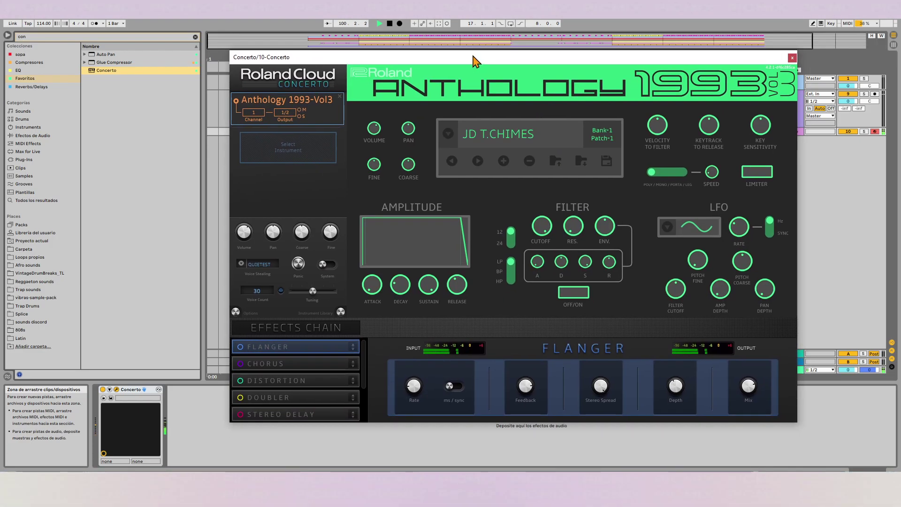
left_click(490, 136)
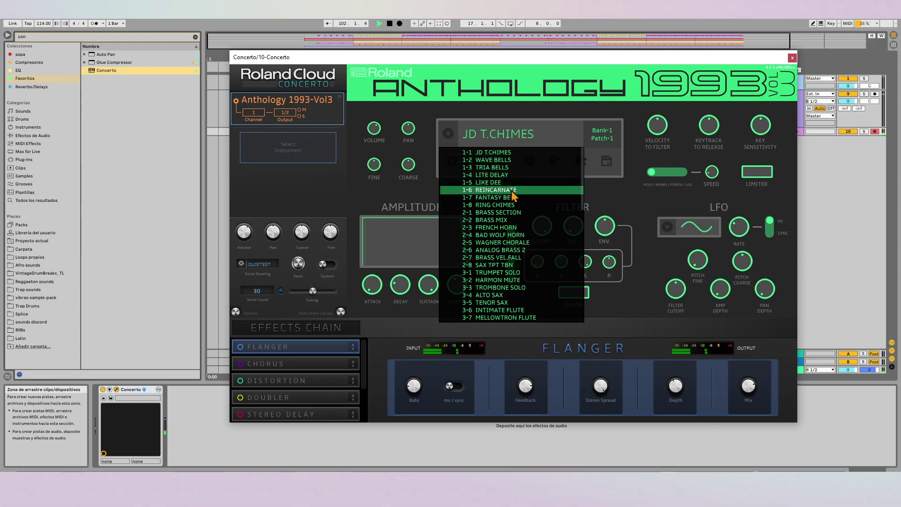
left_click(504, 190)
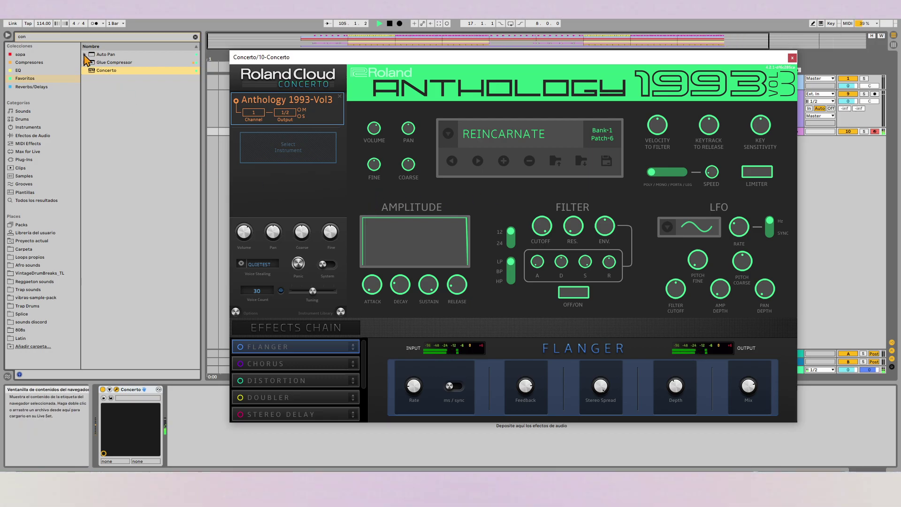
Search the browser for "nl", add NLS Buss Stereo after Concerto, and set its Drive to 7.7.
left_click(55, 40)
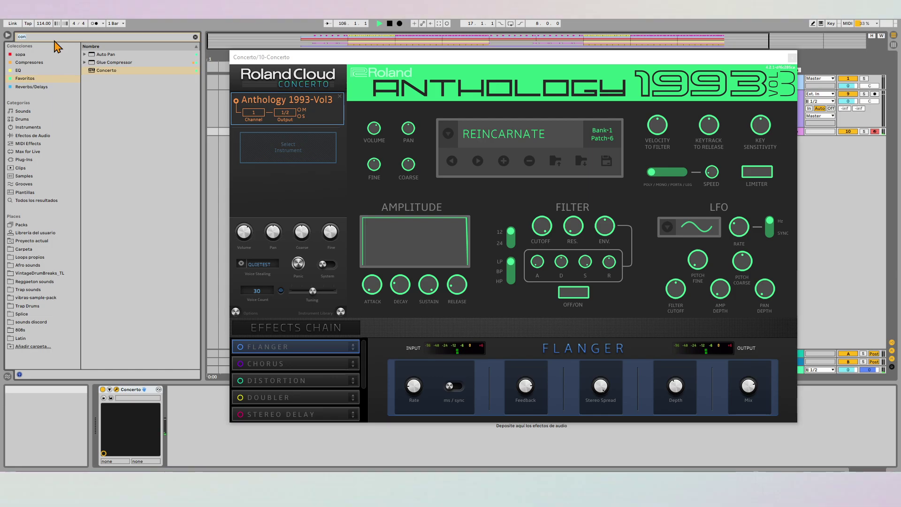
key("BackSpace")
key("BackSpace")
key("BackSpace")
type("nl")
left_click_drag(105, 67, 181, 427)
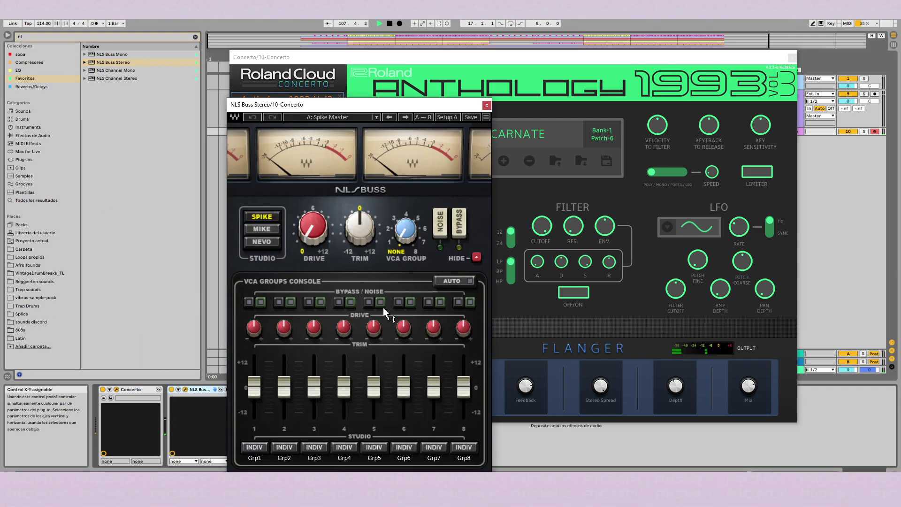
left_click_drag(313, 225, 312, 217)
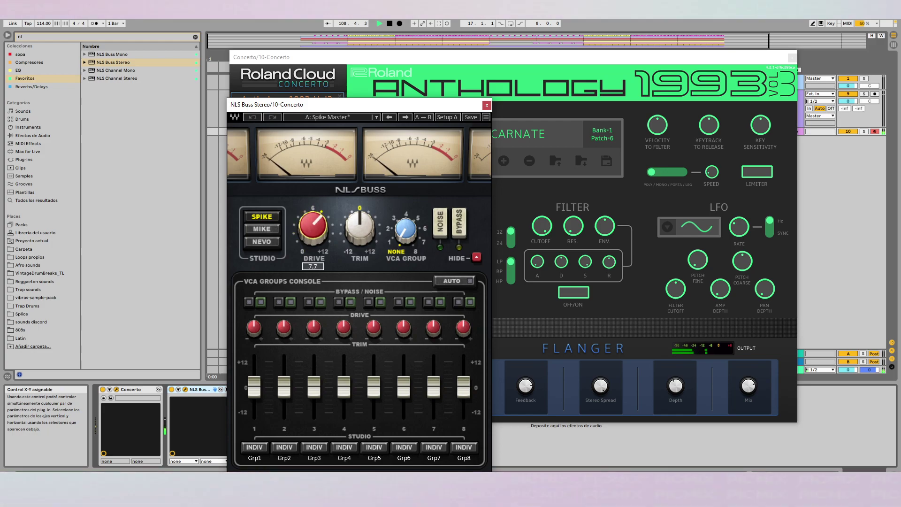
left_click(486, 105)
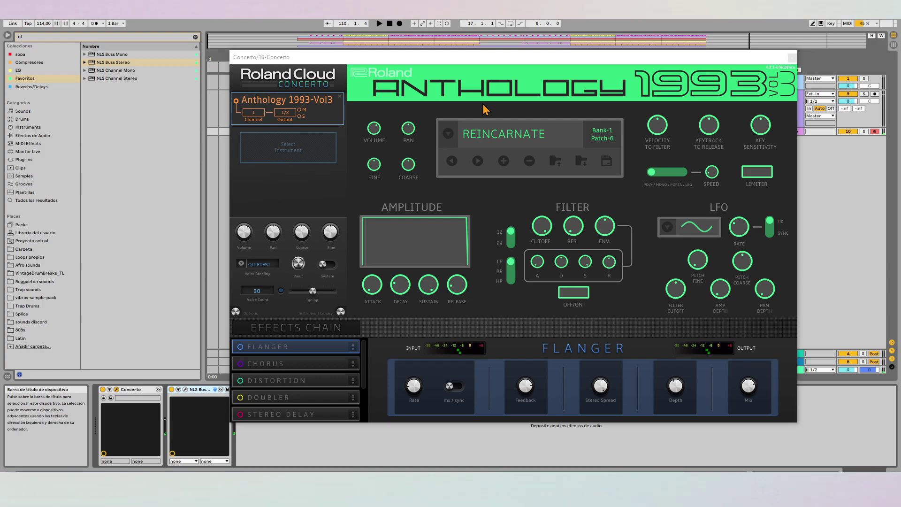
Play the arrangement while auditioning the FANTASY BELL and RING CHIMES patches in Concerto, and end on BRASS SECTION.
left_click_drag(433, 76, 391, 165)
left_click(307, 93)
key("space")
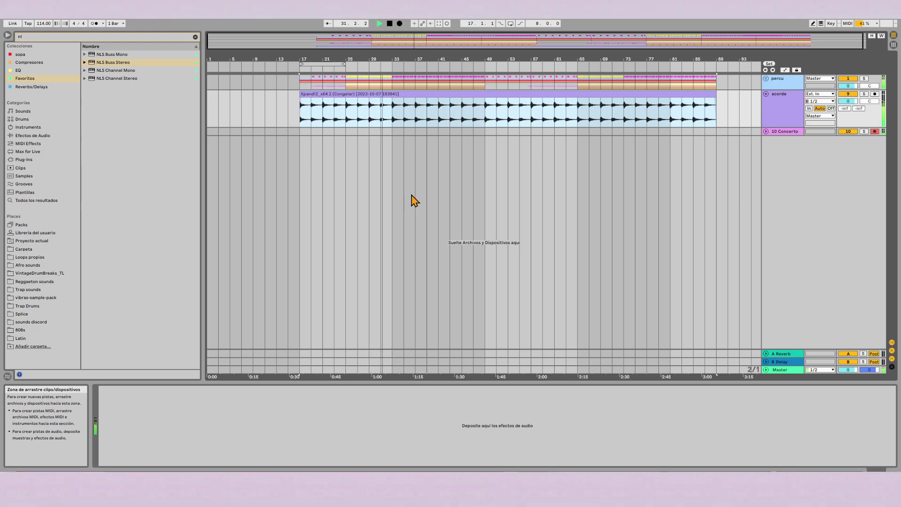
left_click(783, 133)
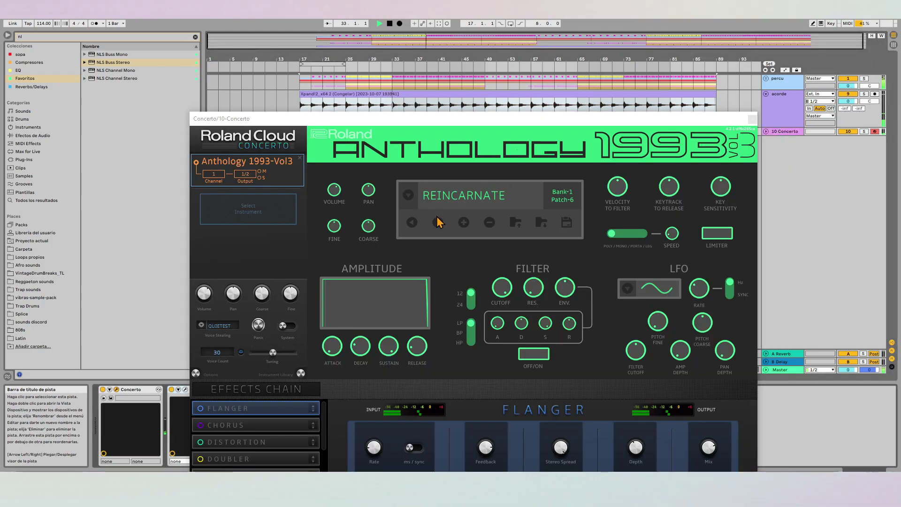
left_click(408, 195)
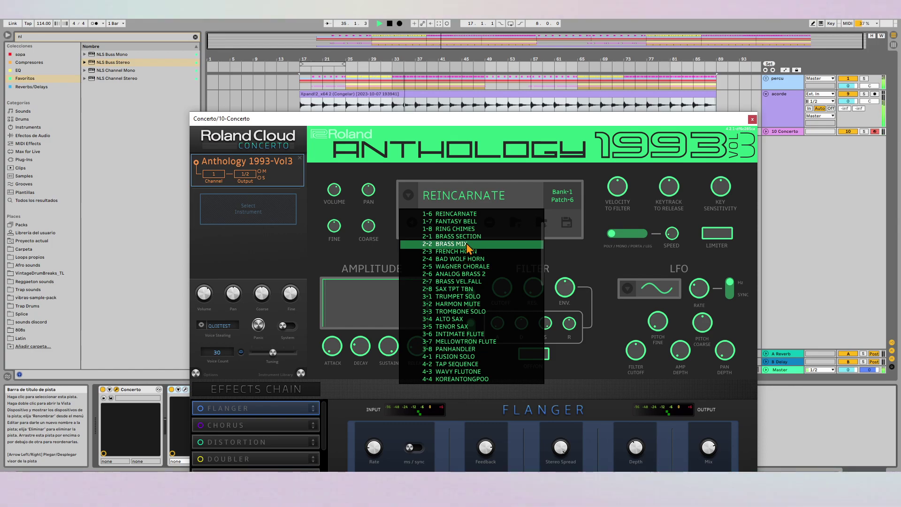
scroll(467, 248, "up", 5)
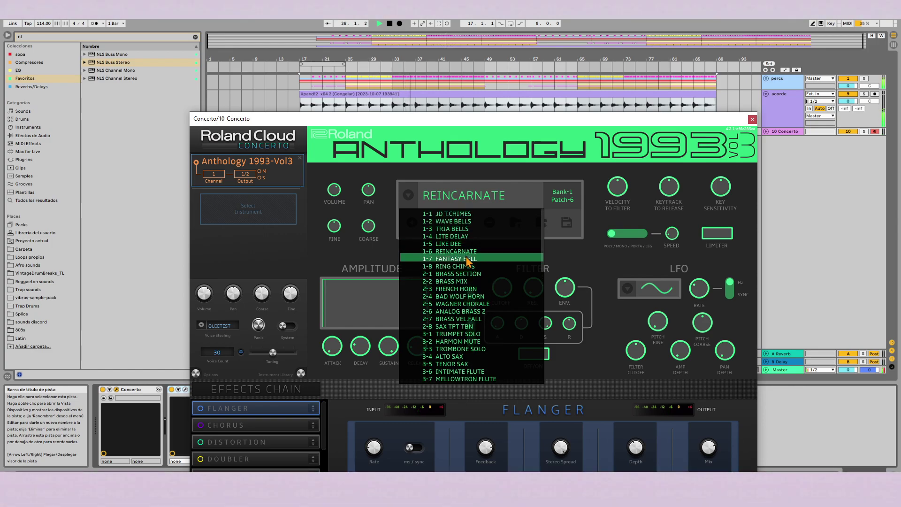
left_click(466, 258)
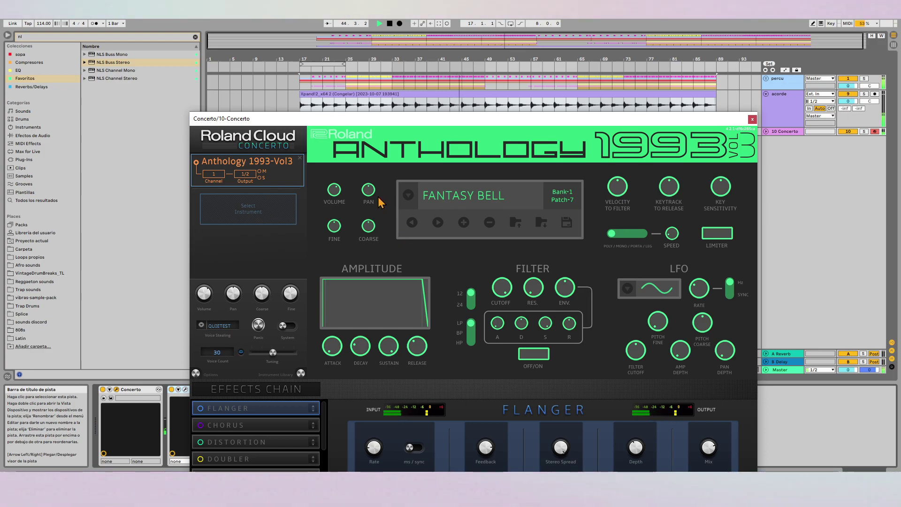
left_click(437, 222)
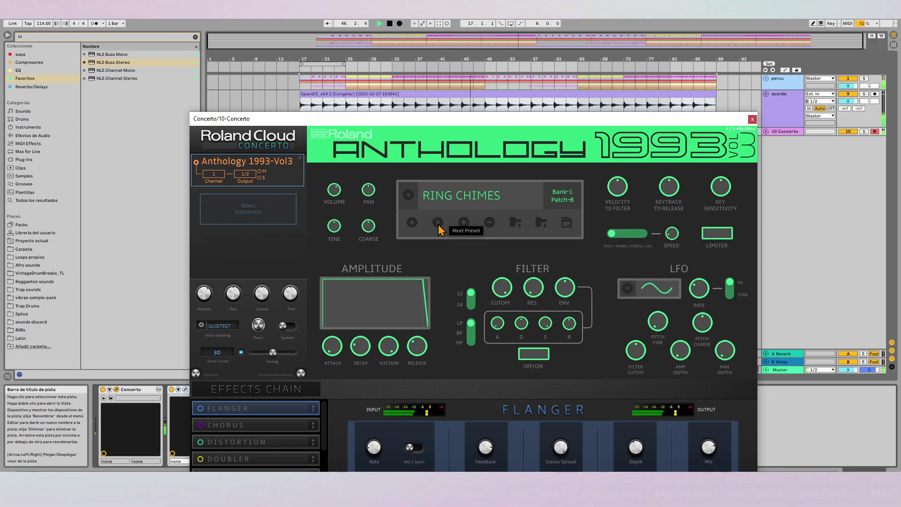
left_click(437, 222)
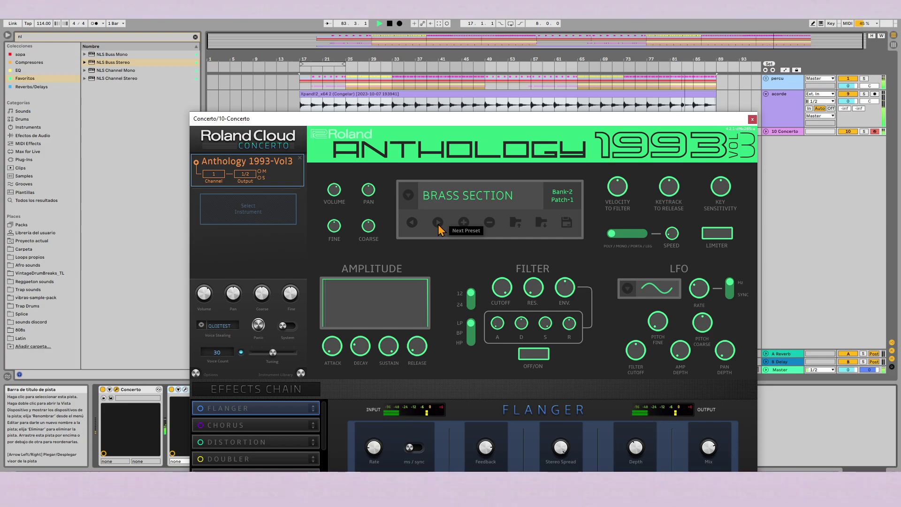
left_click(752, 119)
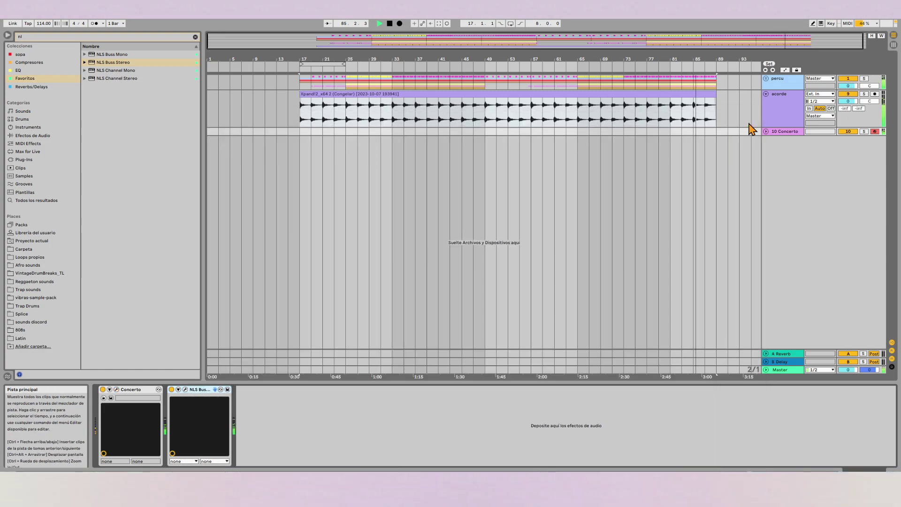
Play the arrangement from bar 25, unfold the percu group, and deactivate the DCow3mp2 part from bar 25 to bar 33.
left_click(392, 132)
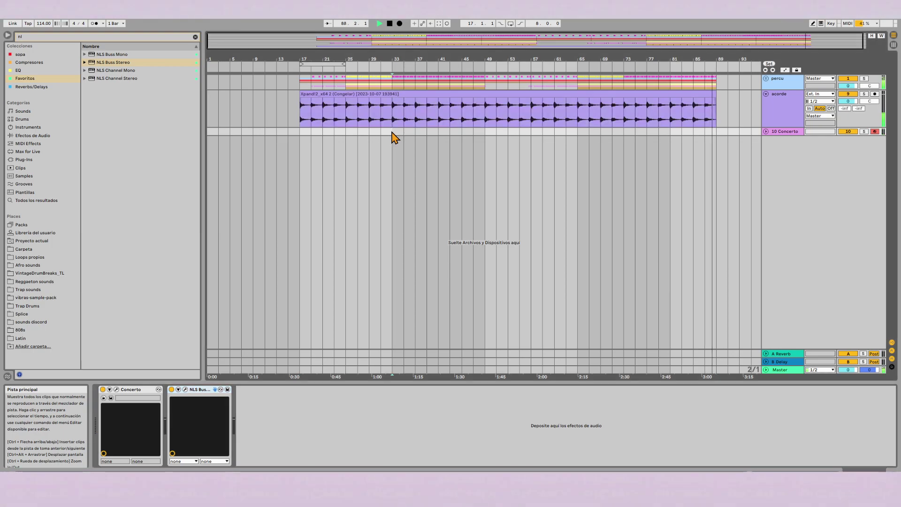
key("space")
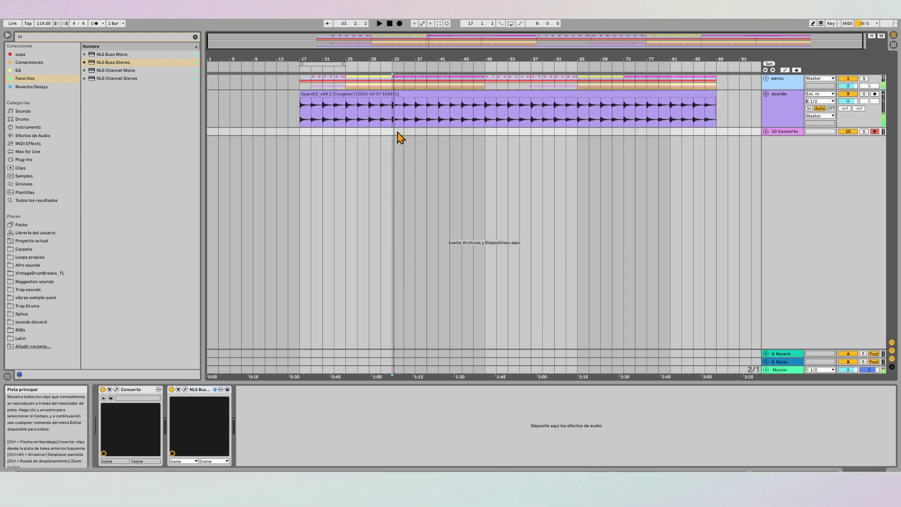
left_click(348, 134)
key("space")
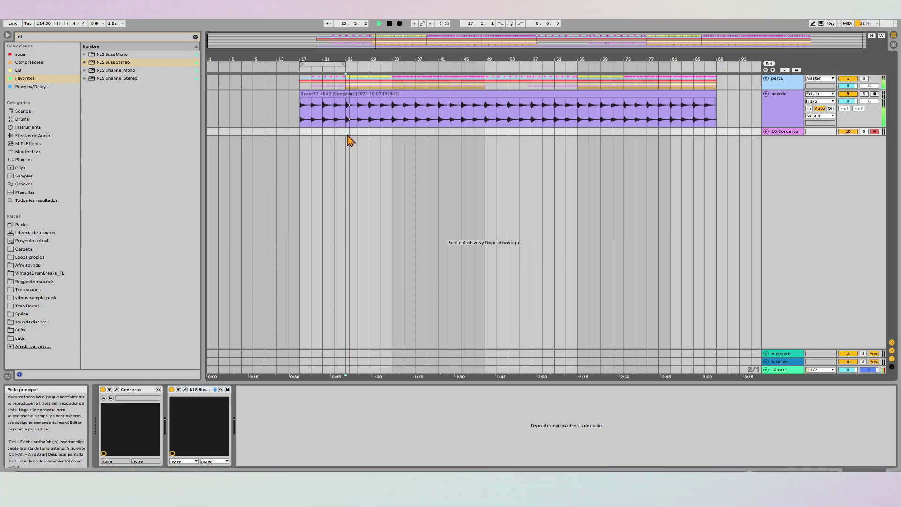
left_click(765, 79)
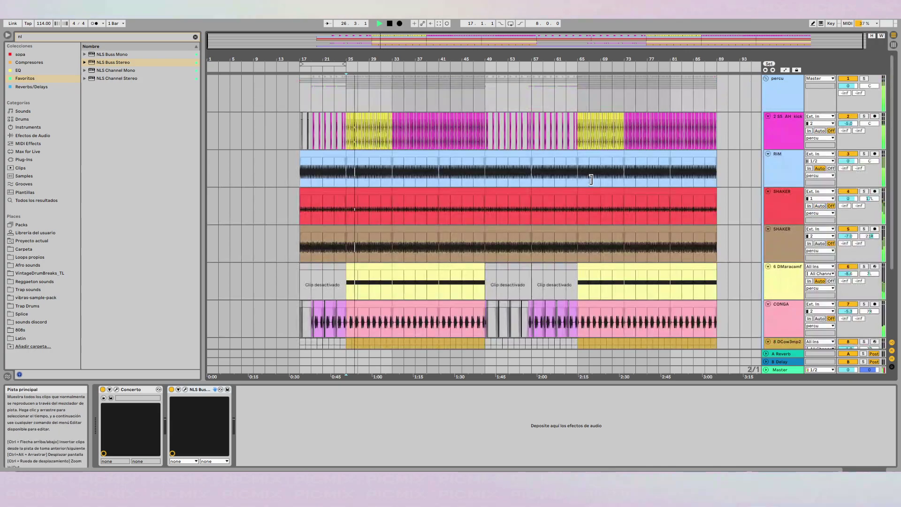
scroll(362, 287, "down", 3)
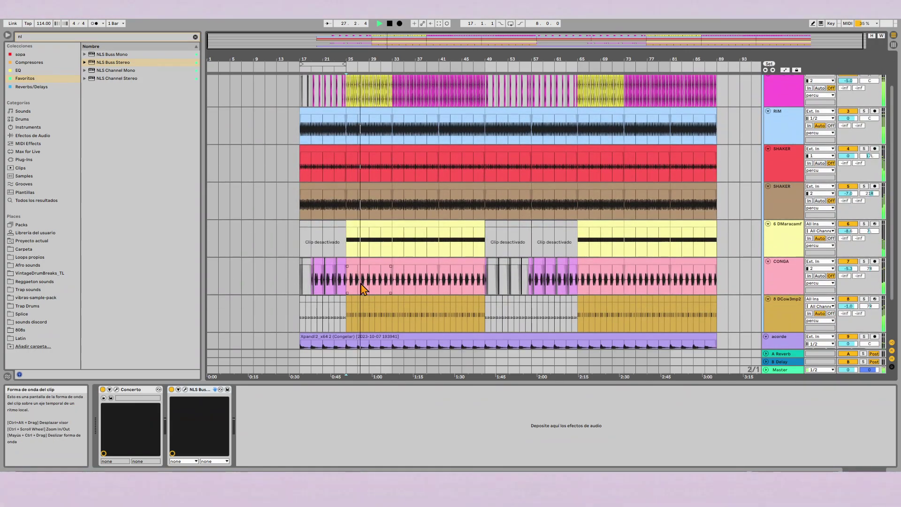
scroll(360, 284, "down", 2)
left_click_drag(346, 300, 394, 306)
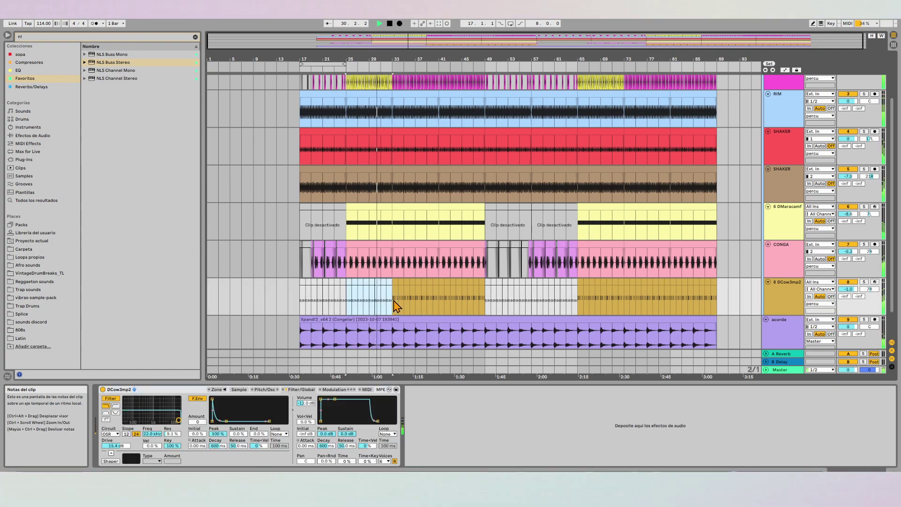
Try a first recording pass on the 10 Concerto track, from shortly before bar 33.
scroll(394, 305, "down", 4)
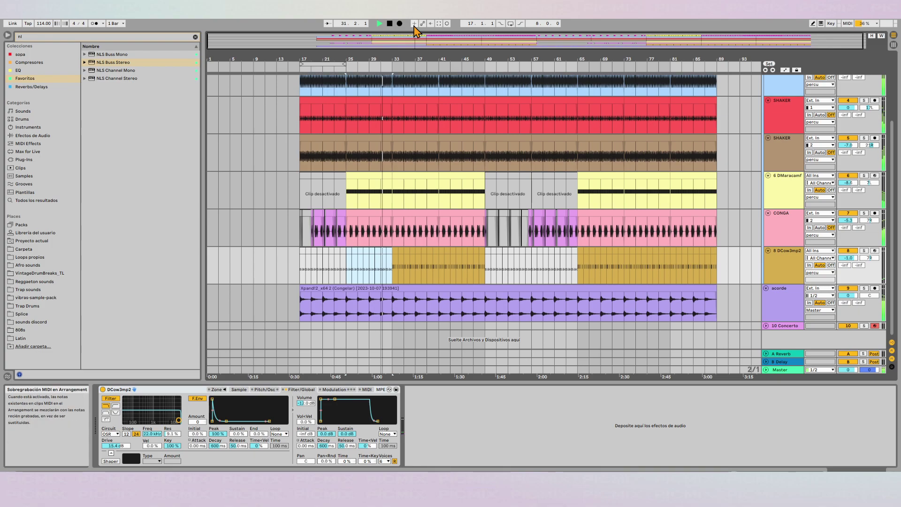
key("F9")
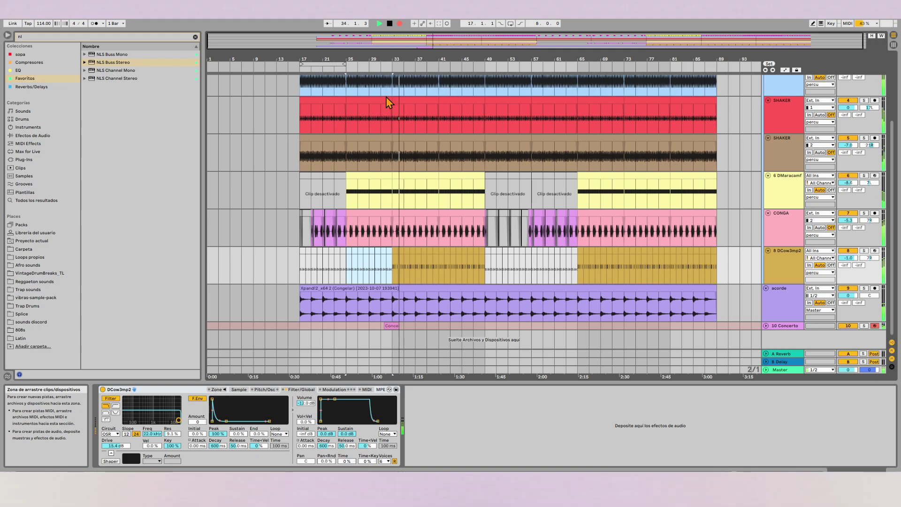
key("space")
Record a melody on the 10 Concerto track from bar 25 to bar 49 with the metronome on and its preview volume lowered.
left_click(94, 23)
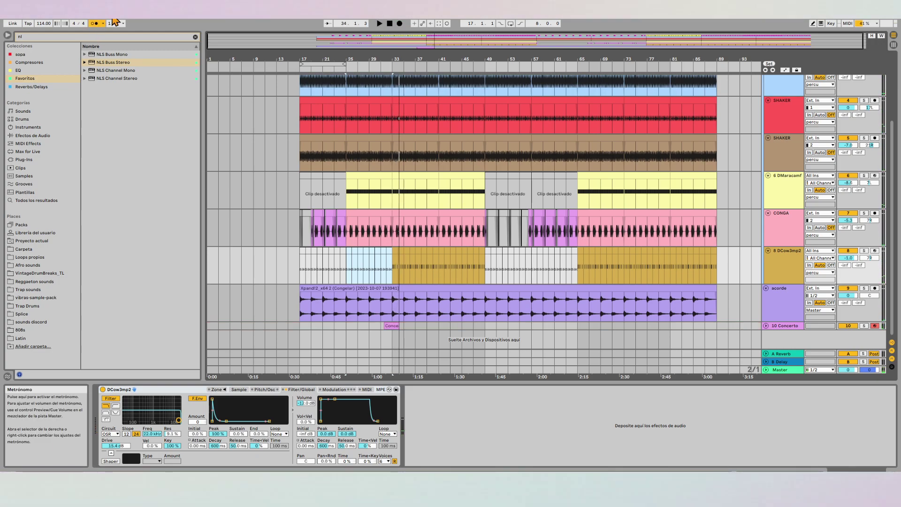
left_click(399, 24)
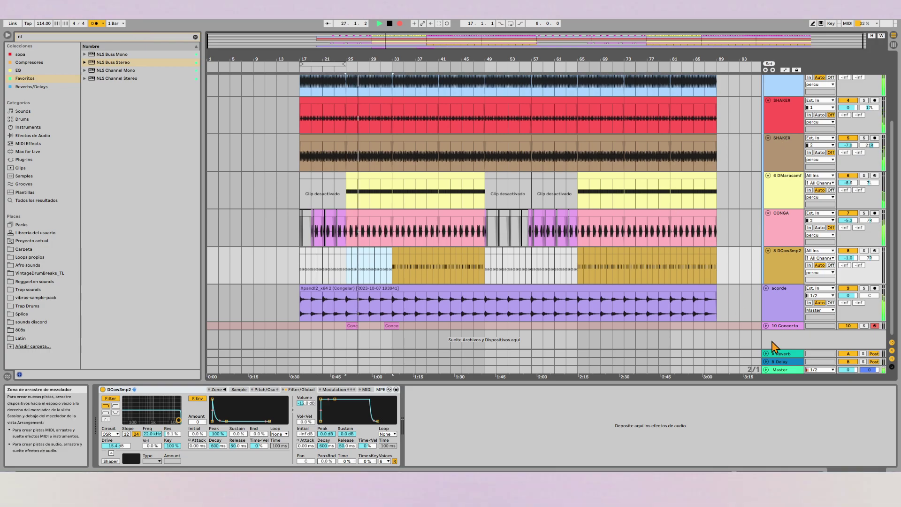
key("Tab")
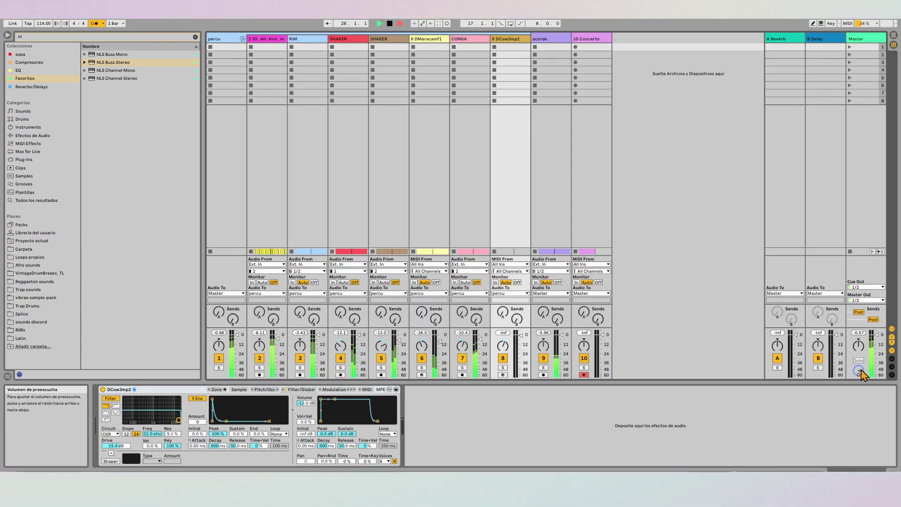
key("Tab")
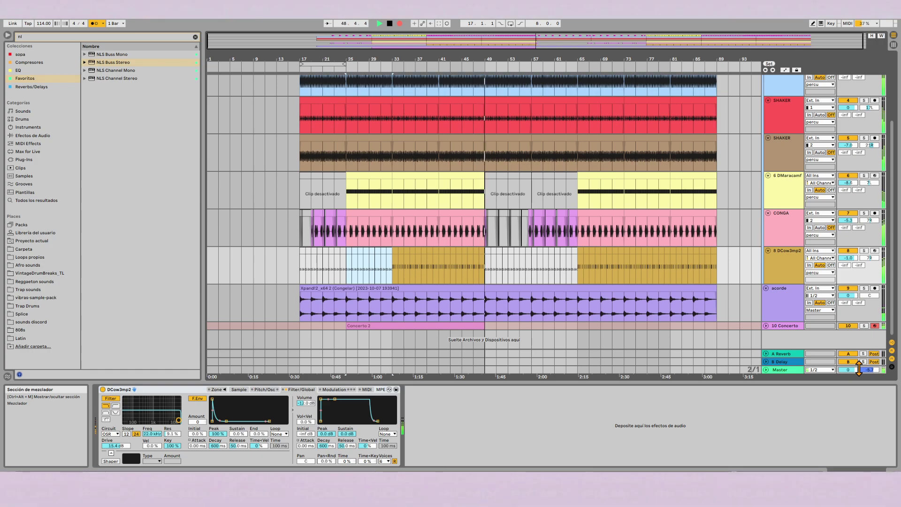
key("space")
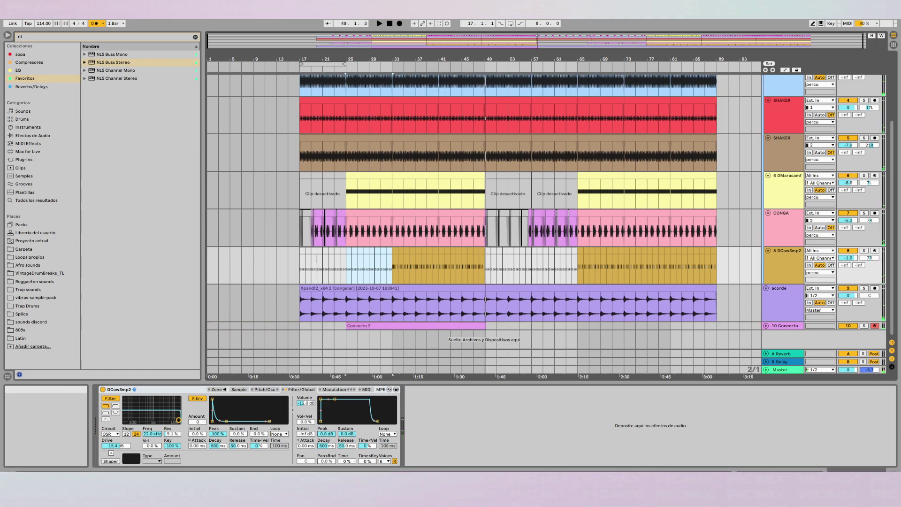
Move the recorded Concerto 2 clip to start at bar 41 and shorten it to end at bar 49.
left_click(395, 271)
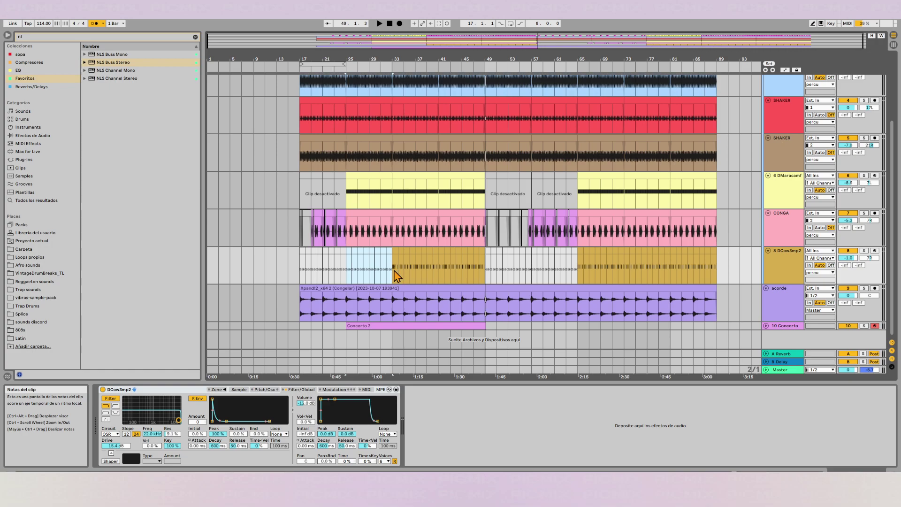
left_click_drag(397, 276, 441, 274)
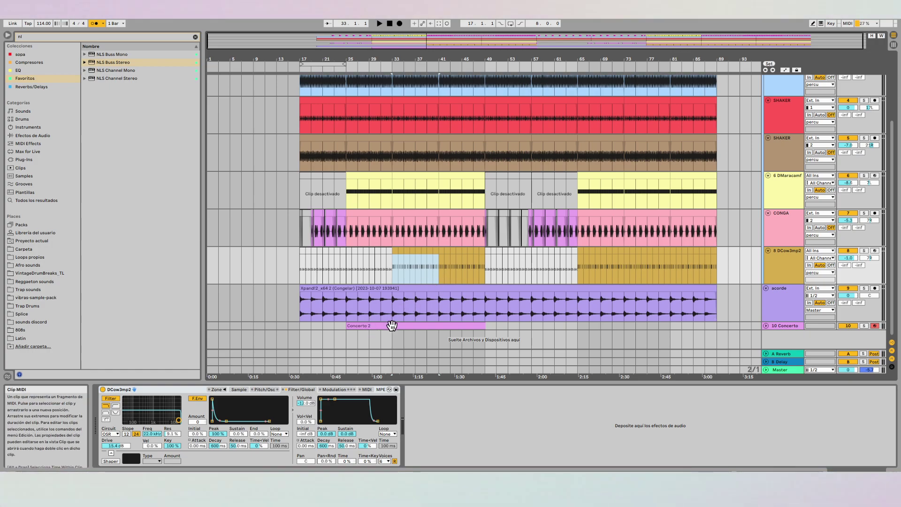
left_click_drag(364, 324, 452, 324)
key("space")
left_click(766, 326)
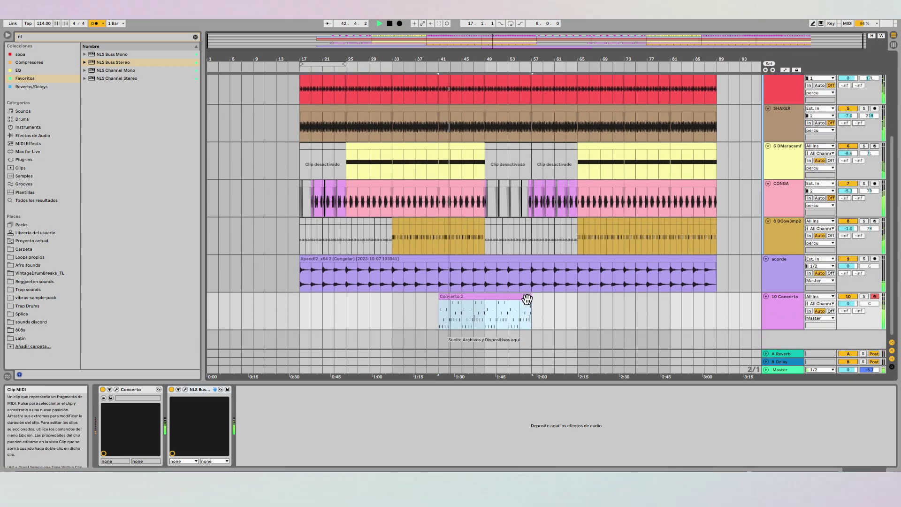
left_click_drag(530, 298, 485, 297)
key("space")
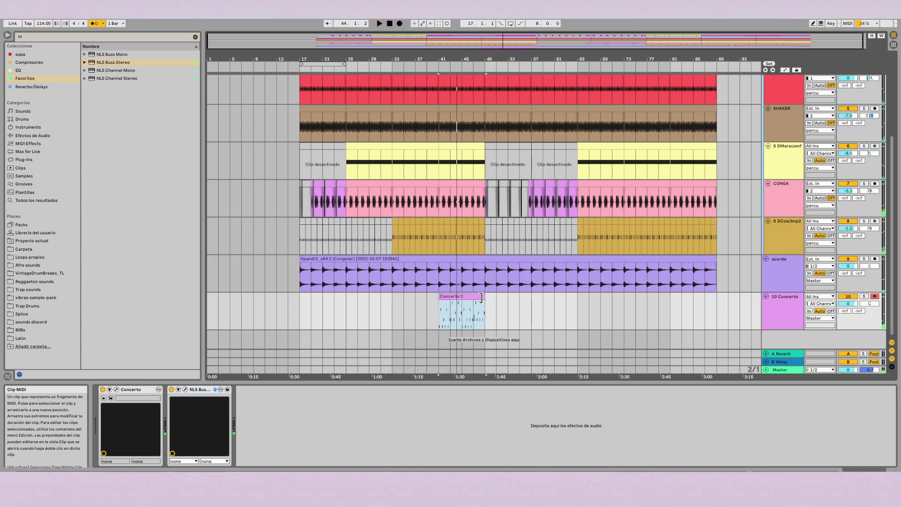
Set all note velocities in the Concerto 2 clip to 84 and play it from bar 41.
double_click(462, 312)
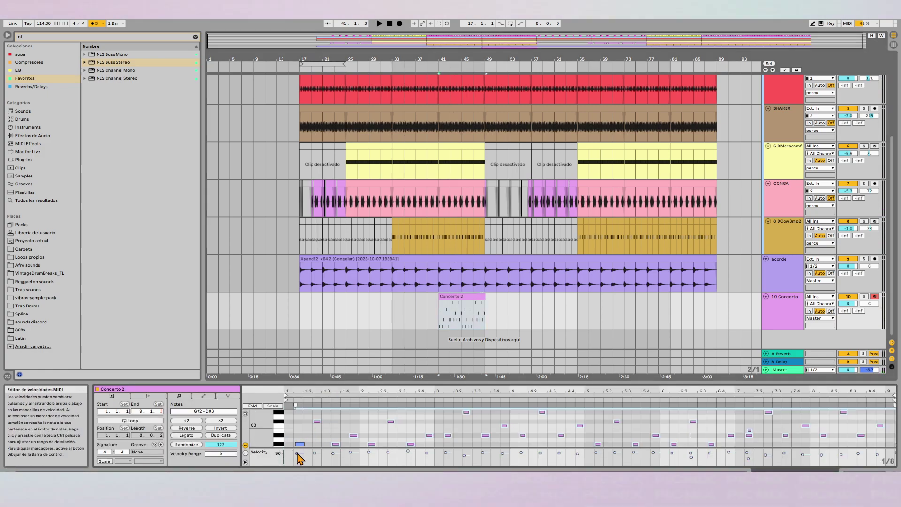
key("space")
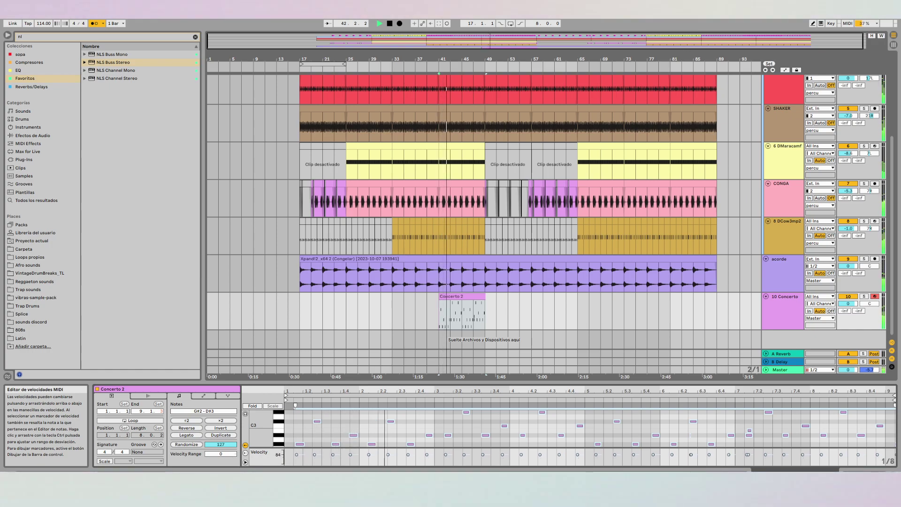
Delete the stray short note beneath the longer C#3 note in the clip's sixth bar of Concerto 2.
key("ctrl+a")
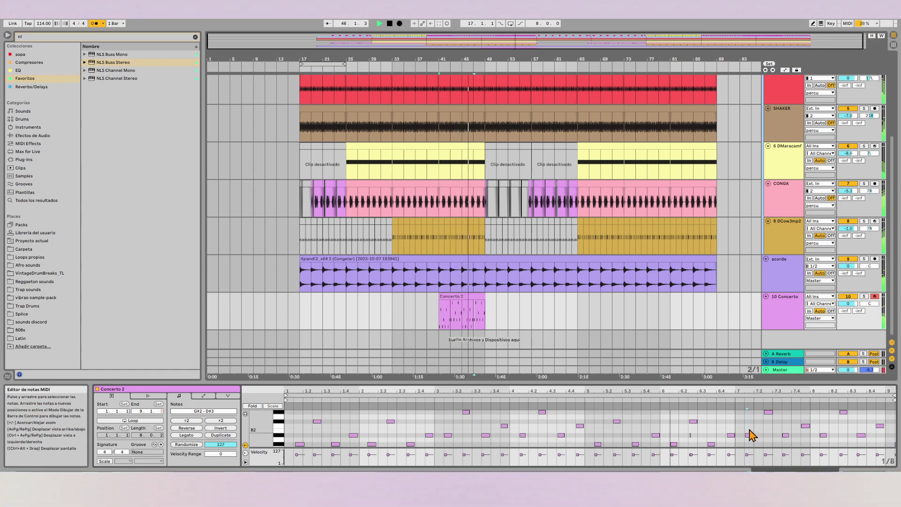
left_click(690, 420)
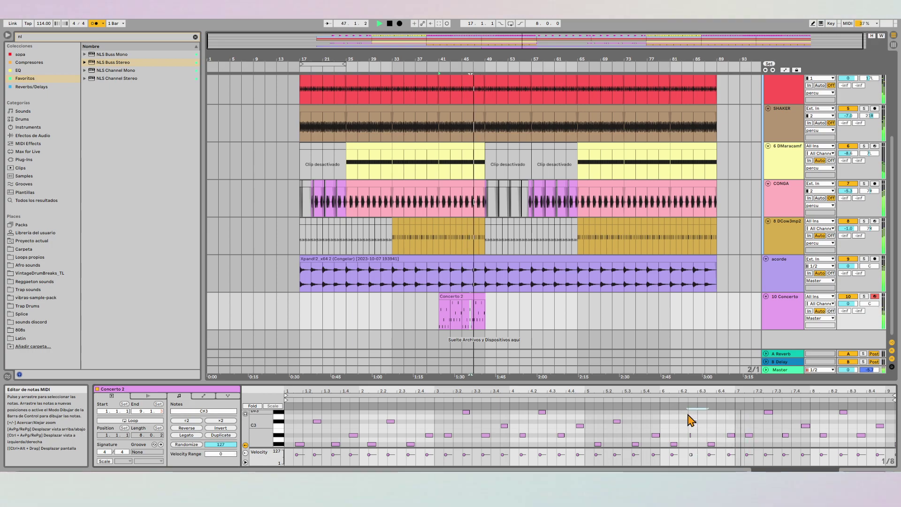
left_click_drag(689, 421, 694, 441)
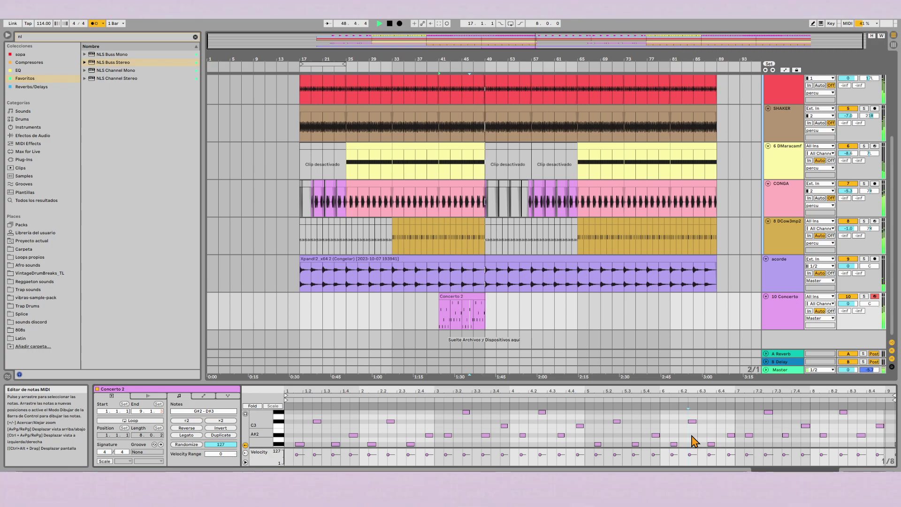
Copy the Concerto 2 clip from bar 41 to bar 81 on the 10 Concerto track.
left_click(474, 296)
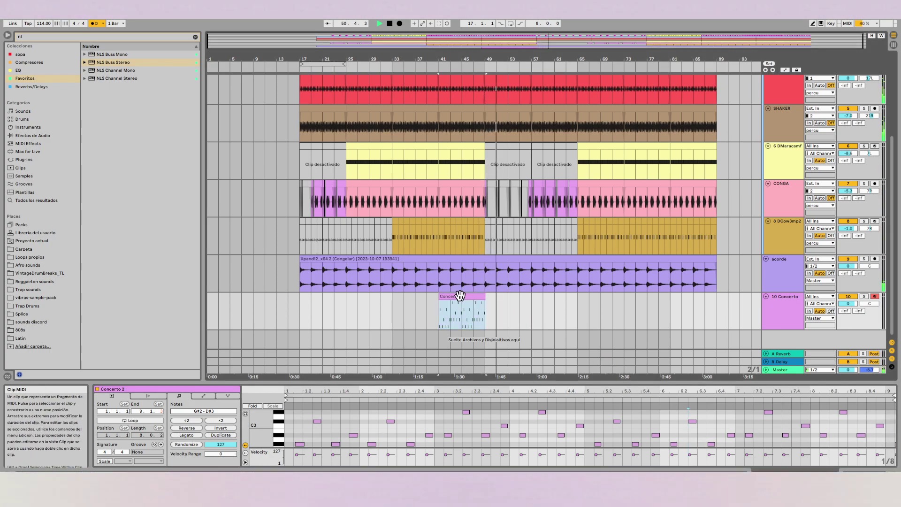
left_click_drag(460, 294, 696, 306)
left_click(648, 315)
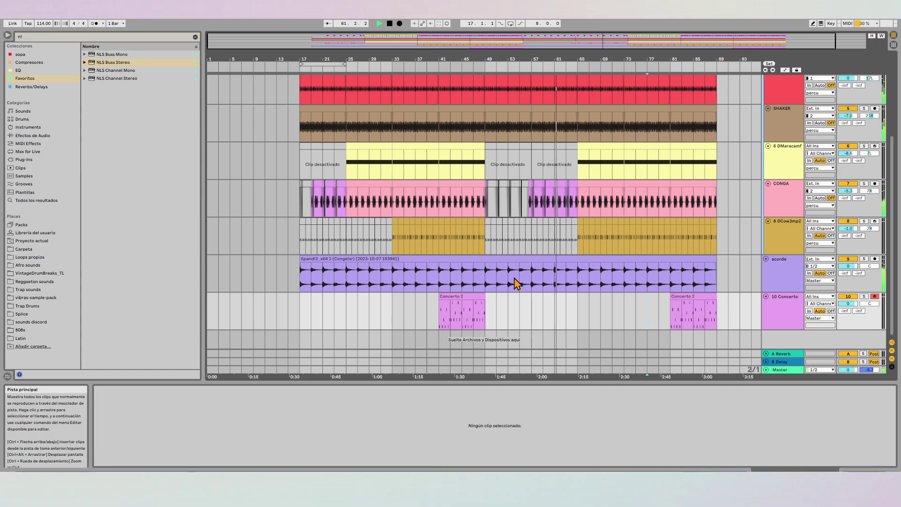
Copy the Concerto 2 clip at bar 81 to bar 73, directly in front of it.
left_click(459, 299)
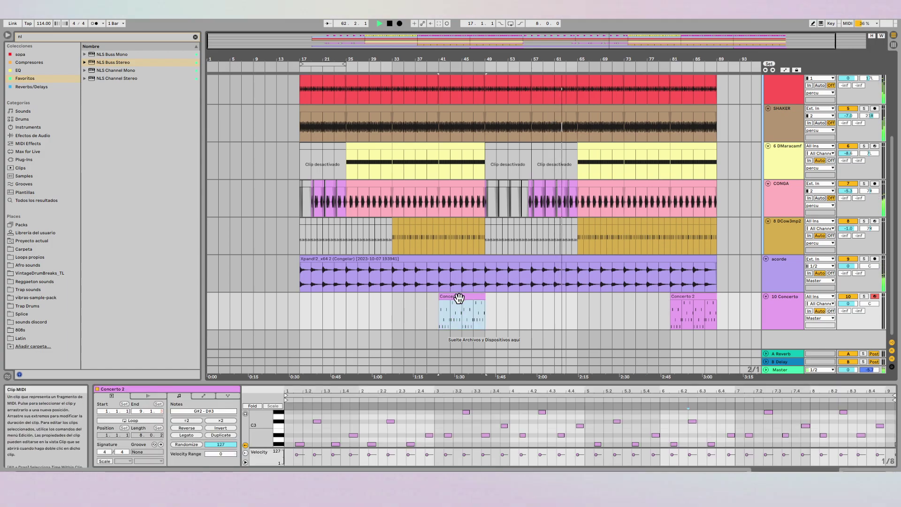
left_click(377, 426)
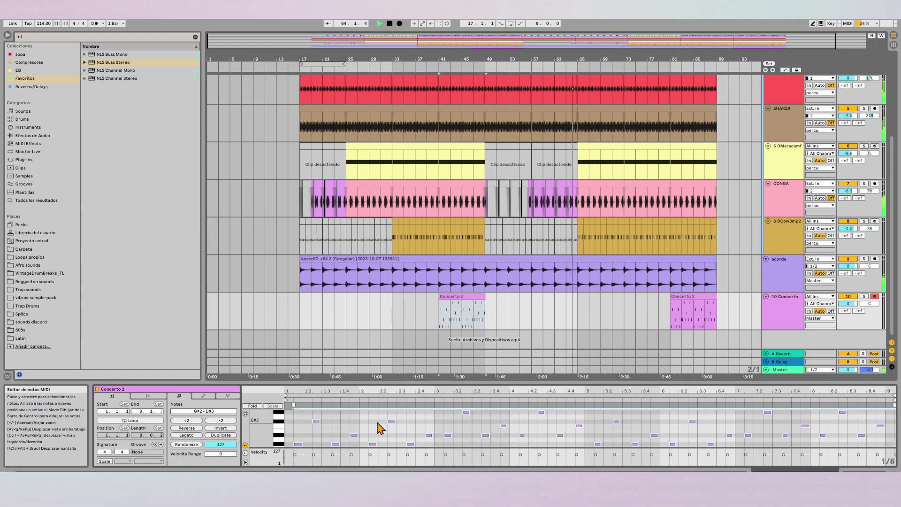
left_click(463, 294)
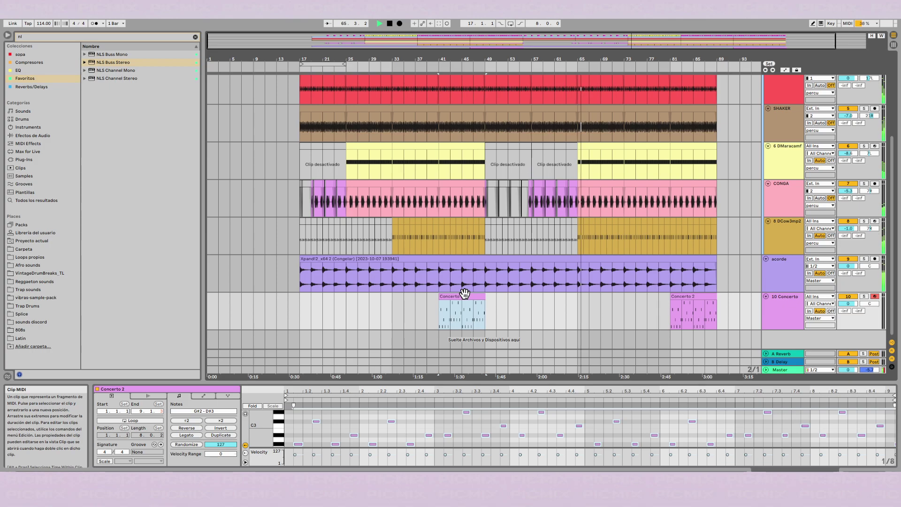
left_click(676, 296)
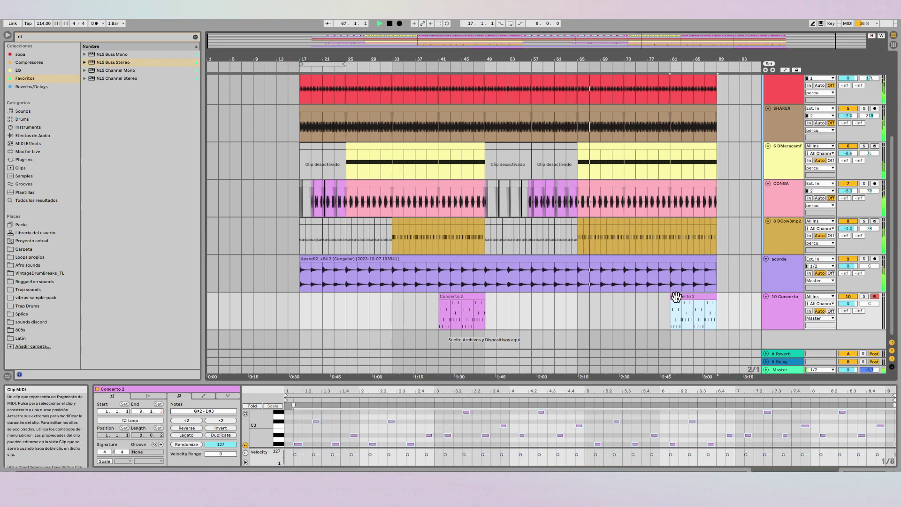
left_click_drag(676, 296, 636, 296)
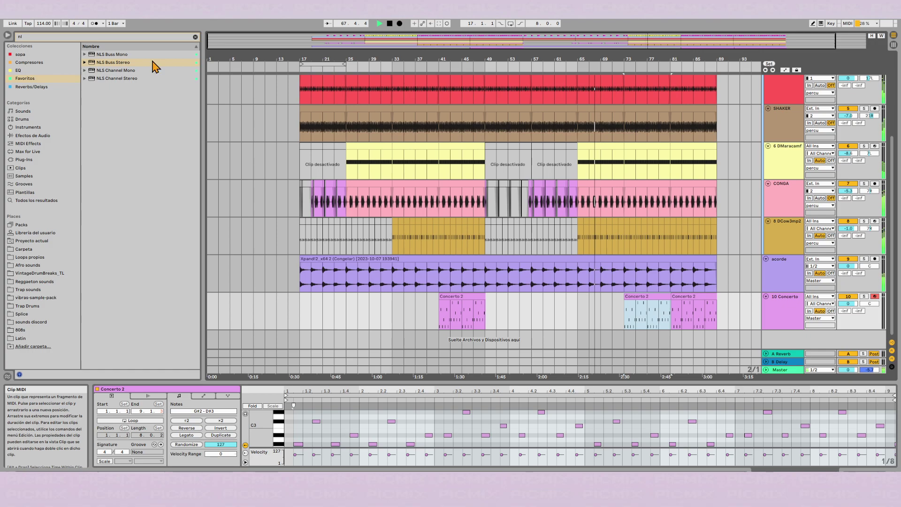
Add Auto Filter to the 10 Concerto track and automate its frequency to rise from 1.59 kHz across the clips starting at bar 73.
left_click(195, 36)
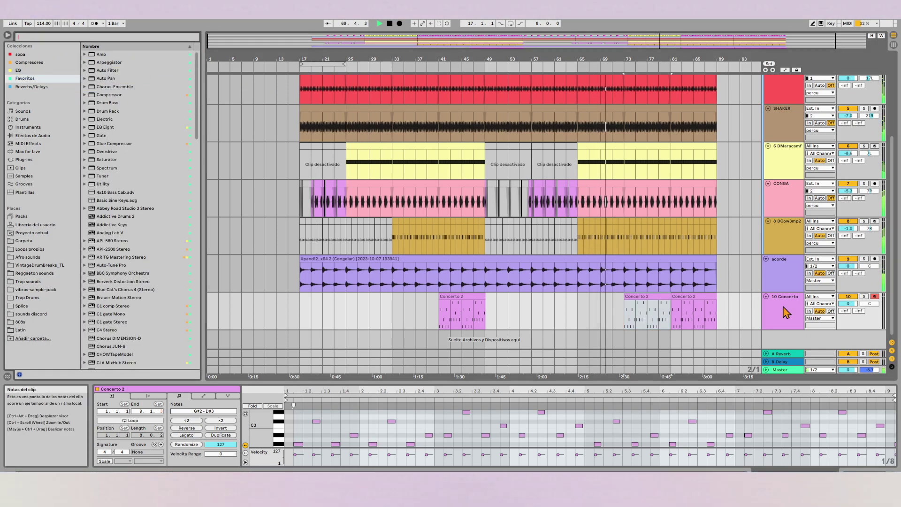
left_click_drag(102, 71, 629, 315)
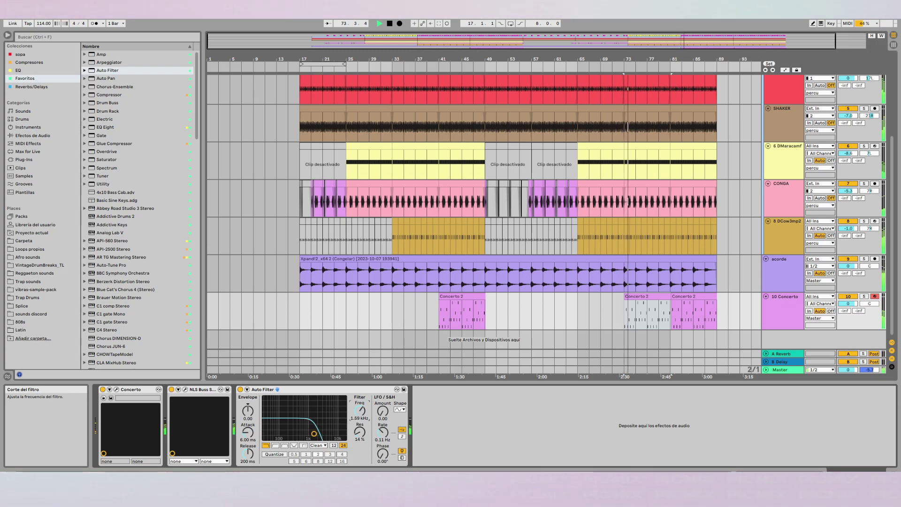
key("a")
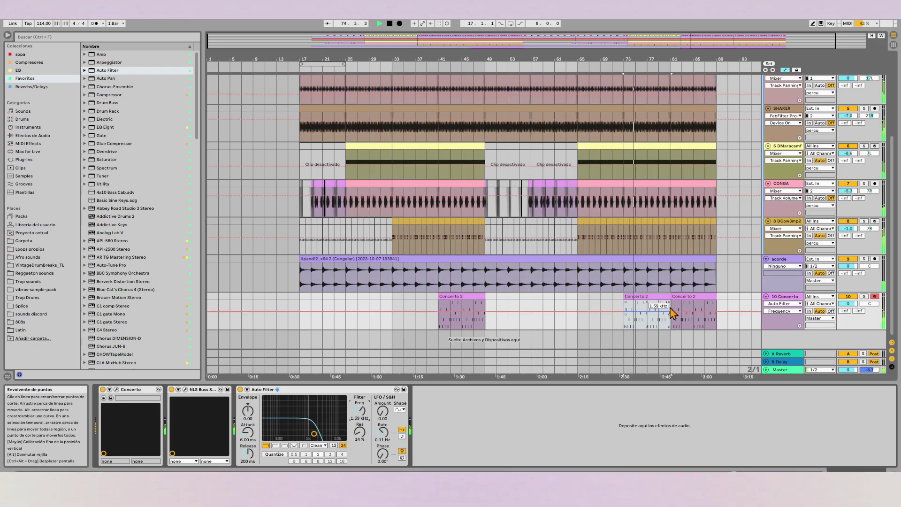
left_click(655, 311)
left_click_drag(670, 310, 690, 304)
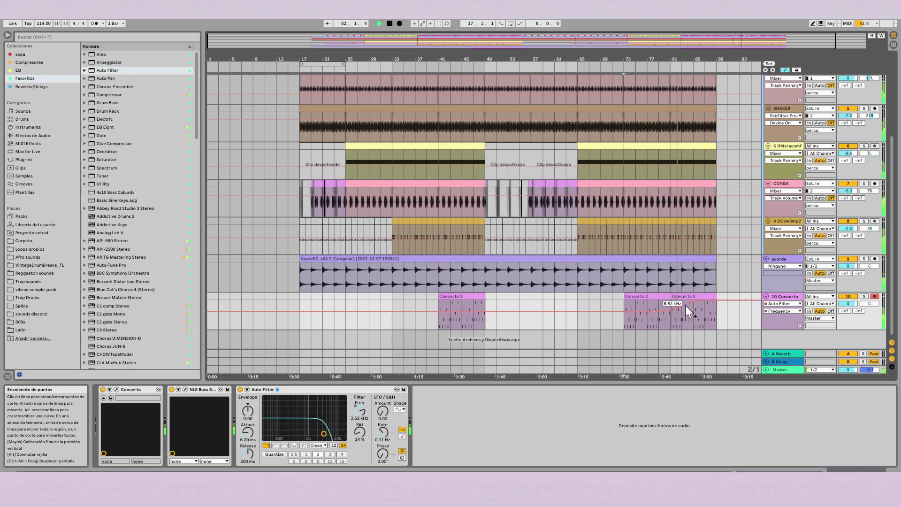
key("a")
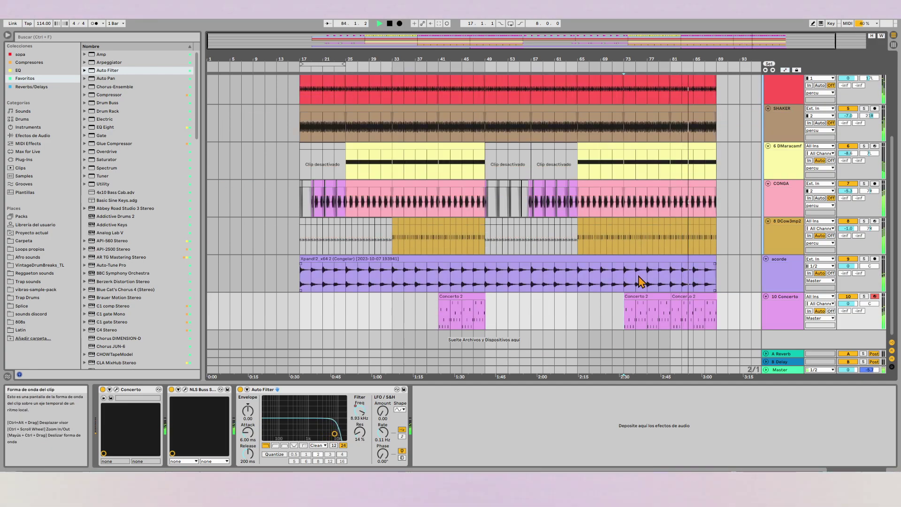
Open the Concerto instrument on the 10 Concerto track and enable the Chorus in its effects chain.
left_click(785, 312)
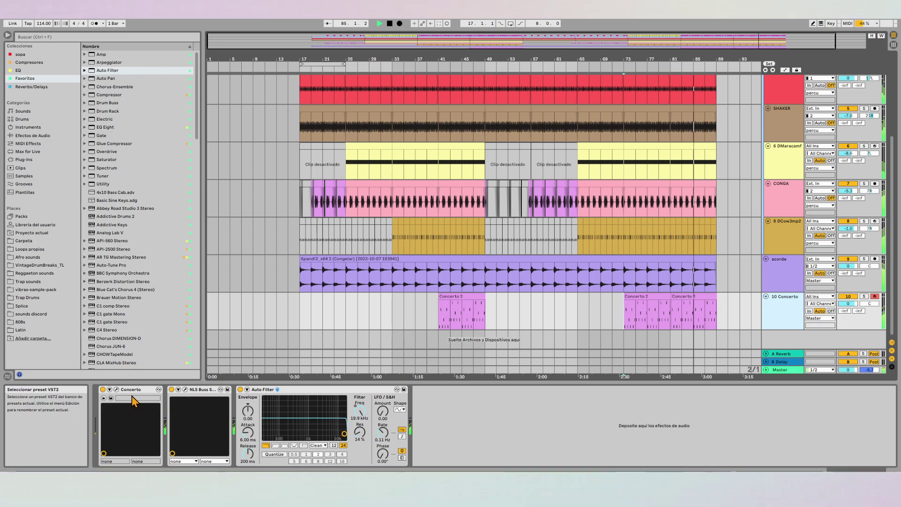
left_click(116, 389)
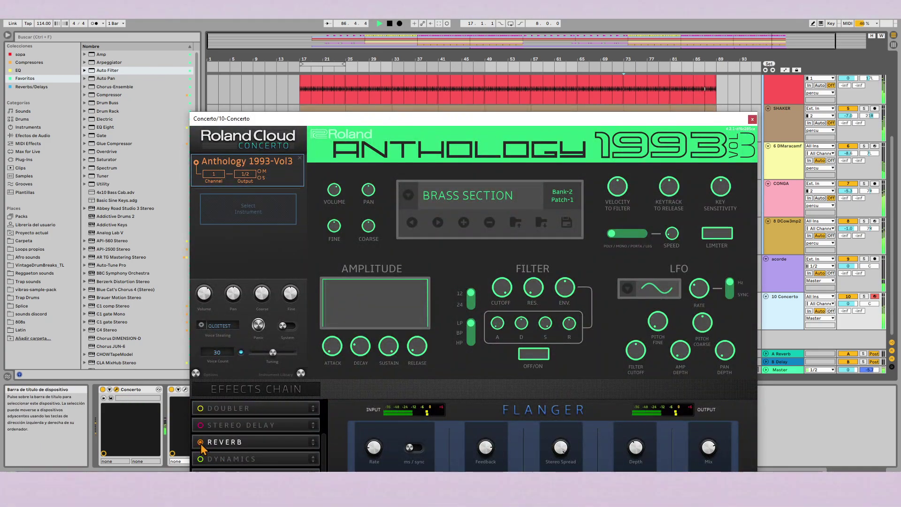
scroll(236, 451, "up", 3)
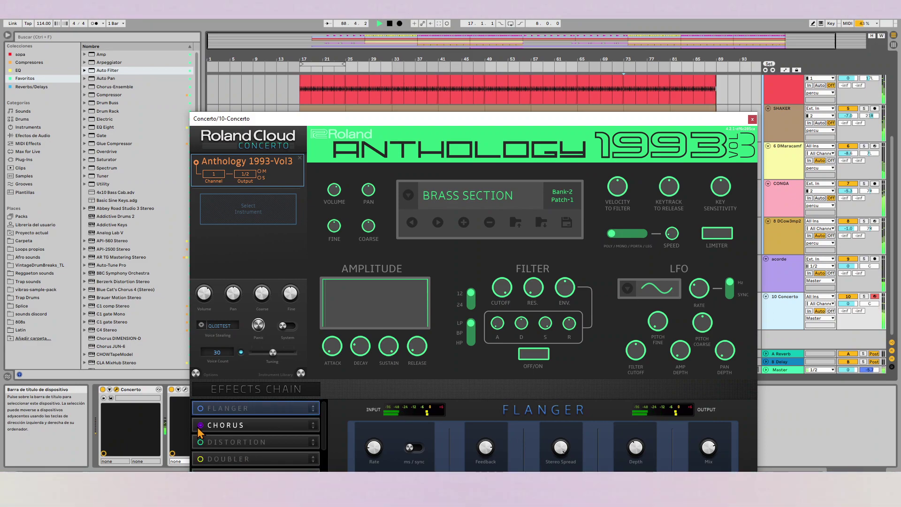
left_click(235, 426)
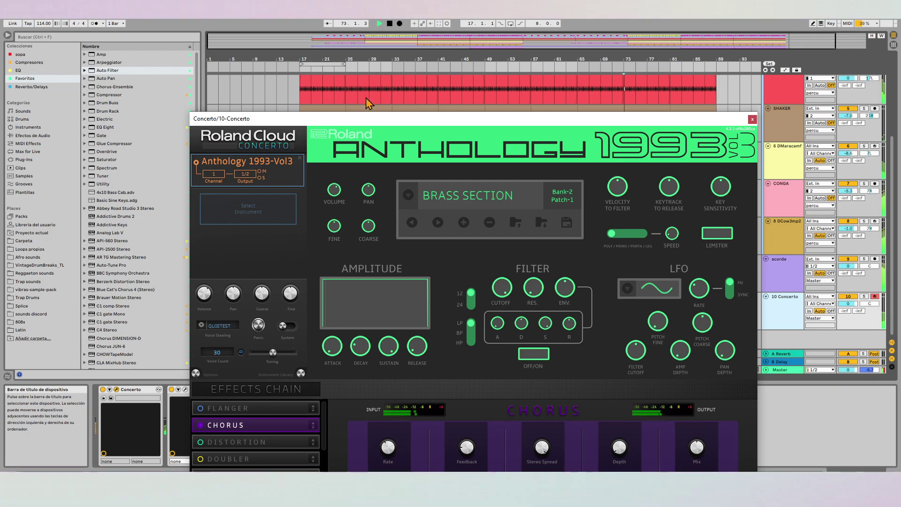
Audition the Concerto 2 clip from bar 41 with the 10 Concerto track soloed, and close the instrument window.
left_click_drag(382, 118, 402, 352)
left_click(446, 298)
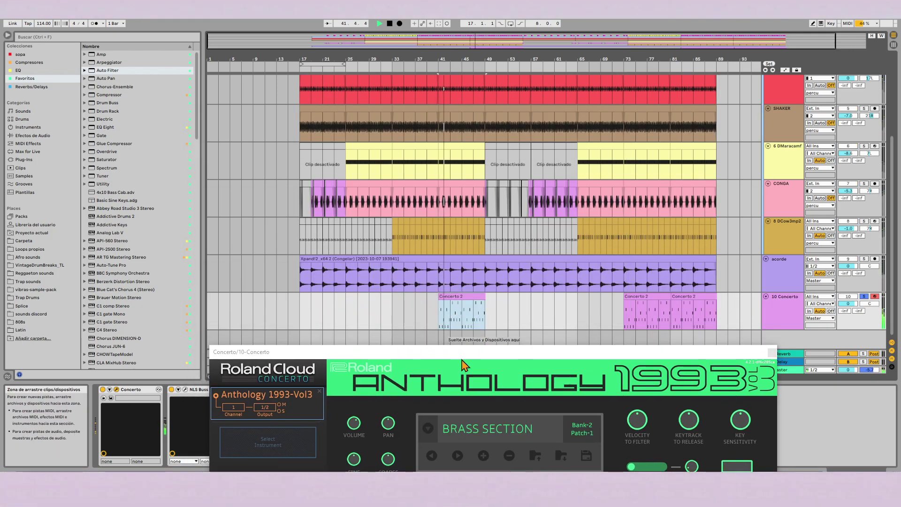
key("space")
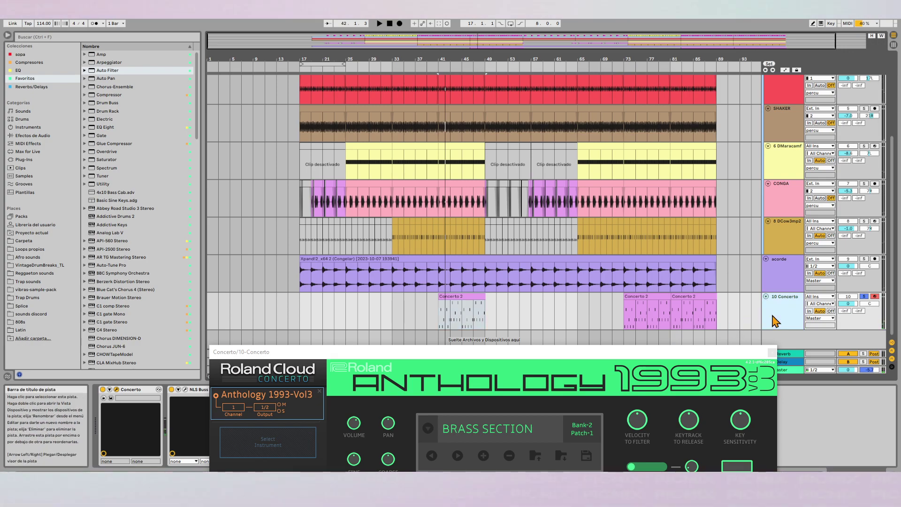
left_click(770, 352)
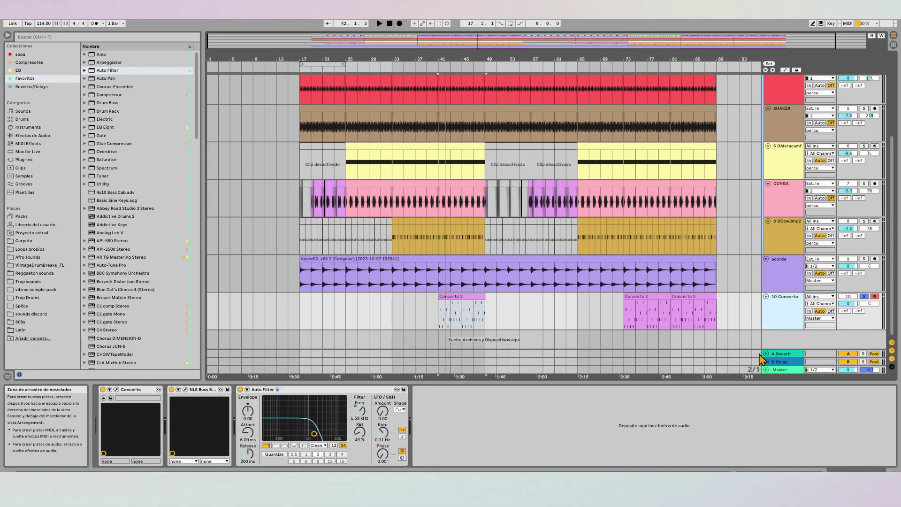
Automate Auto Filter's Device On so the filter is off during the bar 41 clip and switches on before bar 73.
right_click(246, 391)
left_click(246, 393)
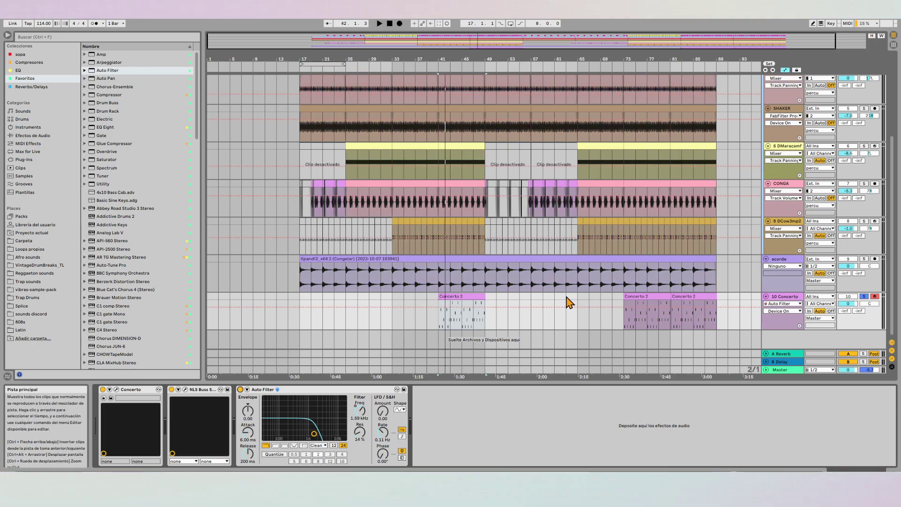
left_click_drag(570, 306, 611, 307)
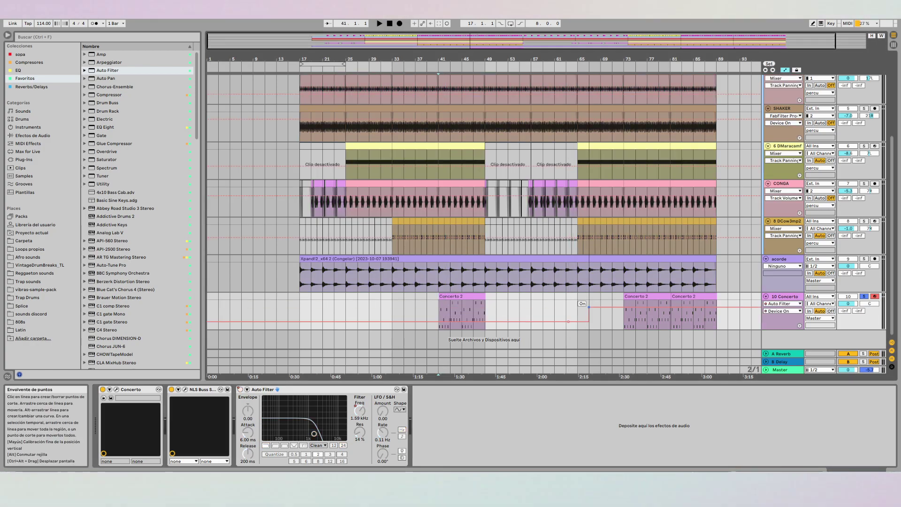
Loop the Concerto 2 clip from bar 41 to bar 49 and start playback.
left_click(453, 300)
key("a")
key("ctrl+l")
key("space")
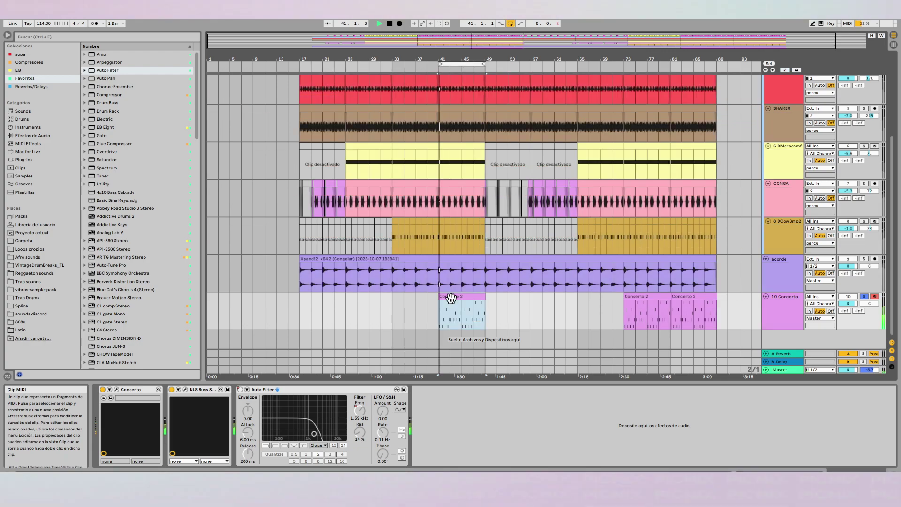
Reopen the Concerto instrument and lower the Mix of its Chorus effect.
left_click(774, 313)
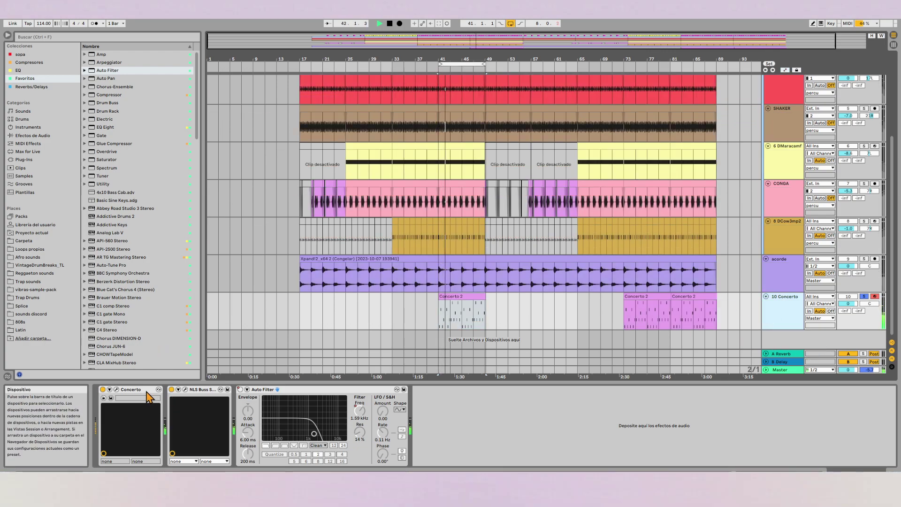
left_click(116, 390)
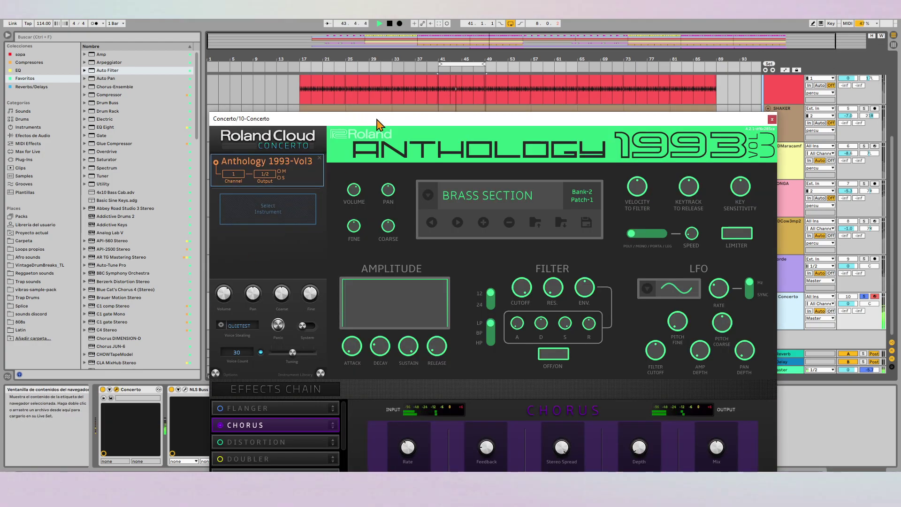
left_click_drag(373, 121, 368, 67)
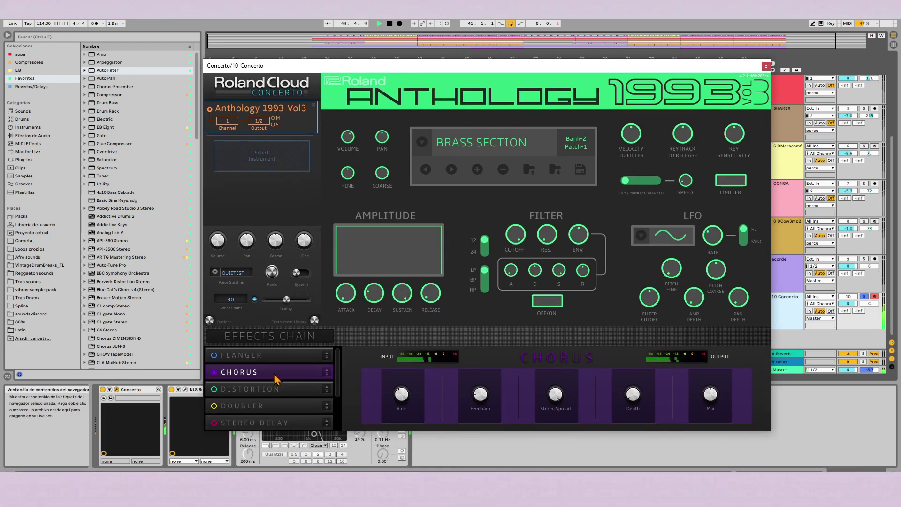
mouse_move(708, 394)
left_click_drag(708, 431, 709, 445)
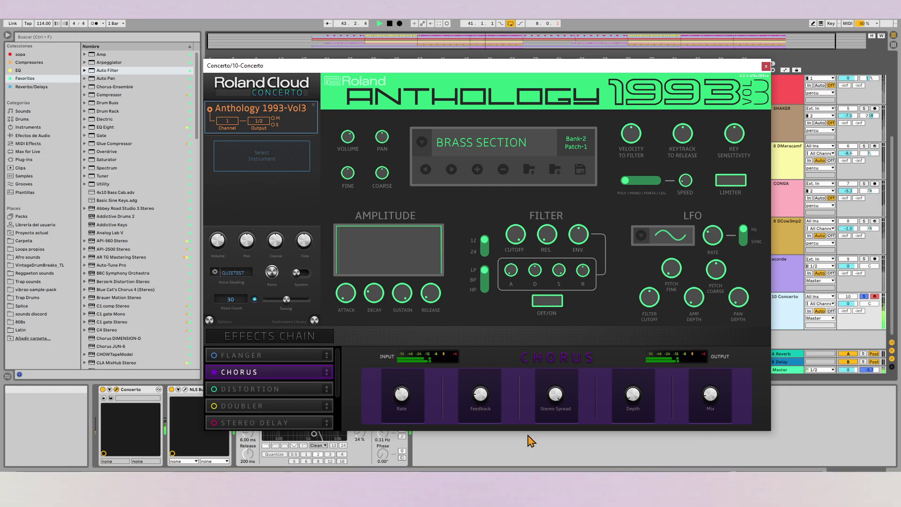
Enable Dynamics in the Concerto effects chain and adjust the compressor's Threshold and Attack.
scroll(253, 406, "down", 3)
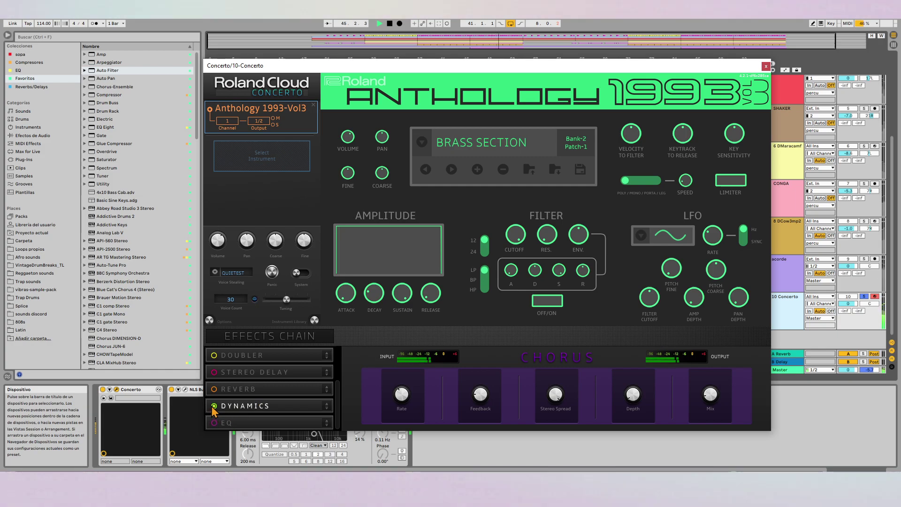
left_click(276, 407)
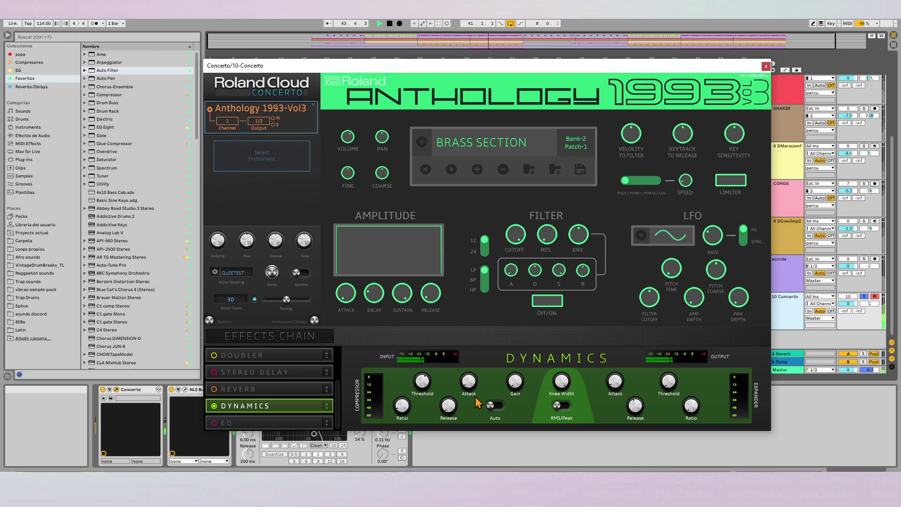
mouse_move(420, 387)
left_click_drag(420, 387, 424, 413)
left_click_drag(475, 385, 474, 417)
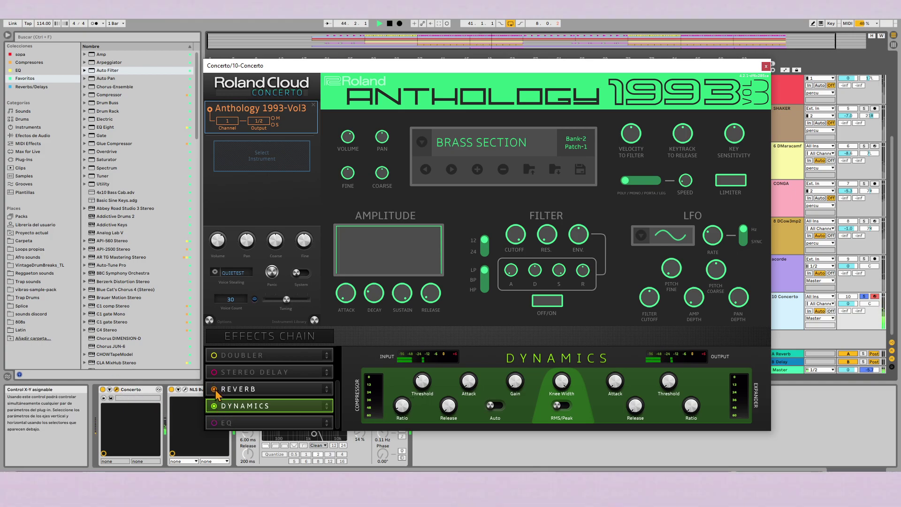
Enable the Plate reverb in the Concerto effects chain with its Mix at 8.00 % and close the instrument window.
left_click(240, 393)
mouse_move(727, 397)
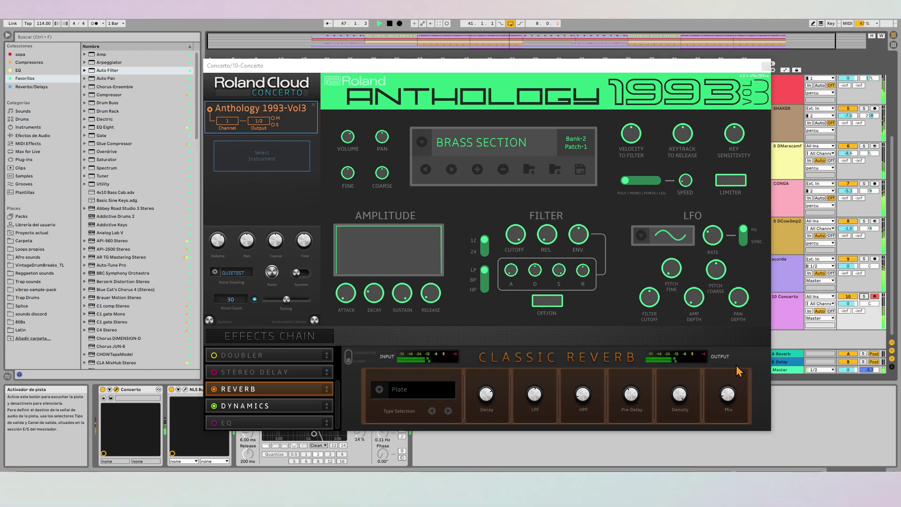
left_click_drag(726, 398, 729, 412)
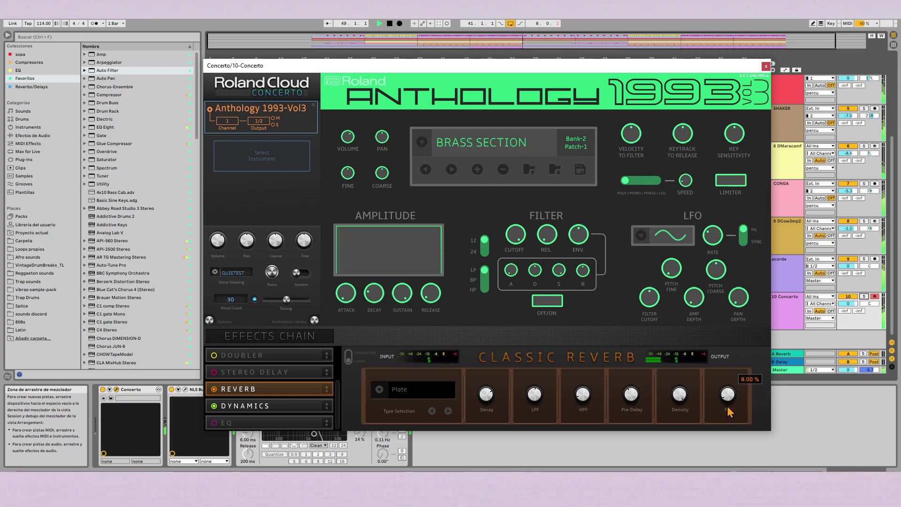
left_click(765, 65)
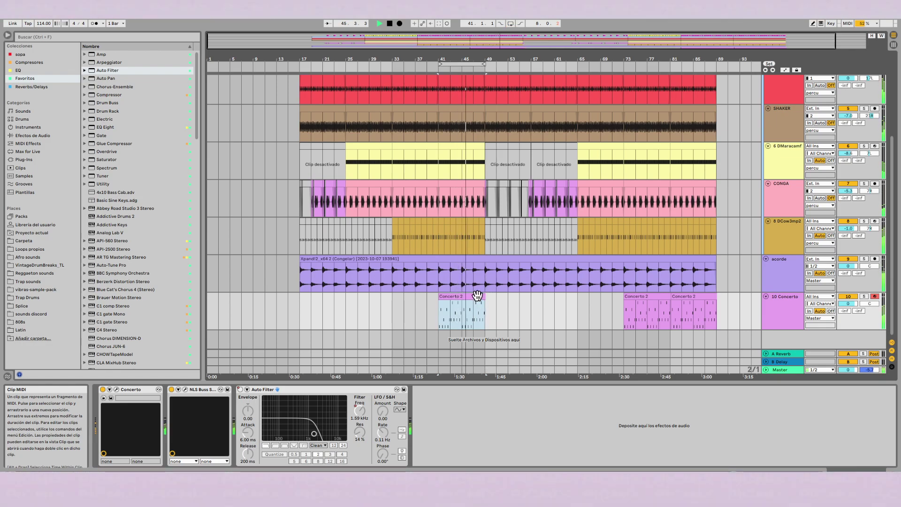
Turn on looping for the Concerto 2 clip from bar 41 to bar 49 and inspect the clip's ending.
key("ctrl+l")
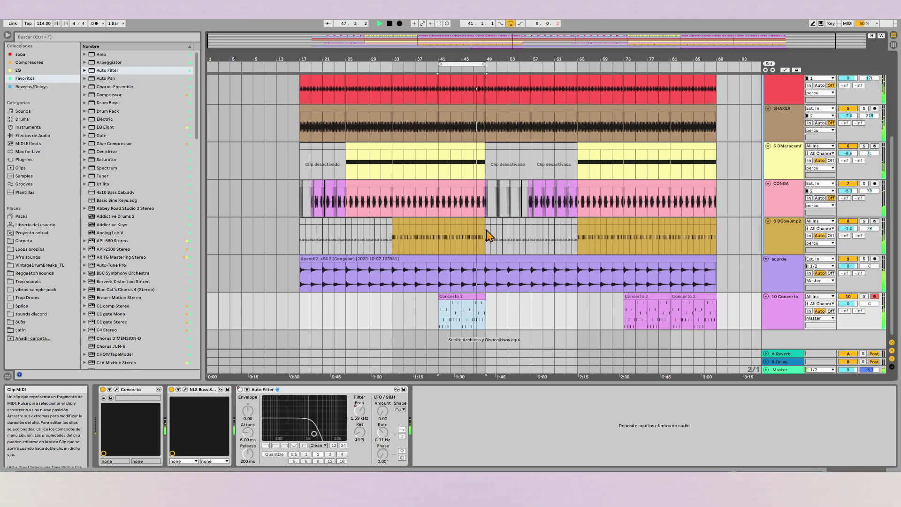
scroll(488, 176, "up", 3)
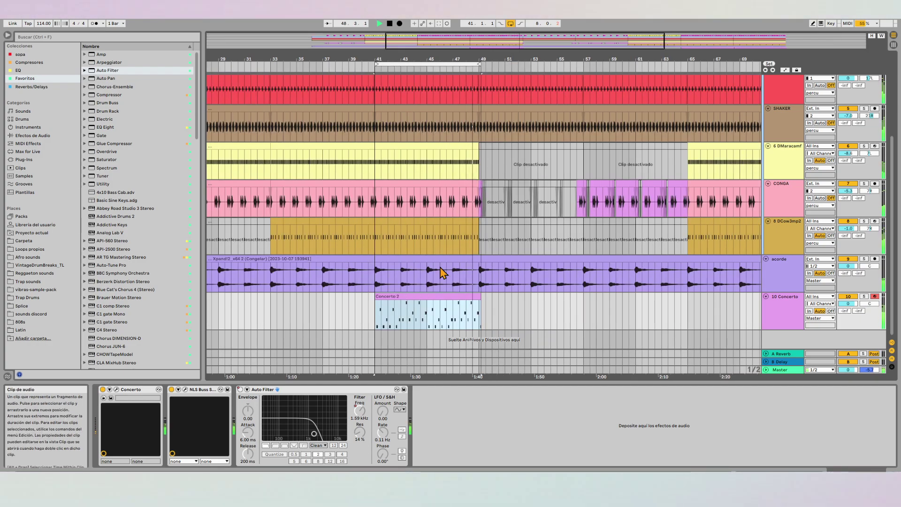
scroll(483, 291, "up", 3)
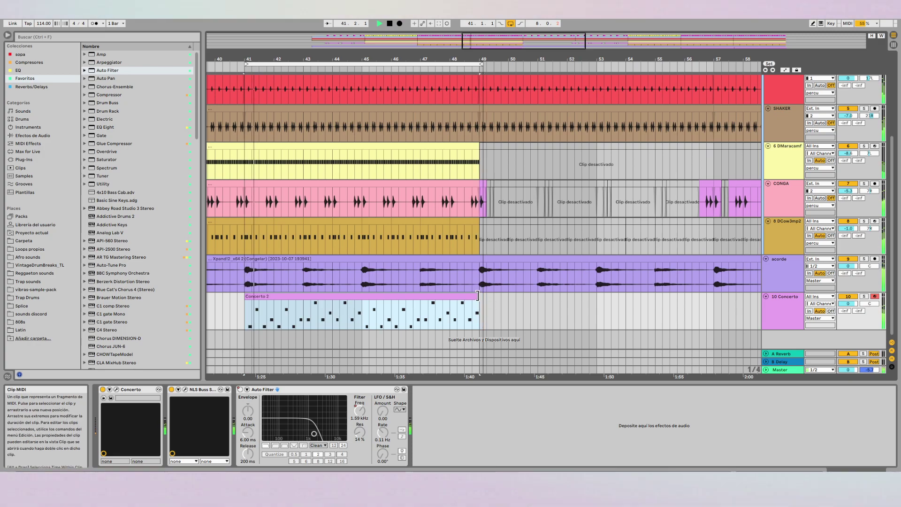
scroll(608, 323, "down", 3)
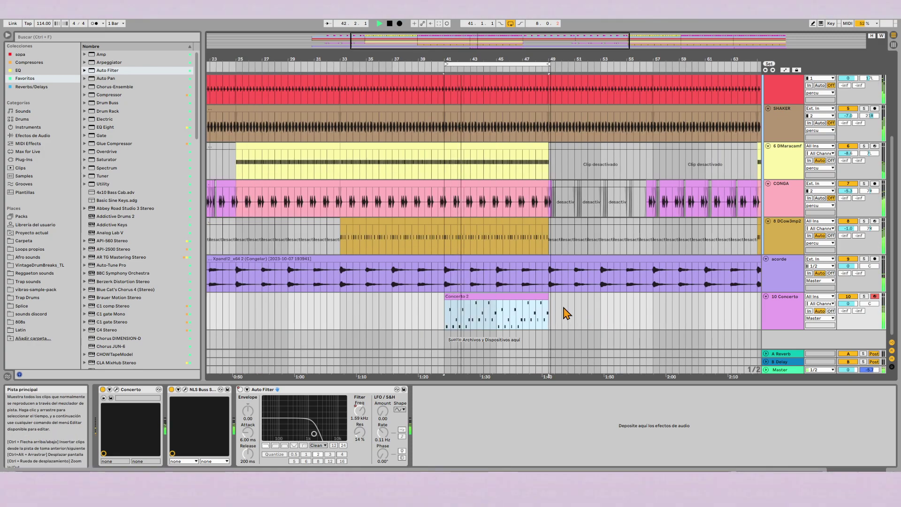
scroll(563, 311, "right", 3)
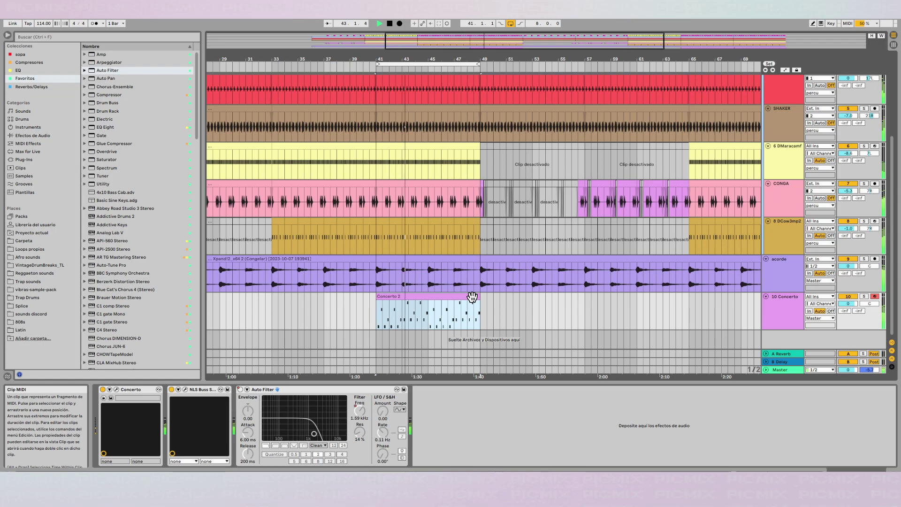
scroll(761, 350, "down", 5)
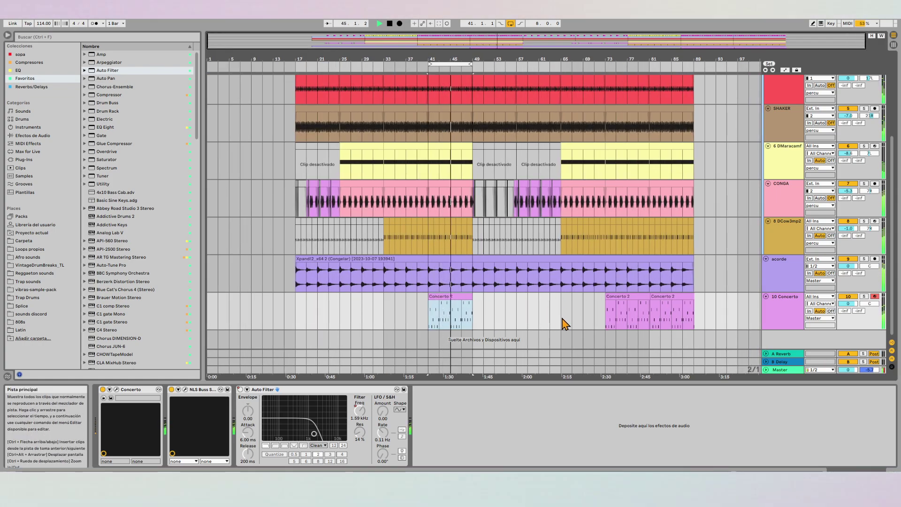
Audition the Concerto 2 clip at bar 73, select the 10 Concerto track and stop playback.
left_click(625, 296)
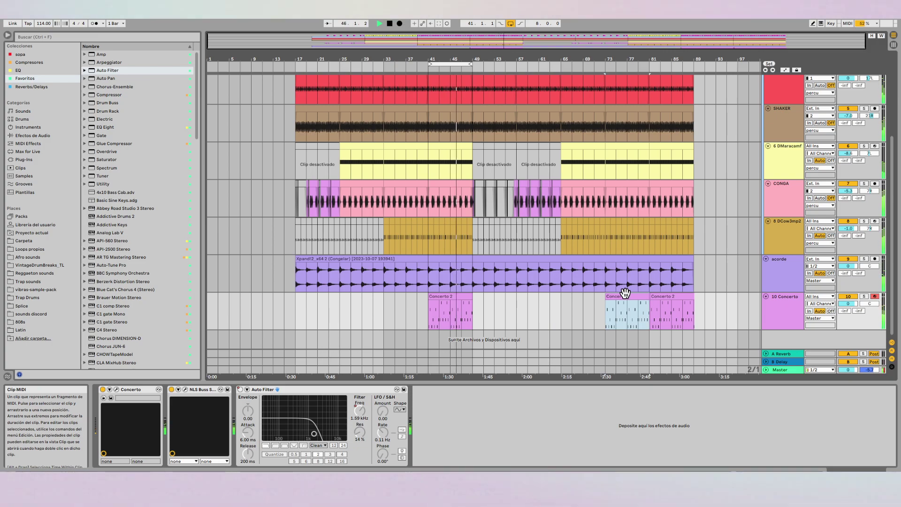
key("Right")
left_click(571, 311)
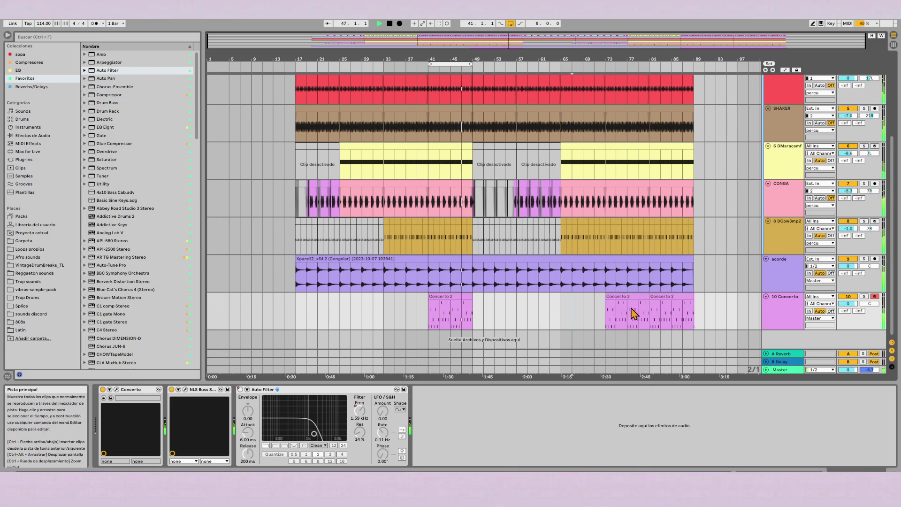
left_click(608, 301)
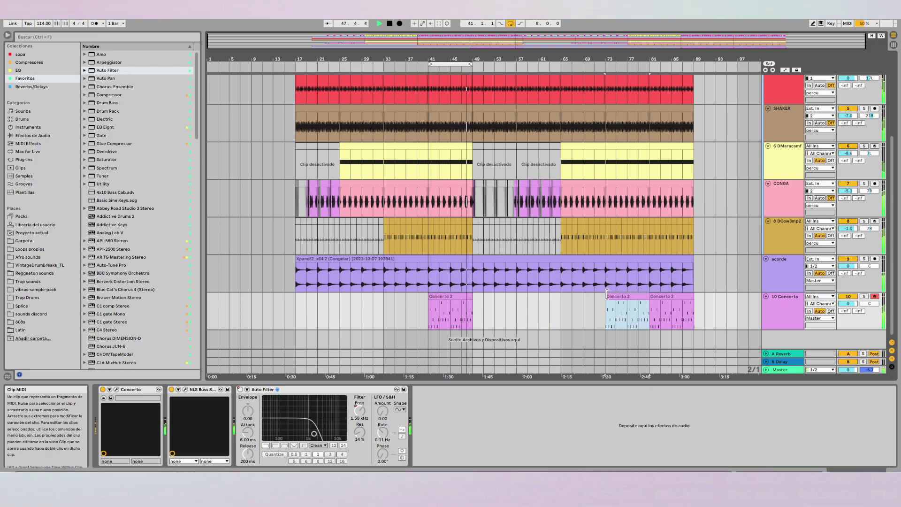
left_click(776, 315)
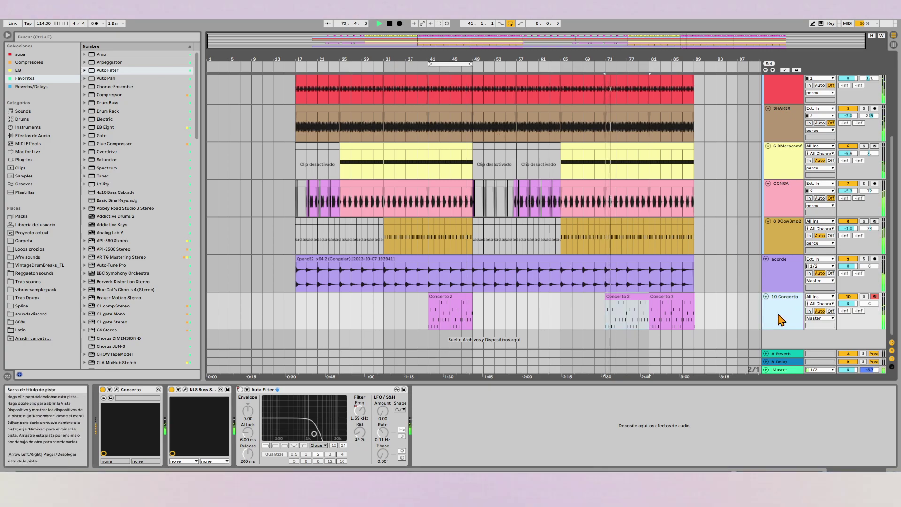
key("space")
Check the Auto Filter's Device On automation on the 10 Concerto track, and play the arrangement from bar 72.
right_click(241, 394)
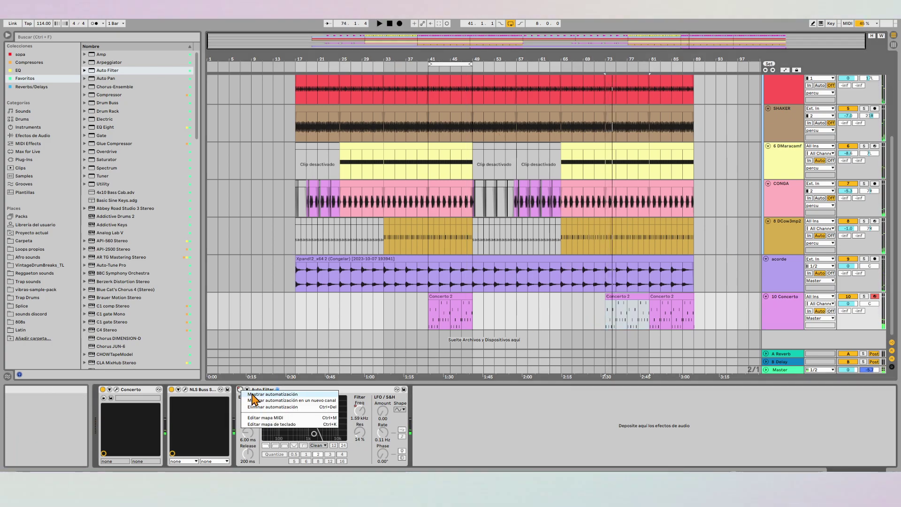
left_click(244, 400)
left_click(608, 323)
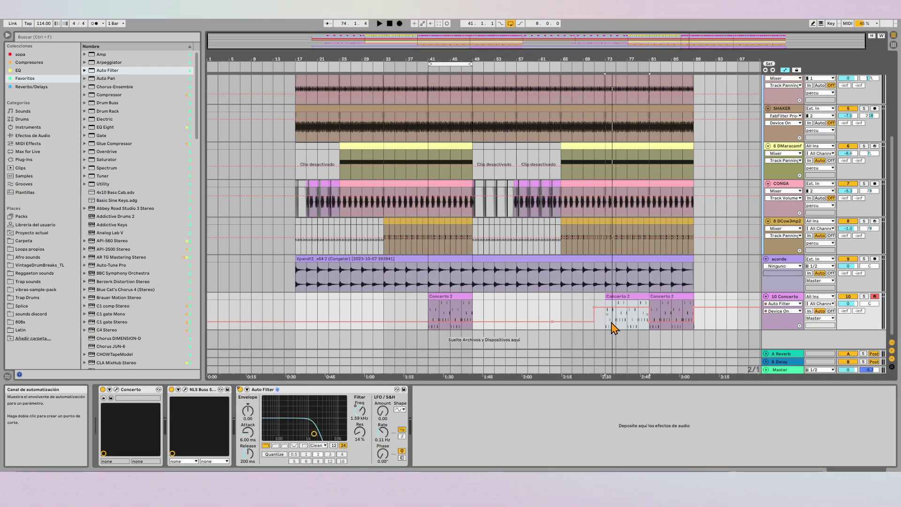
left_click(571, 312)
key("space")
key("a")
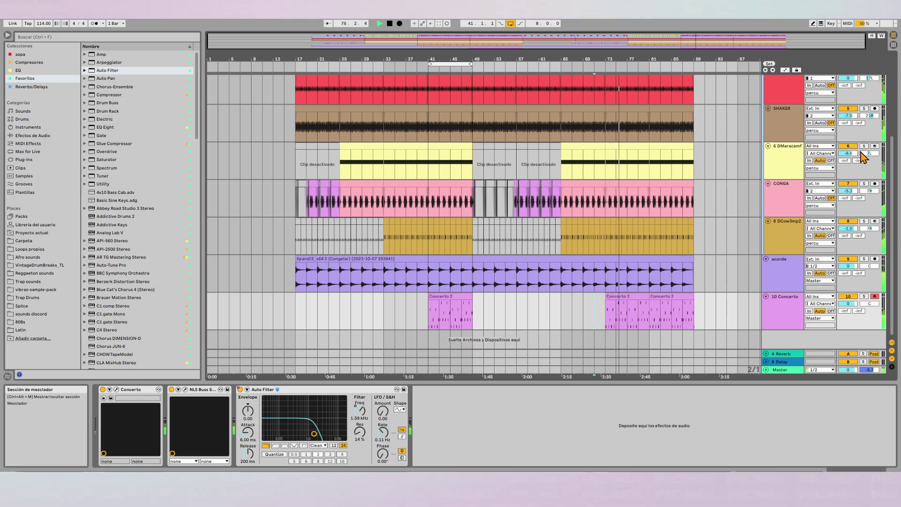
Fine-tune the volume of the 6 DMaracamf track and loop the whole acorde clip from bar 17 to bar 89.
left_click_drag(848, 153, 848, 155)
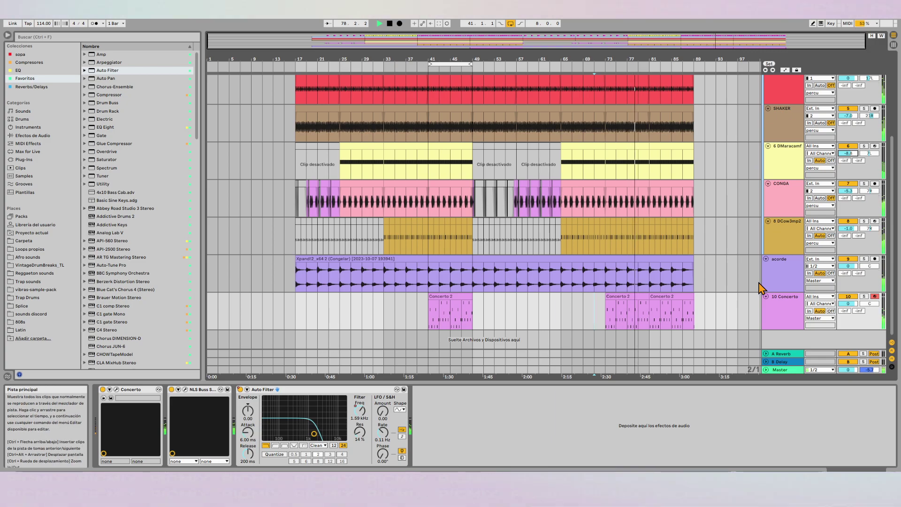
left_click(565, 257)
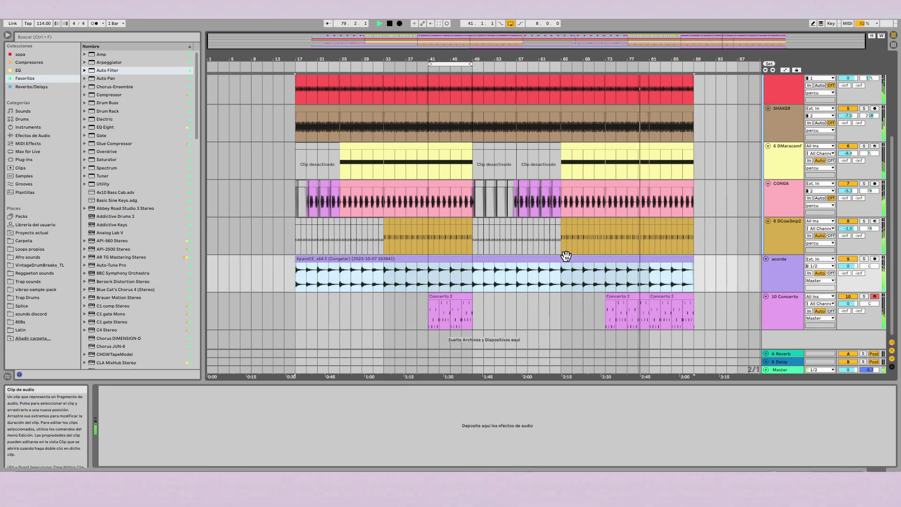
key("ctrl+l")
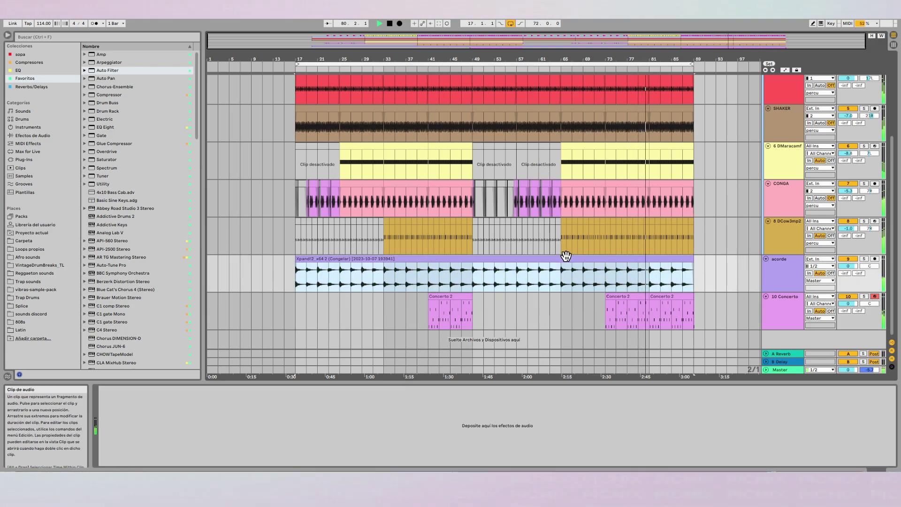
Group the NLS Buss Stereo device on the 10 Concerto track into an Audio Effect Rack.
left_click(782, 315)
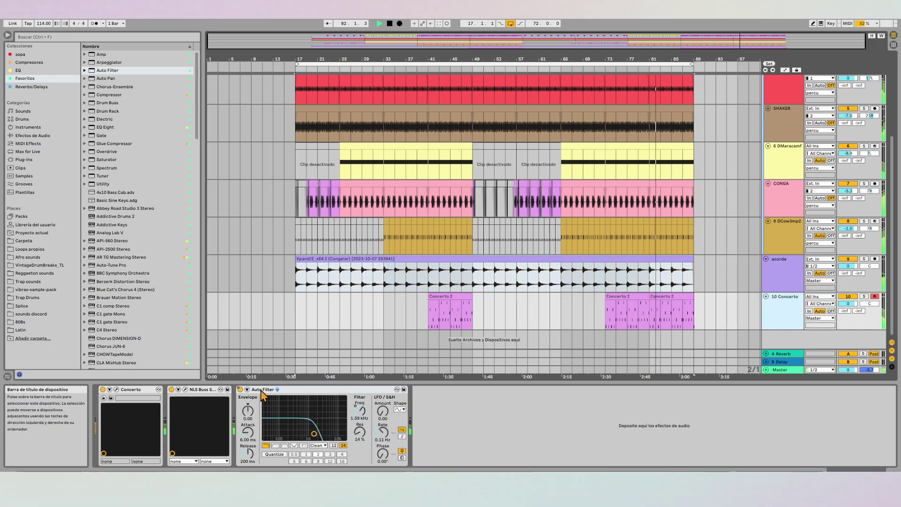
left_click(209, 394)
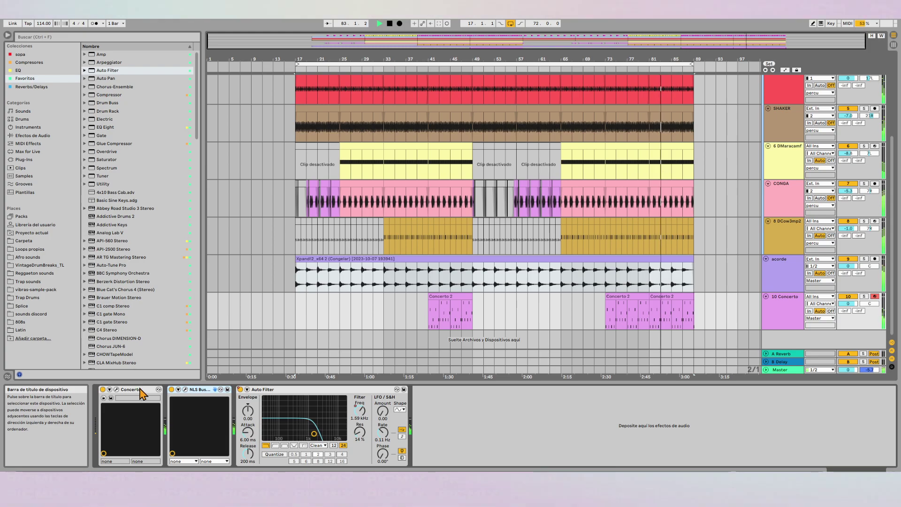
left_click(180, 390)
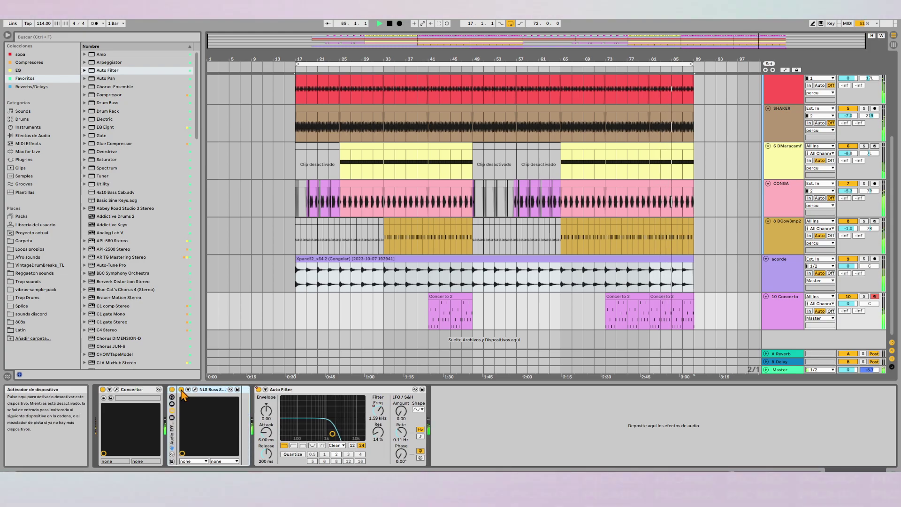
left_click(773, 322)
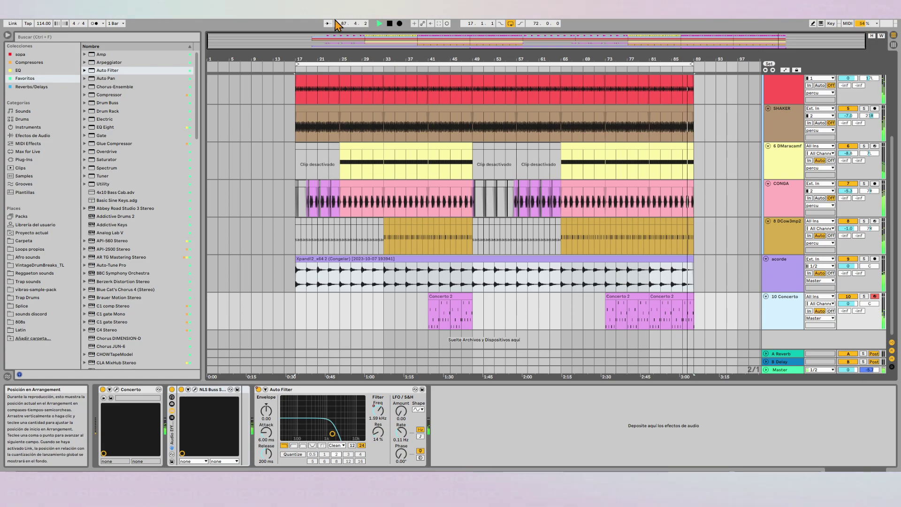
Arm automation, stop playback and display the Auto Filter's Frequency automation on the 10 Concerto track.
left_click(421, 26)
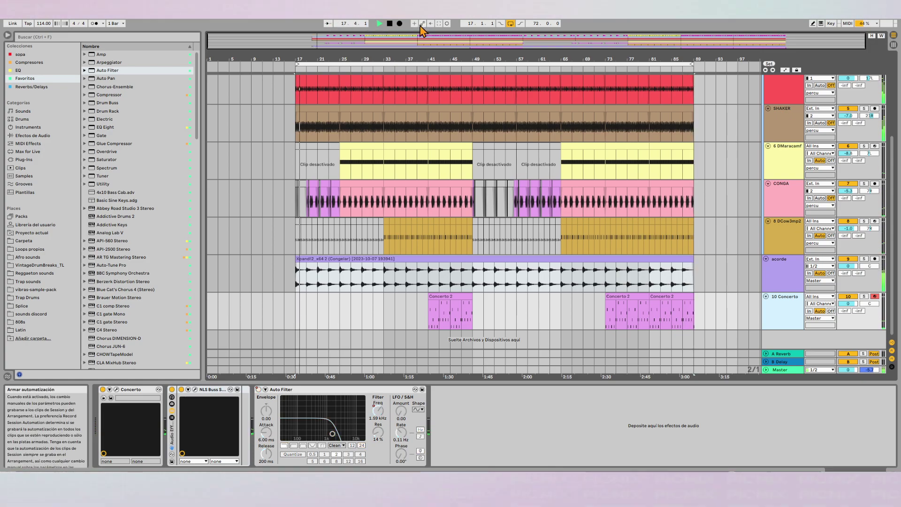
key("space")
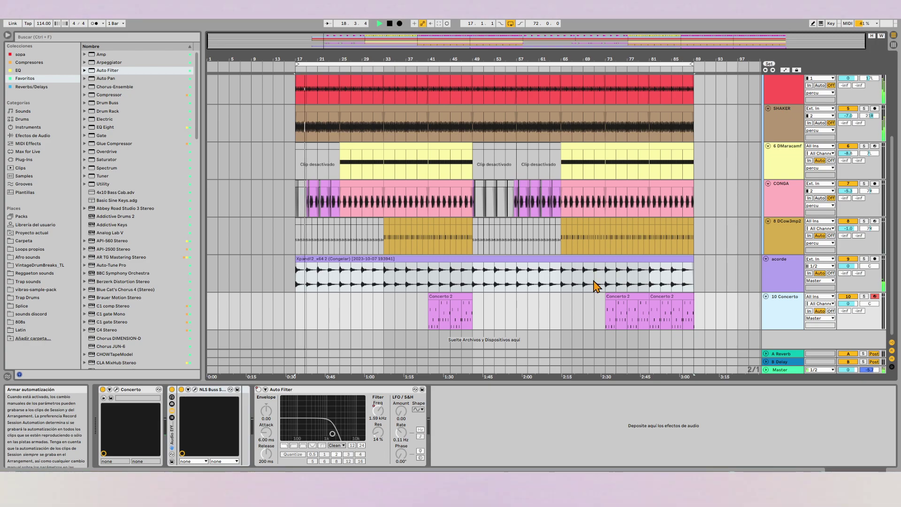
key("a")
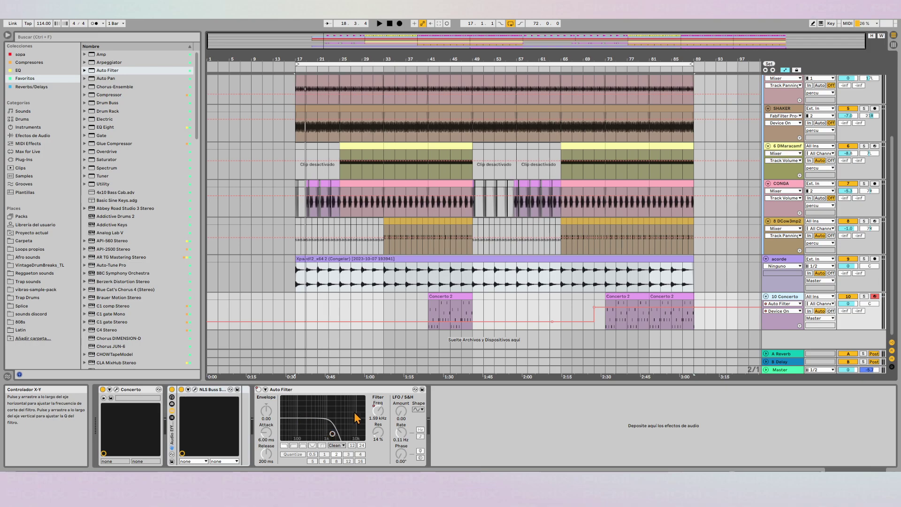
left_click(378, 412)
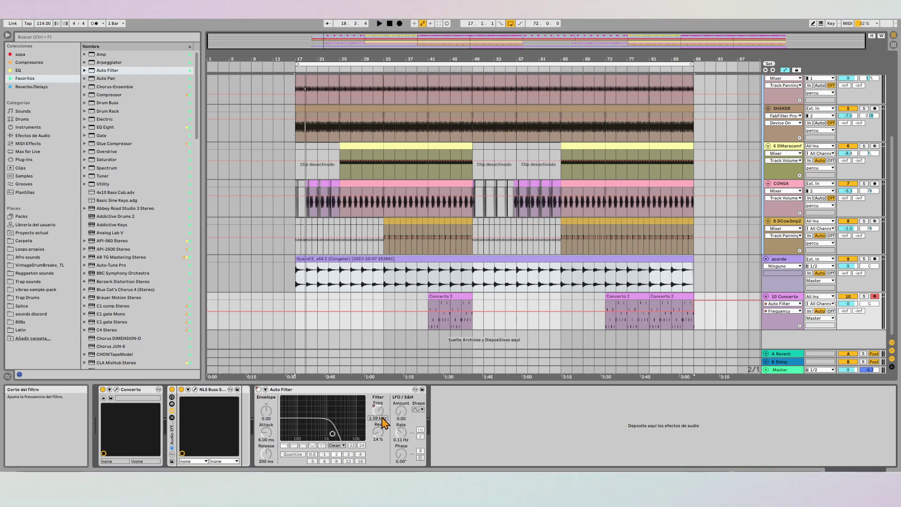
key("a")
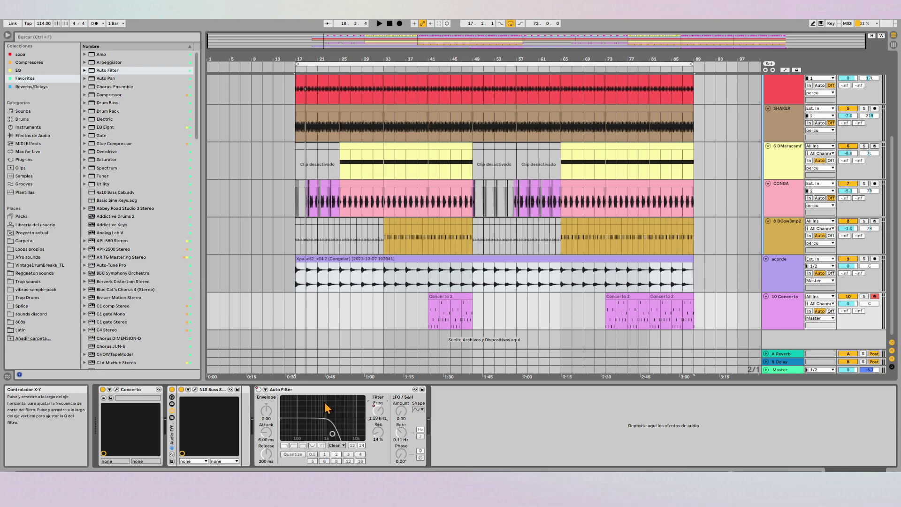
Lower the Auto Filter Frequency automation to 1.30 kHz and curve its rise over the last Concerto 2 clip during playback.
key("a")
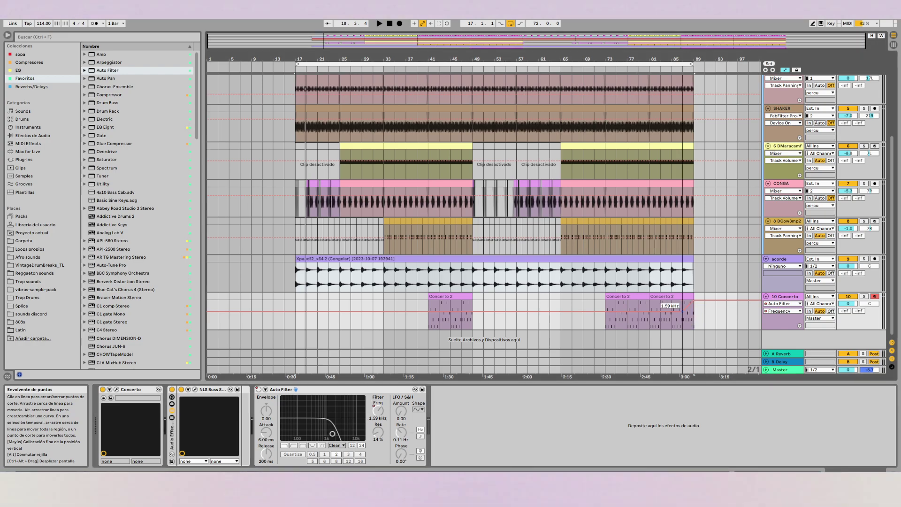
key("space")
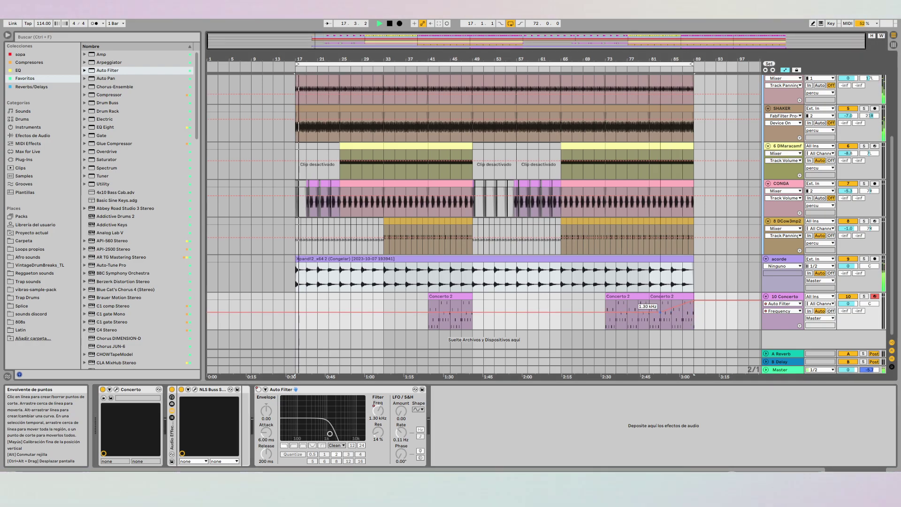
left_click_drag(678, 315, 678, 323)
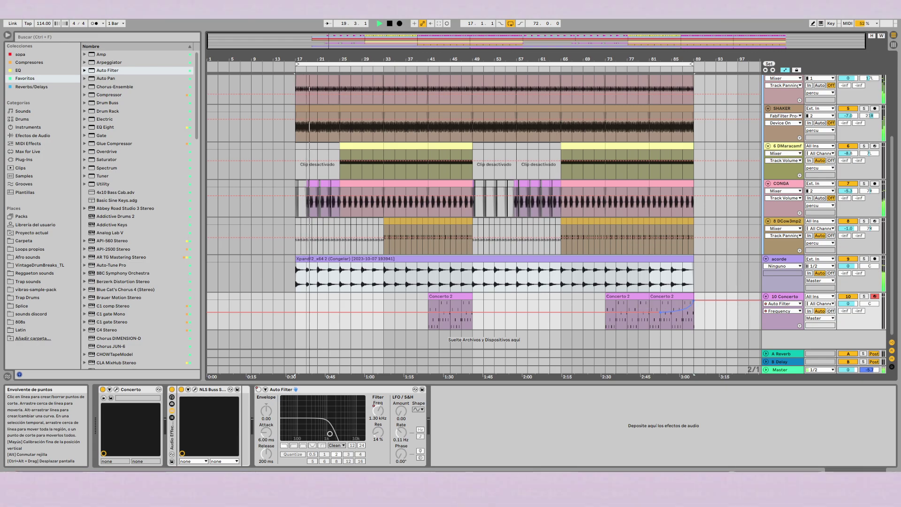
key("a")
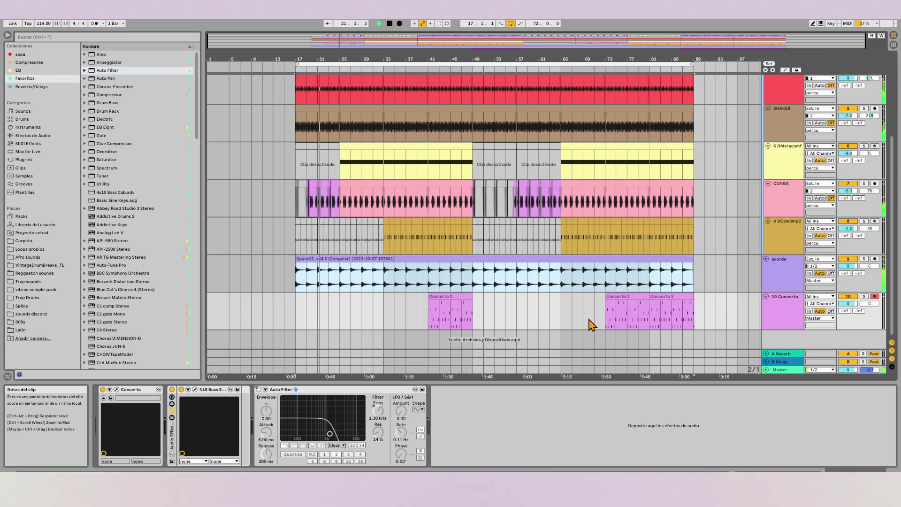
Add a second chain to the Audio Effect Rack on the 10 Concerto track and check the NLS Buss Drive setting.
left_click(171, 417)
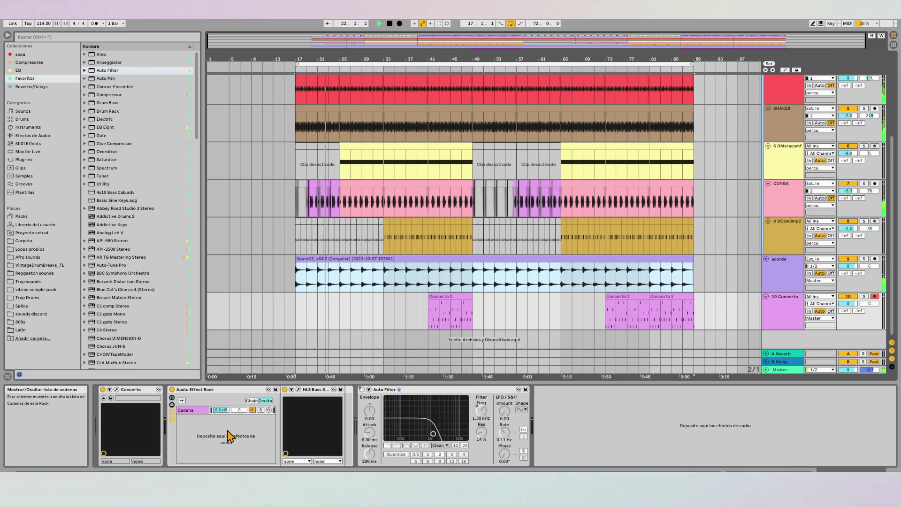
right_click(235, 429)
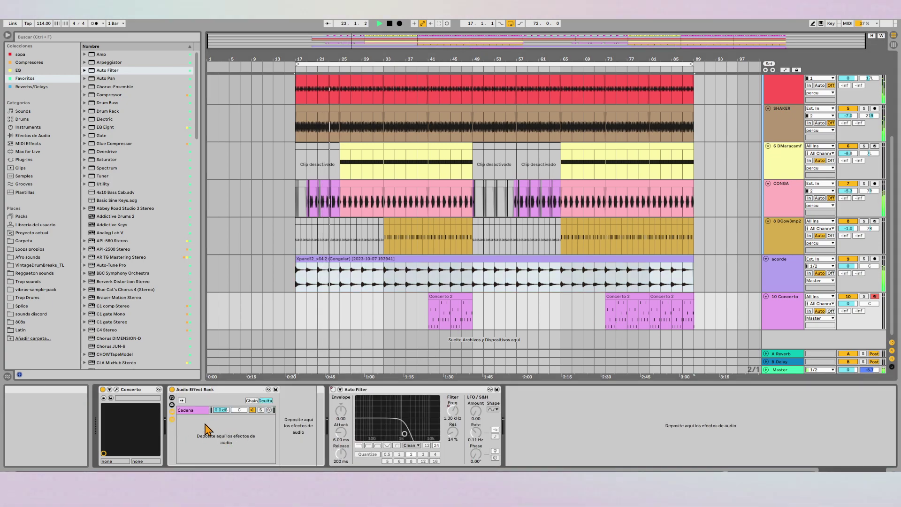
left_click(247, 430)
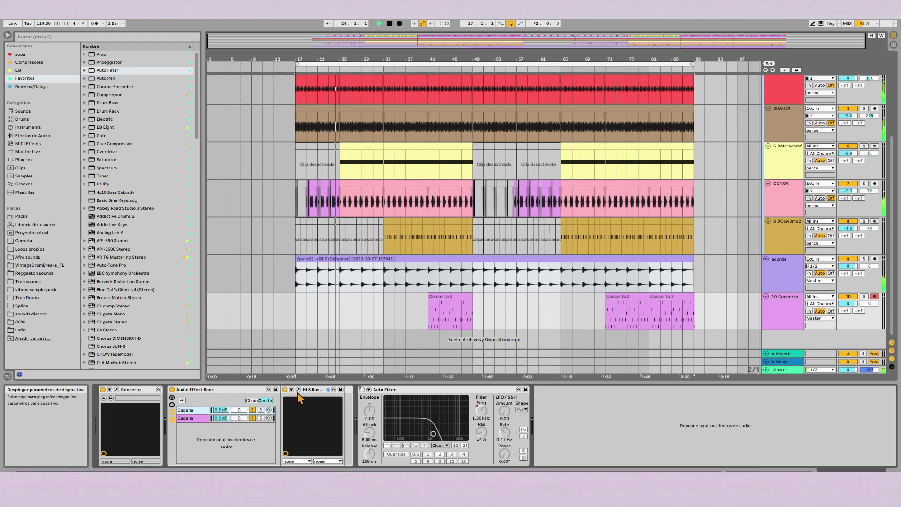
left_click(298, 389)
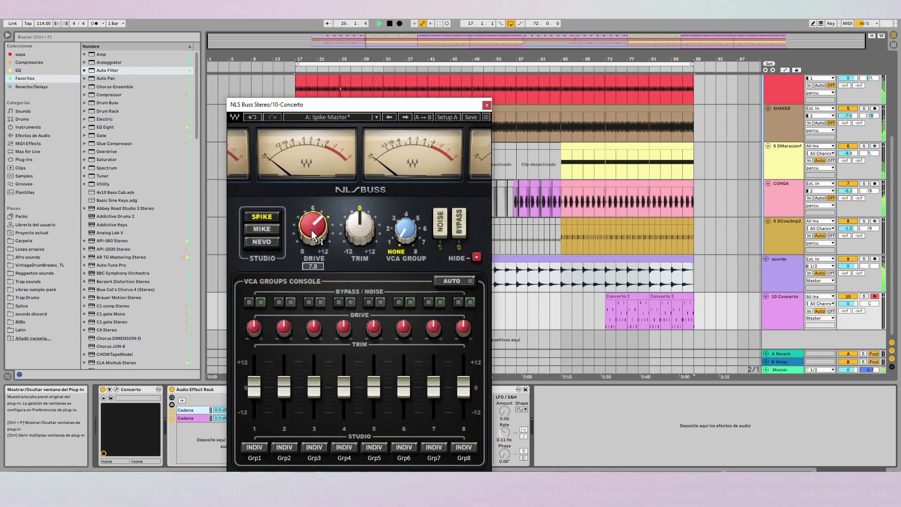
left_click(486, 104)
Add the Reverb audio effect to the empty second chain of the Audio Effect Rack on the 10 Concerto track.
left_click(185, 410)
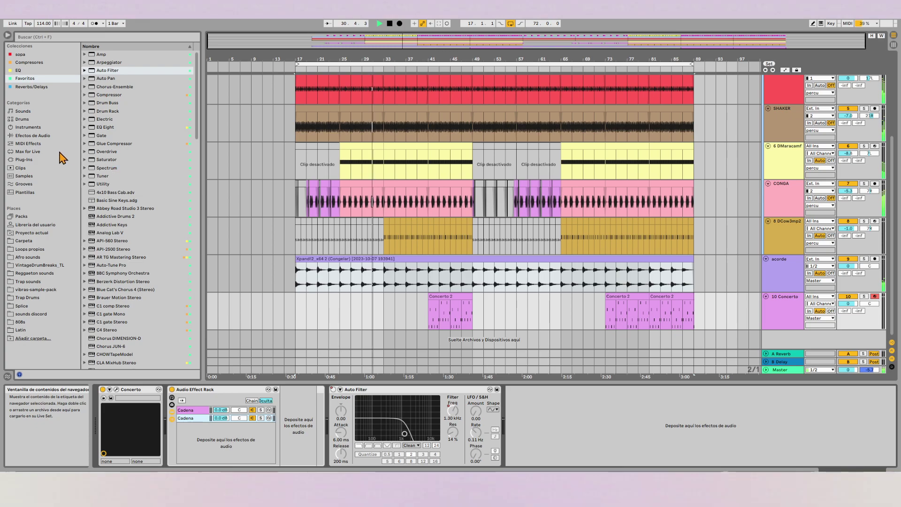
left_click(27, 160)
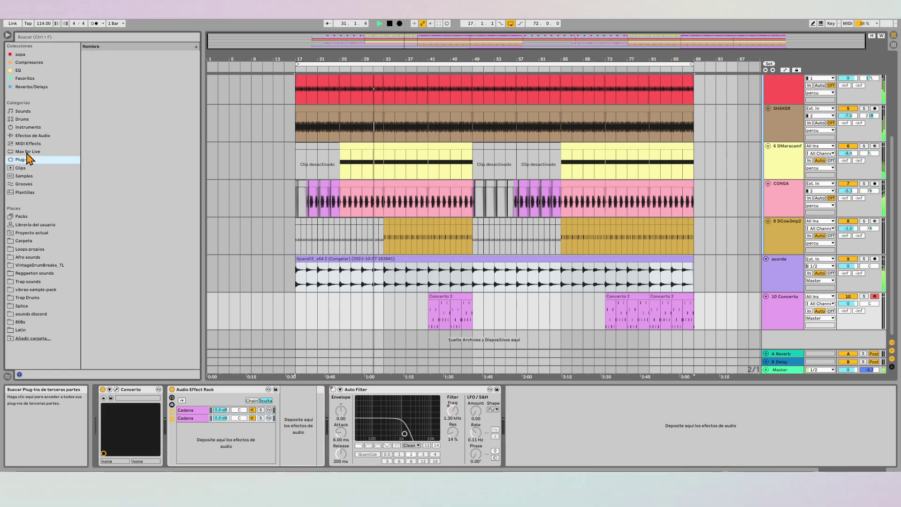
left_click(29, 128)
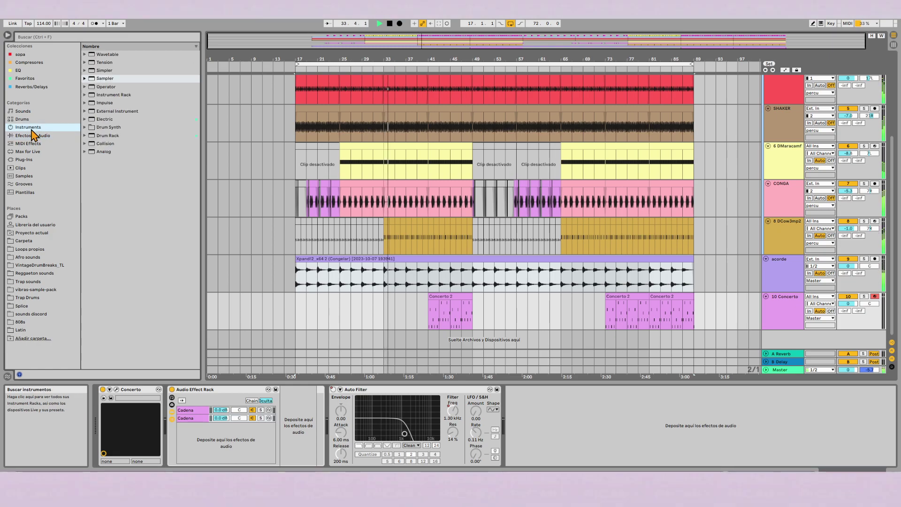
left_click(50, 137)
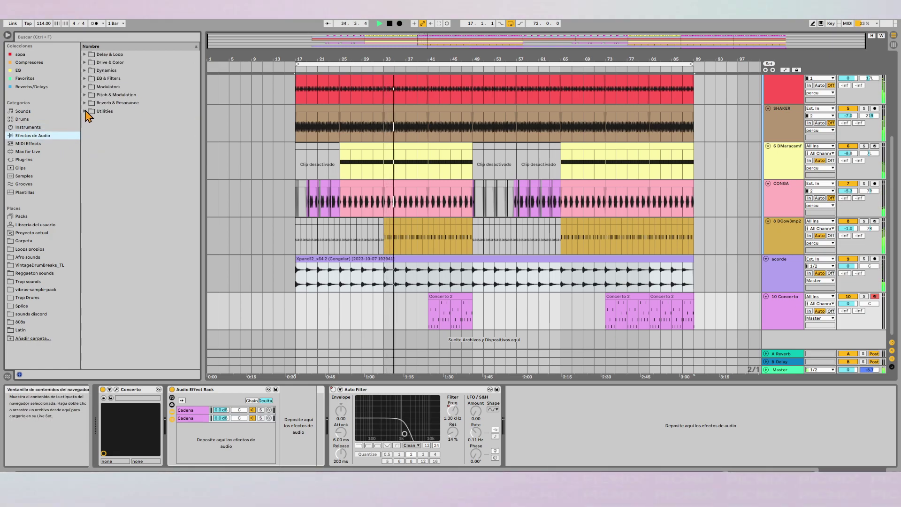
left_click(117, 103)
left_click_drag(113, 136, 196, 422)
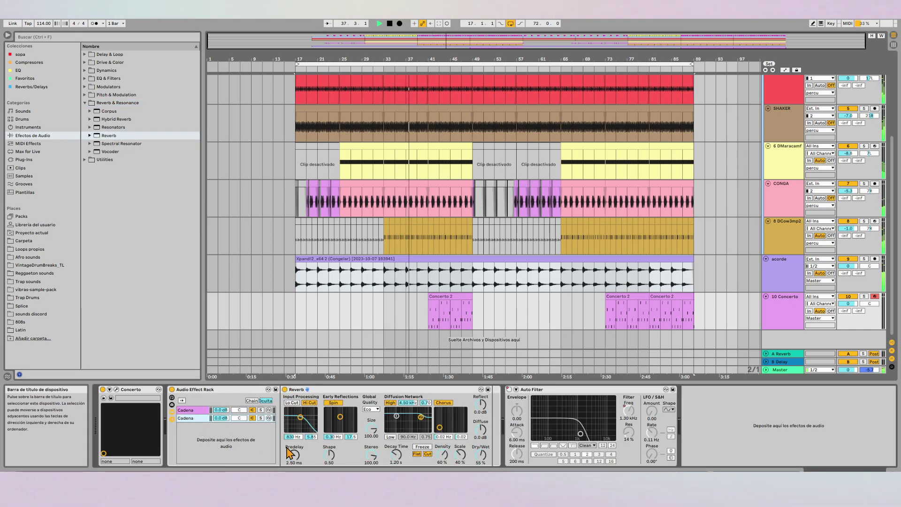
Set the Reverb's Predelay to 2.31 ms and Dry/Wet to 61 %, and lower the second chain's volume to about -5 dB.
left_click_drag(482, 460, 484, 465)
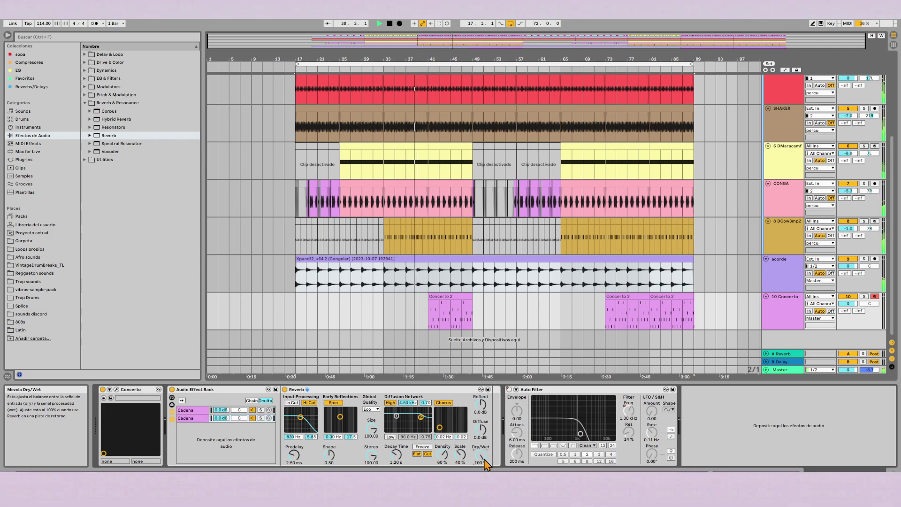
left_click_drag(295, 456, 296, 459)
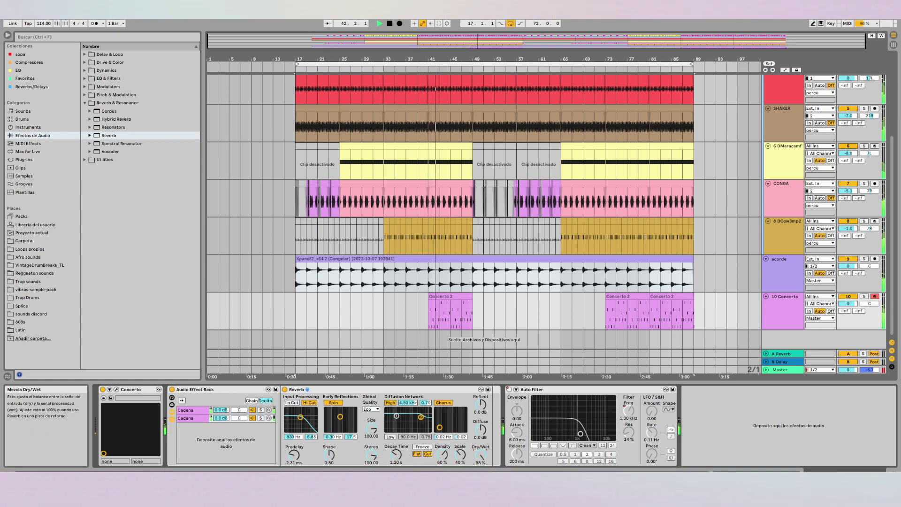
left_click_drag(480, 454, 480, 473)
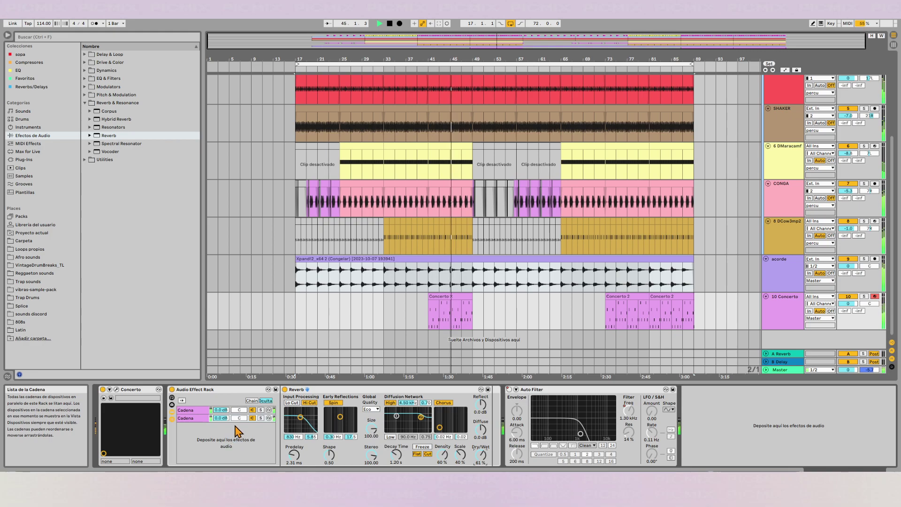
left_click_drag(220, 418, 221, 430)
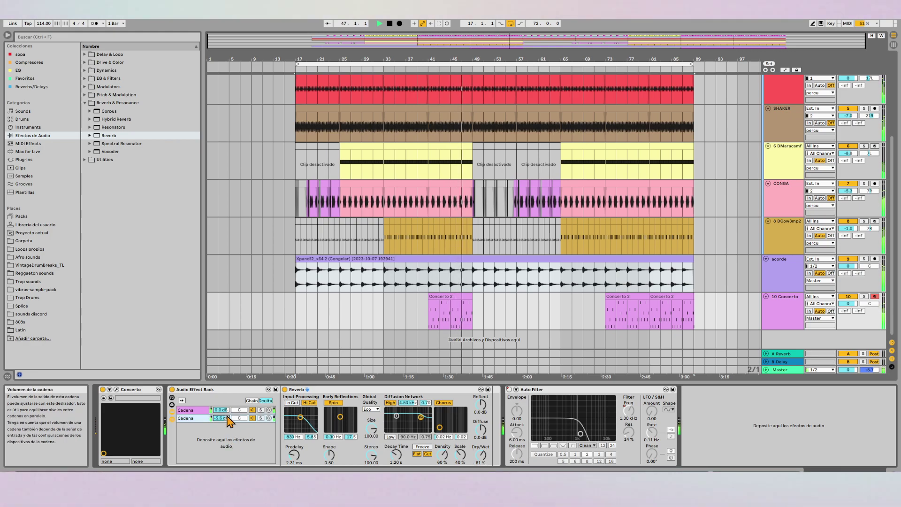
Lower the 10 Concerto track's volume to -2.0 dB and check the Concerto instrument's window during playback.
key("Tab")
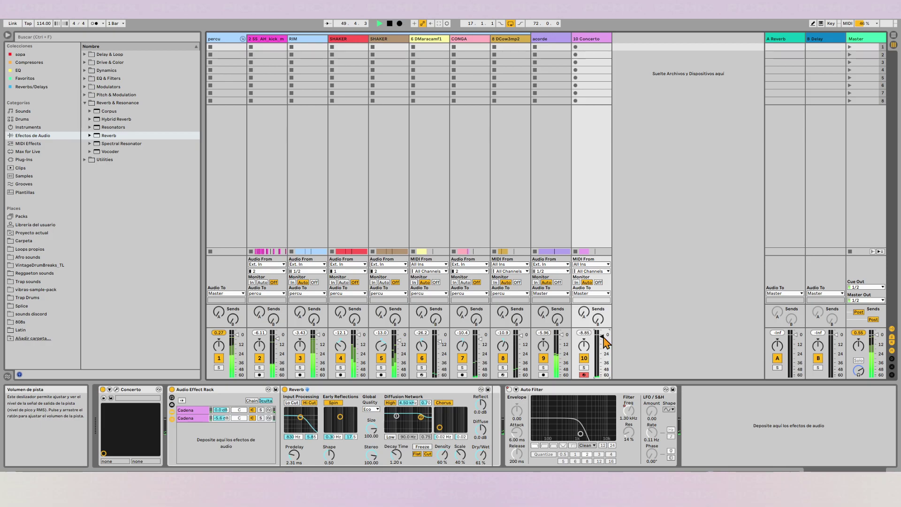
key("space")
key("Tab")
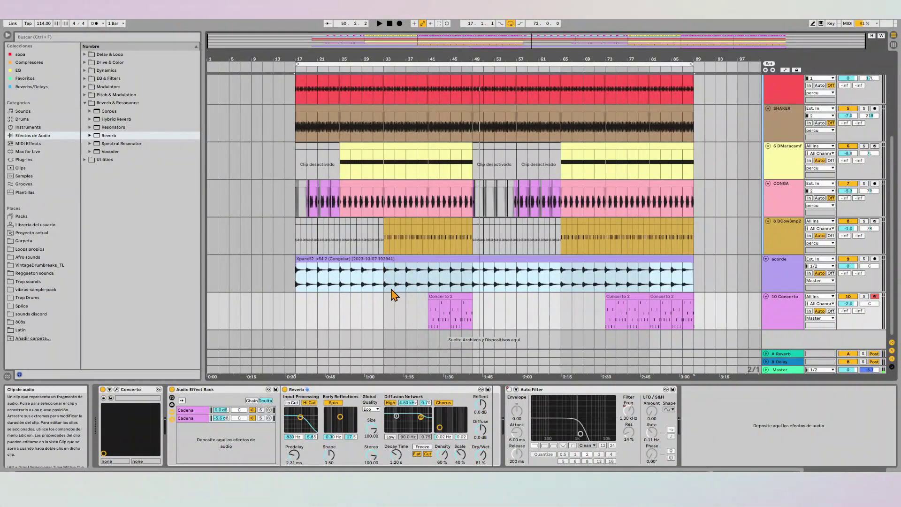
key("space")
key("Tab")
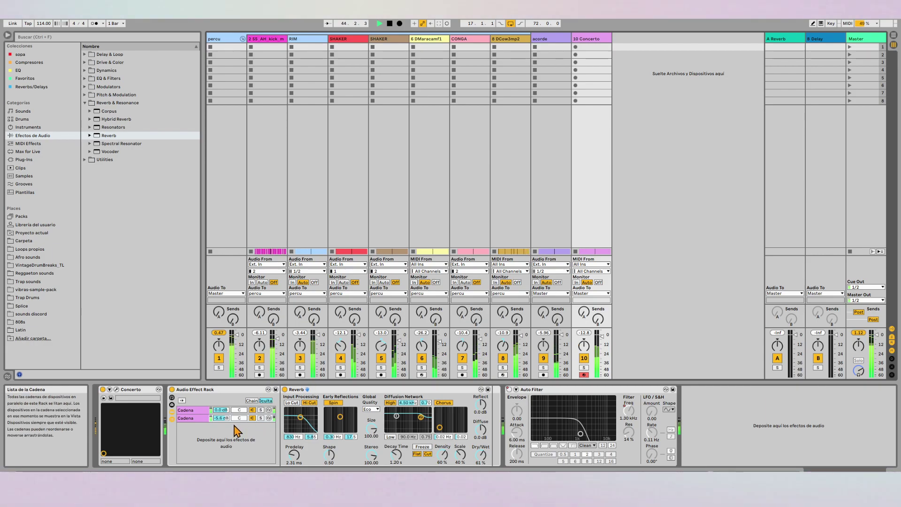
left_click(117, 390)
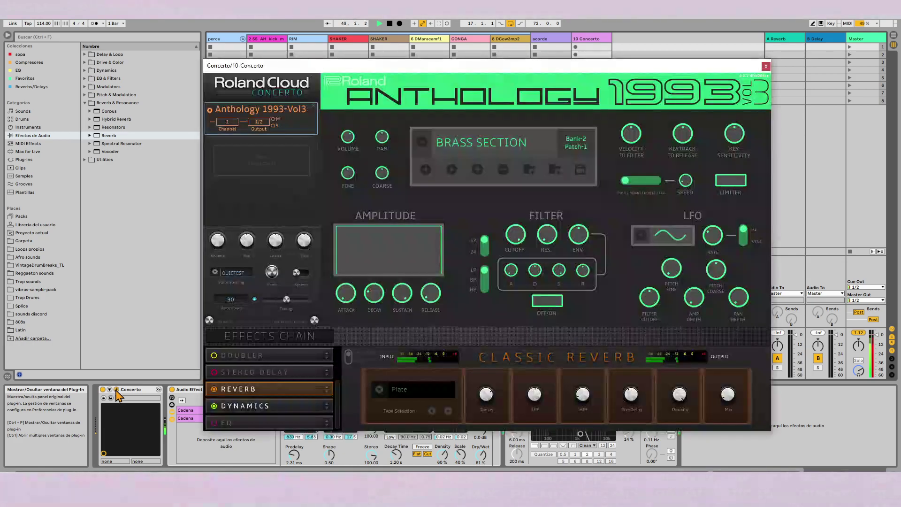
left_click(766, 66)
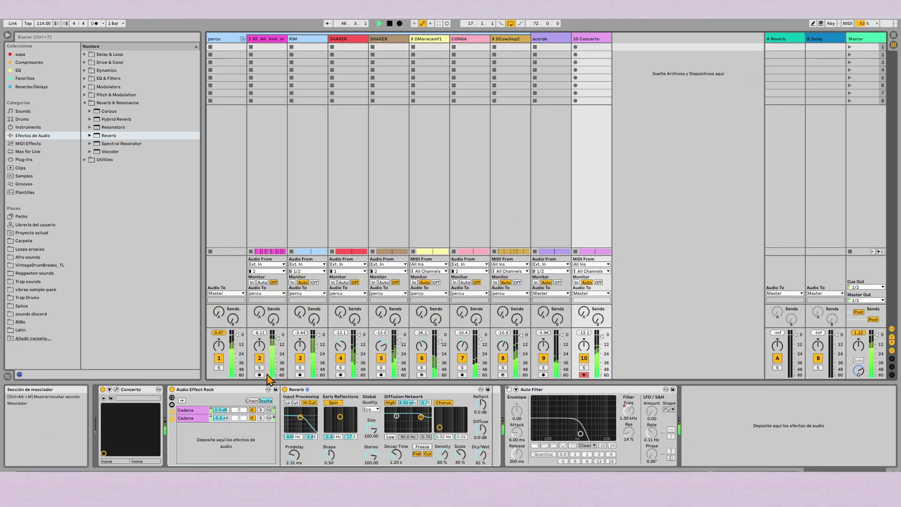
Reset the second chain's volume to 0.0 dB and the Reverb's Dry/Wet to 100 %.
left_click(221, 418)
key("Delete")
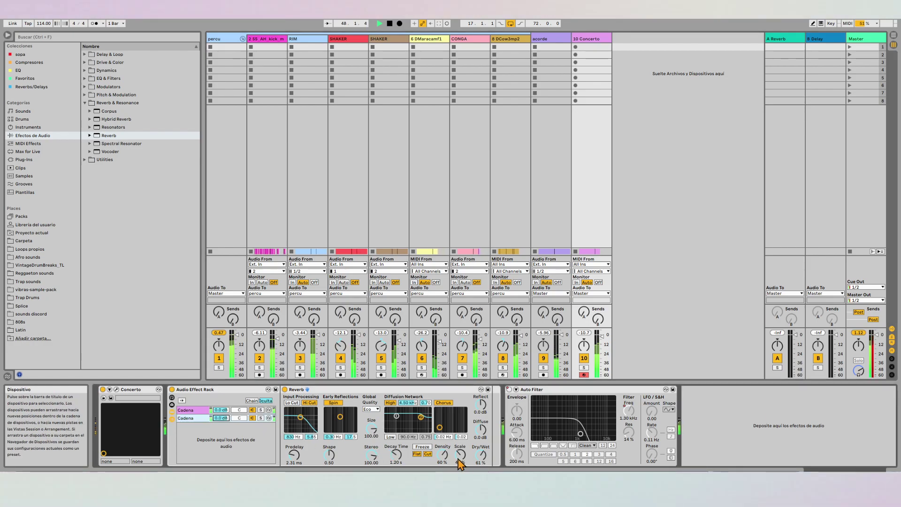
left_click(481, 455)
key("Delete")
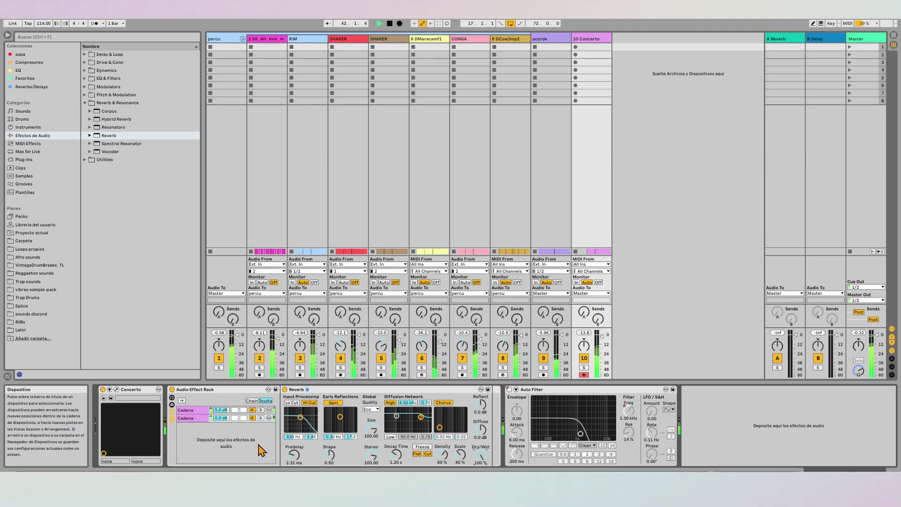
Set the Drive of the NLS Buss Stereo plug-in in the first chain to 9.5 and close its window.
key("ctrl+z")
left_click(297, 389)
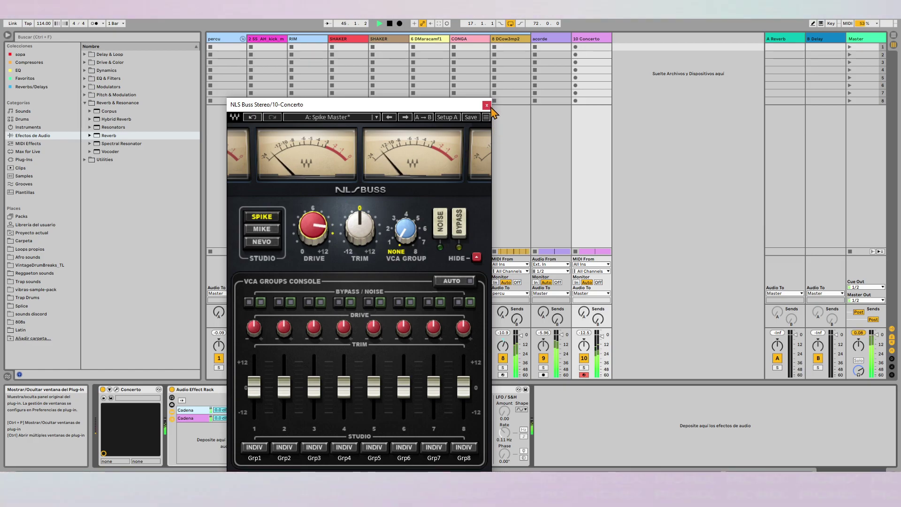
scroll(320, 230, "up", 2)
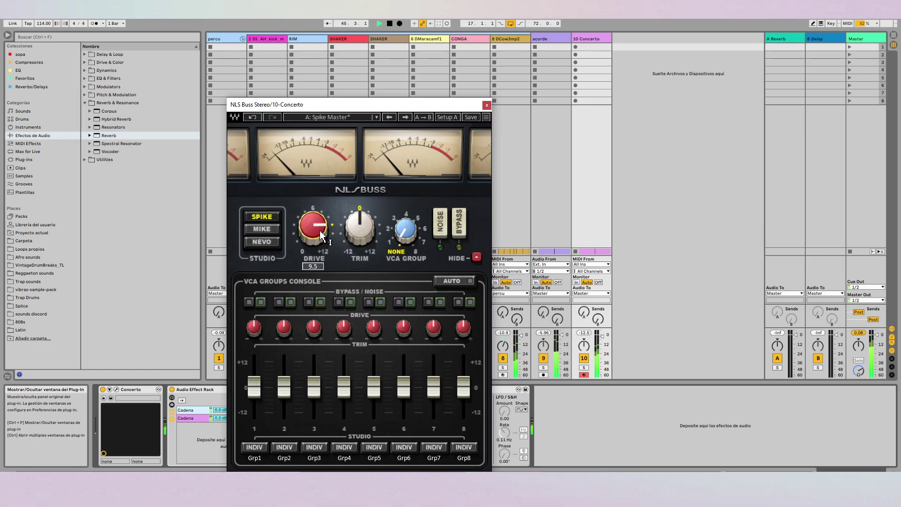
left_click(487, 105)
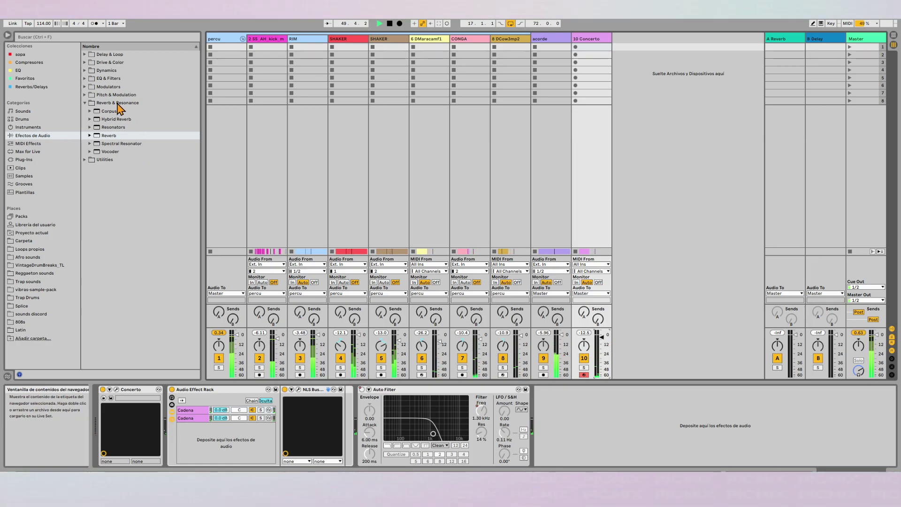
Add a Glue Compressor after the Auto Filter on the 10 Concerto track, with Threshold -39.4 dB and Makeup 5.71 dB.
left_click(89, 71)
left_click_drag(113, 95, 656, 440)
key("space")
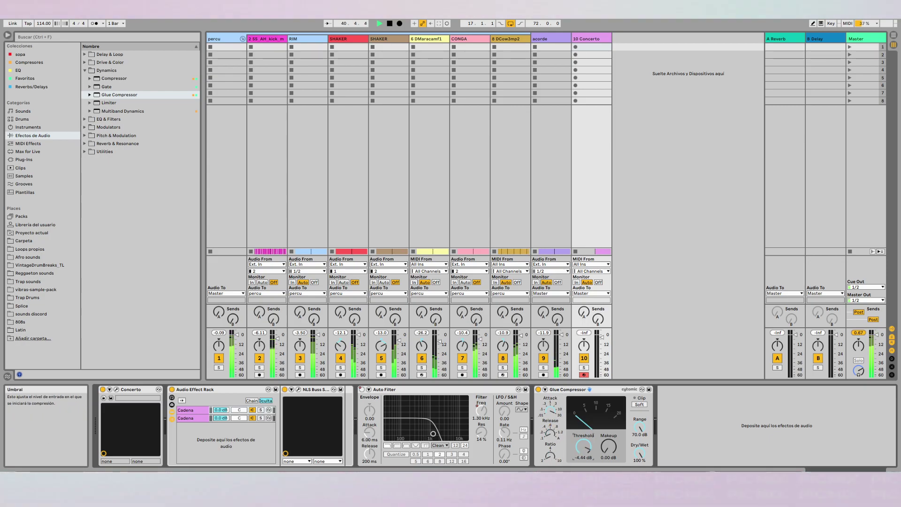
left_click_drag(583, 447, 583, 482)
mouse_move(608, 447)
left_mouse_down()
mouse_move(608, 435)
mouse_move(599, 441)
mouse_move(604, 454)
left_mouse_up()
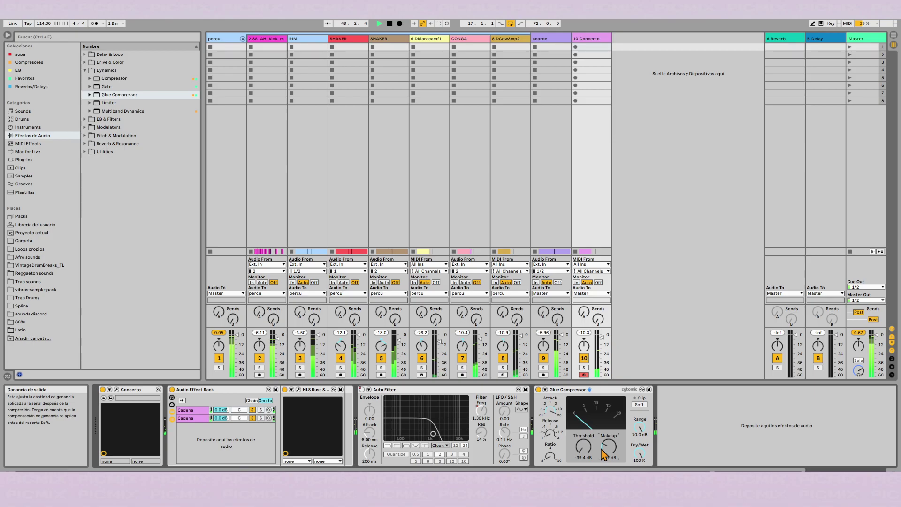
Stop playback in the arrangement, then freeze and flatten the 10 Concerto track to audio.
key("Tab")
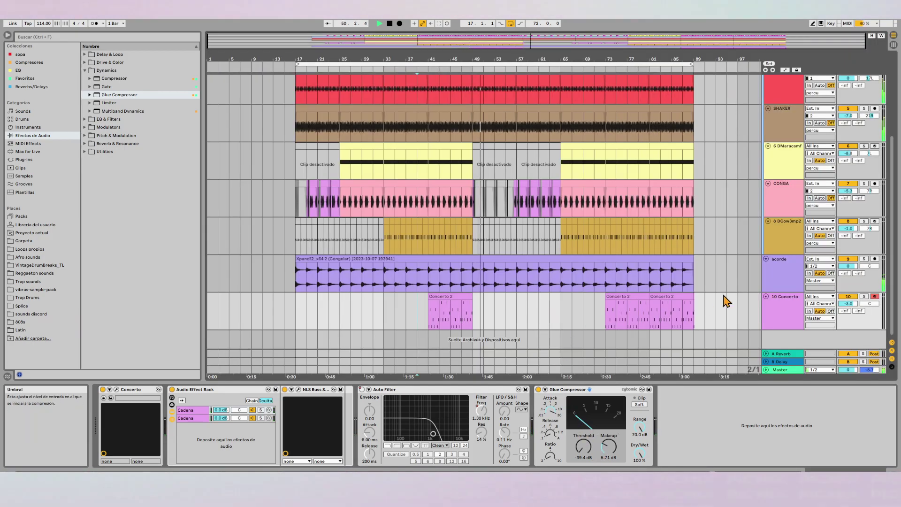
left_click(784, 311)
key("space")
right_click(784, 312)
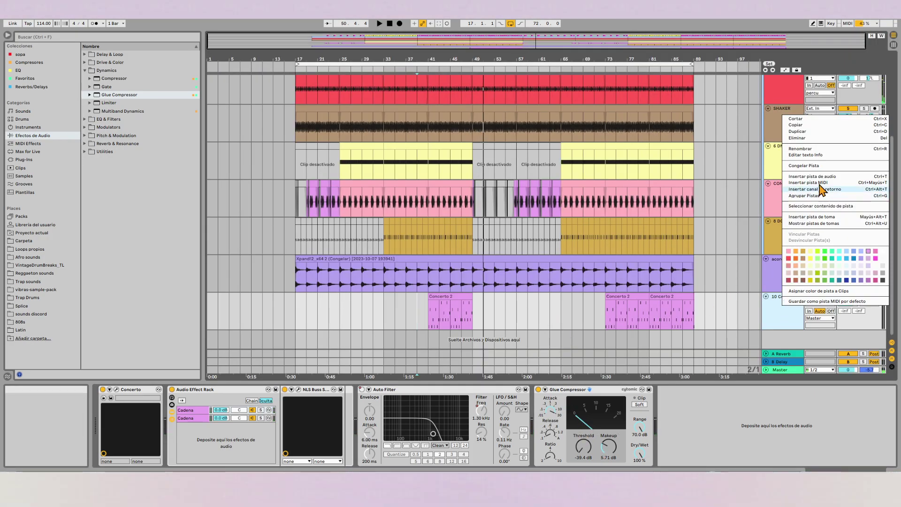
left_click(817, 166)
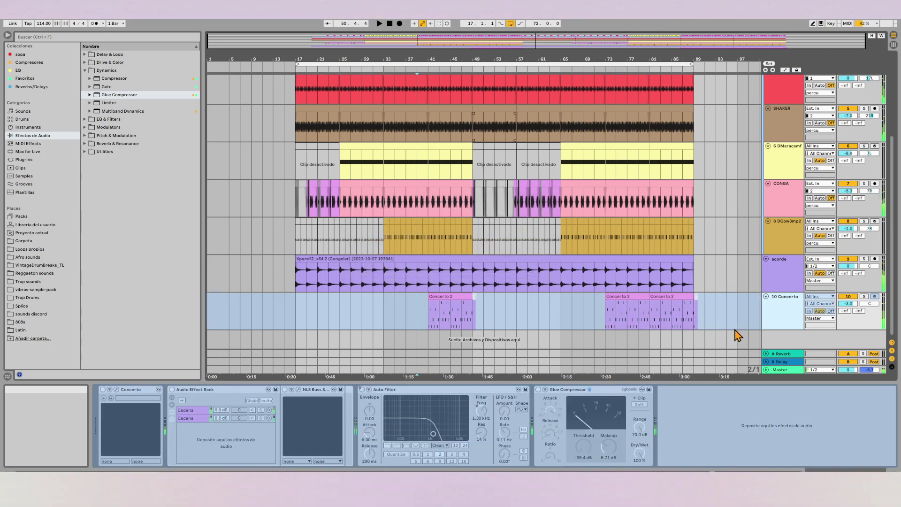
right_click(784, 302)
left_click(813, 168)
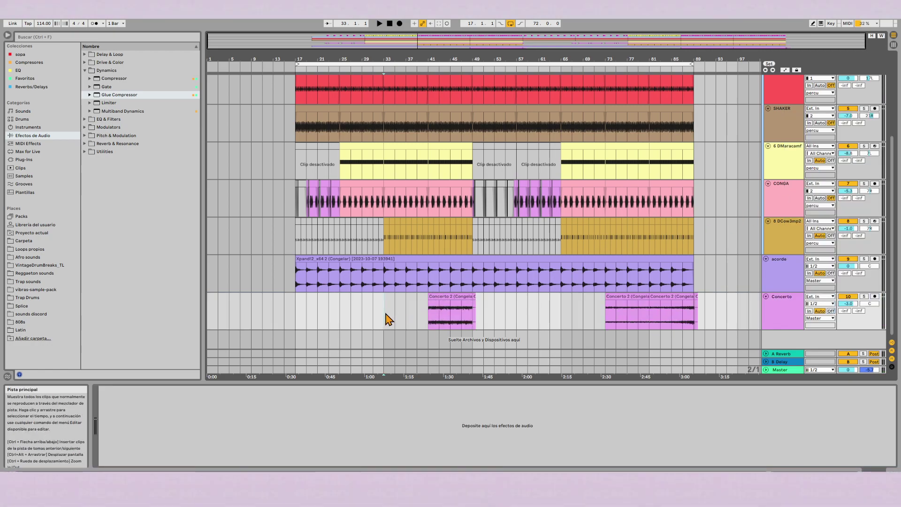
Select all clips in the arrangement and clear their names.
key("ctrl+a")
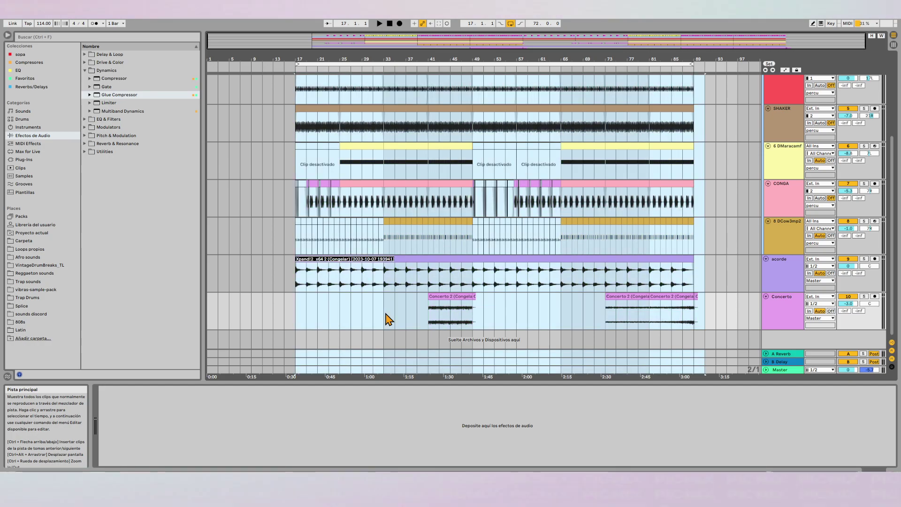
key("ctrl+r")
key("Escape")
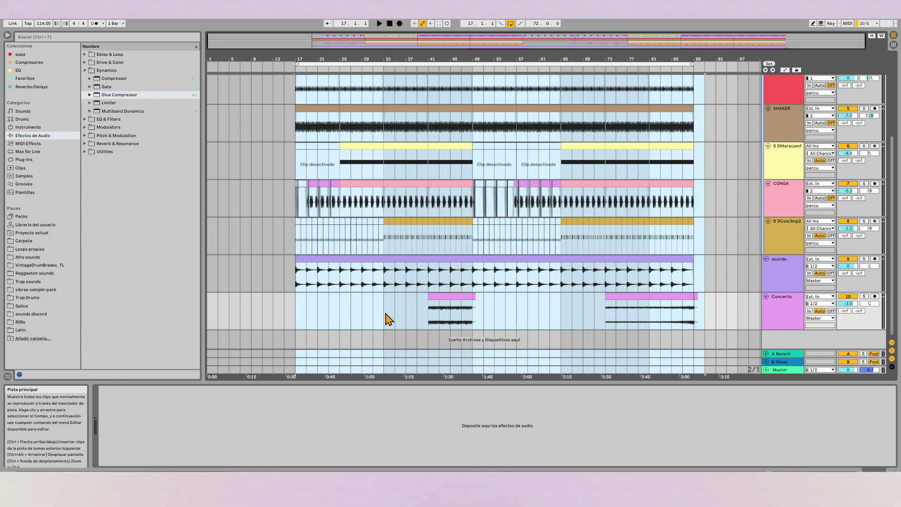
Play the arrangement from just before the first Concerto clip and fold the percu group.
left_click(384, 314)
left_click(416, 305)
key("space")
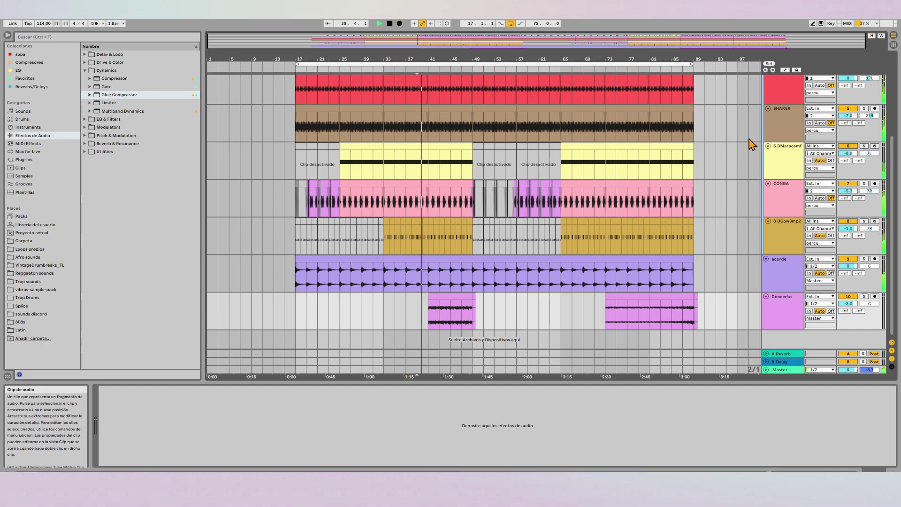
scroll(752, 141, "up", 5)
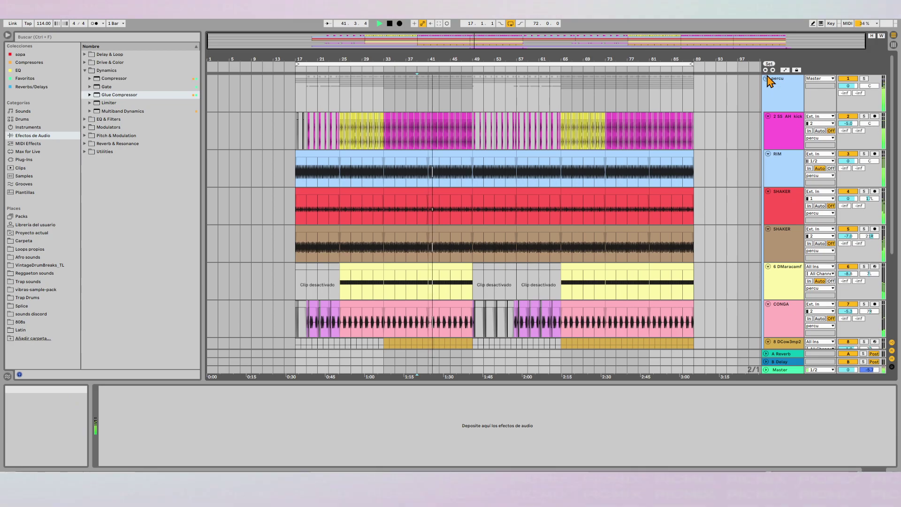
left_click(766, 78)
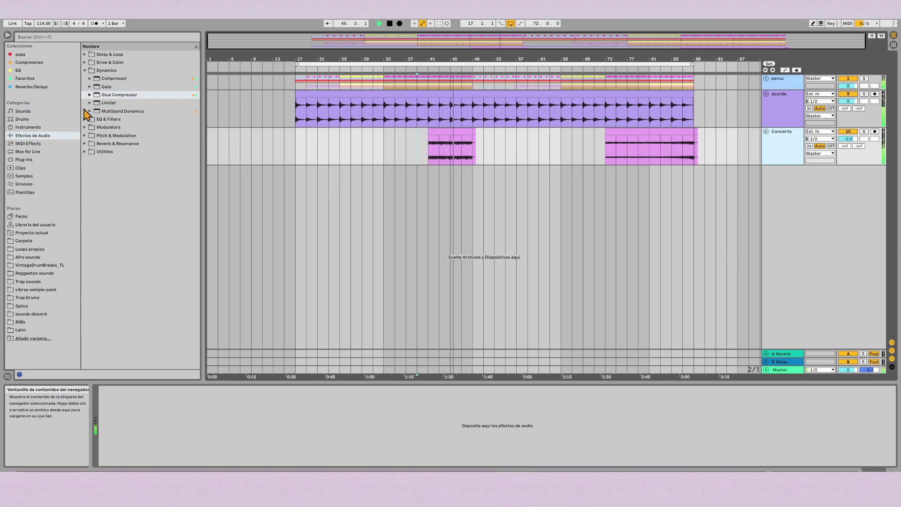
Search the Favoritos collection for "xpa" and load Xpand!2_x64 onto a new track below Concerto.
left_click(35, 79)
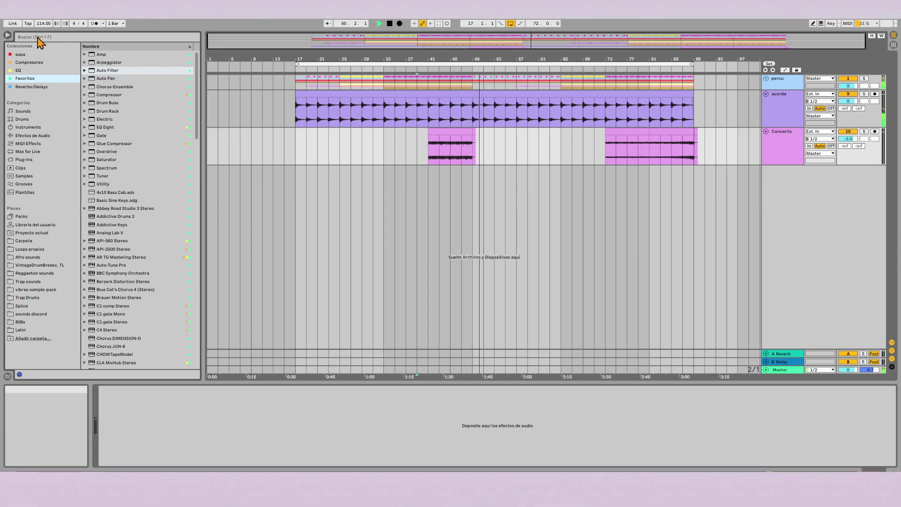
type("xpa")
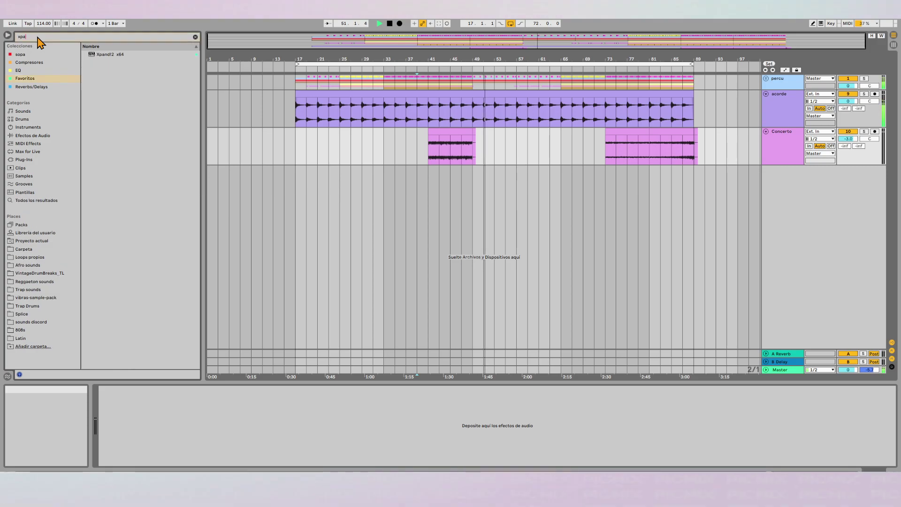
left_click_drag(95, 55, 474, 268)
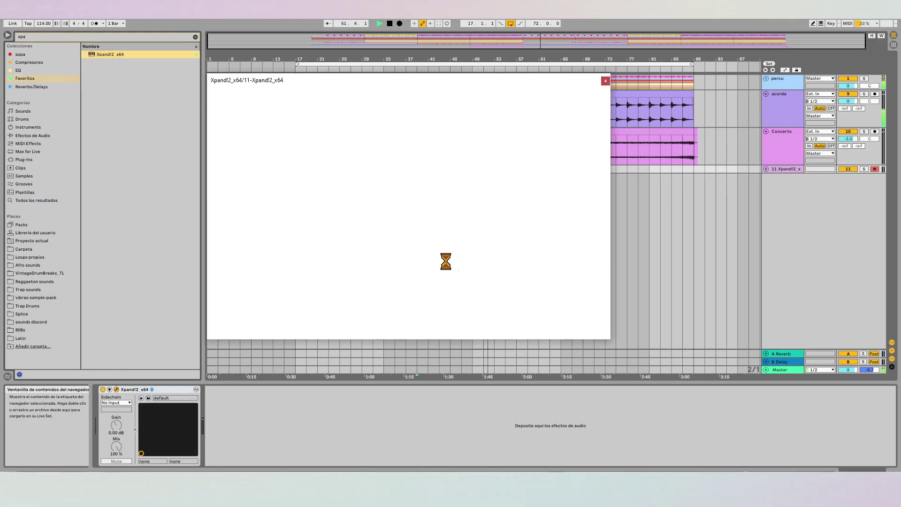
Try the Marimba sound from the 017 Mallets category in Xpand!2 part A.
left_click(270, 166)
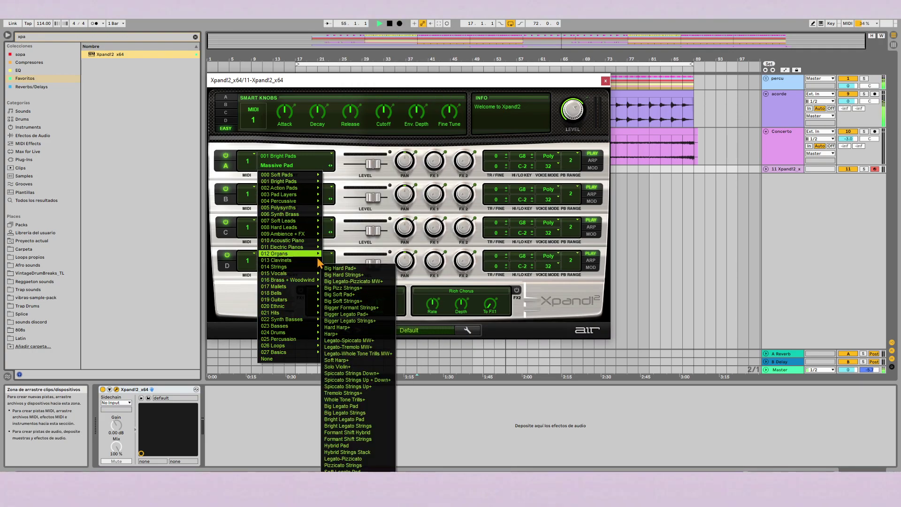
mouse_move(301, 248)
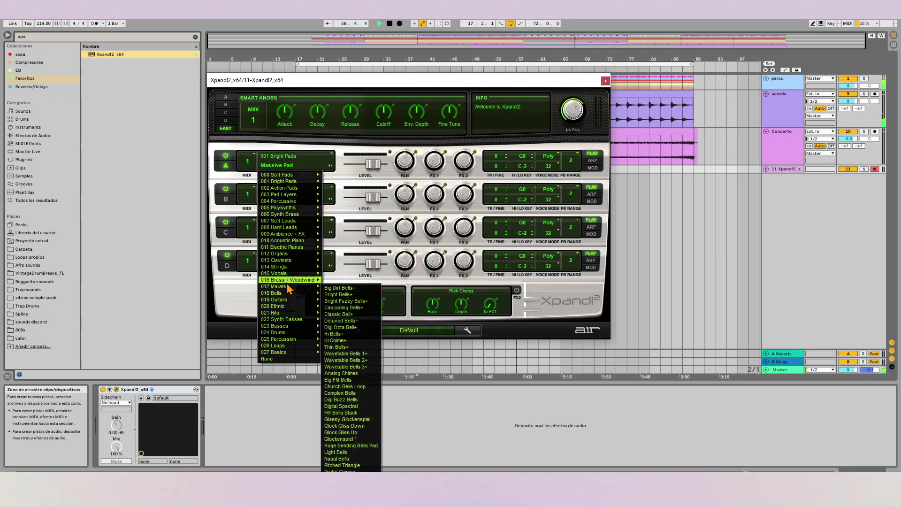
mouse_move(288, 288)
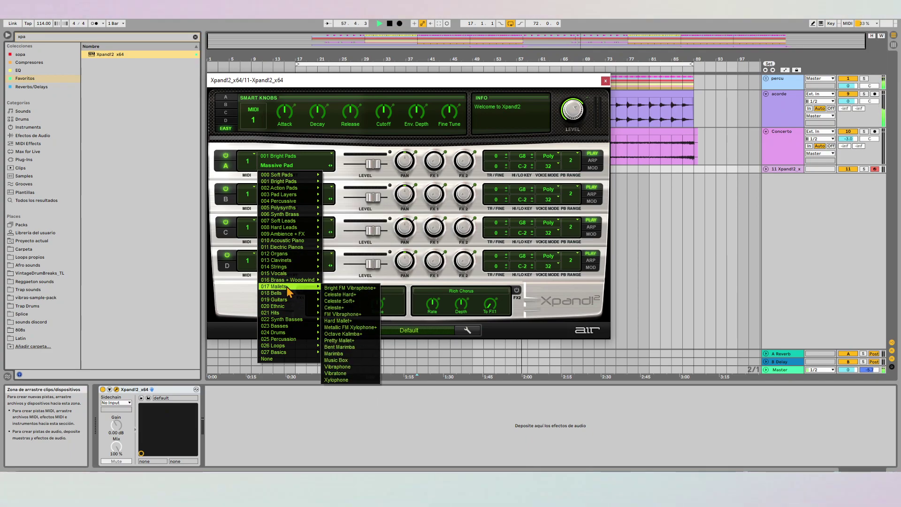
left_click(340, 353)
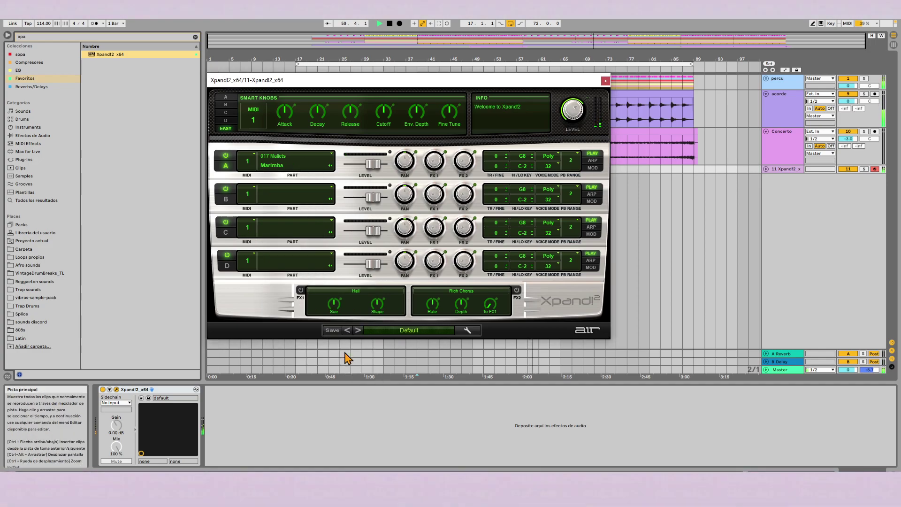
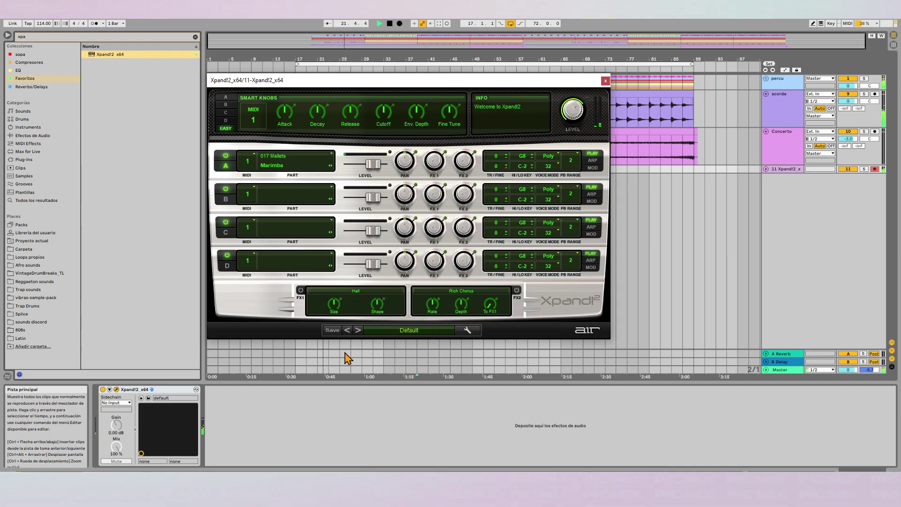
Load the 12 String Ac + Harmonics+ sound from the 019 Guitars category into part A.
left_click(287, 165)
mouse_move(275, 294)
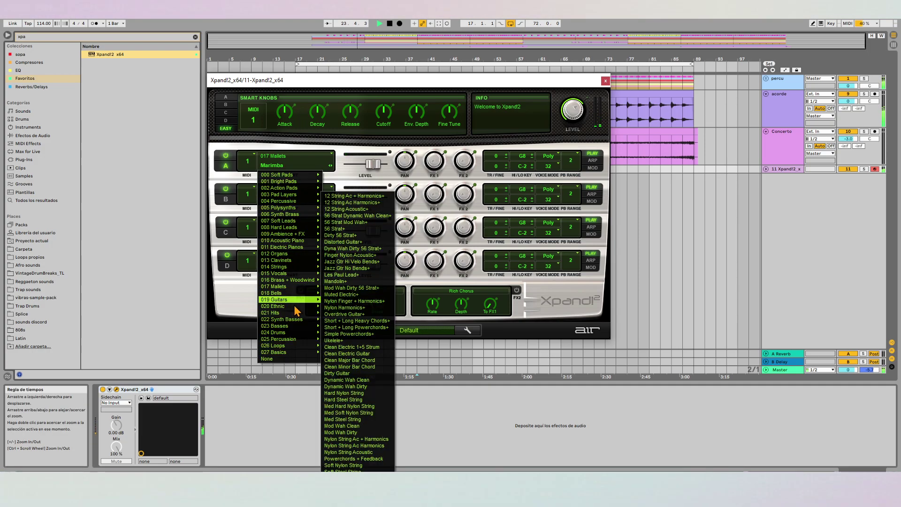
left_click(359, 196)
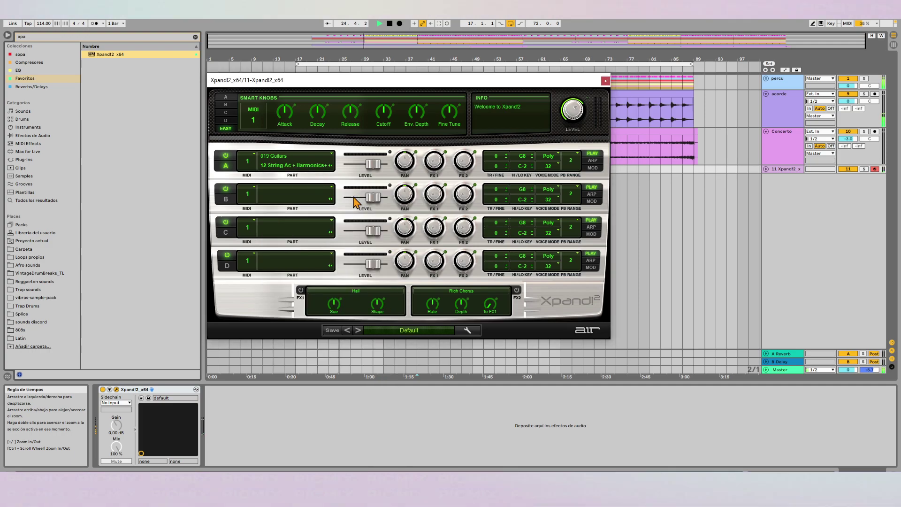
Advance part A through the guitar sounds to Jazz Gtr Hi Velo Bends+ and close the Xpand!2 window.
left_click(331, 167)
left_click(330, 167)
left_click(331, 167)
left_click(330, 166)
left_click(330, 166)
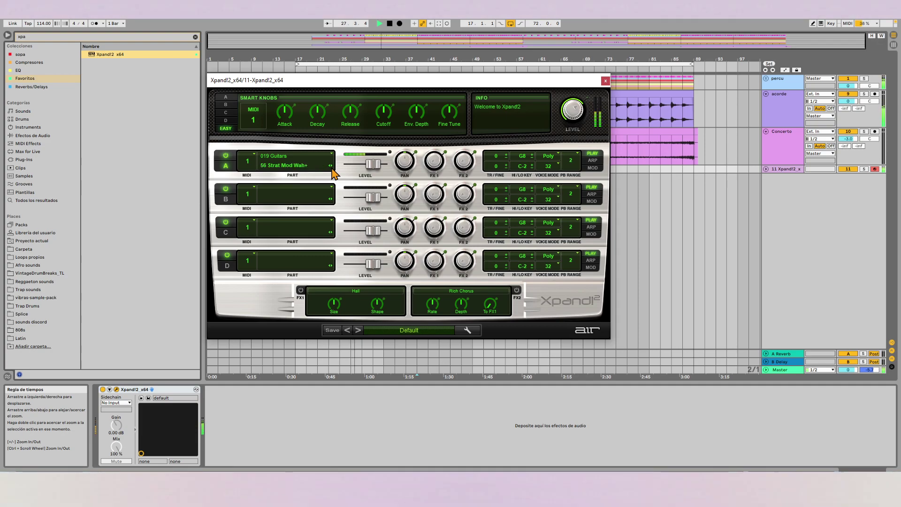
left_click(330, 167)
left_click(331, 167)
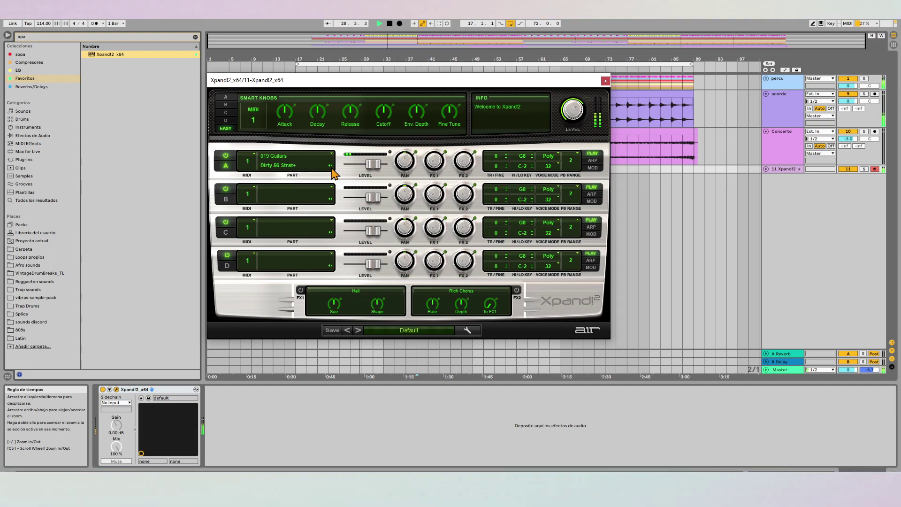
left_click(331, 167)
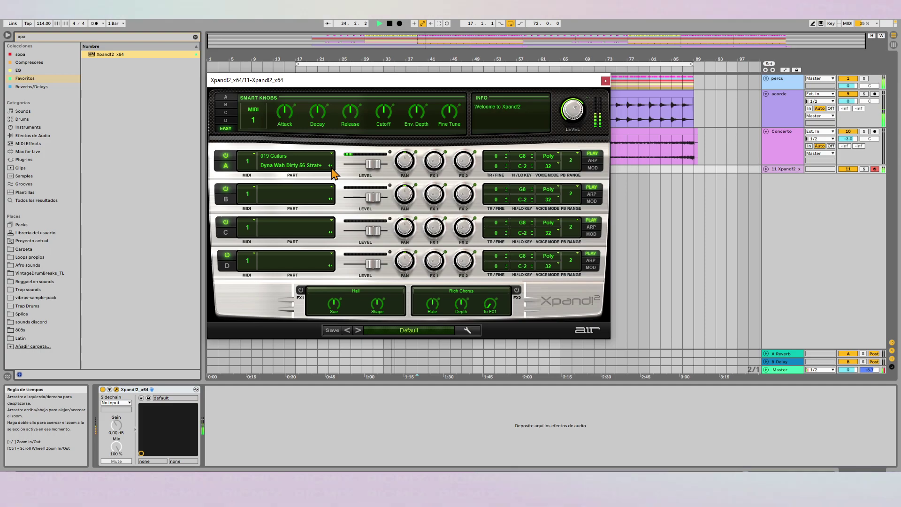
left_click(332, 169)
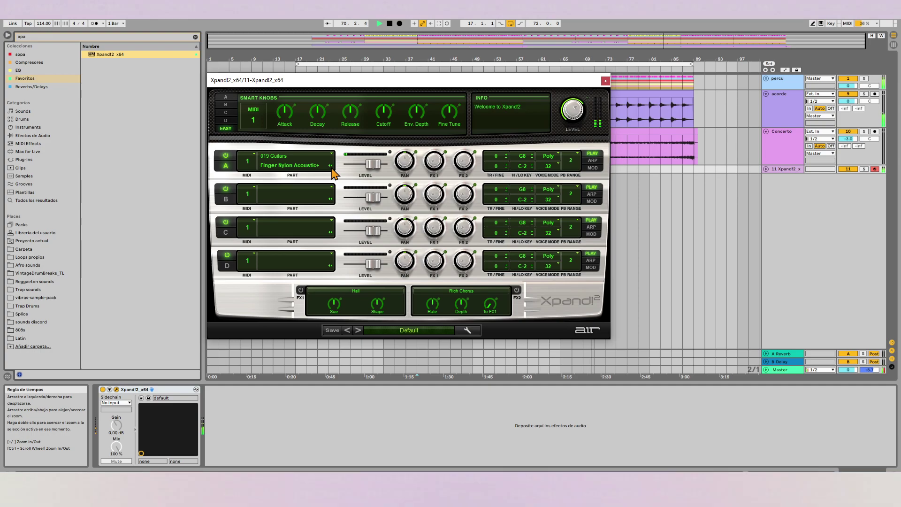
left_click(332, 169)
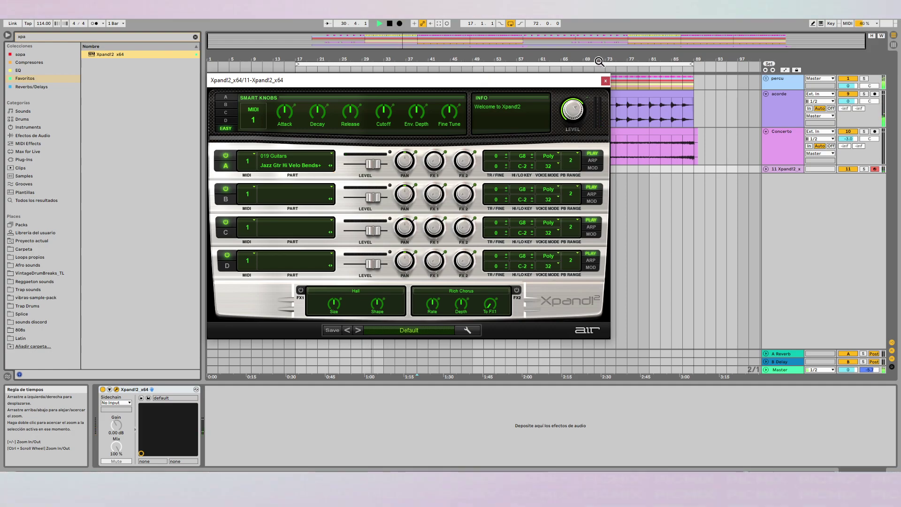
left_click(606, 81)
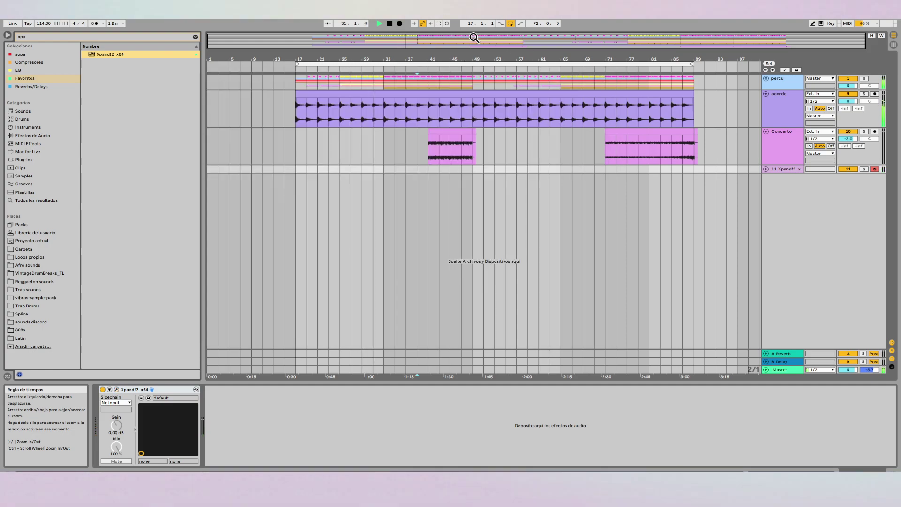
Record a take on the Xpand!2 track from just before bar 33, delete it from bar 33 onward, and stop playback.
left_click(399, 23)
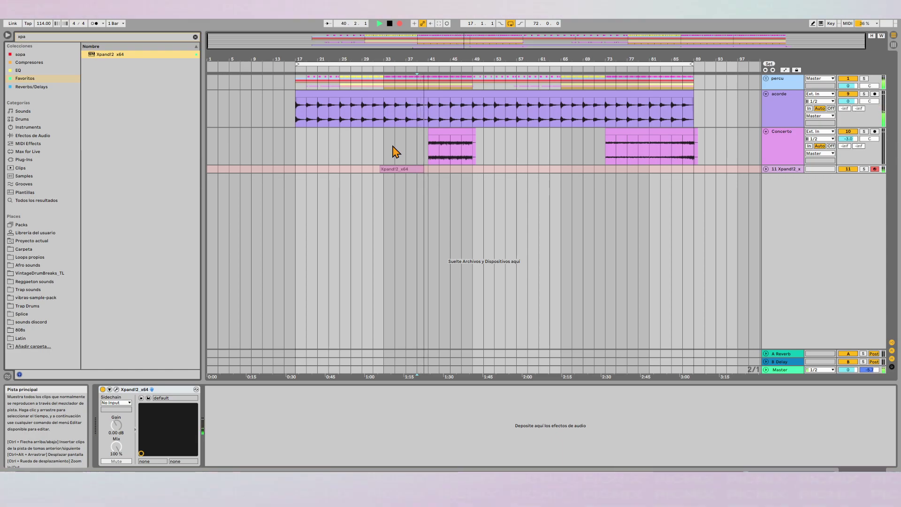
key("F9")
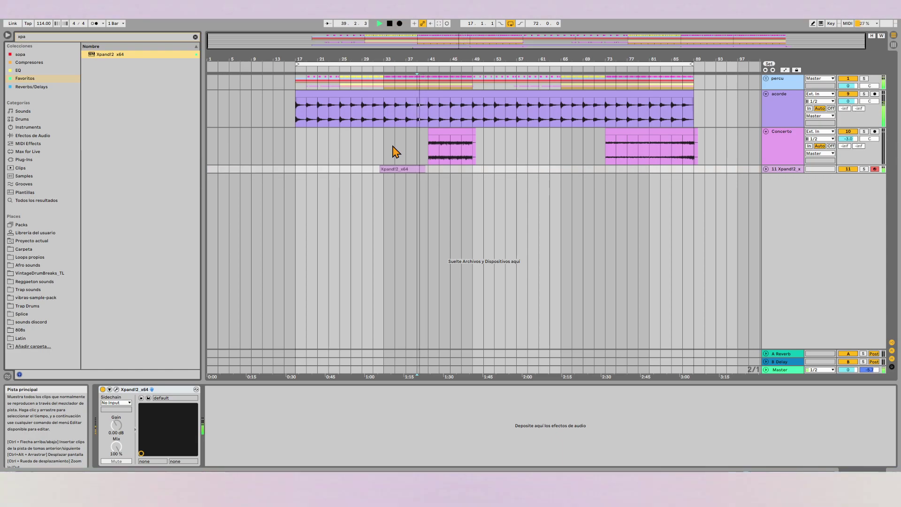
left_click(383, 169)
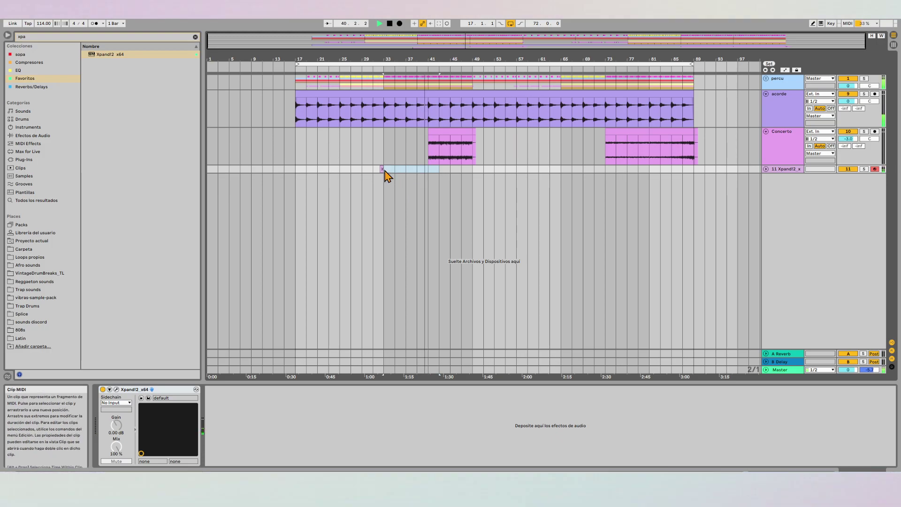
key("space")
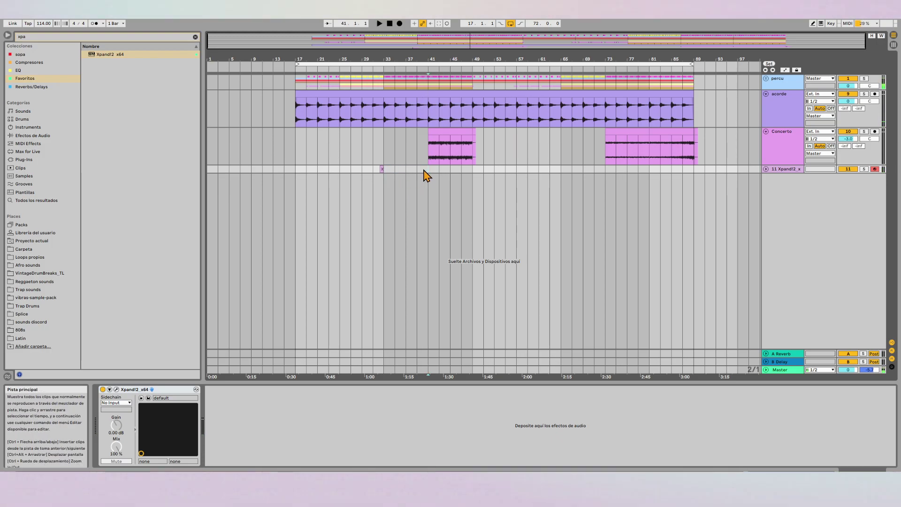
Record another Xpand!2 take from about bar 39 to bar 47, stop, and delete the recorded clip.
left_click(417, 173)
key("space")
left_click(399, 23)
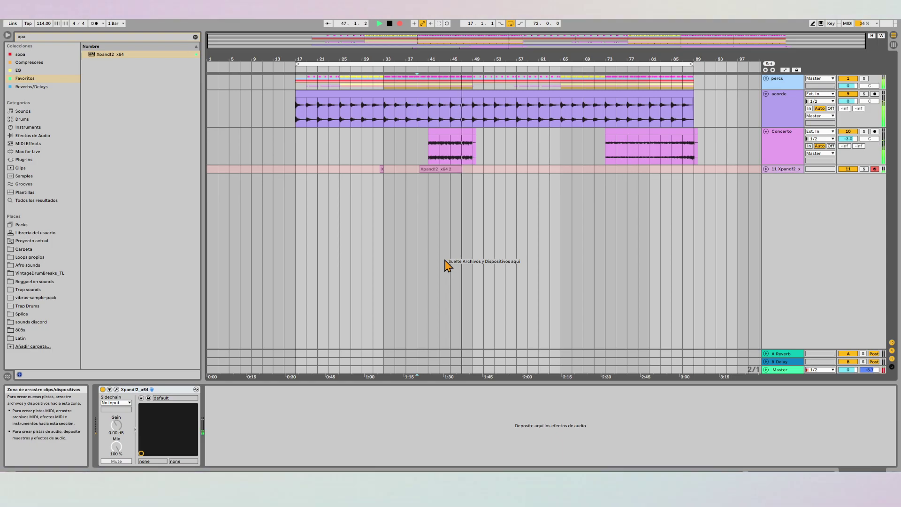
key("space")
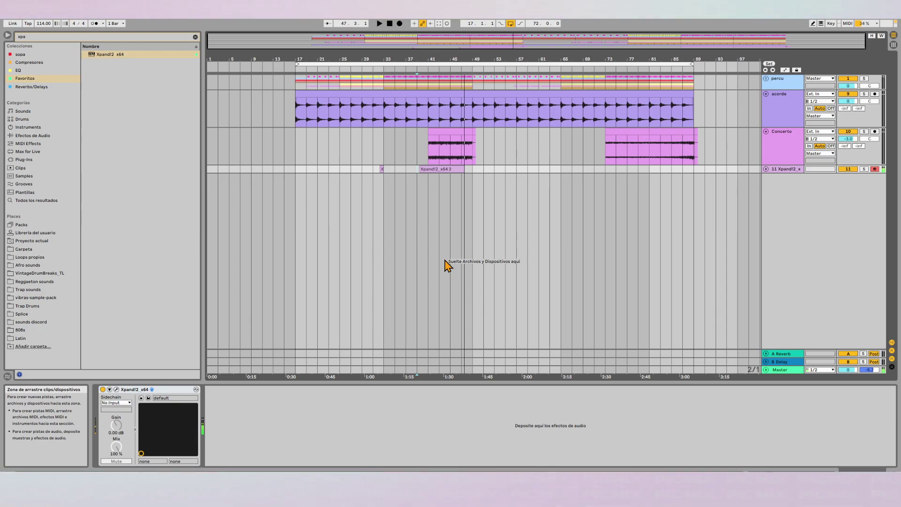
left_click(428, 170)
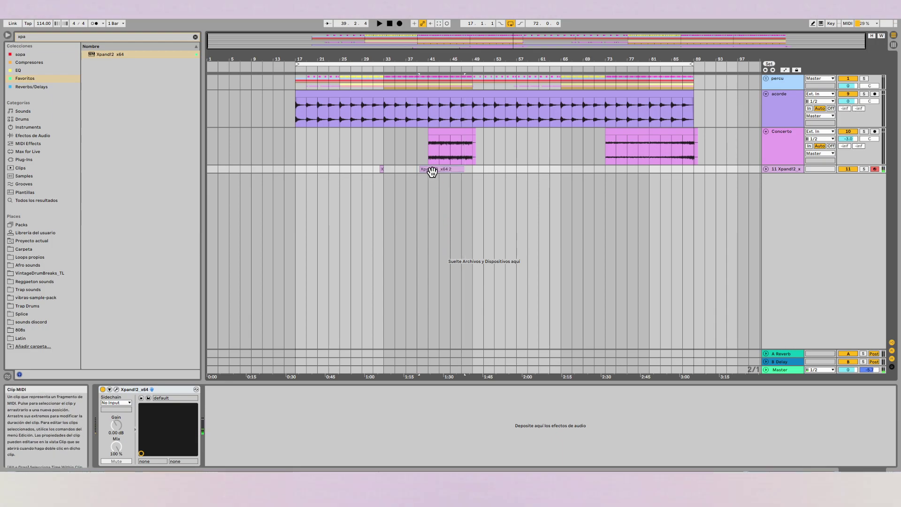
Listen to the arrangement from bar 39 and stop playback.
left_click(416, 173)
key("space")
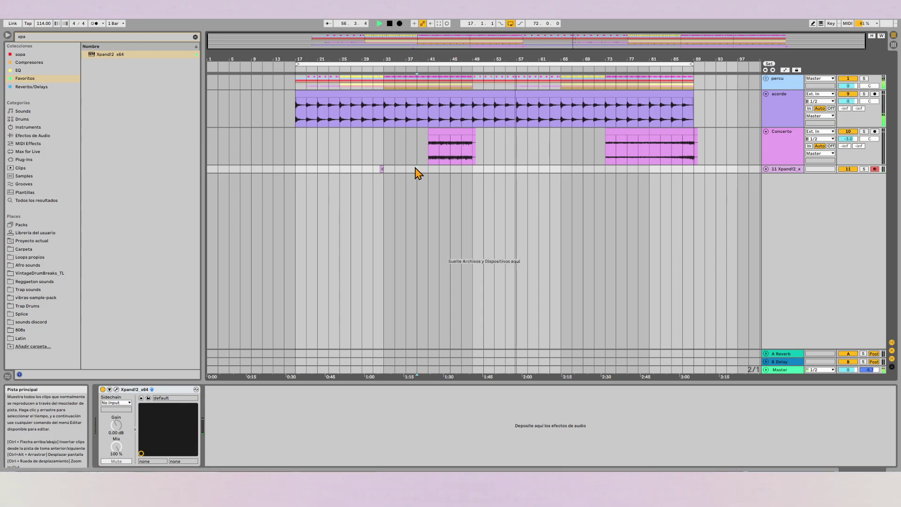
key("space")
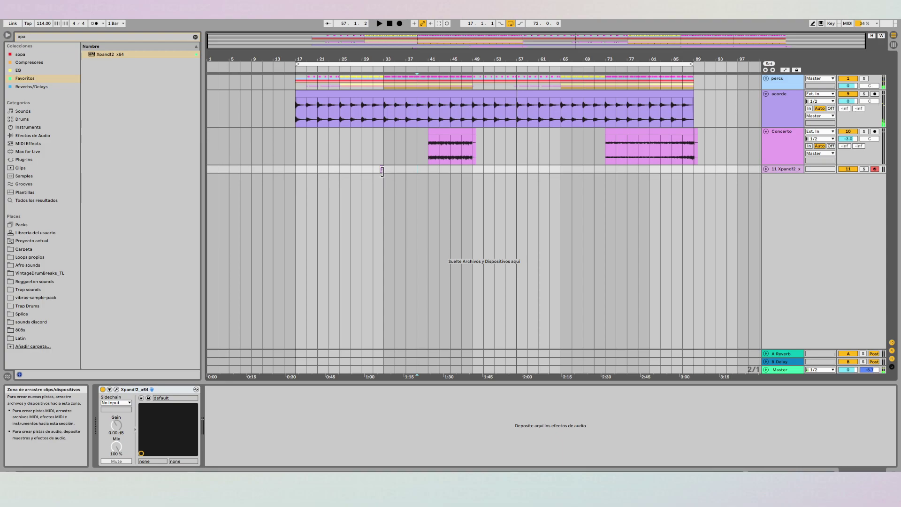
Delete the leftover short clip near bar 33 on the Xpand!2 track and unfold the track.
left_click_drag(384, 169, 394, 169)
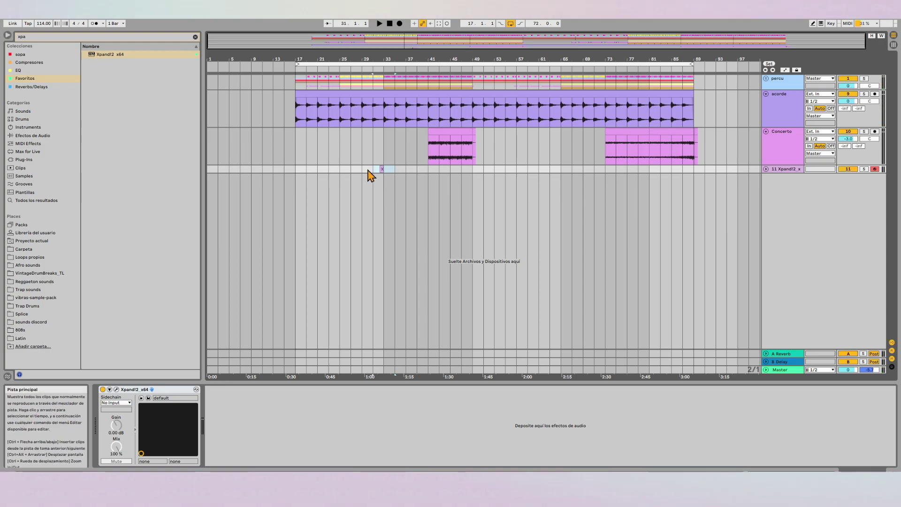
left_click(766, 171)
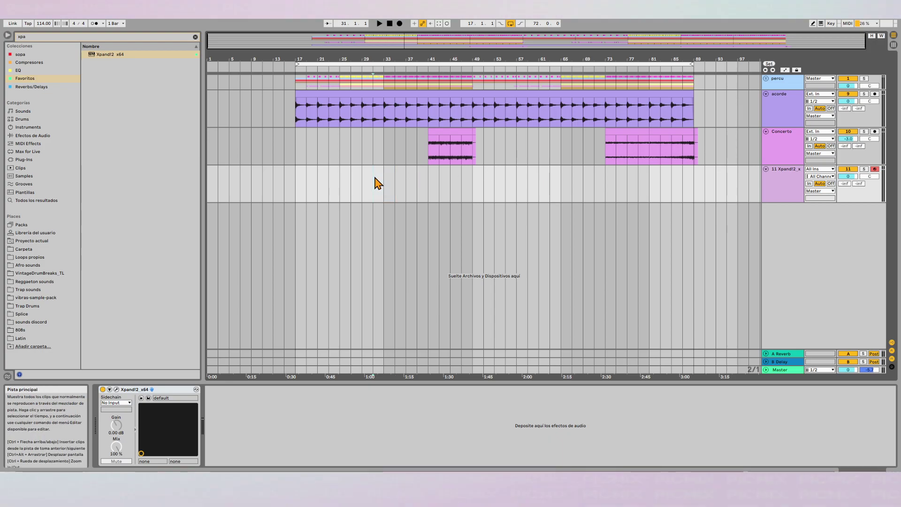
Try recording an Xpand!2 take starting at bar 41, stopping at about bar 42.
left_click(428, 183)
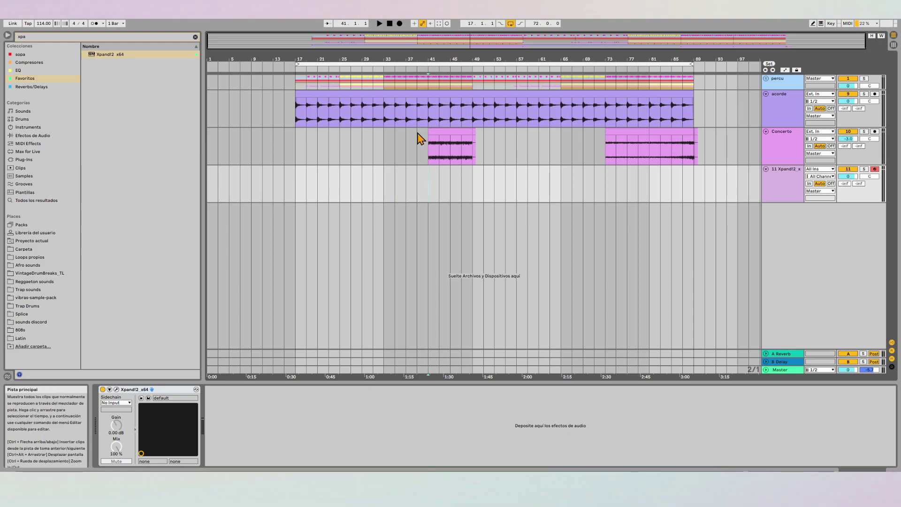
left_click(399, 24)
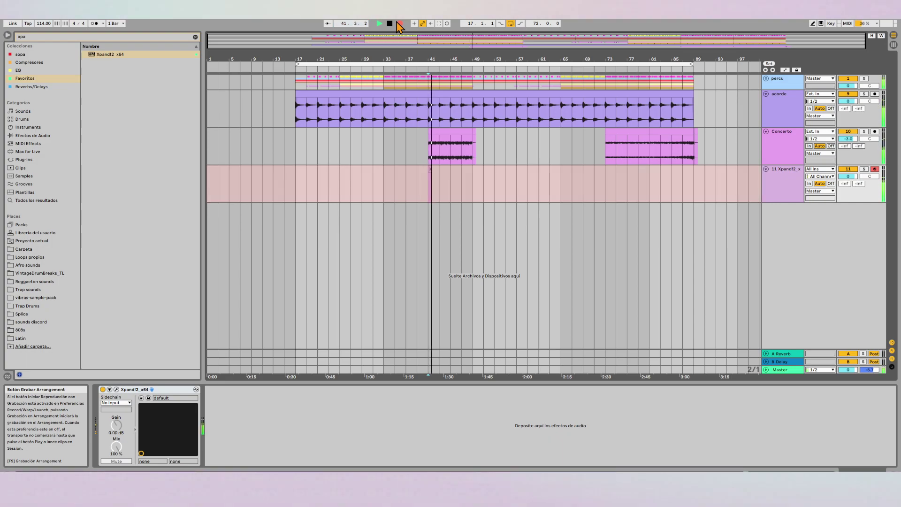
key("space")
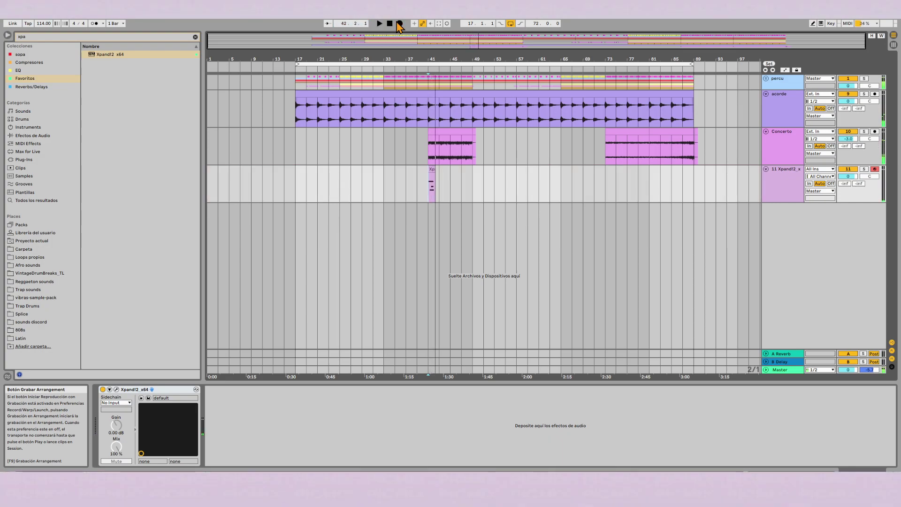
Record the Xpand!2 part from bar 39 to about bar 50, redoing the take over the earlier attempts.
left_click(416, 178)
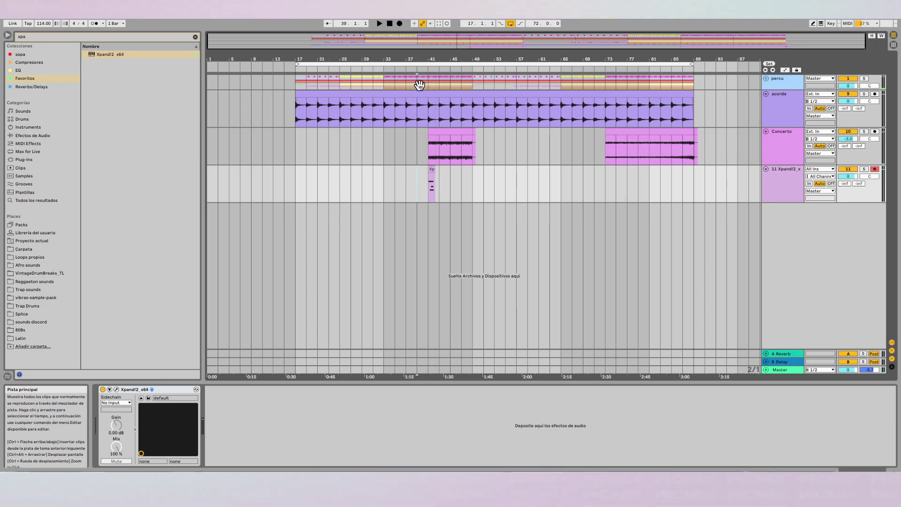
key("F9")
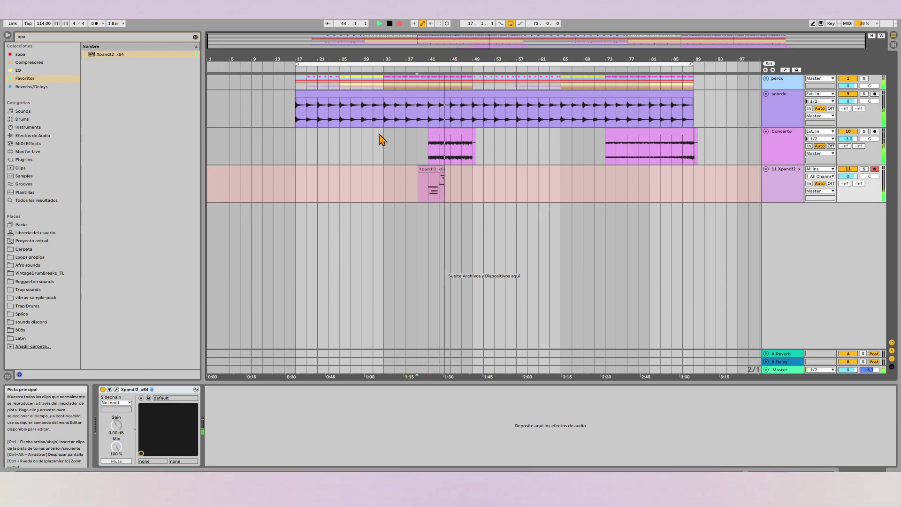
key("space")
left_click(399, 23)
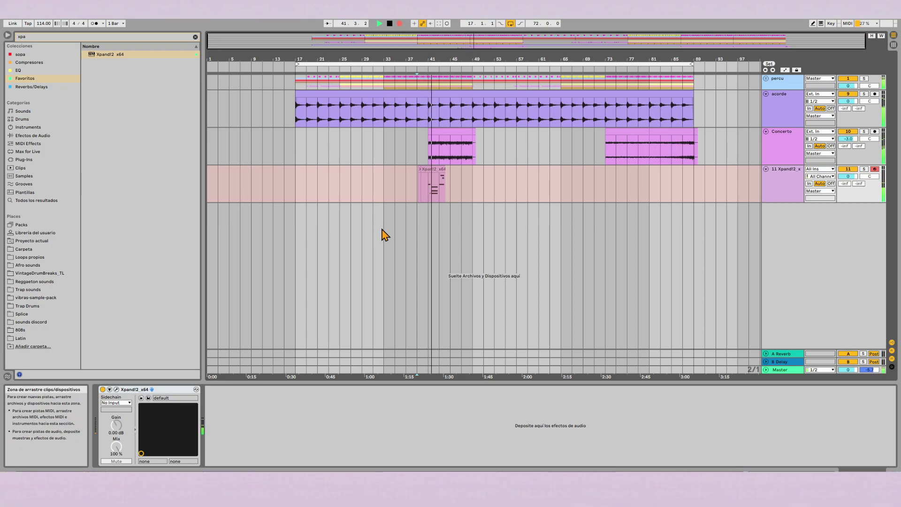
key("space")
key("space")
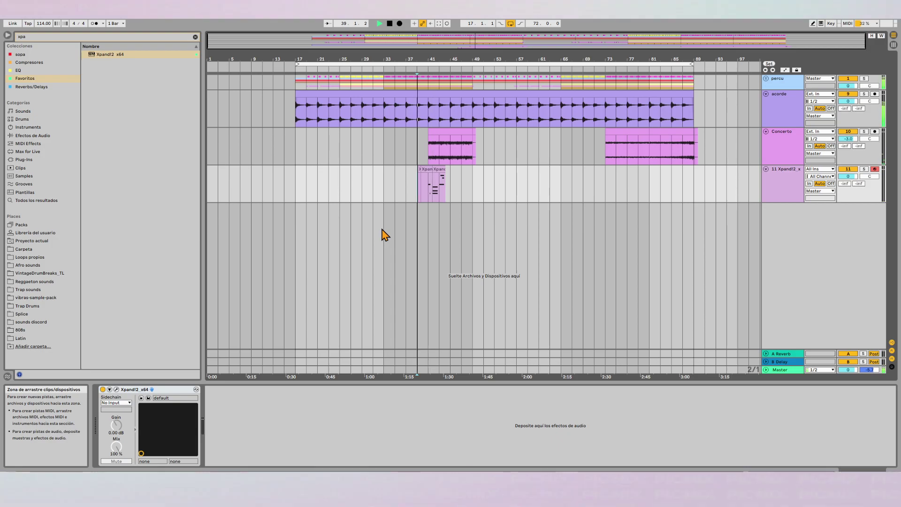
key("F9")
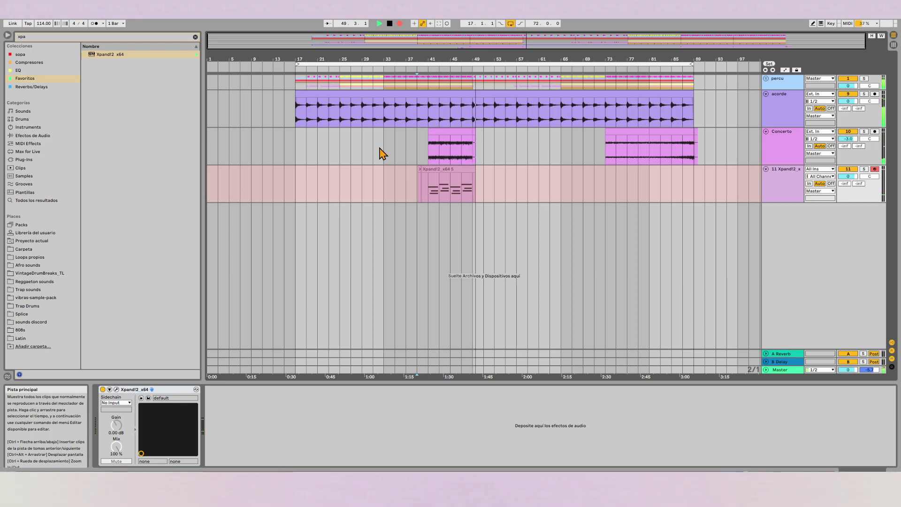
key("space")
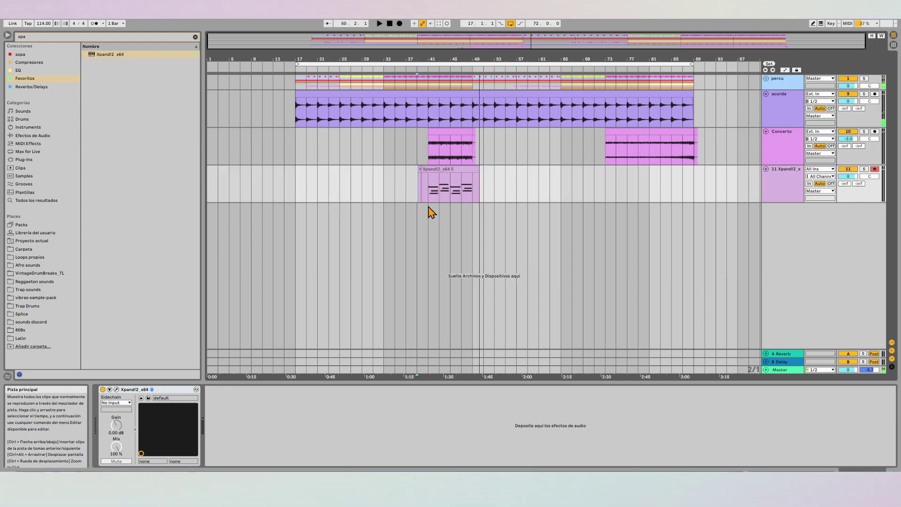
Split the recorded Xpand!2 clip at bars 41 and 43 and play from bar 41.
left_click(452, 193)
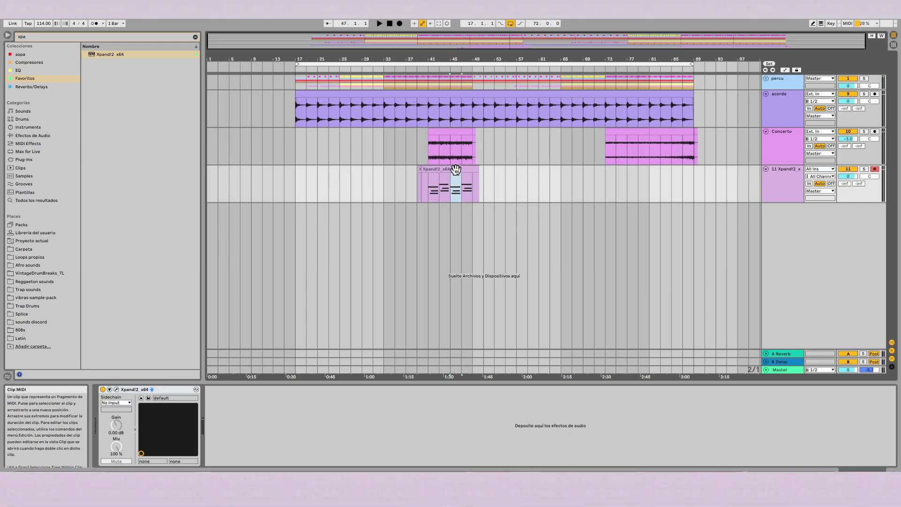
left_click_drag(439, 180, 427, 182)
key("space")
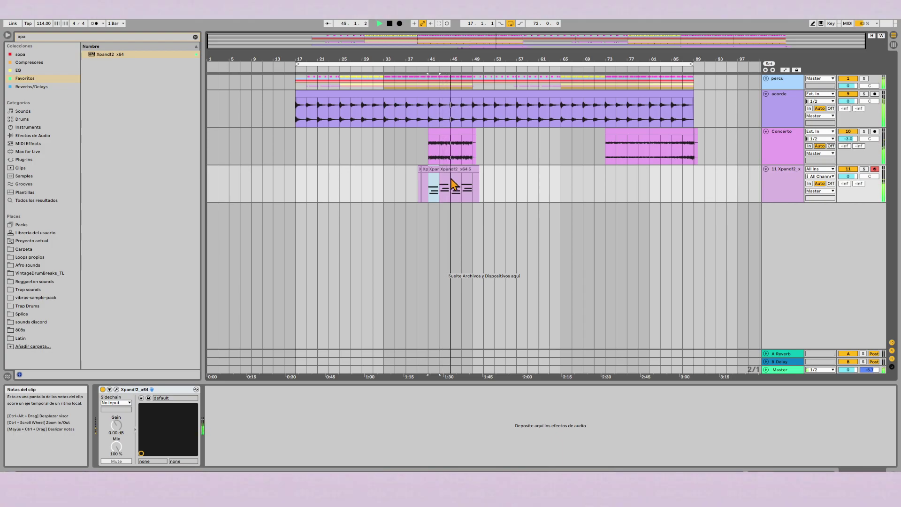
Consolidate the Xpand!2 clips between bars 41 and 49 into a single clip.
scroll(458, 187, "up", 10)
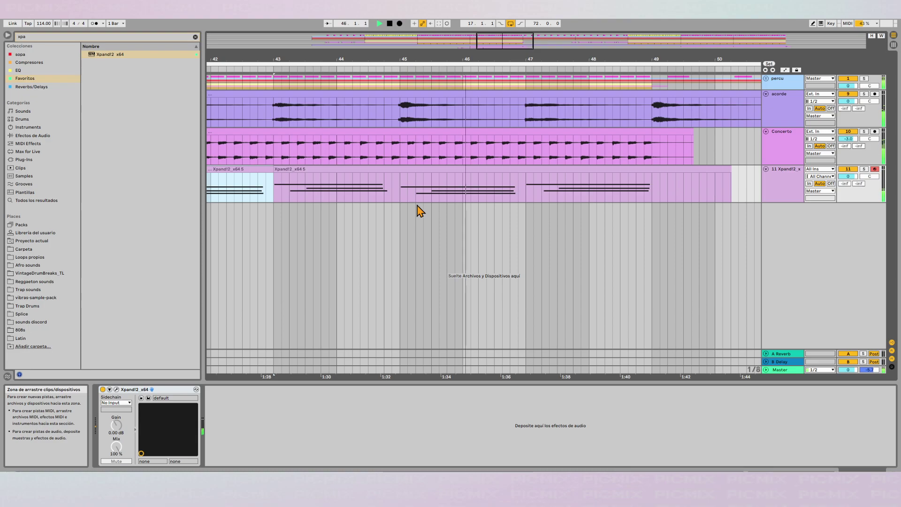
scroll(419, 210, "down", 10)
left_click_drag(419, 190, 462, 189)
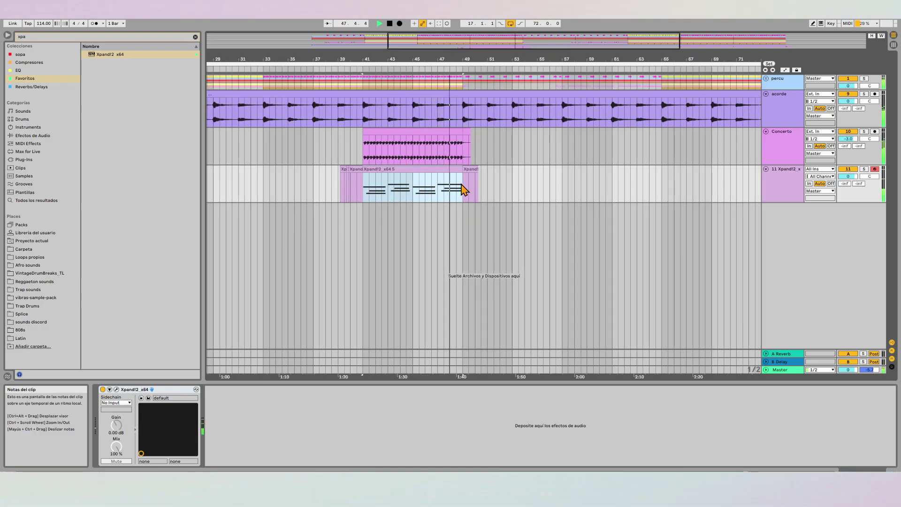
Open the consolidated Xpand!2 clip's notes and quantize all of them.
key("space")
double_click(443, 171)
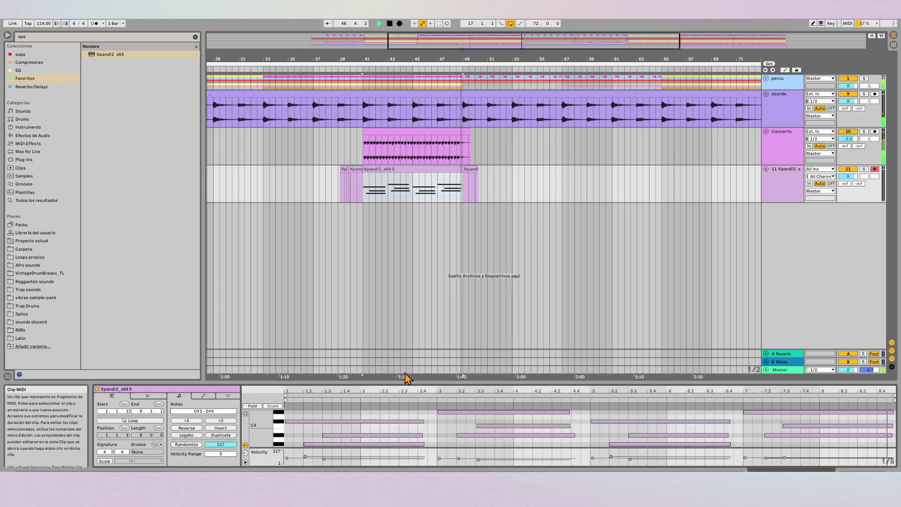
key("ctrl+a")
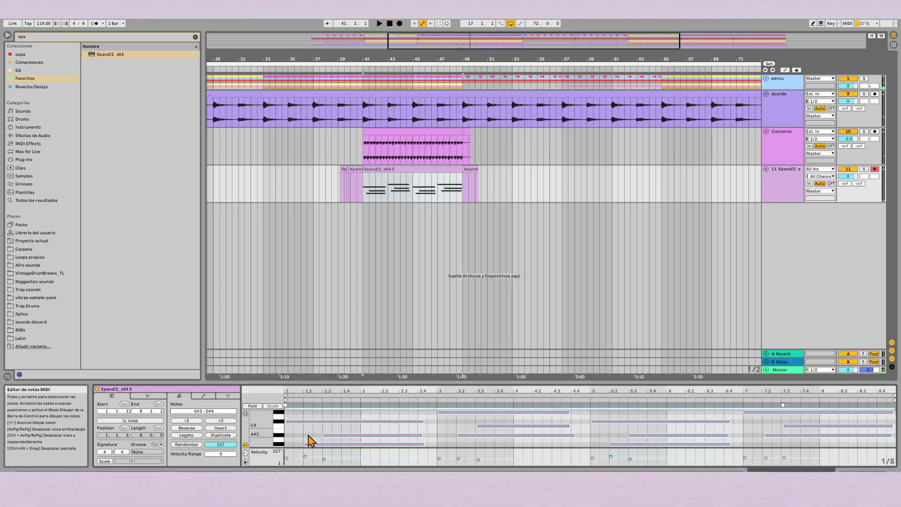
Play the Xpand!2 clip with the loop set over bars 41 to 49 and the track soloed.
key("space")
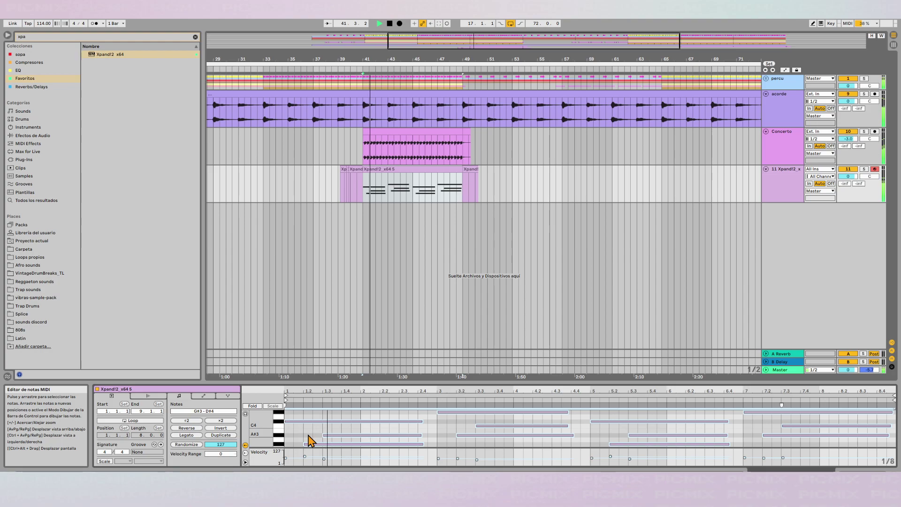
left_click(375, 172)
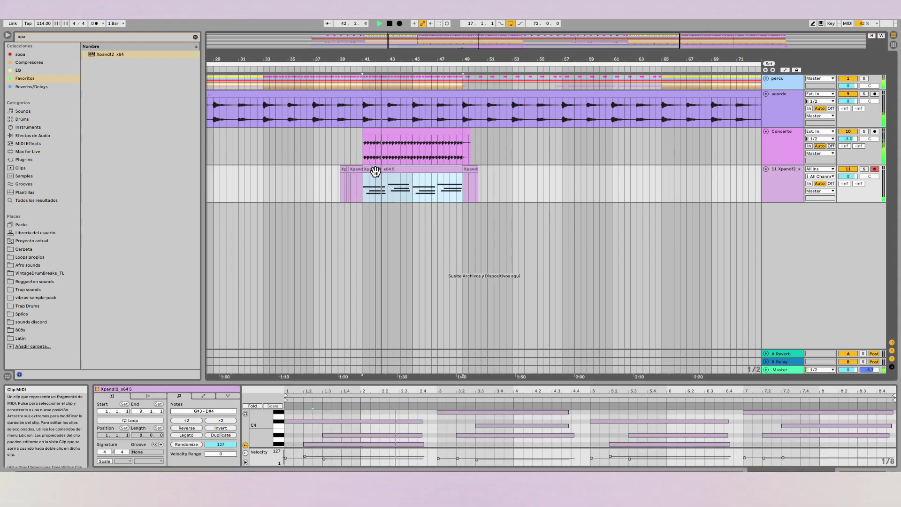
key("ctrl+l")
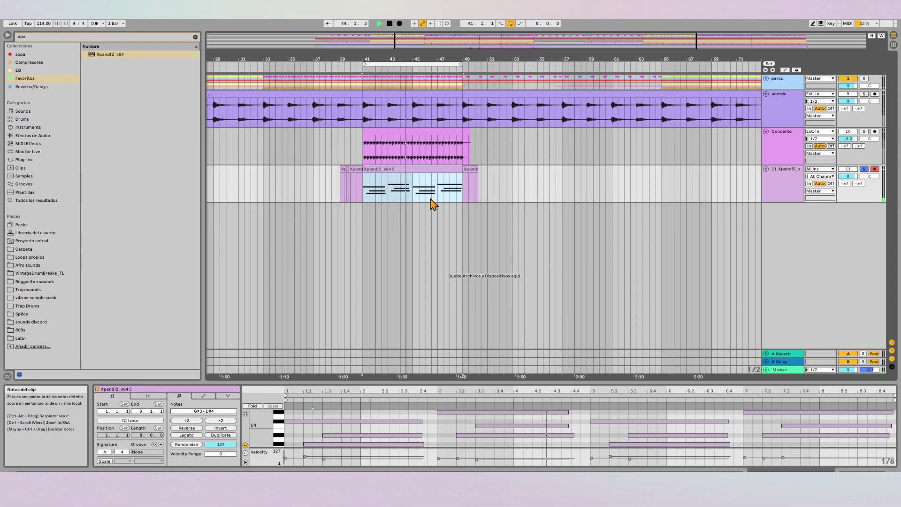
Find NLS Buss Stereo in the browser and add it to the Xpand!2 track.
left_click(788, 185)
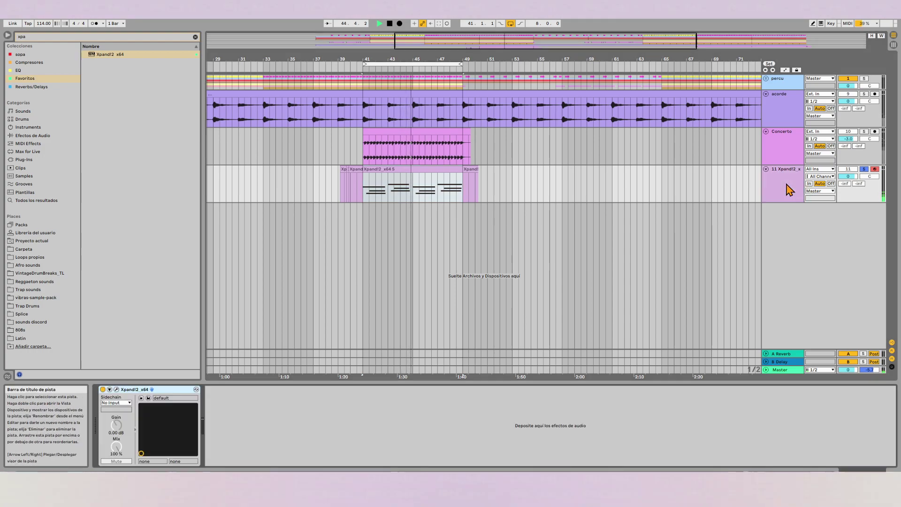
left_click(45, 36)
type("nl")
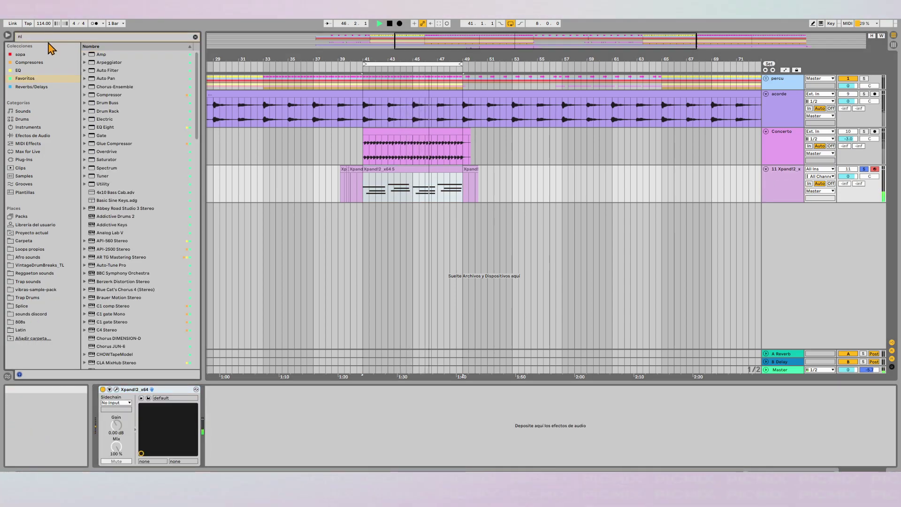
left_click_drag(113, 61, 367, 177)
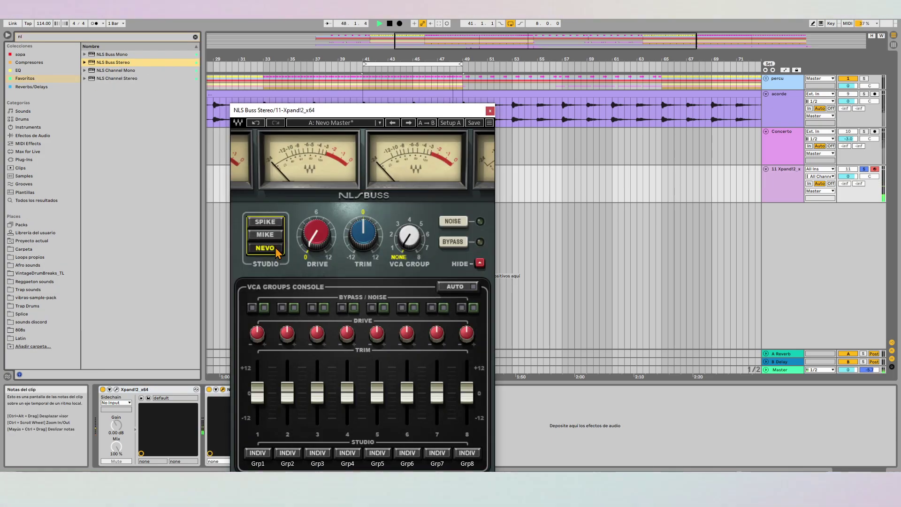
Use the Nevo studio in NLS Buss, raise its drive to about 8 and close the plug-in window.
left_click_drag(305, 245, 306, 247)
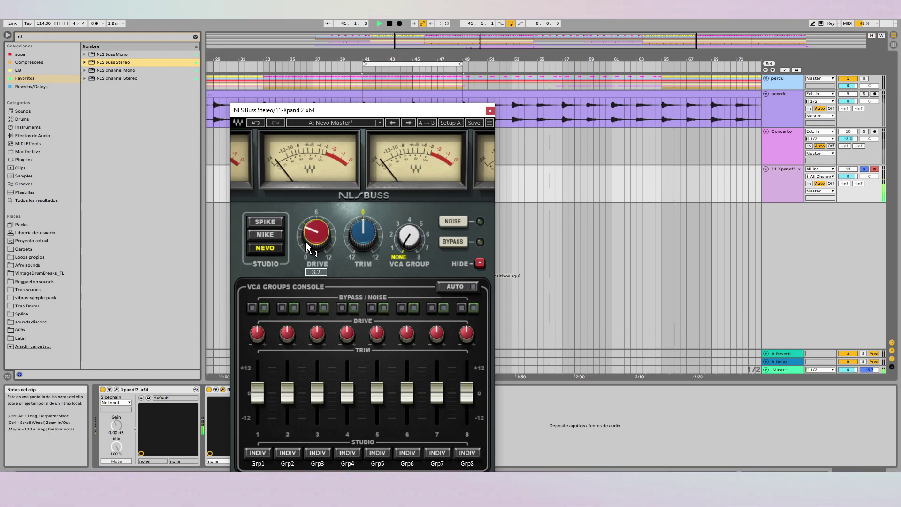
left_click(305, 241, "alt")
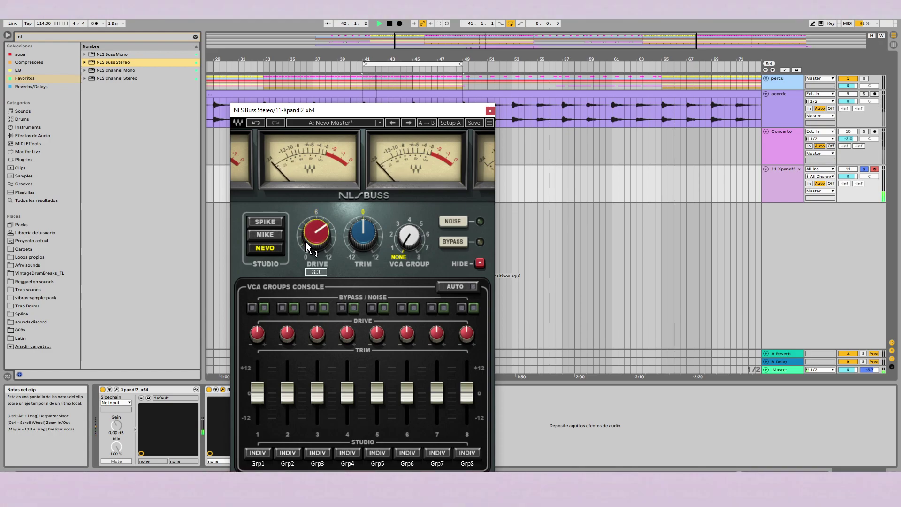
left_click_drag(373, 110, 542, 66)
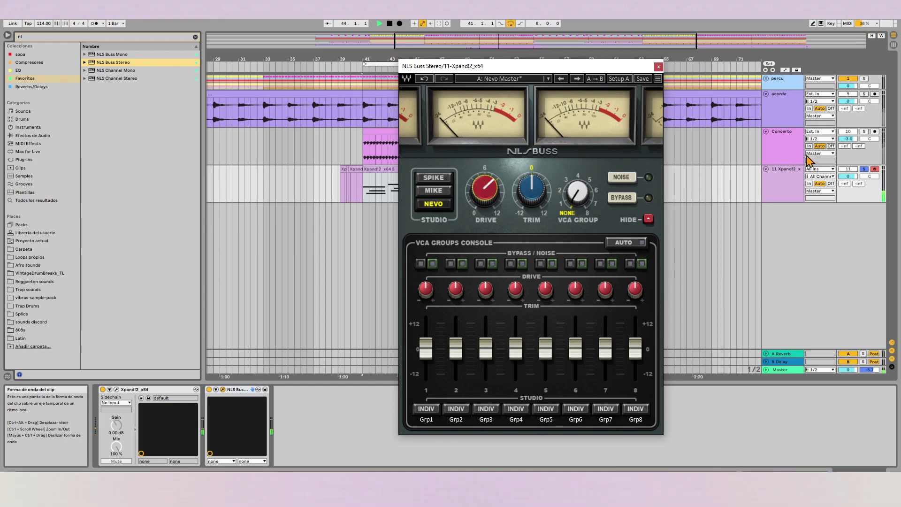
left_click(658, 69)
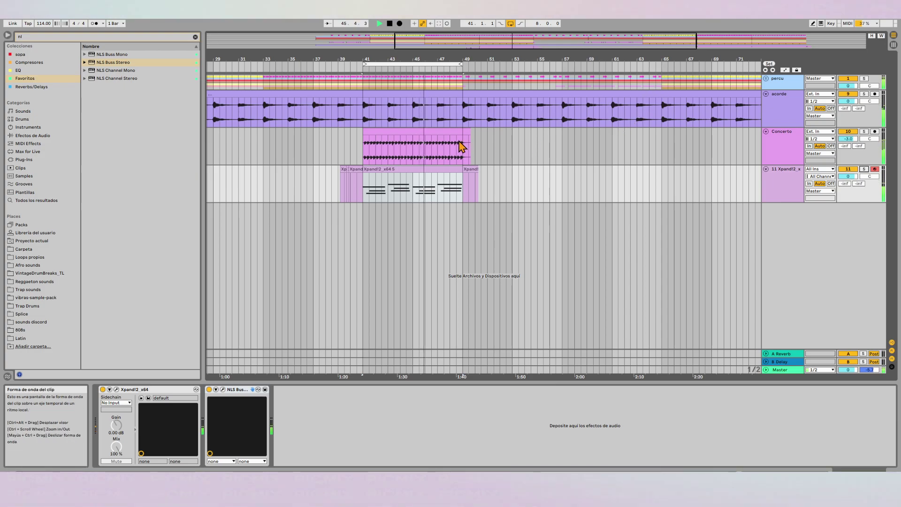
Check the part settings in the Xpand!2 instrument window.
left_click(116, 389)
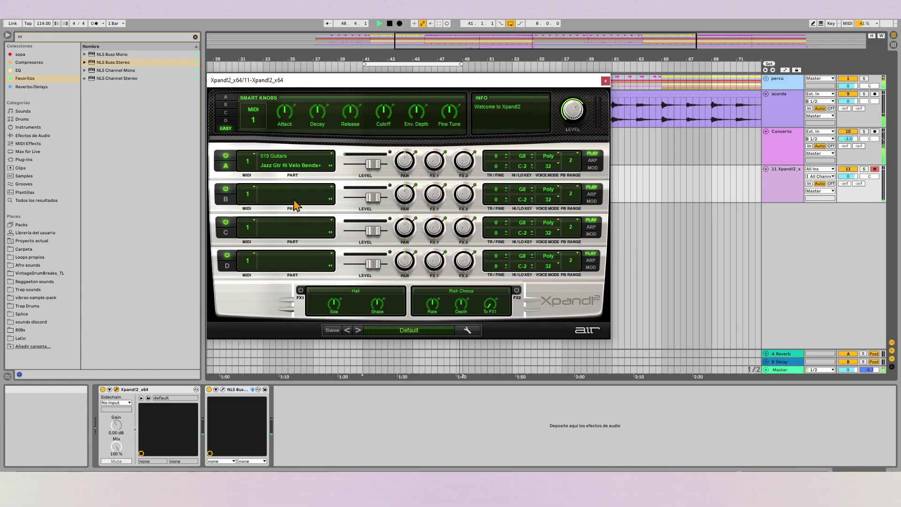
left_click(606, 80)
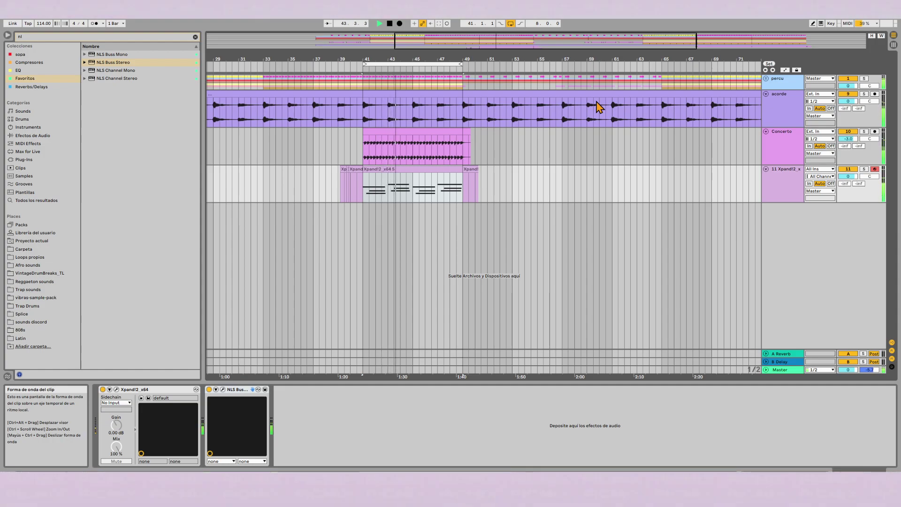
Compare the soloed Xpand!2 track's mid, side and default signals in MStereoScope on the master track.
left_click(775, 373)
left_click(116, 389)
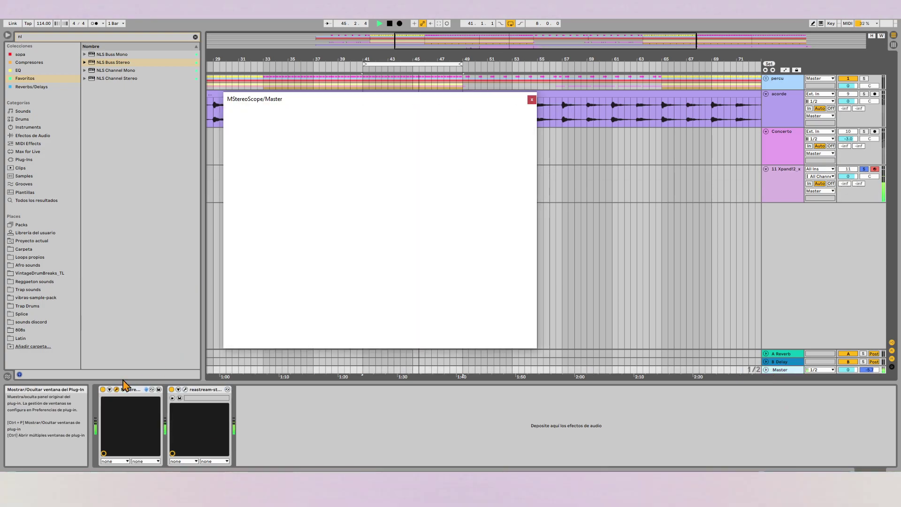
left_click(321, 131)
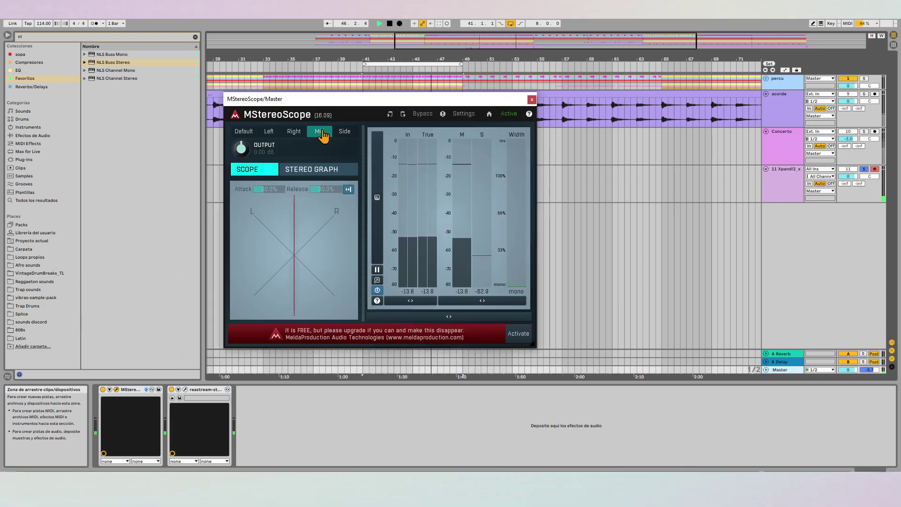
left_click(344, 132)
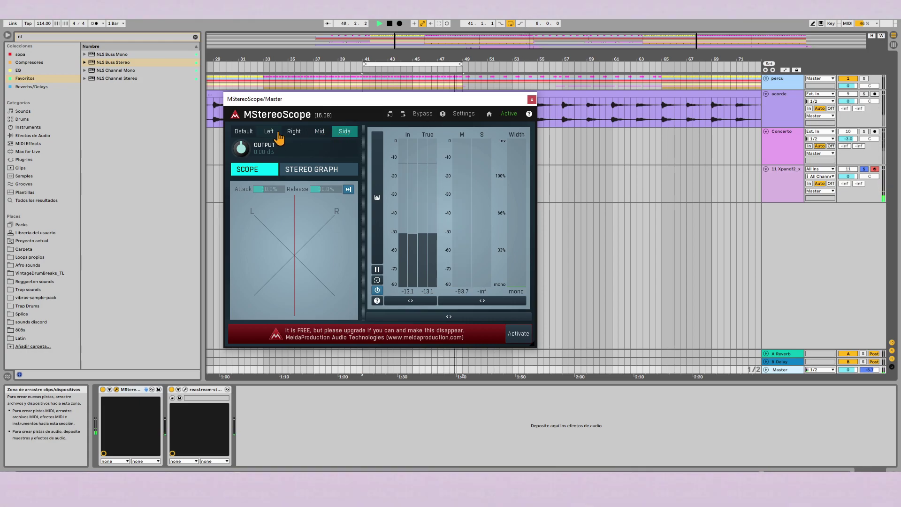
left_click(251, 133)
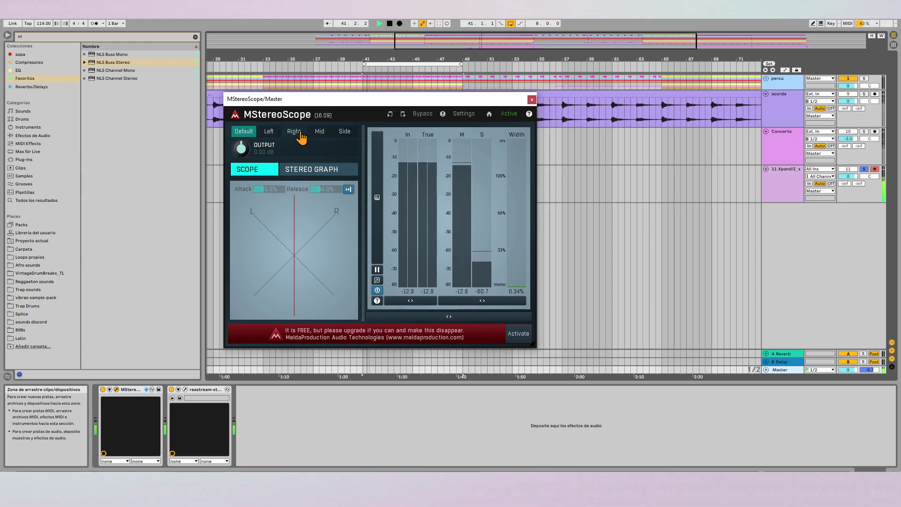
left_click(319, 136)
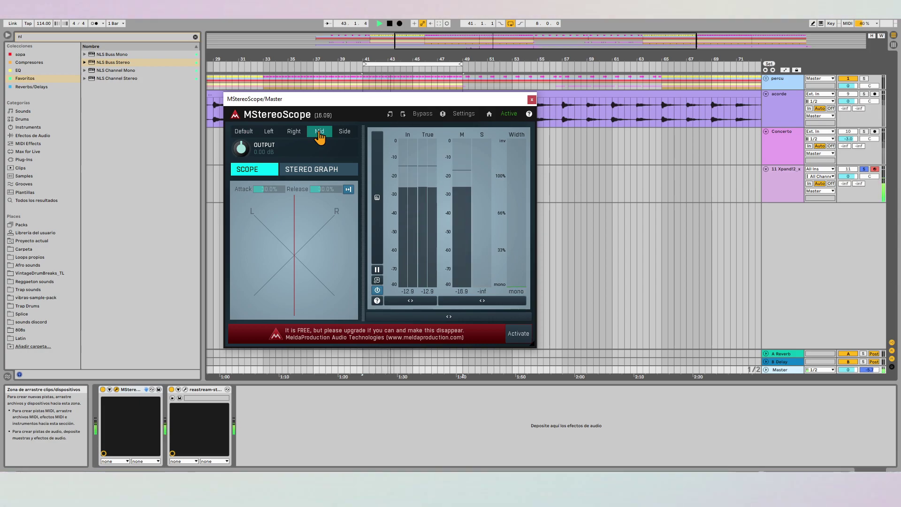
left_click(532, 100)
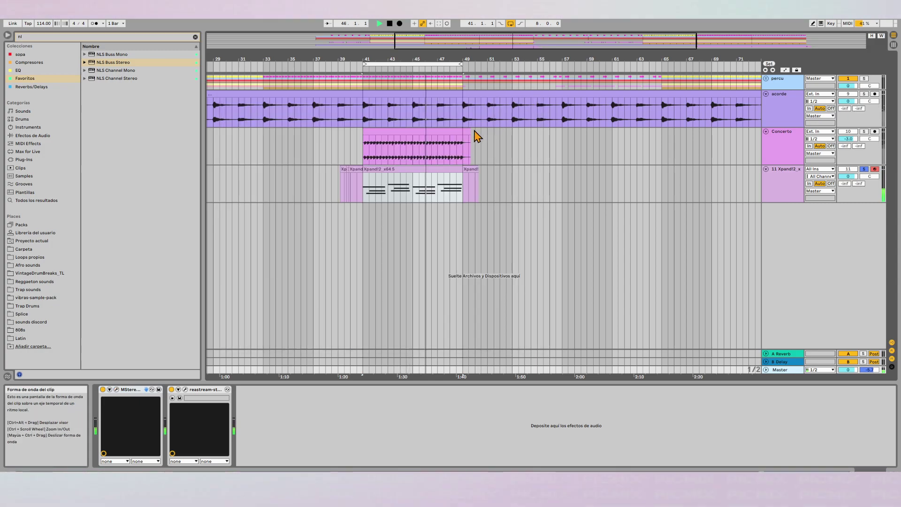
Find FabFilter Pro-MB in the browser and add it after NLS Buss on the Xpand!2 track.
left_click(375, 169)
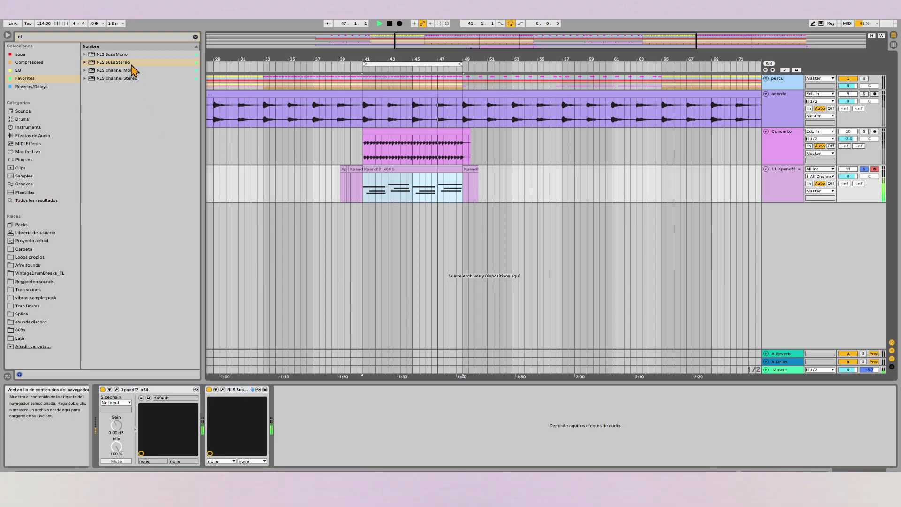
key("ctrl+f")
type("mb")
left_click(141, 54)
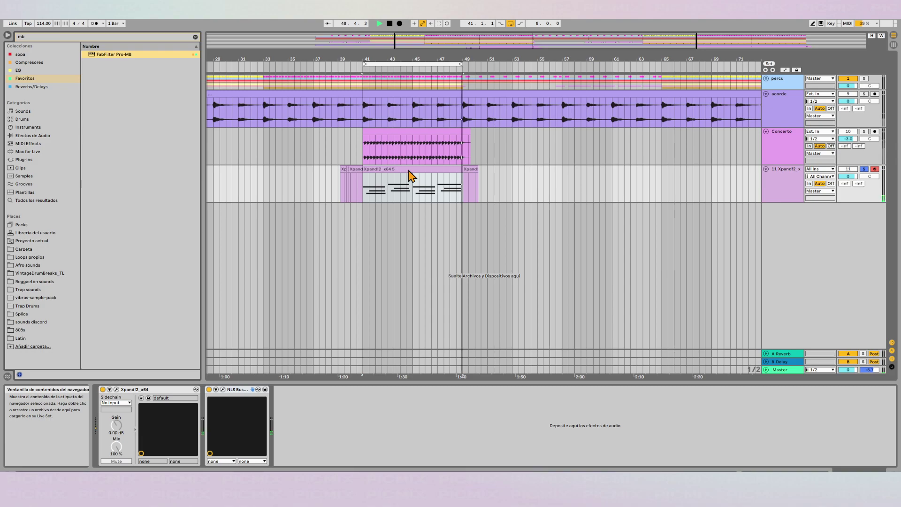
double_click(115, 54)
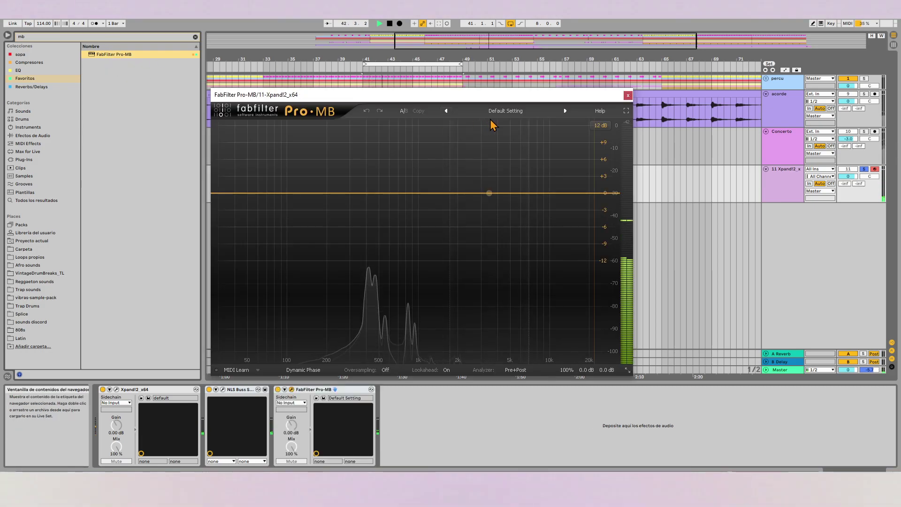
Load the Mastering preset Wide Band Dynamics in FabFilter Pro-MB and close its window.
left_click(495, 111)
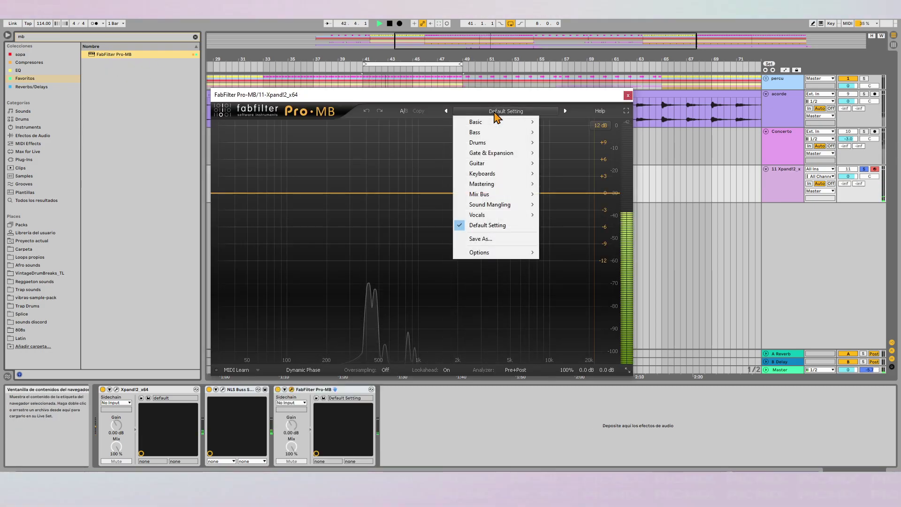
mouse_move(506, 184)
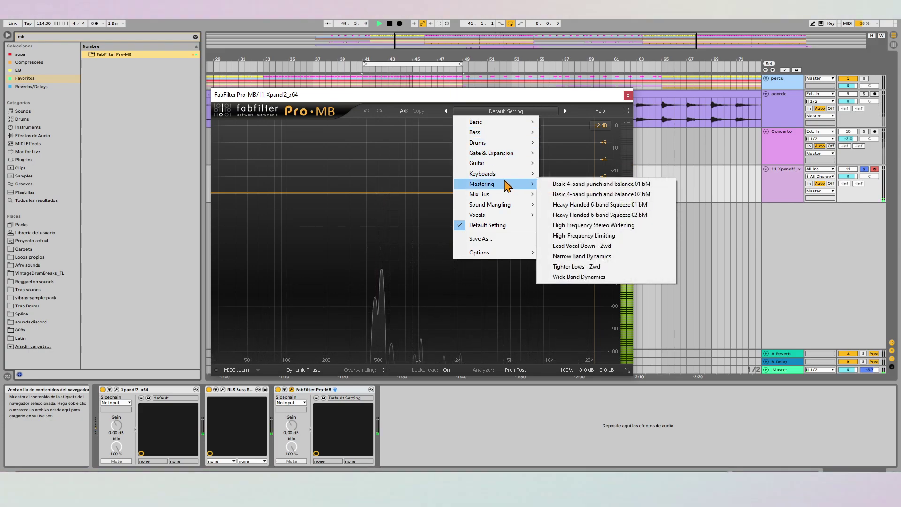
left_click(579, 277)
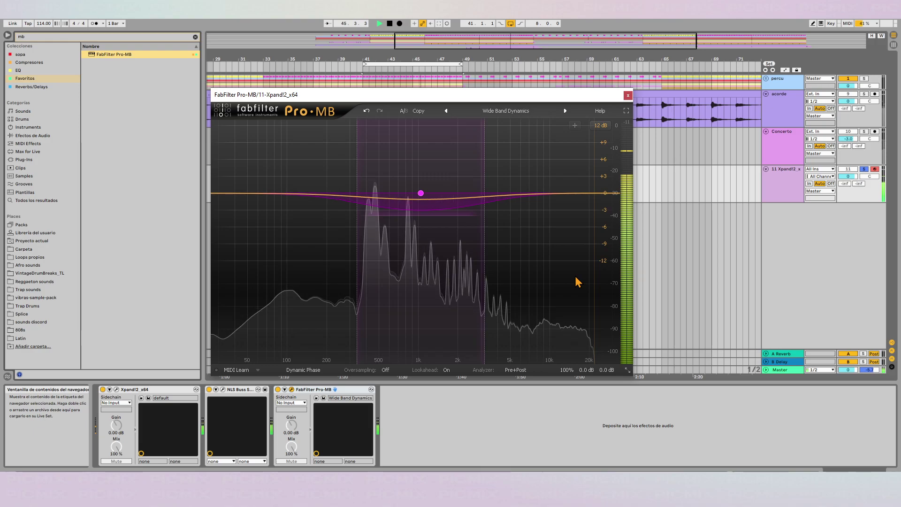
left_click(628, 96)
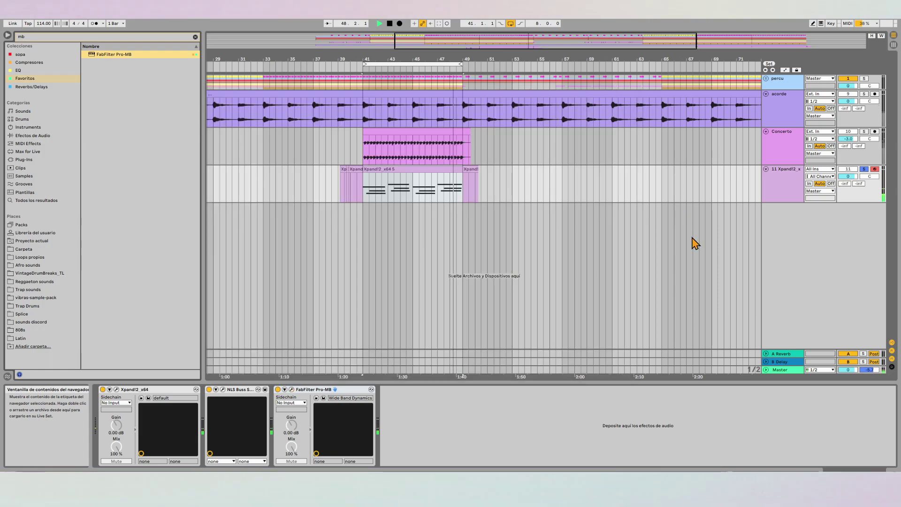
Recheck the processed guitar's side signal in the master's MStereoScope and return the scope to its default mode.
left_click(779, 370)
left_click(116, 389)
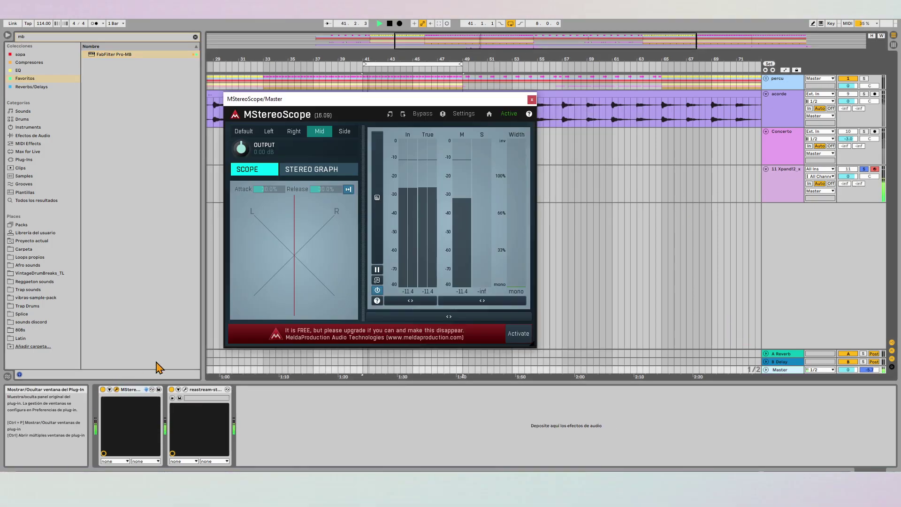
left_click(345, 133)
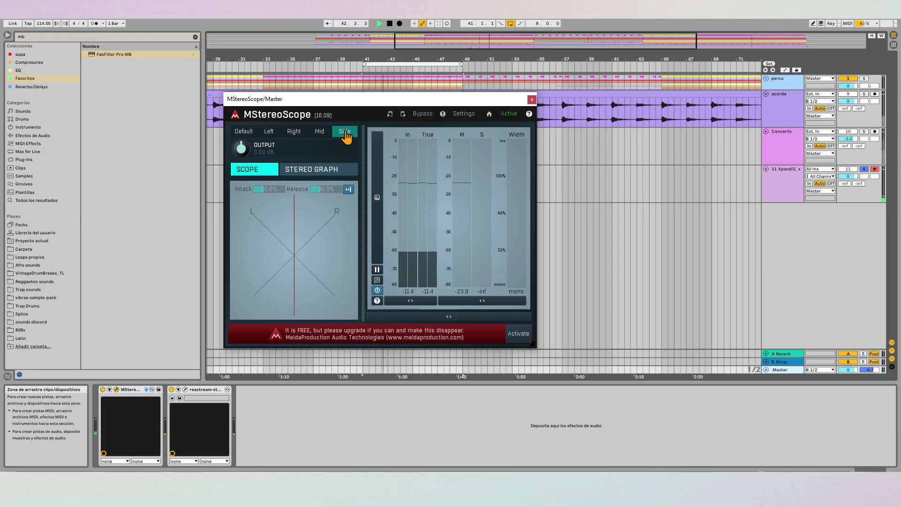
left_click(238, 133)
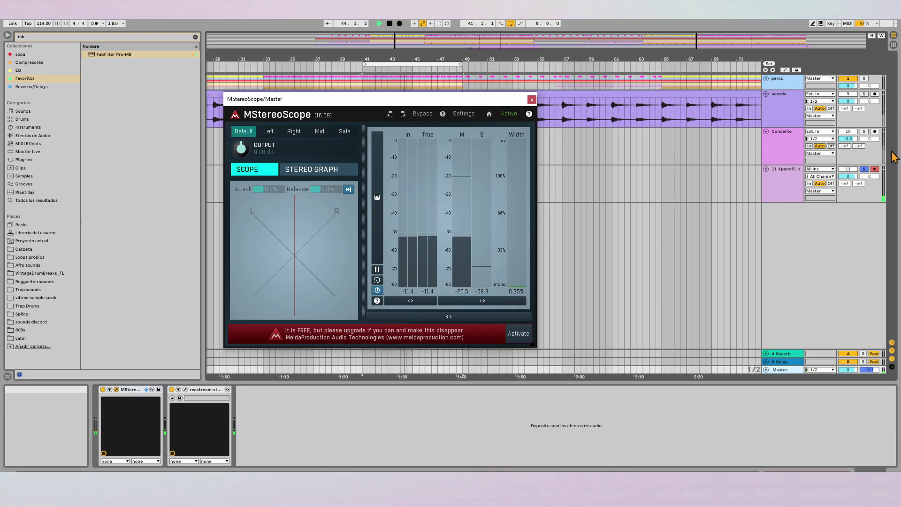
left_click(531, 100)
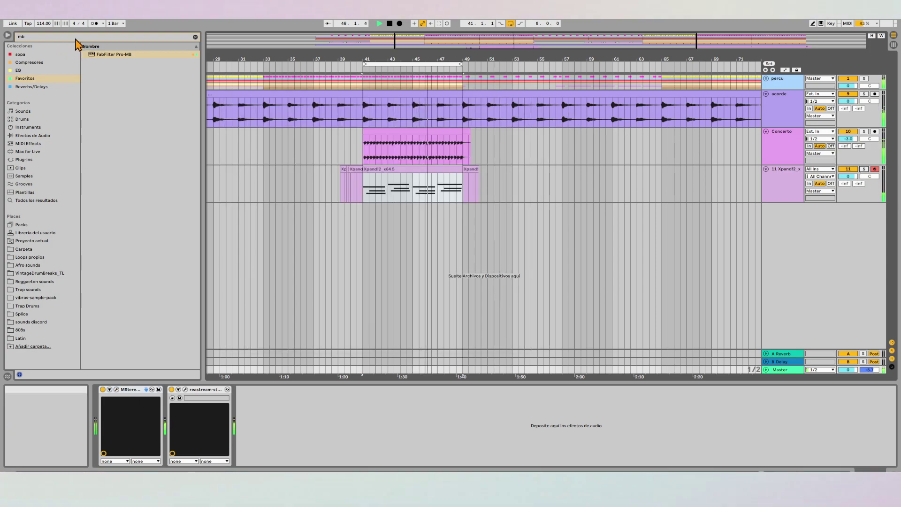
Find FabFilter Pro-Q 3 in the browser and add it after Pro-MB on the Xpand!2 track.
key("ctrl+f")
type("peo")
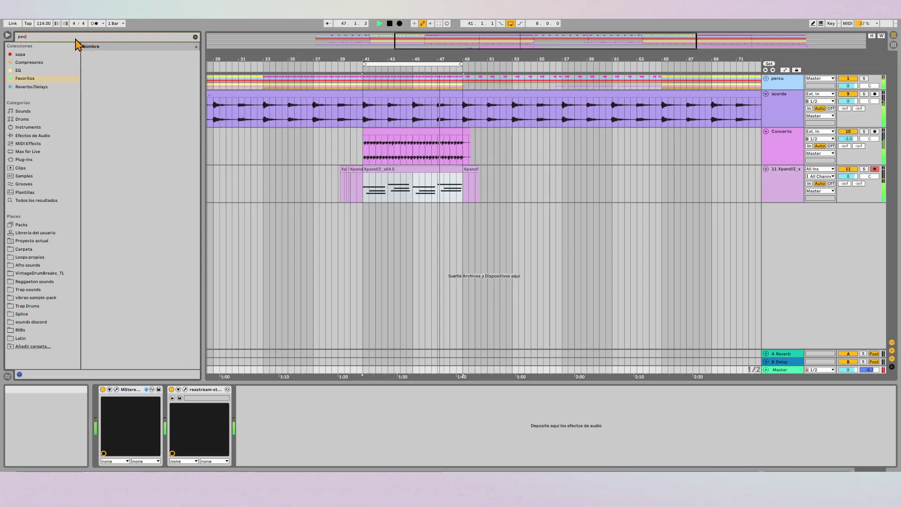
key("BackSpace")
key("BackSpace")
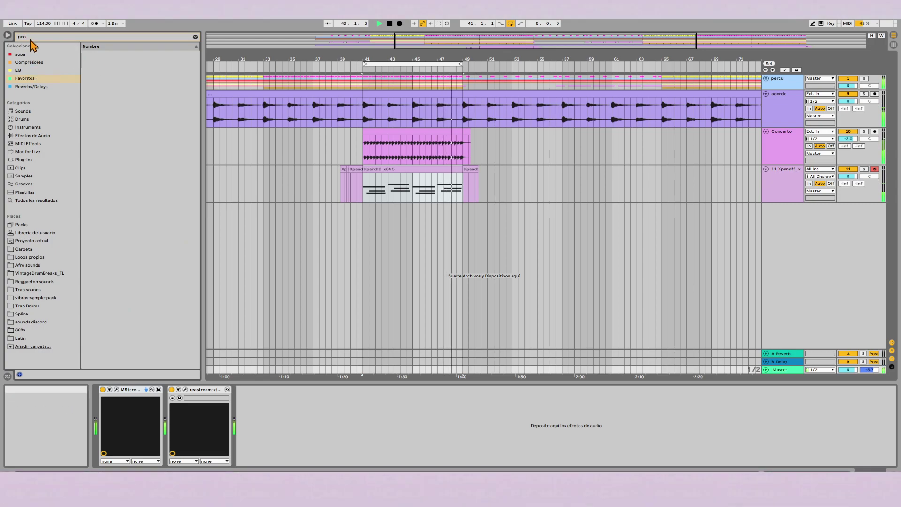
type("ro")
left_click(113, 94)
left_click_drag(240, 226, 373, 193)
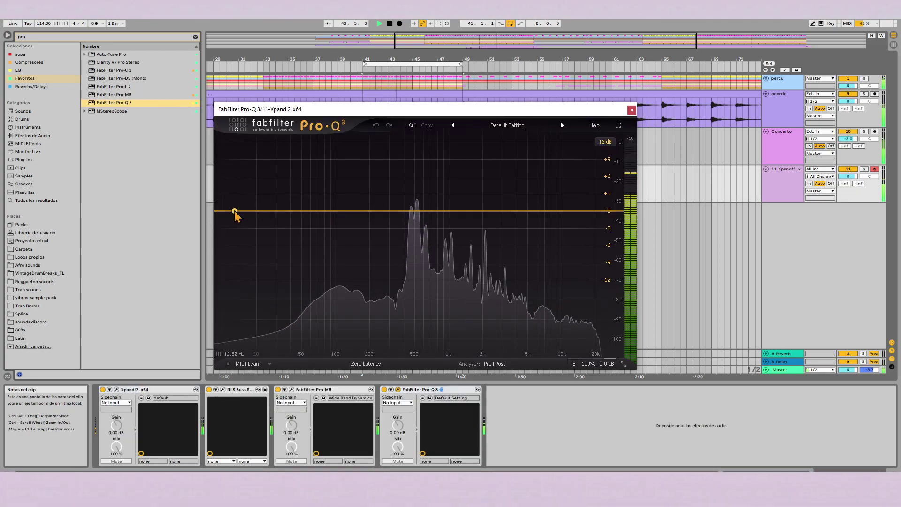
In Pro-Q 3, add a low cut at about 605 Hz and a +4 dB high shelf at about 7440 Hz, and close its window.
left_click(235, 212)
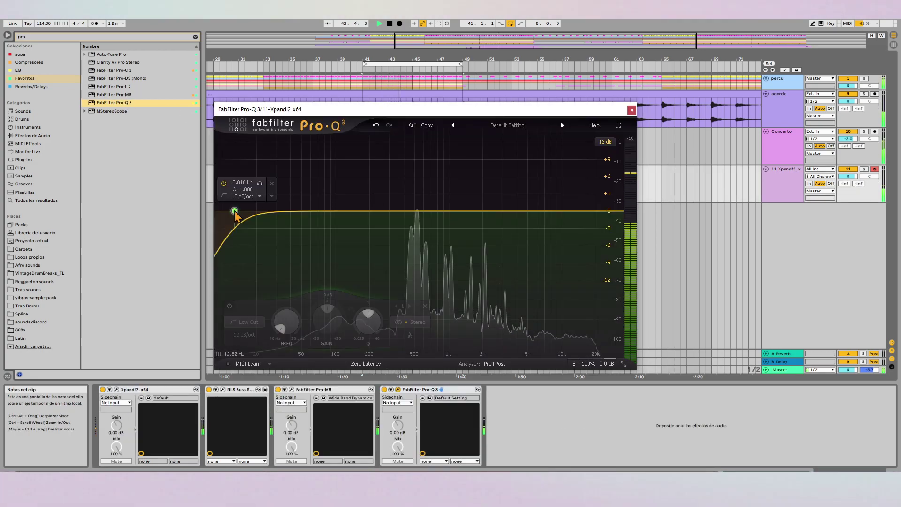
left_click_drag(235, 213, 425, 206)
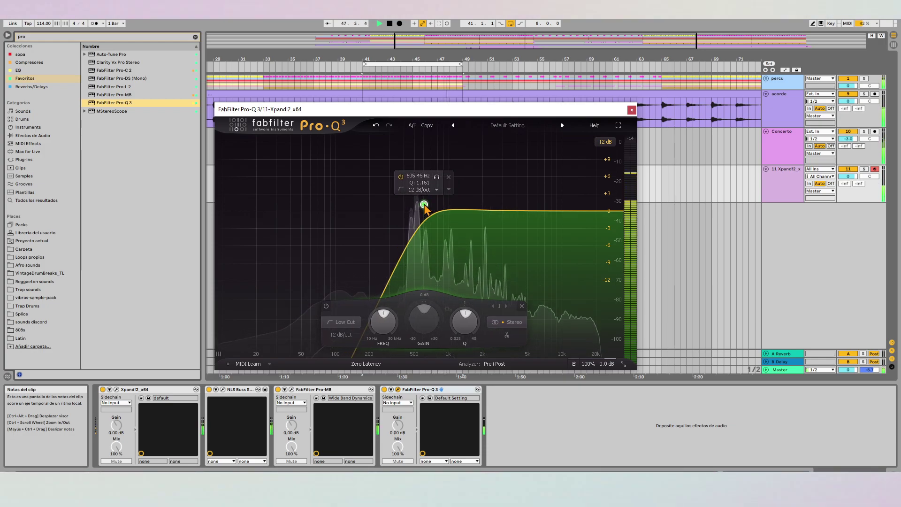
left_click_drag(586, 213, 552, 195)
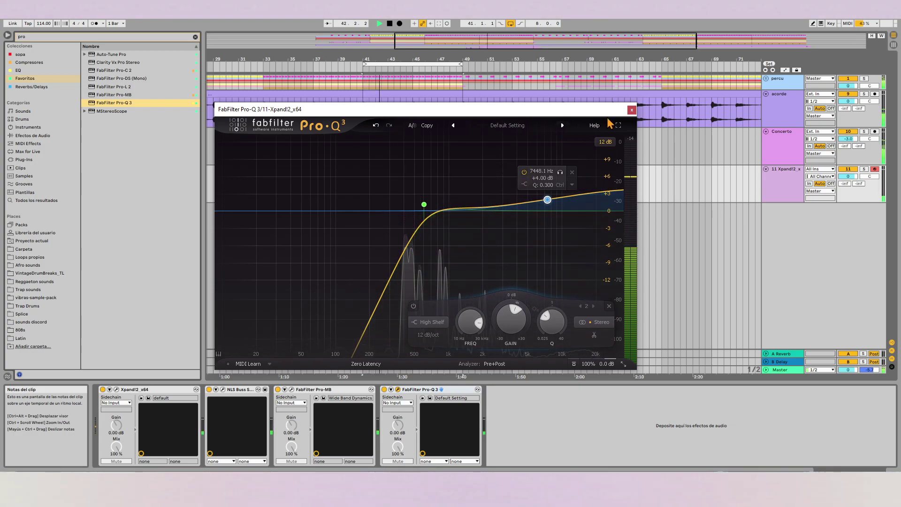
left_click(631, 109)
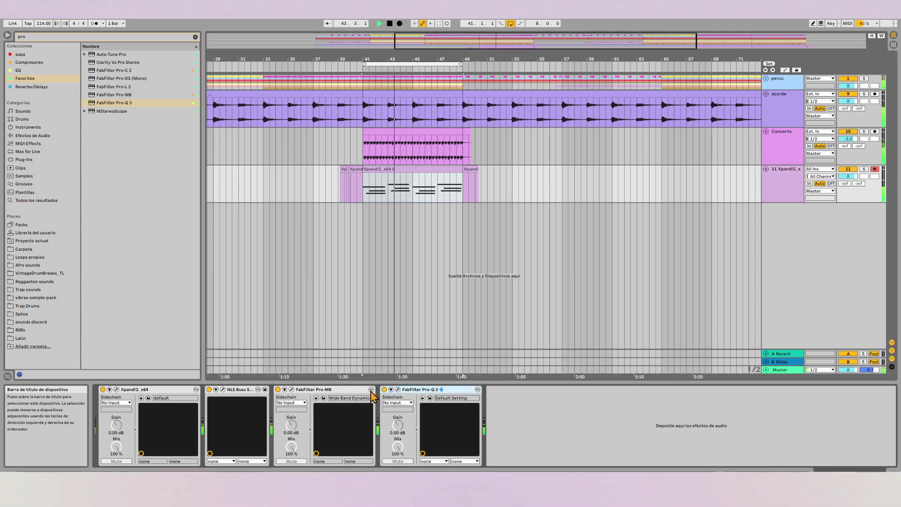
Group NLS Buss and FabFilter Pro-MB into an Audio Effect Rack and create a second, empty chain in it.
left_click(324, 389)
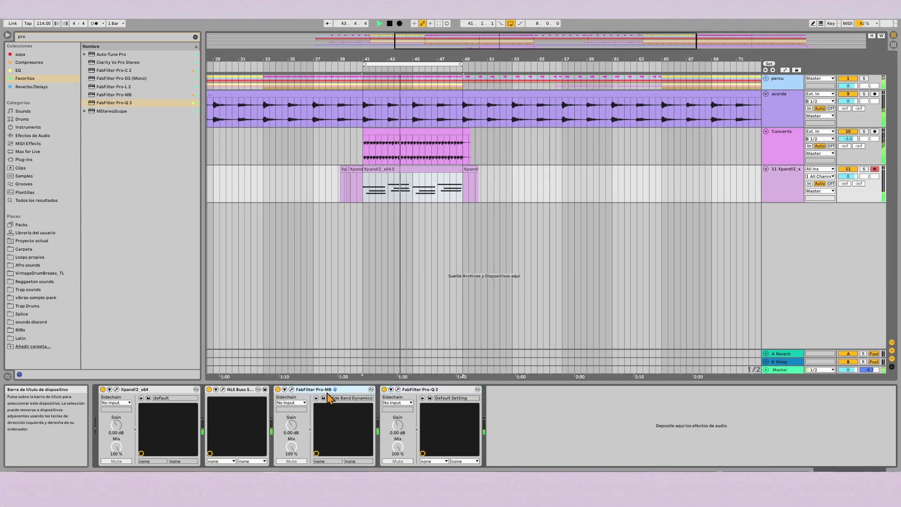
left_click(230, 391, "shift")
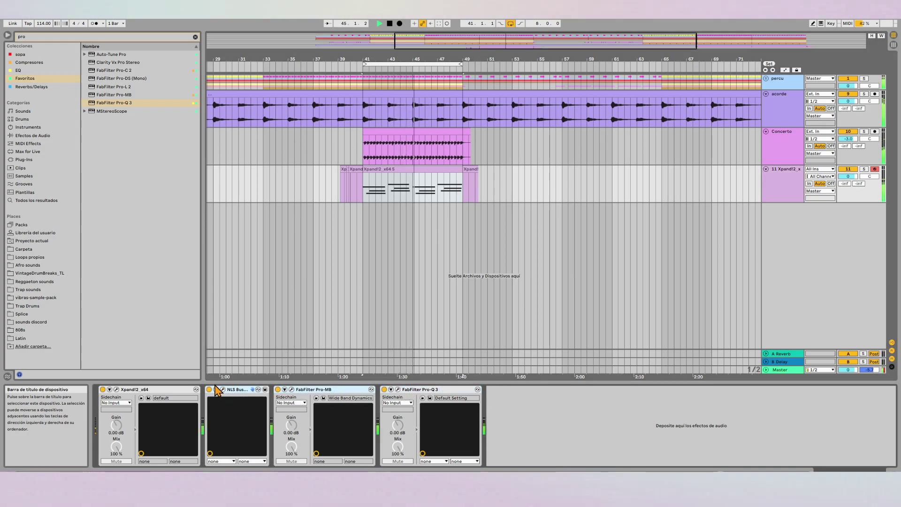
key("ctrl+g")
left_click(209, 417)
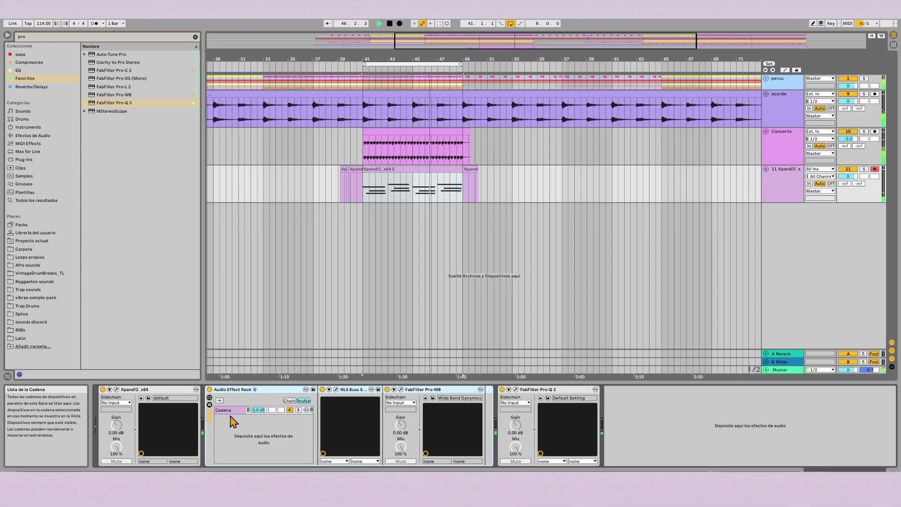
left_click(237, 428)
double_click(239, 422)
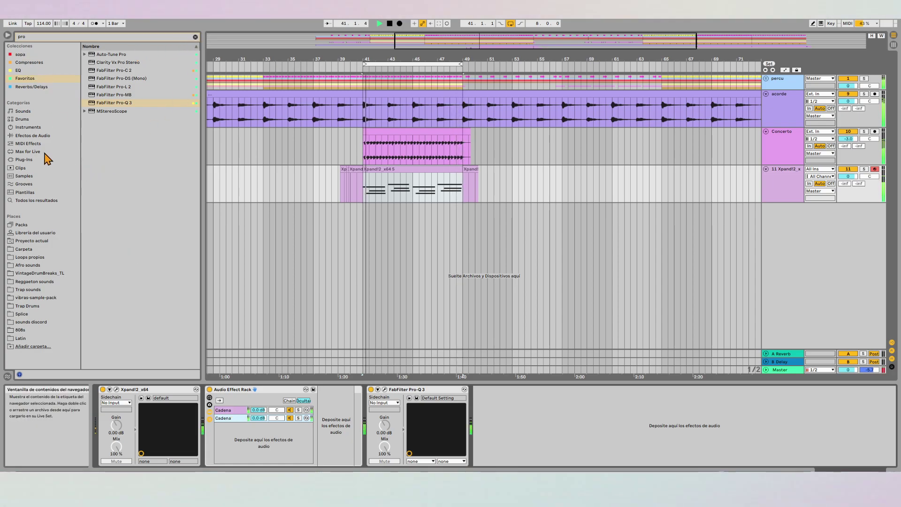
Find Hybrid Reverb among the audio effects and place it in the rack's second chain.
left_click(29, 135)
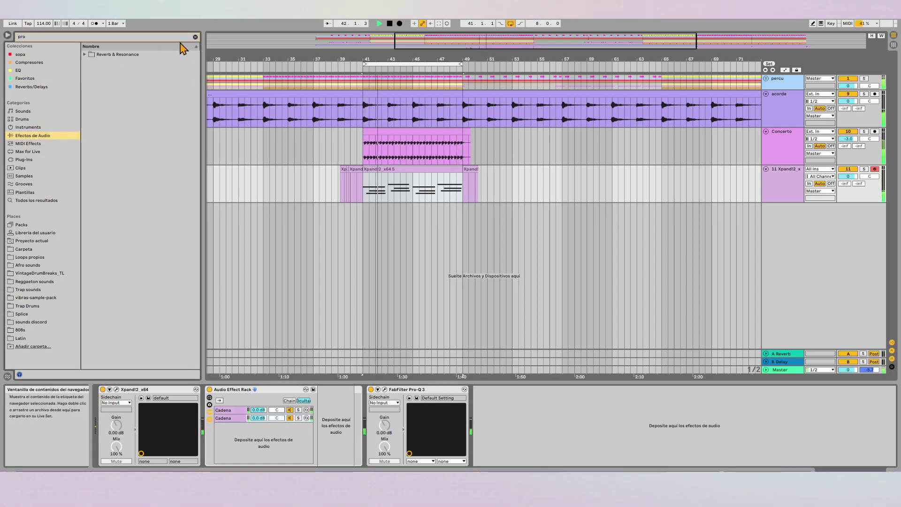
left_click_drag(113, 55, 237, 417)
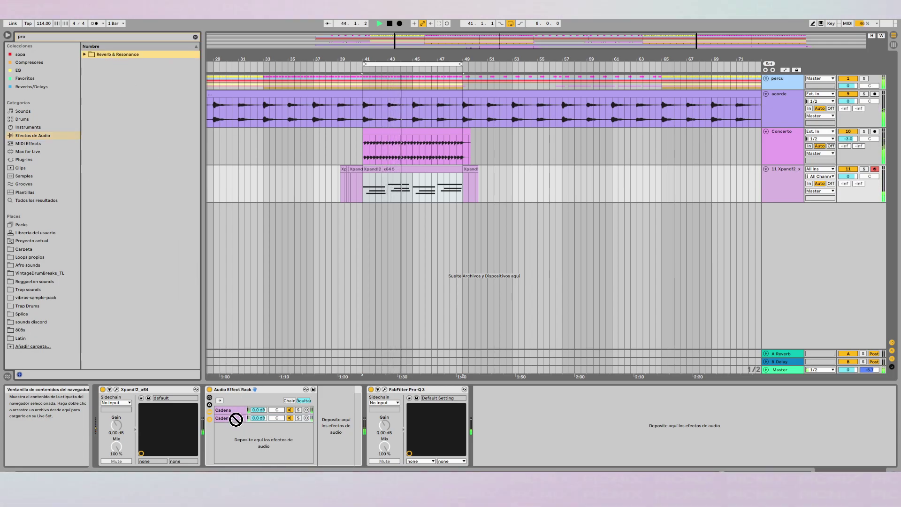
left_click(85, 55)
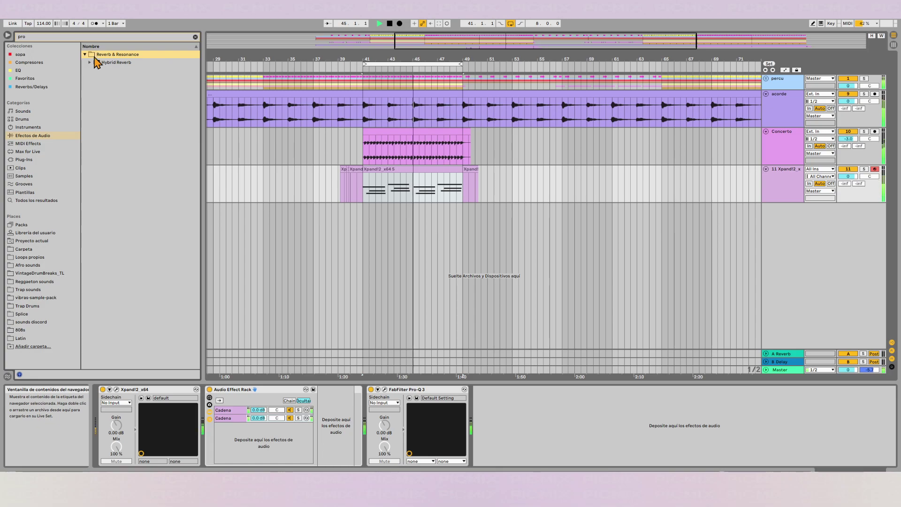
double_click(113, 63)
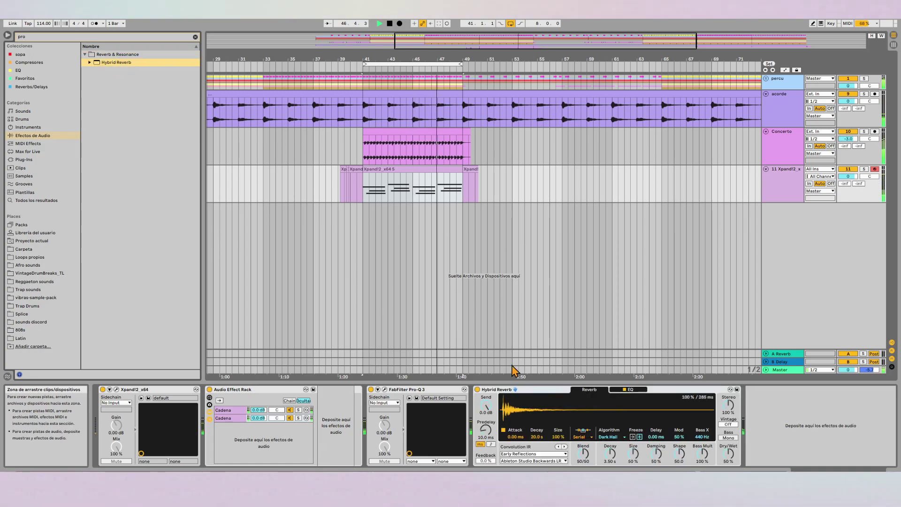
left_click(226, 417)
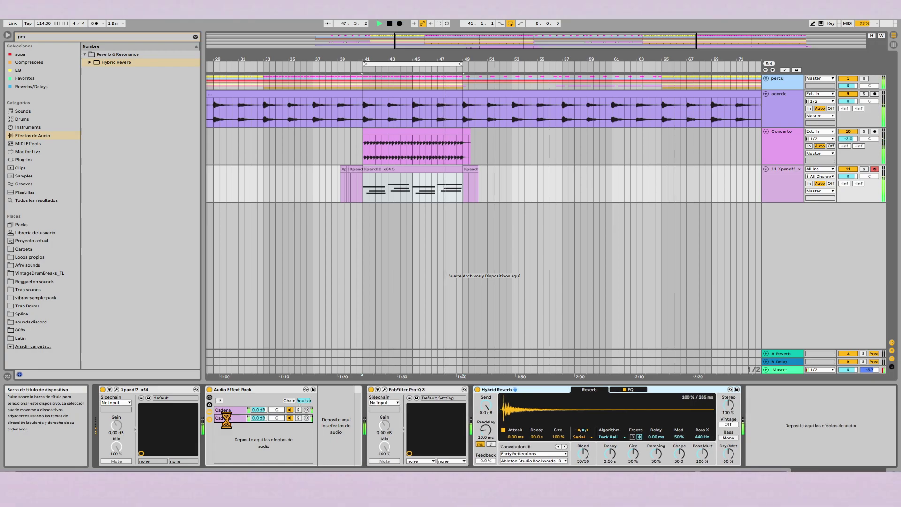
left_click(232, 410)
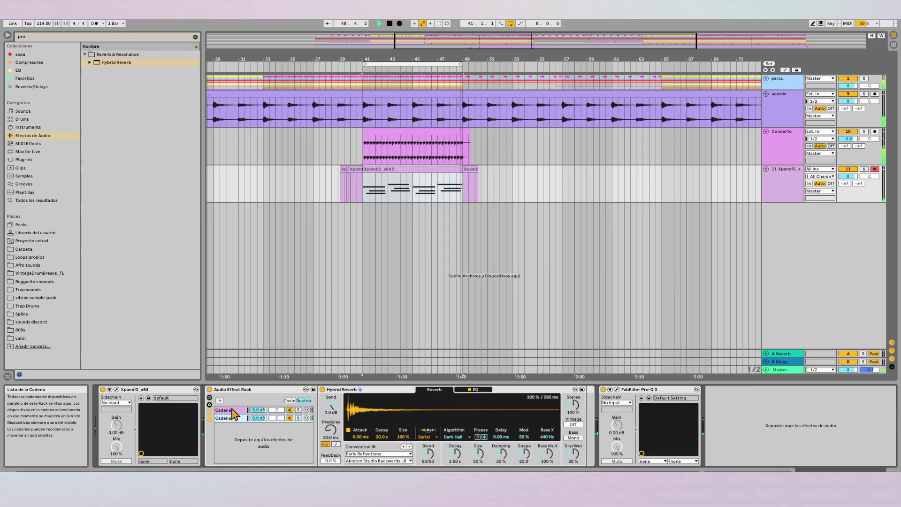
Set the Hybrid Reverb's Dry/Wet to about 81% and lower the reverb chain's volume to about -11.5 dB.
left_click_drag(573, 453, 573, 437)
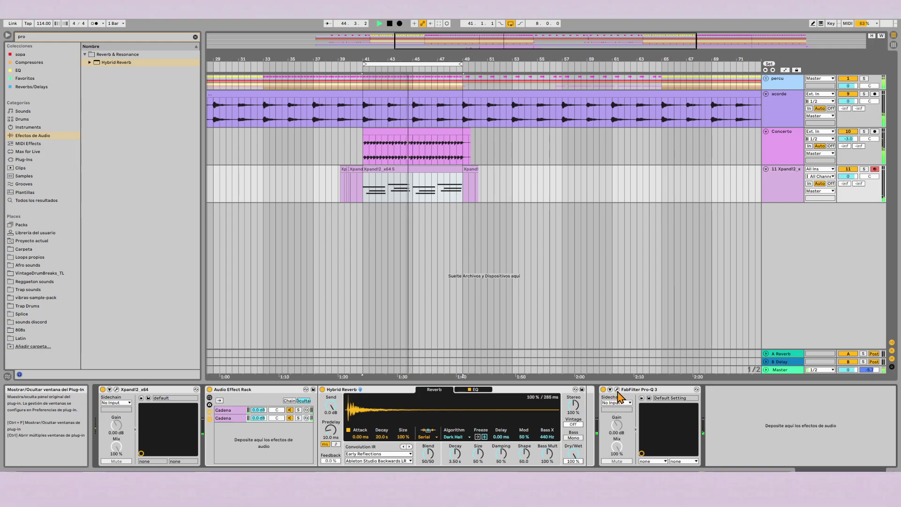
left_click_drag(574, 453, 573, 464)
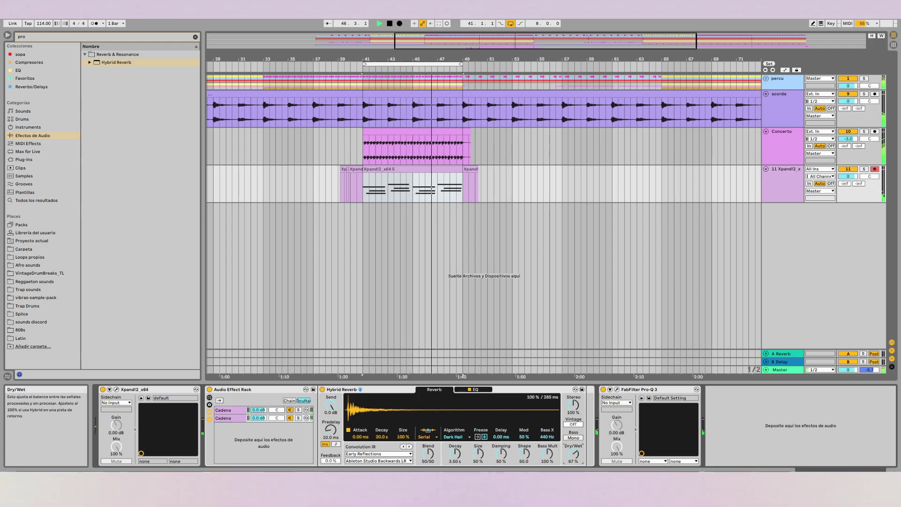
left_click_drag(574, 464, 574, 467)
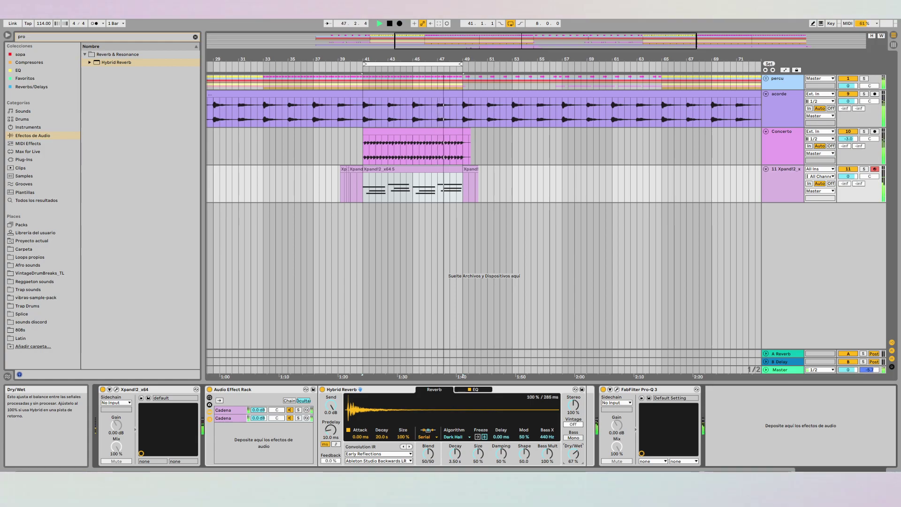
left_click_drag(253, 417, 253, 449)
Lower the Xpand!2 track's volume to about -7.5 dB, and pan Xpand!2 to the right and Concerto slightly to the left.
key("Tab")
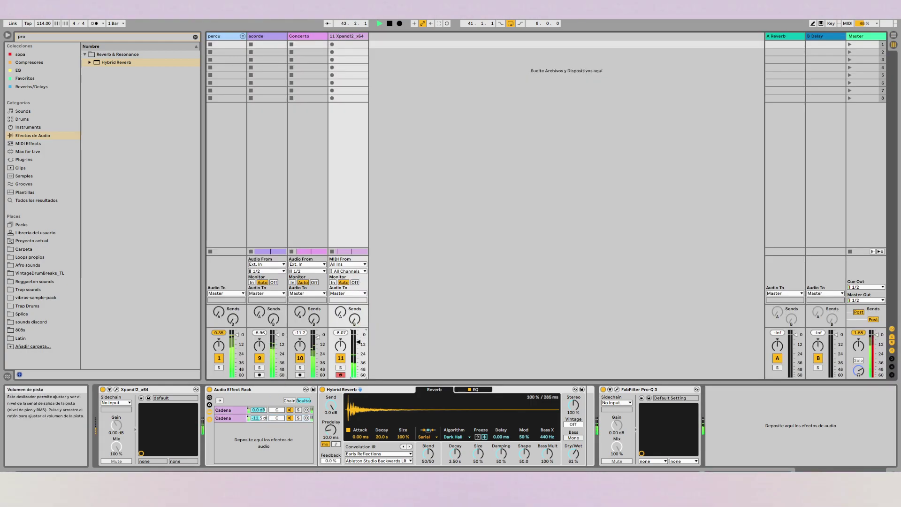
left_click_drag(341, 351, 299, 342)
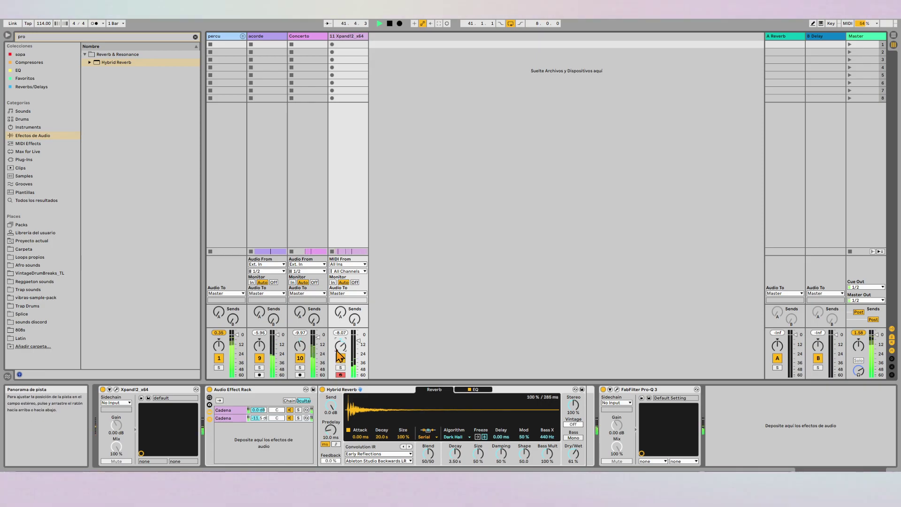
key("Tab")
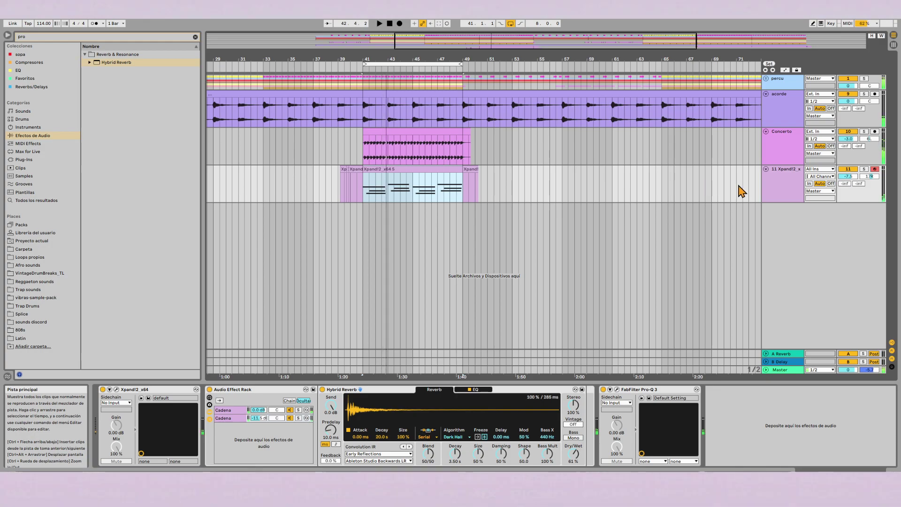
Solo the Xpand!2 track and raise the reverb chain to about -6.8 dB while the dry chain is temporarily switched off.
key("space")
left_click(774, 192)
key("s")
key("space")
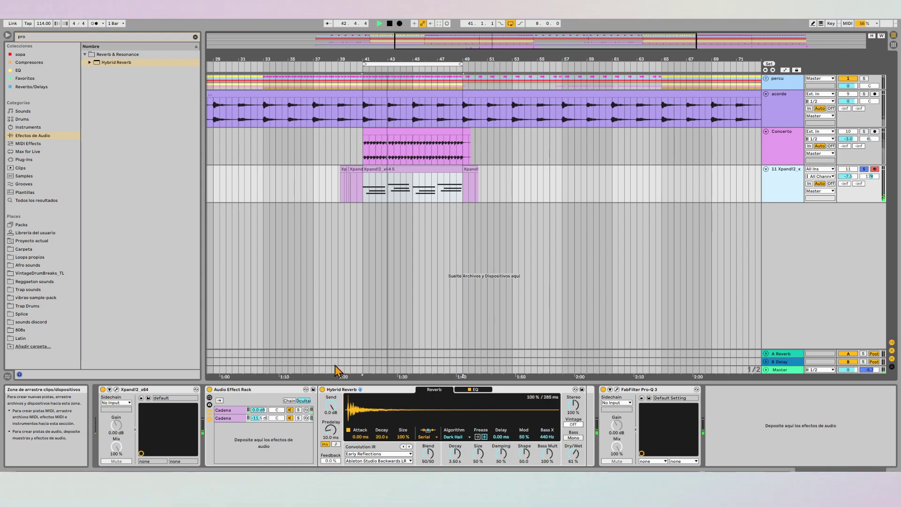
left_click(280, 417)
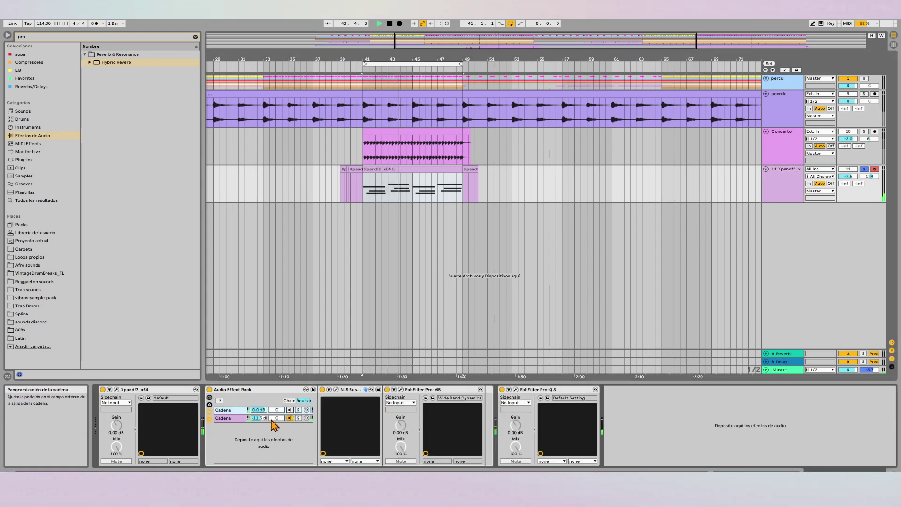
left_click_drag(258, 418, 258, 398)
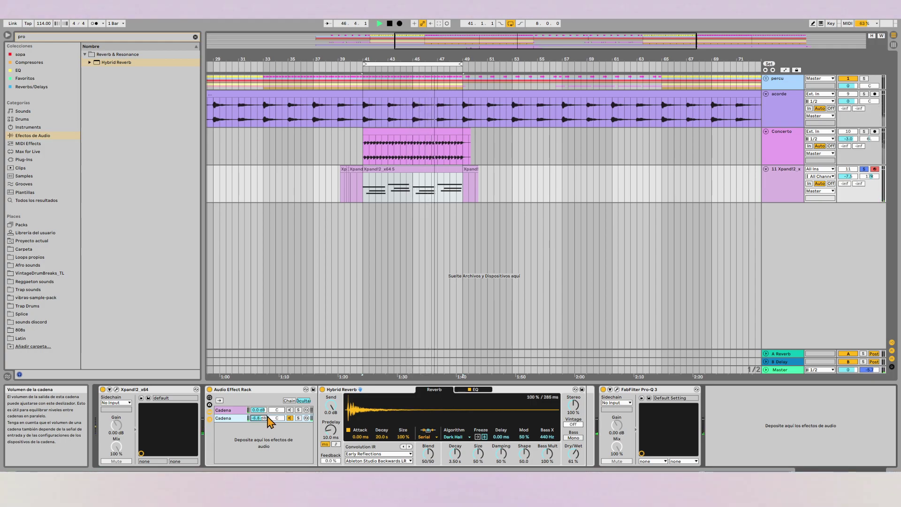
left_click(288, 410)
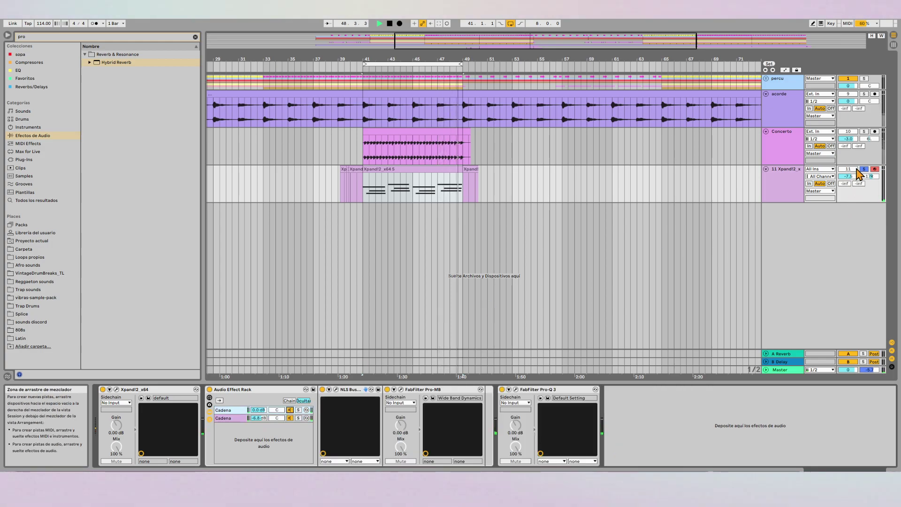
Solo the Concerto track together with Xpand!2, select it and clear the browser search.
left_click(863, 132)
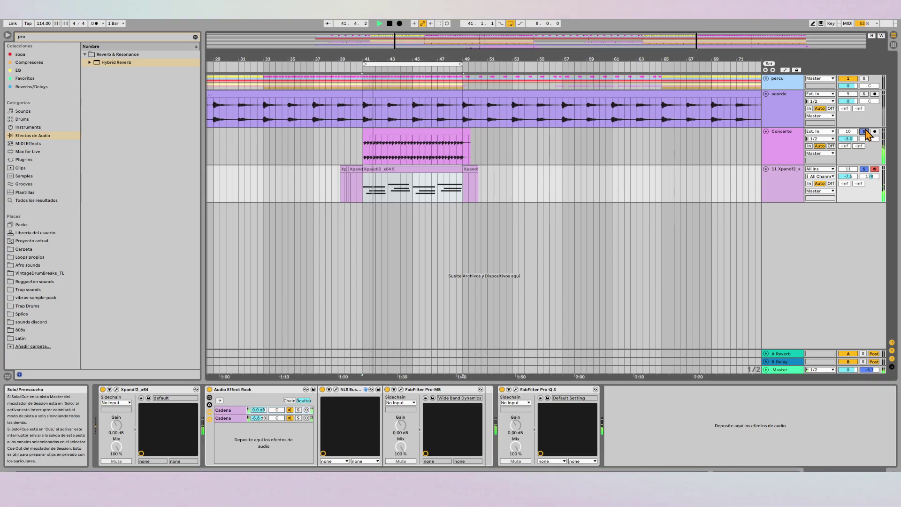
left_click(776, 149)
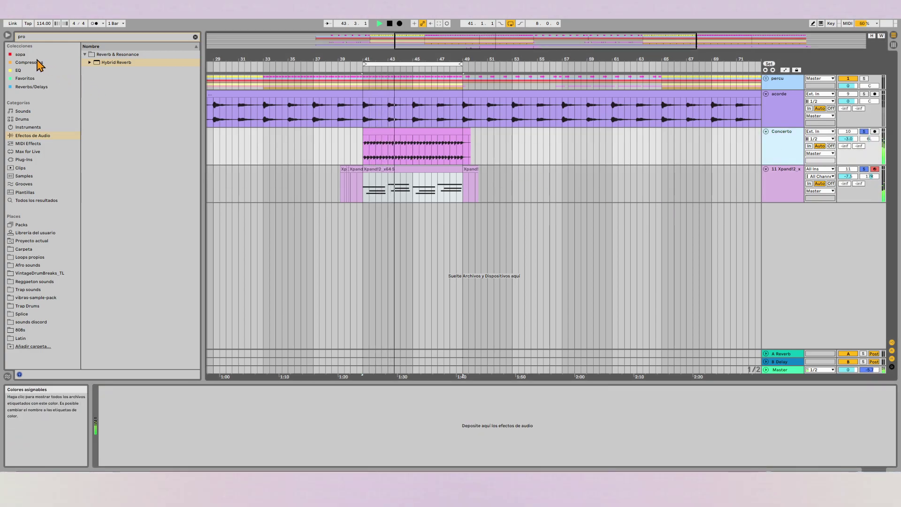
left_click(195, 37)
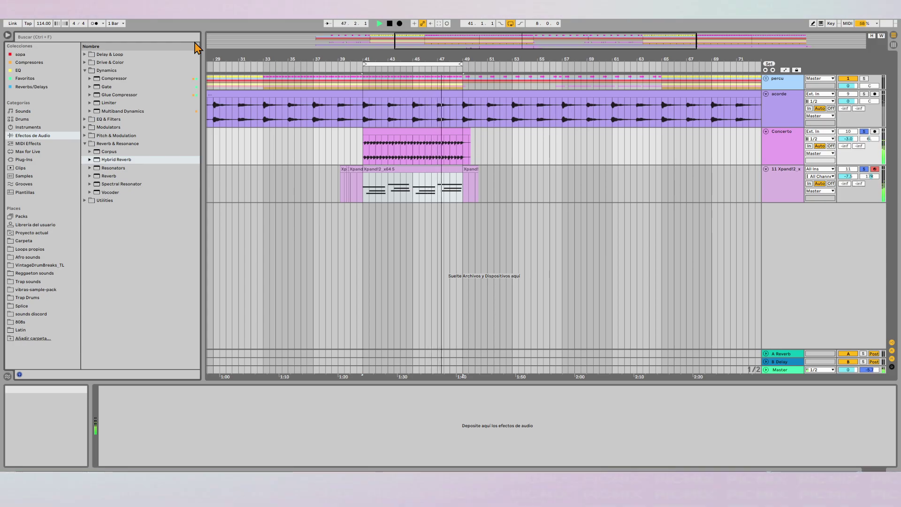
Open NLS Buss in the first rack chain of the Xpand!2 track, increase its drive and raise its trim to about 5.2.
left_click(772, 195)
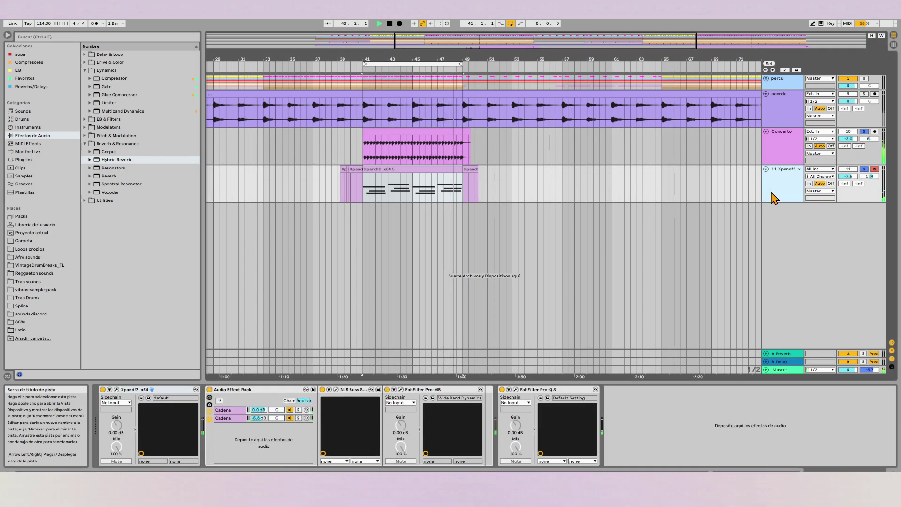
left_click(229, 410)
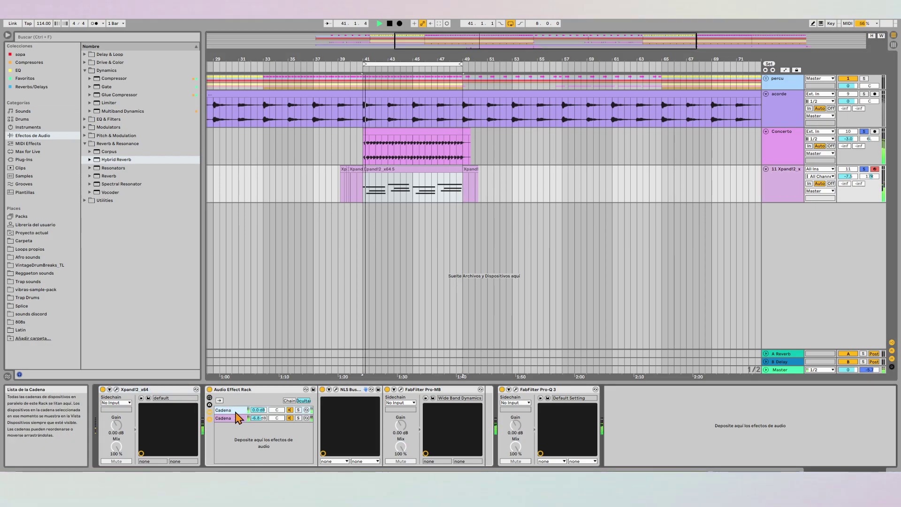
left_click(336, 390)
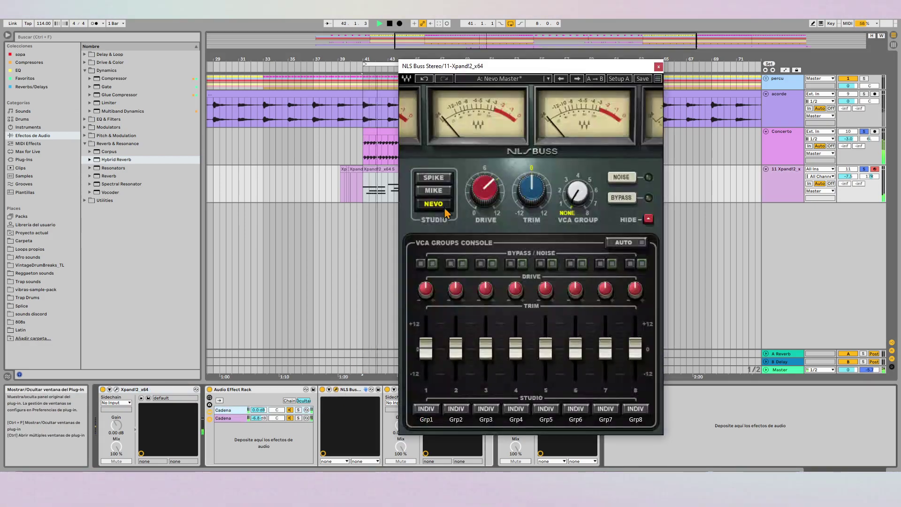
left_click_drag(486, 187, 485, 170)
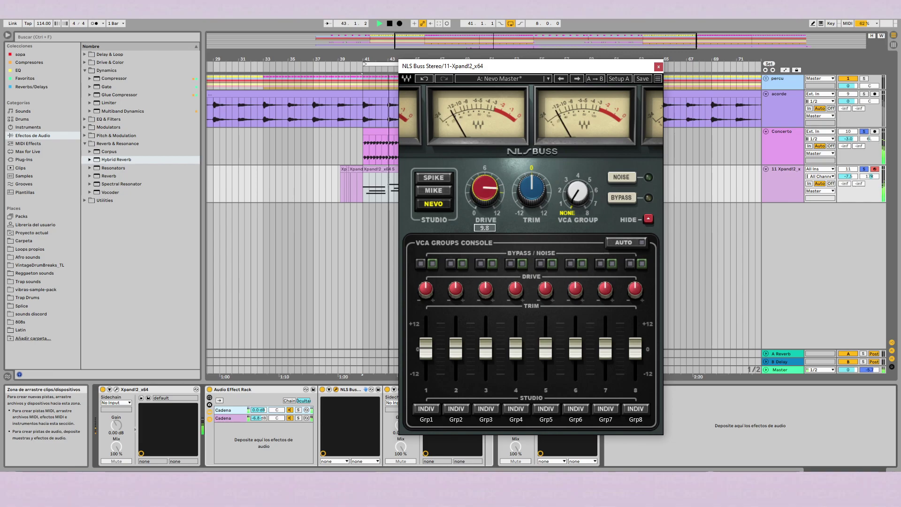
left_click_drag(522, 191, 522, 187)
scroll(522, 191, "up", 5)
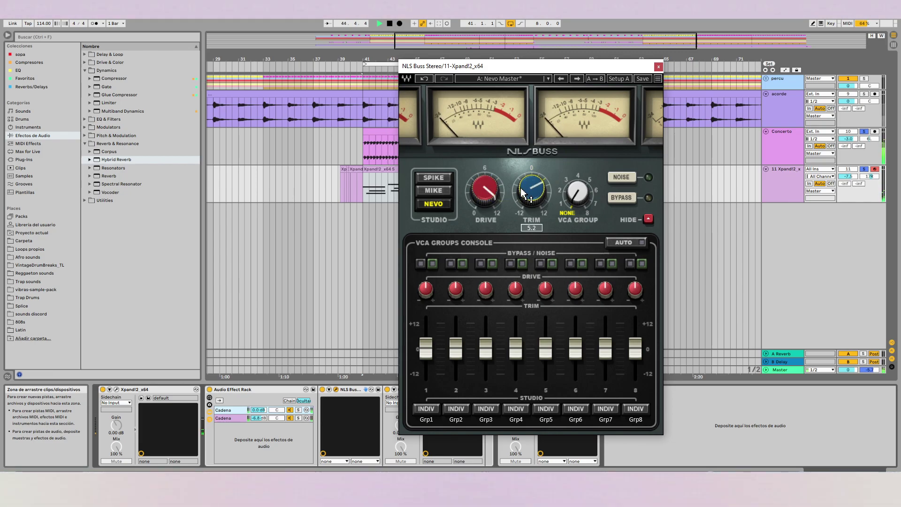
Lower the NLS Buss trim to about 2.4 and close the plugin window.
scroll(523, 192, "down", 3)
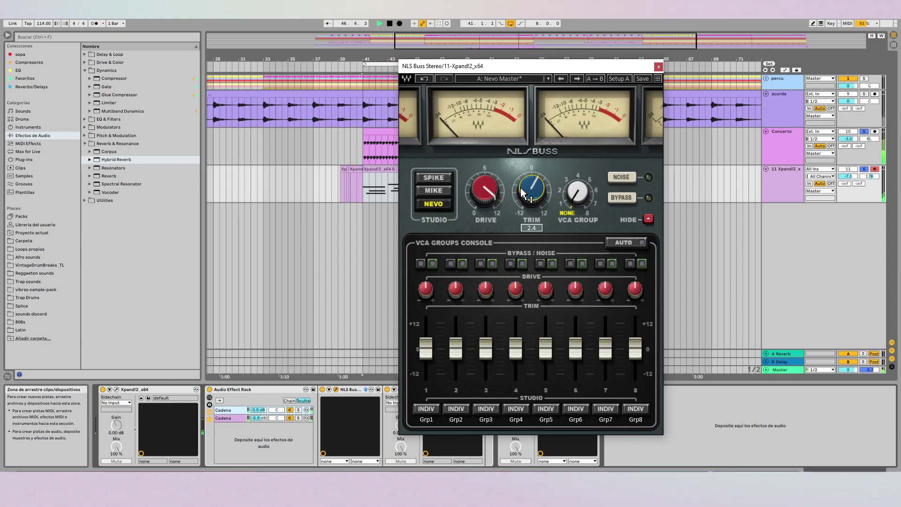
left_click(659, 66)
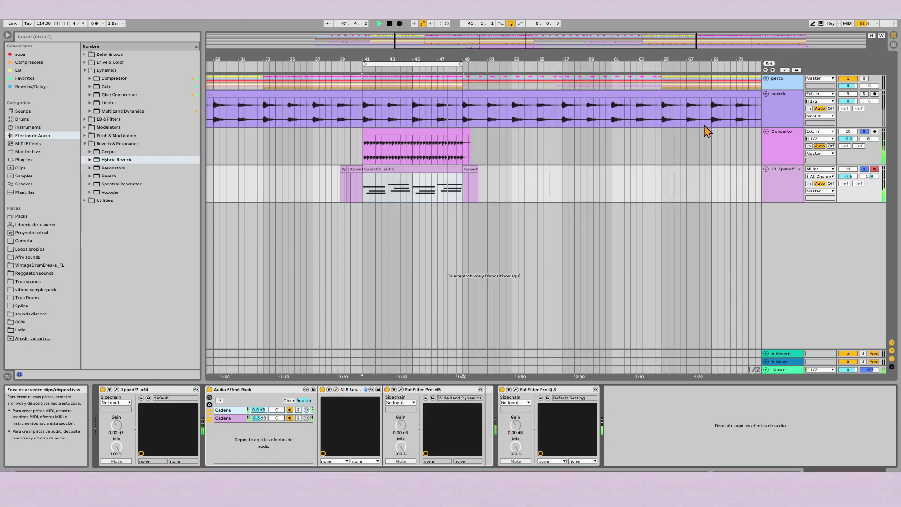
Freeze the Xpand!2 track and flatten it to audio.
right_click(792, 184)
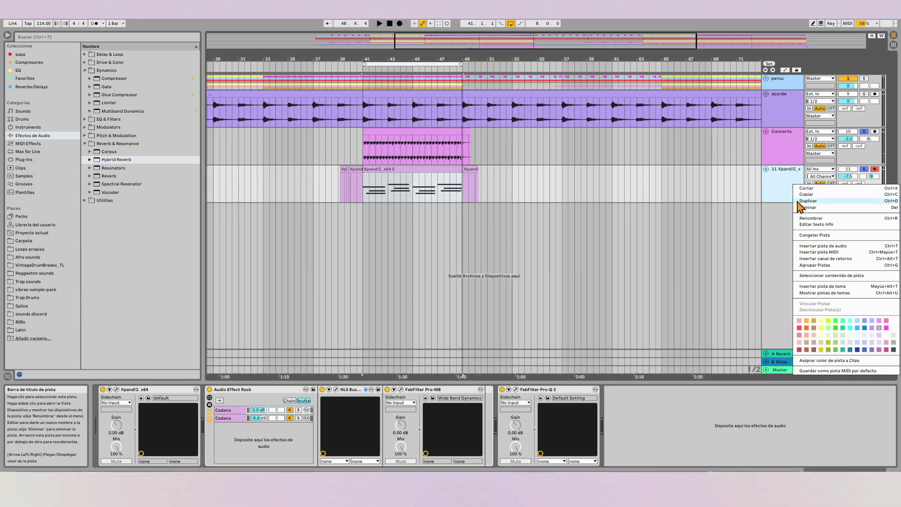
left_click(805, 235)
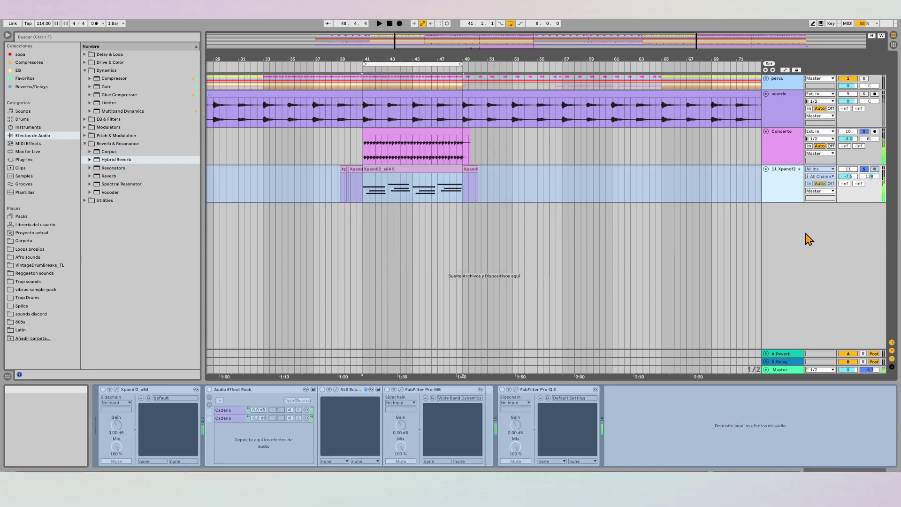
right_click(771, 169)
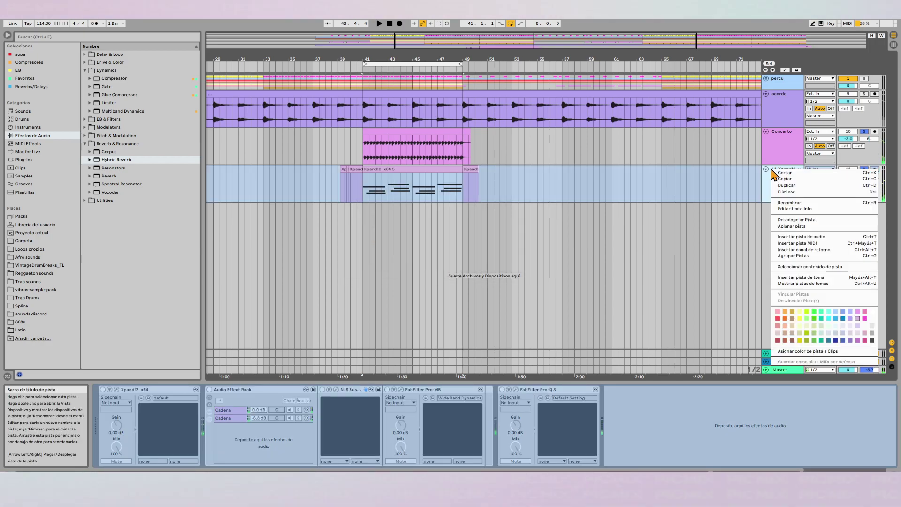
left_click(791, 226)
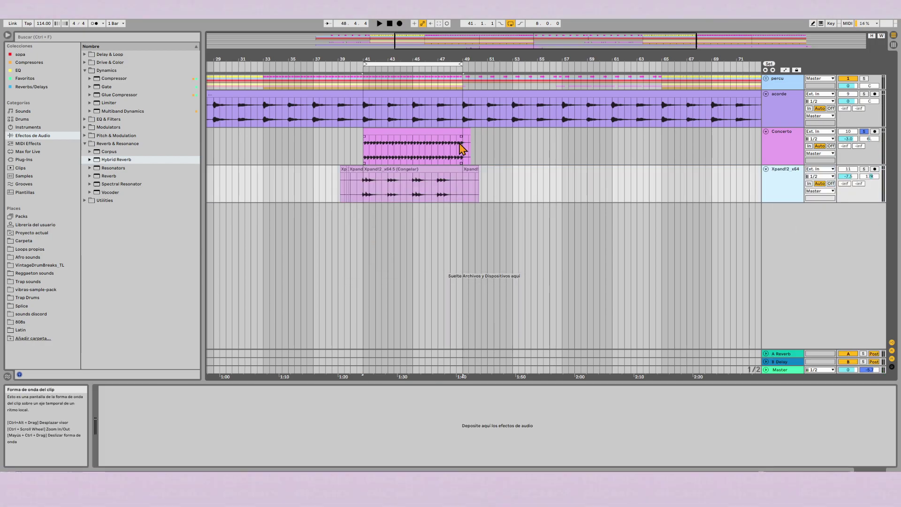
Copy the flattened Xpand!2 clip at bar 41 and paste it twice in a row on the same track, starting at bar 73.
left_click(441, 170)
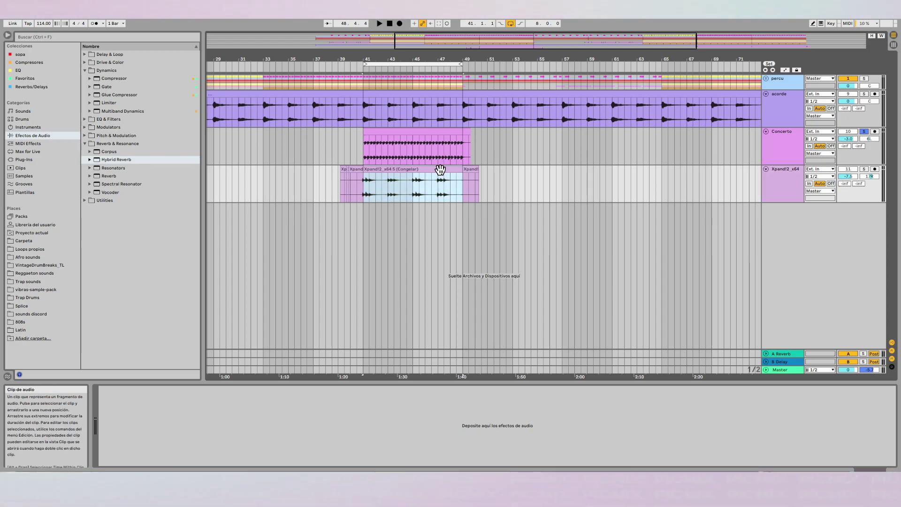
scroll(440, 170, "down", 3)
key("ctrl+c")
left_click(619, 193)
key("ctrl+v")
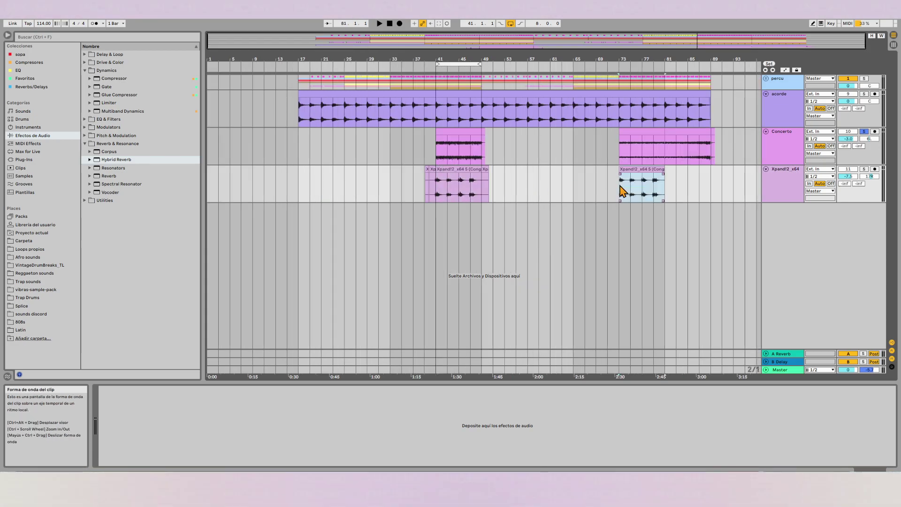
key("ctrl+v")
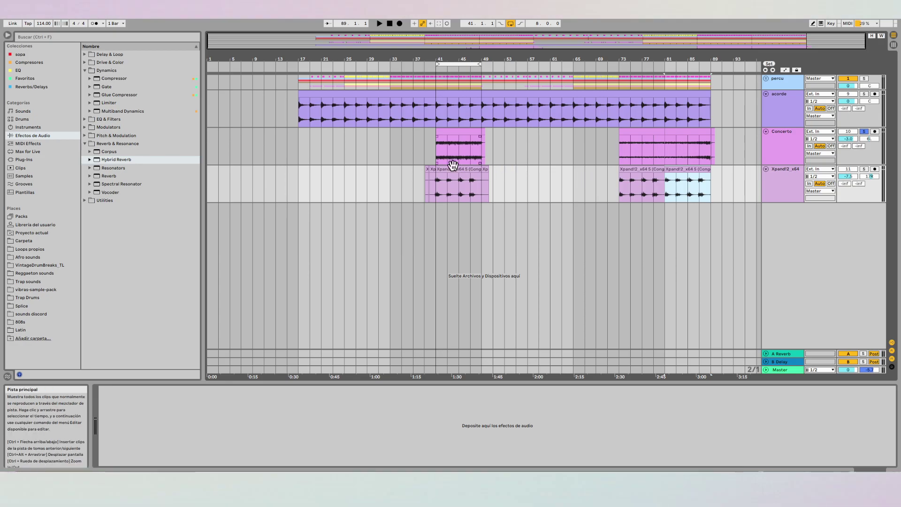
Extend the first Xpand!2 clip from about bar 39 to bar 50, and the first pasted clip's start back to about bar 71.
left_click_drag(433, 169, 421, 169)
left_click_drag(481, 169, 490, 170)
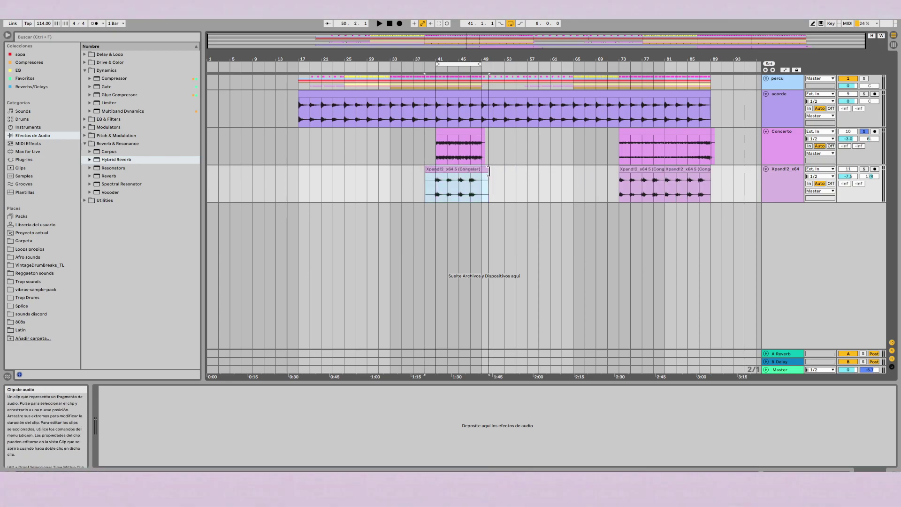
left_click(620, 176)
left_click_drag(619, 170, 608, 169)
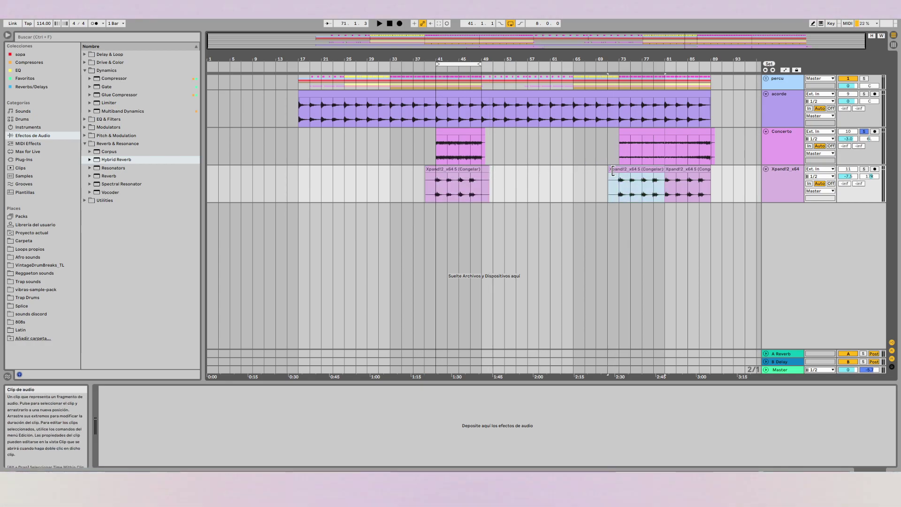
Play the arrangement from bar 73, turn off the Concerto solo, and fold the Concerto and Xpand!2 tracks.
left_click(623, 187)
key("space")
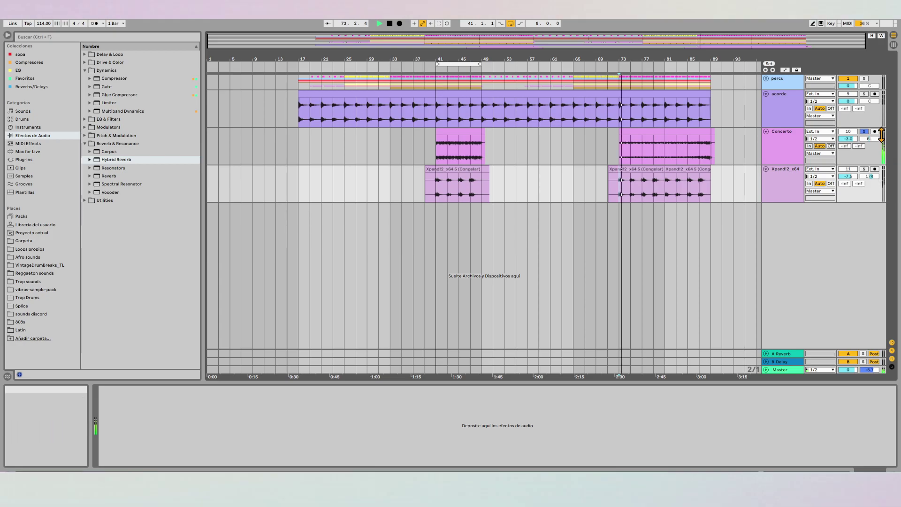
left_click(866, 132)
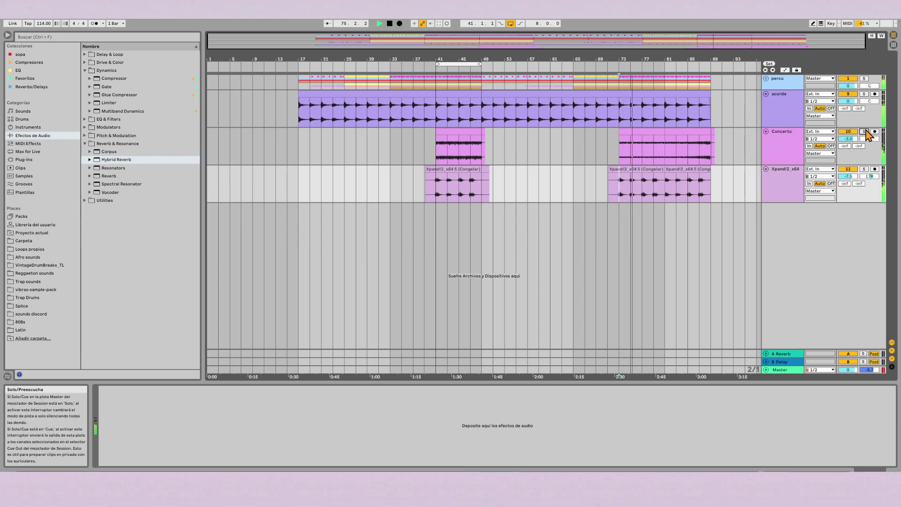
left_click(766, 169)
left_click(767, 132)
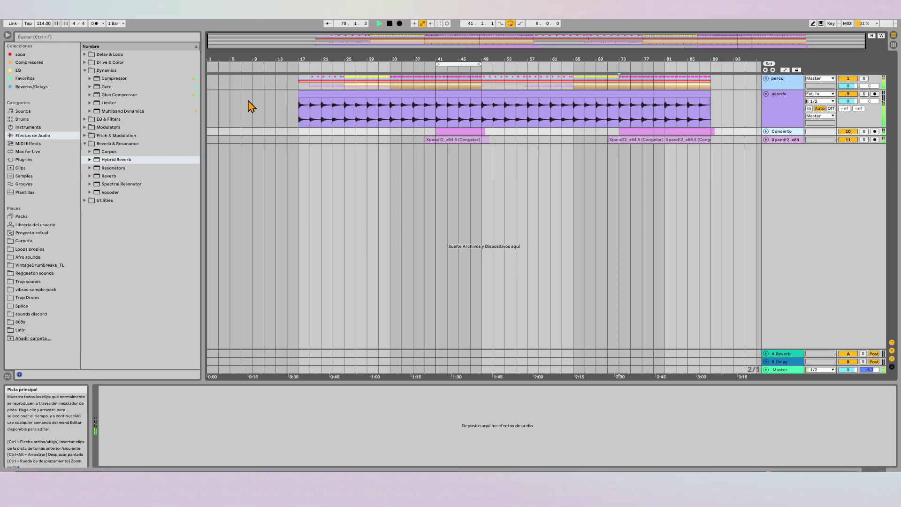
Unfold the percu group, select all of its percussion tracks from the kick to DCow3mp2, and freeze them.
left_click(766, 79)
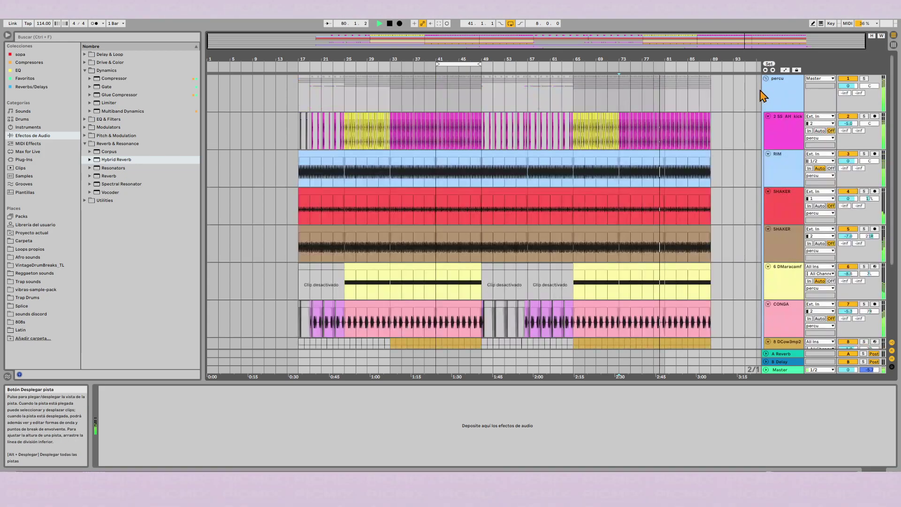
scroll(781, 211, "down", 5)
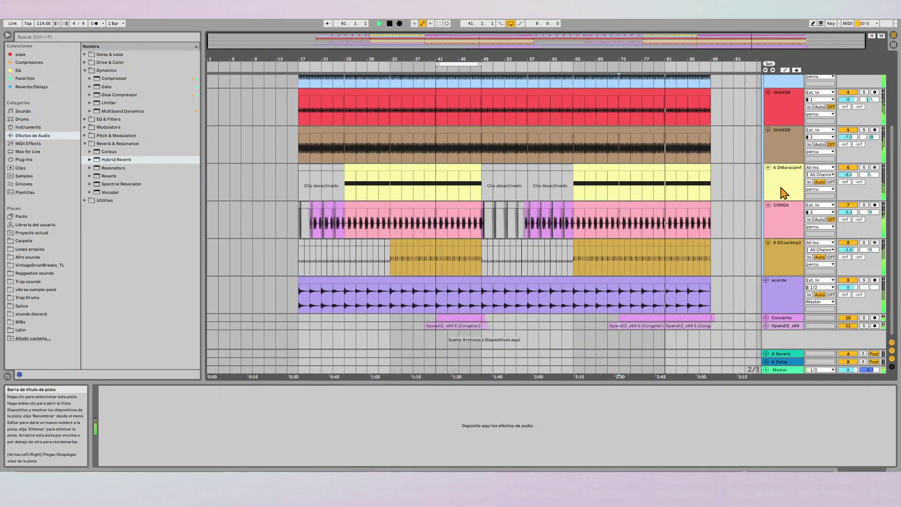
left_click(781, 255)
scroll(780, 254, "up", 5)
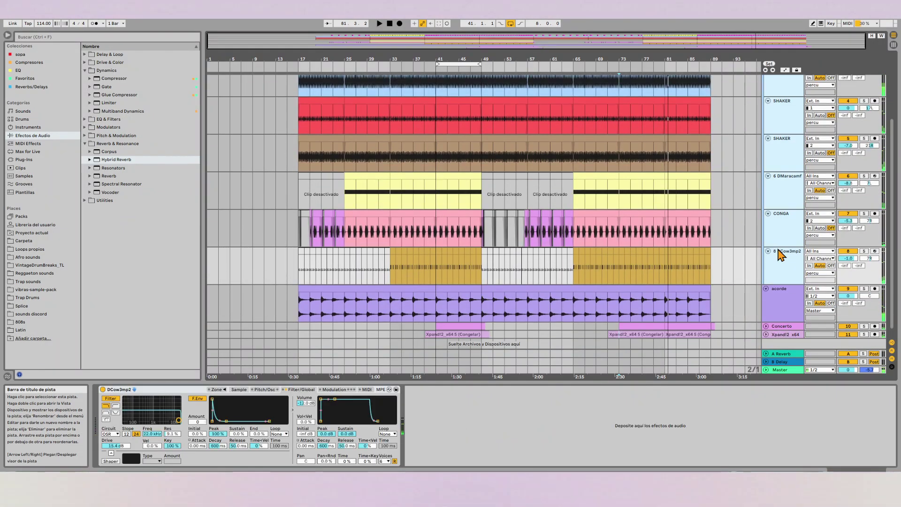
right_click(788, 141)
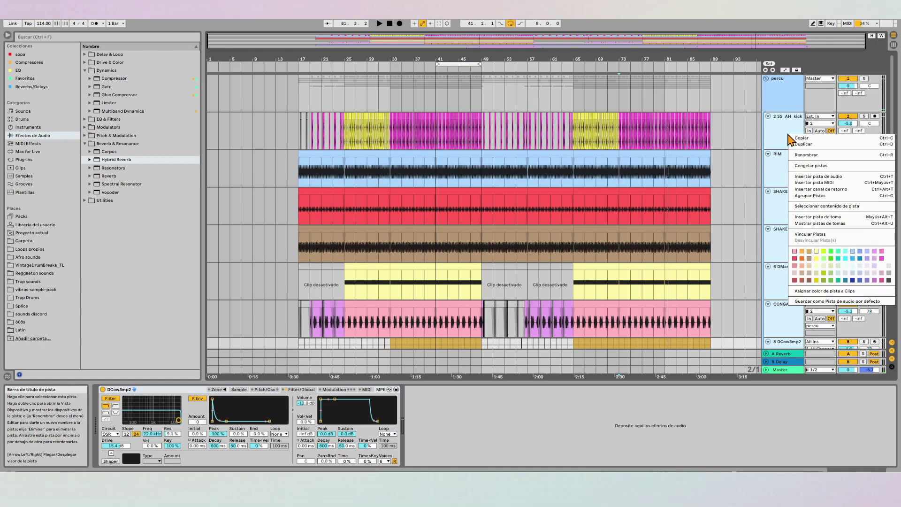
left_click(805, 166)
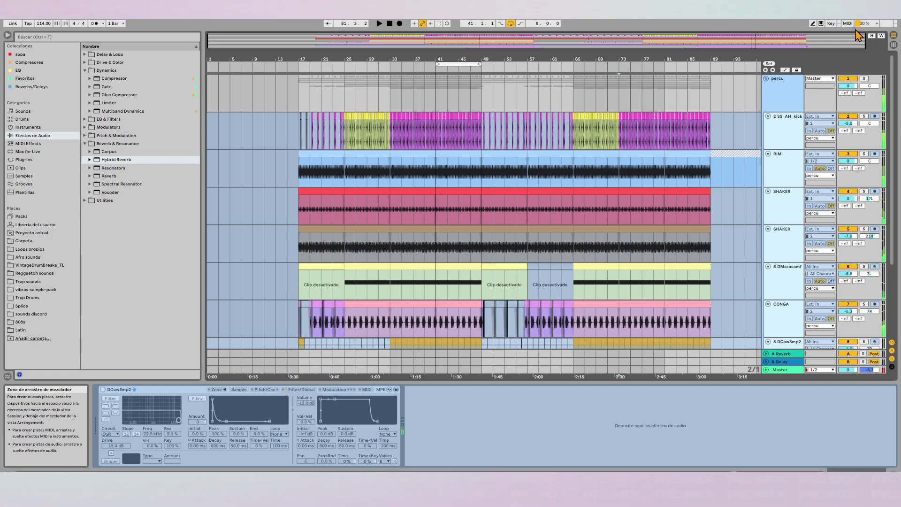
Flatten the frozen percussion tracks in the percu group to audio.
right_click(771, 131)
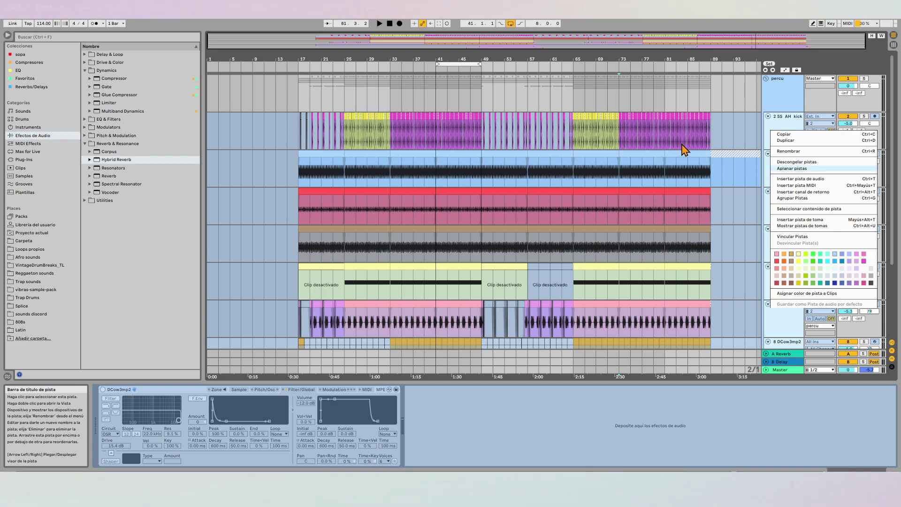
key("Escape")
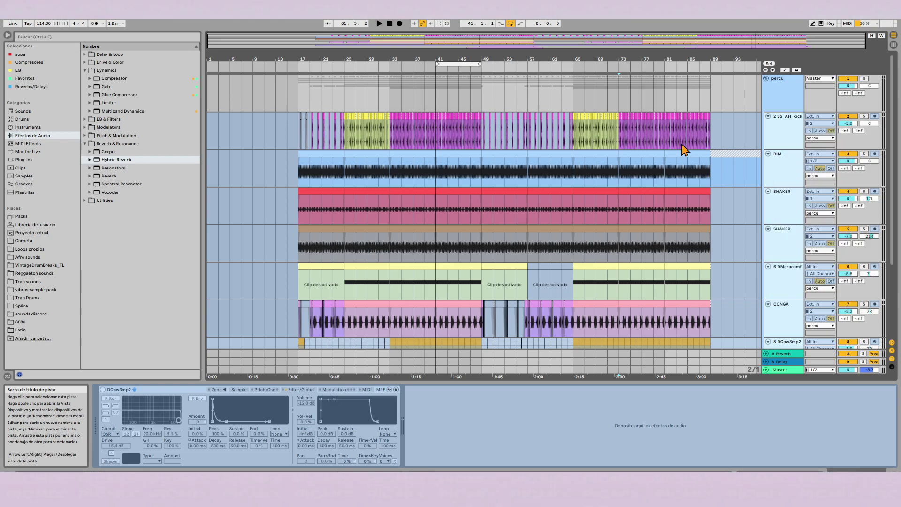
right_click(778, 131)
right_click(780, 135)
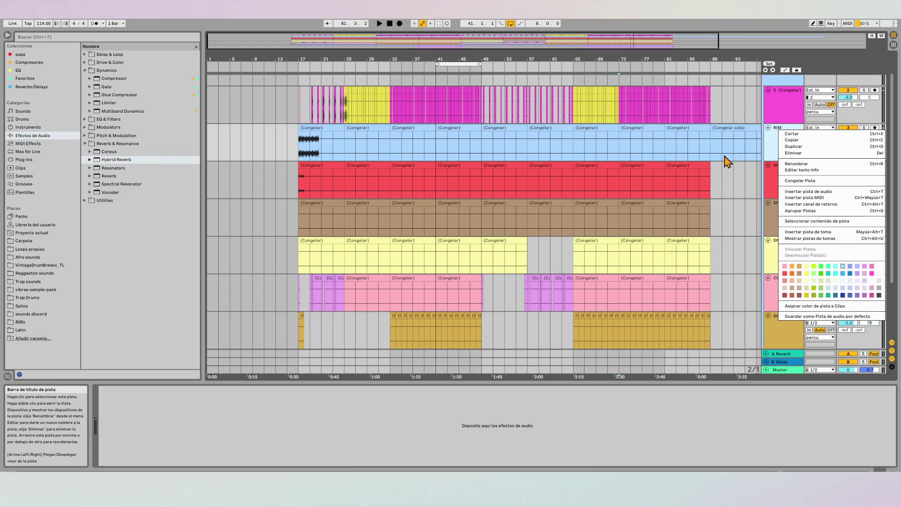
left_click(722, 176)
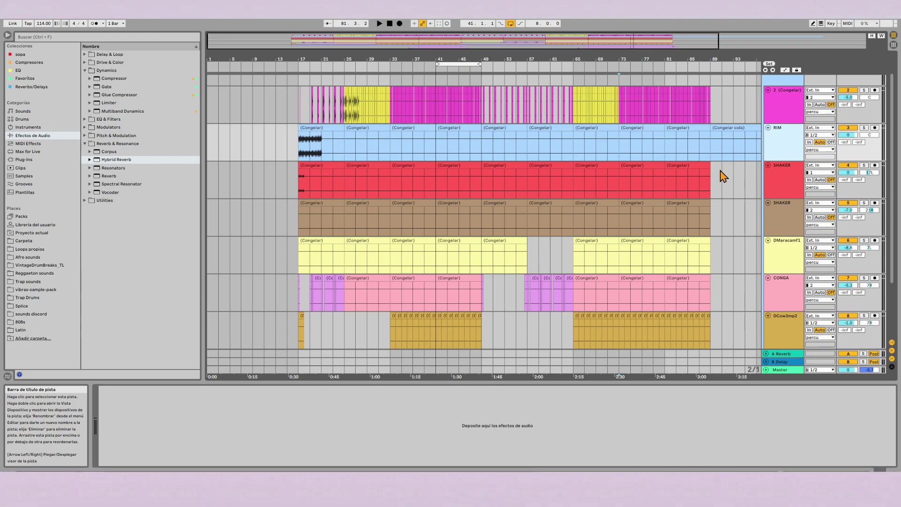
left_click(723, 176)
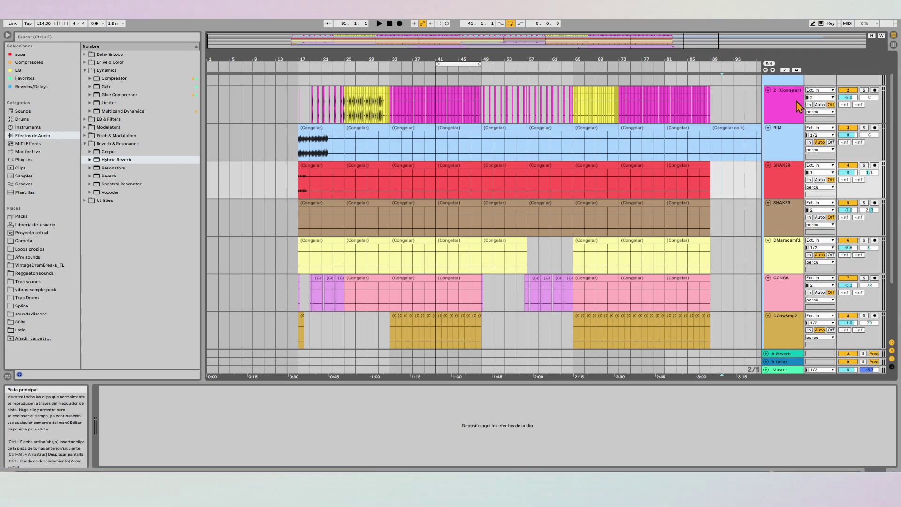
Fold the percu group again, then unfold and select the Xpand!2 track.
scroll(799, 107, "up", 2)
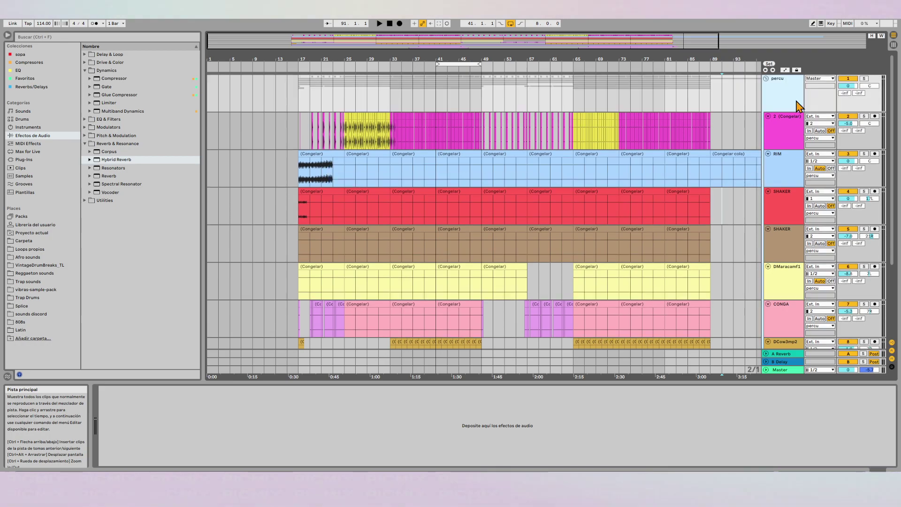
left_click(766, 79)
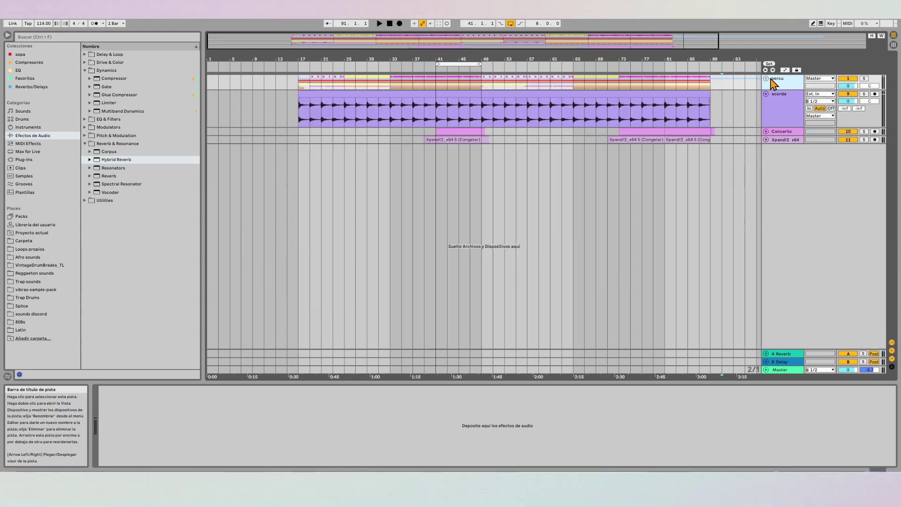
left_click(765, 139)
left_click(779, 148)
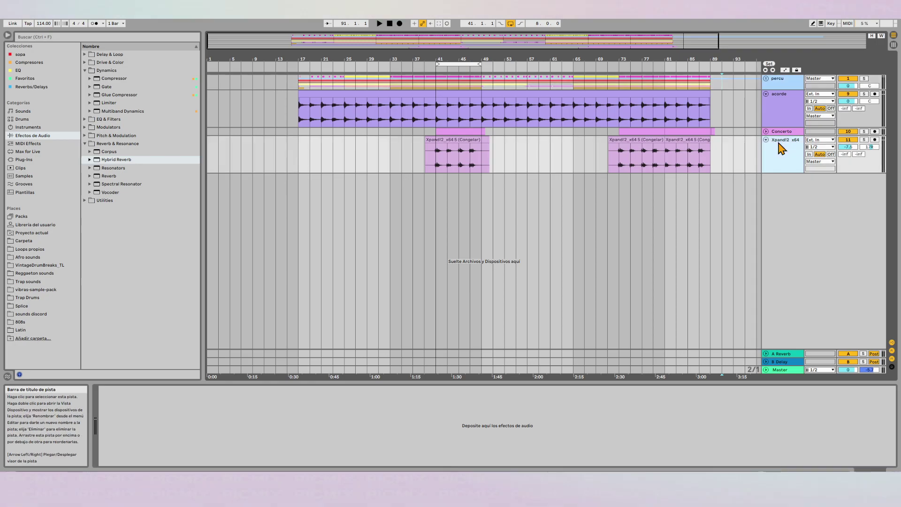
Play the Xpand!2 track soloed from bar 41, then add the Concerto track to the solo.
left_click(441, 142)
key("space")
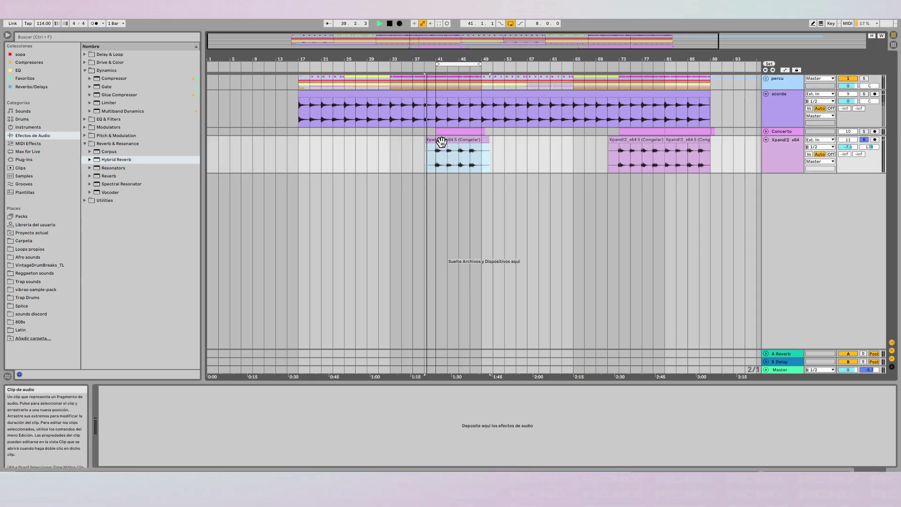
left_click(440, 167)
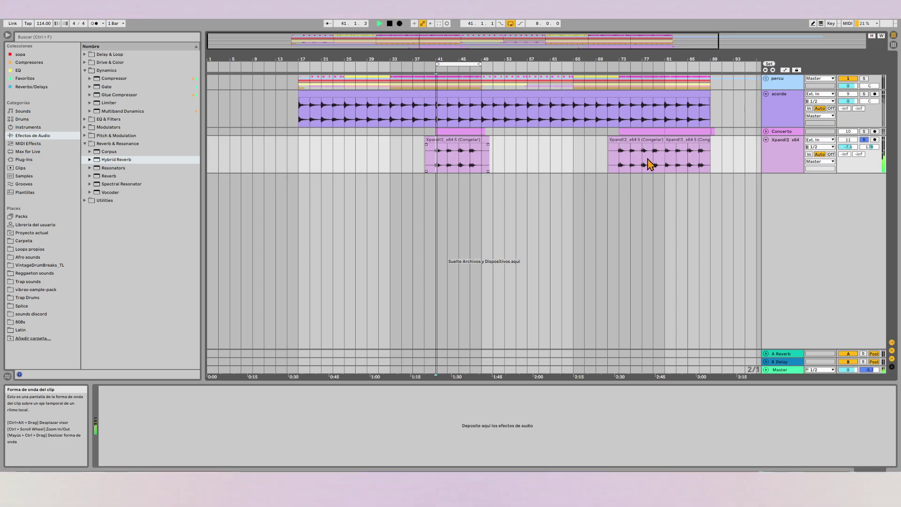
left_click(769, 164)
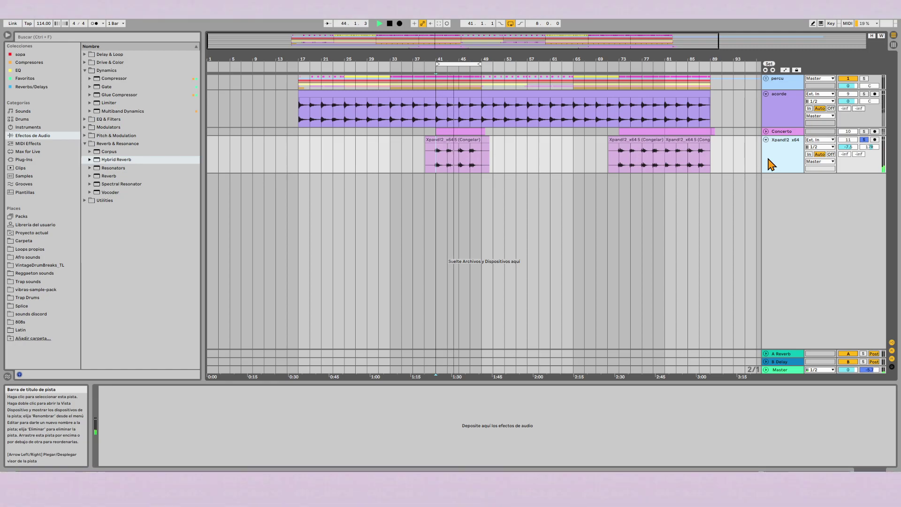
left_click(864, 131)
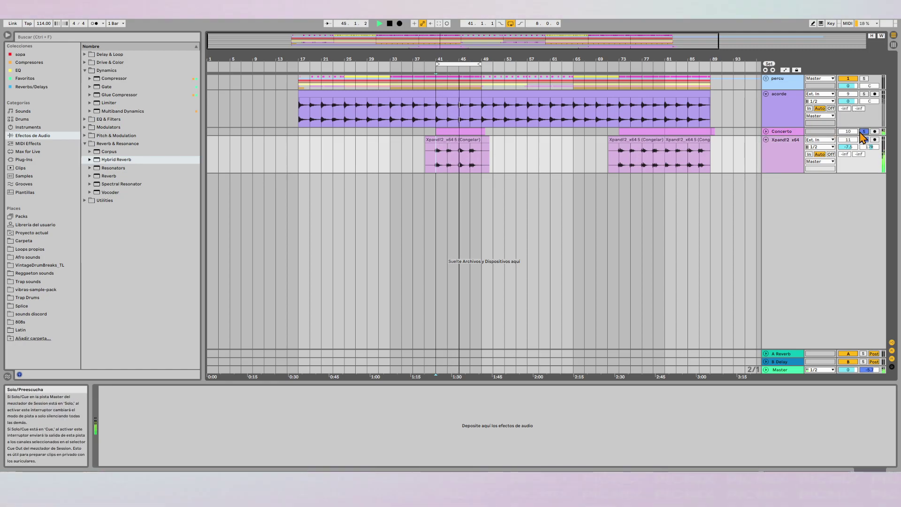
Rename the Concerto track as "brass".
left_click(778, 133)
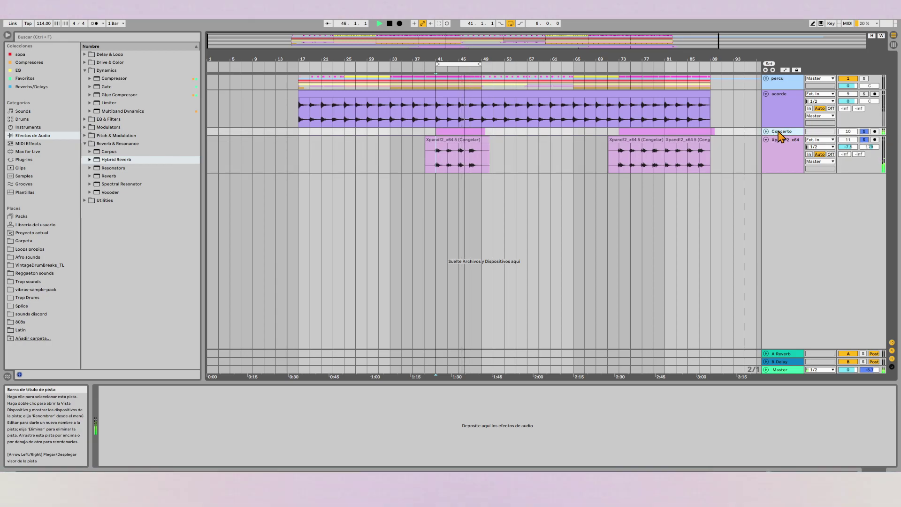
key("ctrl+r")
type("brass")
key("Return")
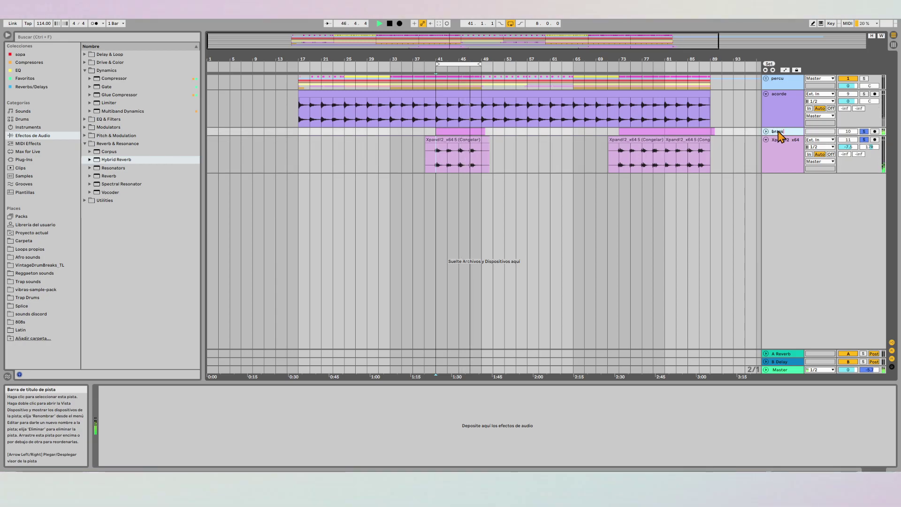
Search the favourites collection for "half" and add the HalfTime effect to the brass track.
left_click(19, 78)
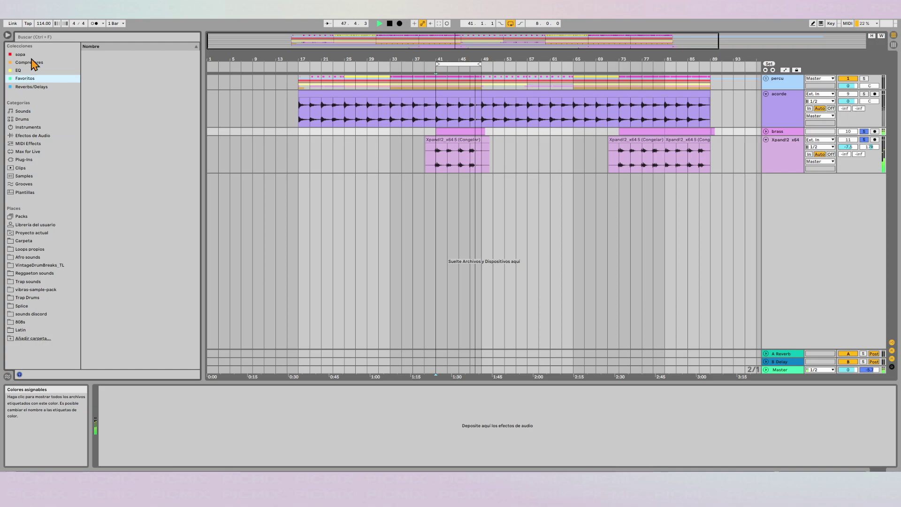
left_click(41, 38)
type("half")
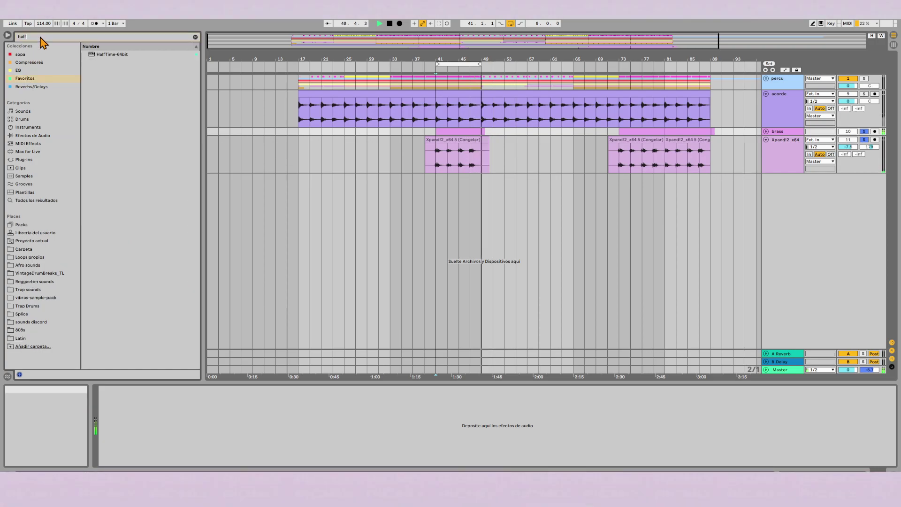
left_click_drag(100, 55, 460, 134)
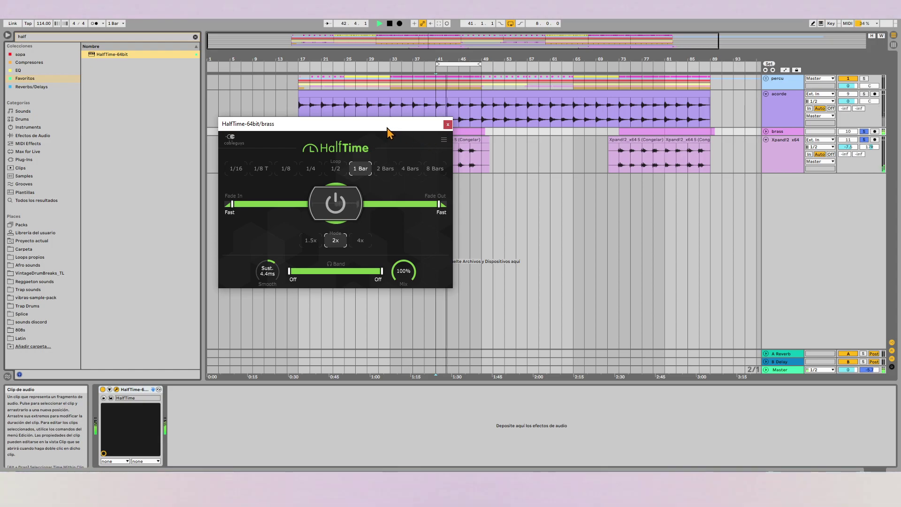
Set HalfTime's loop length to 1/2, add the acorde track to the solo, and try the speed modes, ending on 4x.
left_click(336, 170)
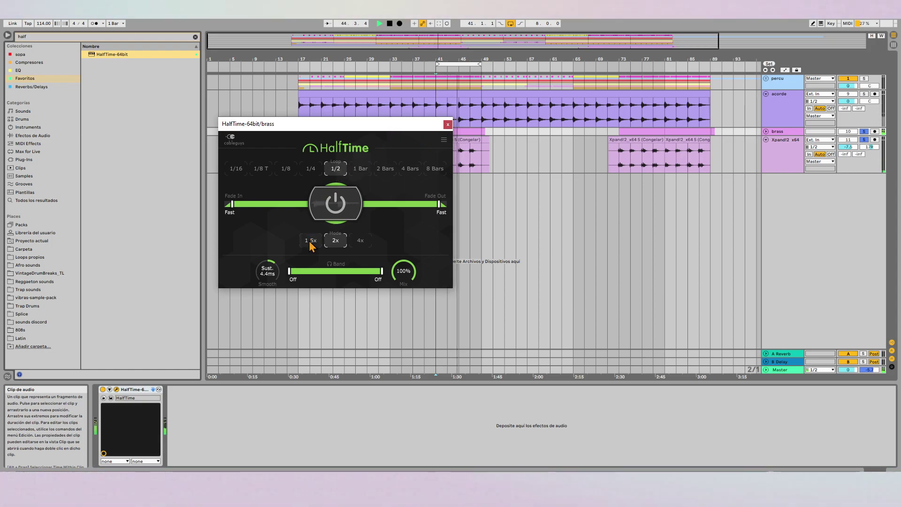
left_click(867, 99)
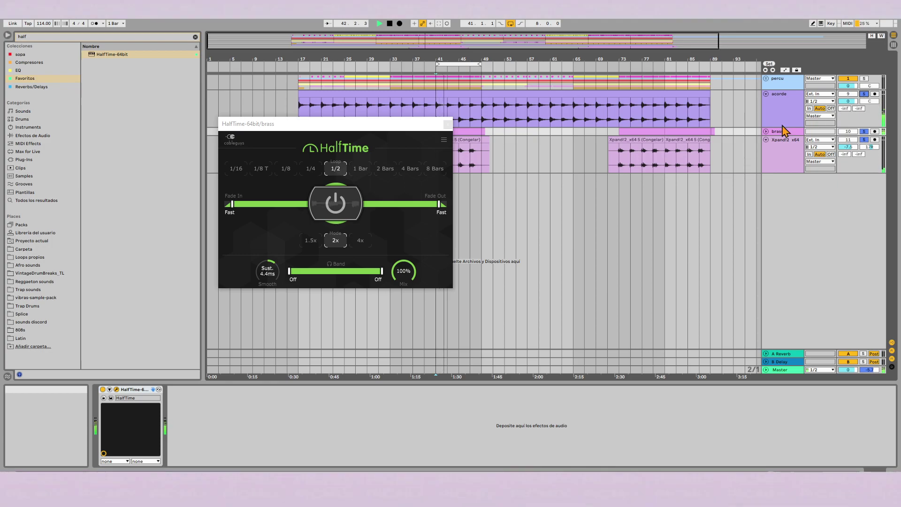
left_click(311, 239)
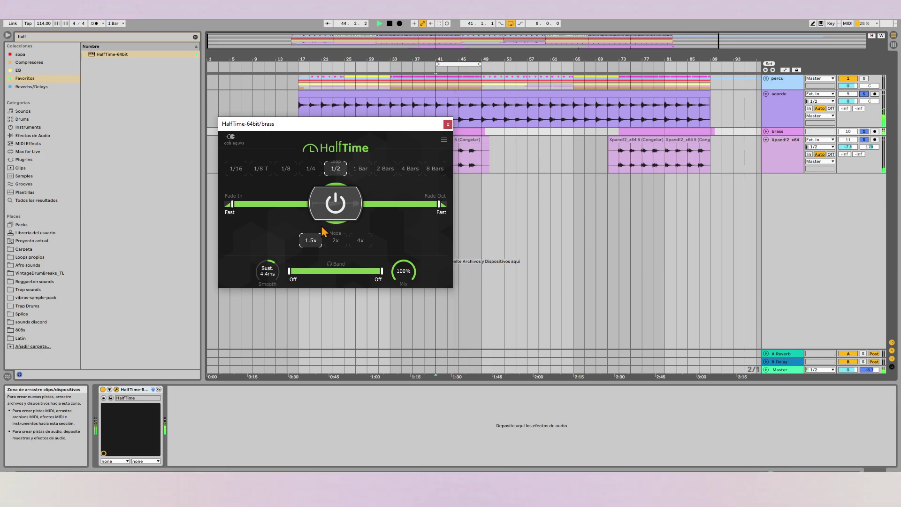
left_click(335, 240)
left_click(361, 240)
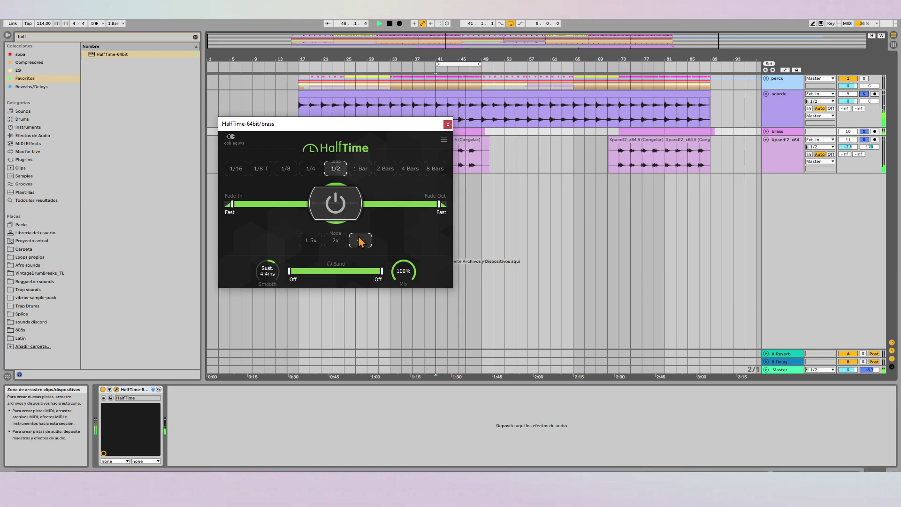
Lengthen HalfTime's fade-out to 4 Bars and solo the brass track.
left_click_drag(439, 204, 407, 204)
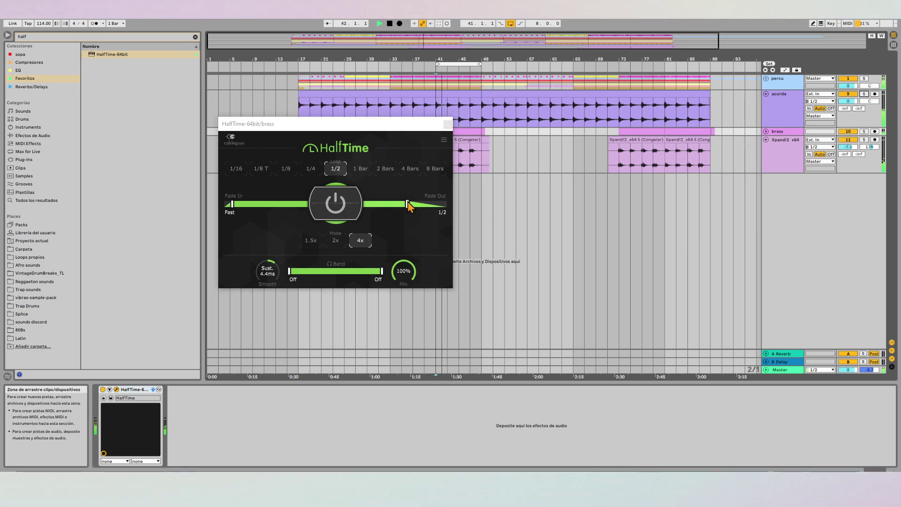
left_click_drag(407, 203, 384, 203)
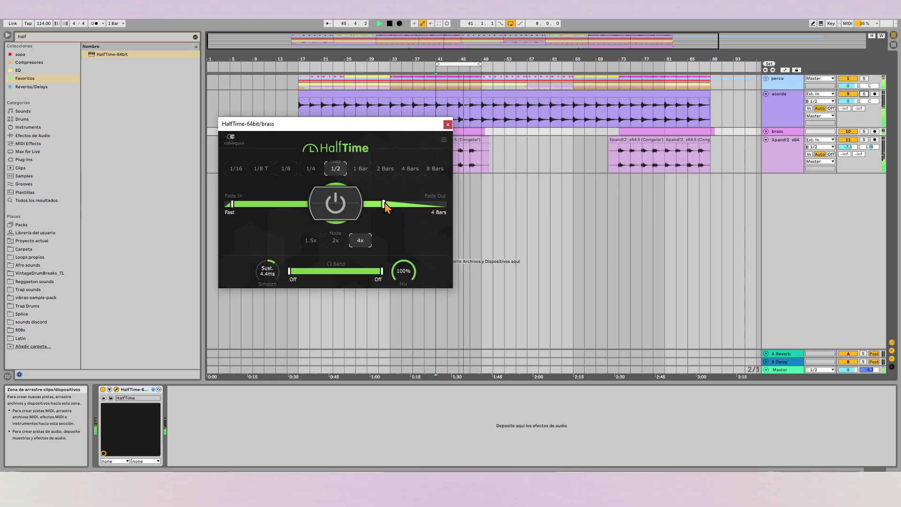
left_click(863, 132)
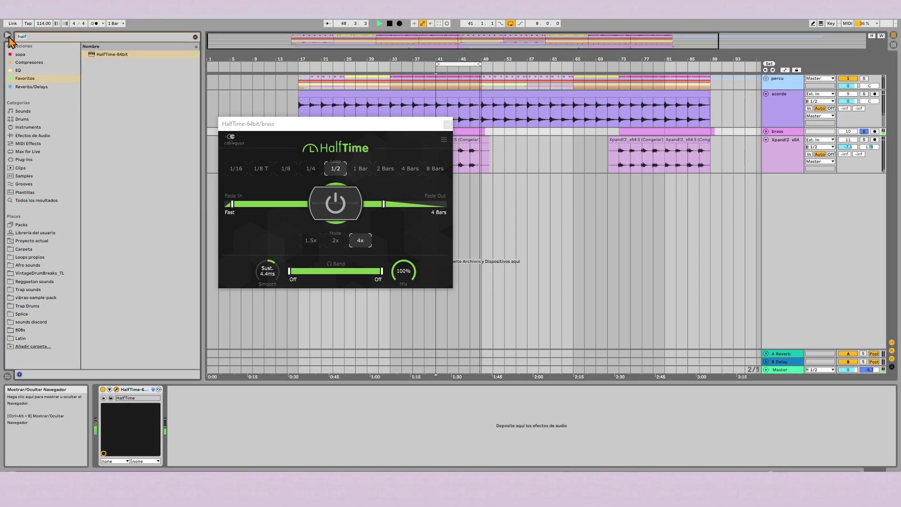
Search the browser for "sa" and add FabFilter Saturn 2 after HalfTime on the brass track.
key("ctrl+f")
type("sa")
left_click_drag(106, 71, 168, 409)
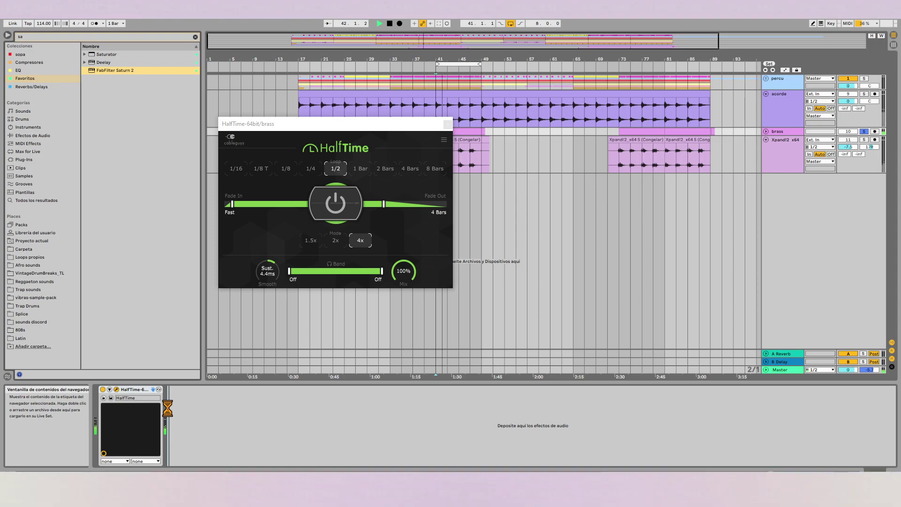
Raise Saturn 2's drive to about 60.9% and boost its tone bands, with bass at about +2.20 dB, and unsolo the brass track.
left_click_drag(486, 294, 480, 291)
left_click_drag(409, 313, 409, 293)
left_click_drag(466, 295, 446, 288)
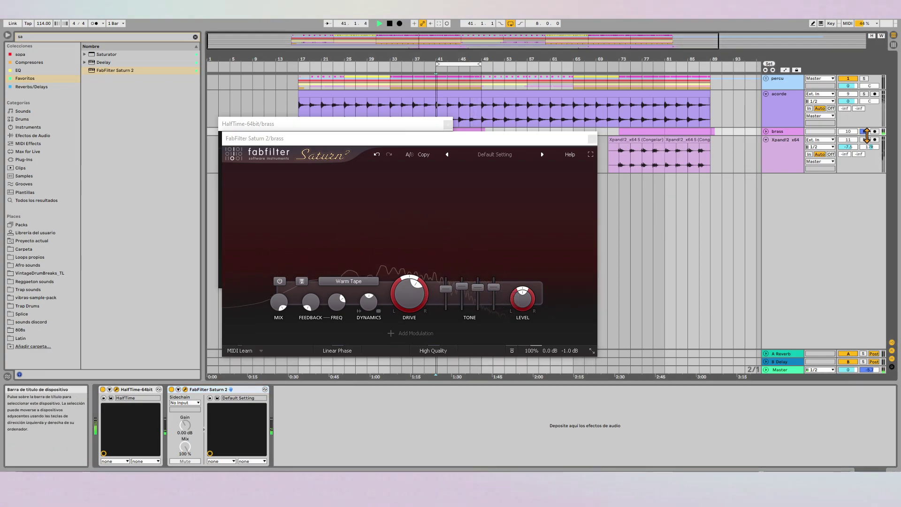
left_click(864, 131)
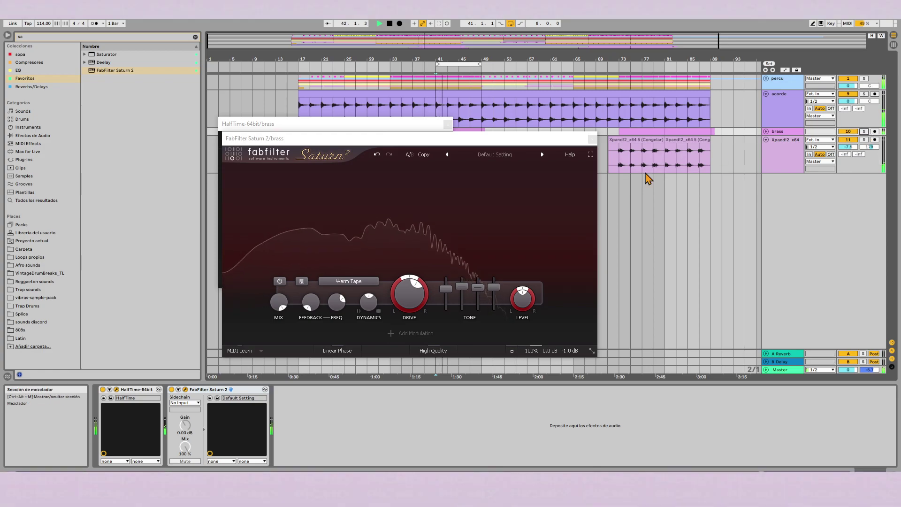
Lower the bass and mid tone levels in Saturn 2 and switch its distortion style to Gentle Saturation.
mouse_move(478, 298)
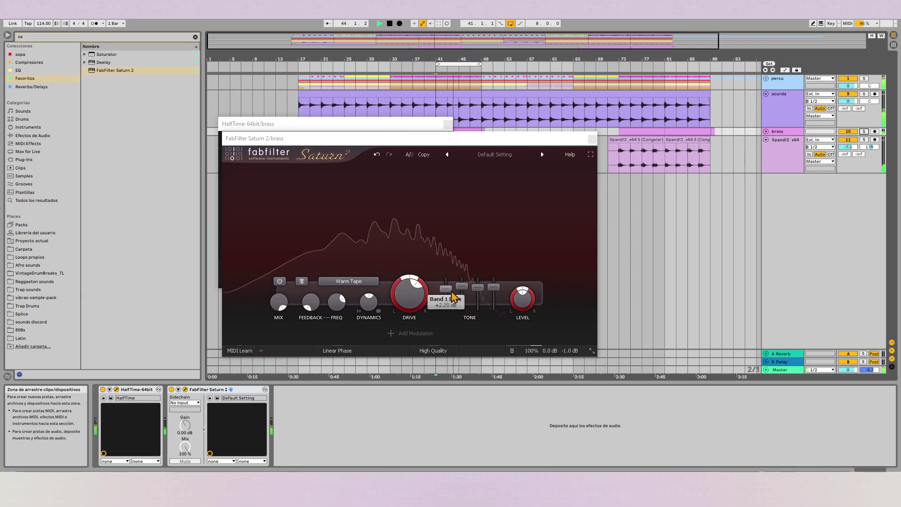
left_click_drag(446, 288, 446, 297)
mouse_move(396, 295)
left_click(348, 281)
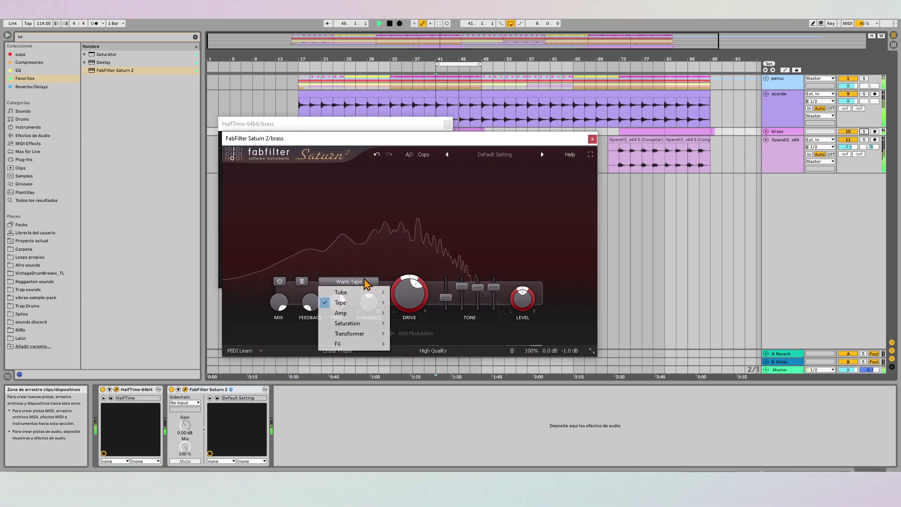
mouse_move(356, 323)
left_click(425, 334)
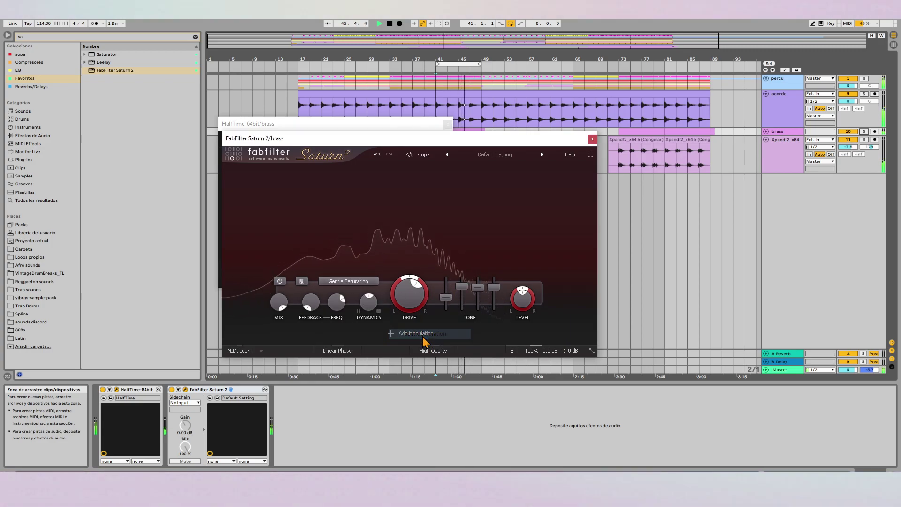
mouse_move(422, 295)
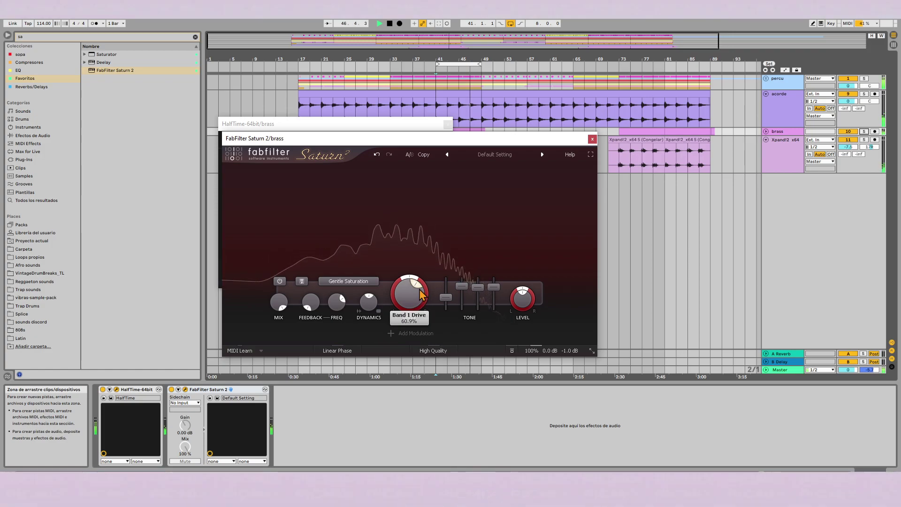
left_click_drag(461, 286, 468, 303)
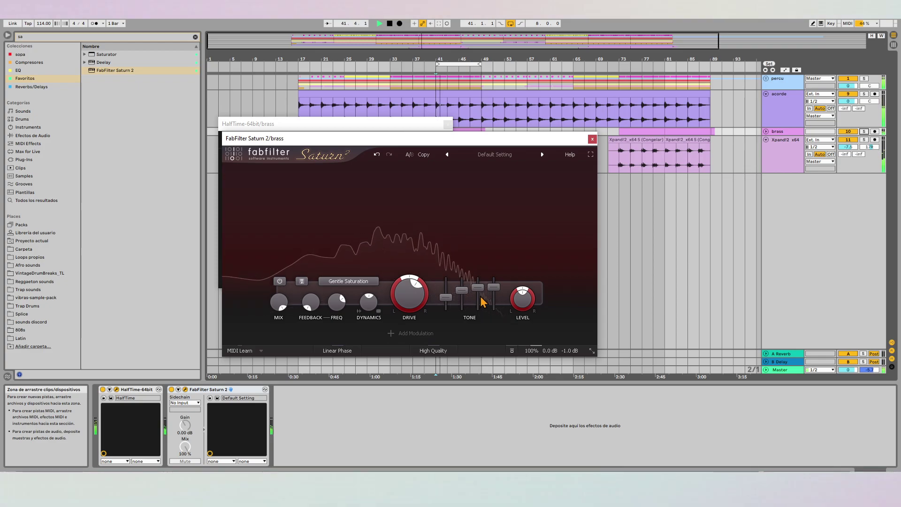
mouse_move(490, 294)
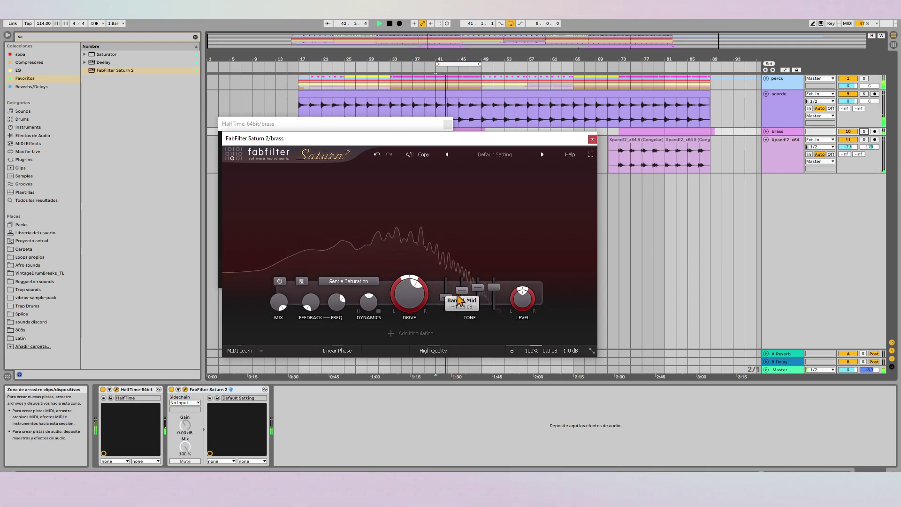
mouse_move(449, 296)
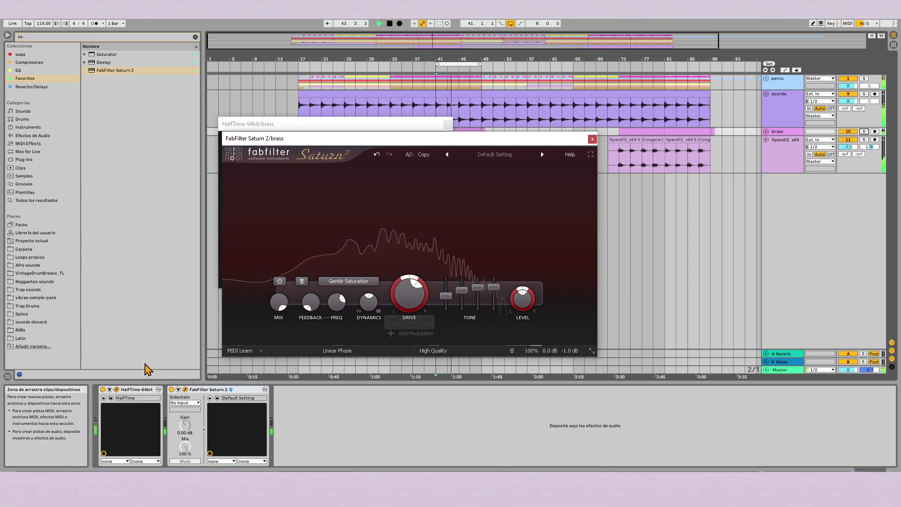
Bring the brass track's HalfTime window back to the front and lengthen its fade-out to 16 Bars.
left_click(117, 391)
left_click(115, 391)
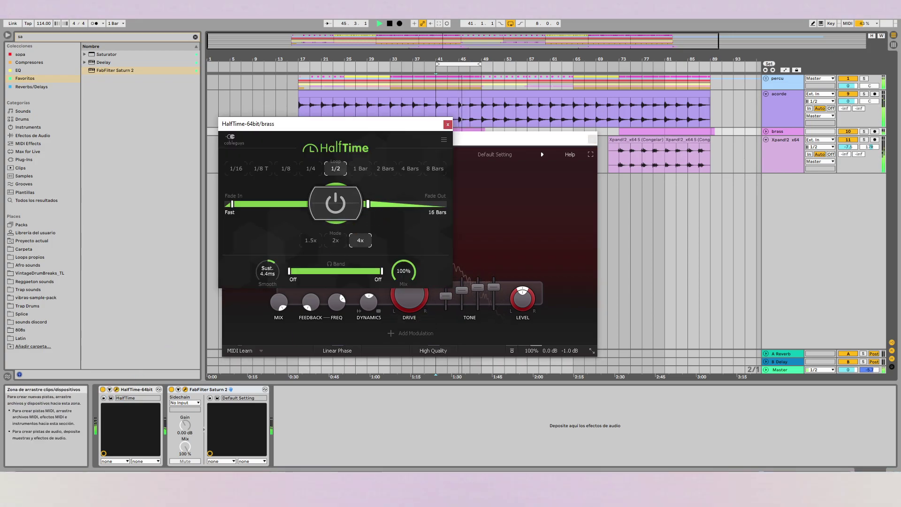
Set HalfTime's Fade In and Fade Out to Instant, bypassing and re-enabling the effect to compare the brass sound.
left_click_drag(231, 203, 264, 213)
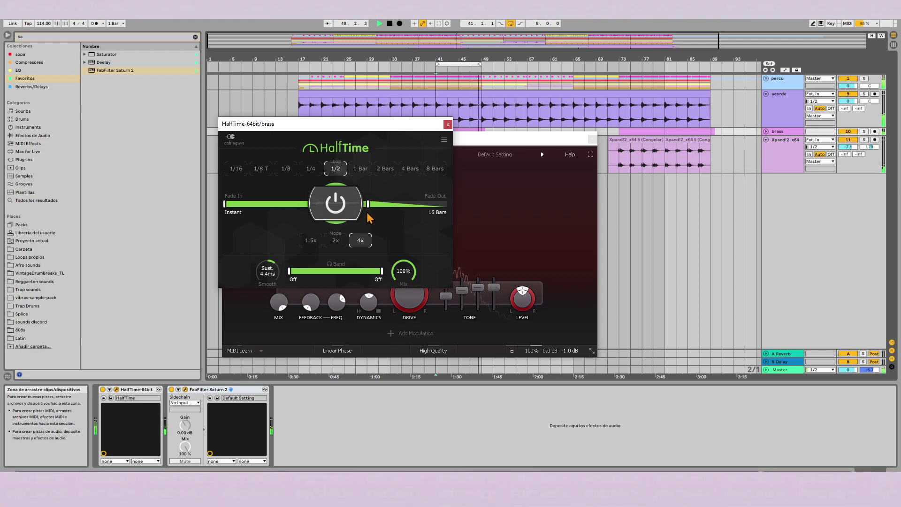
mouse_move(382, 270)
left_mouse_down()
mouse_move(358, 271)
mouse_move(396, 265)
left_mouse_up()
left_click_drag(368, 204, 446, 203)
left_click(335, 202)
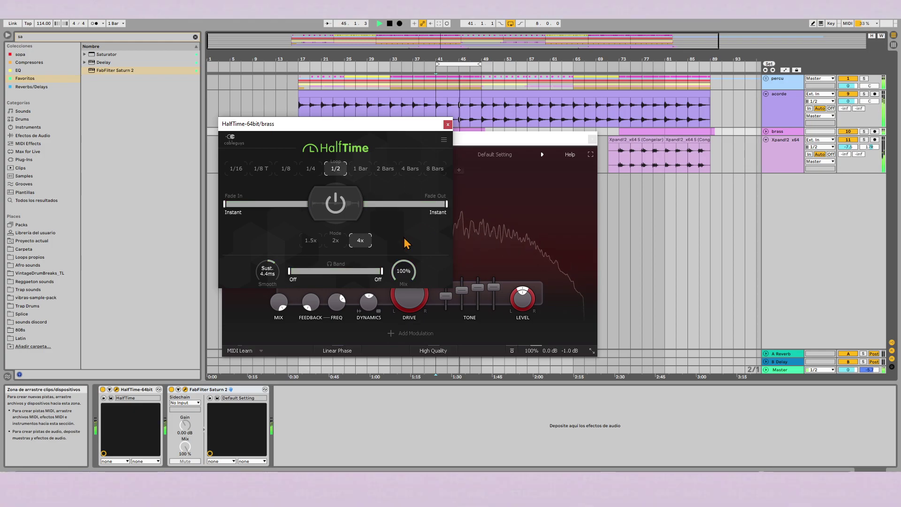
left_click(341, 214)
Set HalfTime's upper band limit to 17.5 kHz and try the 2x and 1.5x modes.
mouse_move(381, 270)
left_mouse_down()
mouse_move(338, 271)
mouse_move(381, 271)
left_mouse_up()
left_click(336, 240)
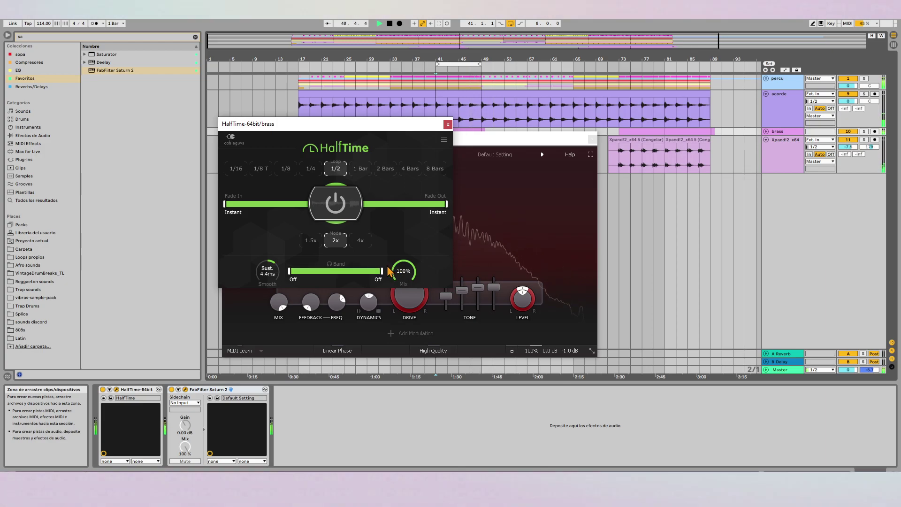
mouse_move(378, 273)
left_mouse_down()
mouse_move(320, 271)
mouse_move(381, 271)
left_mouse_up()
left_click(311, 240)
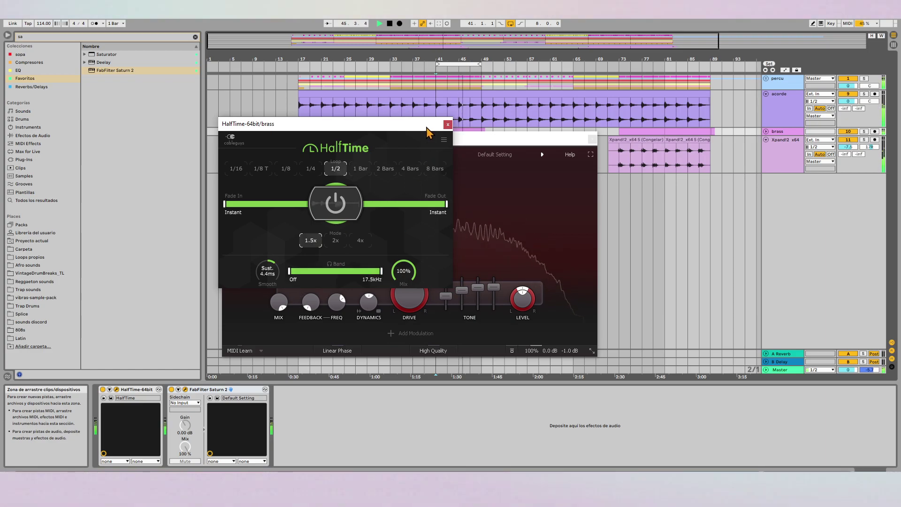
Set HalfTime's loop to 1/4, mode to 2x and mix to 67%, keeping Fade In at Instant after trying 16 Bars.
left_click_drag(425, 124, 525, 136)
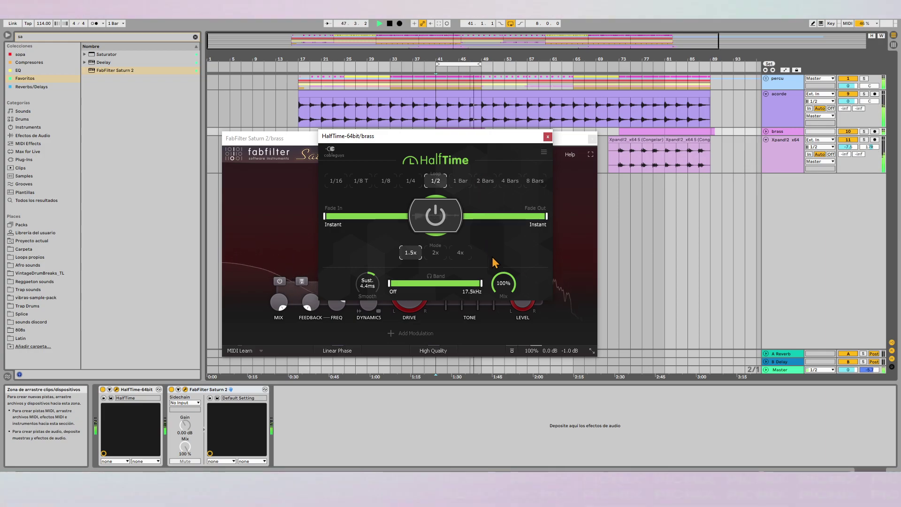
left_click_drag(324, 216, 402, 216)
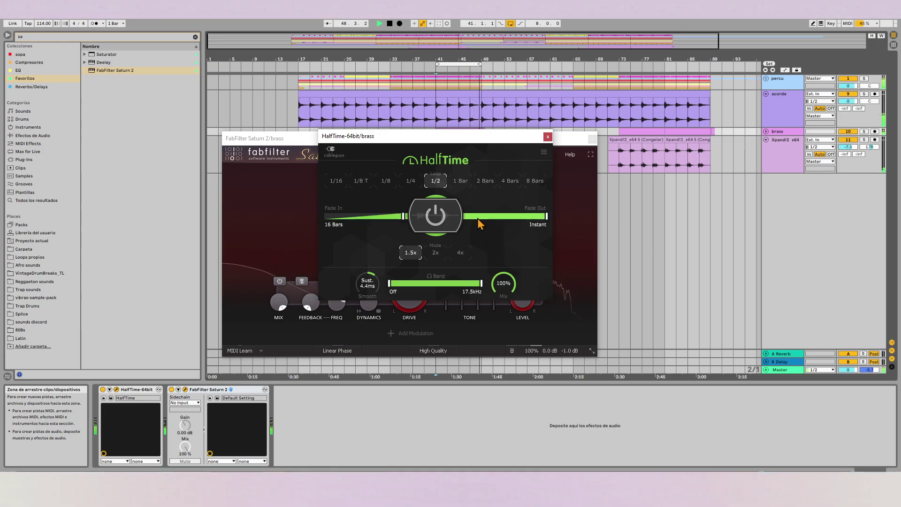
left_click(411, 181)
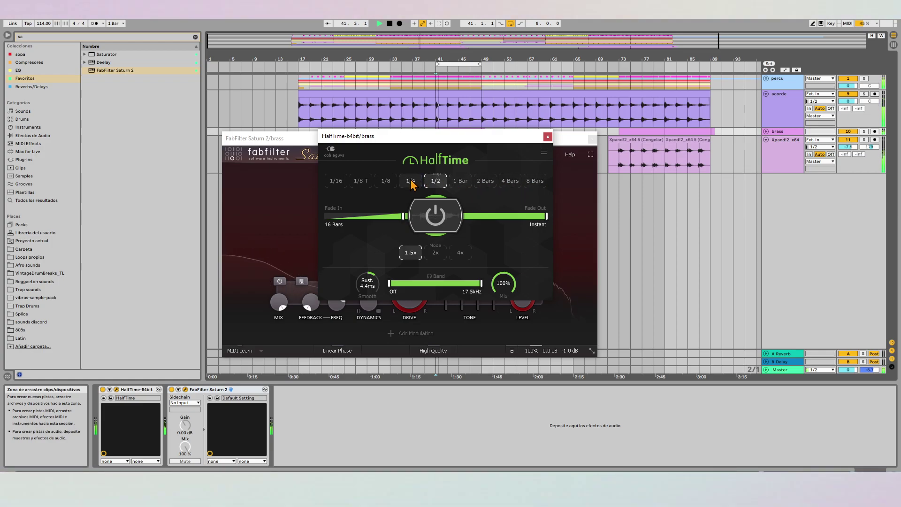
left_click_drag(403, 216, 324, 216)
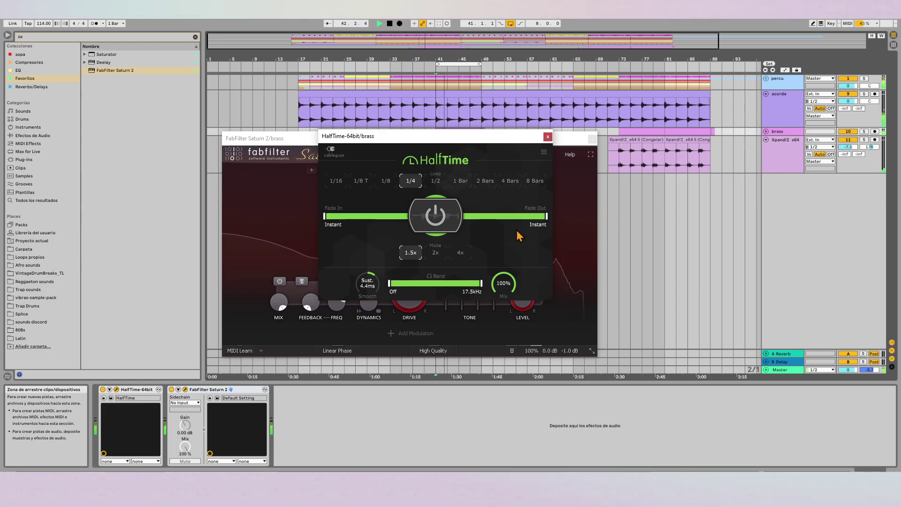
left_click(435, 252)
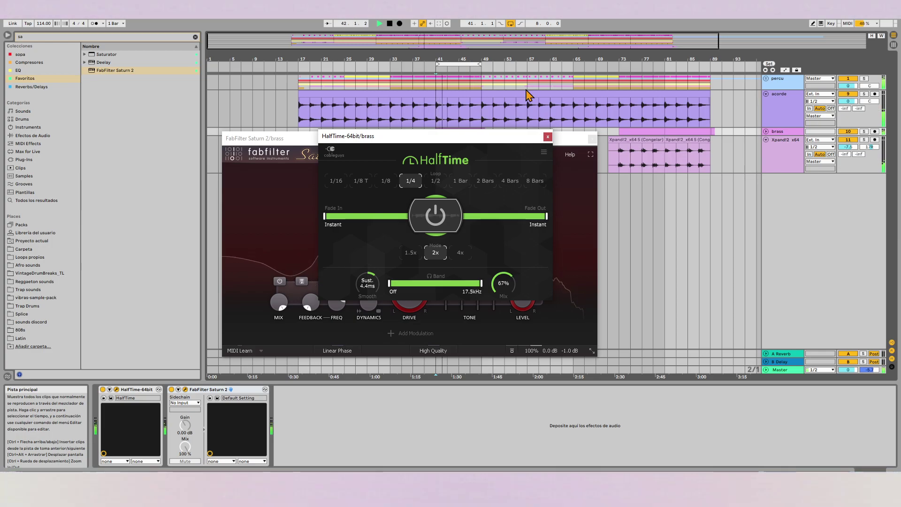
Close the FabFilter Saturn 2 and HalfTime windows and turn off arrangement looping.
left_click(591, 138)
left_click(548, 137)
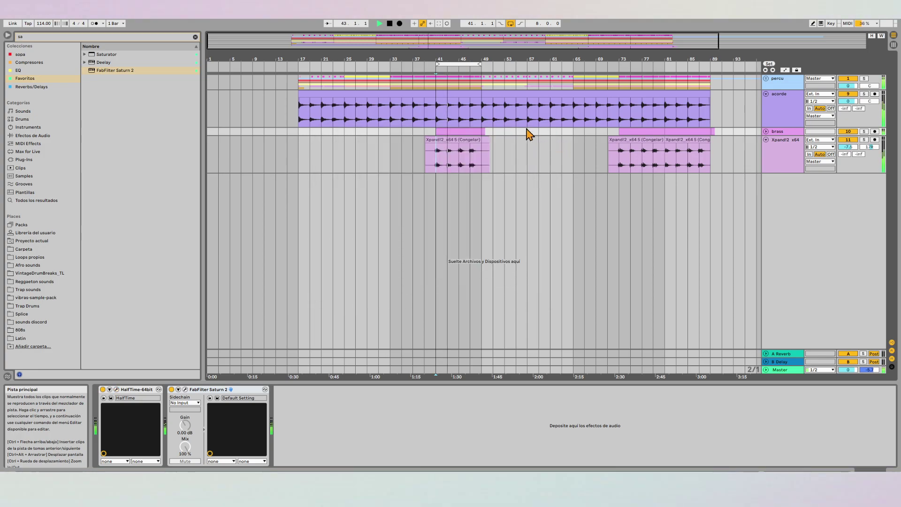
left_click(510, 24)
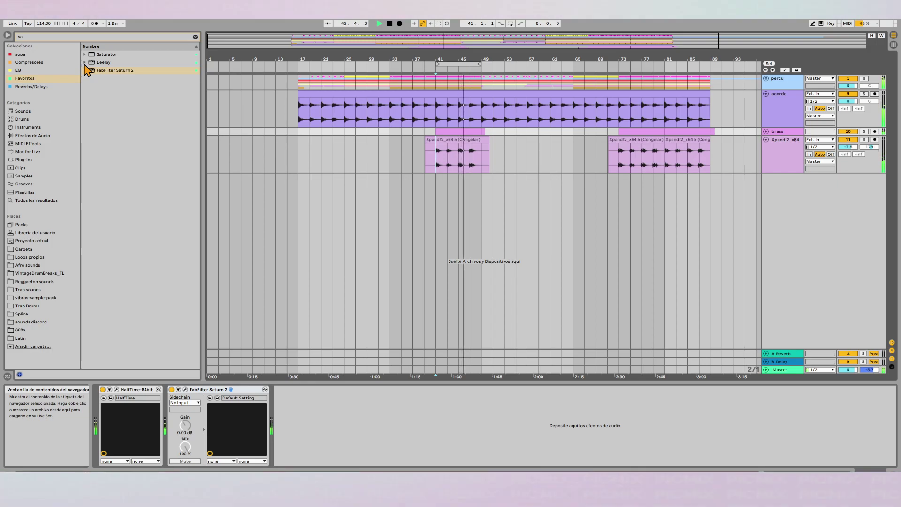
Unfold the percu group, copy the magenta track's drum hit at 48.4 to 48.4.3, and play back the fill.
left_click(766, 78)
left_click_drag(482, 60, 375, 137)
left_click(340, 117)
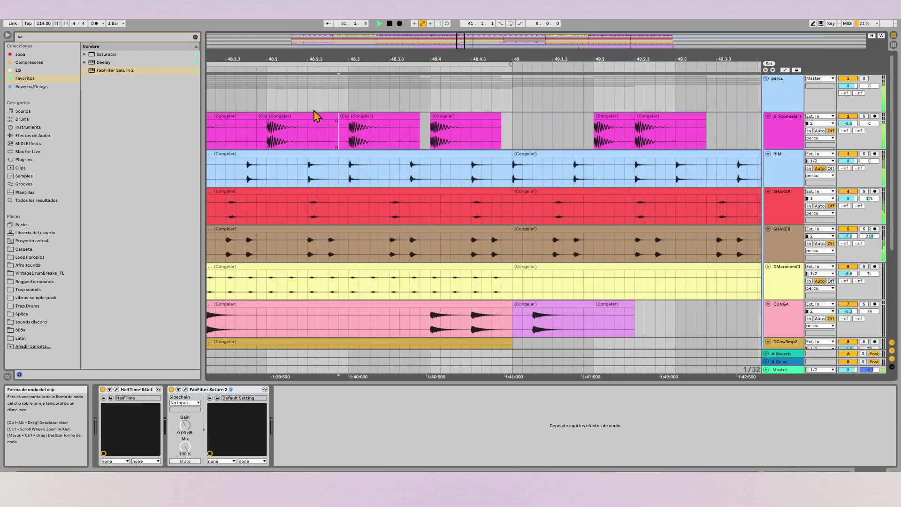
key("space")
double_click(446, 115)
left_click_drag(445, 115, 512, 122)
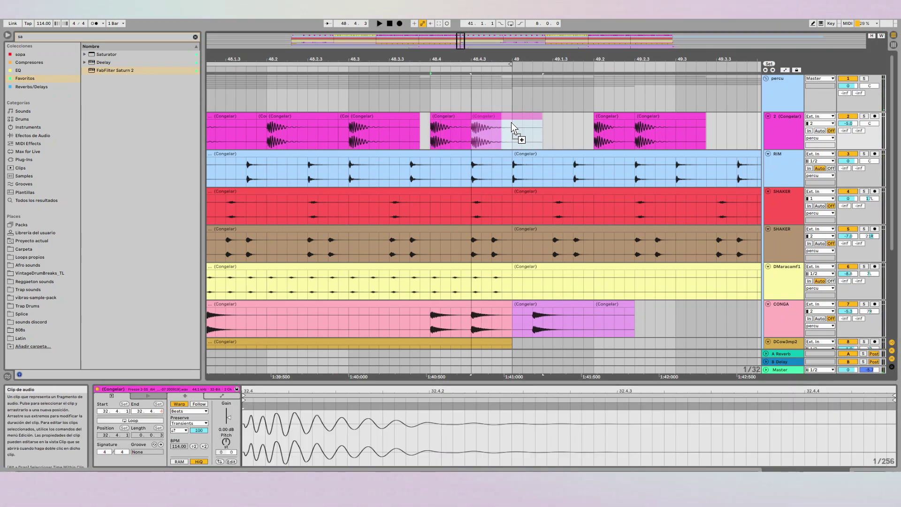
left_click(217, 145)
key("space")
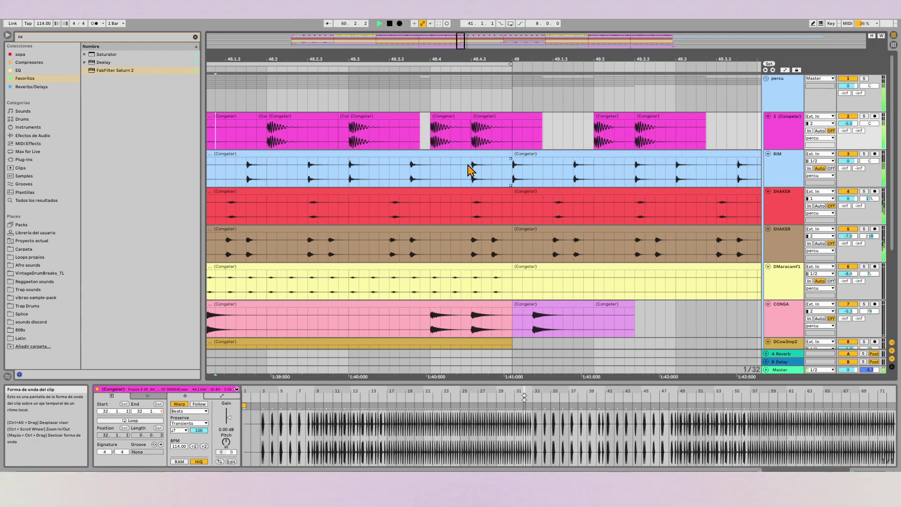
Fold the magenta 2 (Congelar) track and the percu group to show the full arrangement compactly.
scroll(470, 172, "down", 10)
scroll(470, 170, "down", 5)
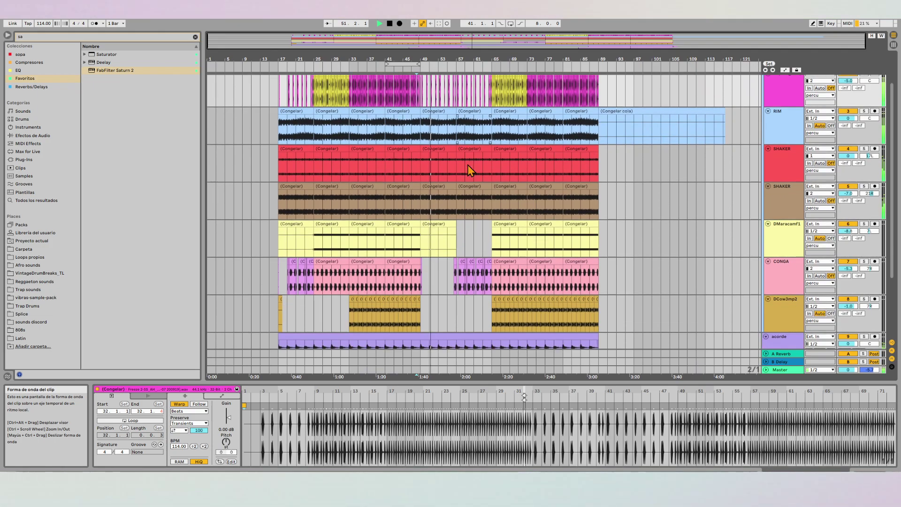
scroll(752, 197, "up", 4)
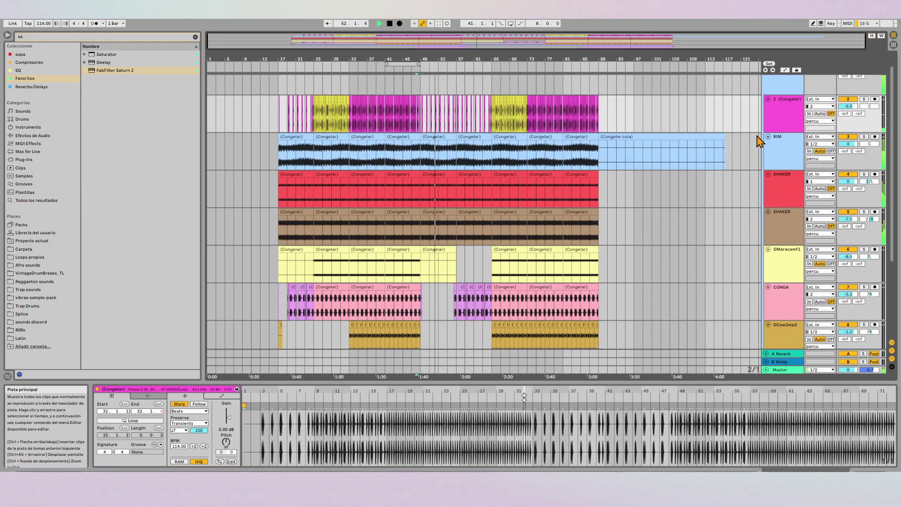
scroll(760, 141, "up", 1)
left_click(768, 117)
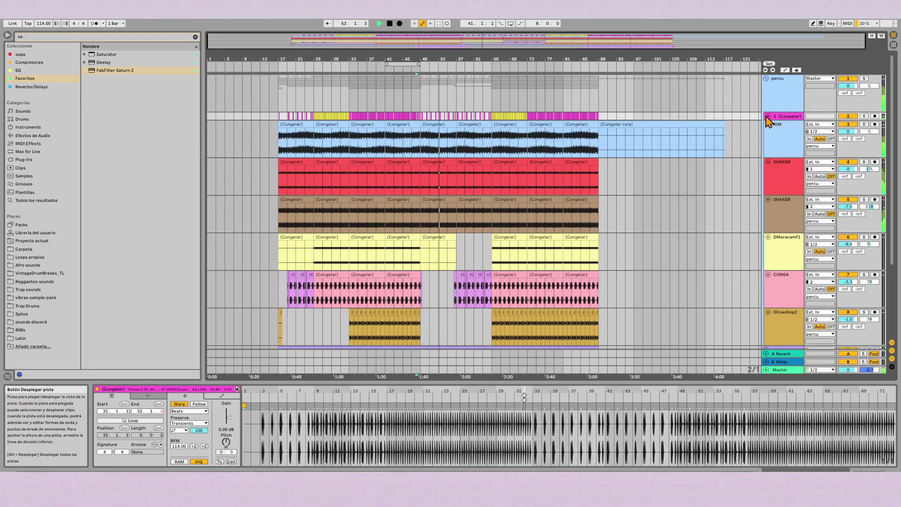
left_click(766, 79)
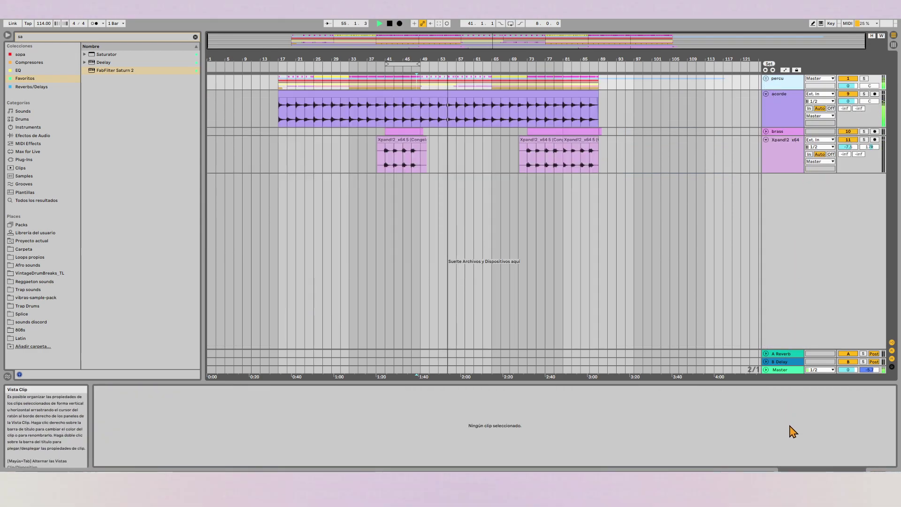
left_click(768, 471)
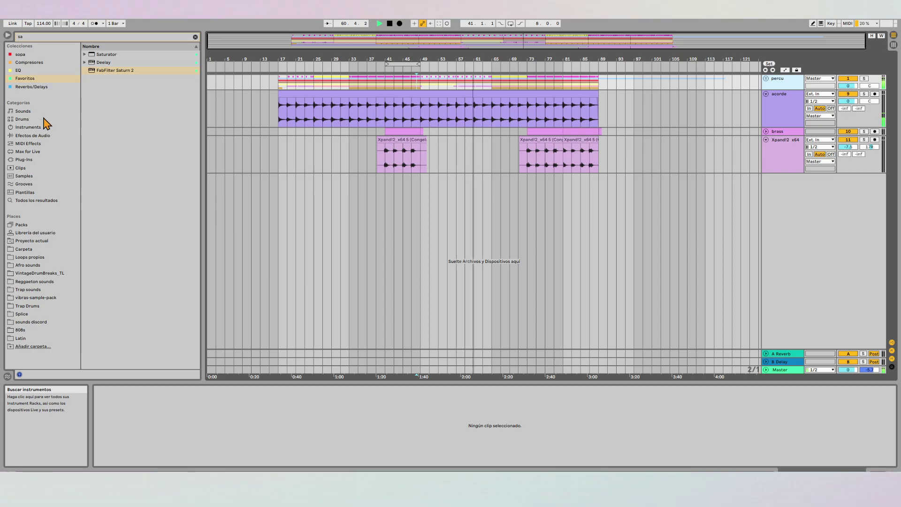
Clear the browser search and add the Electric instrument from Instruments as a new track below Xpand!2.
key("BackSpace")
key("BackSpace")
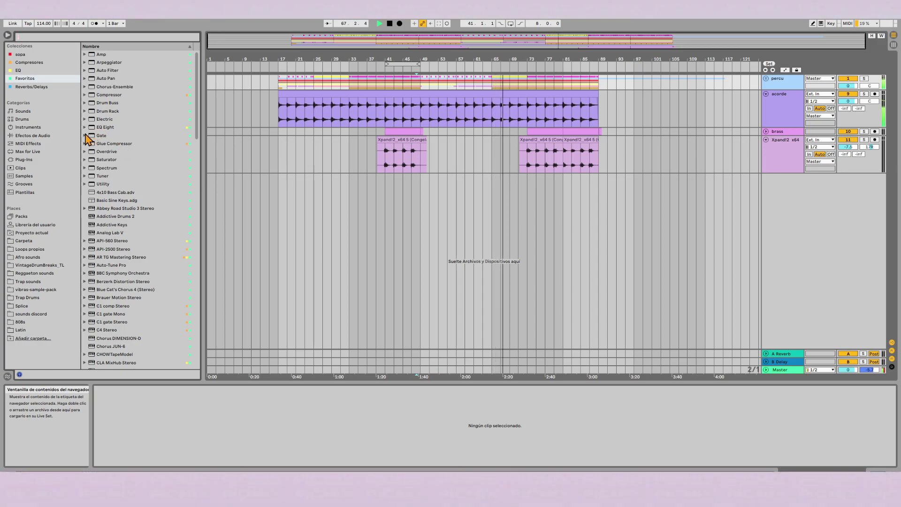
left_click(29, 128)
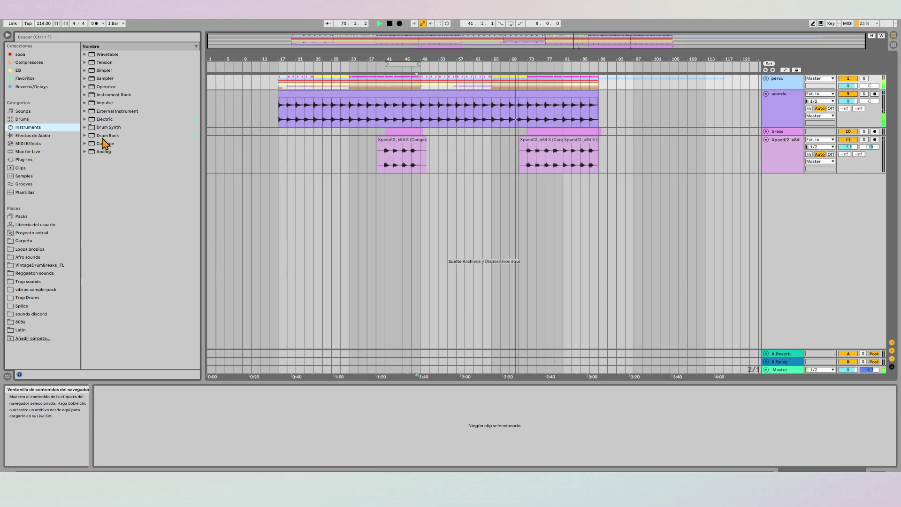
left_click_drag(100, 120, 482, 201)
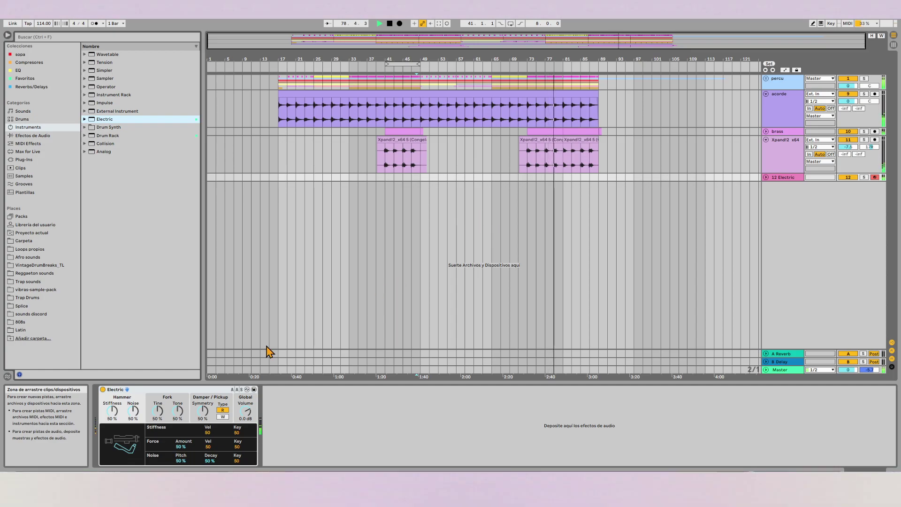
Try Electric with hammer noise at 13%, fork tine at 27% and tone at 19%, adjusting the hammer stiffness.
left_click_drag(112, 410, 133, 441)
left_click_drag(157, 411, 177, 426)
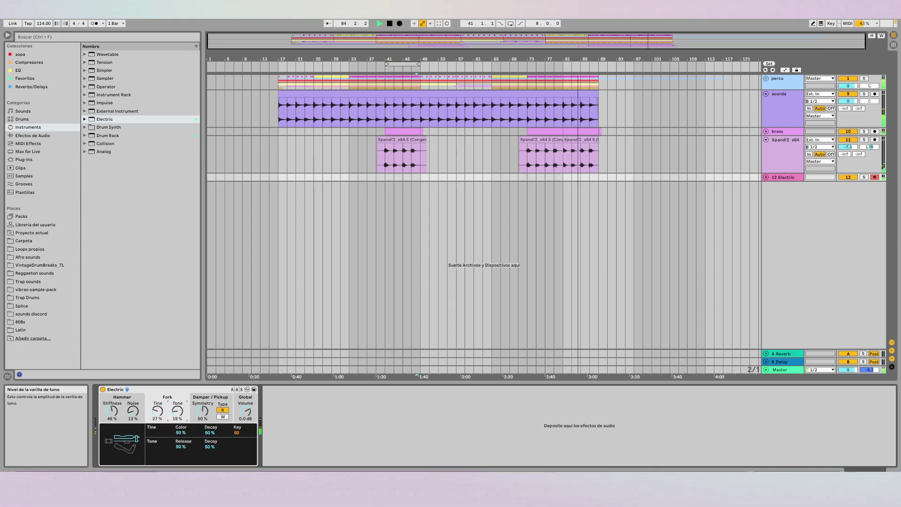
left_click(111, 411)
left_click_drag(112, 411, 112, 407)
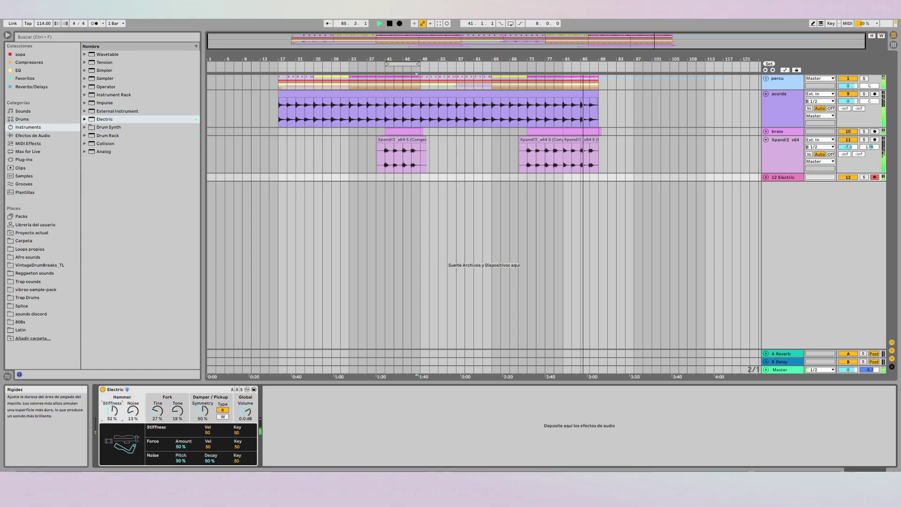
Switch Electric's pickup type to W, set the pickup input to 88%, and restart playback to audition the sound.
left_click(223, 417)
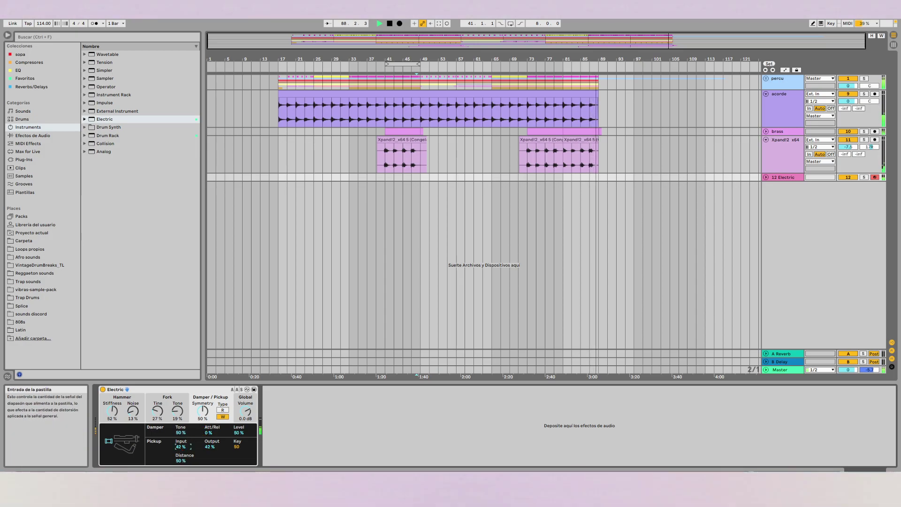
left_click_drag(188, 444, 183, 453)
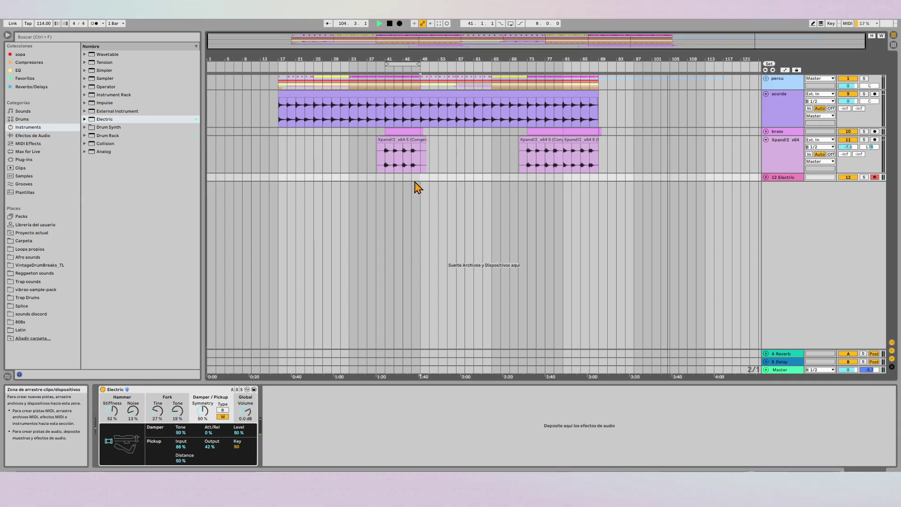
key("space")
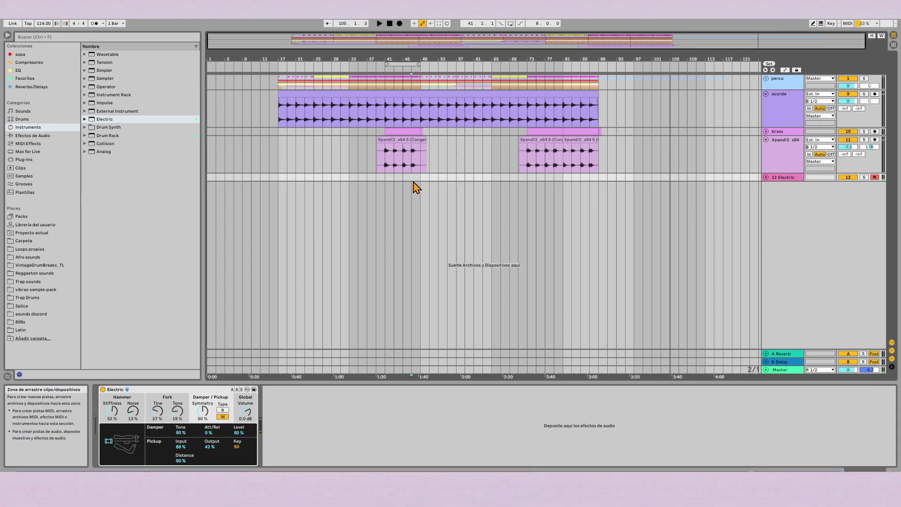
key("space")
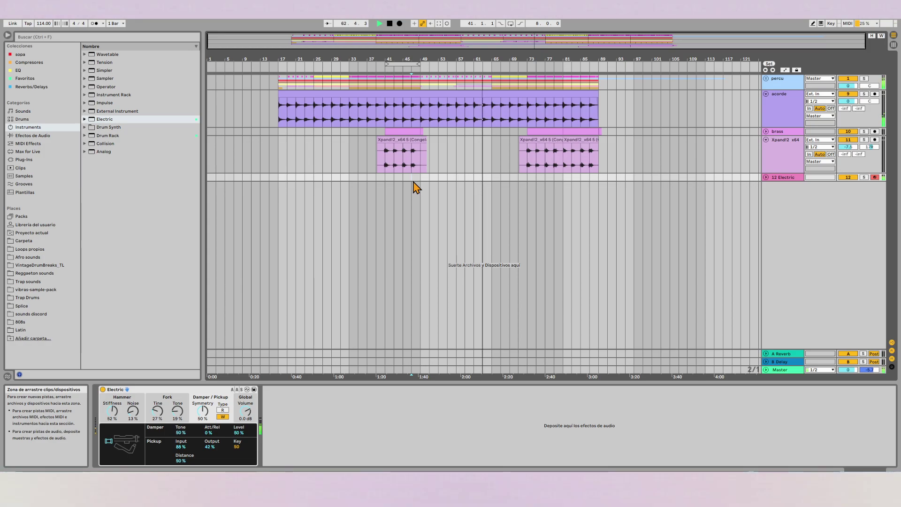
Set Electric's hammer stiffness to 74% and noise to 11%, and the fork's tine to 0% and tone to 61%.
left_click_drag(112, 410, 133, 376)
left_click_drag(133, 411, 132, 434)
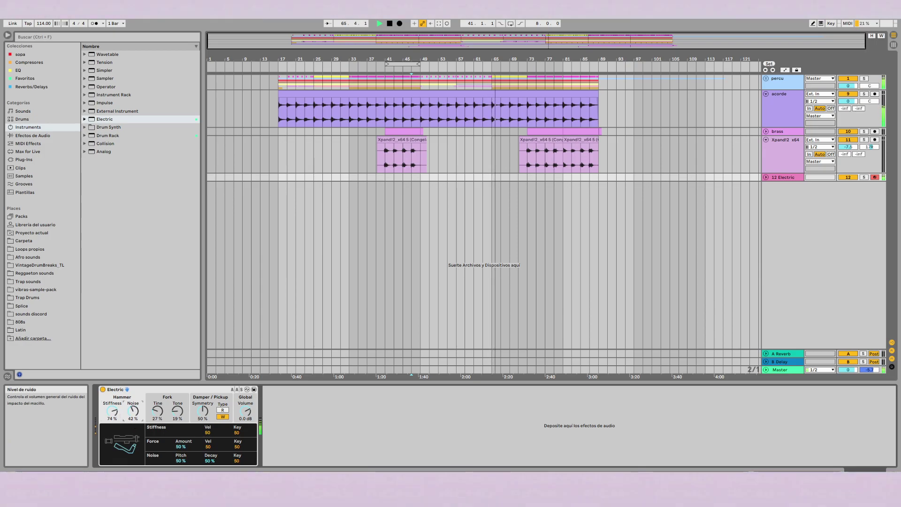
left_click_drag(177, 411, 161, 436)
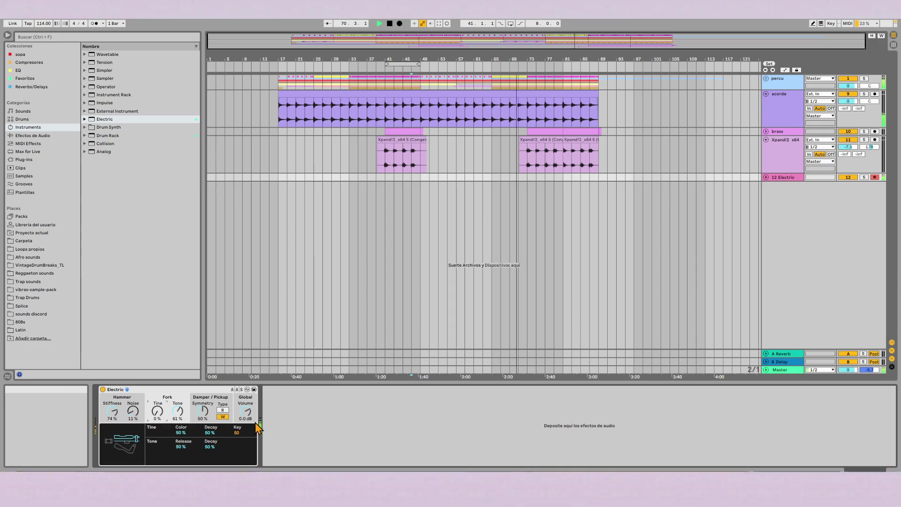
Set Electric's tine decay and tone decay to 0% and lower the tone release.
left_click_drag(210, 432, 209, 413)
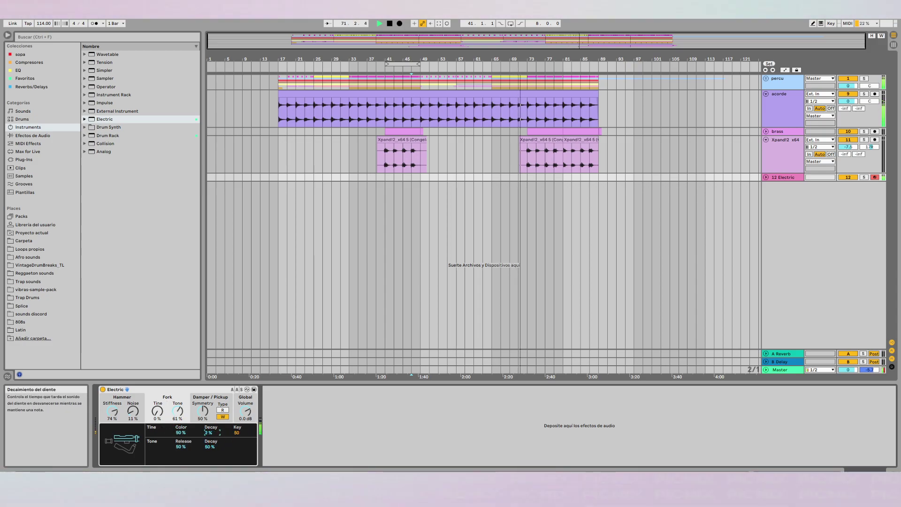
left_click_drag(218, 454, 219, 473)
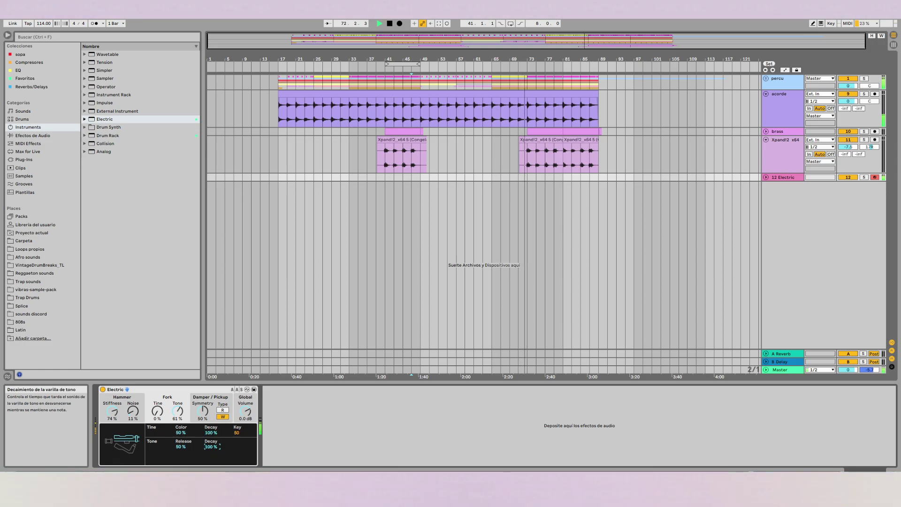
left_click_drag(210, 432, 182, 465)
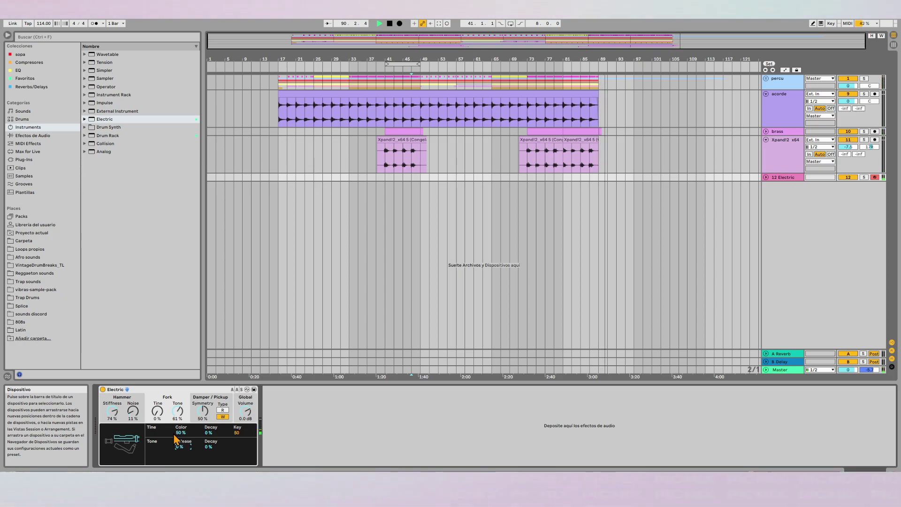
Create an empty four-bar MIDI clip on the Electric track starting at bar 49.
left_click(278, 155)
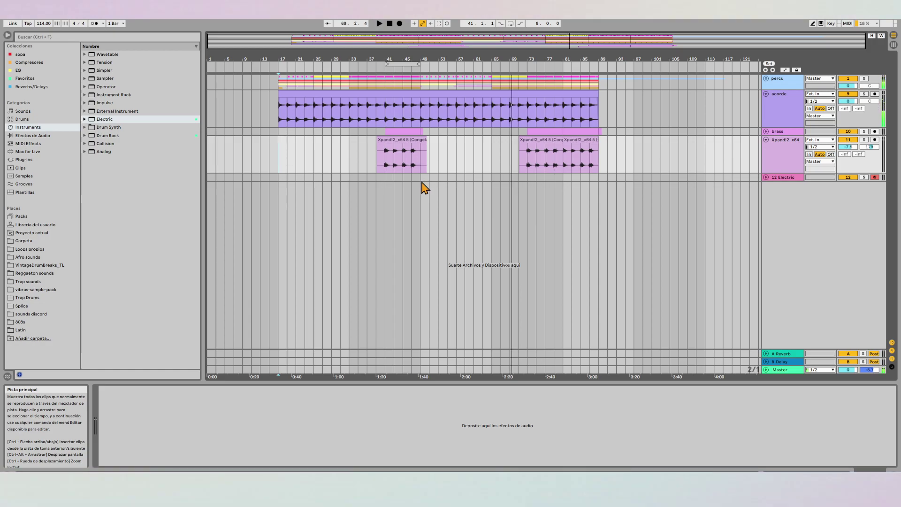
left_click_drag(423, 178, 439, 178)
key("space")
key("ctrl+shift+m")
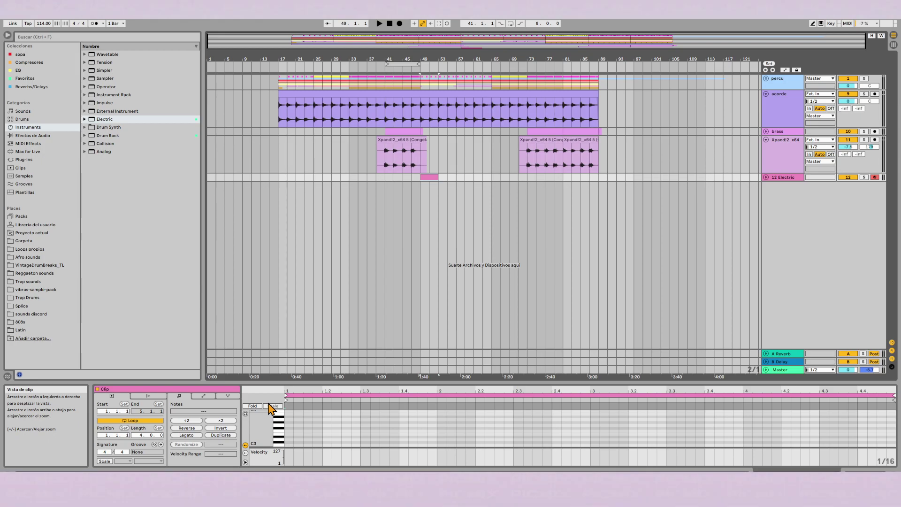
Write the start of the Electric riff in bar 1: two G#2 notes, an A#2 and a D#3, and check it with playback.
scroll(310, 442, "down", 3)
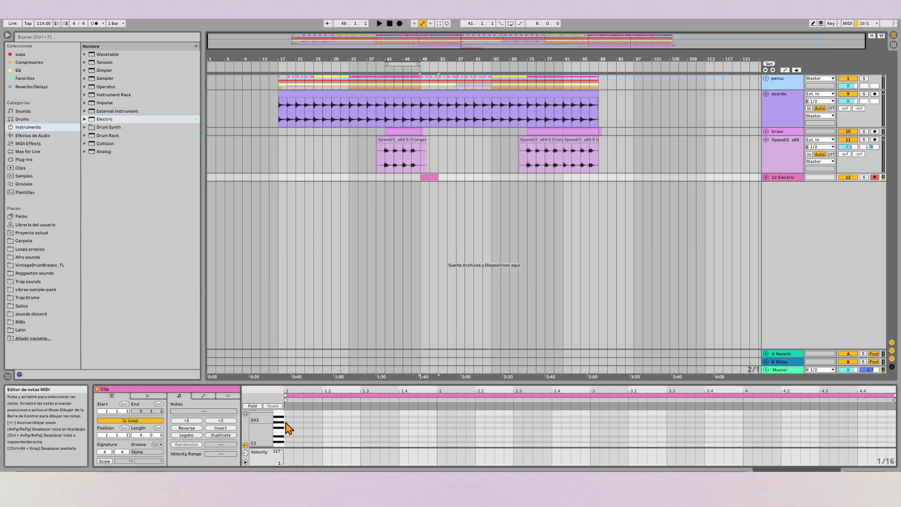
double_click(300, 422)
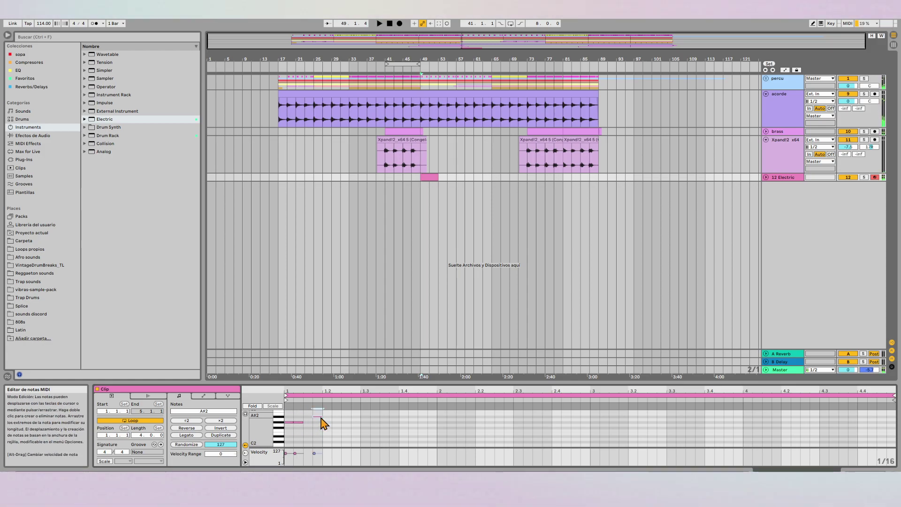
double_click(322, 417)
scroll(329, 420, "up", 2)
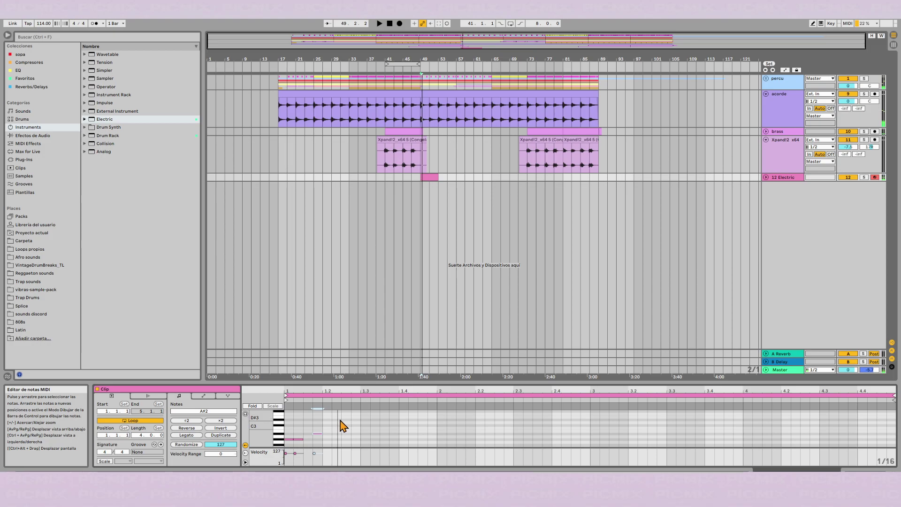
double_click(345, 419)
key("space")
key("space")
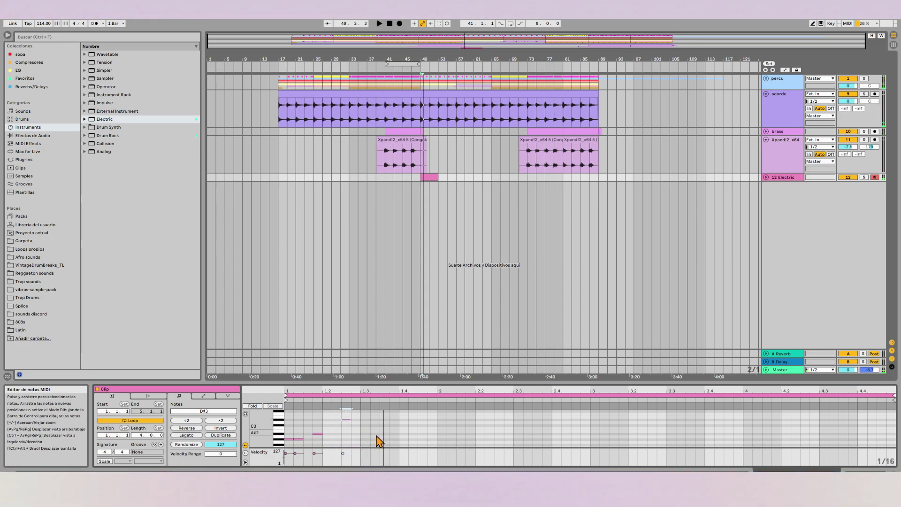
Finish the one-bar riff with another A#2 and two D#3 notes, and play it from bar 49.
double_click(384, 433)
double_click(403, 419)
double_click(423, 422)
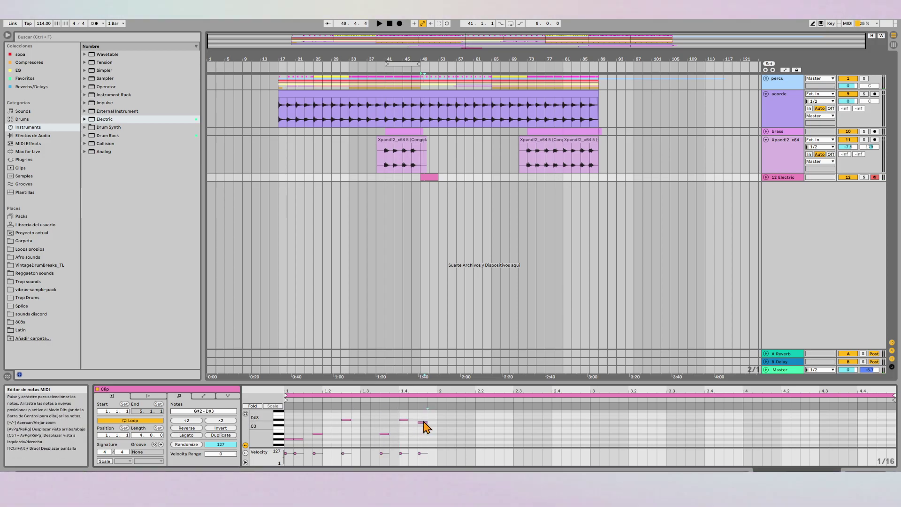
key("Up")
key("space")
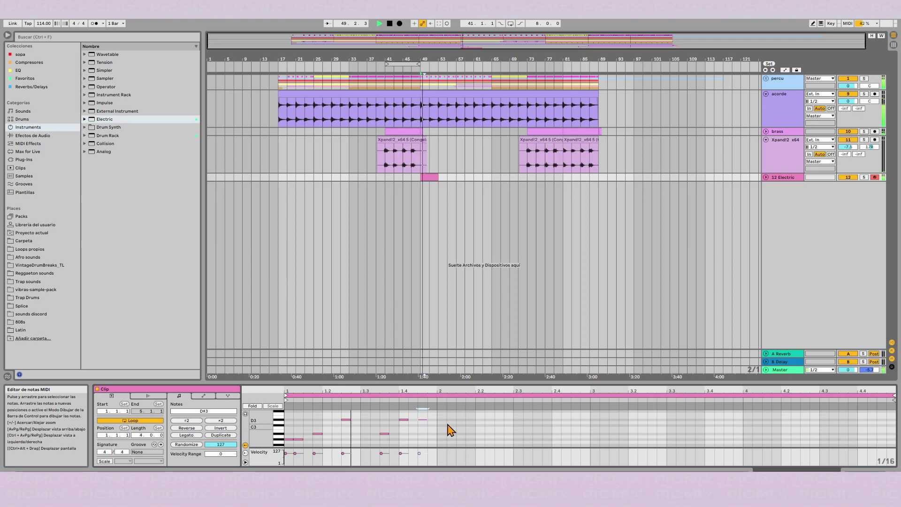
key("space")
key("space")
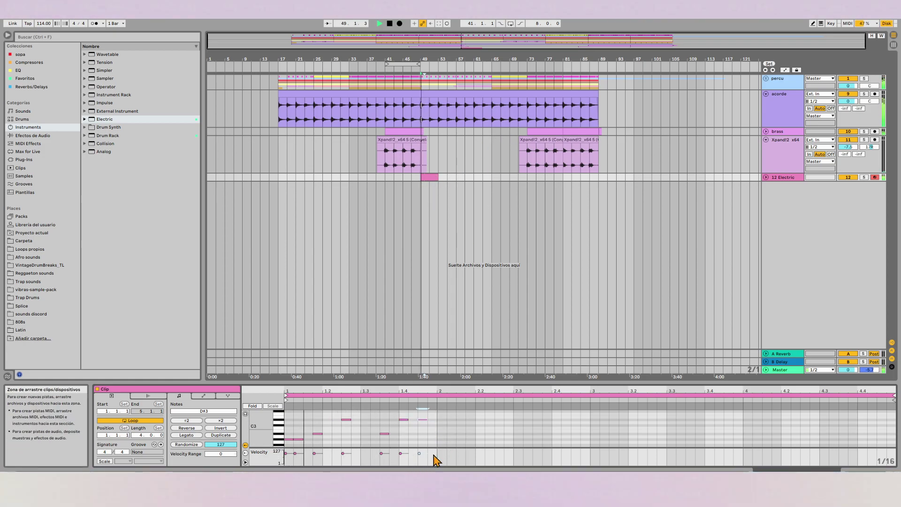
Duplicate the one-bar riff three times to fill the four-bar clip.
key("ctrl+a")
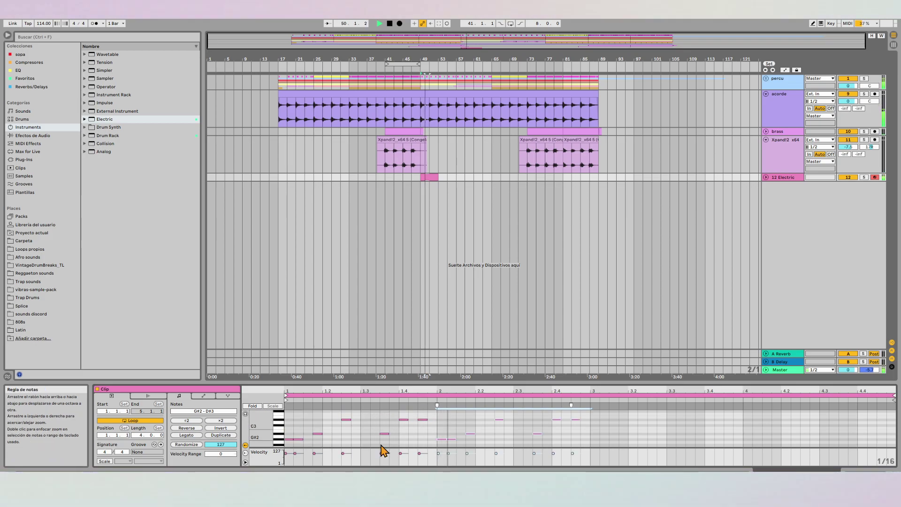
key("ctrl+d")
key("ctrl+d")
key("ctrl+d")
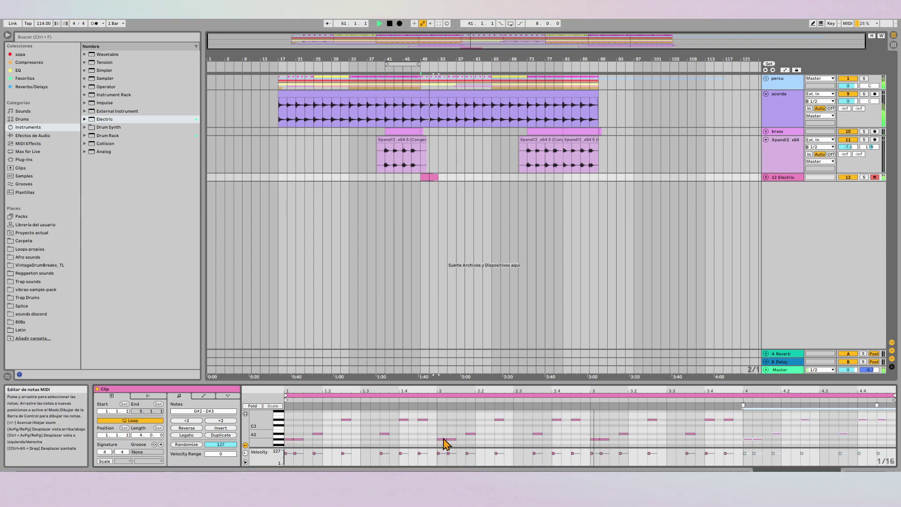
Shorten all notes in the Electric clip and lower their velocity to 38.
key("ctrl+a")
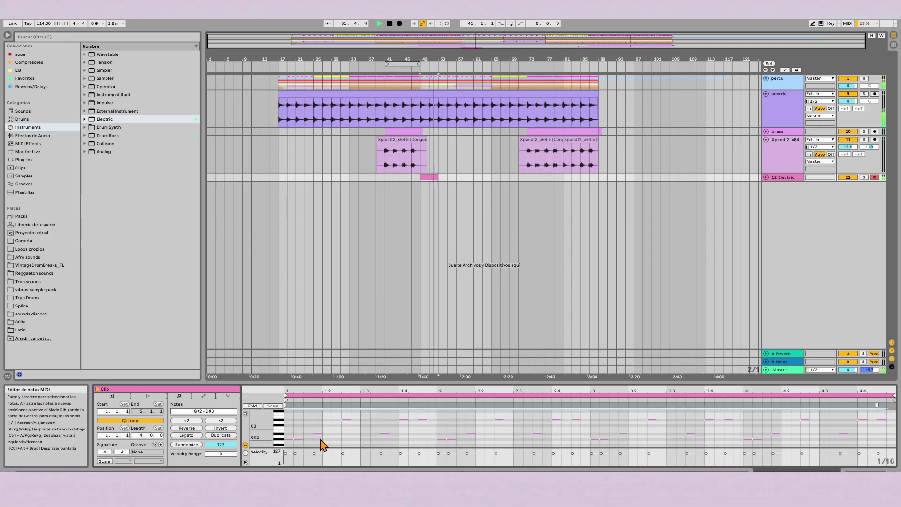
left_click_drag(318, 434, 316, 437)
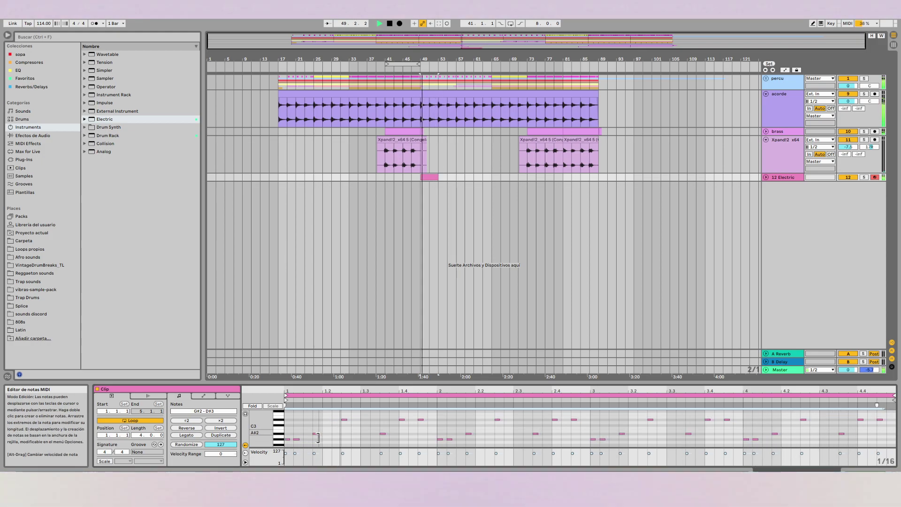
left_click_drag(285, 456, 286, 459)
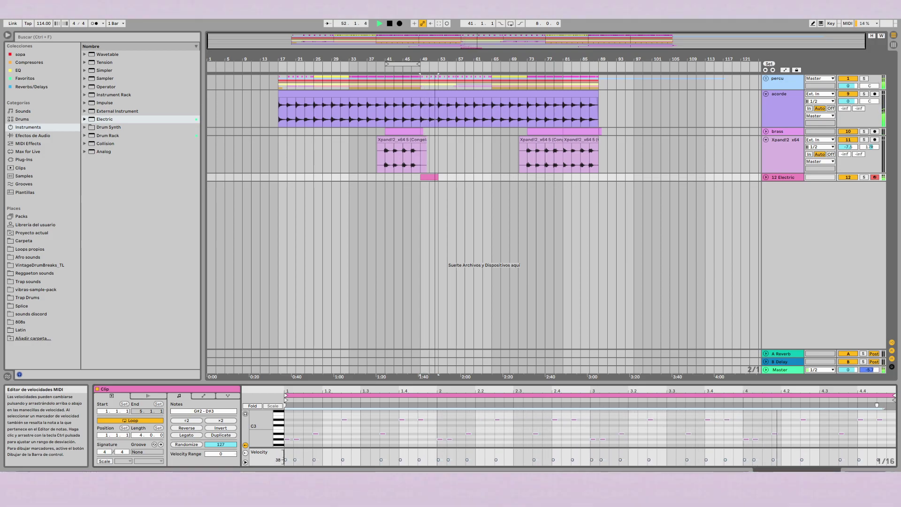
Loop the arrangement over the four-bar Electric clip starting at bar 49.
scroll(300, 443, "up", 3)
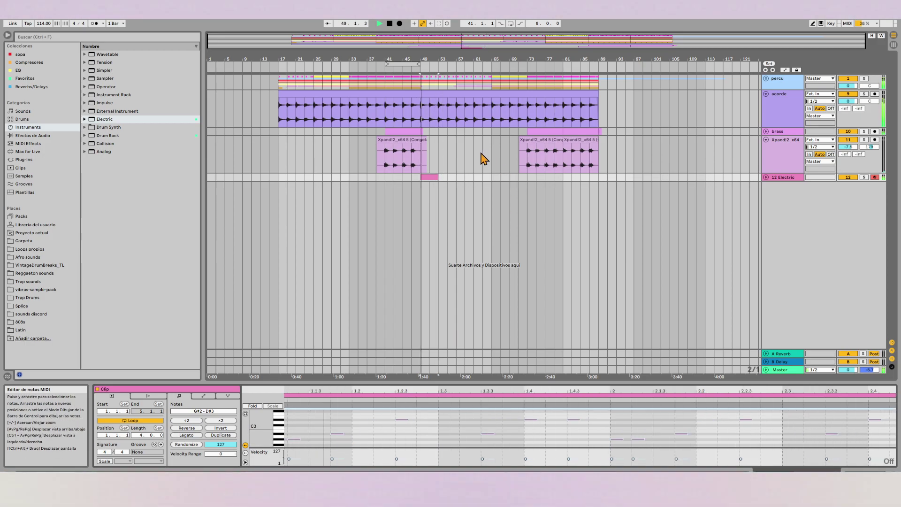
left_click(428, 176)
key("ctrl+l")
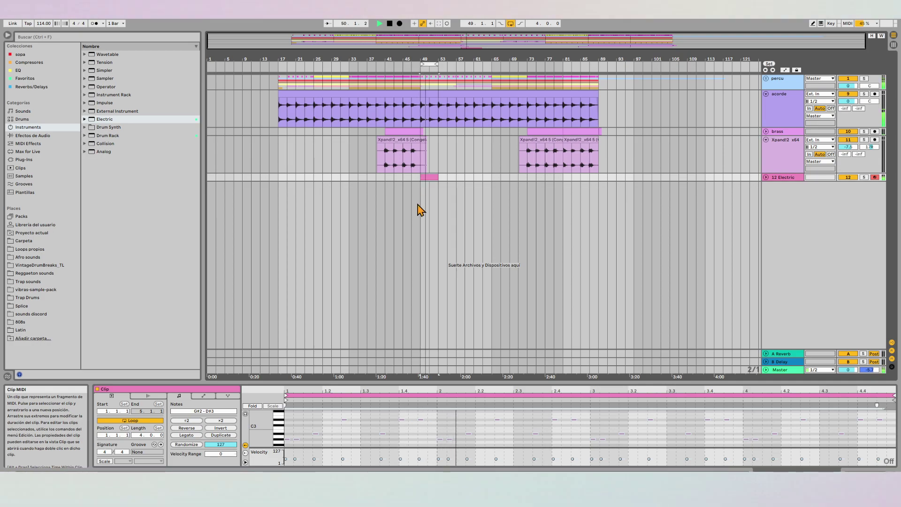
Lengthen all of the clip's notes slightly with the grid off.
scroll(404, 443, "up", 5)
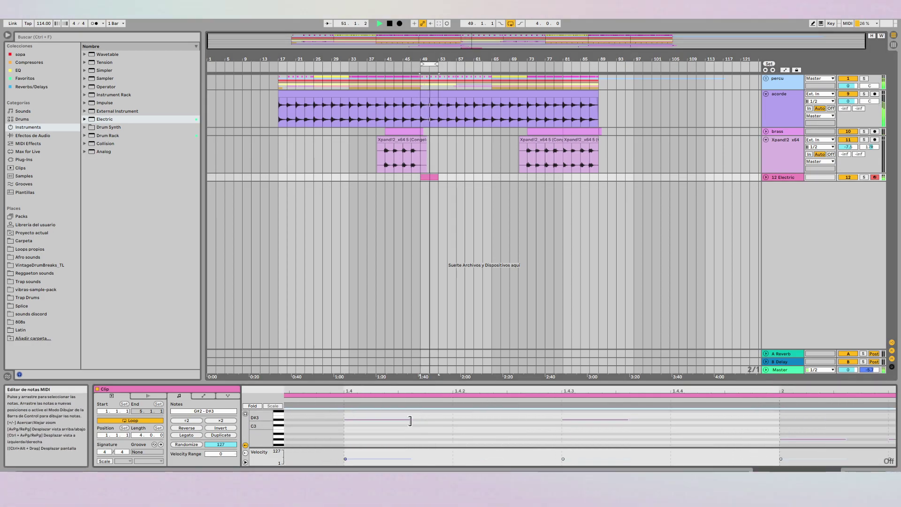
left_click_drag(411, 419, 421, 423)
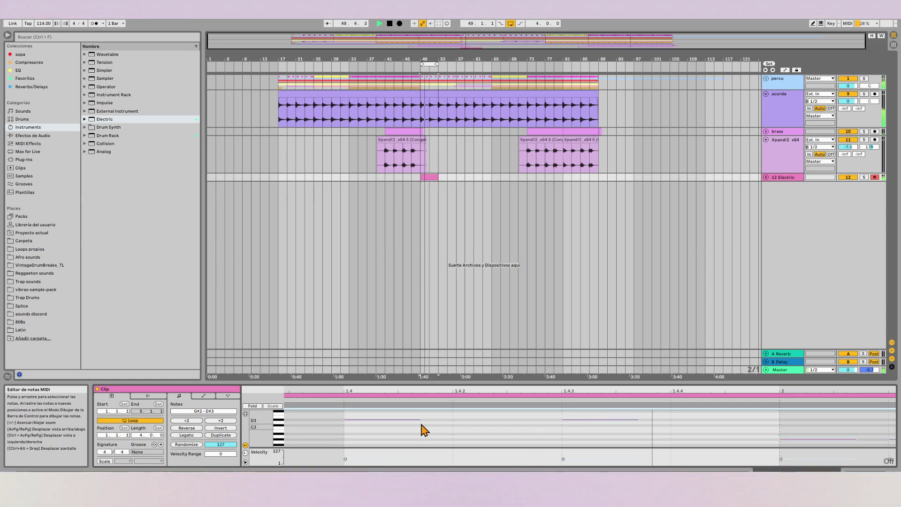
key("minus")
key("minus")
key("minus")
key("minus")
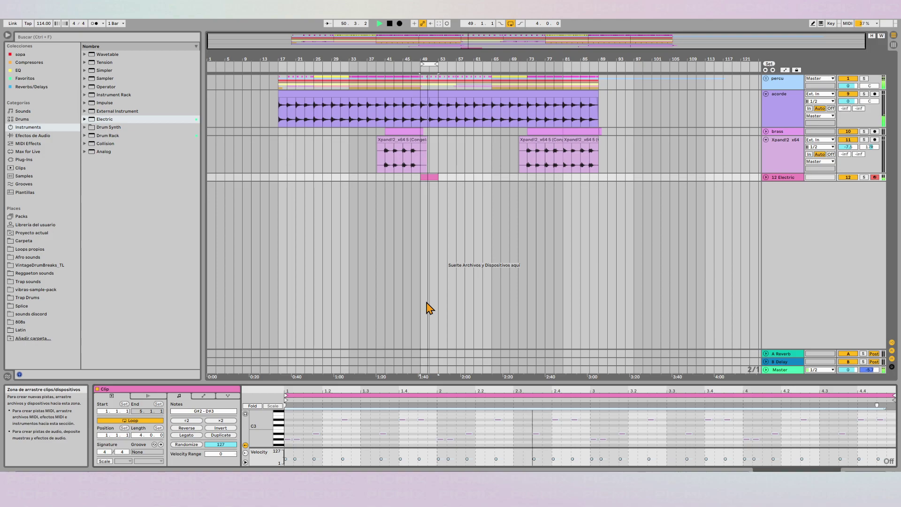
Duplicate the Electric clip three times to fill 16 bars from bar 49 and consolidate the copies into one clip.
left_click(429, 177)
key("ctrl+d")
key("ctrl+d")
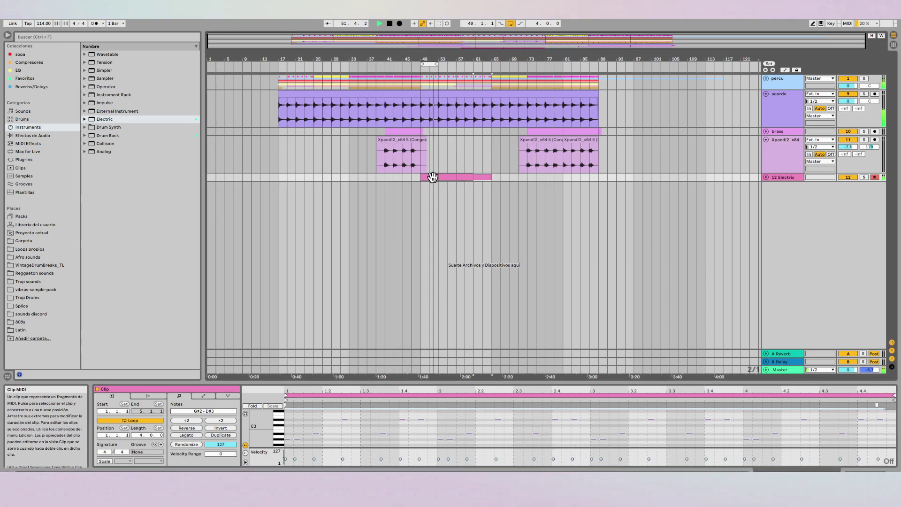
key("ctrl+d")
Copy the 16-bar Electric clip to bar 17 and deactivate the copy.
mouse_move(432, 177)
left_mouse_down()
mouse_move(345, 184)
mouse_move(282, 175)
left_mouse_up()
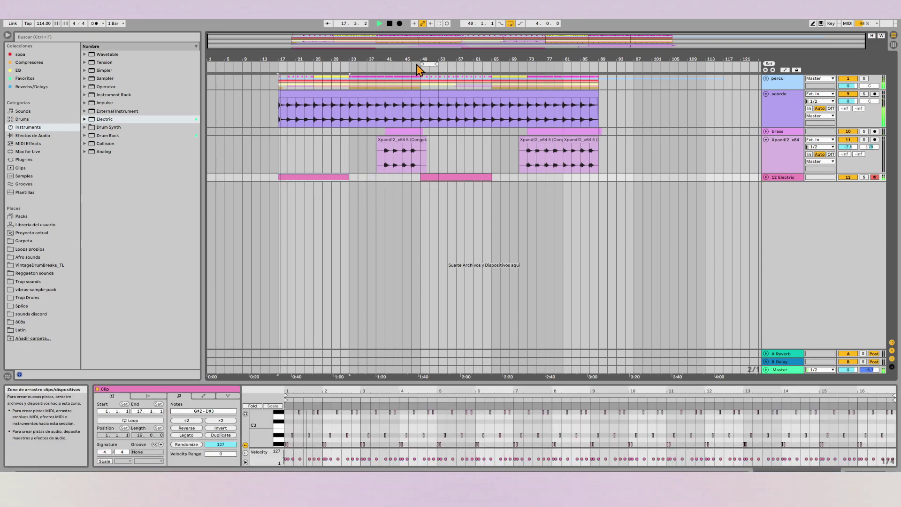
left_click(339, 175)
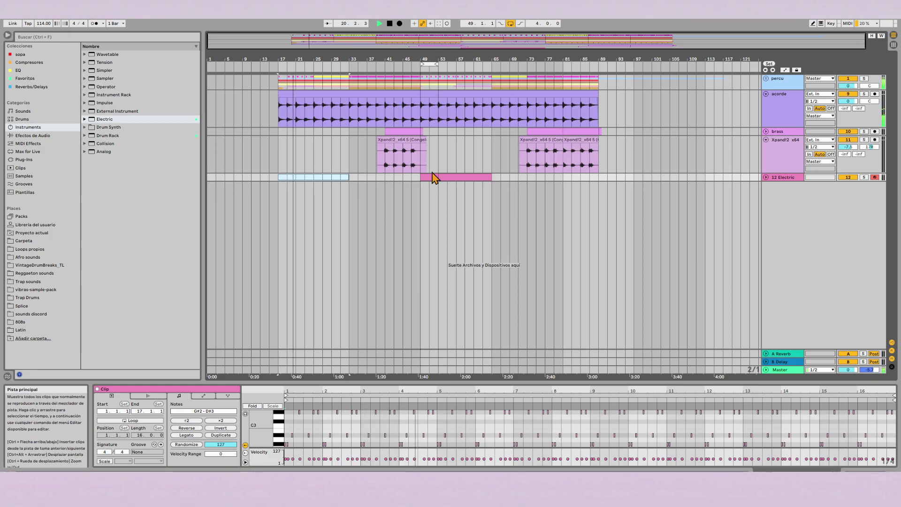
Extend the loop region to span bars 17 to 89 and play from just before the Electric part at bar 49.
left_click_drag(435, 65, 597, 65)
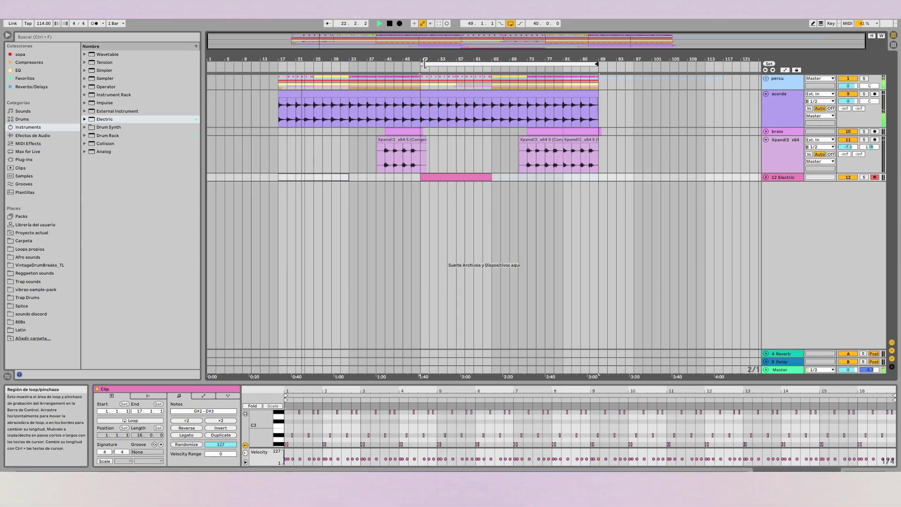
left_click_drag(421, 65, 280, 64)
left_click(413, 178)
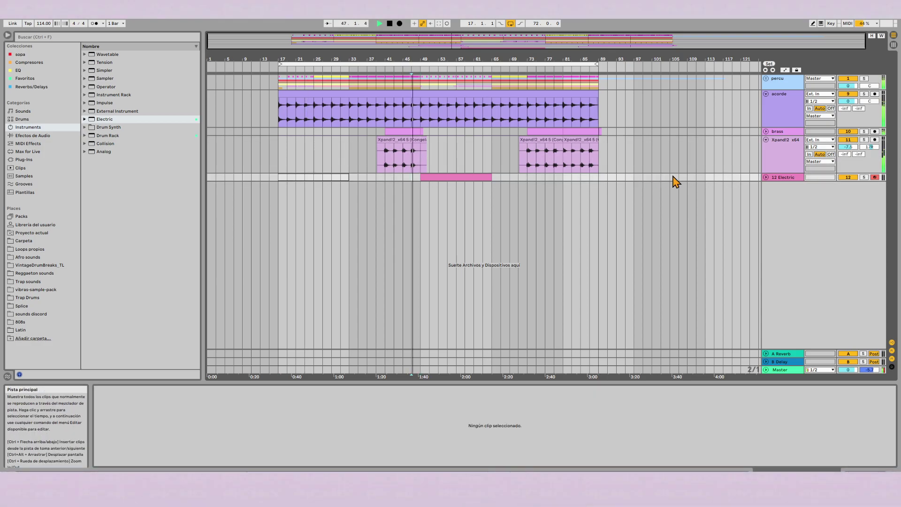
Unfold the Electric track and add a Glue Compressor with a -33.0 dB threshold and 3.33 dB makeup gain.
left_click(766, 177)
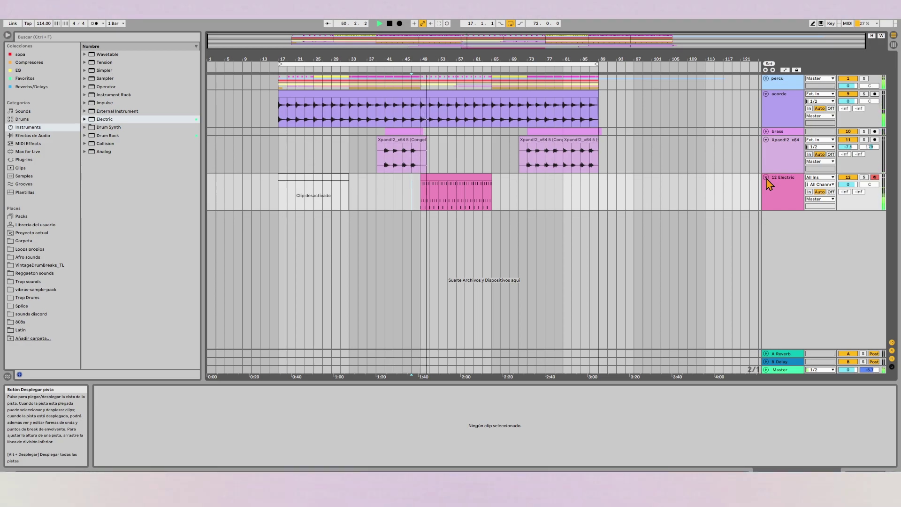
key("Tab")
key("Tab")
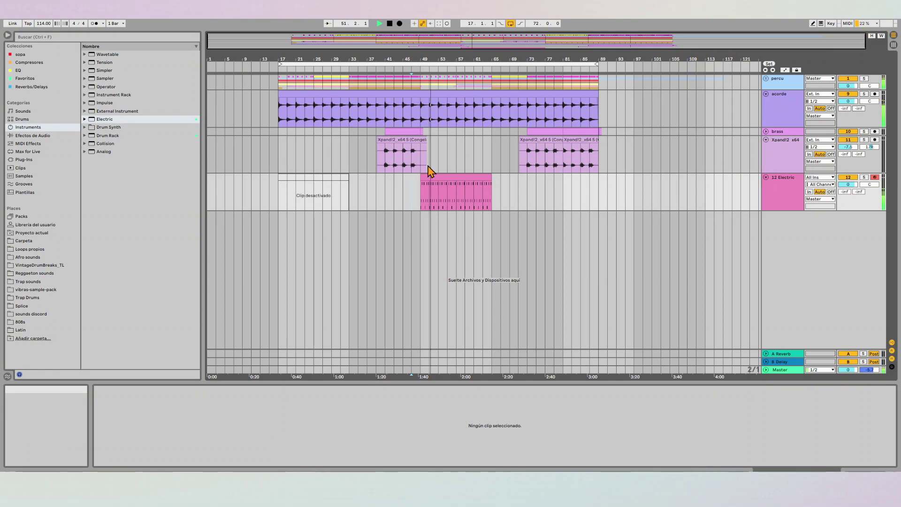
left_click(30, 135)
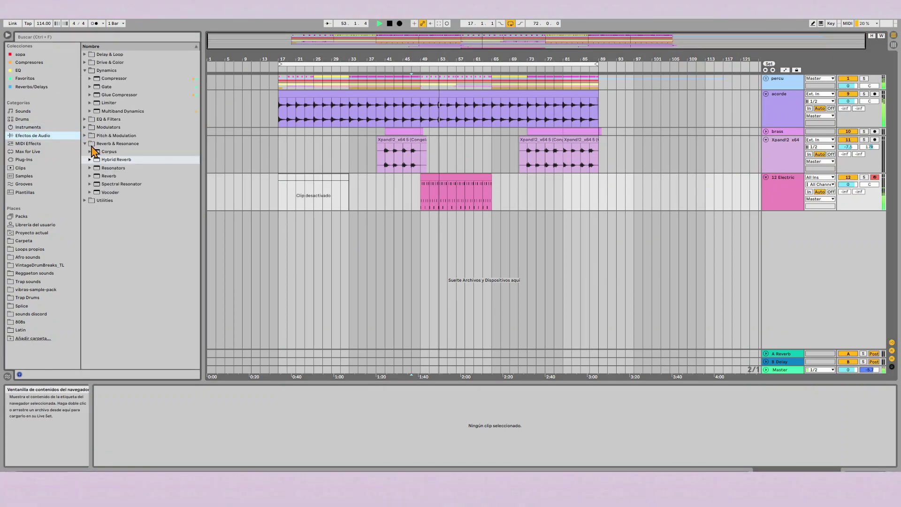
left_click_drag(100, 95, 451, 199)
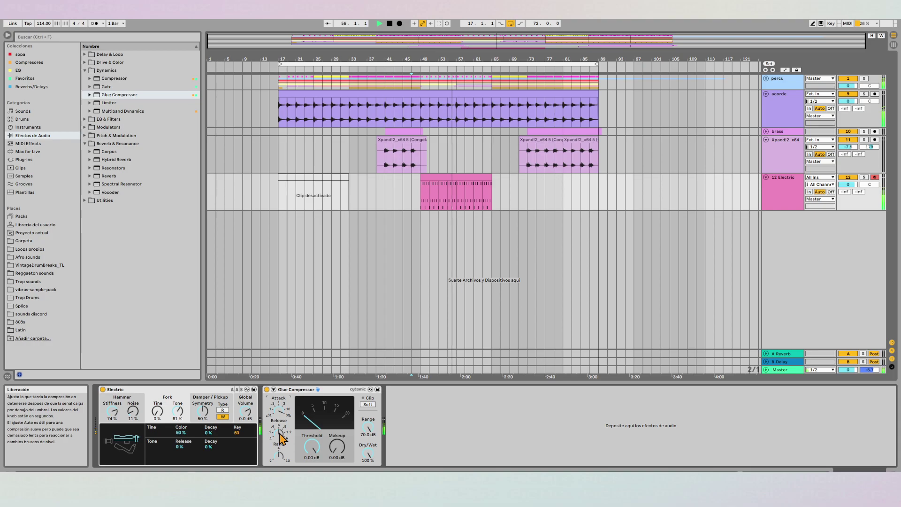
left_click_drag(311, 447, 337, 444)
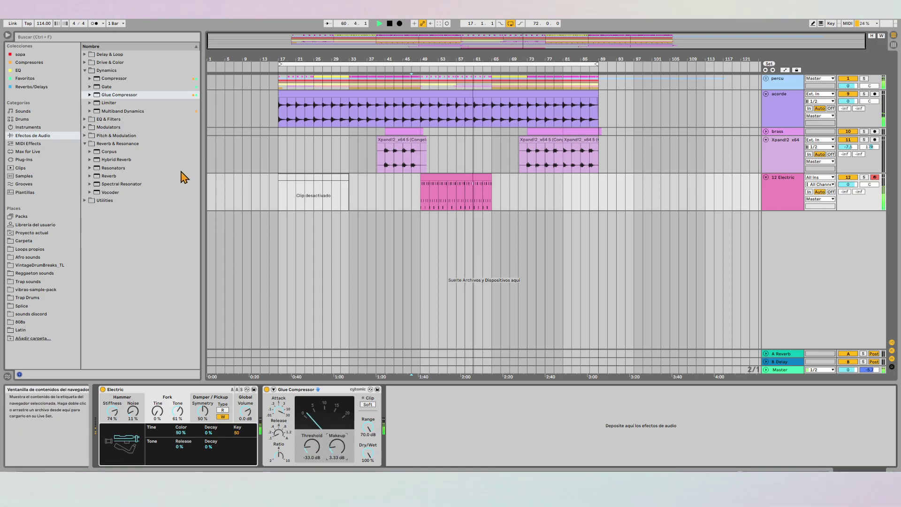
Insert EQ Eight between Electric and the Glue Compressor with band 1 as a low cut at 484 Hz, Q 0.82.
left_click(85, 119)
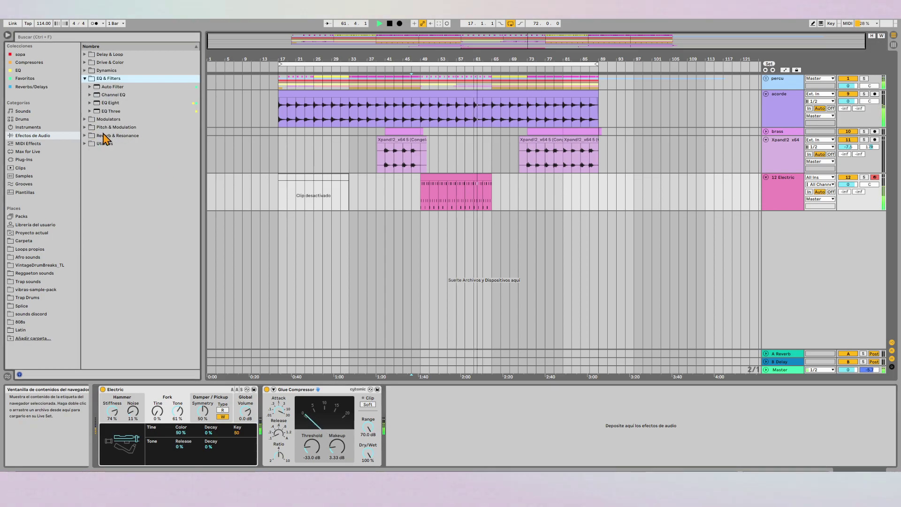
left_click_drag(111, 102, 365, 426)
left_click(294, 455)
left_click(295, 442)
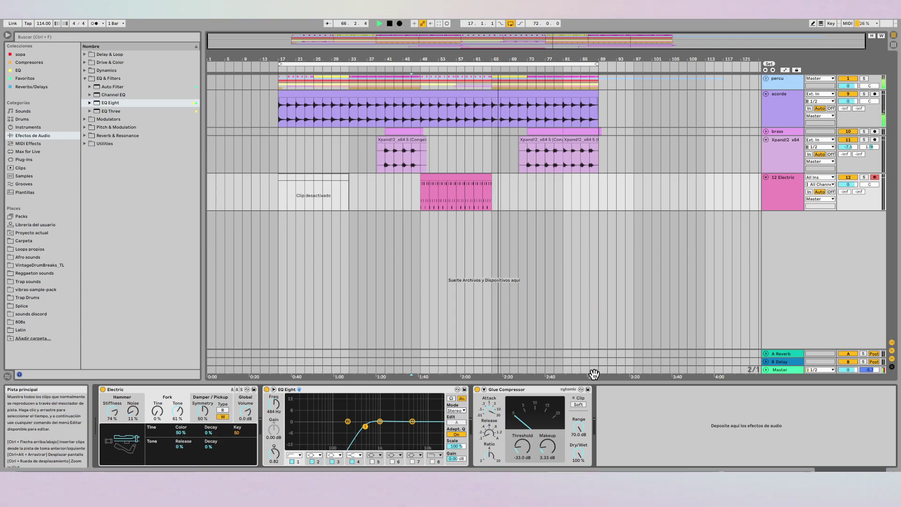
Replay the Electric part from bar 49, set the Glue Compressor's threshold to -36.5 dB and pan the track slightly left.
left_click(419, 189)
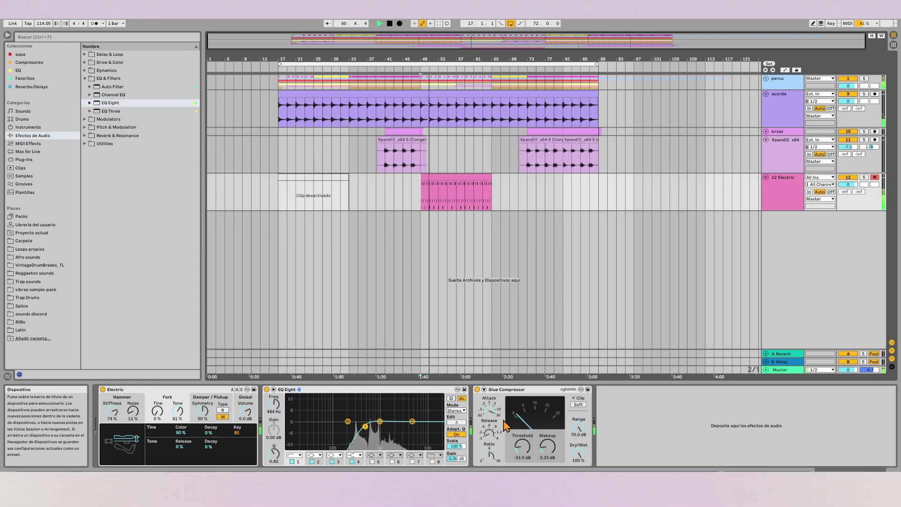
left_click_drag(522, 446, 522, 453)
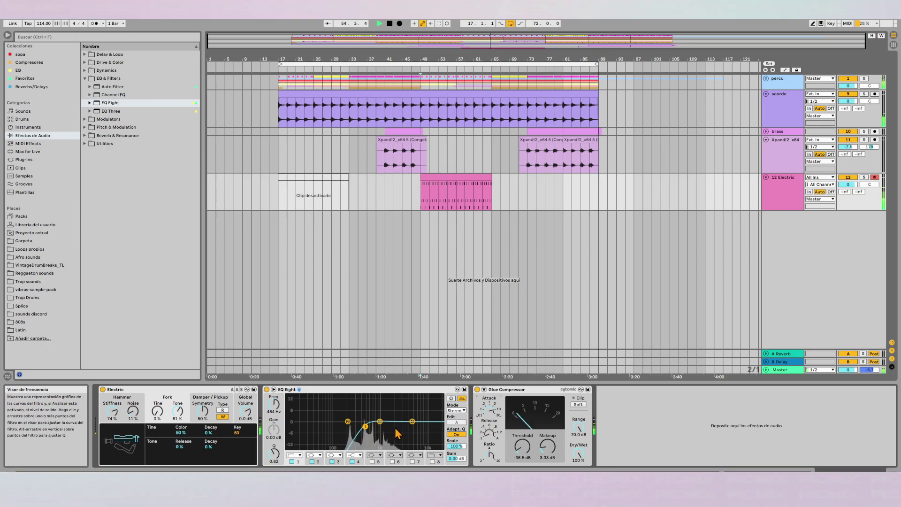
left_click_drag(869, 185, 869, 190)
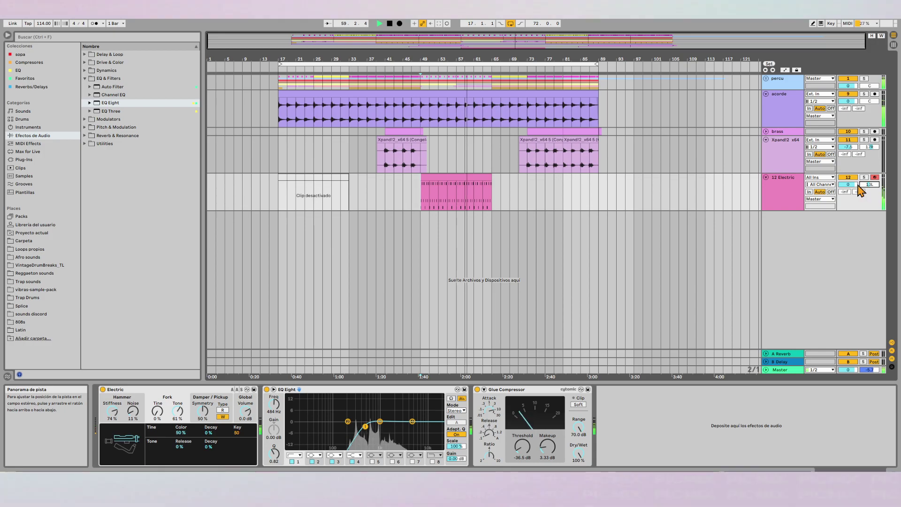
Show the mixer, group the Electric track's EQ Eight into an Audio Effect Rack and add a second, empty chain.
key("Tab")
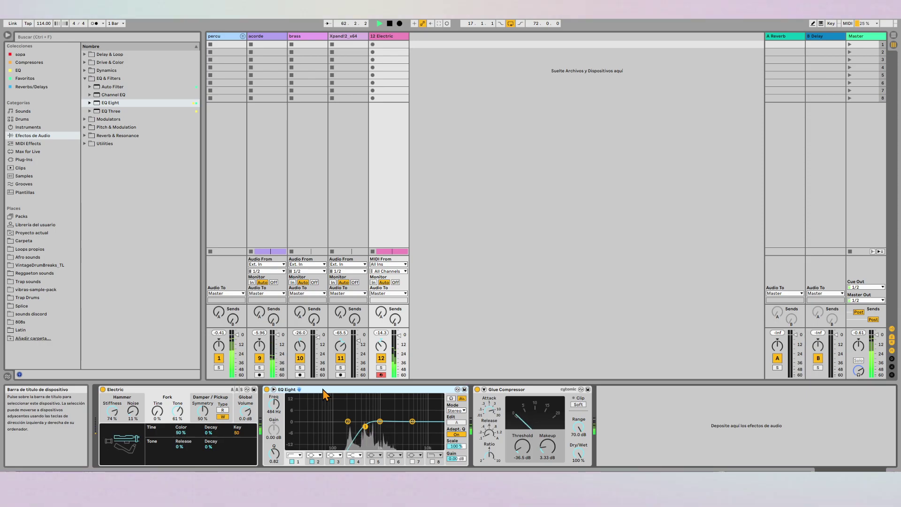
left_click(265, 422)
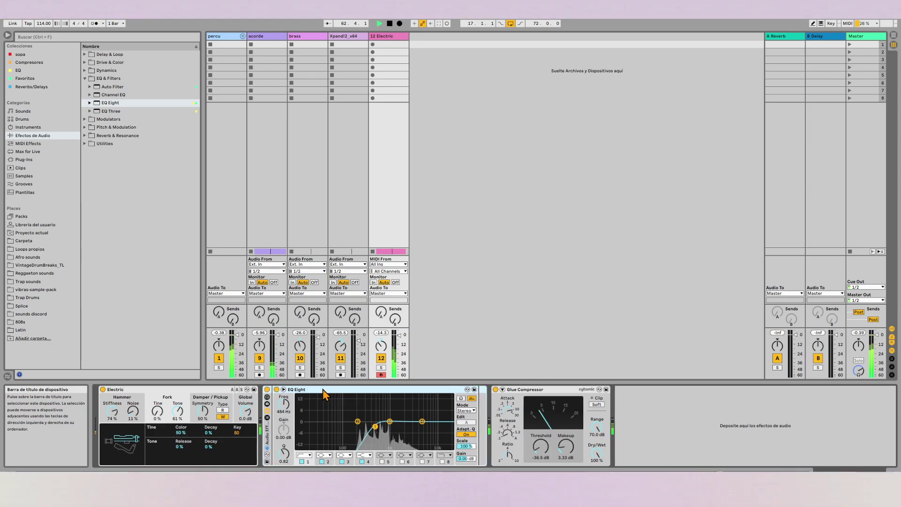
left_click(268, 417)
key("ctrl+t")
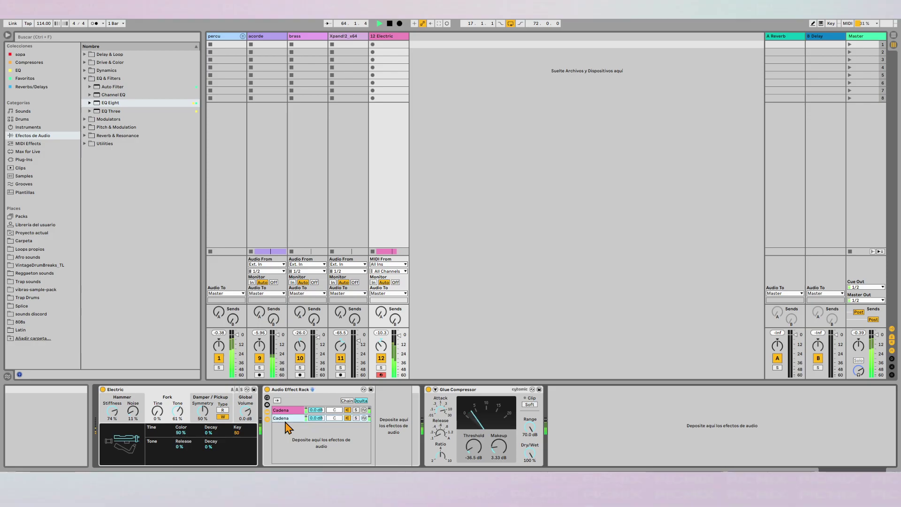
Add a Reverb to the rack's empty second chain with Dry/Wet at 40% and set that chain's volume to -6.0 dB.
left_click(123, 135)
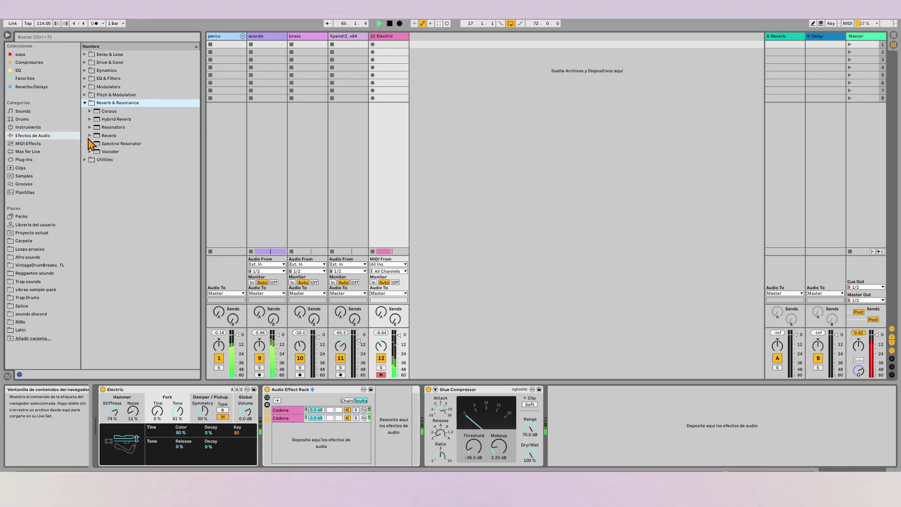
left_click_drag(109, 135, 294, 418)
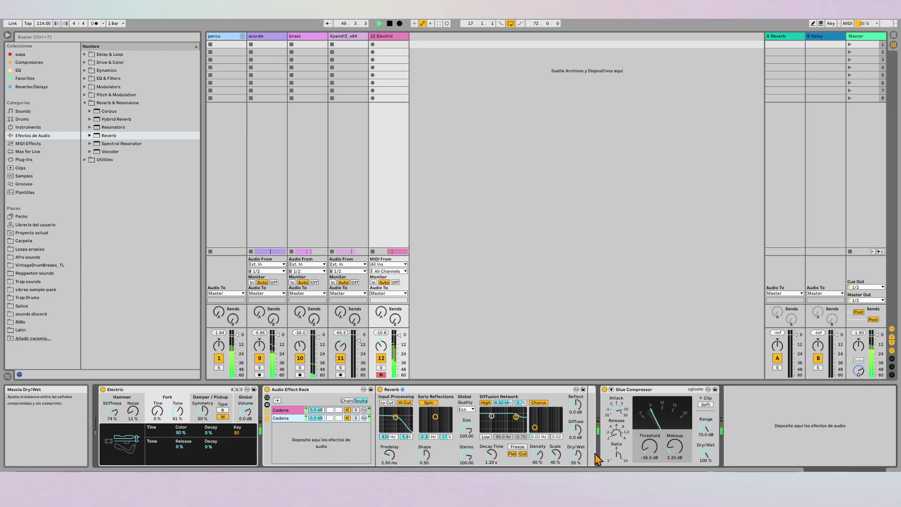
left_click_drag(576, 455, 575, 439)
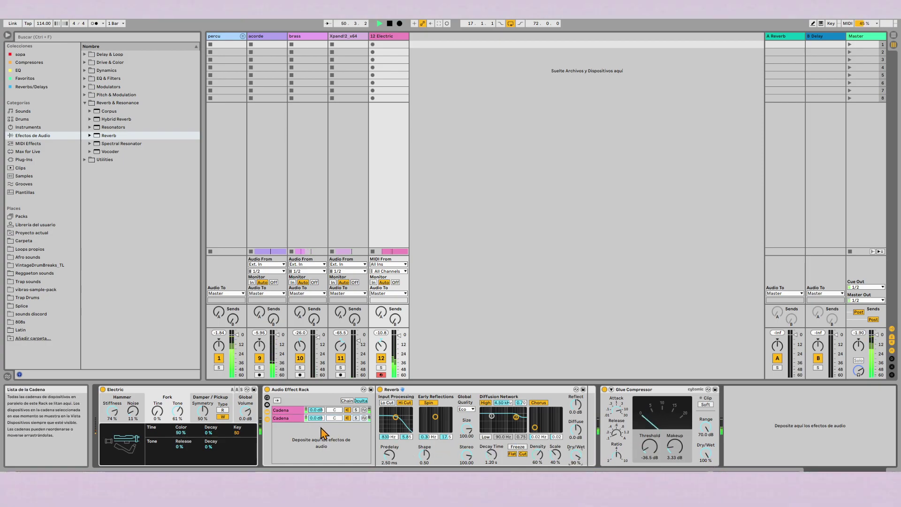
left_click_drag(575, 454, 575, 475)
left_click_drag(315, 418, 315, 430)
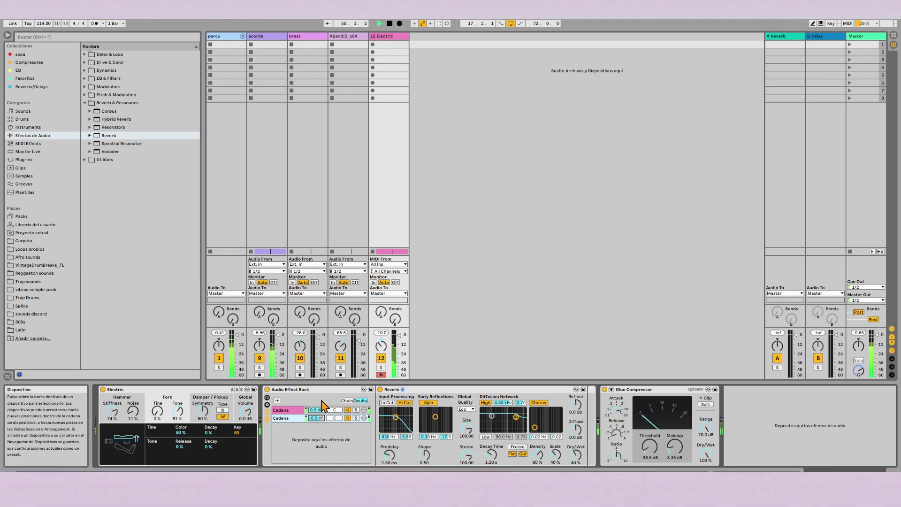
Return to the arrangement, loop the 16-bar Electric clip from bar 49 and solo the Electric track.
key("Tab")
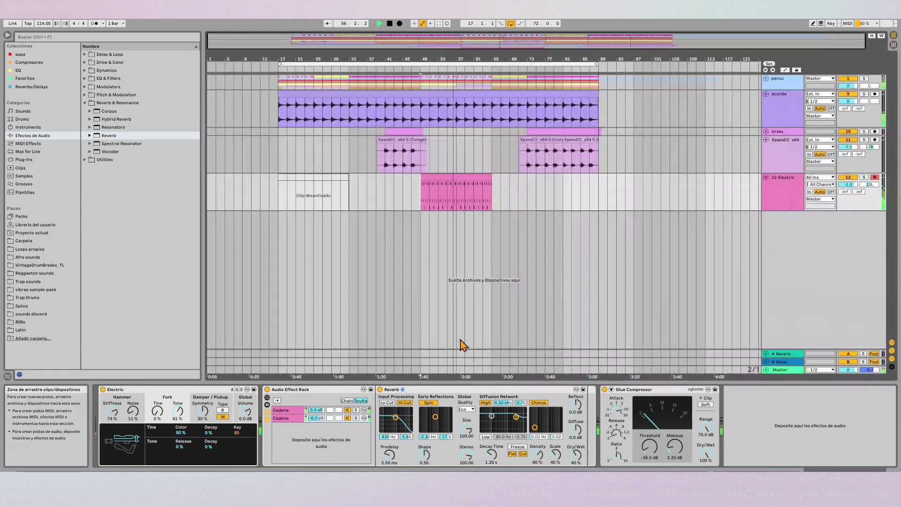
left_click(460, 179)
key("ctrl+l")
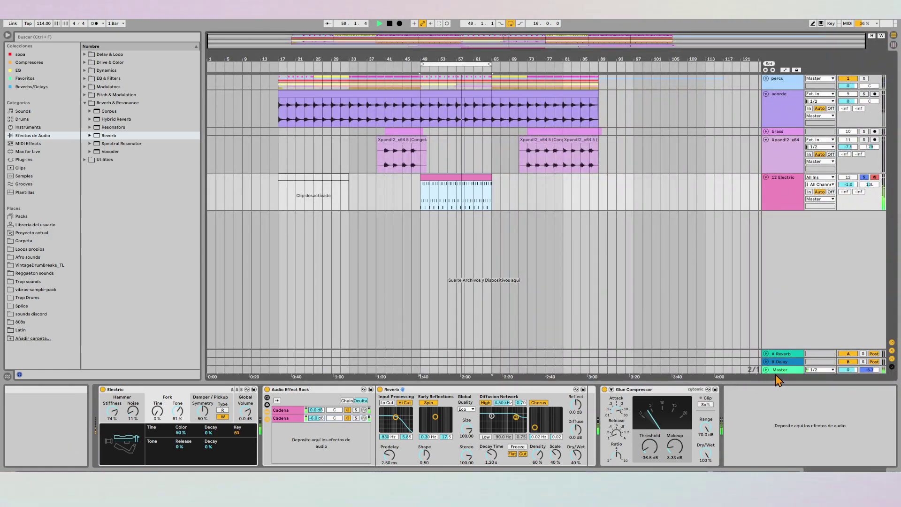
Open MStereoScope on the Master track, monitor only the Side signal and move its window lower.
left_click(647, 371)
left_click(117, 389)
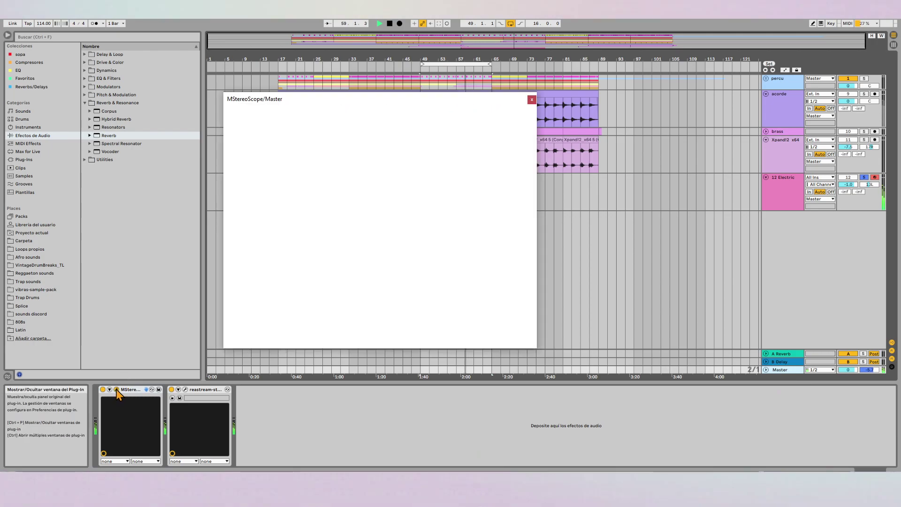
left_click(336, 132)
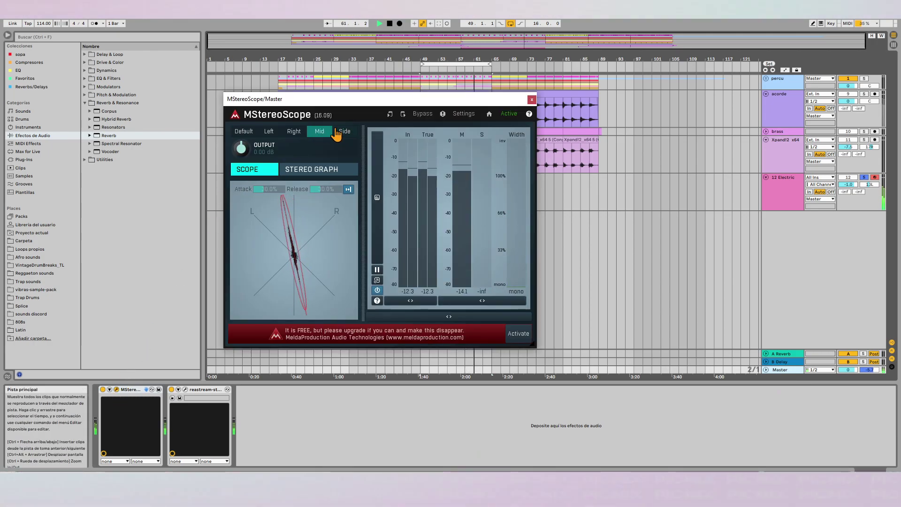
left_click_drag(353, 106, 351, 184)
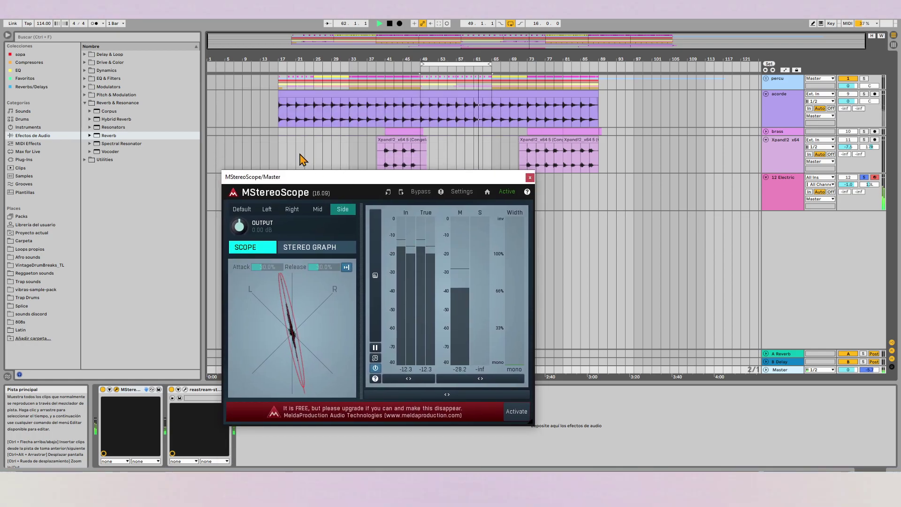
Search the favourites for "pro" and add FabFilter Pro-Q 3 to the Electric track.
left_click(57, 38)
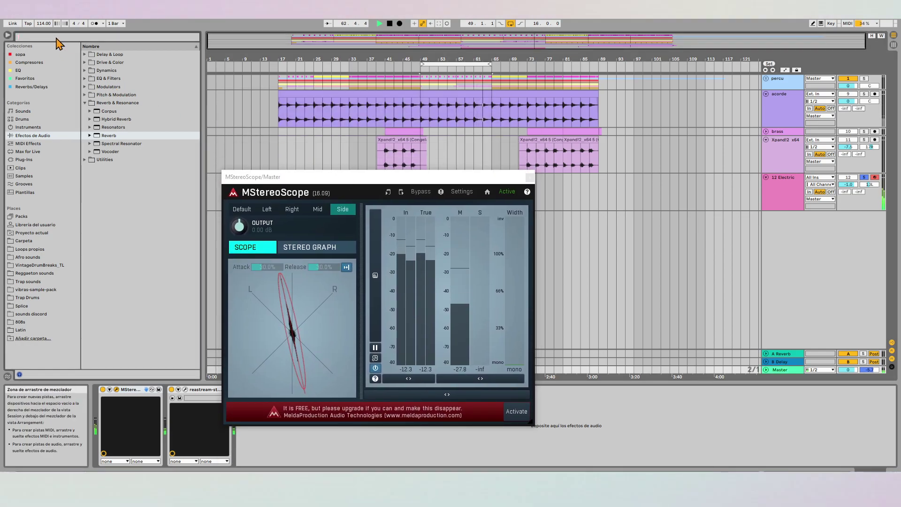
type("pro")
left_click(28, 79)
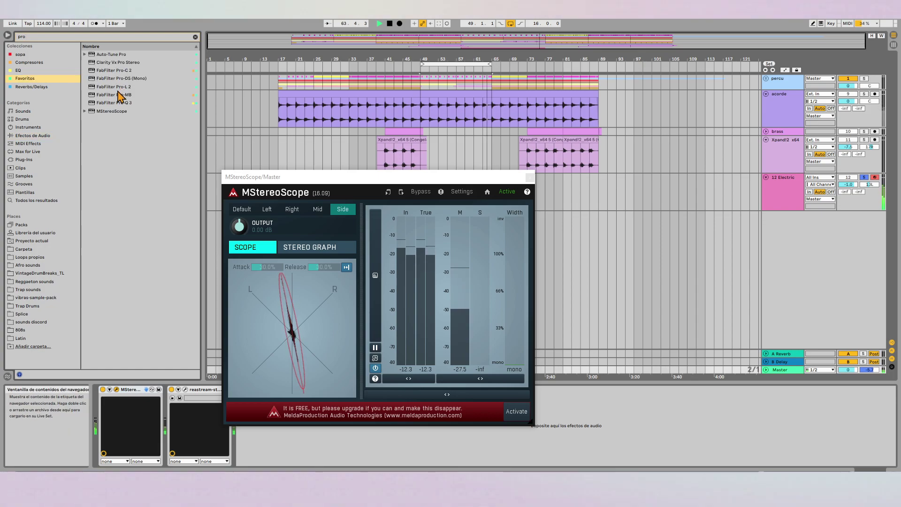
left_click_drag(117, 103, 773, 194)
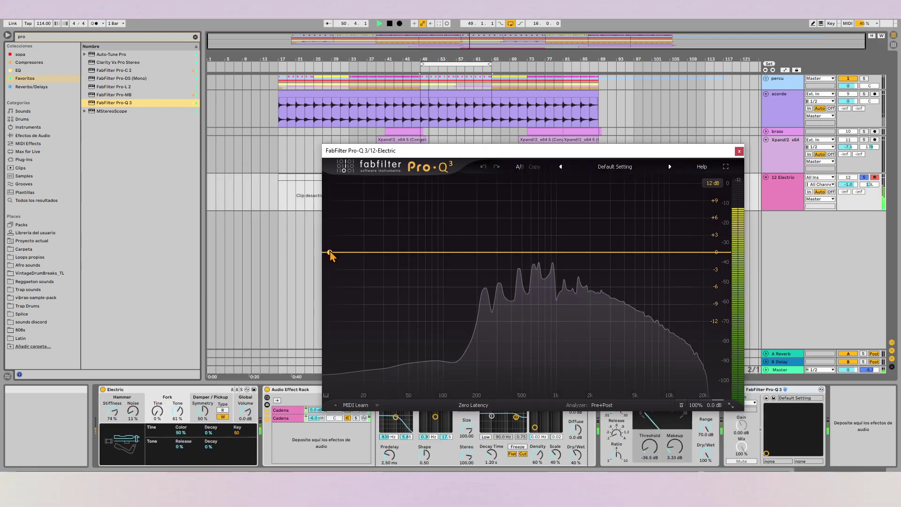
Create a low cut with Side stereo placement in the Electric track's Pro-Q 3 at about 2534 Hz, Q 0.69.
left_click(329, 252)
left_click(379, 236)
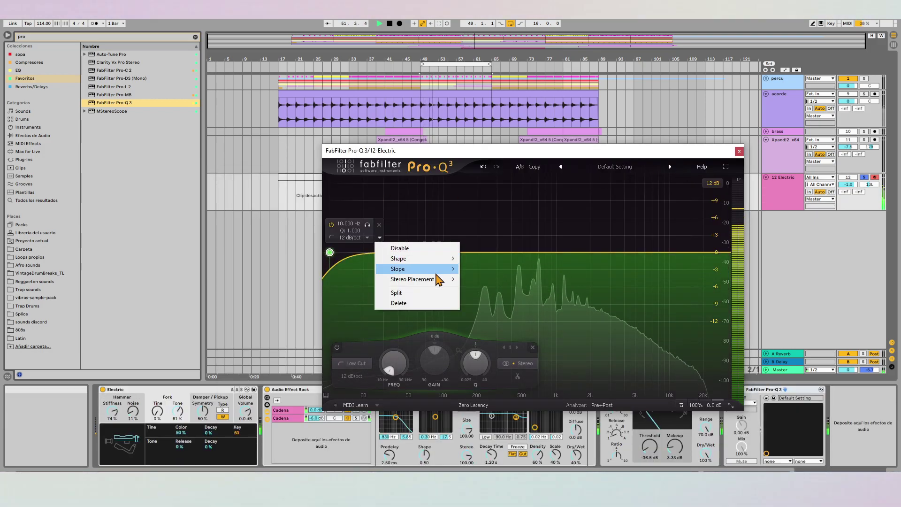
mouse_move(448, 279)
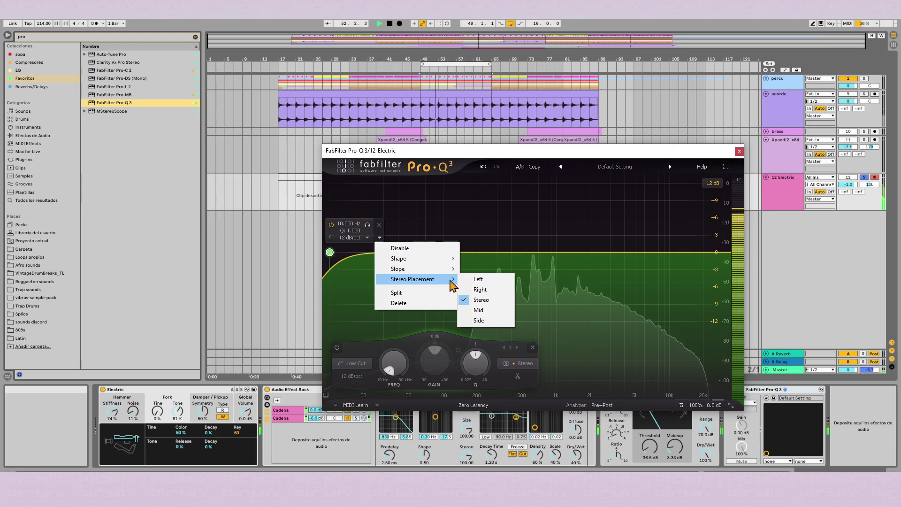
left_click(476, 320)
double_click(332, 251)
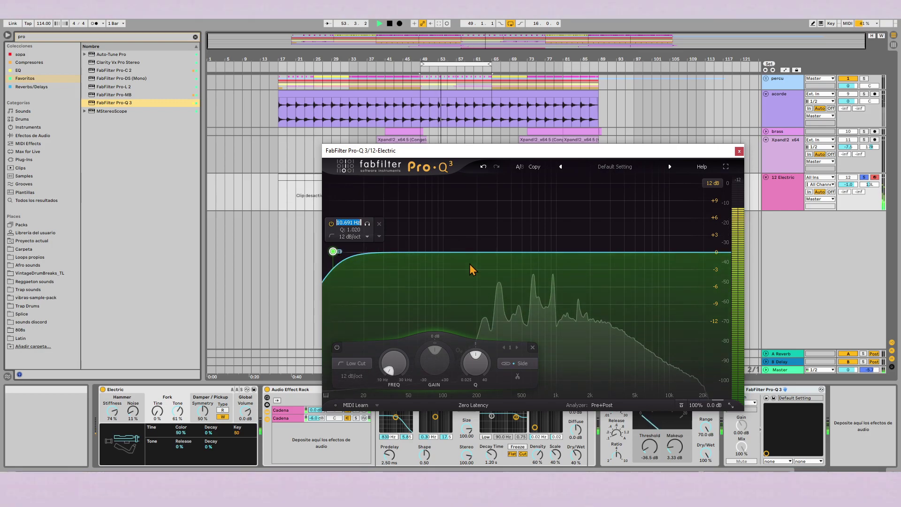
left_click_drag(333, 252, 605, 276)
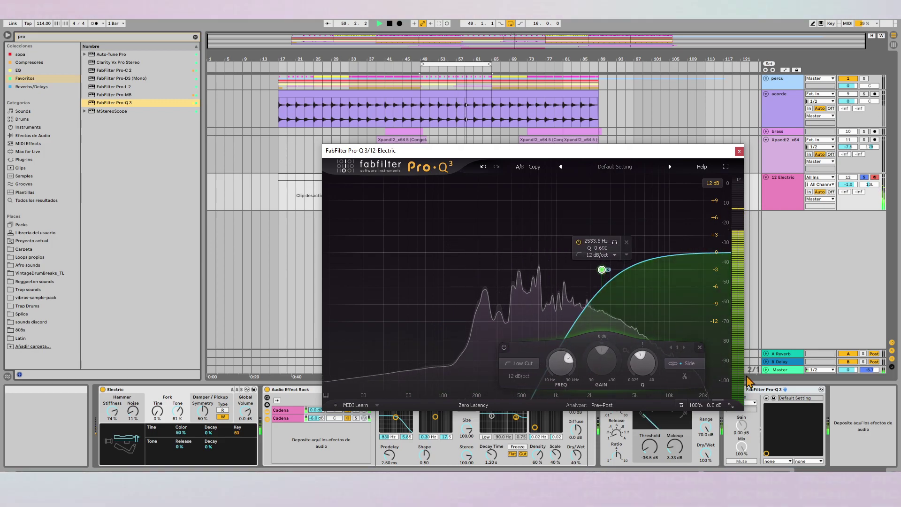
Compare Mid and Side on the Master's stereo scope and set Electric's Side low cut to about 2259 Hz, Q 1.073.
left_click(765, 372)
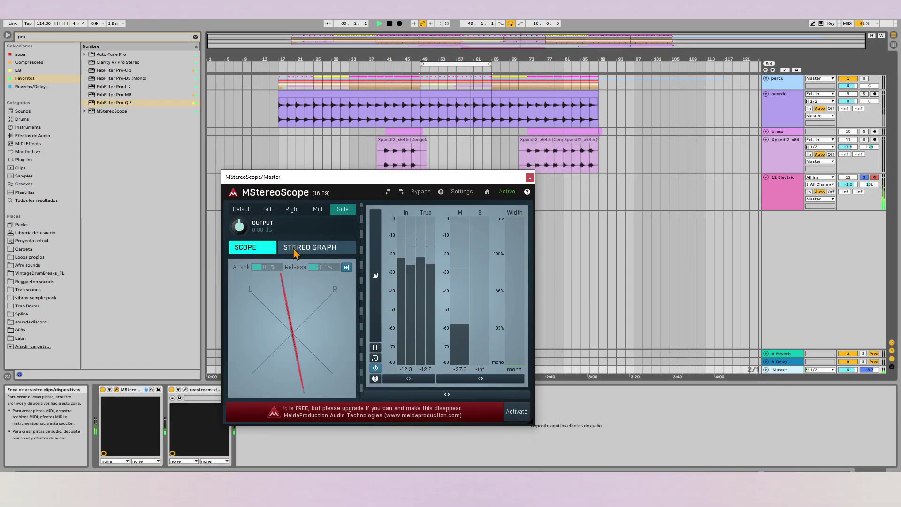
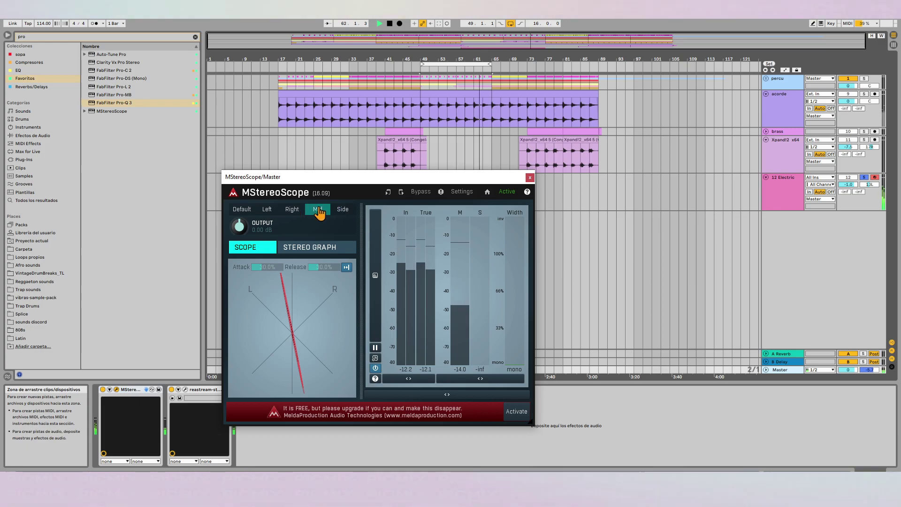
left_click(342, 209)
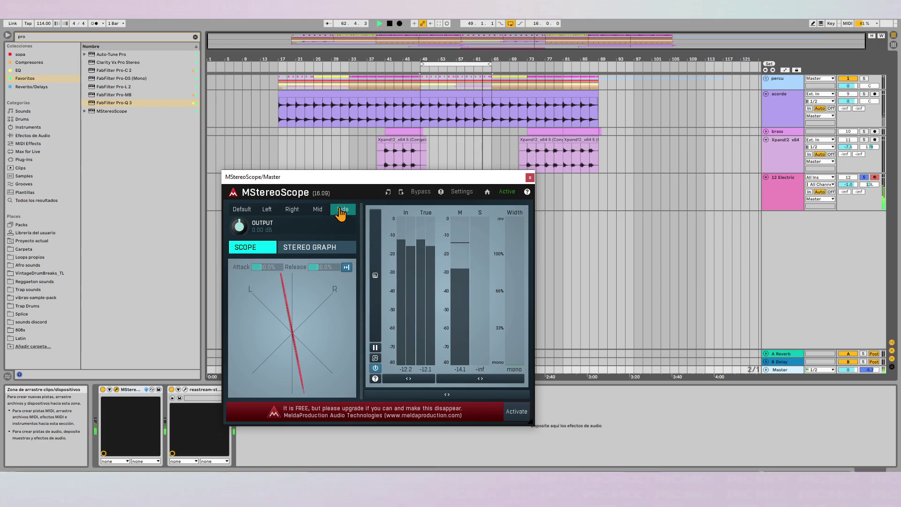
left_click(757, 207)
left_click_drag(598, 276, 596, 255)
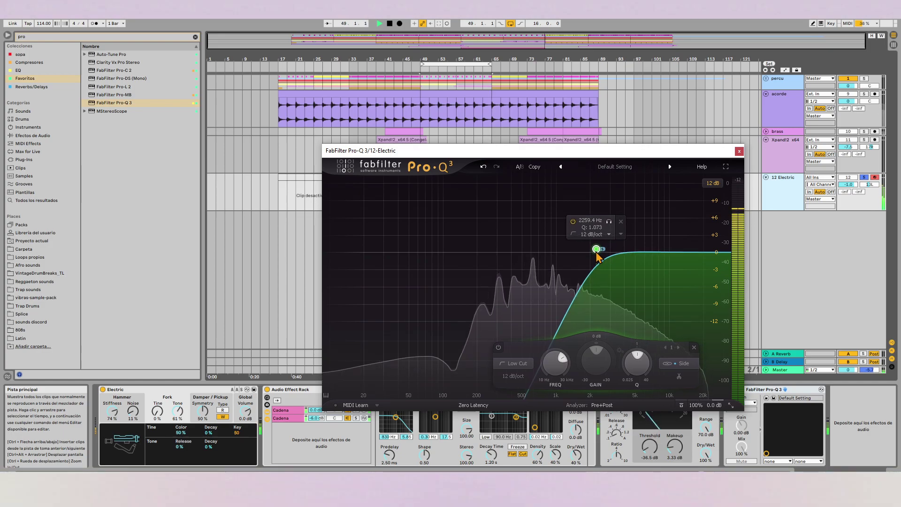
left_click(781, 287)
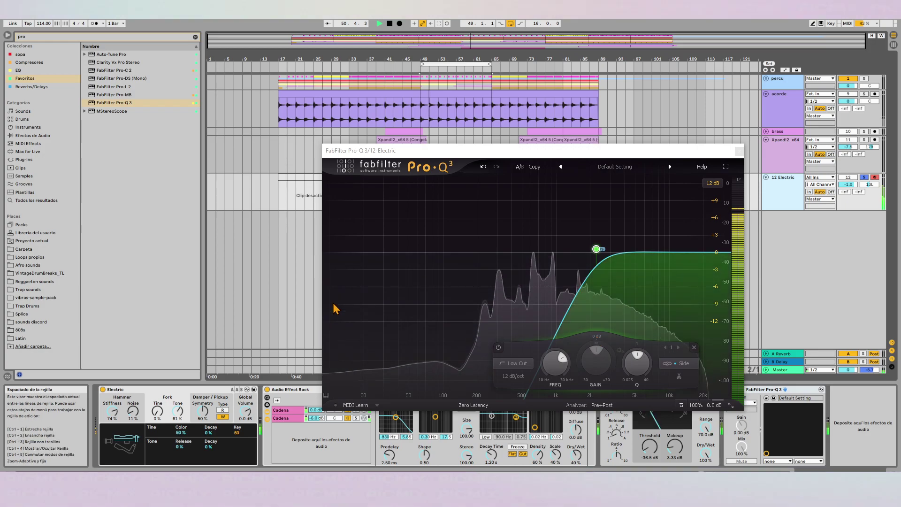
Recheck Electric's Mid signal, reset MStereoScope to Default, close it and turn off the Electric track's solo.
left_click(779, 369)
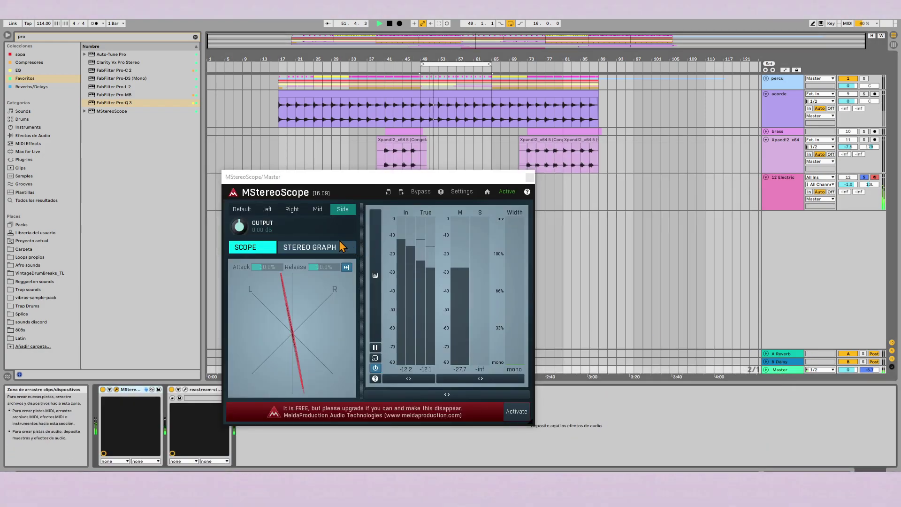
left_click(317, 208)
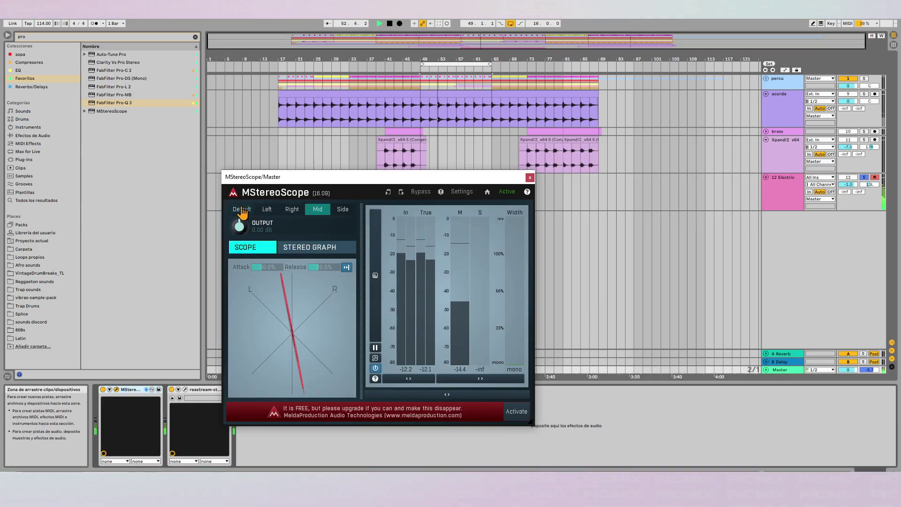
left_click(529, 177)
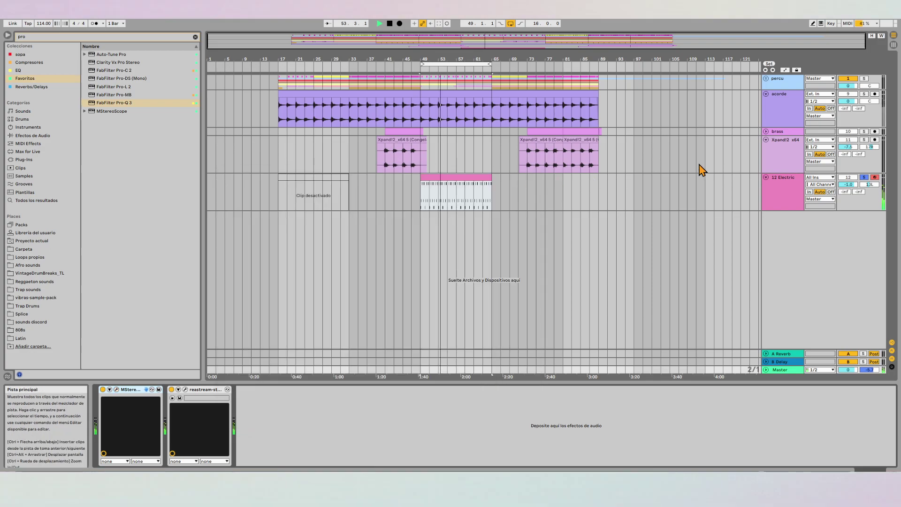
left_click(848, 178)
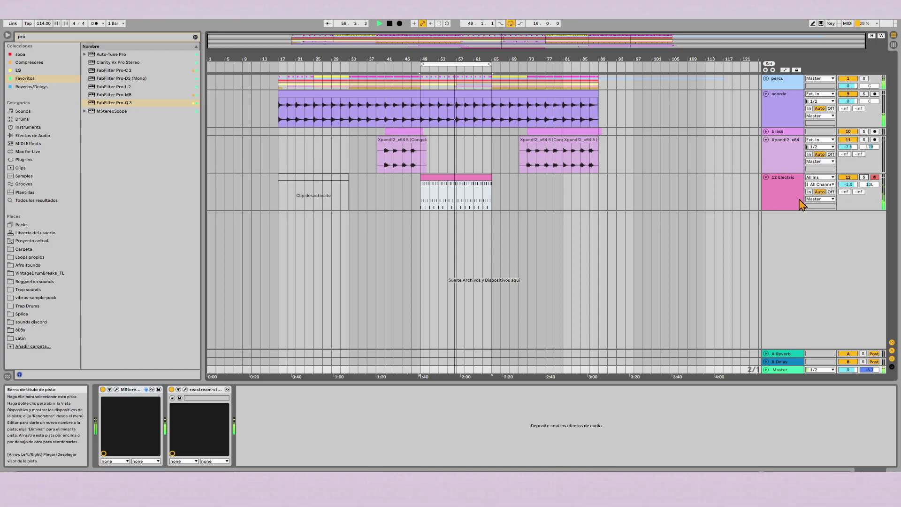
Solo the acorde track, reopen MStereoScope on the Master and monitor its Side signal.
left_click(777, 115)
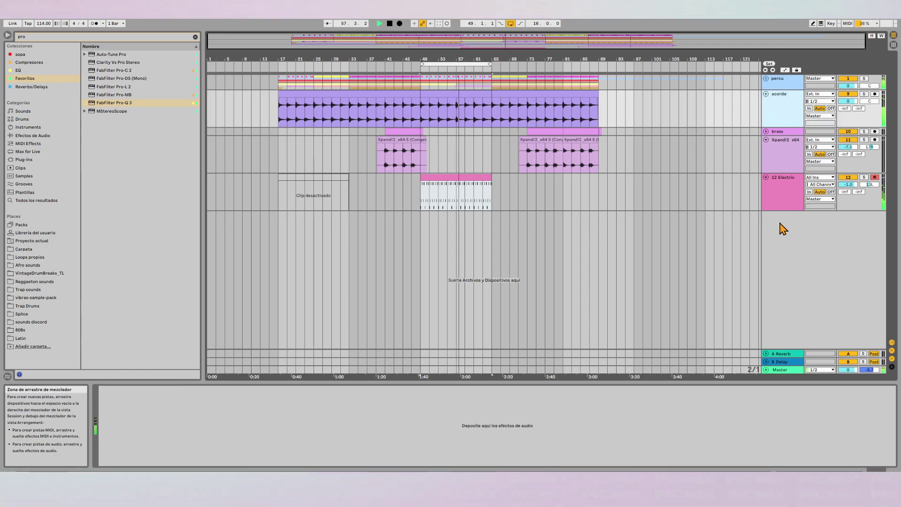
left_click(781, 371)
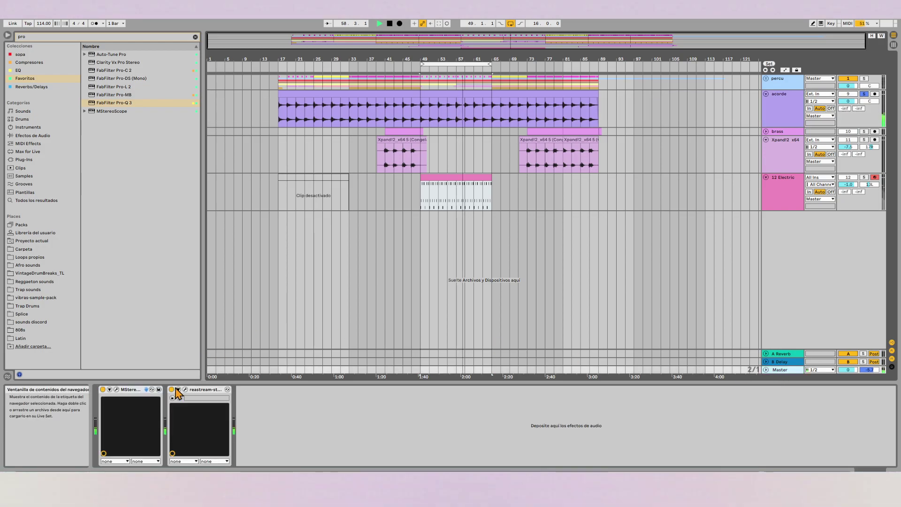
left_click(116, 389)
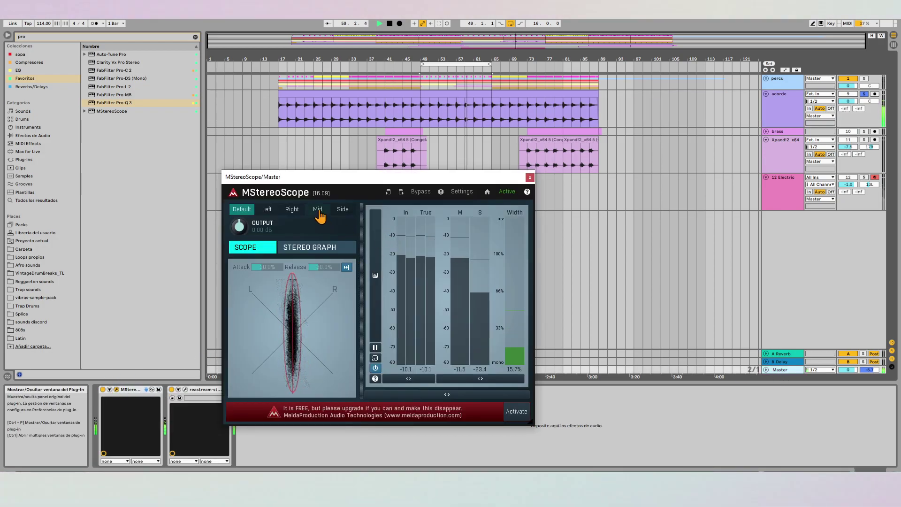
left_click(344, 210)
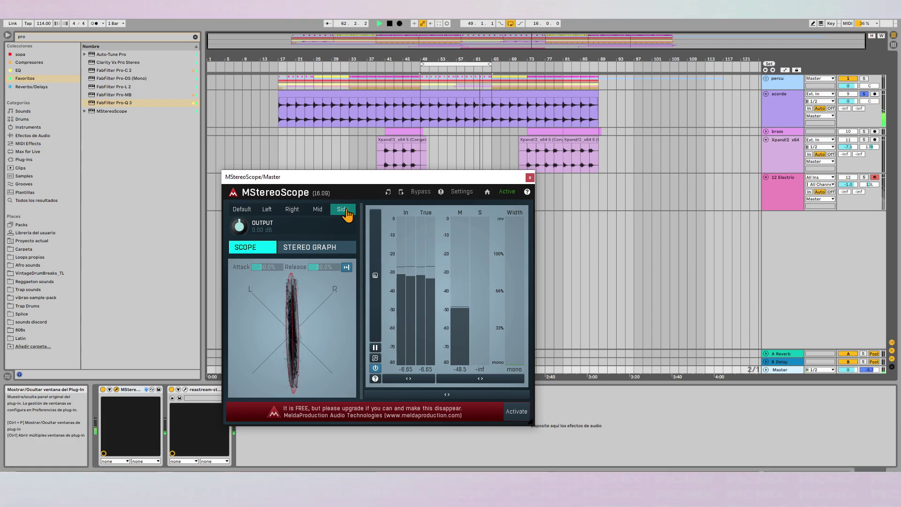
Add FabFilter Pro-Q 3 to the acorde track and create a low cut band with Side stereo placement.
left_click_drag(109, 103, 297, 99)
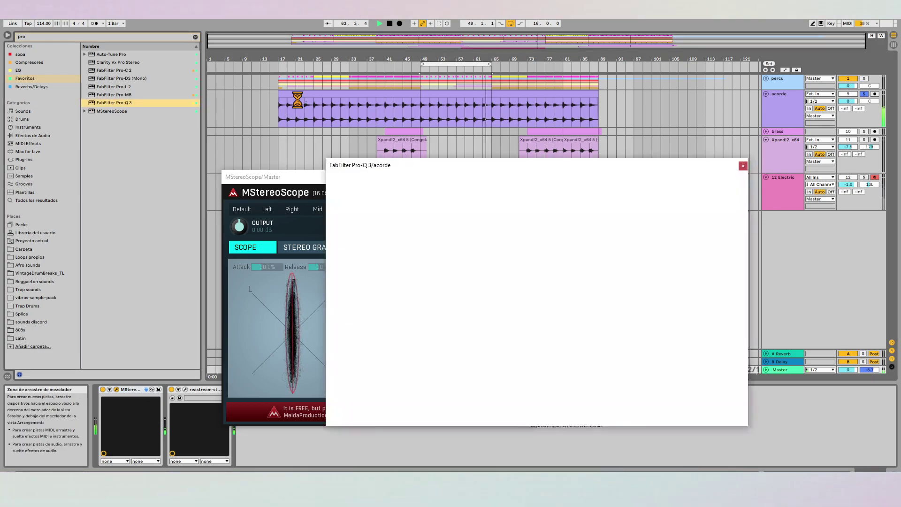
left_click(352, 267)
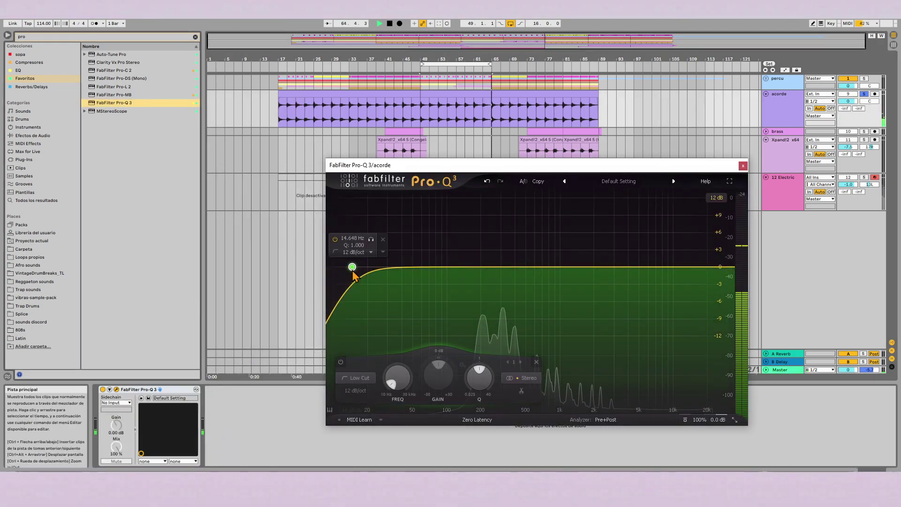
left_click(383, 252)
mouse_move(441, 294)
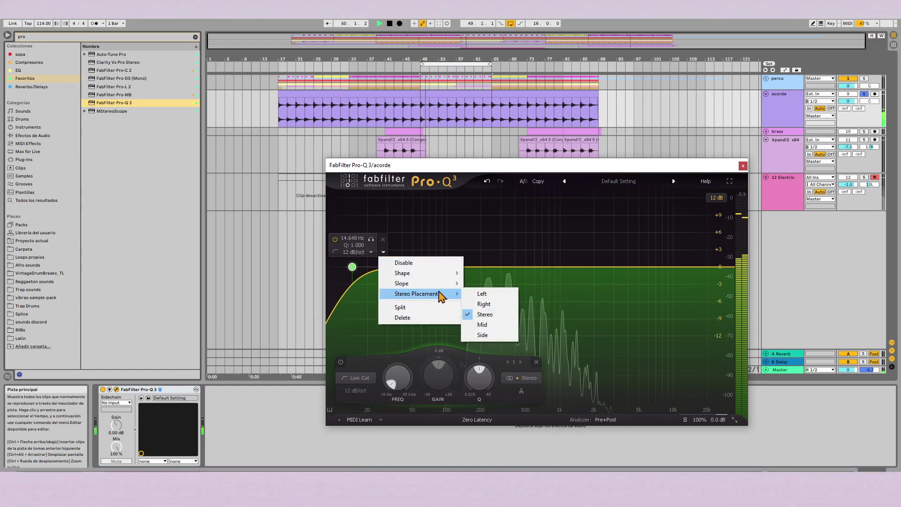
left_click(490, 335)
Boost acorde's Side signal with a high shelf of about +10.7 dB at 429 Hz, Q 0.3, and raise the low cut to just below it.
left_click_drag(664, 266, 495, 239)
left_click_drag(352, 266, 520, 239)
left_click_drag(493, 270, 506, 269)
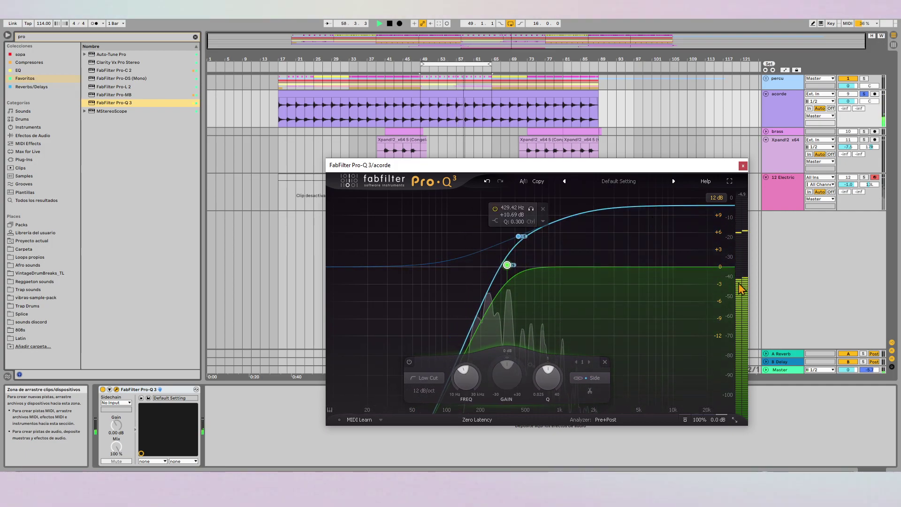
Compare the acorde track's Side and Mid signals in MStereoScope on the Master.
left_click(781, 370)
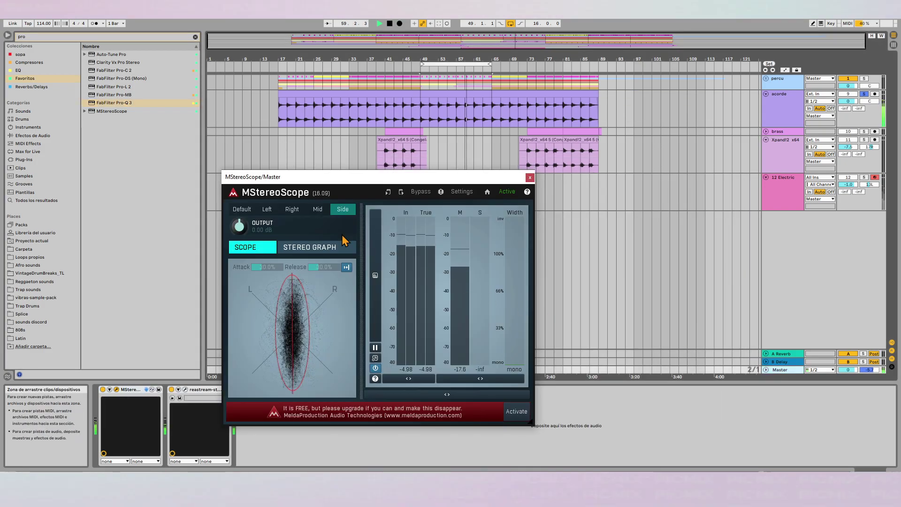
left_click(324, 209)
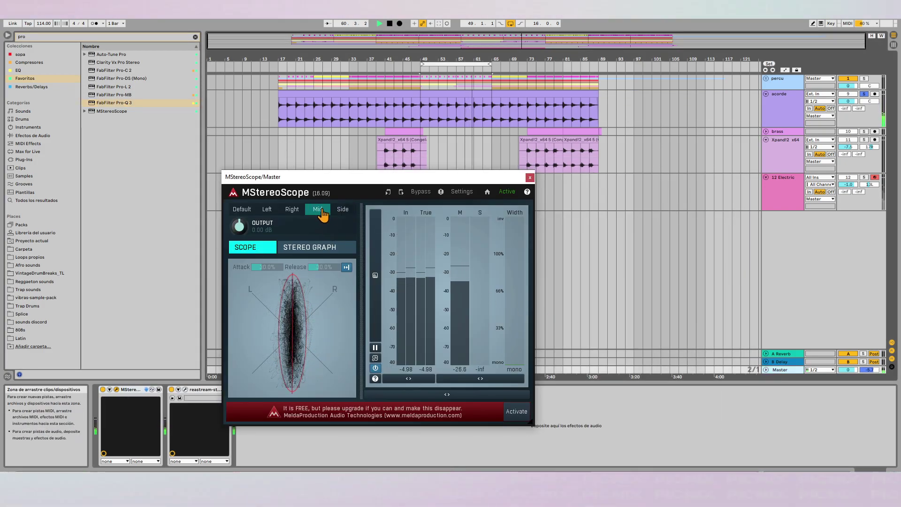
Reset MStereoScope to Default monitoring, then unfold and solo the brass track for playback from its first clip.
left_click(247, 212)
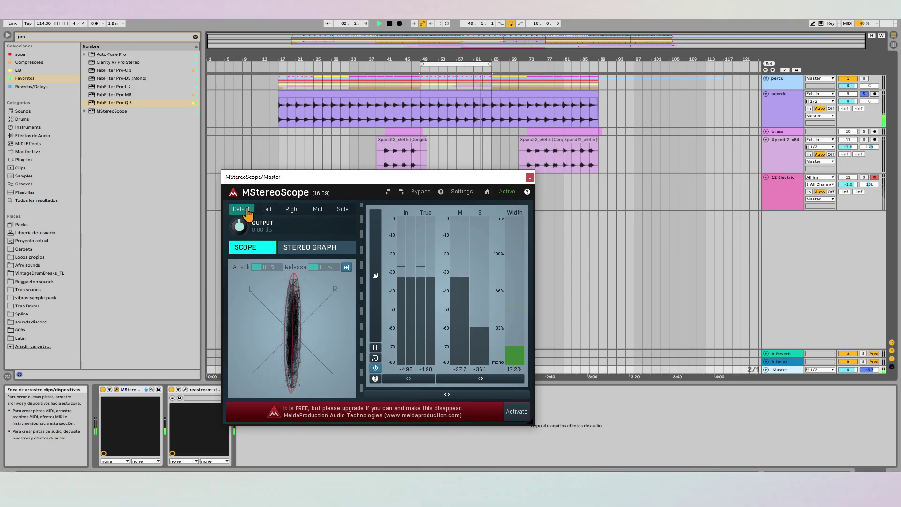
left_click(765, 132)
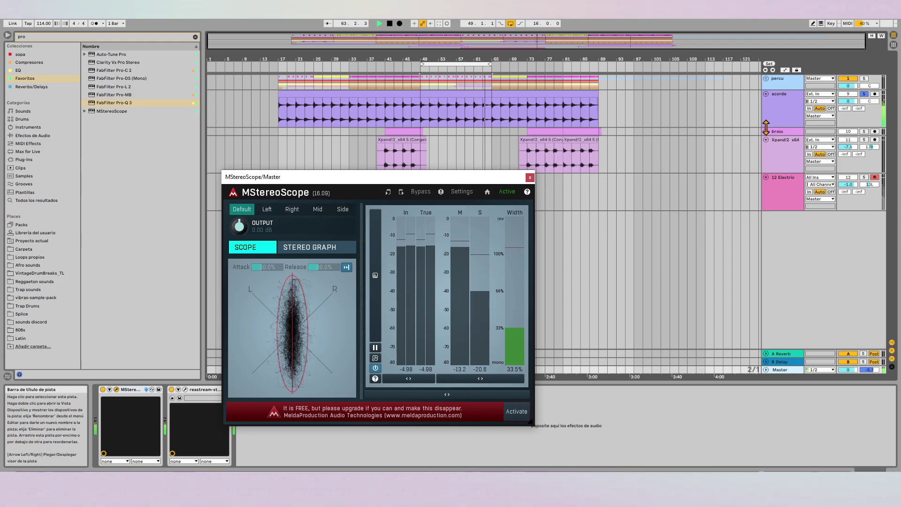
left_click(779, 136)
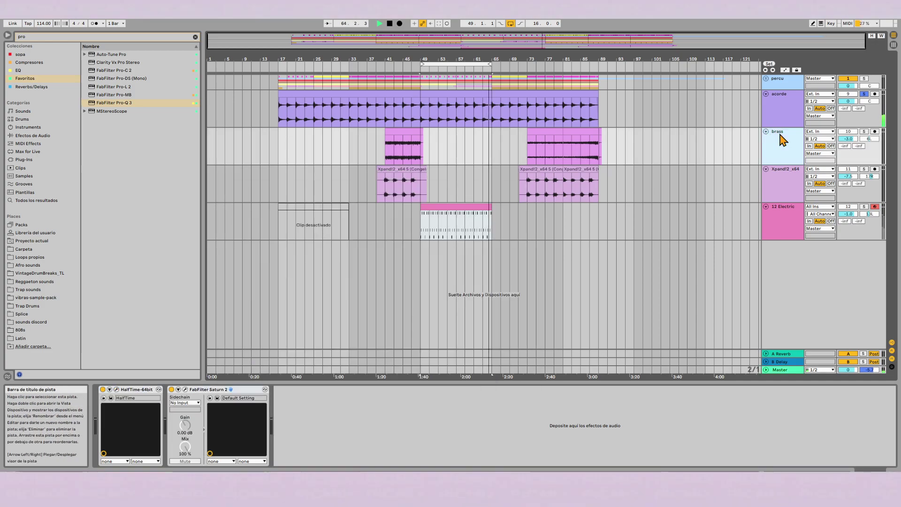
left_click(397, 133)
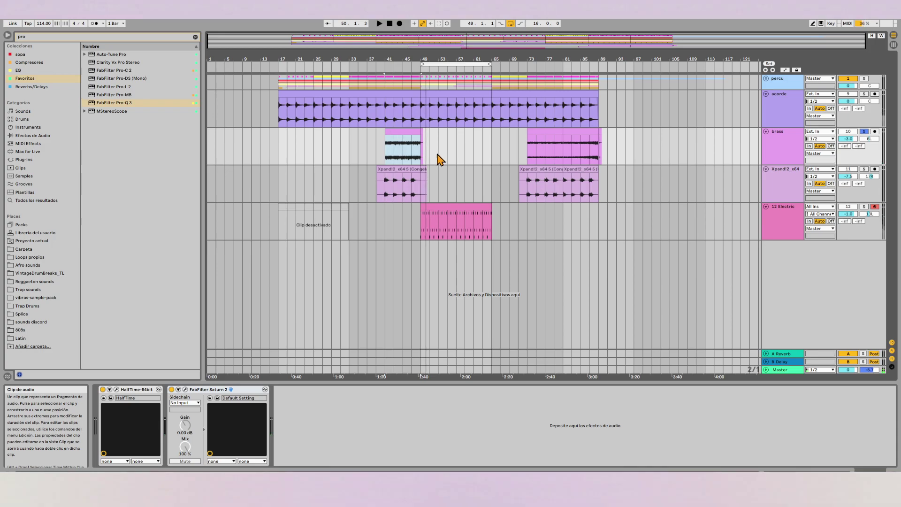
Compare the brass track's Side and Mid signals in MStereoScope on the Master.
left_click(741, 369)
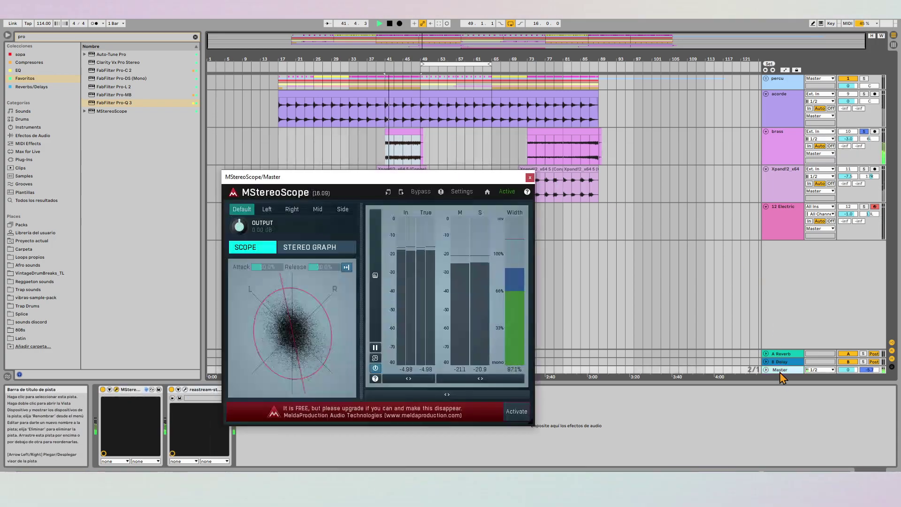
left_click(343, 212)
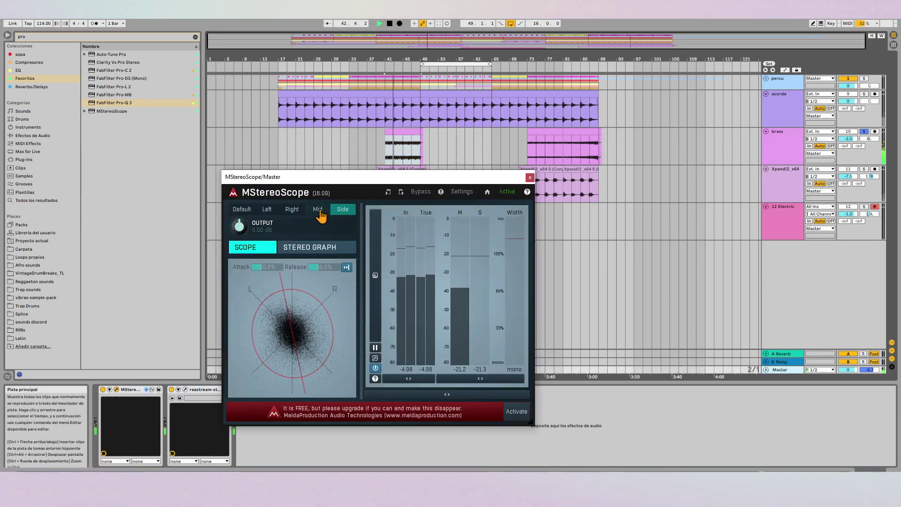
left_click(341, 211)
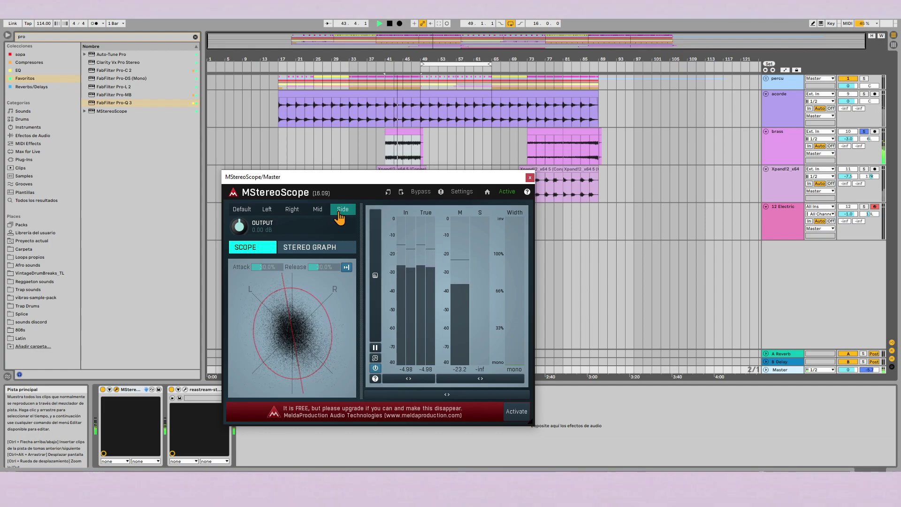
Add FabFilter Pro-Q 3 to the brass track with Side bands: a low cut at about 1633 Hz and a +2.37 dB high shelf at 12233 Hz.
left_click_drag(111, 104, 403, 152)
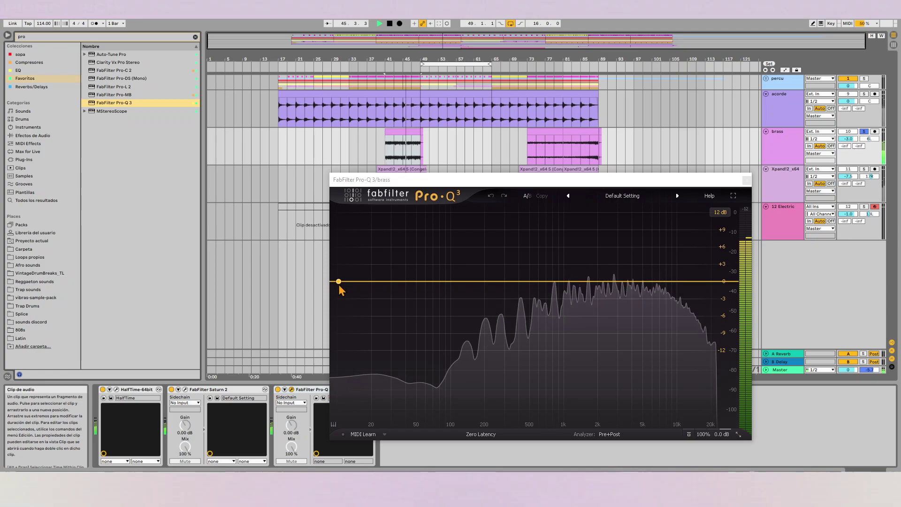
left_click(339, 281)
left_click(387, 267)
mouse_move(422, 307)
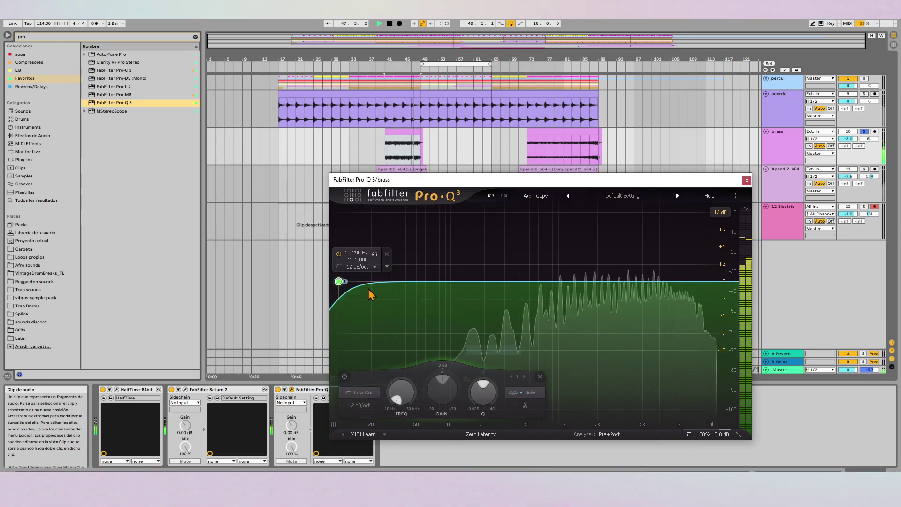
left_click_drag(339, 282, 587, 277)
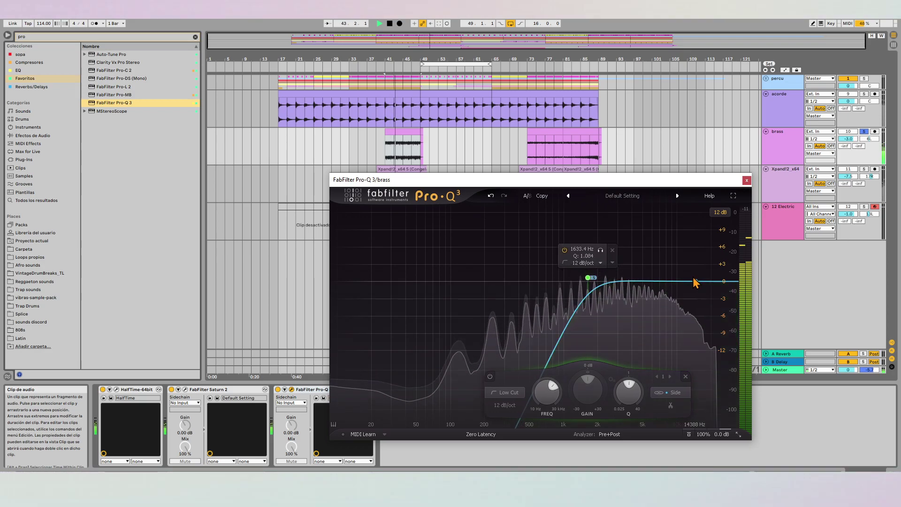
left_click_drag(695, 281, 686, 274)
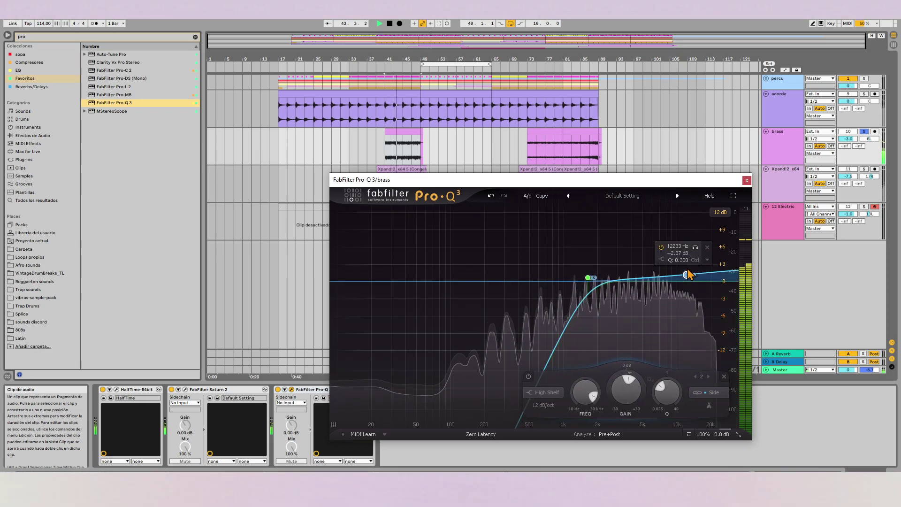
Check the equalized brass track's Mid and Default signals in MStereoScope on the Master, and close the scope window.
left_click(778, 370)
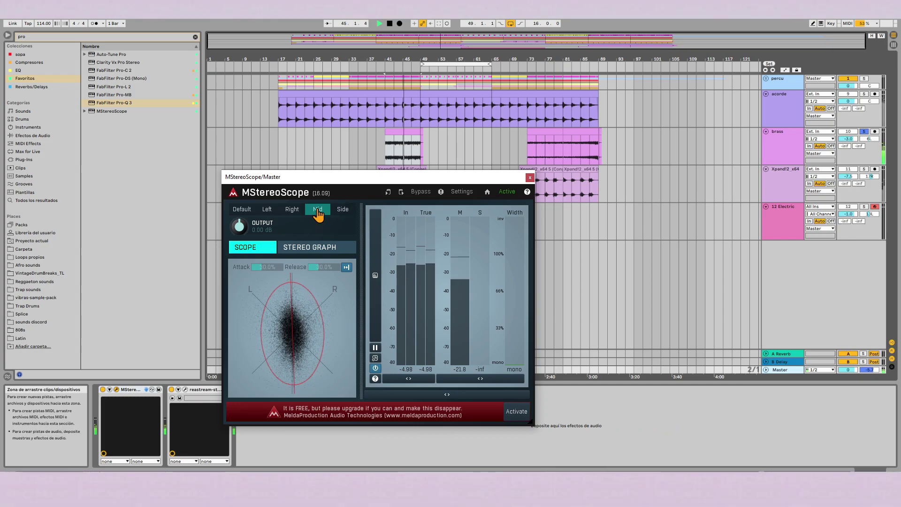
left_click(242, 209)
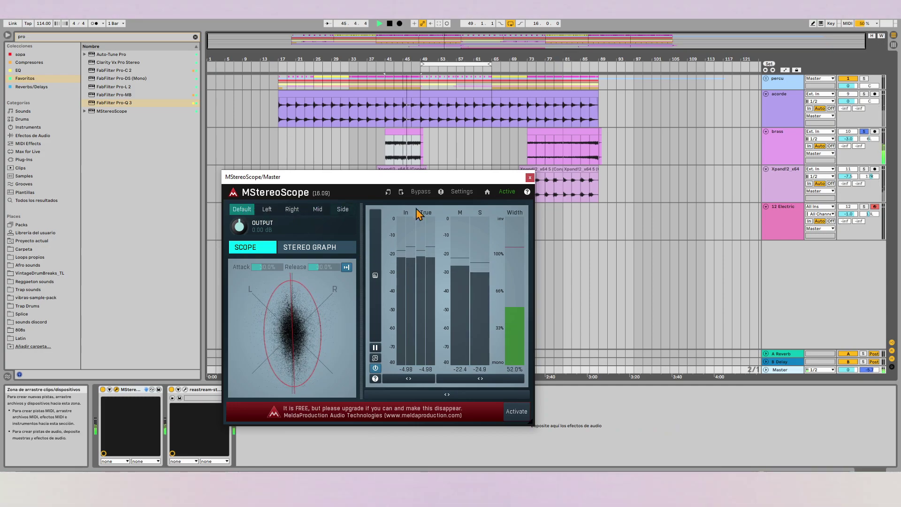
left_click(529, 178)
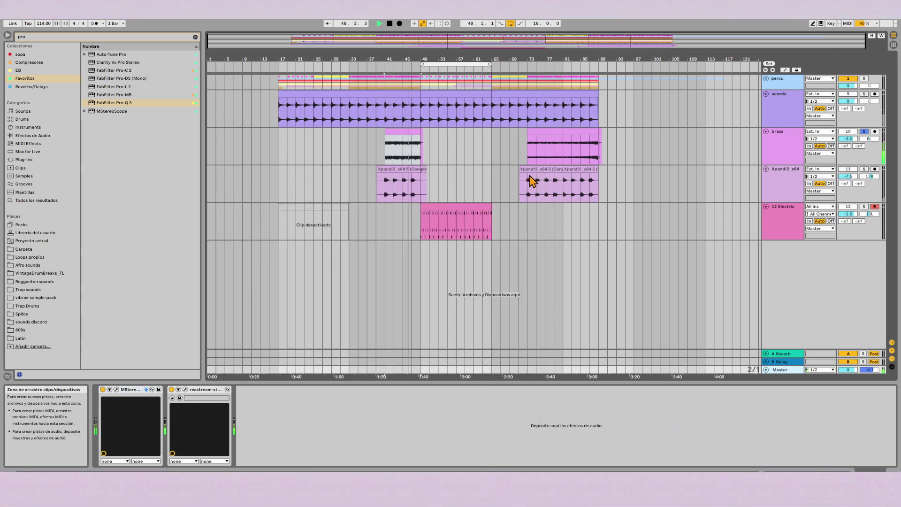
Solo the Xpand!2_x64 track from its first clip and monitor its Side signal in MStereoScope on the Master.
left_click(863, 168)
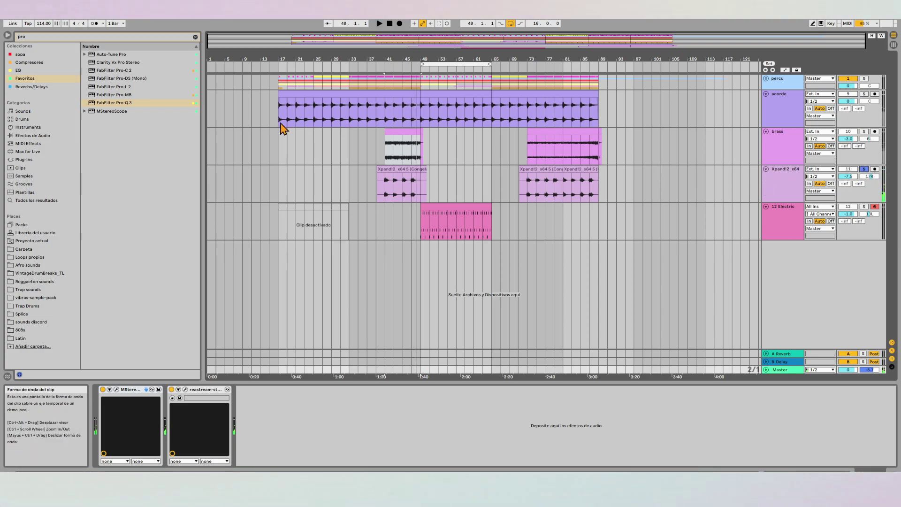
left_click(385, 186)
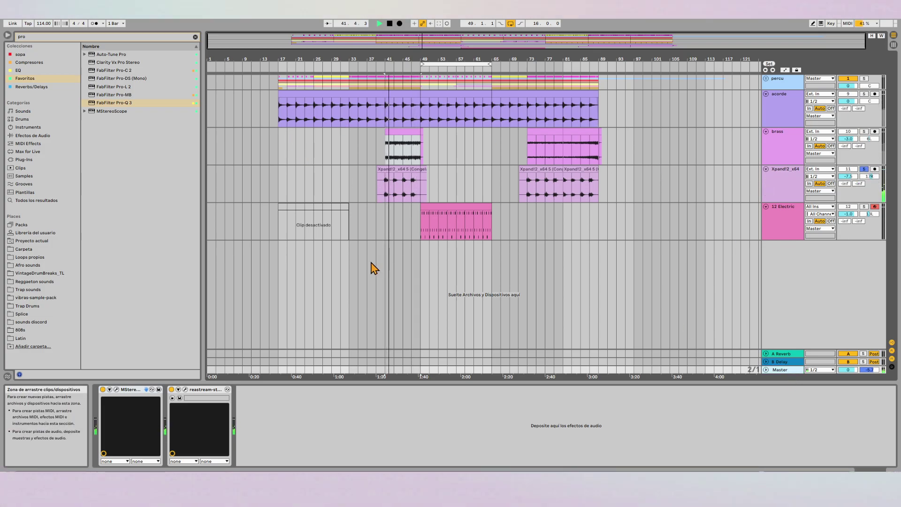
left_click(116, 389)
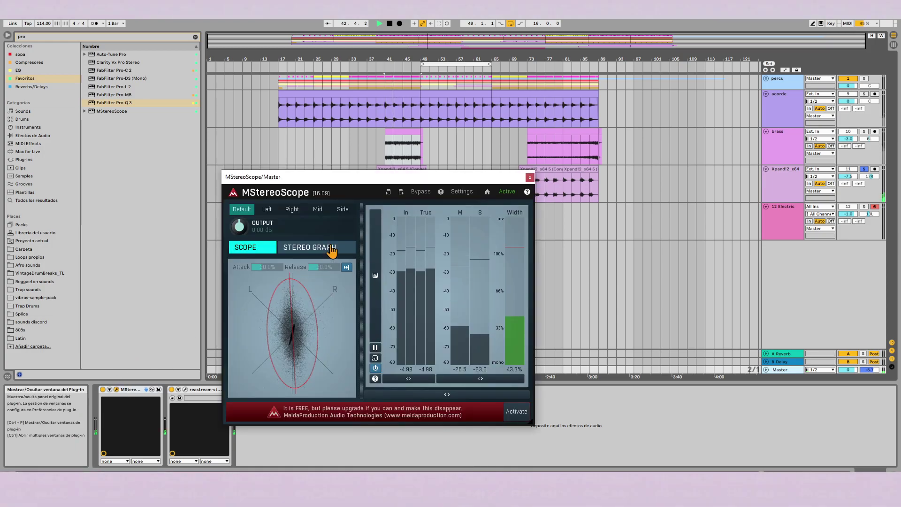
left_click(342, 210)
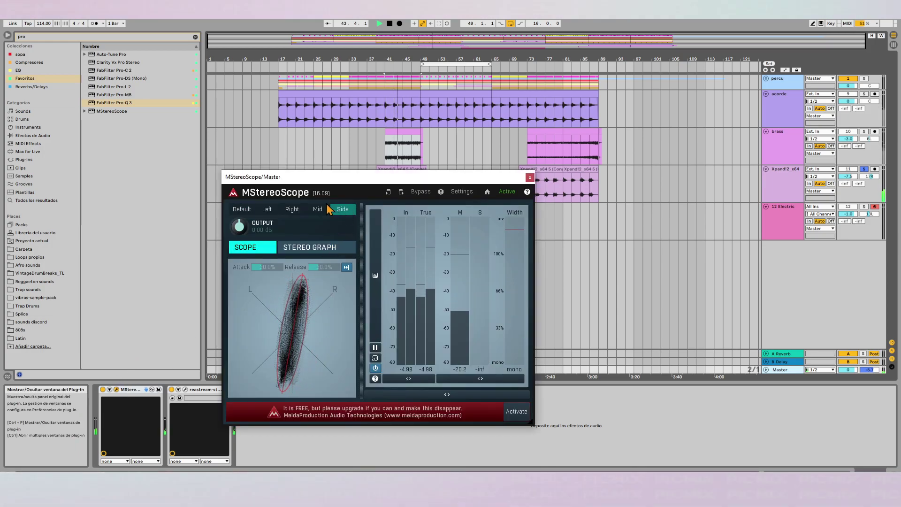
Add a second FabFilter Pro-Q 3 to the brass track and close its window.
left_click_drag(113, 102, 393, 147)
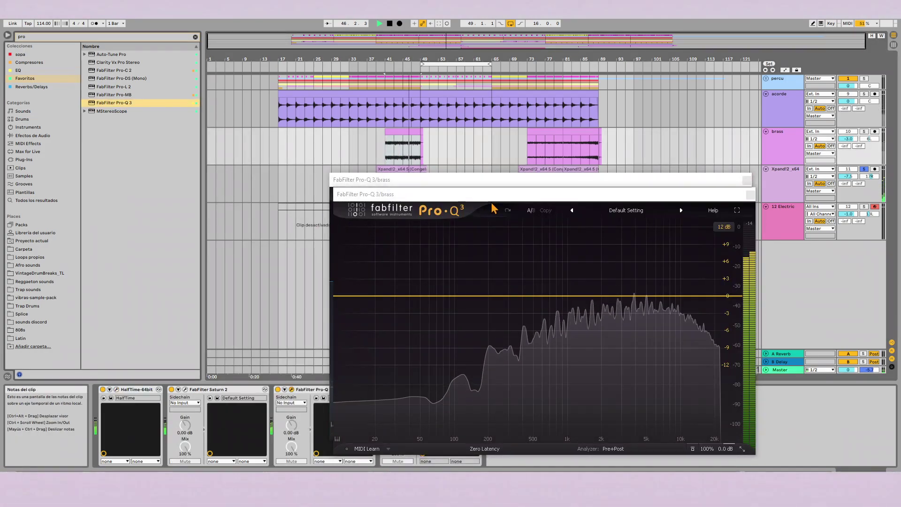
left_click_drag(491, 203, 392, 237)
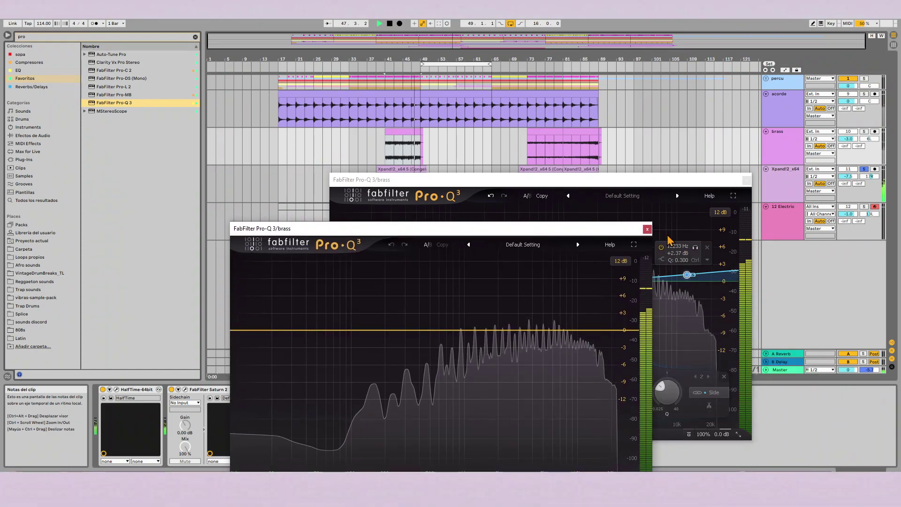
left_click(649, 230)
left_click_drag(550, 183, 516, 125)
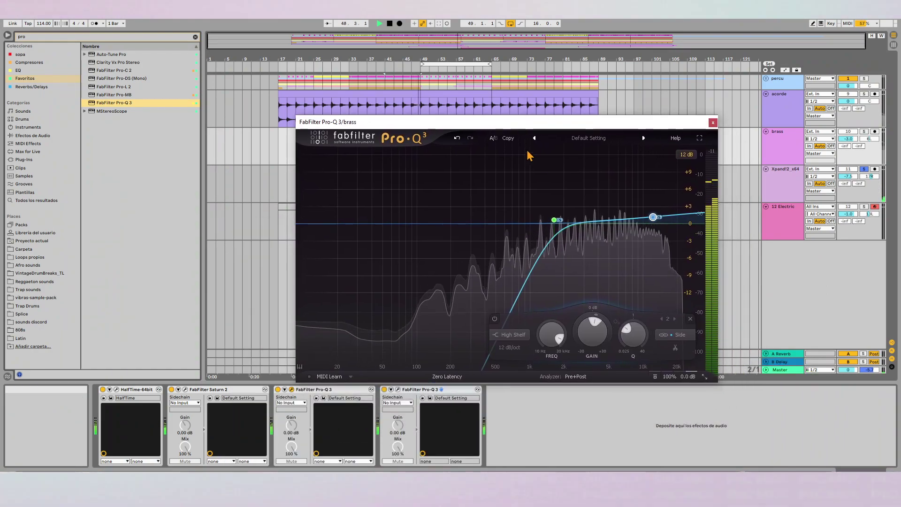
Compare the Xpand!2_x64 track's Mid and Side signals in MStereoScope on the Master.
left_click(778, 368)
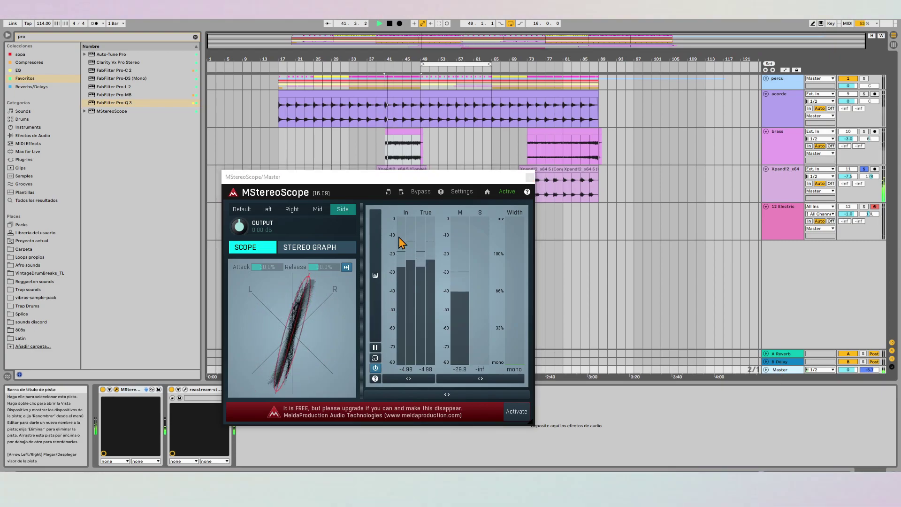
left_click(318, 210)
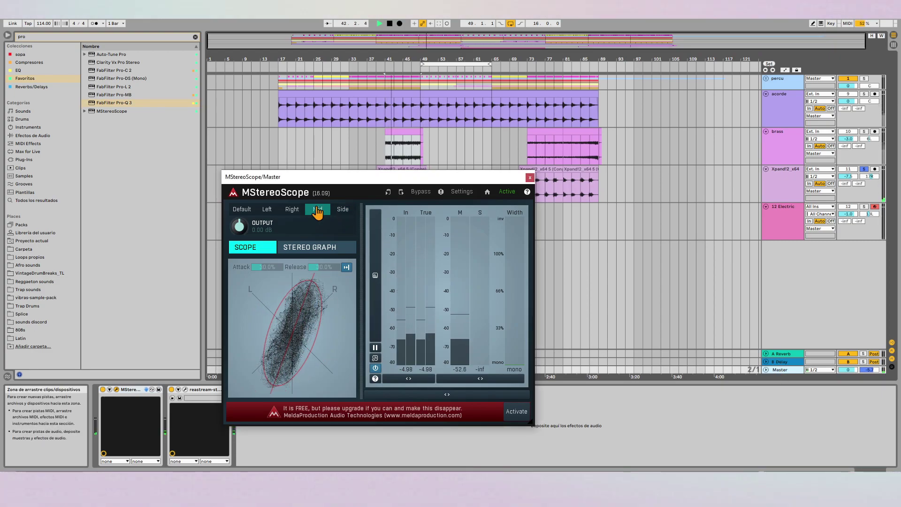
left_click(340, 209)
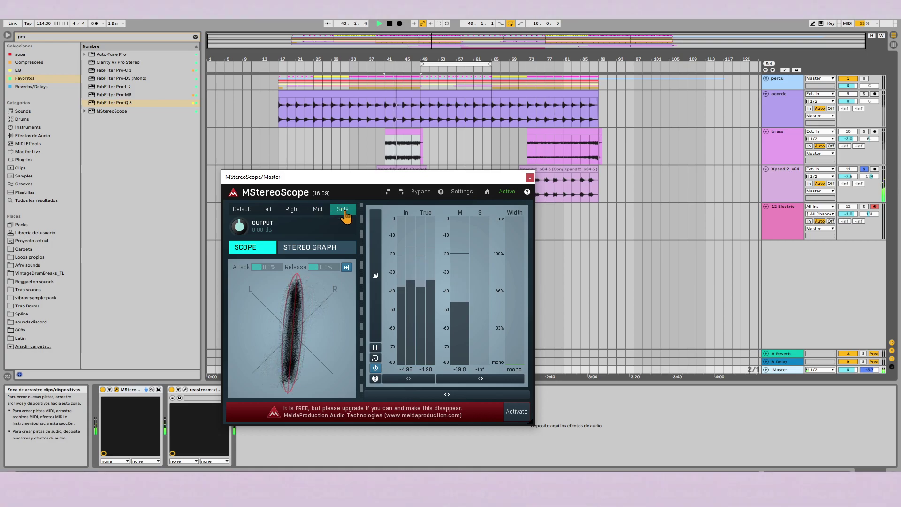
Add FabFilter Pro-Q 3 to the Xpand!2_x64 track.
left_click(792, 194)
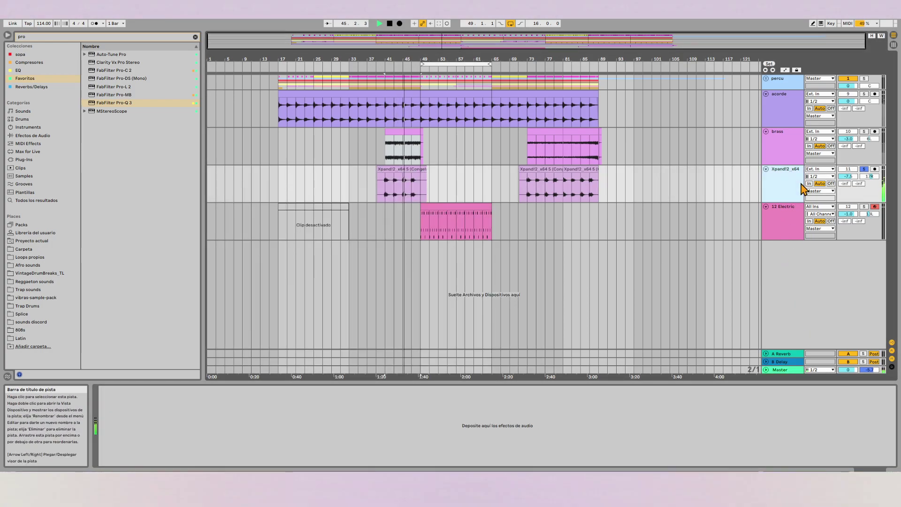
left_click(398, 168)
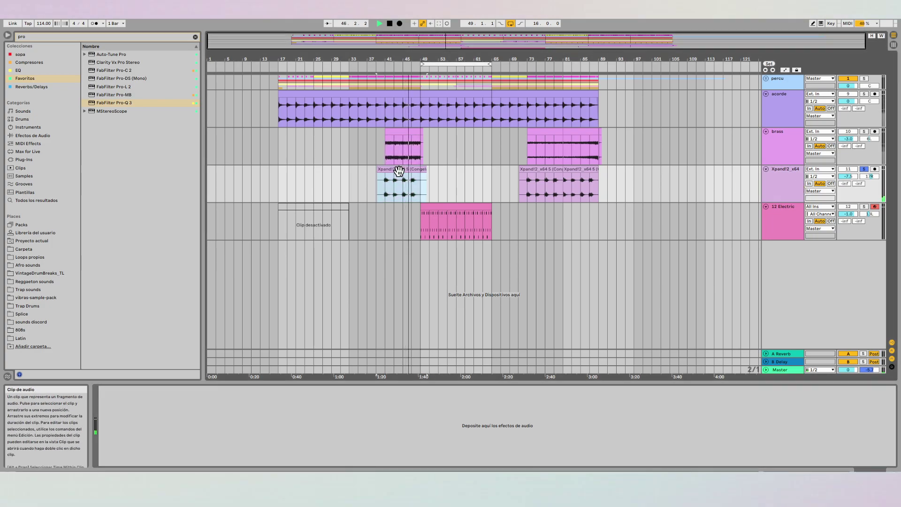
left_click(785, 218)
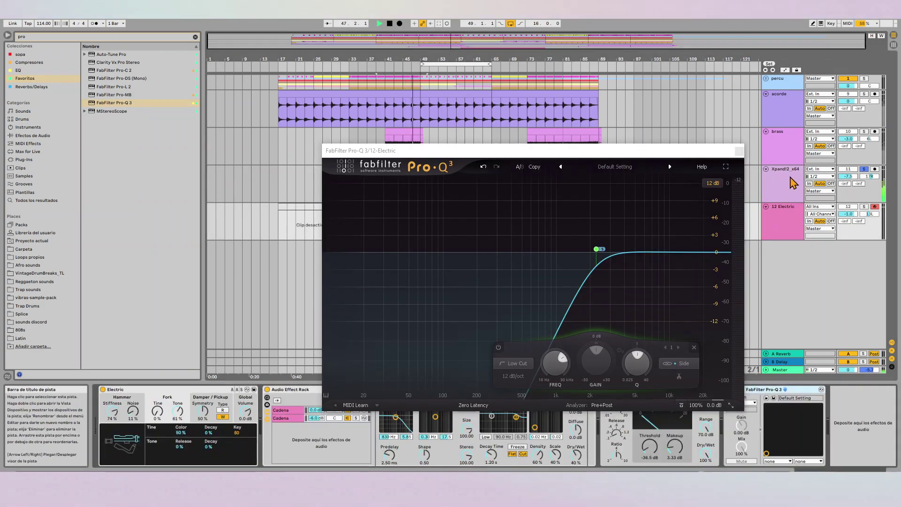
left_click(789, 183)
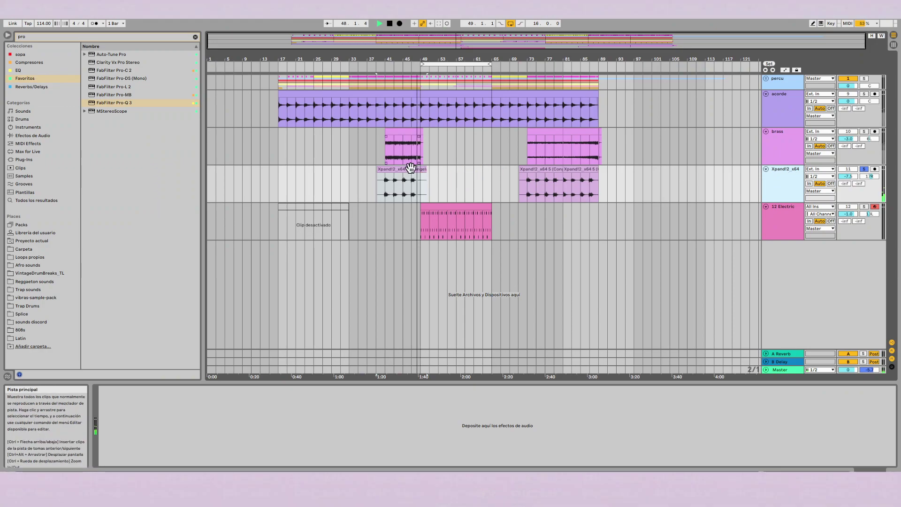
left_click_drag(141, 104, 396, 187)
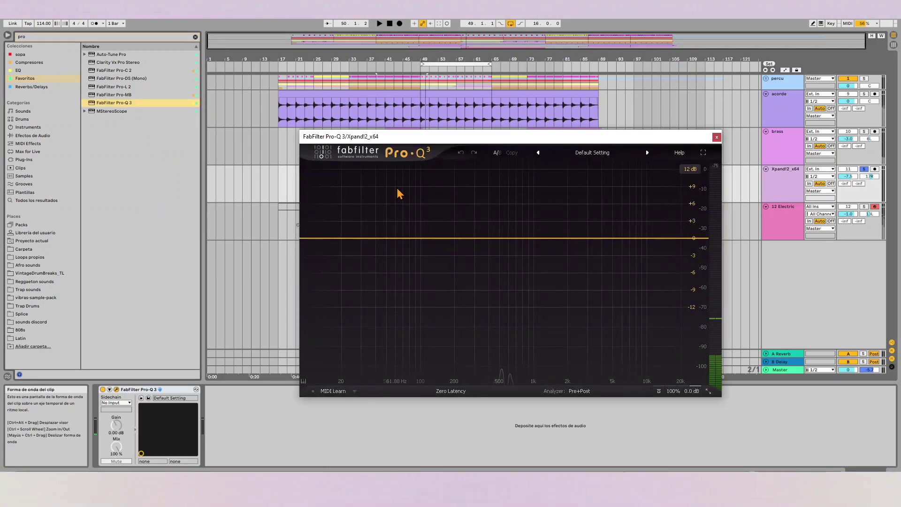
Create a low cut band with Side stereo placement at about 1137 Hz on the Xpand!2_x64 track during playback.
left_click(317, 238)
key("space")
key("space")
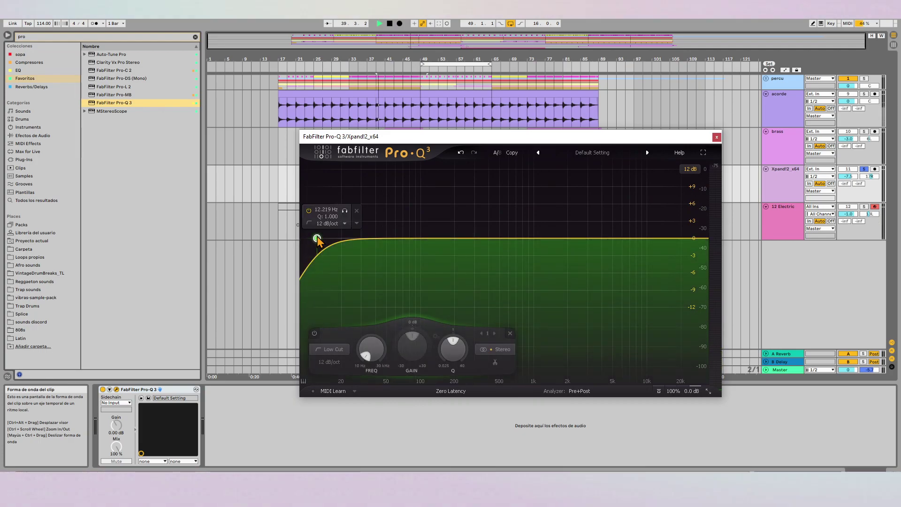
left_click(357, 223)
mouse_move(417, 269)
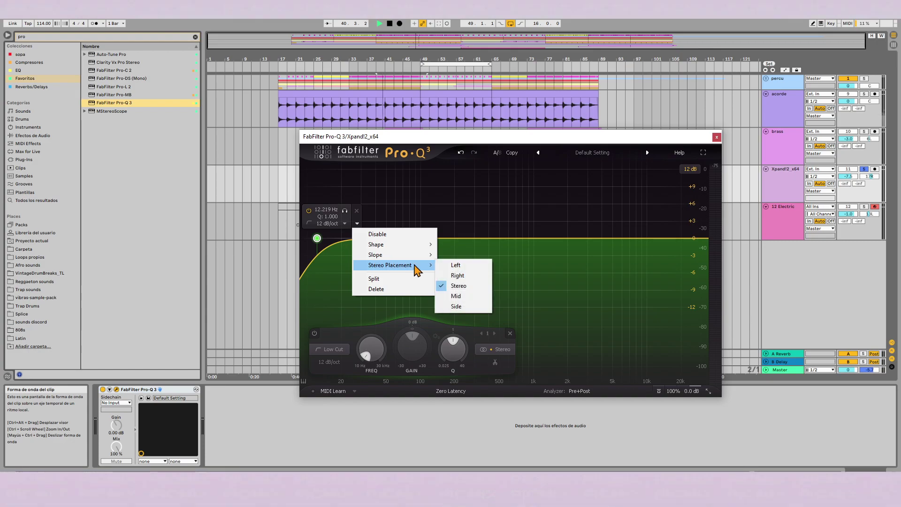
left_click(456, 306)
left_click_drag(317, 238, 539, 240)
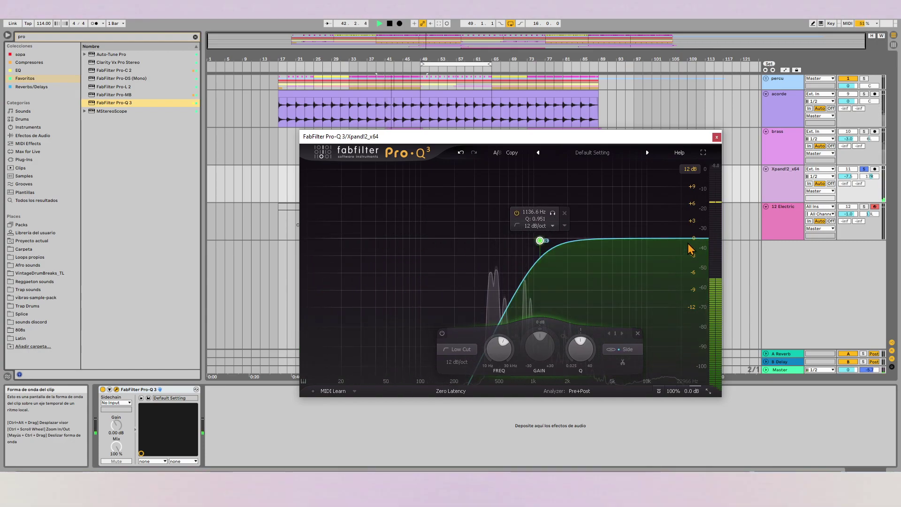
Boost Xpand!2_x64's Side signal with a high shelf of about +23.6 dB at 2415 Hz, Q 0.3, and steepen the low cut to 72 dB/oct.
left_click_drag(687, 239, 580, 216)
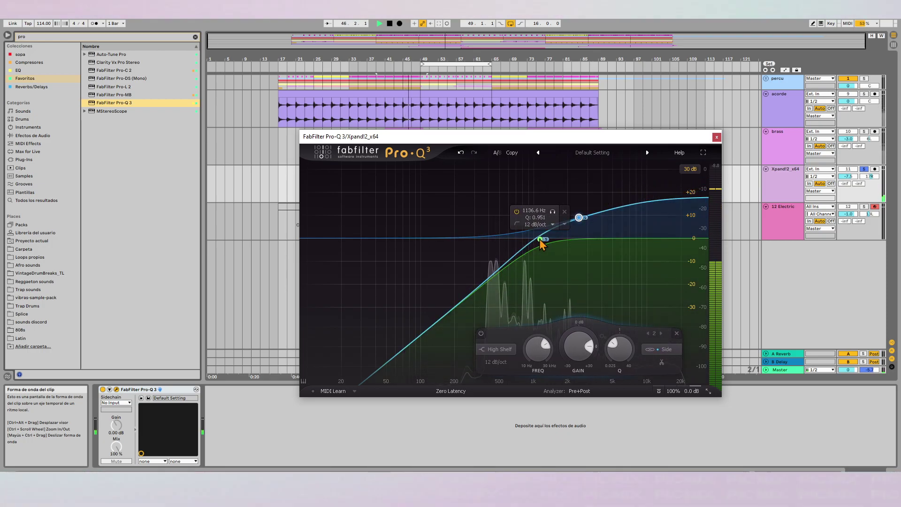
scroll(541, 244, "up", 6)
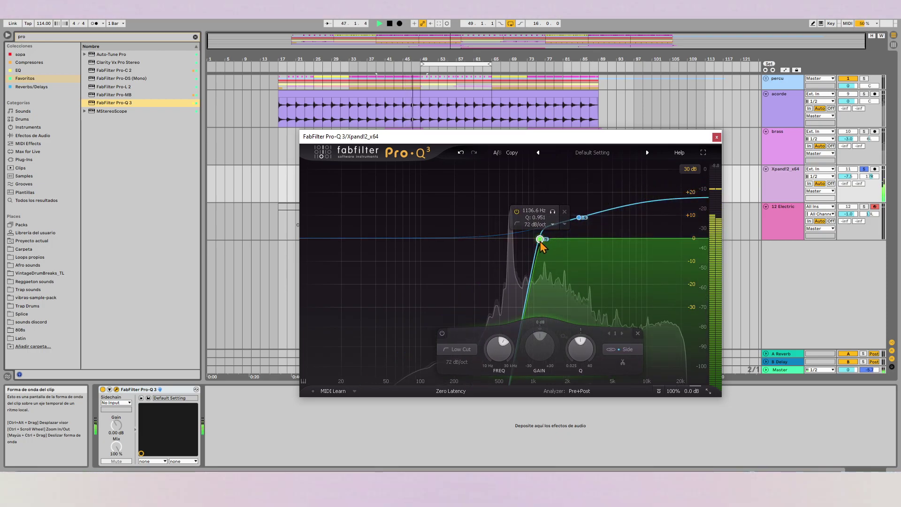
left_click_drag(581, 217, 580, 209)
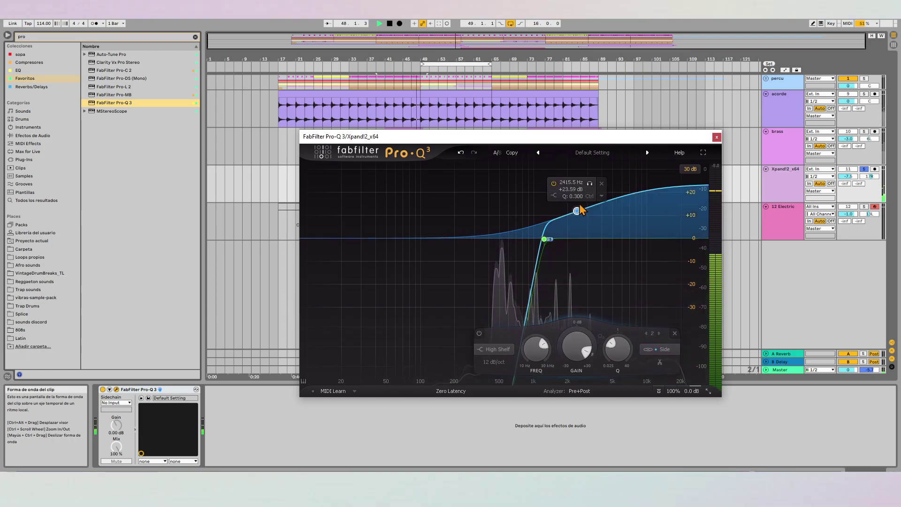
Raise the Xpand!2_x64 track's Side low cut to about 1780 Hz and check the resulting stereo image in MStereoScope on the Master.
left_click_drag(544, 239, 563, 243)
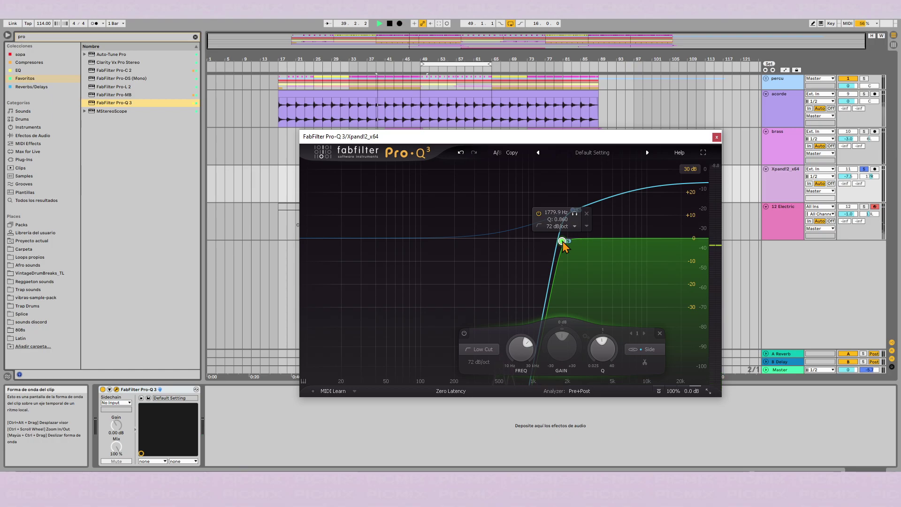
left_click(772, 371)
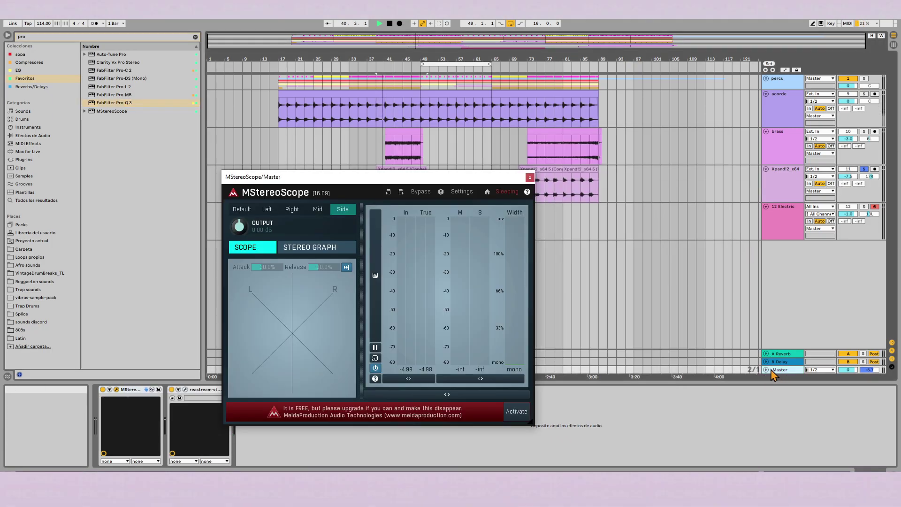
left_click(318, 210)
left_click(529, 177)
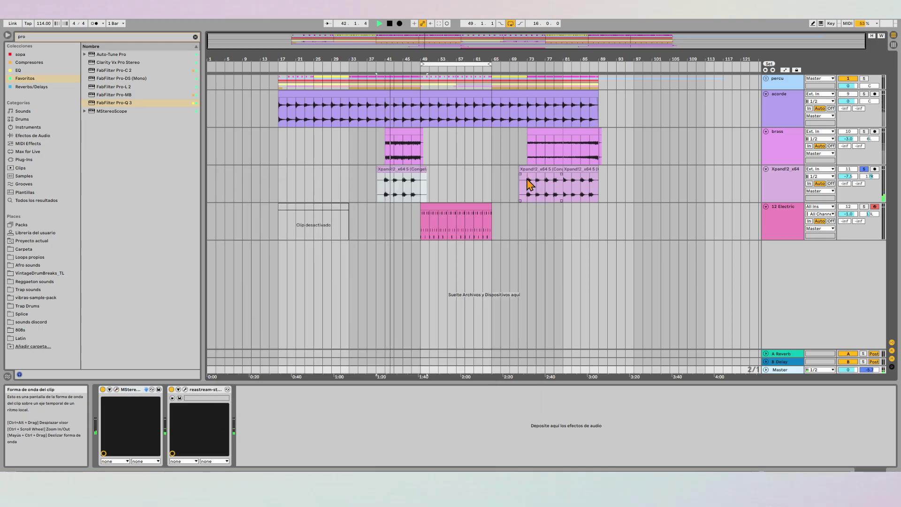
left_click(117, 389)
left_click(242, 209)
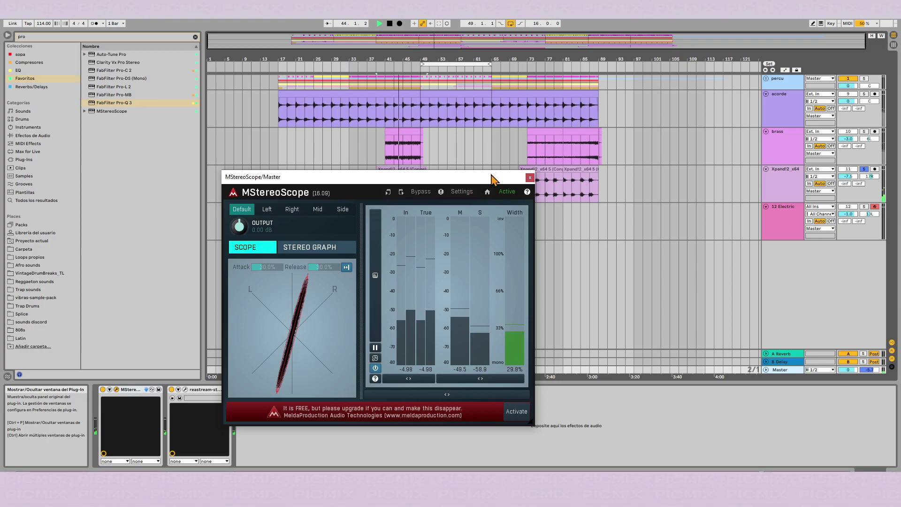
left_click(529, 178)
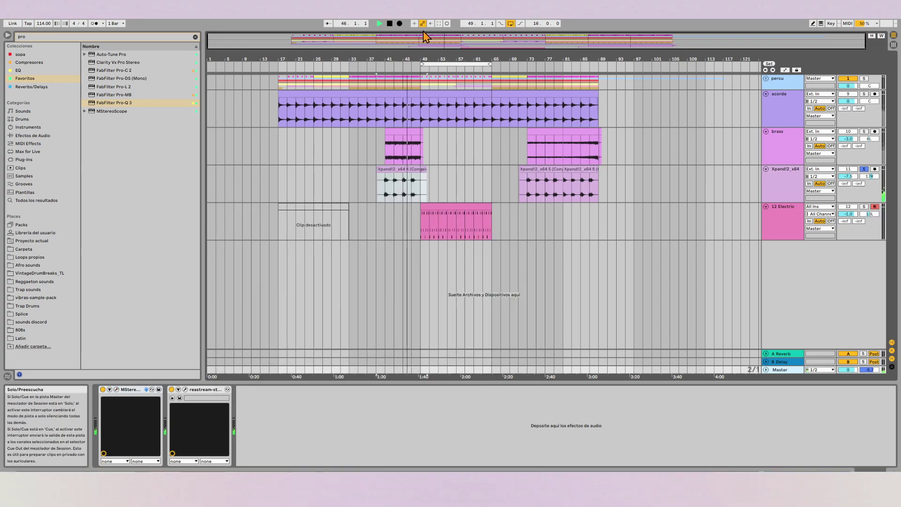
Extend the loop start back to bar 41 and solo the brass, acorde and Electric tracks alongside Xpand!2_x64.
left_click_drag(423, 64, 386, 64)
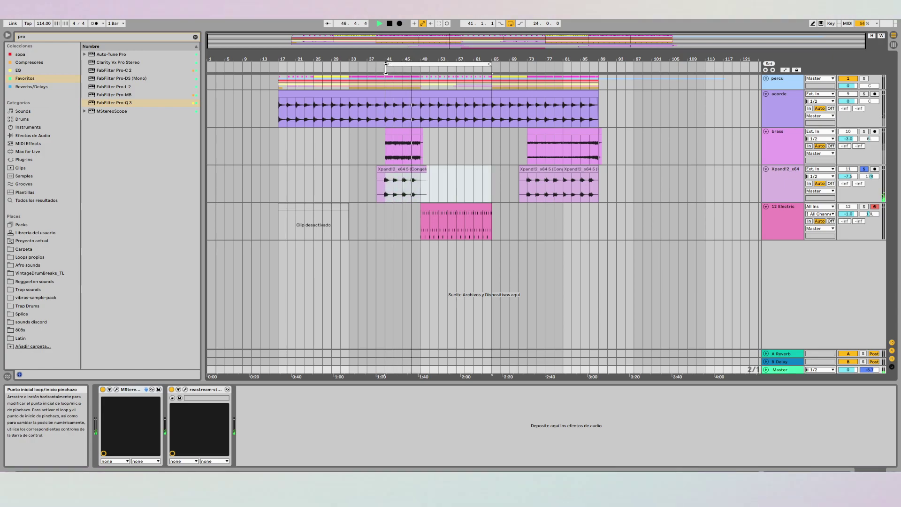
left_click(863, 131)
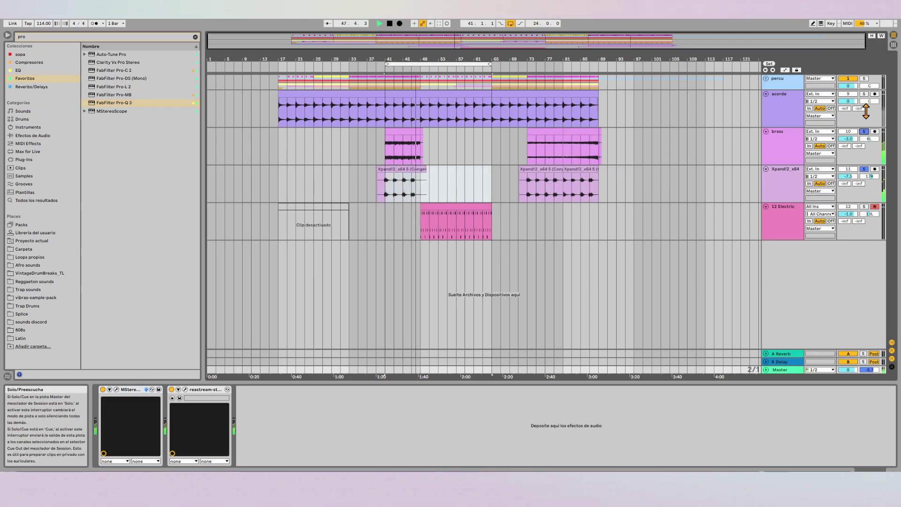
left_click(864, 94)
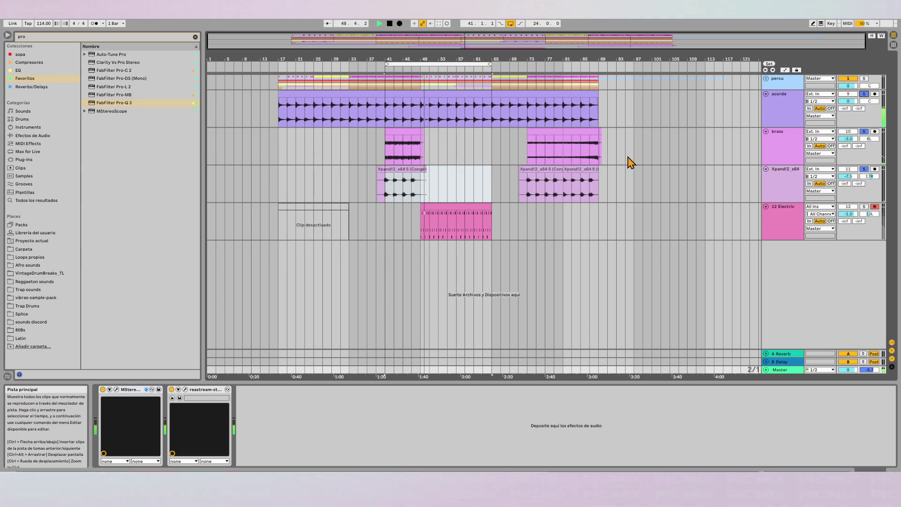
left_click(863, 206)
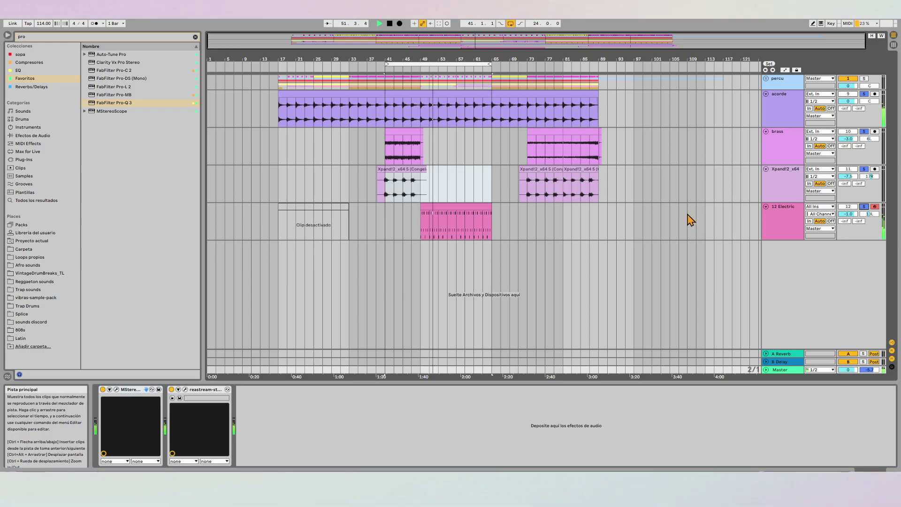
Stop playback, then freeze and flatten the acorde, brass, Xpand!2_x64 and Electric tracks to audio.
left_click(784, 113)
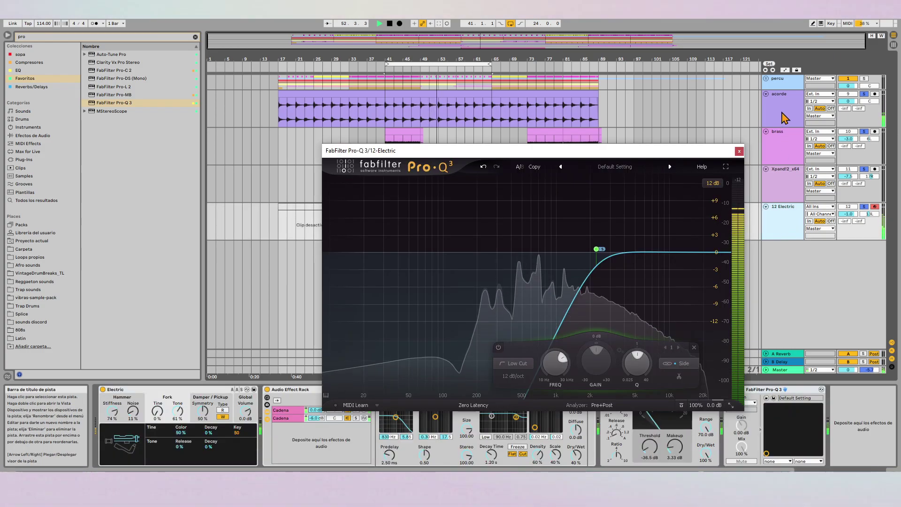
left_click(754, 157)
key("space")
right_click(769, 114)
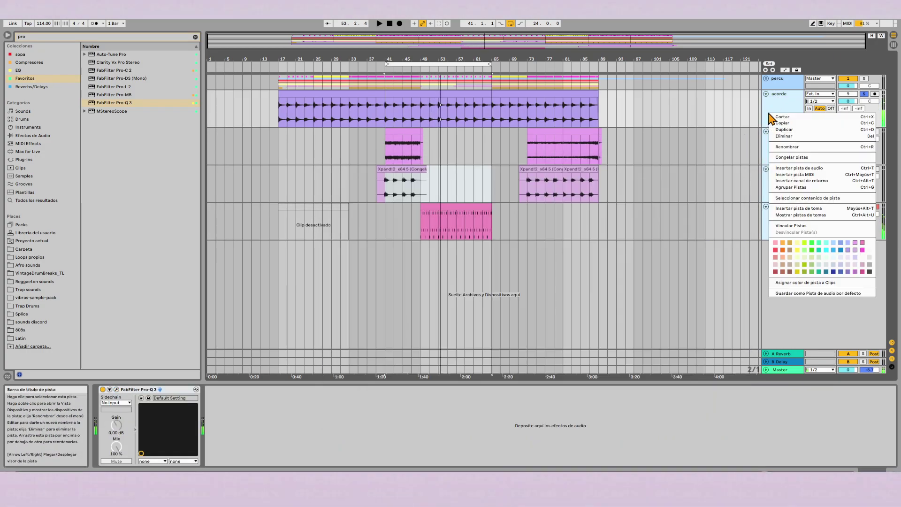
left_click(790, 158)
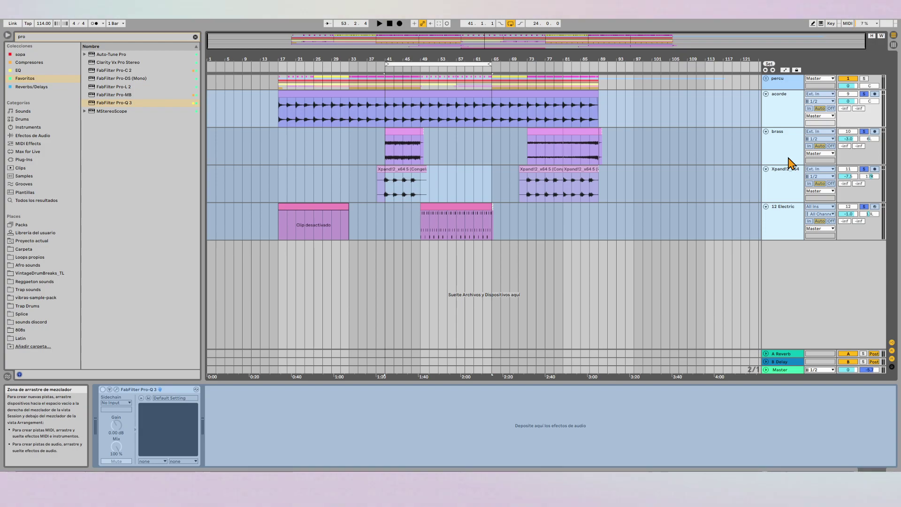
right_click(784, 110)
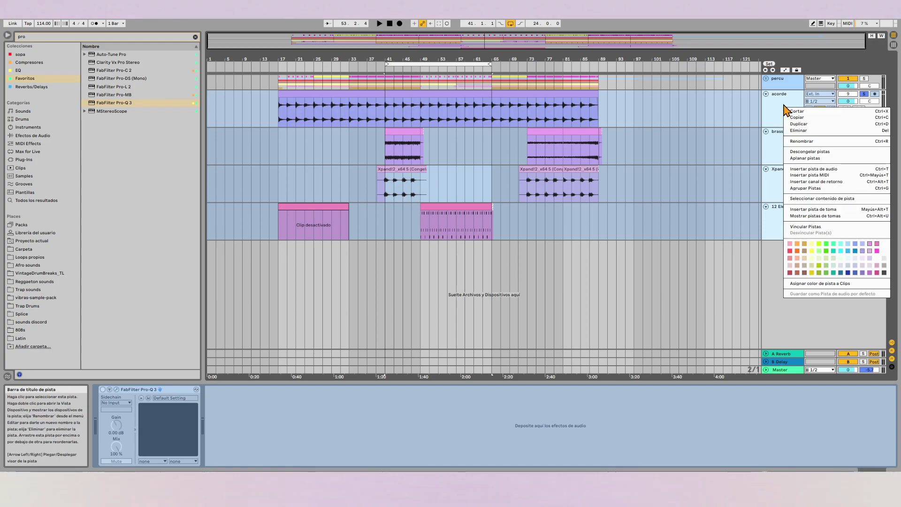
left_click(808, 159)
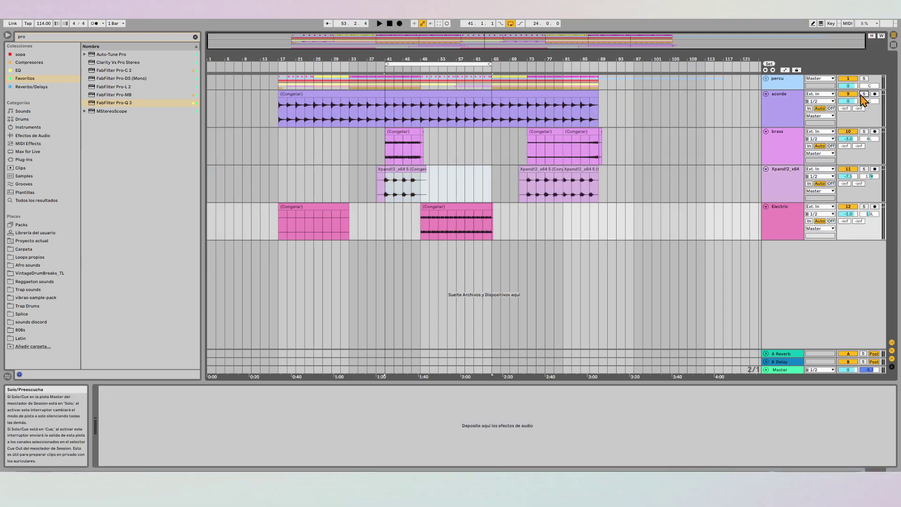
Start playback and extend the loop to 72 bars, from bar 17 to the end of the acorde clip at bar 89.
key("space")
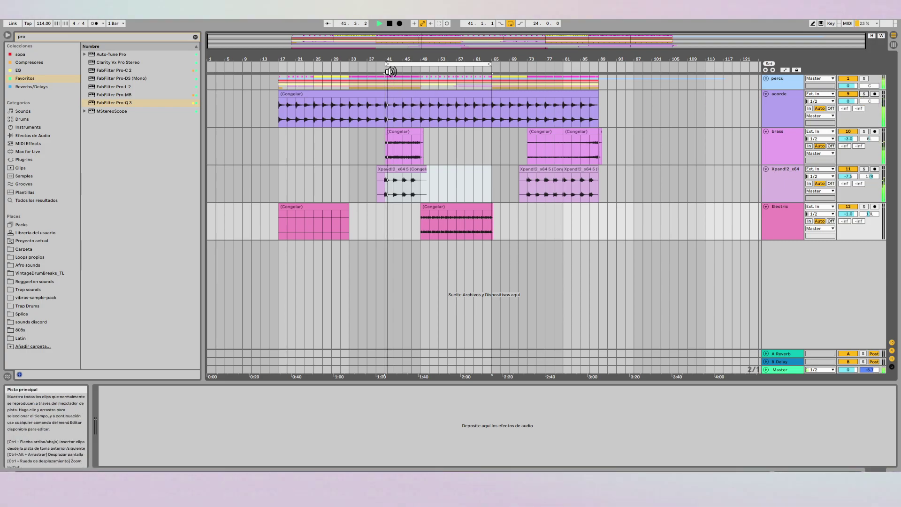
left_click_drag(387, 64, 280, 64)
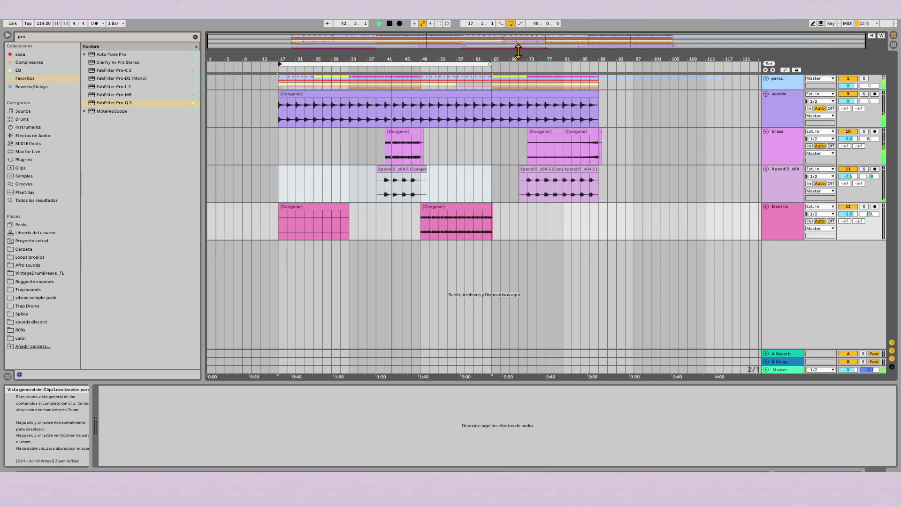
left_click_drag(491, 64, 608, 63)
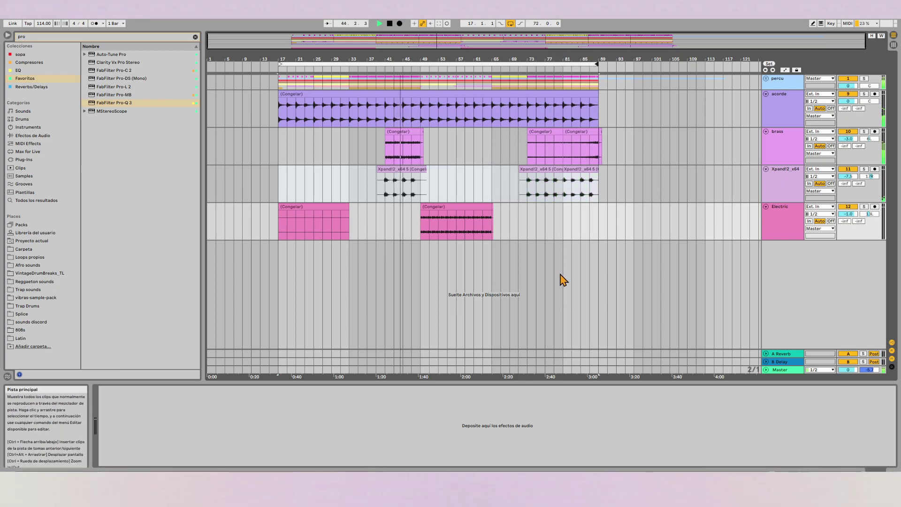
Lower the acorde track's volume to -1.6 dB and the Xpand!2_x64 track's volume to -8.0 dB in the mixer.
key("Tab")
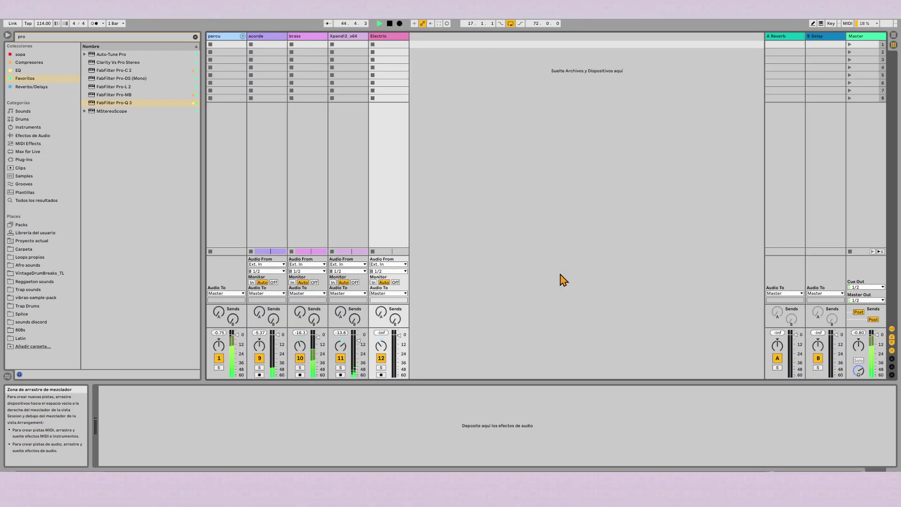
left_click(355, 346)
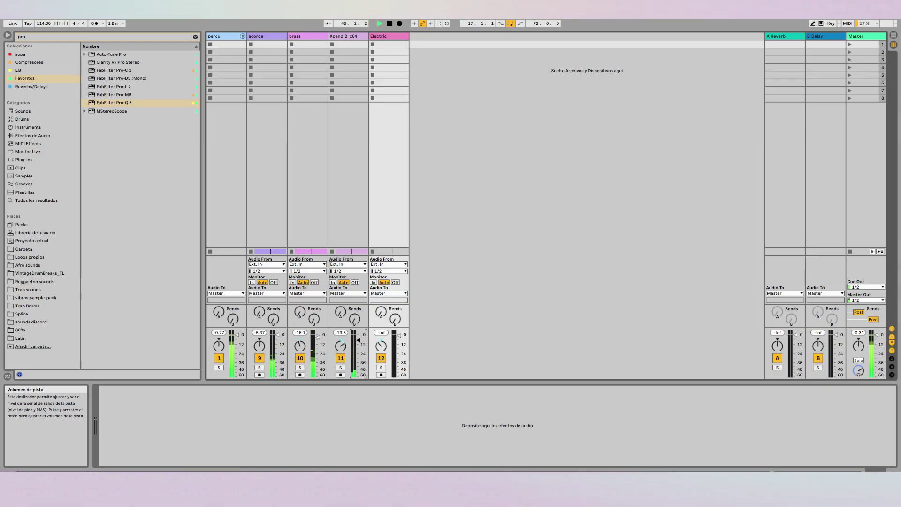
left_click(280, 341)
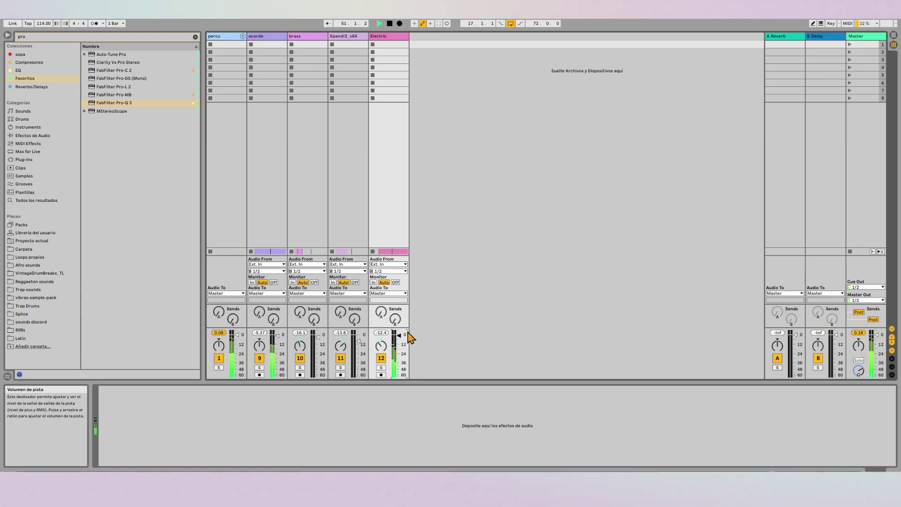
Return to the arrangement and delete the Electric track's silent clip starting at bar 17.
key("Tab")
left_click(329, 207)
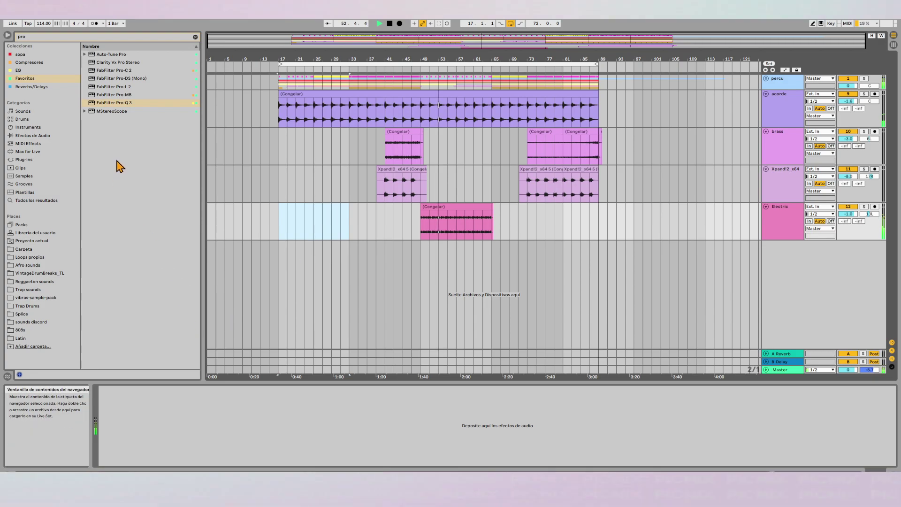
Search the browser for "modo" and load MODO BASS onto a new track below Electric.
left_click(195, 37)
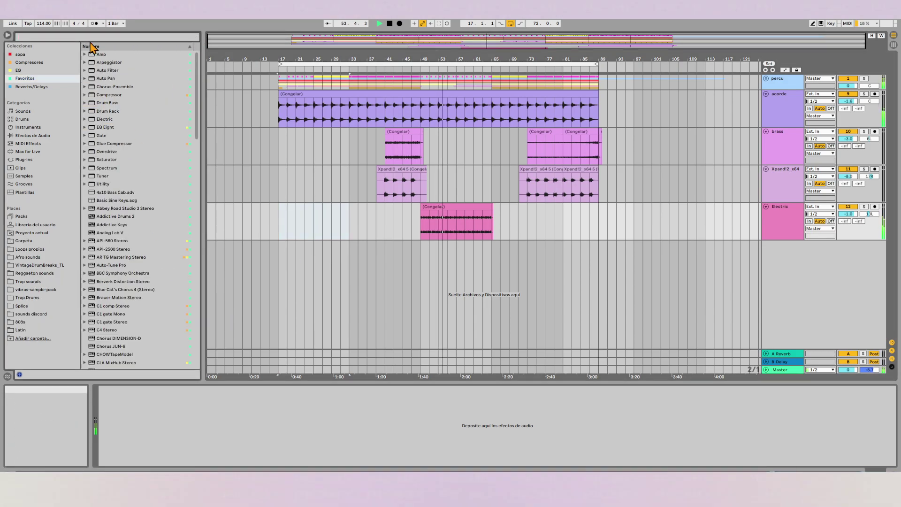
left_click(59, 37)
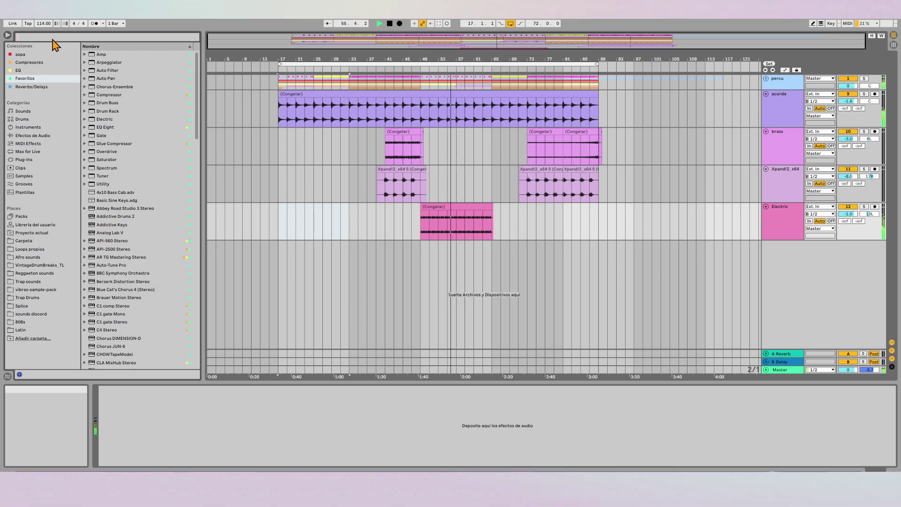
type("modo")
left_click_drag(103, 54, 456, 274)
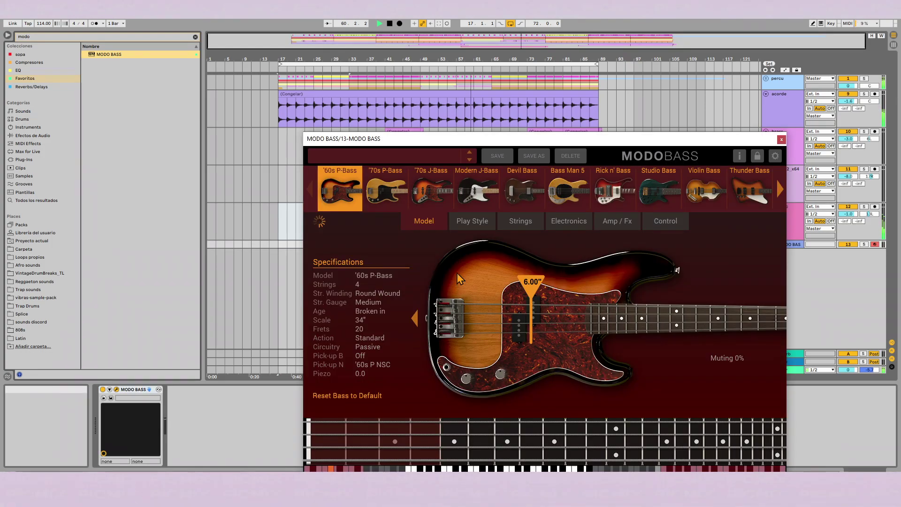
Add Auto Filter to the acorde track and set its low-pass frequency to about 1.10 kHz.
left_click(790, 117)
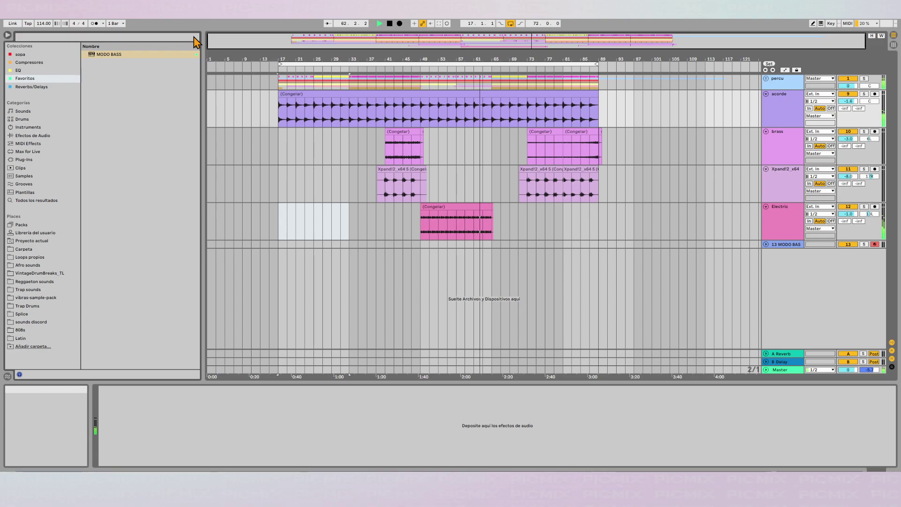
left_click(195, 37)
left_click_drag(103, 72, 331, 105)
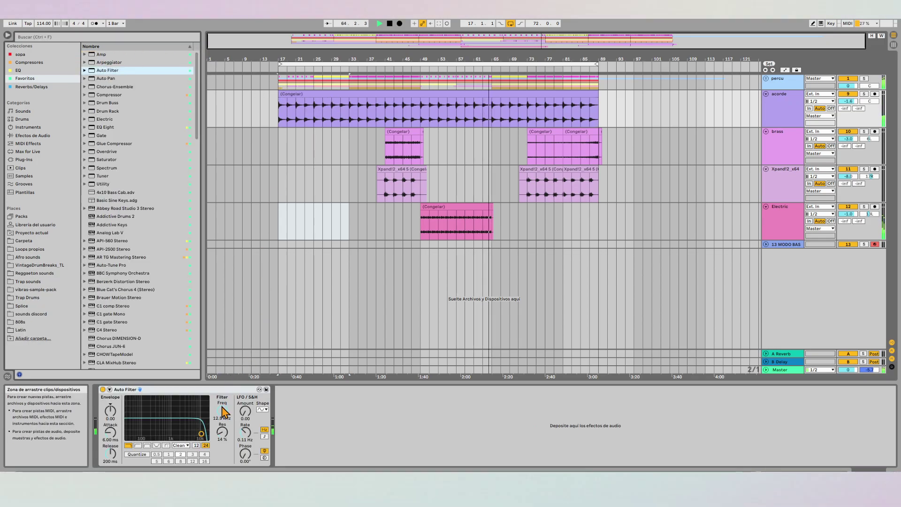
left_click_drag(222, 411, 222, 436)
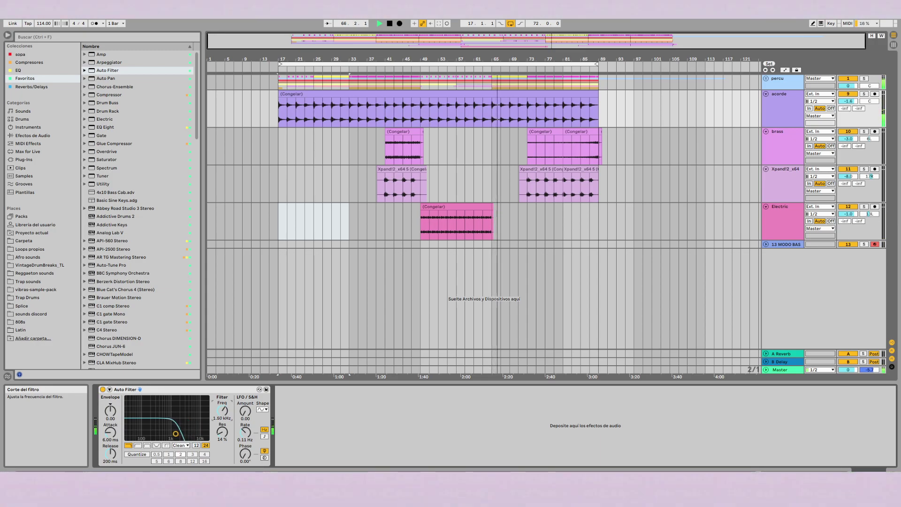
left_click_drag(221, 436, 222, 436)
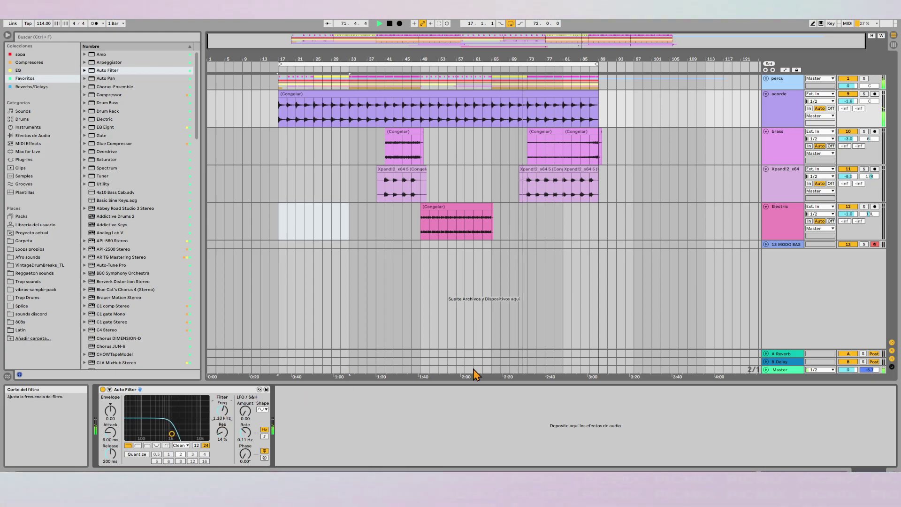
Unfold the MODO BASS track and choose the Studio Bass model in its instrument.
left_click(766, 244)
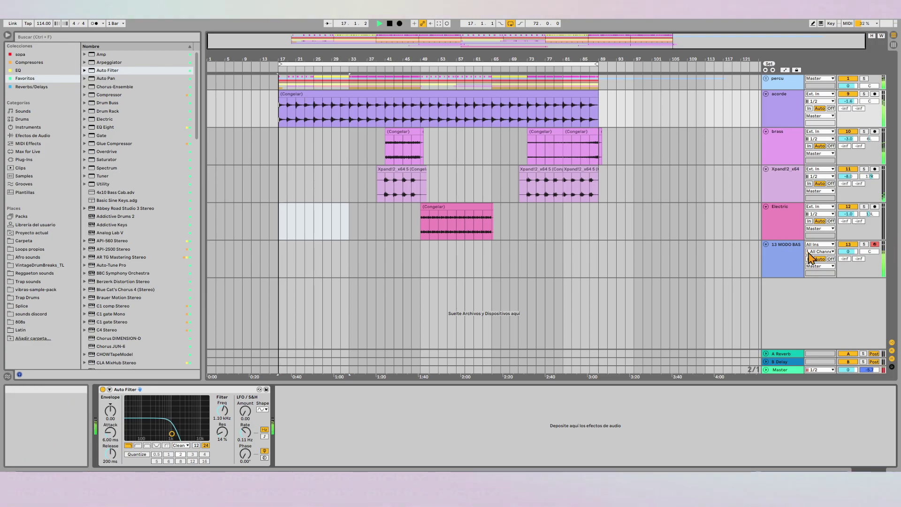
left_click(783, 261)
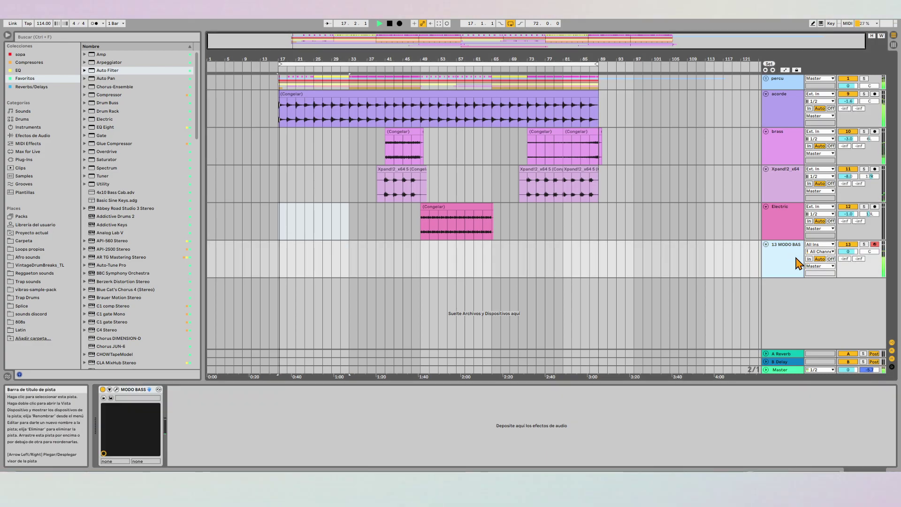
left_click(116, 389)
left_click(658, 190)
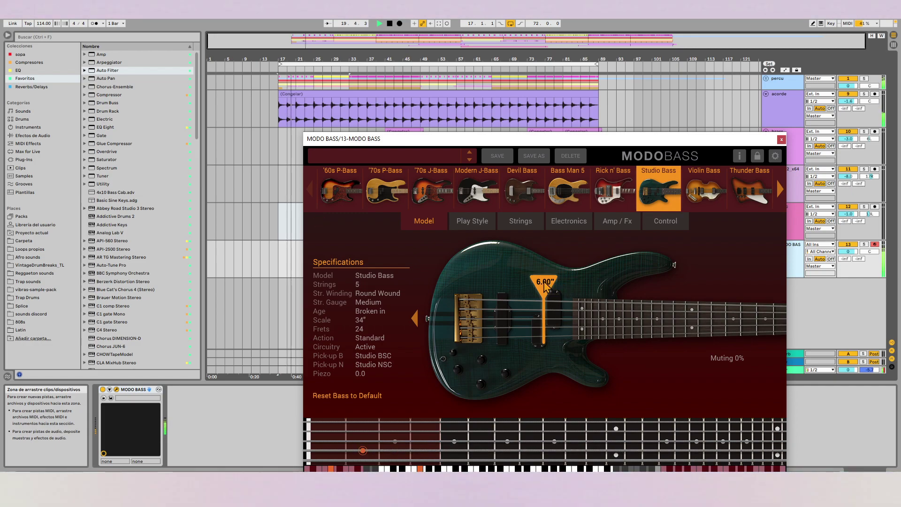
left_click(565, 290)
left_click(781, 140)
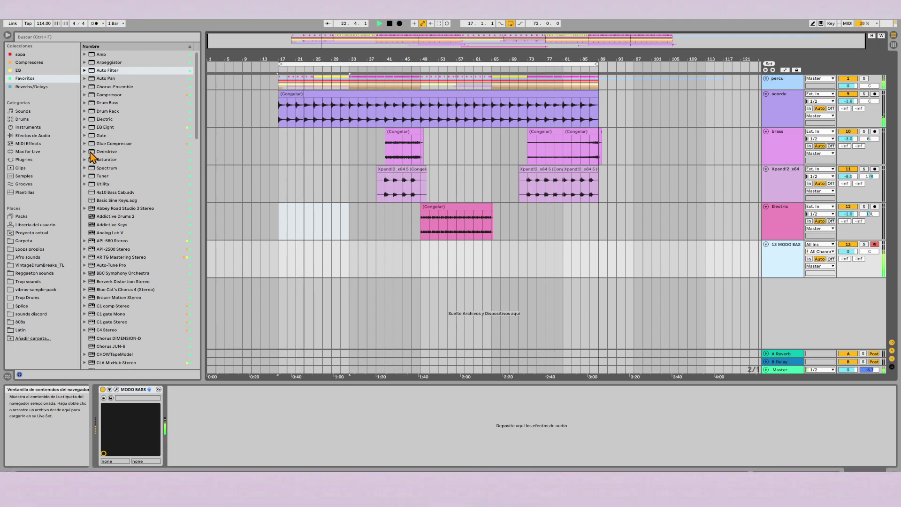
Add Saturator after MODO BASS and set its Drive to 2 dB.
left_click_drag(106, 159, 205, 434)
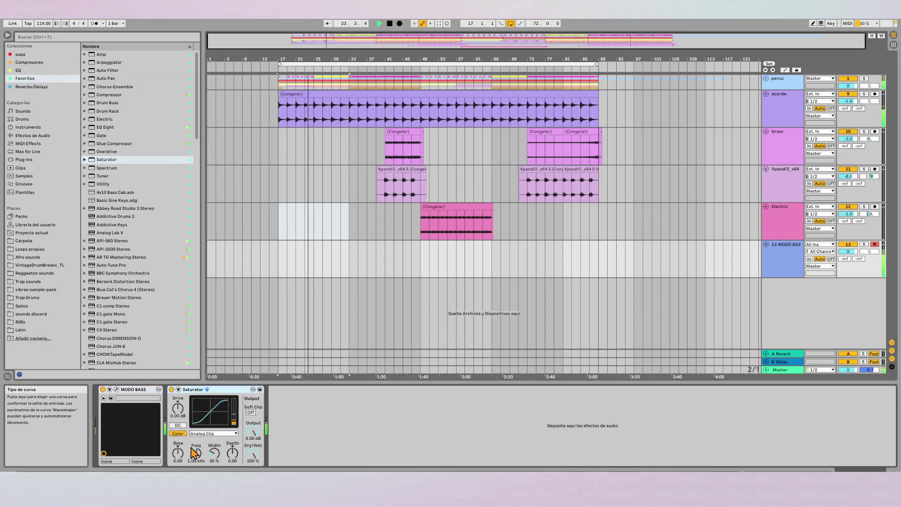
type("2")
key("Return")
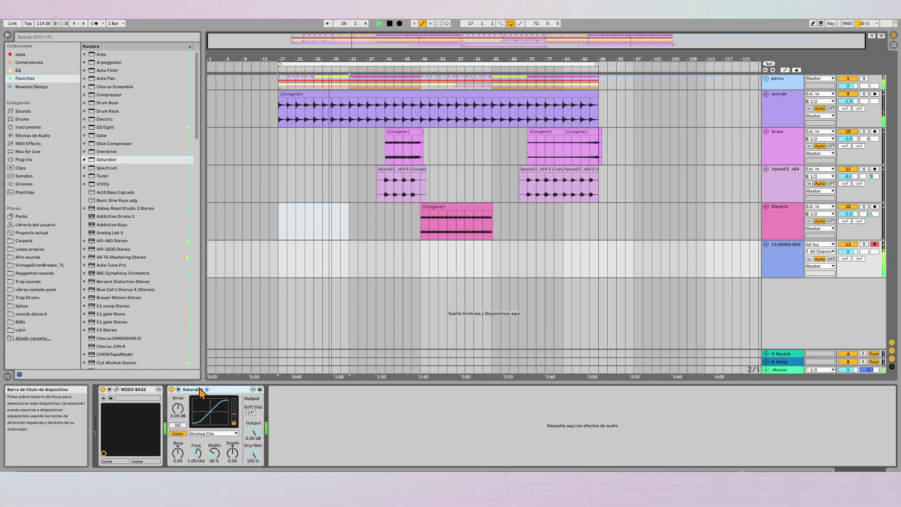
Add EQ Eight after Saturator on the MODO BASS track and set band 1 as a low cut at 66.4 Hz.
left_click_drag(101, 128, 349, 396)
left_click(315, 421)
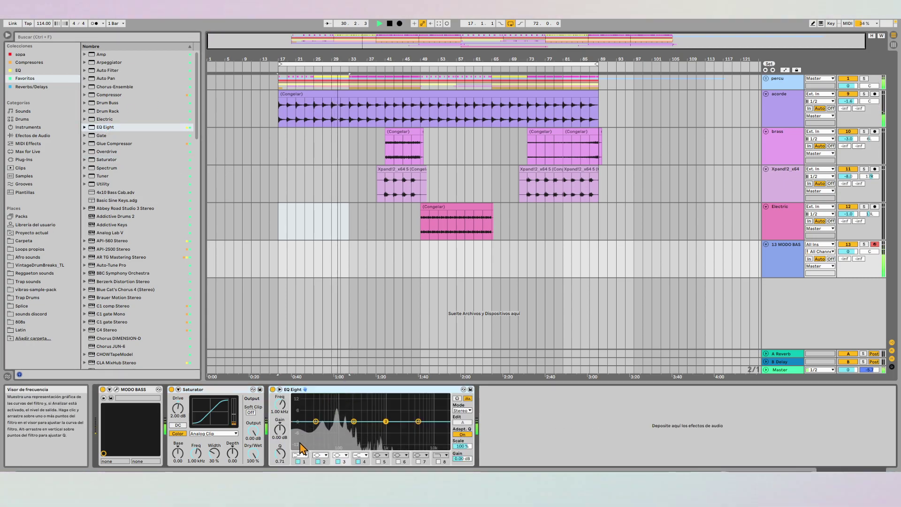
left_click_drag(280, 404, 280, 393)
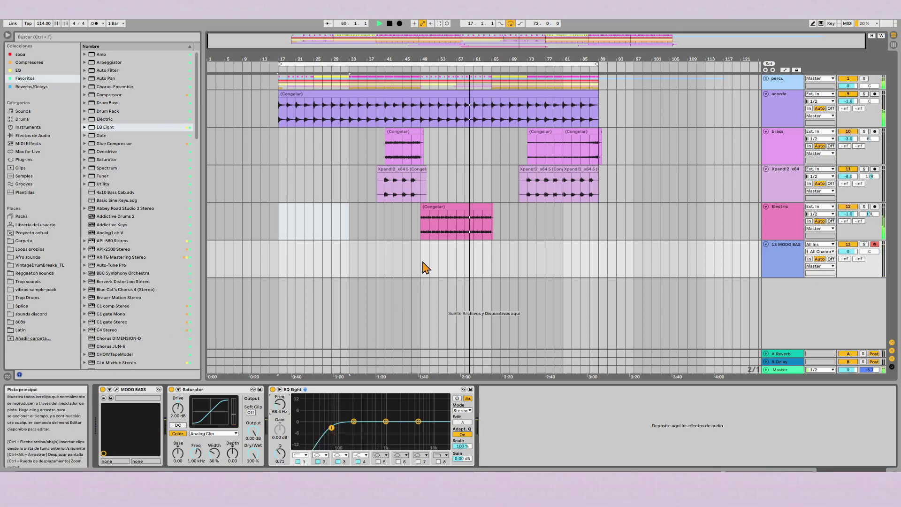
Record the bass line on the MODO BASS track through bar 89 and play back the join near bar 65.
left_click(399, 23)
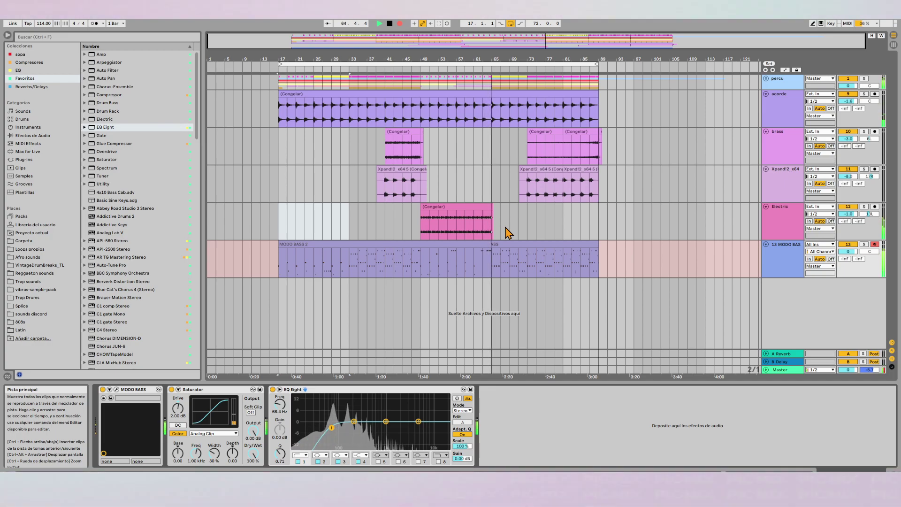
key("space")
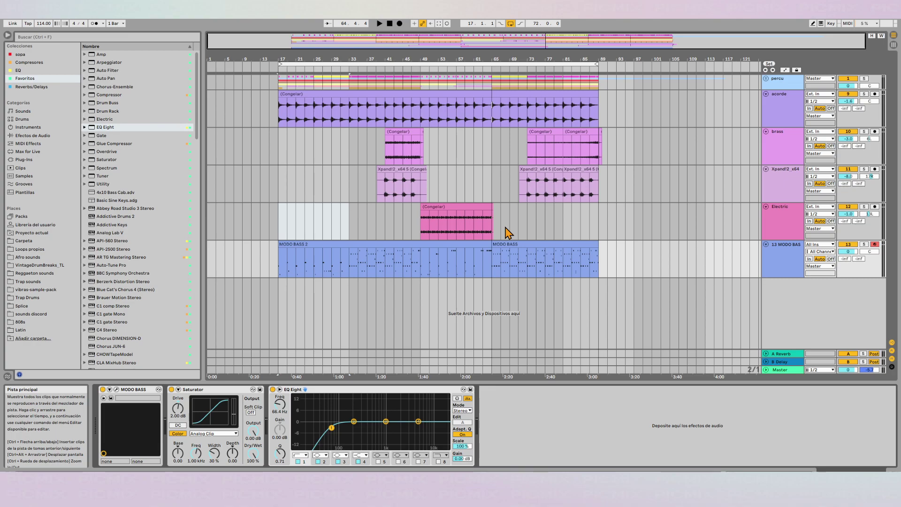
scroll(507, 232, "up", 5)
left_click(359, 277)
key("space")
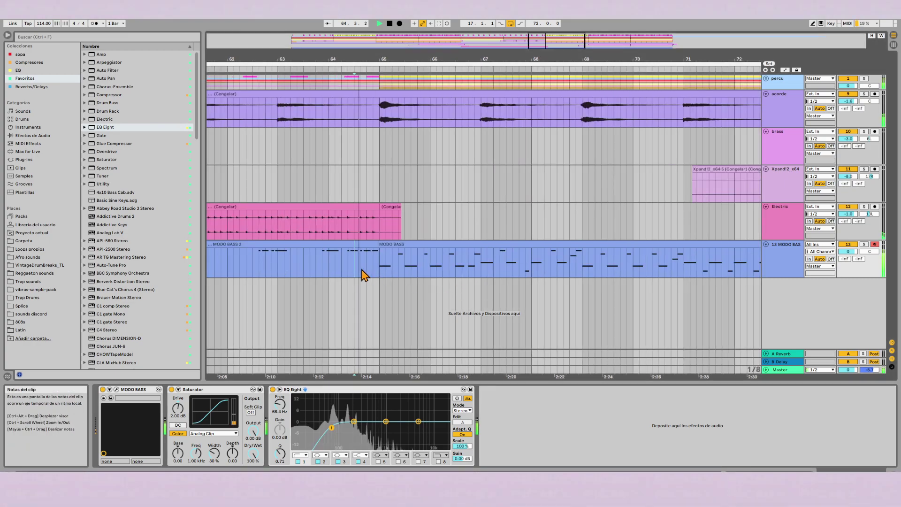
scroll(368, 270, "up", 3)
scroll(394, 268, "down", 8)
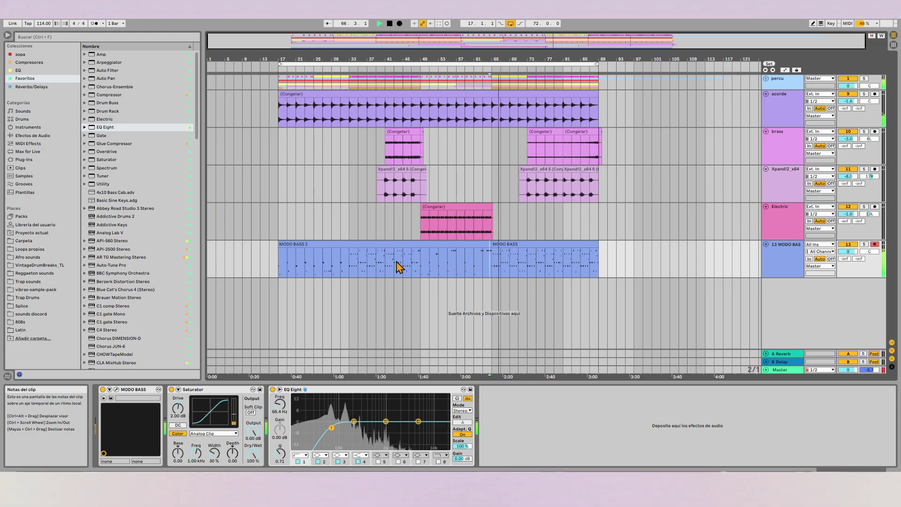
left_click(503, 247)
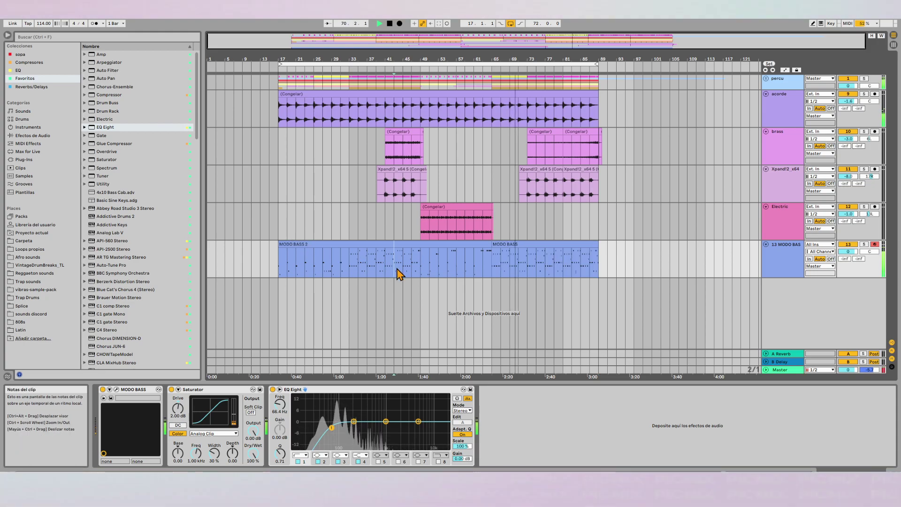
Show the Session mixer and add Amp after EQ Eight on the MODO BASS track.
key("Tab")
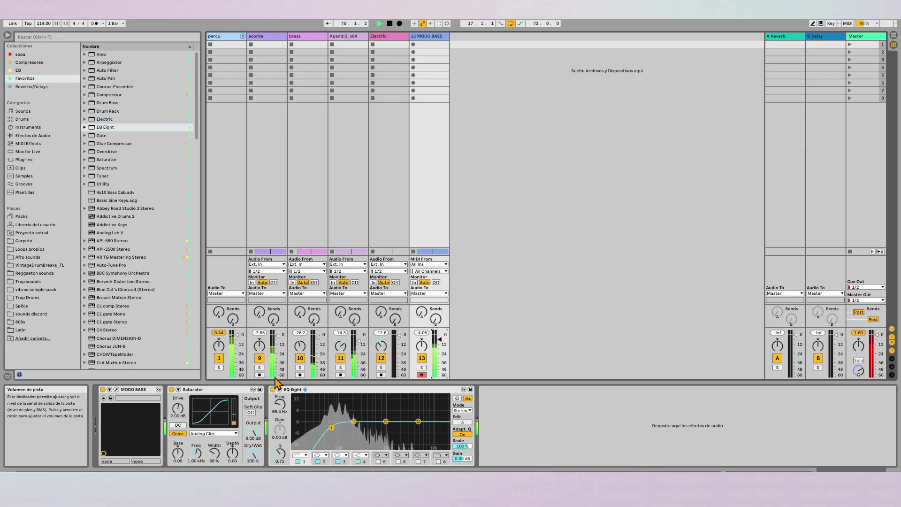
left_click(224, 392)
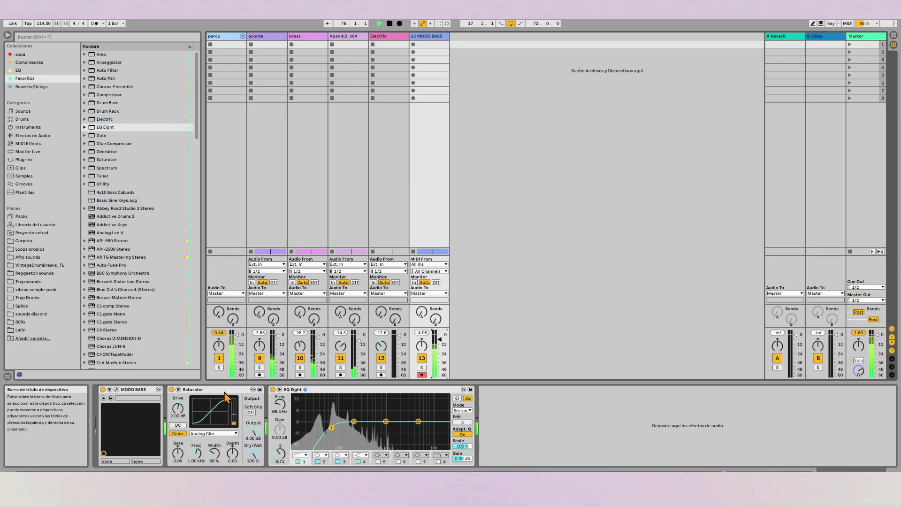
left_click_drag(101, 54, 588, 394)
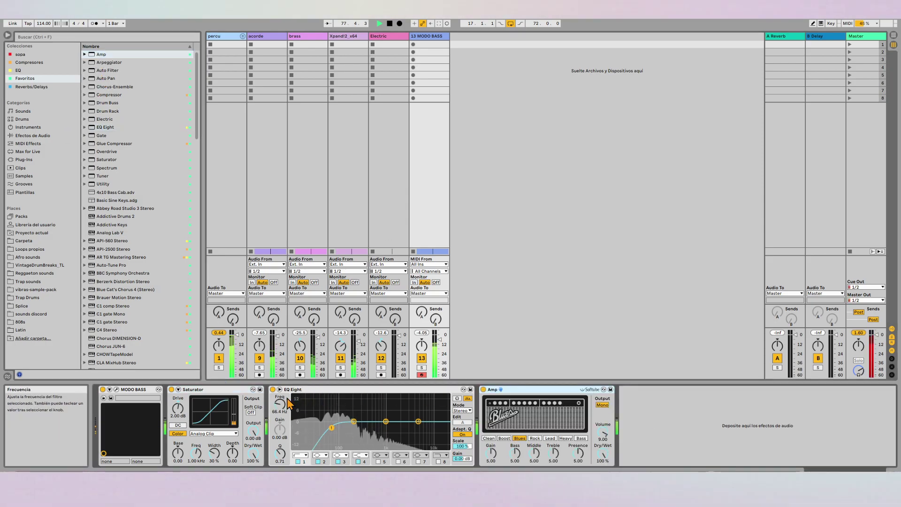
Group Saturator and EQ Eight into an Audio Effect Rack with its chain list shown, and switch Amp to the Bass model.
left_click(229, 393)
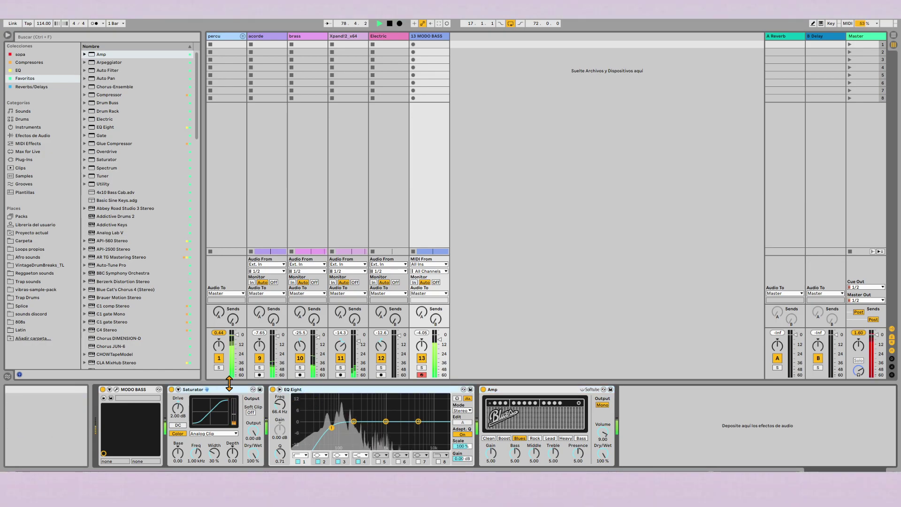
key("ctrl+g")
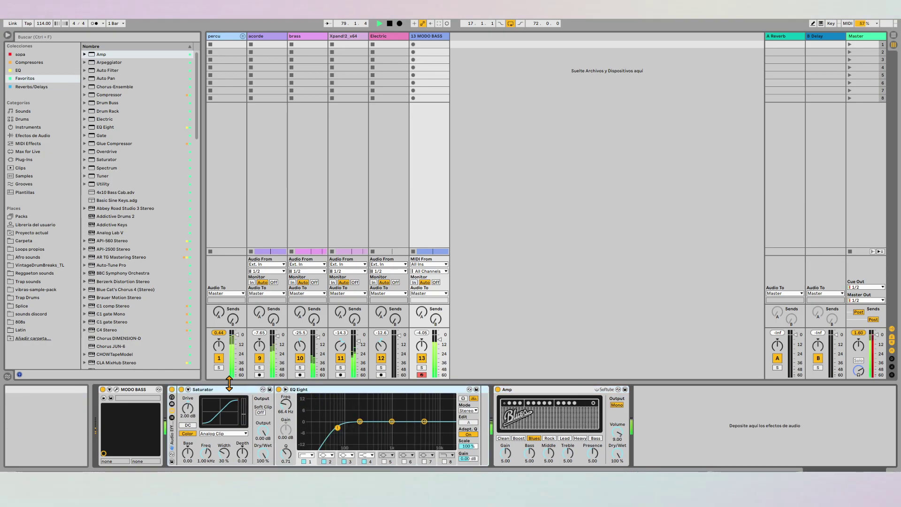
left_click(172, 417)
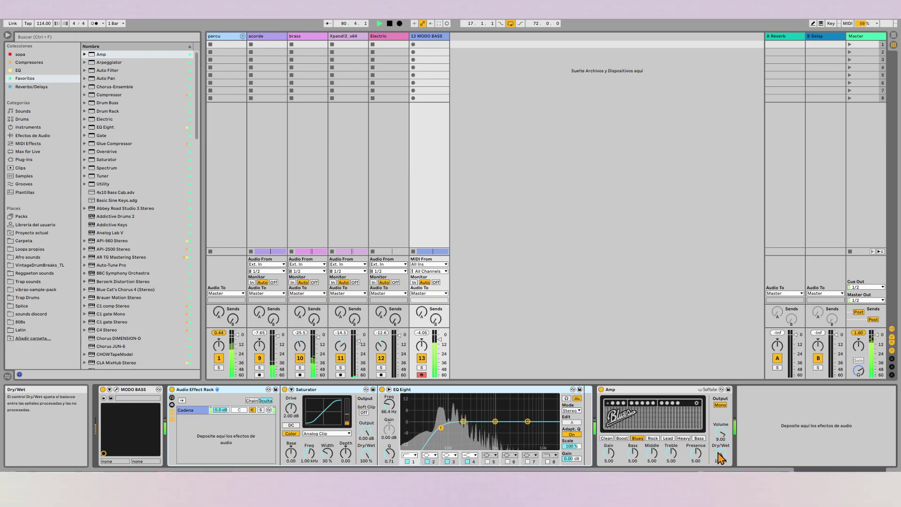
left_click(699, 438)
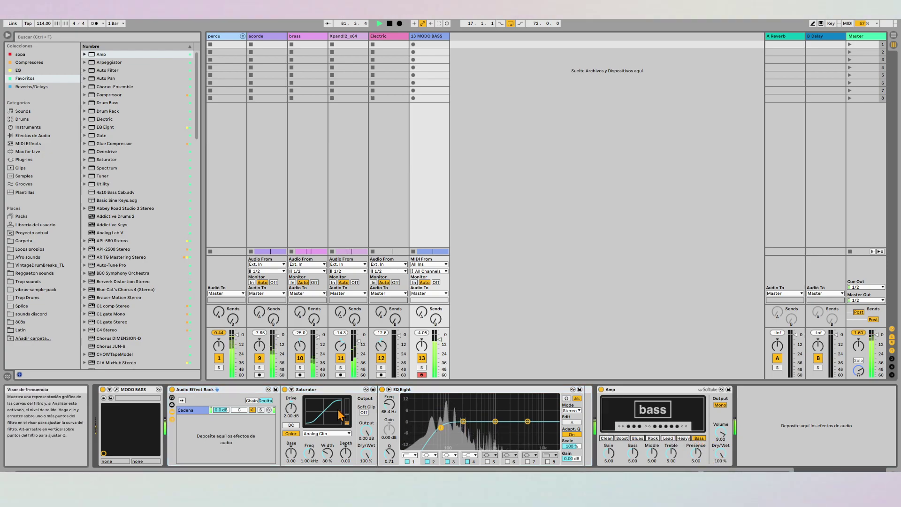
Enable band 8 of the rack's EQ Eight as a high cut and set its frequency to about 182 Hz.
left_click(225, 419)
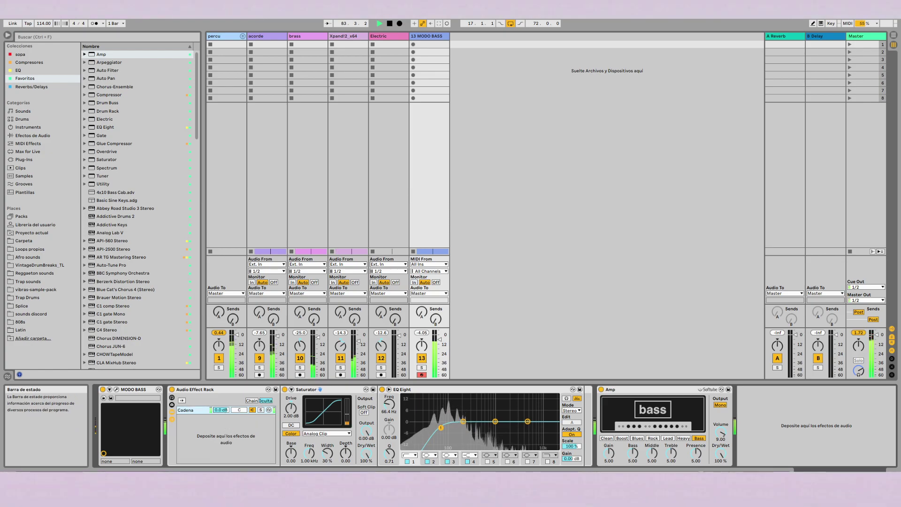
left_click(547, 461)
mouse_move(389, 404)
left_mouse_down()
mouse_move(389, 423)
mouse_move(389, 413)
left_mouse_up()
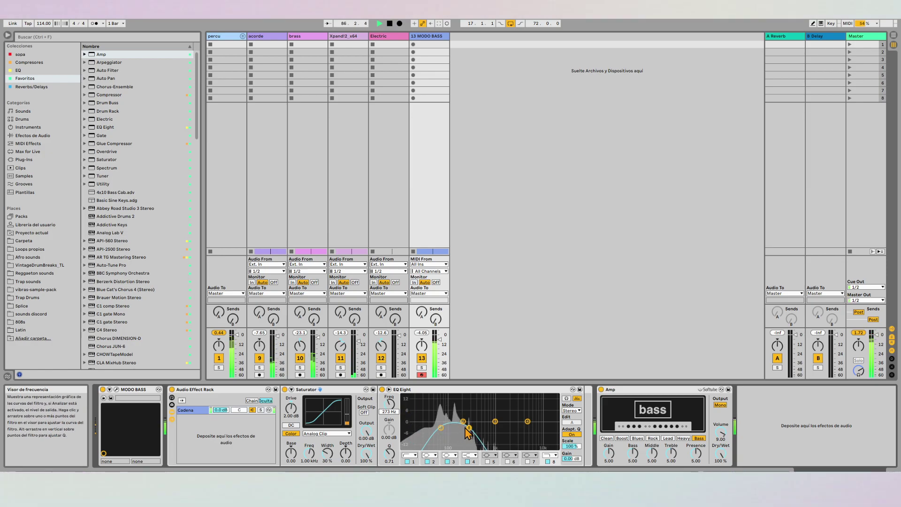
left_click_drag(469, 427, 461, 427)
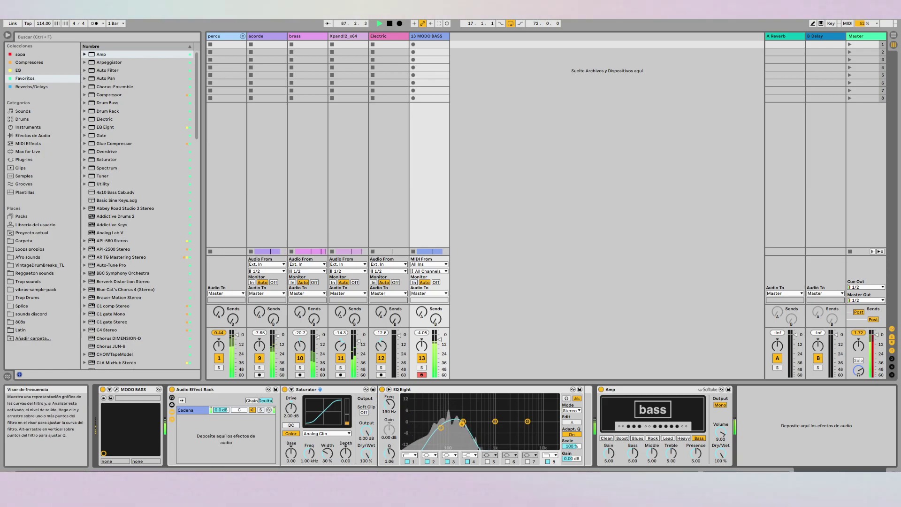
Set the rack's first chain to -3.7 dB and create a second chain at -6.2 dB.
left_click_drag(221, 410, 221, 420)
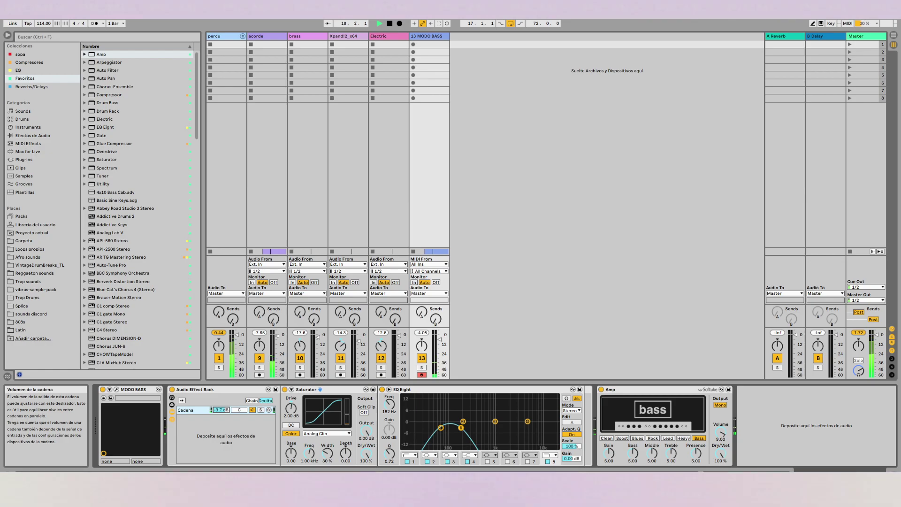
left_click(232, 419)
left_click(244, 420)
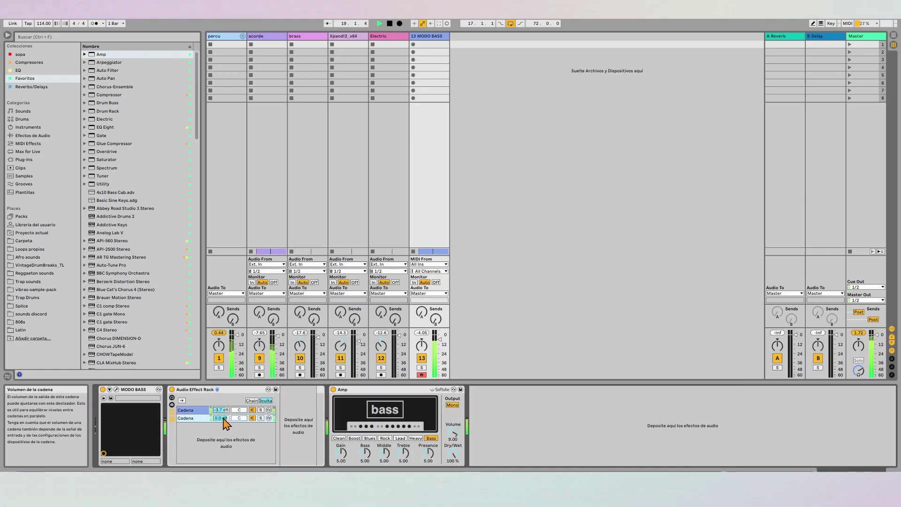
left_click_drag(218, 418, 219, 431)
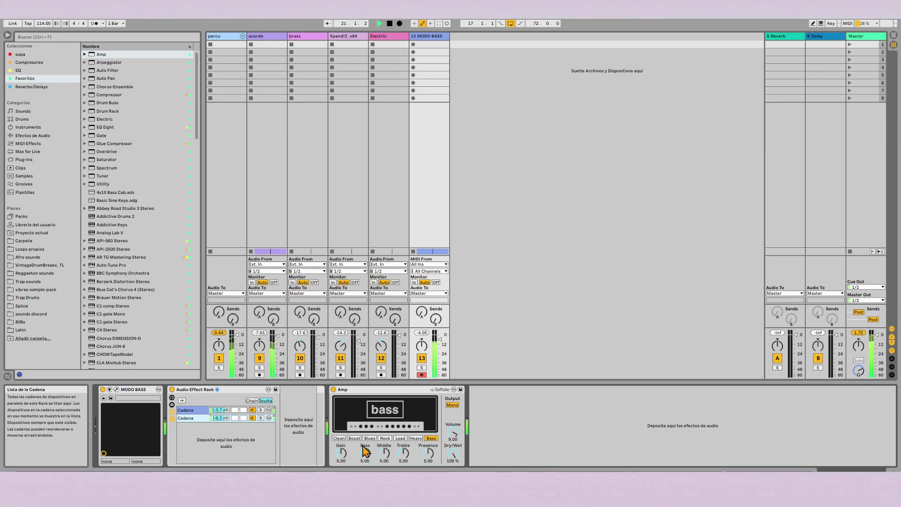
Move Amp into the first chain after EQ Eight and reset the empty second chain's volume to 0 dB.
left_click(187, 418)
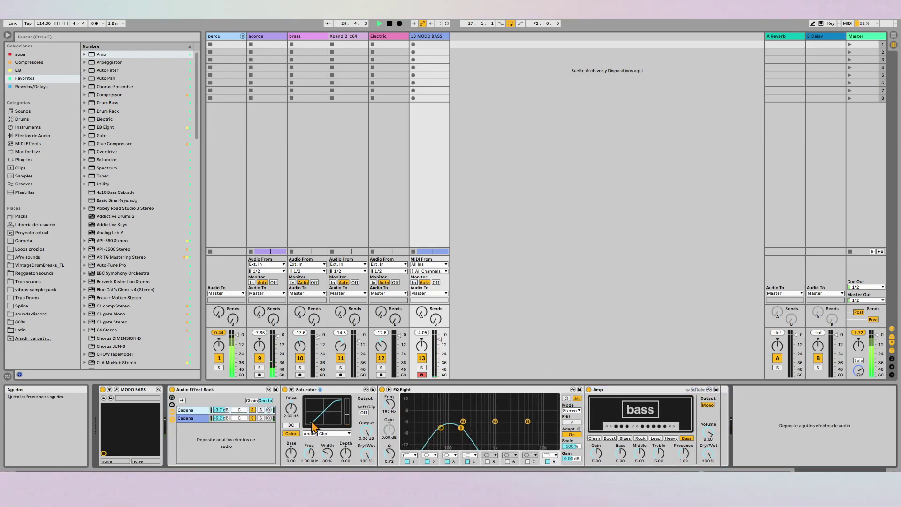
left_click(230, 418)
key("Delete")
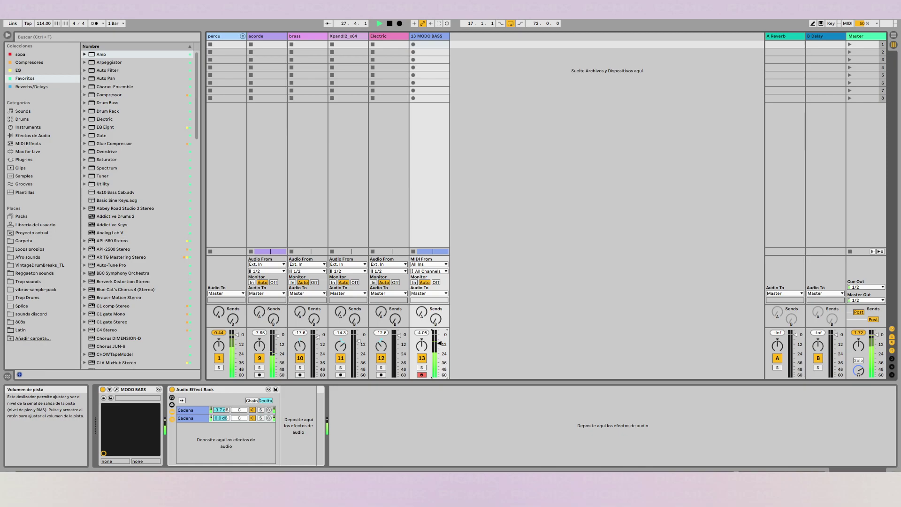
Split the MODO BASS 2 clip at bar 33 in the Arrangement and open its first part for note editing.
key("Tab")
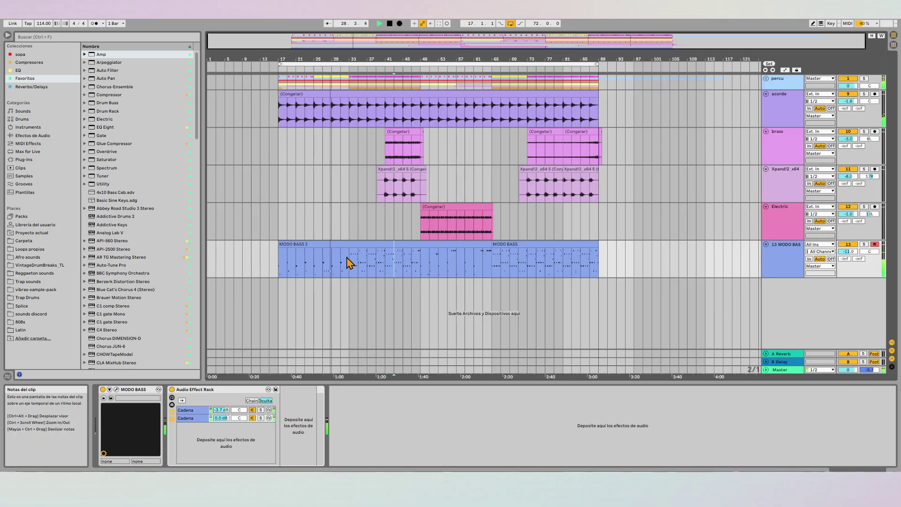
key("ctrl+e")
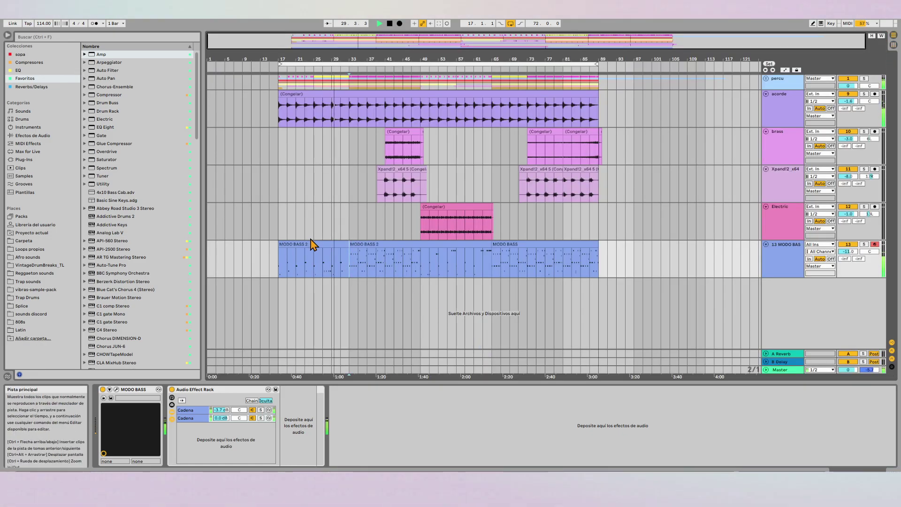
left_click(312, 239)
left_click(311, 243)
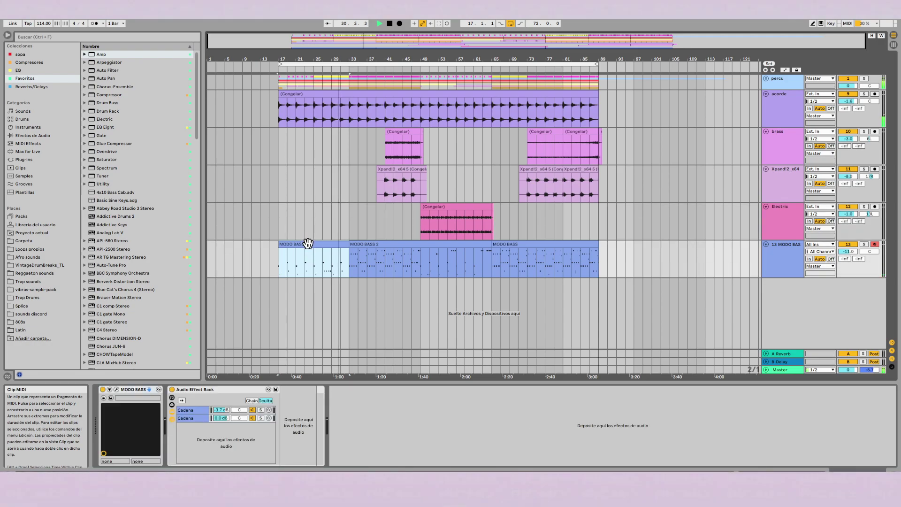
double_click(307, 243)
key("space")
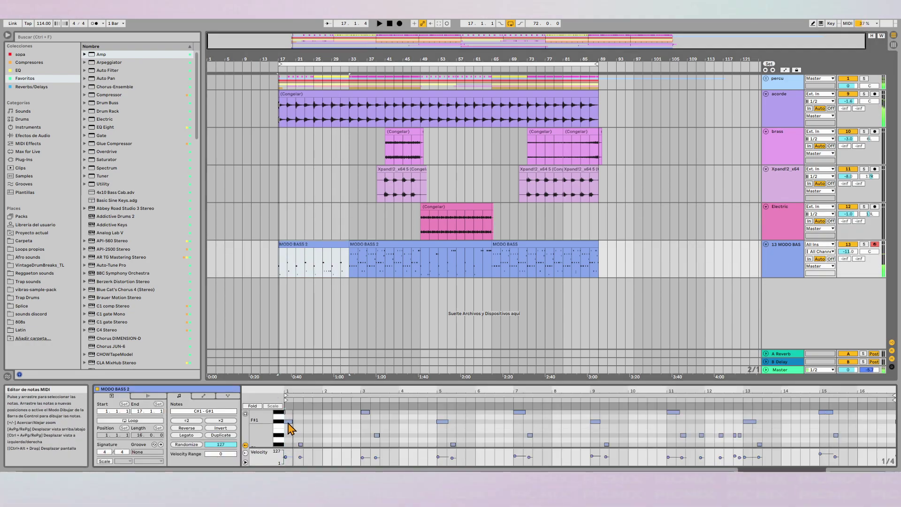
Play the clip and correct the timing of the bass notes in bars 1 to 5, including D#1 in bar 3 and C#1 in bar 5.
left_click(288, 423)
double_click(287, 421)
key("space")
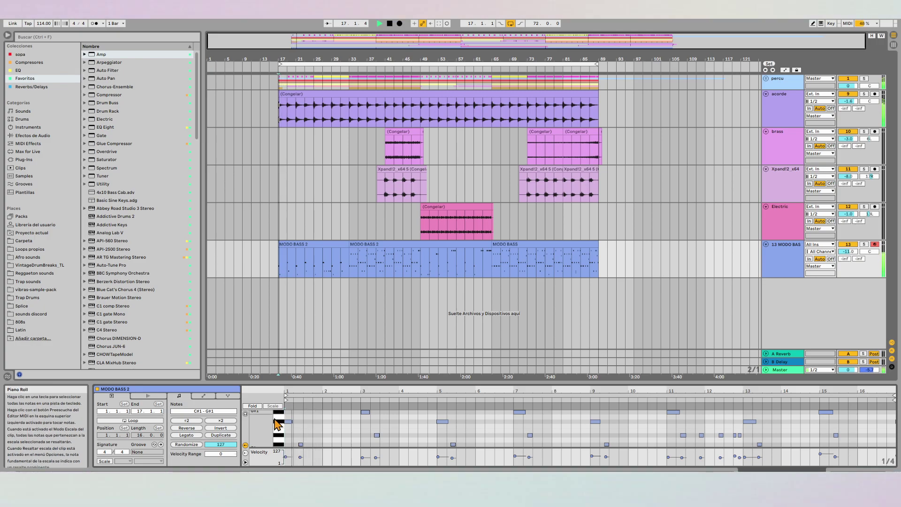
key("plus")
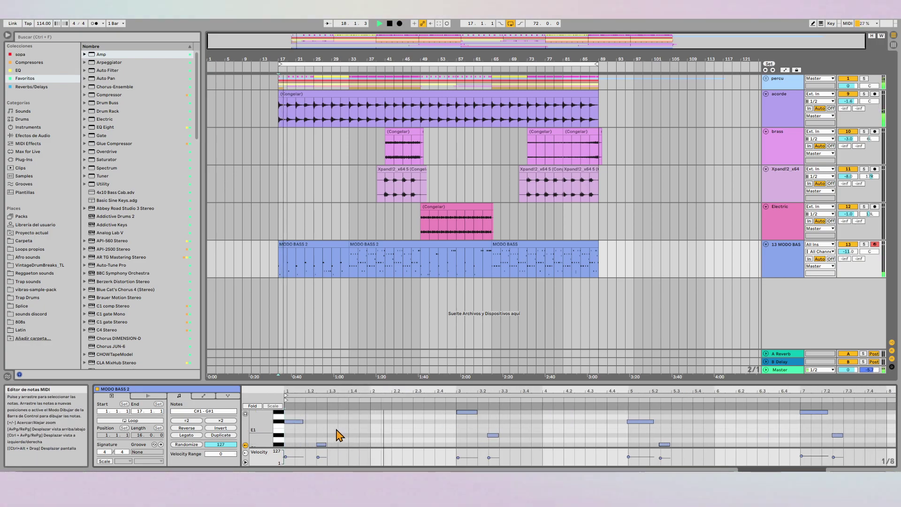
left_click(492, 437)
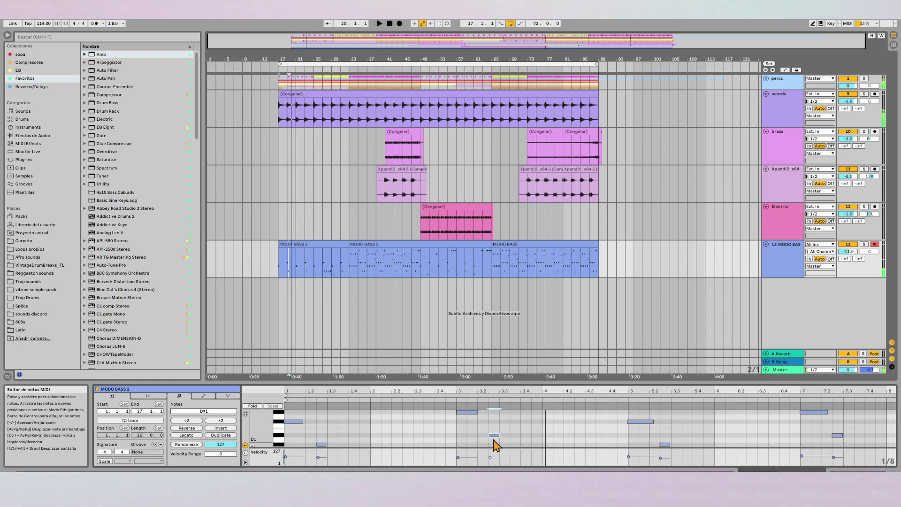
left_click(461, 412)
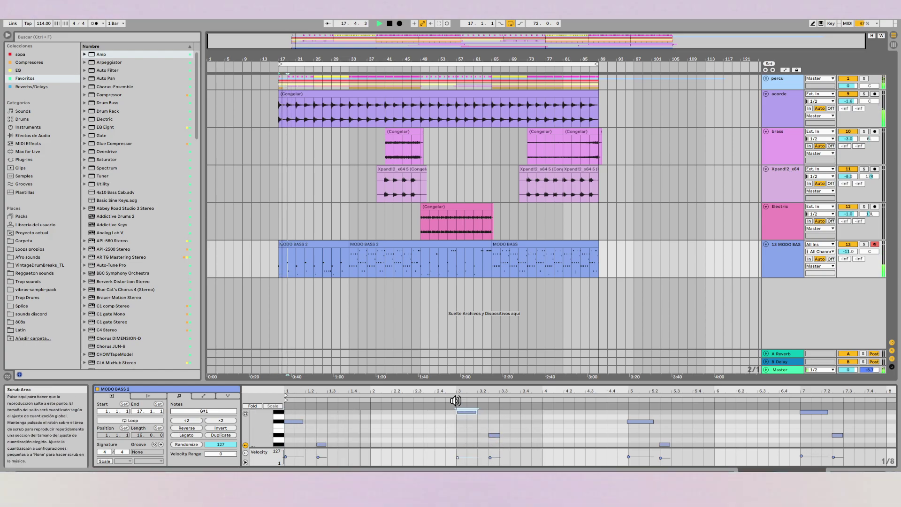
left_click(640, 421)
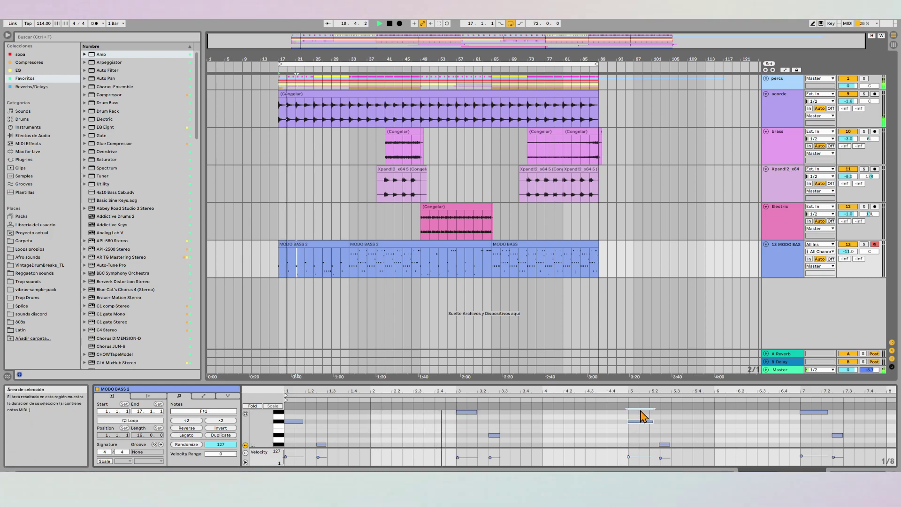
left_click(664, 444)
Tighten the timing of the bass notes in clip bars 5 to 9, including D#1 in bar 7 and F#1 and C#1 in bar 9.
scroll(723, 439, "right", 3)
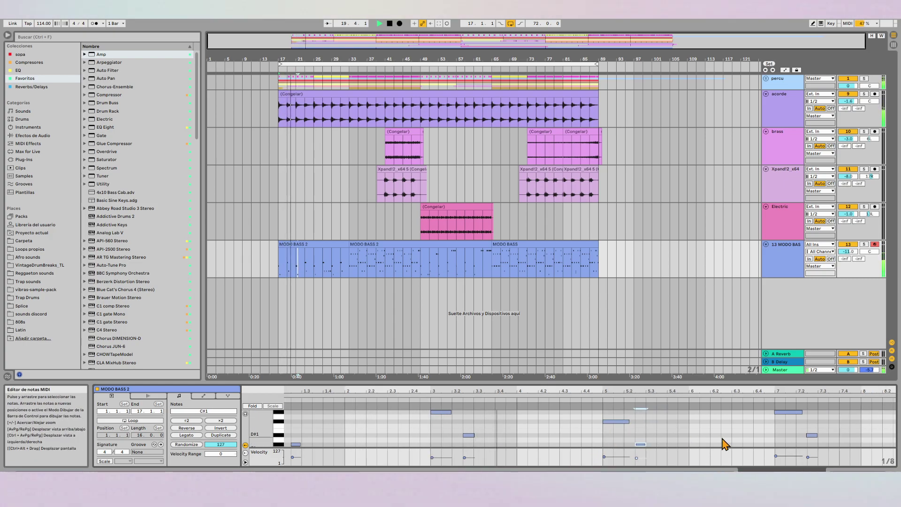
left_click(770, 435)
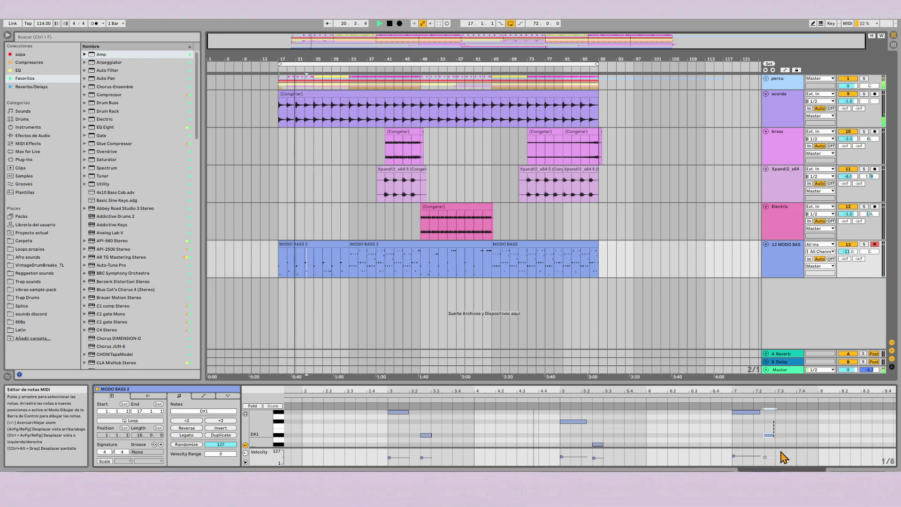
scroll(795, 451, "right", 2)
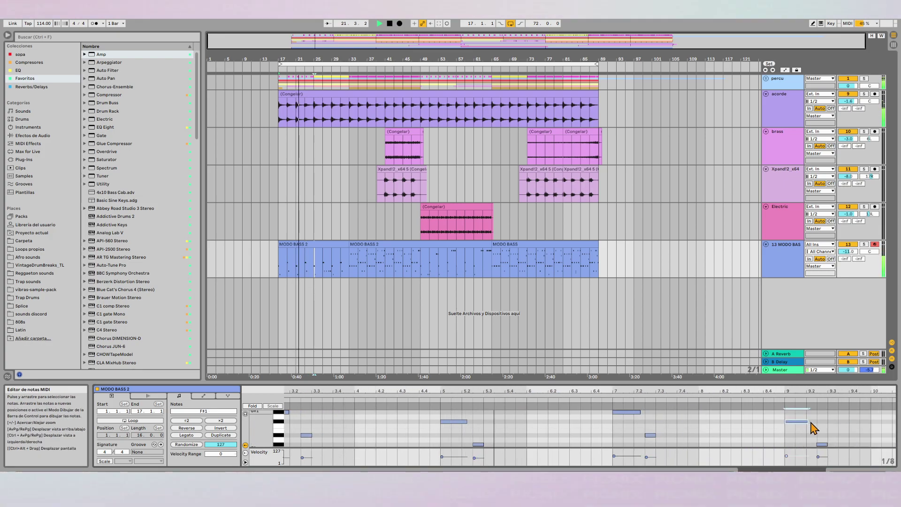
left_click(851, 421)
scroll(816, 431, "right", 3)
left_click(762, 444)
scroll(740, 436, "right", 3)
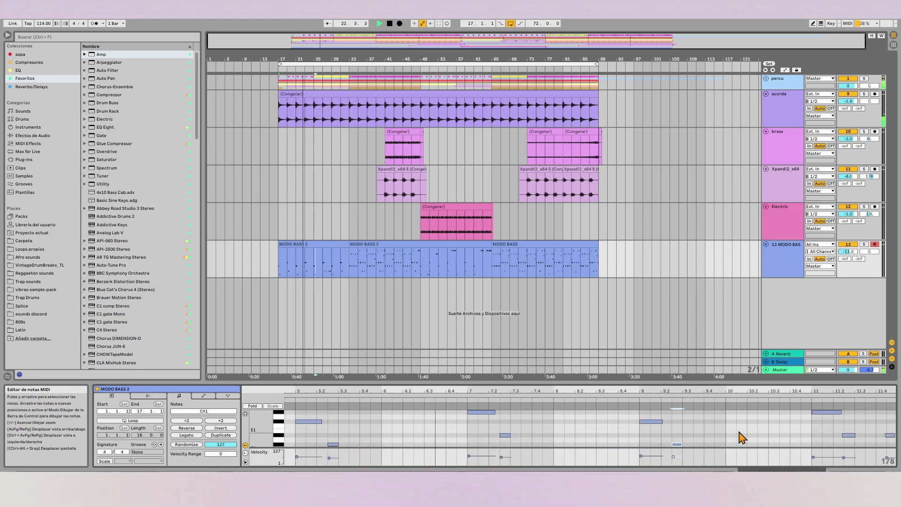
Correct the timing of the bass notes in clip bars 11 to 13, from G#1 in bar 11 to C#1 in bar 13.
left_click(754, 435)
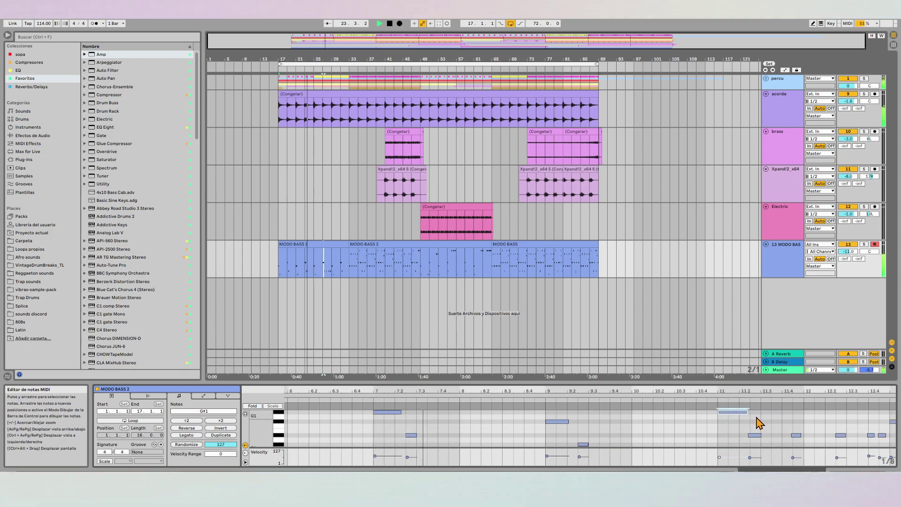
left_click(796, 435)
scroll(807, 425, "right", 1)
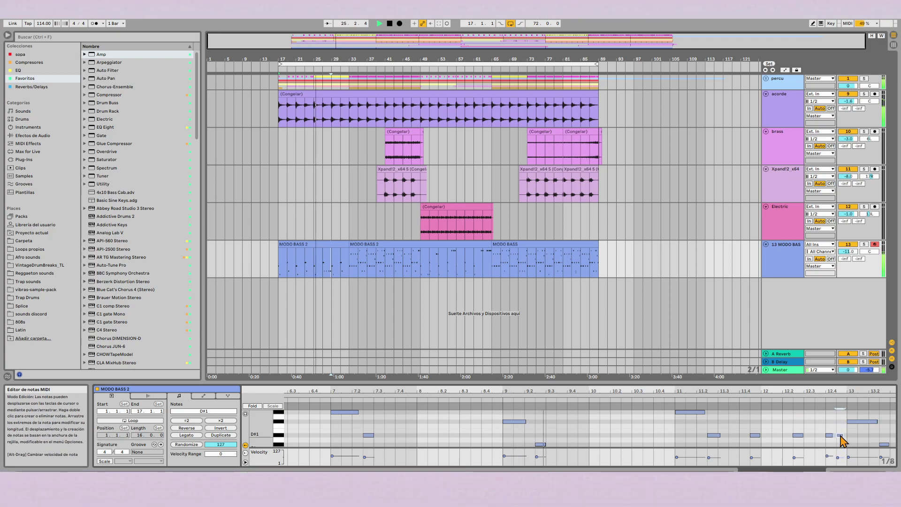
left_click(857, 422, "shift")
left_click(885, 444)
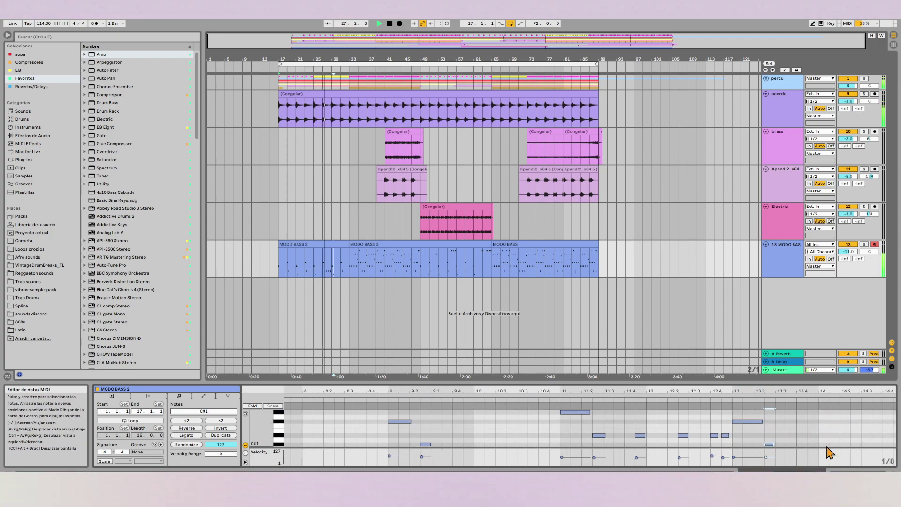
Align the G#1 and D#1 notes in clip bar 15 and select the F#1 note at bar 17.
scroll(756, 434, "up", 3)
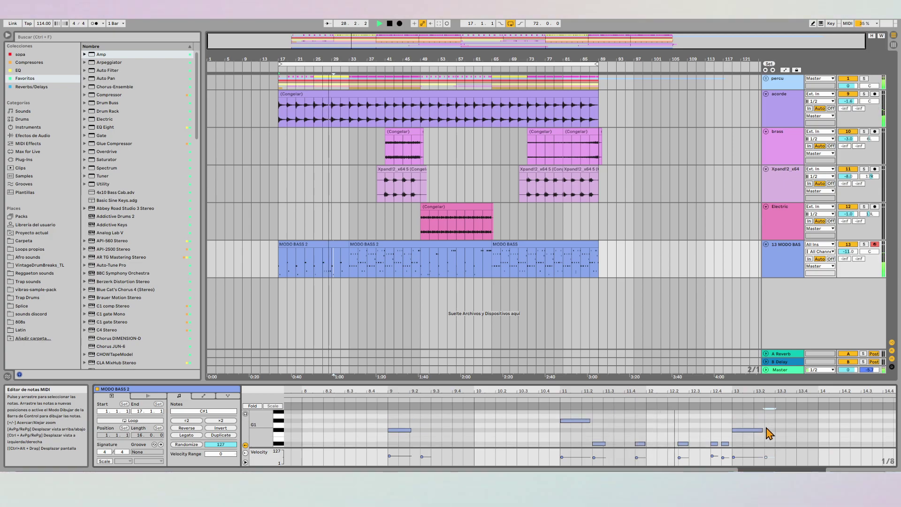
scroll(769, 433, "down", 2)
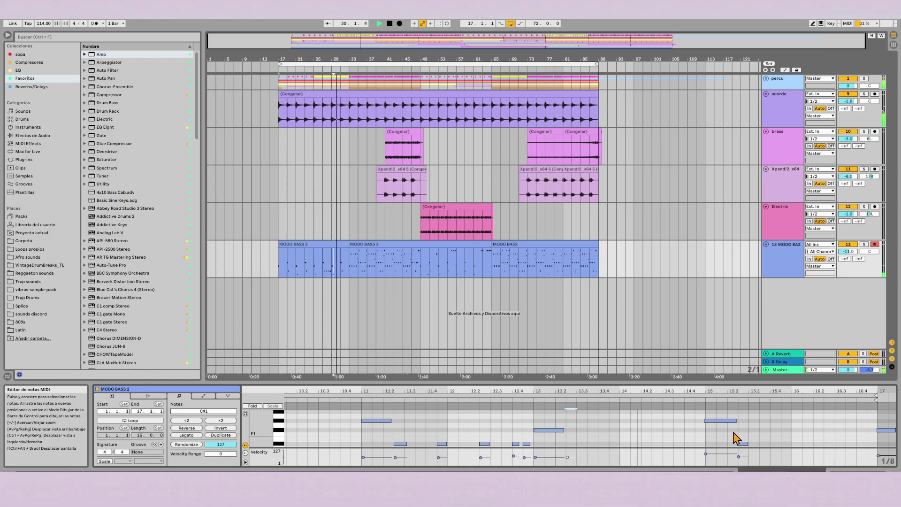
left_click(742, 443)
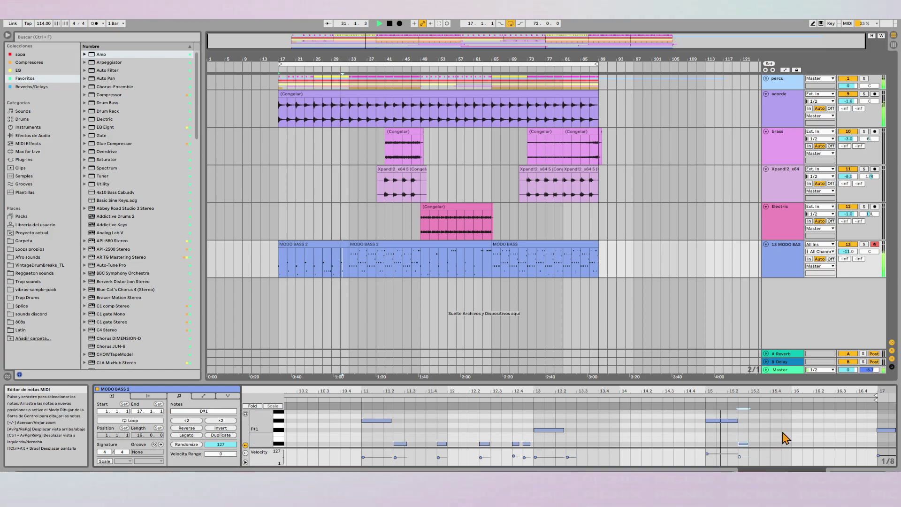
left_click_drag(848, 422, 879, 438)
key("Delete")
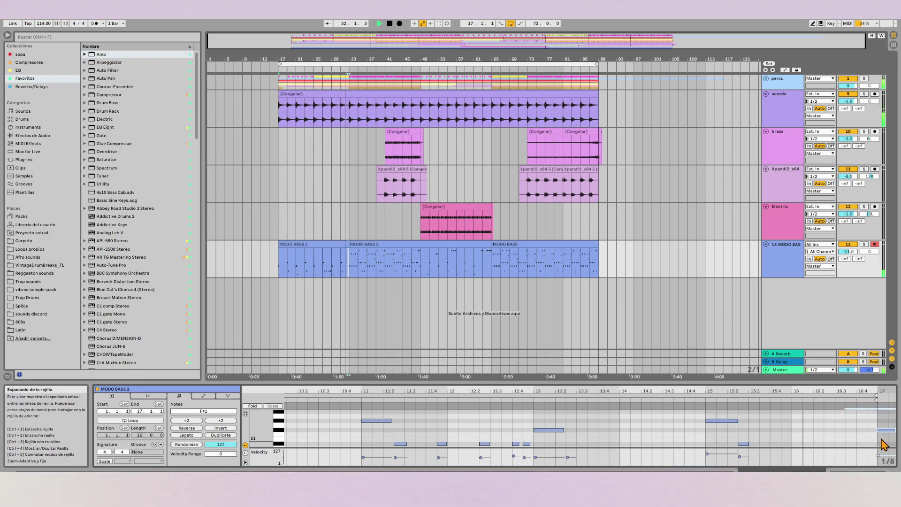
Open the MODO BASS 2 clip starting at bar 33, adjust its first F#1 note at clip bar 46, and restart playback there.
left_click(355, 242)
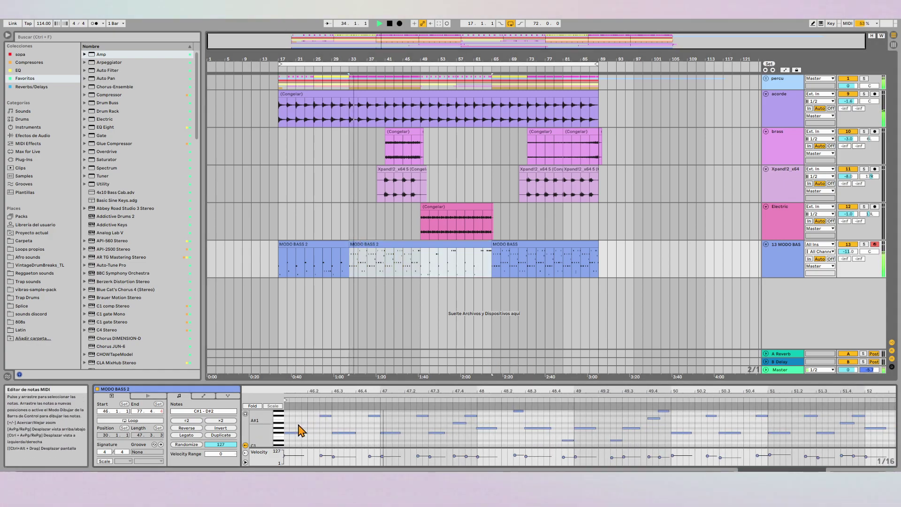
left_click(322, 433)
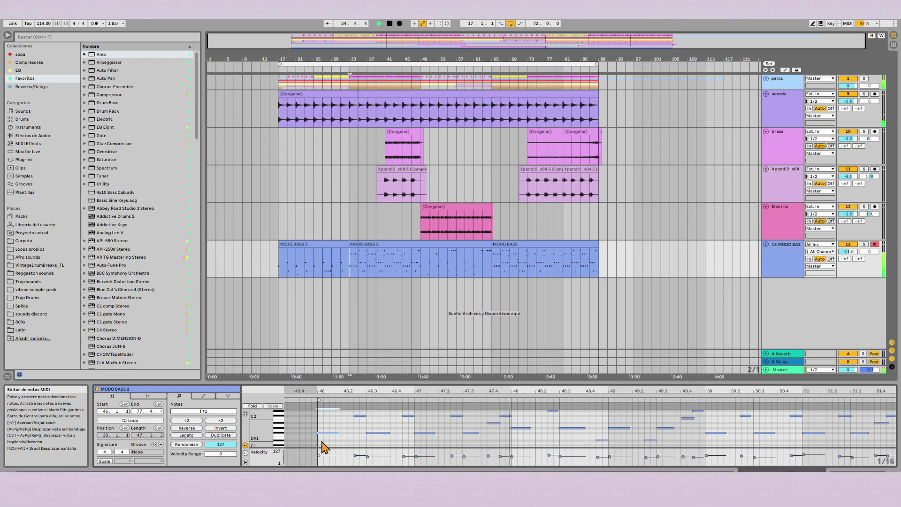
key("space")
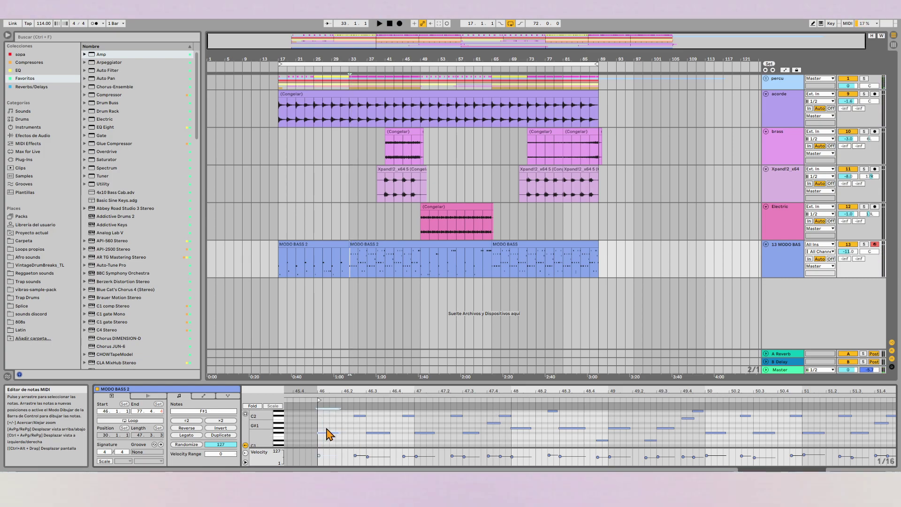
key("space")
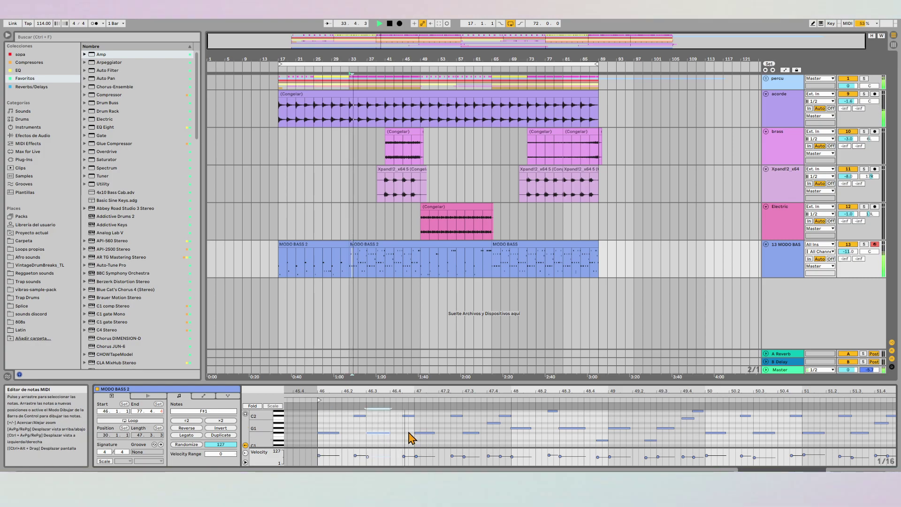
Nudge off-grid bass notes into time in clip bars 46 to 50, including G#1 at bar 48 and C#2 in bar 50.
left_click(493, 437)
left_click(520, 428)
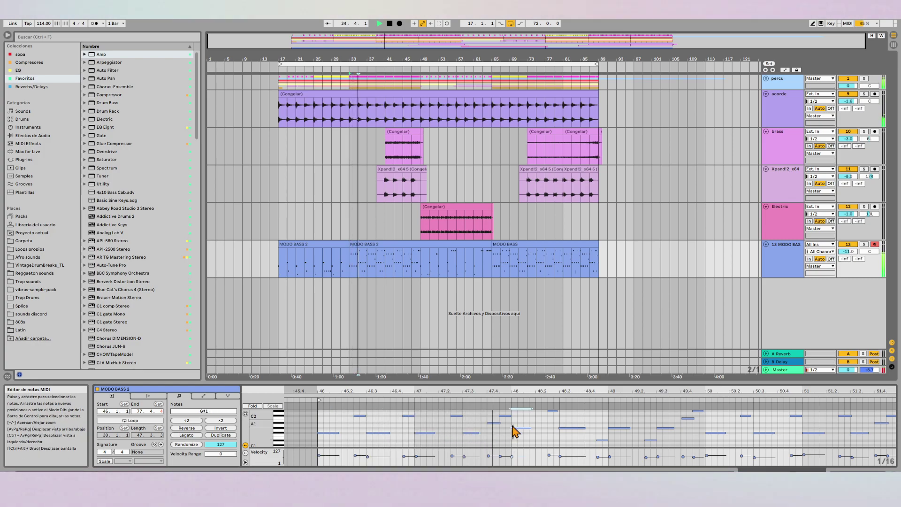
key("alt+Right")
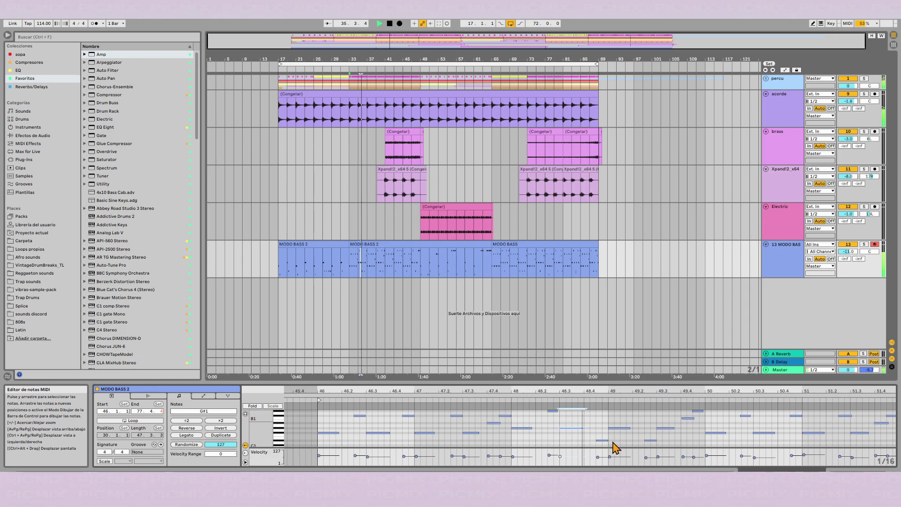
key("alt+Right")
key("alt+Right")
key("alt+Right")
key("alt+Right")
key("alt+Right")
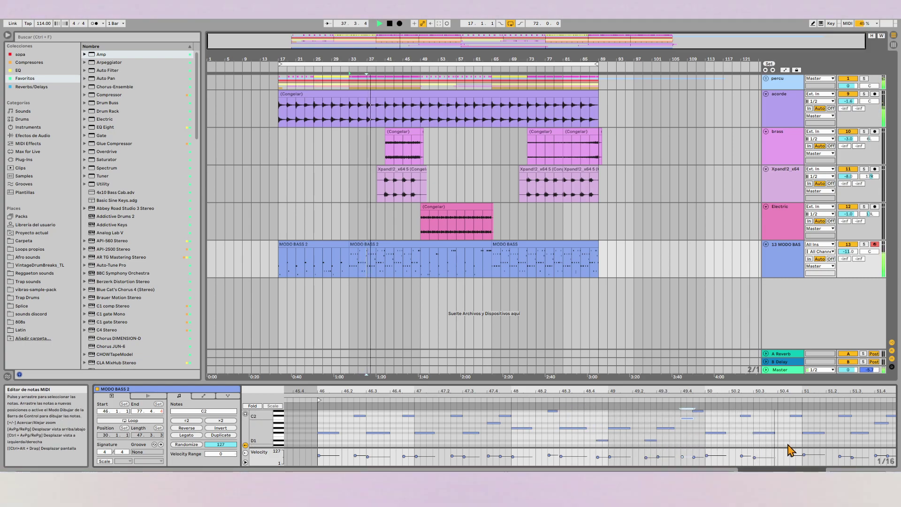
left_click(745, 415)
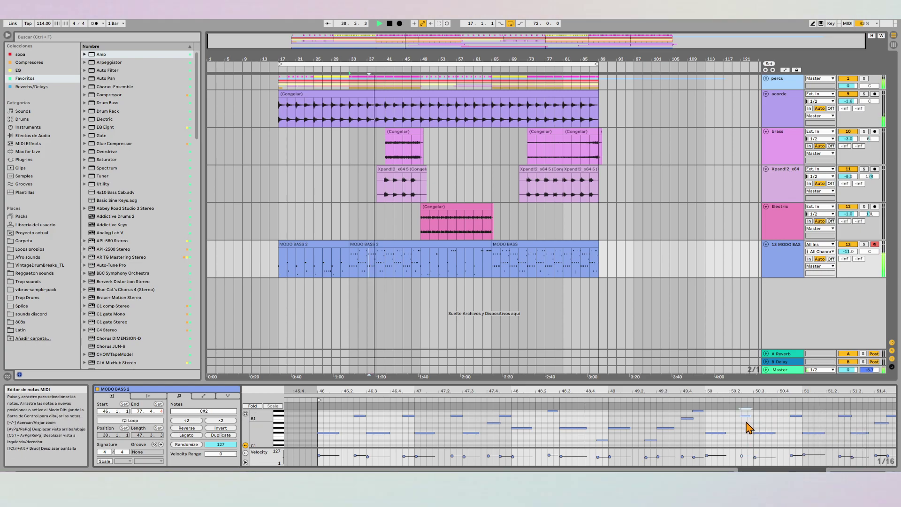
Follow playback through clip bars 50 to 57 and adjust notes such as C#2 in bar 55 and G#1 in bar 57.
scroll(756, 437, "right", 2)
scroll(756, 437, "right", 5)
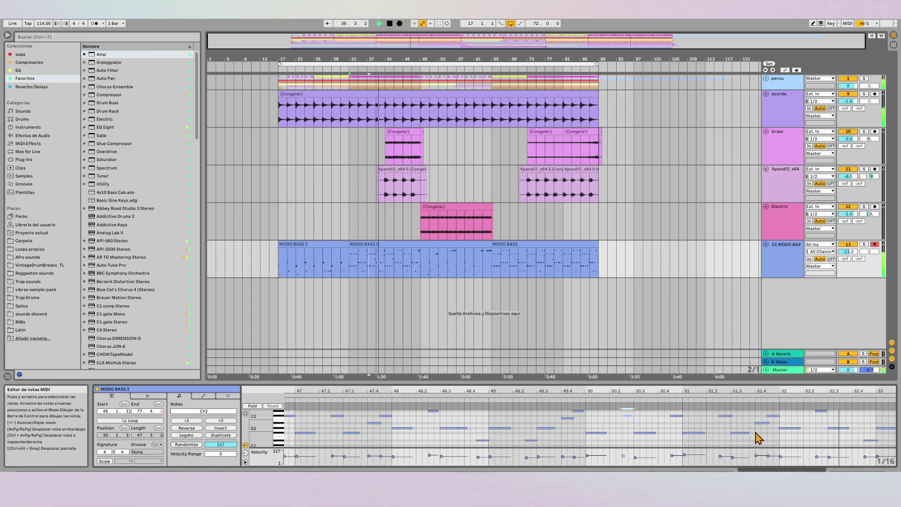
scroll(760, 440, "right", 2)
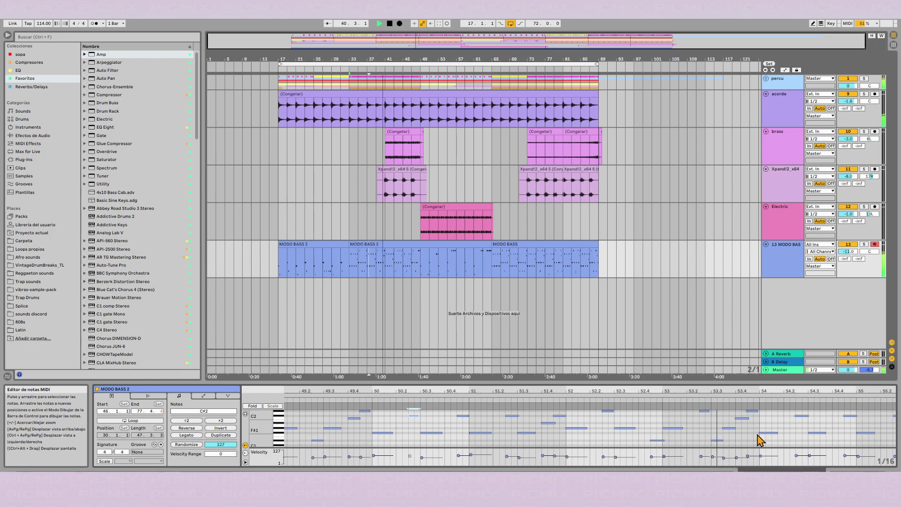
scroll(758, 438, "right", 3)
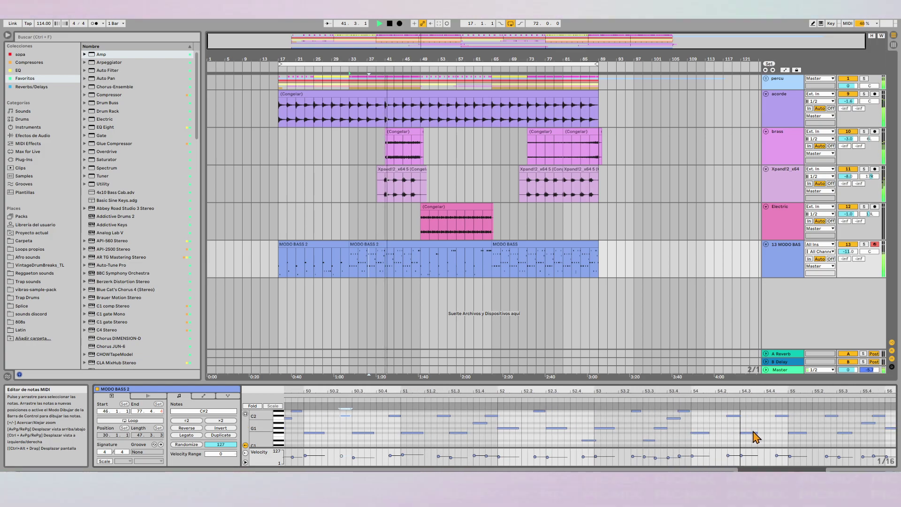
scroll(756, 436, "right", 2)
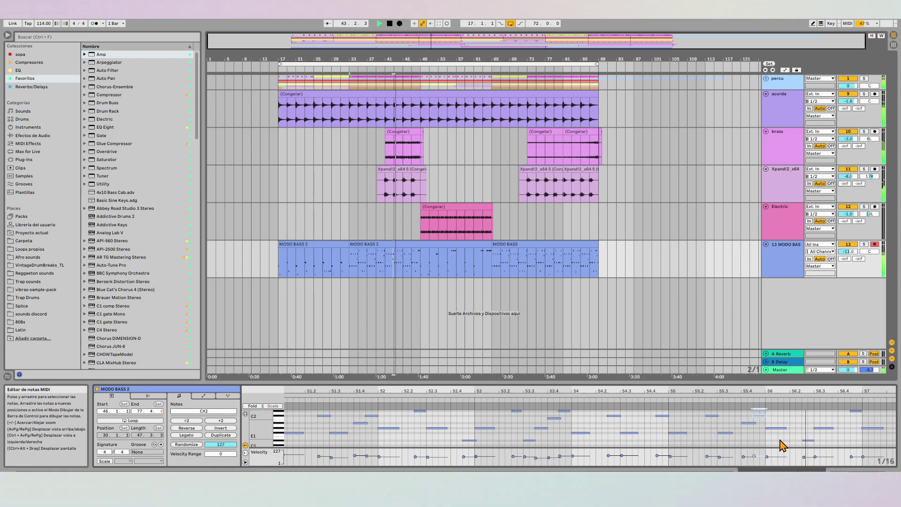
scroll(769, 434, "right", 2)
scroll(770, 434, "right", 2)
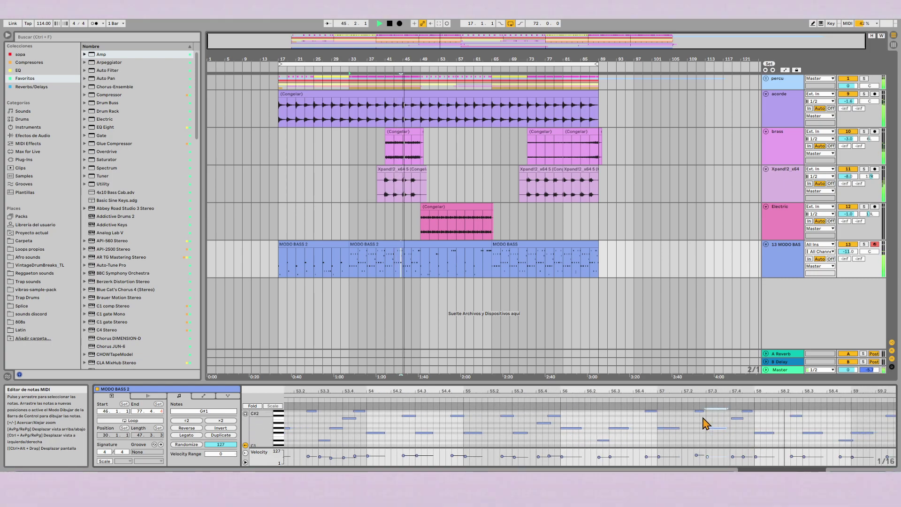
Correct the timing of D#2 and C2 in clip bar 57 and C#2 in bar 59, continuing into bar 61.
left_click(736, 417)
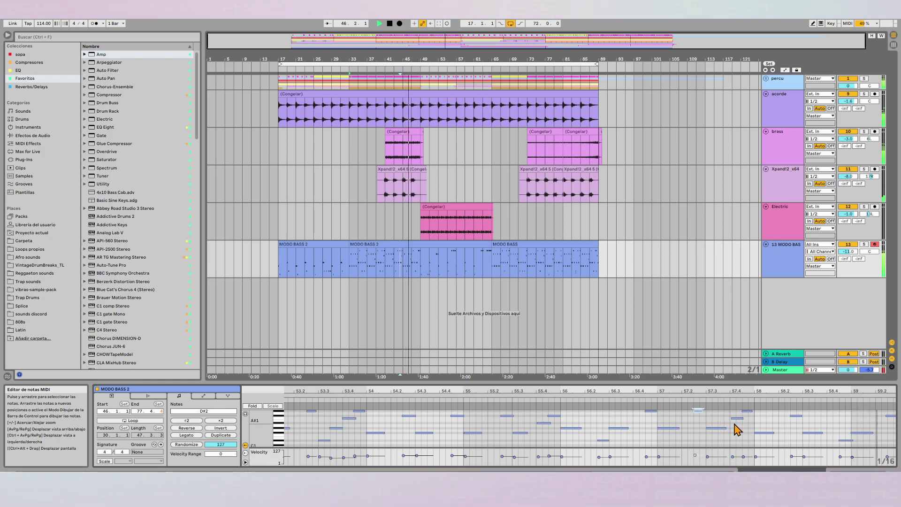
scroll(744, 431, "right", 2)
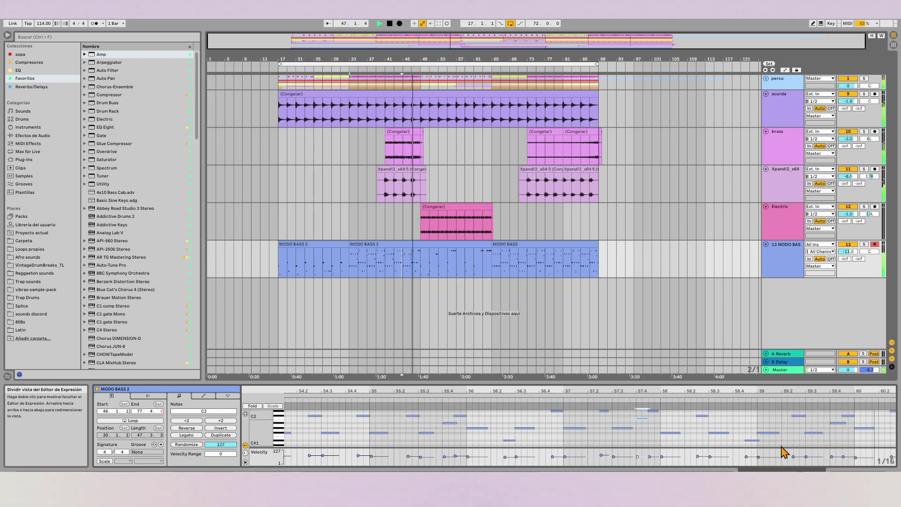
left_click(799, 415)
scroll(804, 434, "right", 2)
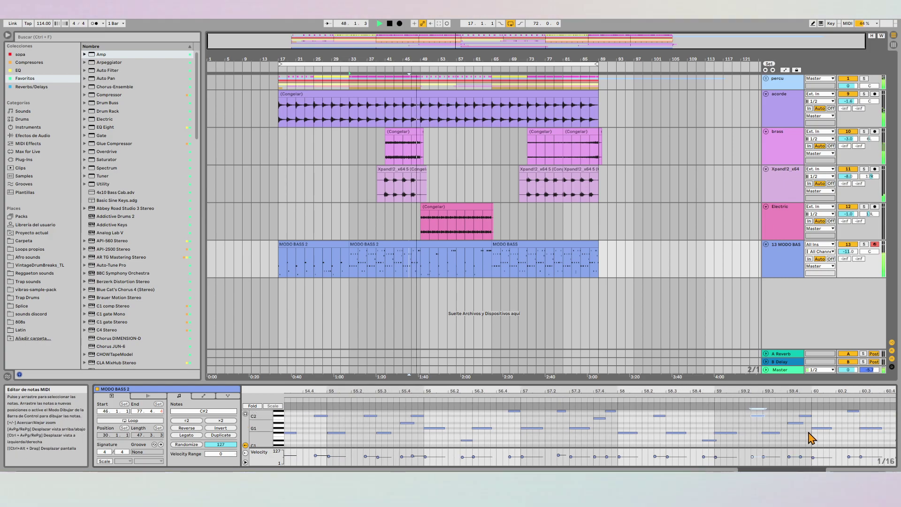
scroll(812, 436, "right", 2)
left_click(817, 426)
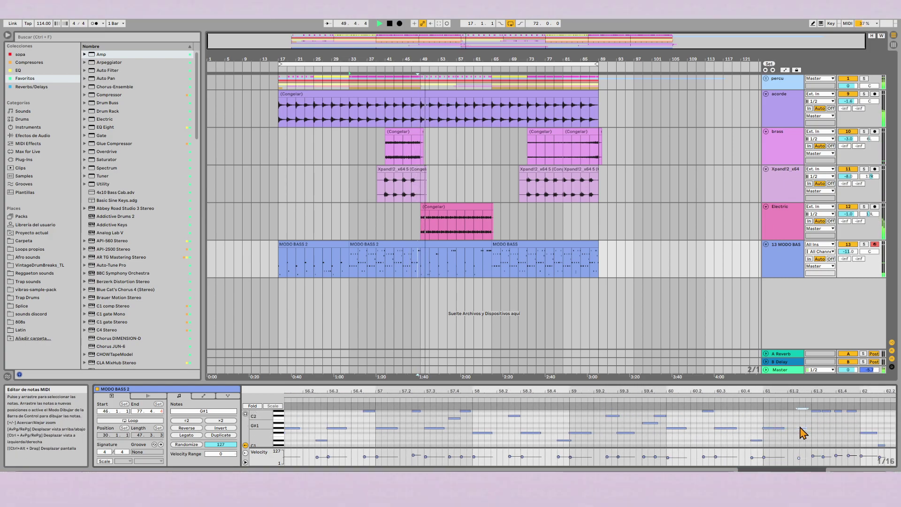
Even out the timing of the quick run of D#2 notes in clip bar 61.
scroll(802, 429, "right", 1)
left_click(801, 428)
left_click(817, 410)
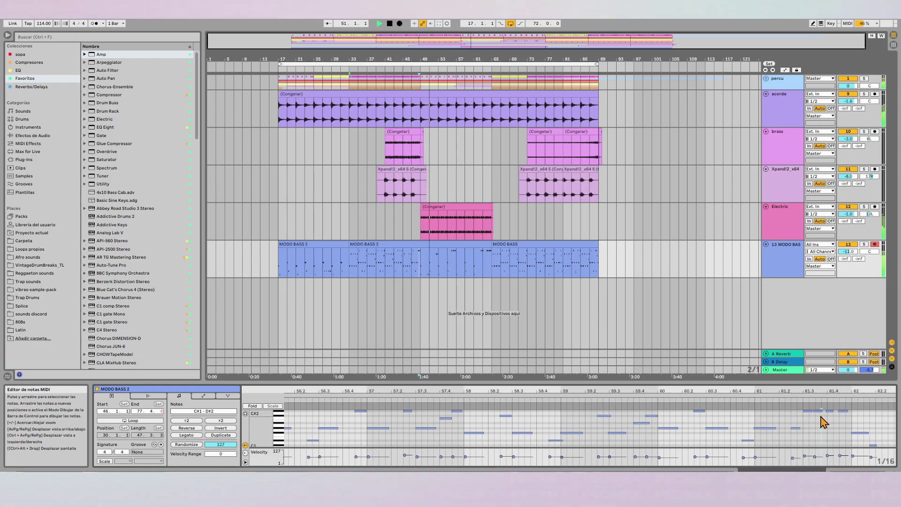
left_click(830, 411)
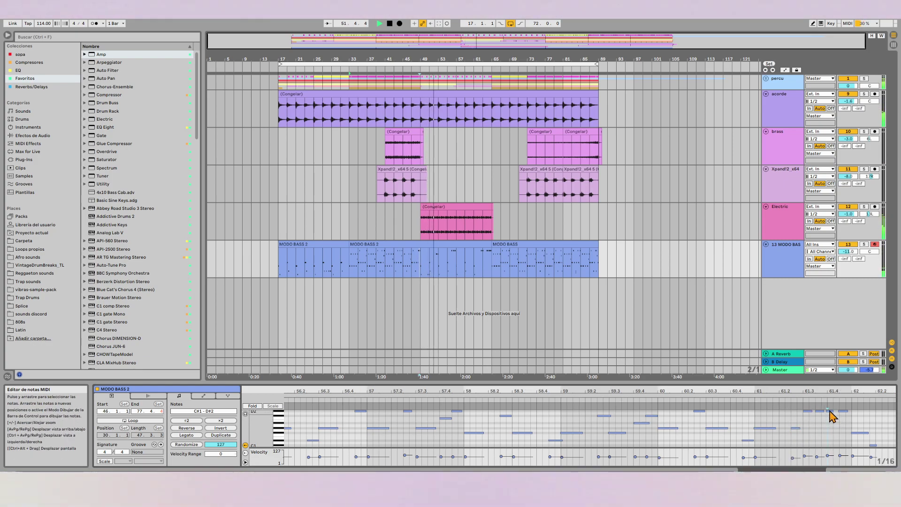
Split the MODO BASS 2 clip at bar 49 in the Arrangement and open the part before the split.
left_click(425, 259)
key("ctrl+e")
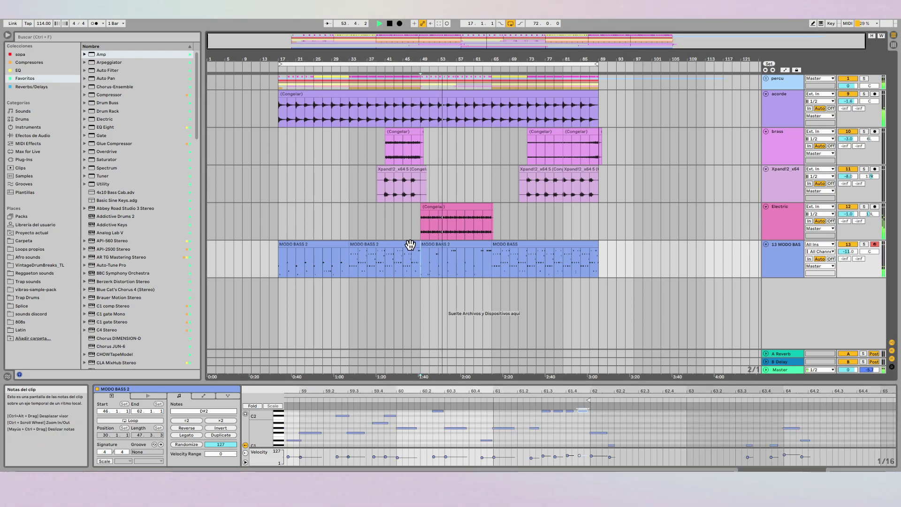
left_click(410, 244)
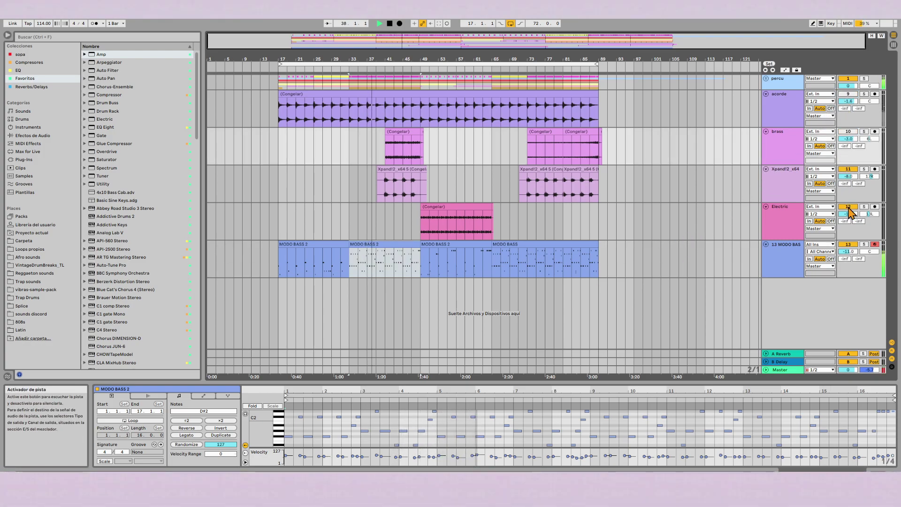
Mute the Xpand!2_x64 and Electric tracks and group the acorde, brass, Xpand!2_x64 and Electric tracks together.
left_click(848, 169)
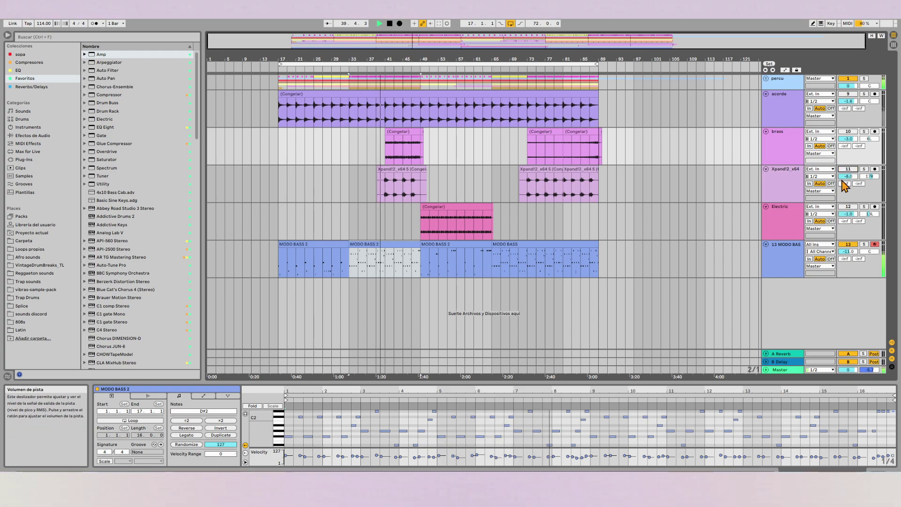
left_click(798, 228)
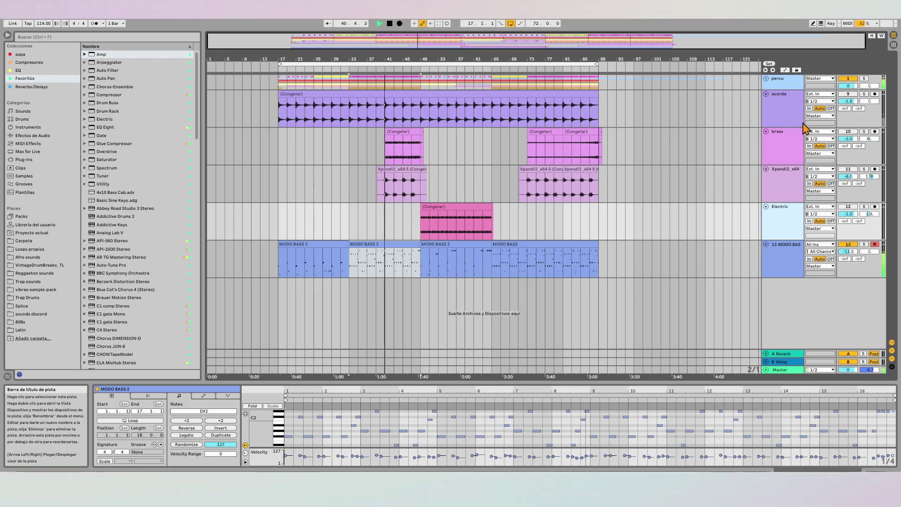
left_click(779, 115, "shift")
key("ctrl+g")
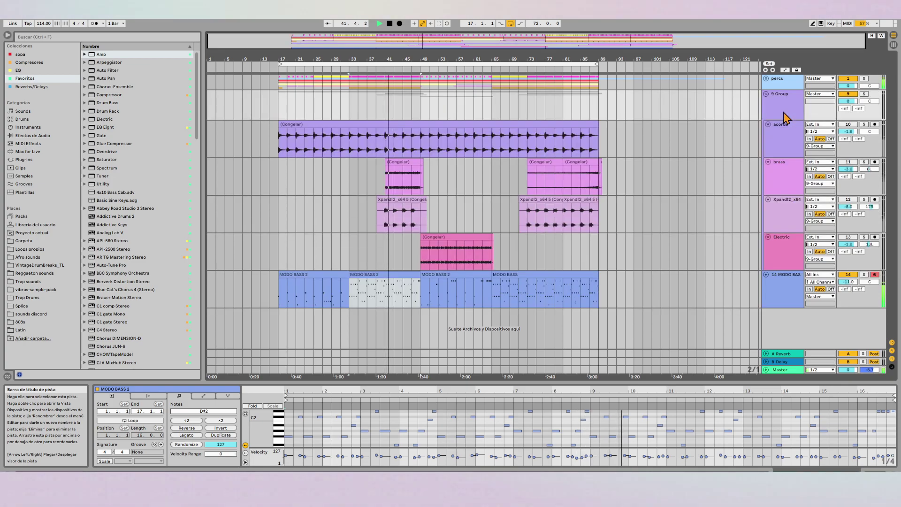
Rename the group track holding acorde, brass, Xpand!2_x64 and Electric as teclados.
type("teclados")
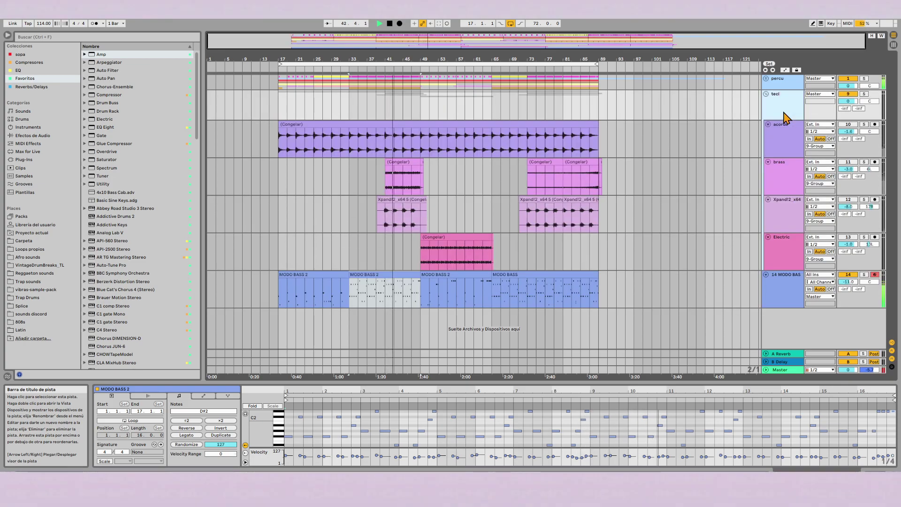
key("Return")
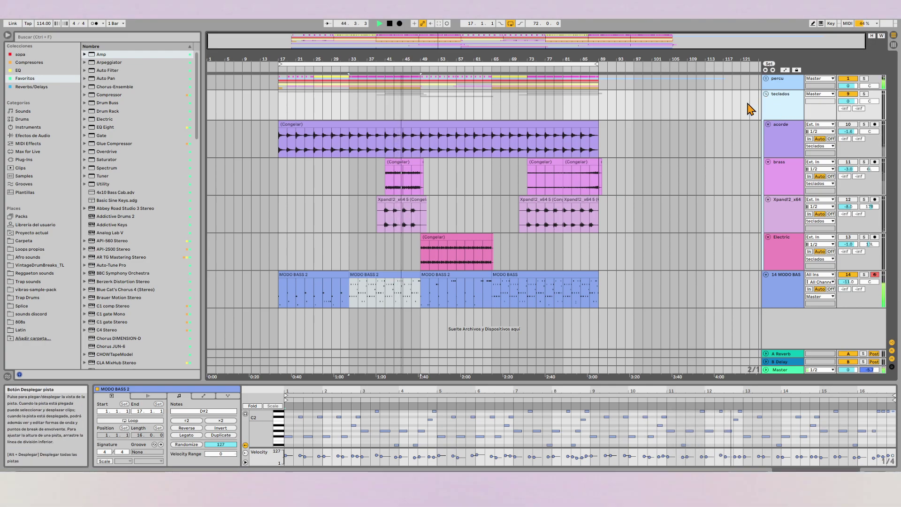
Play the MODO BASS 2 clip at bar 49 and compare its opening notes with those of the clip at bar 17.
left_click(467, 275)
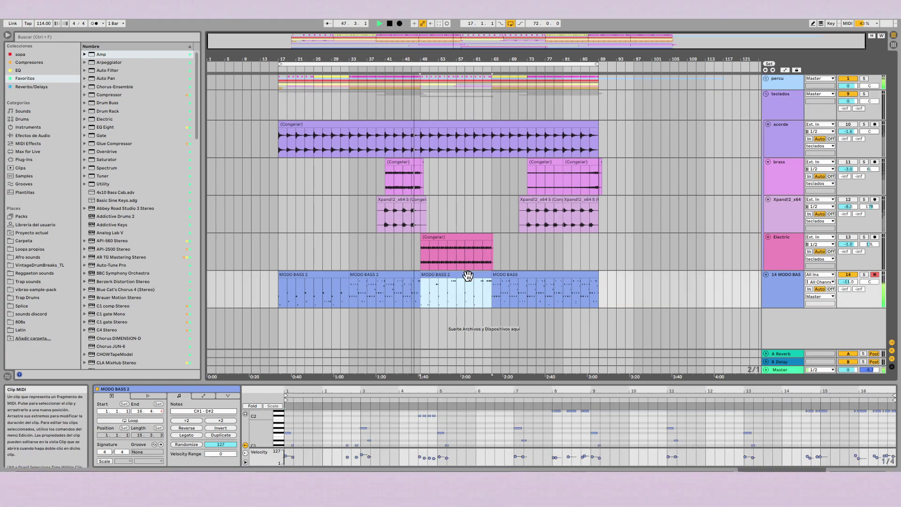
left_click(284, 427)
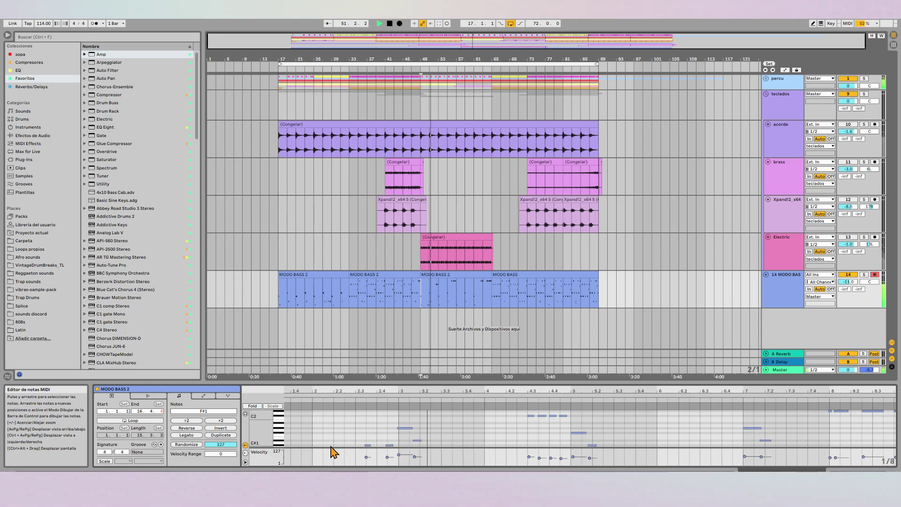
scroll(329, 430, "up", 5)
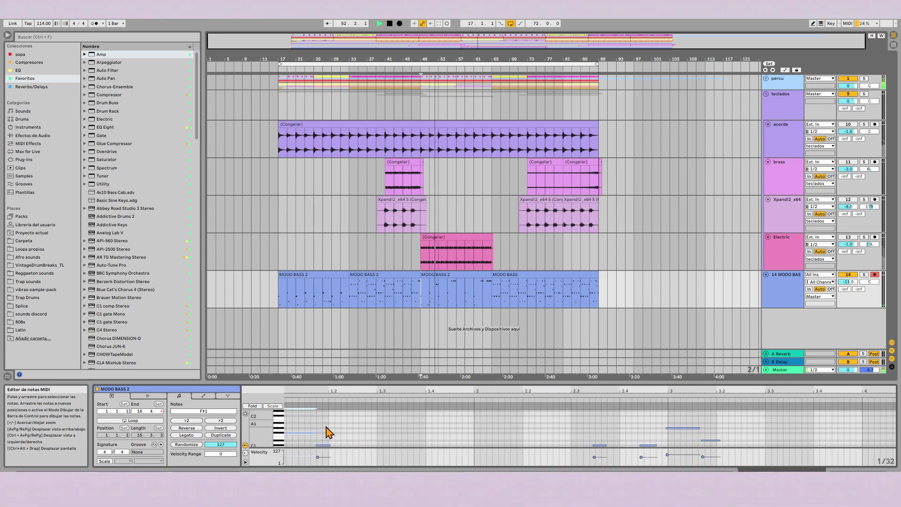
key("space")
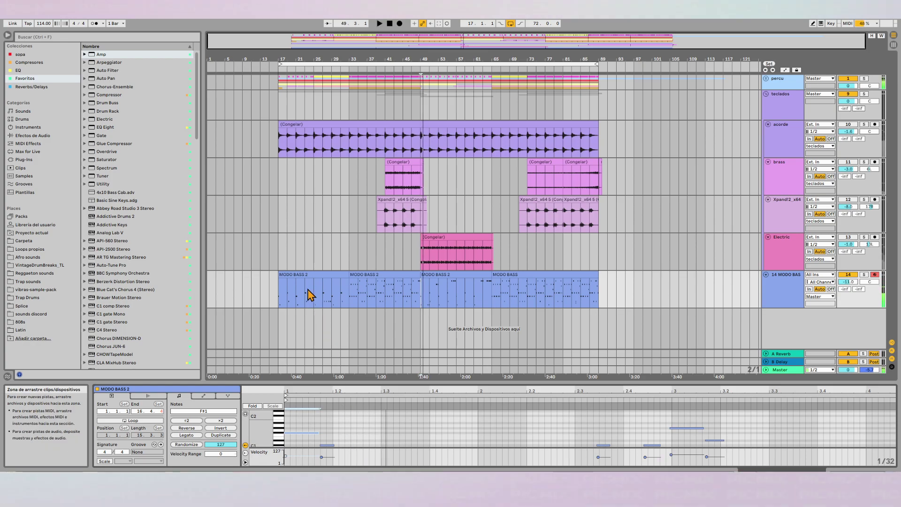
left_click(312, 272)
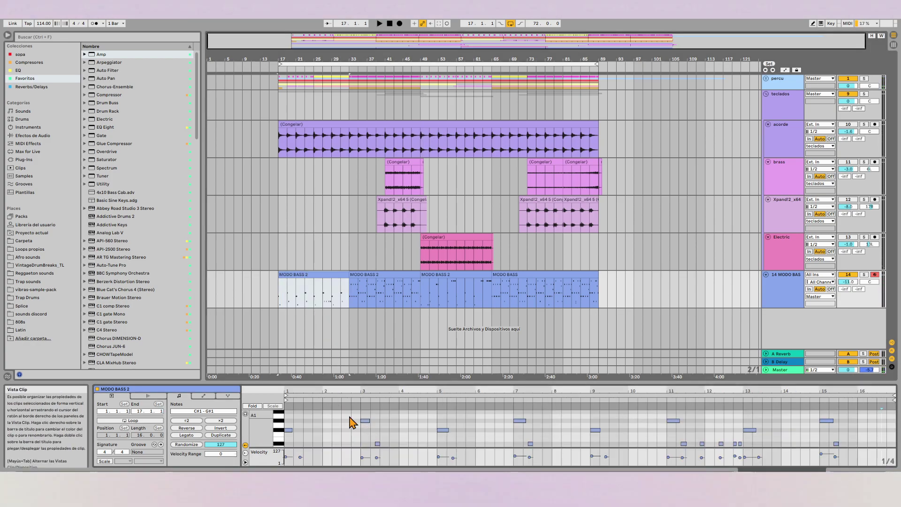
scroll(350, 422, "down", 3)
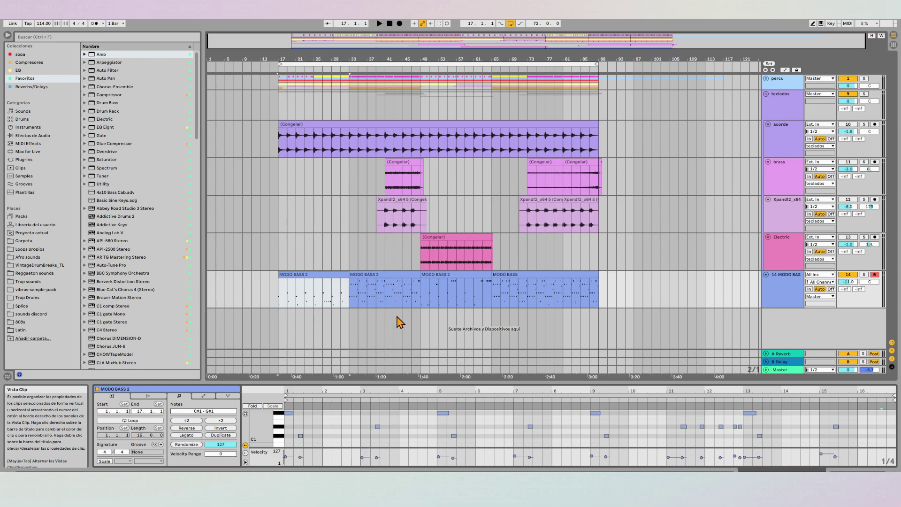
scroll(316, 435, "up", 2)
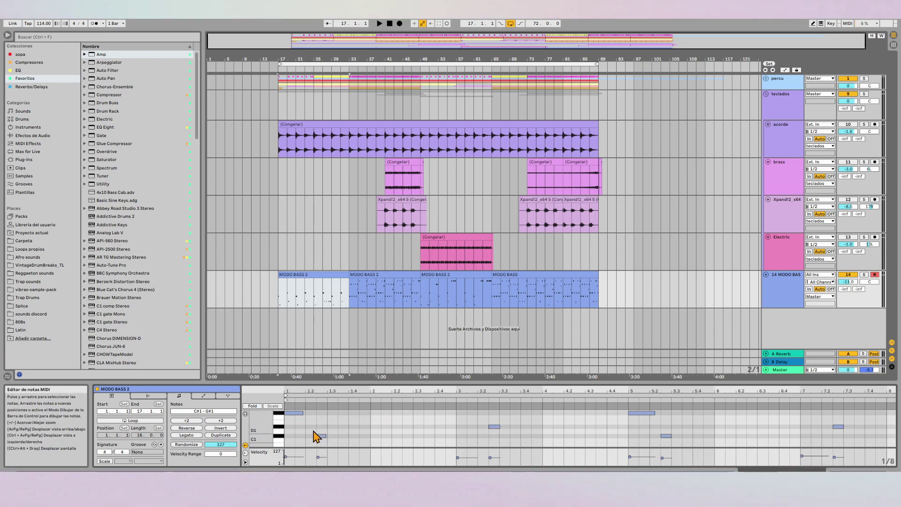
Trim the start of the MODO BASS clip to bar 65, setting its clip start to 6.1.1, and play from there.
left_click(507, 275)
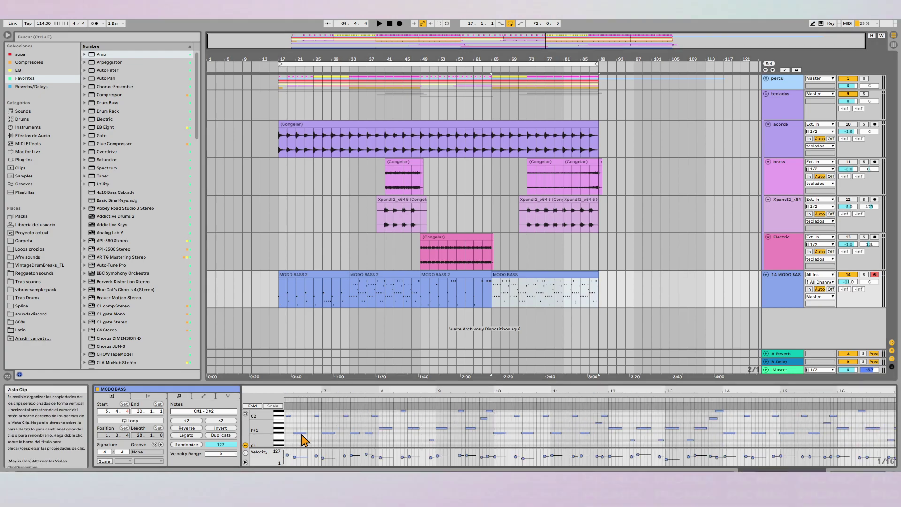
scroll(302, 439, "up", 2)
scroll(302, 440, "left", 3)
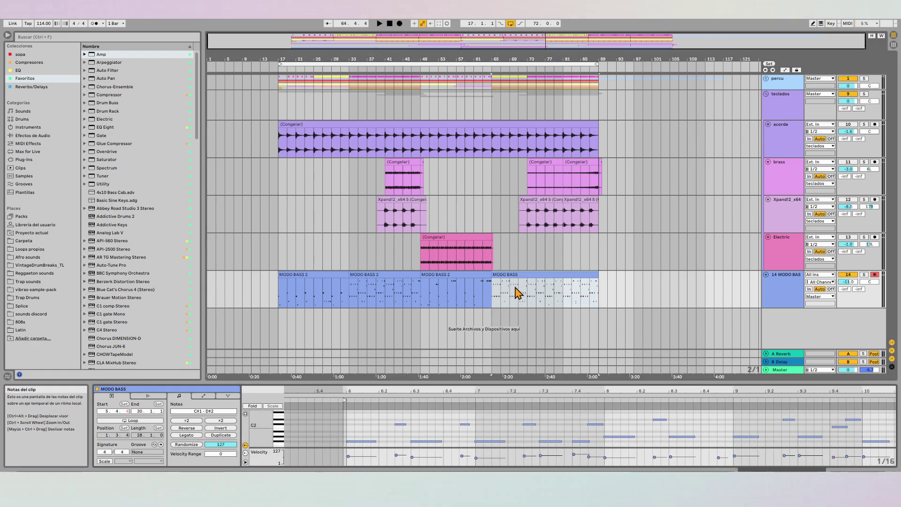
scroll(500, 287, "up", 10)
left_click(491, 274)
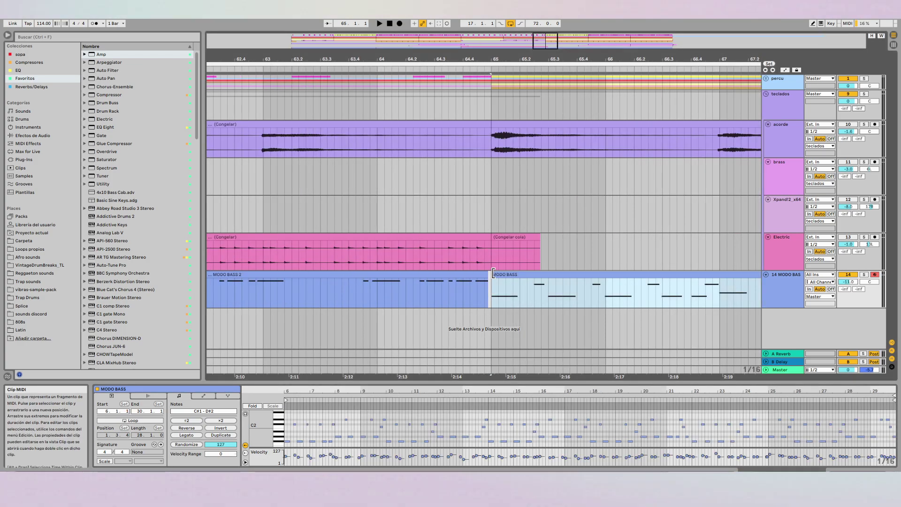
key("space")
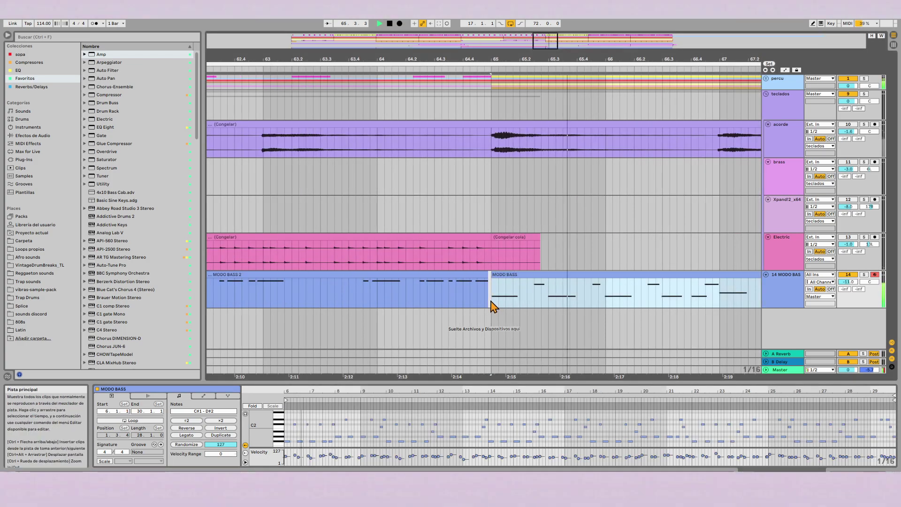
scroll(492, 305, "down", 5)
scroll(493, 305, "down", 3)
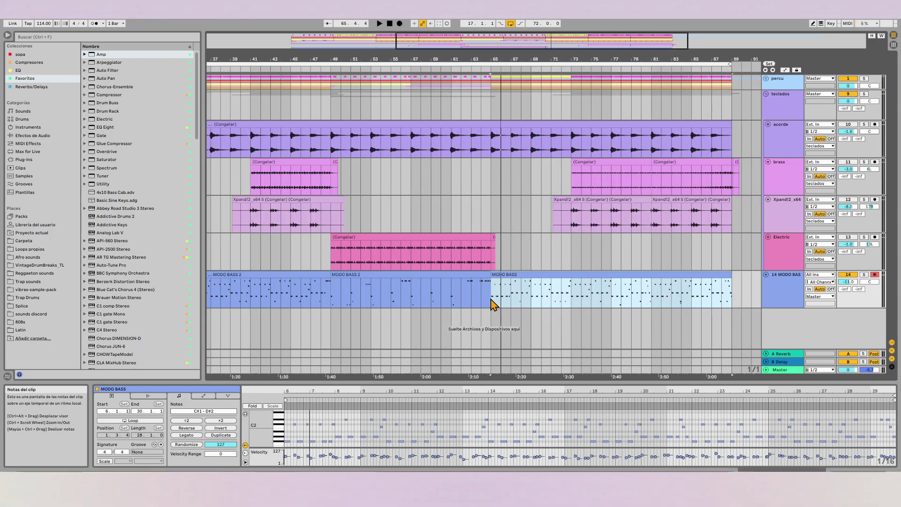
Examine the opening notes of the MODO BASS 2 clip at bar 49 while playing it back.
left_click(341, 275)
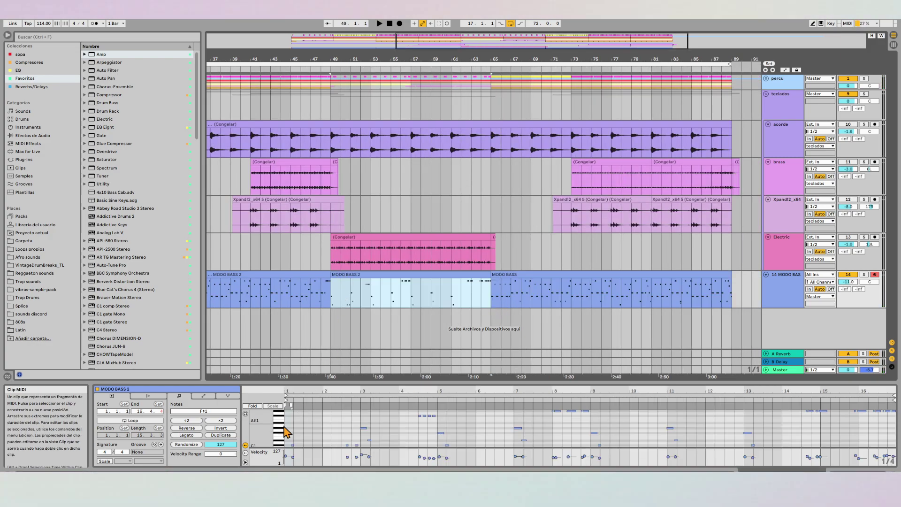
scroll(287, 437, "up", 2)
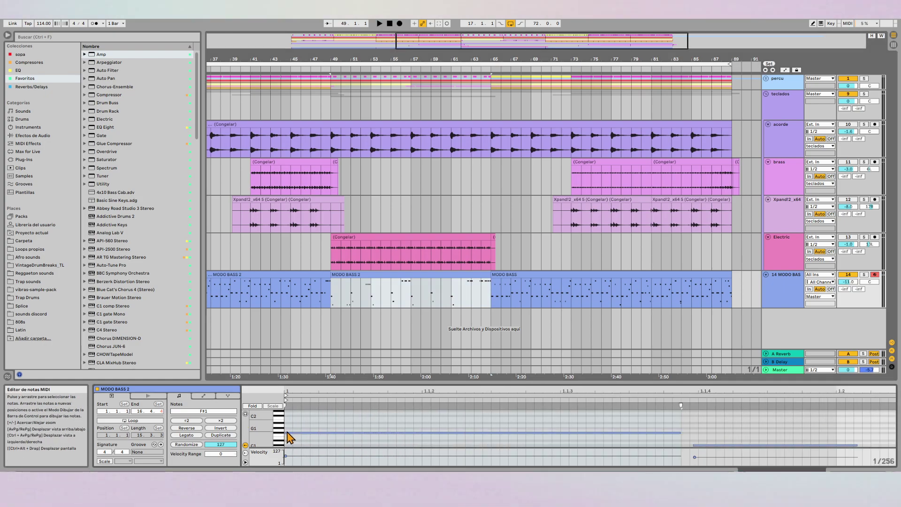
key("space")
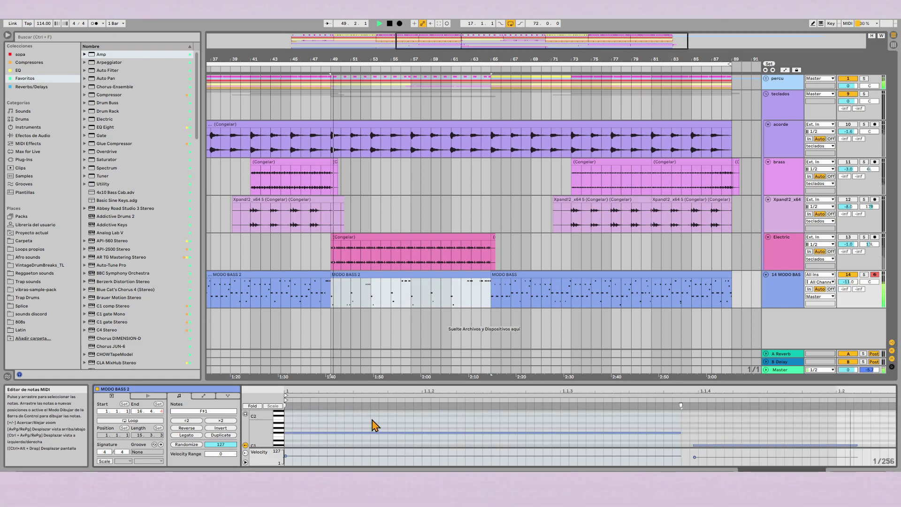
scroll(372, 424, "down", 3)
scroll(350, 430, "down", 3)
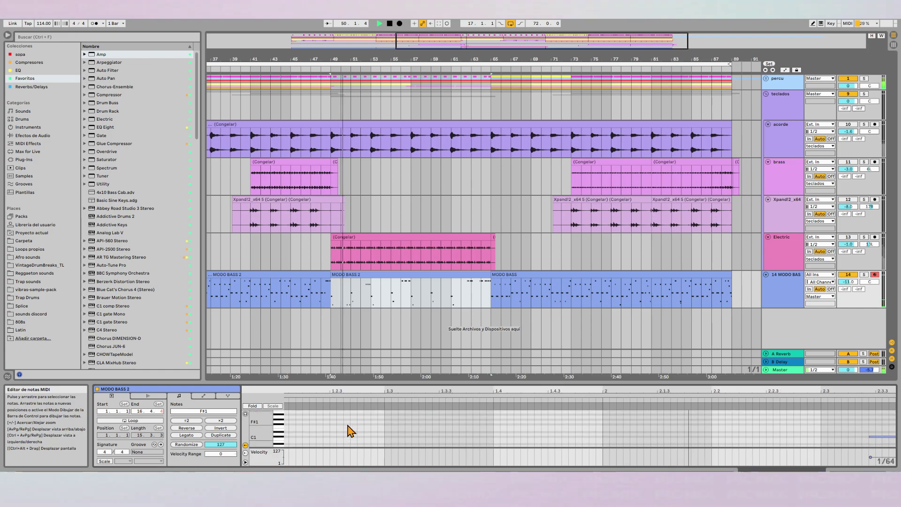
key("space")
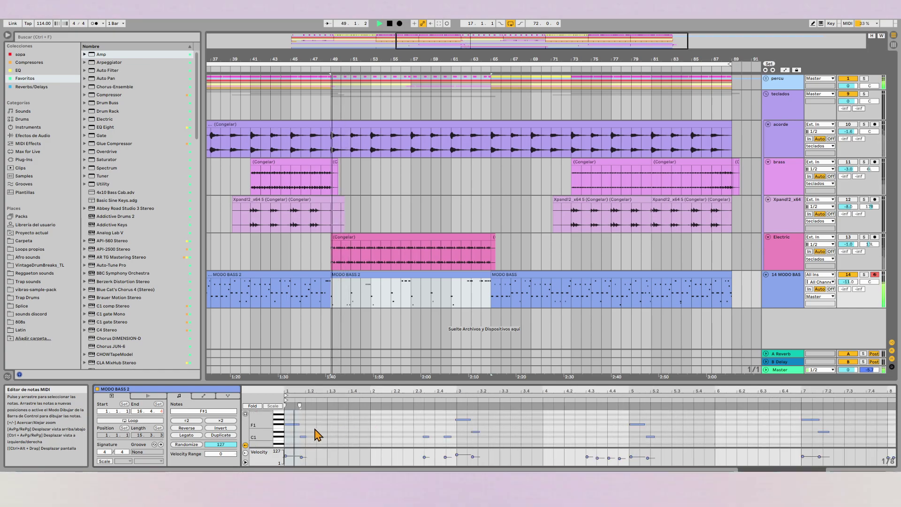
scroll(278, 299, "down", 3)
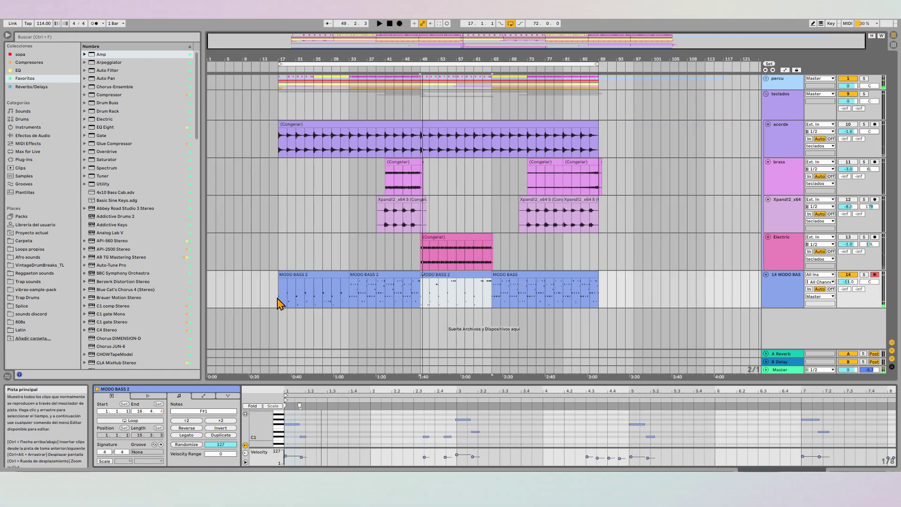
Copy the first four bars of the MODO BASS 2 clip at bar 17 over the bass part at bar 49.
left_click(283, 293)
left_click(280, 292, "shift")
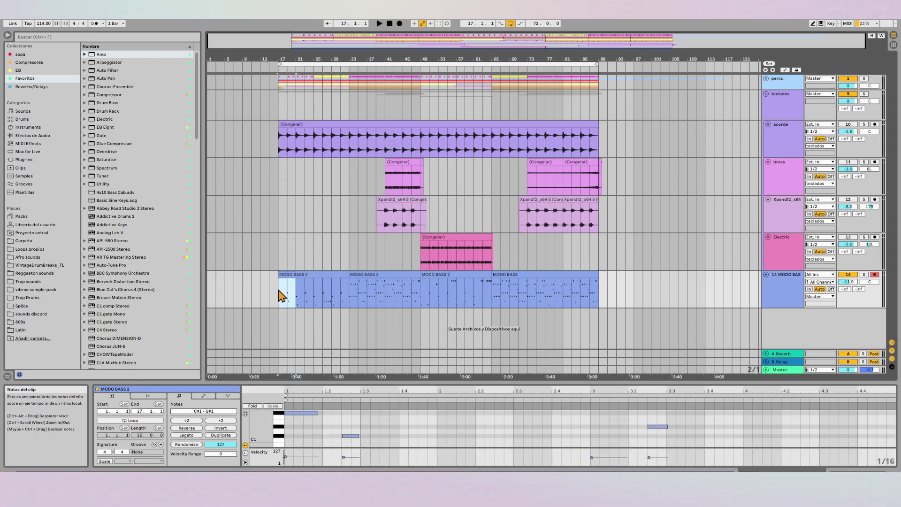
left_click(424, 296)
key("ctrl+e")
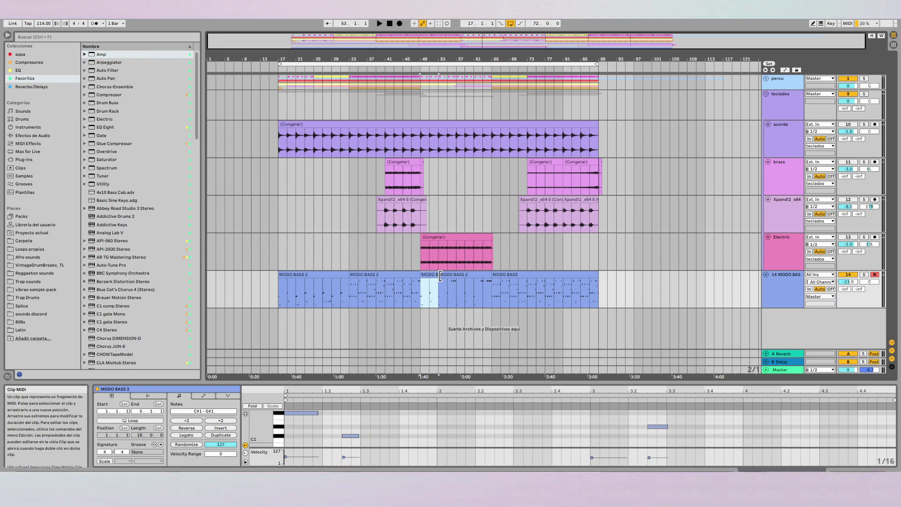
Extend the start of the MODO BASS 2 clip following the pasted part back to bar 51.
left_click(433, 278)
scroll(434, 278, "up", 5, "ctrl")
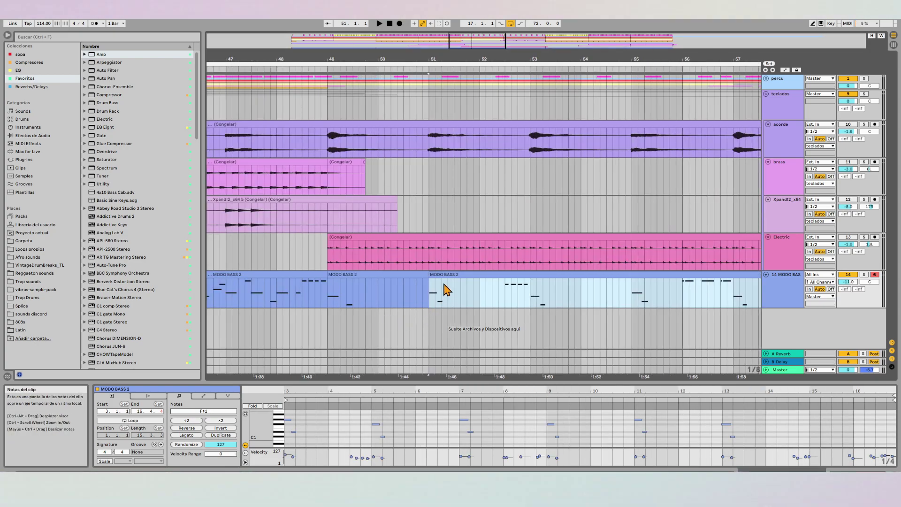
mouse_move(432, 277)
left_mouse_down()
mouse_move(421, 279)
mouse_move(430, 278)
left_mouse_up()
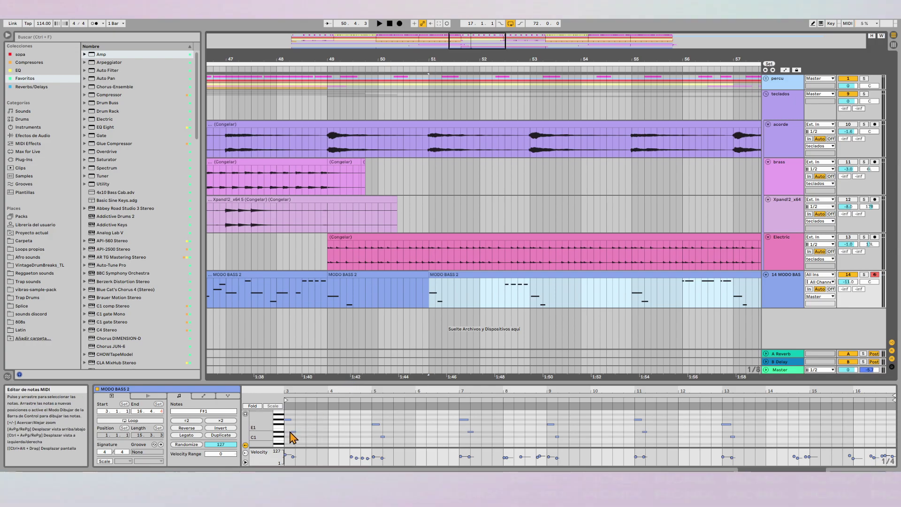
Move the D#1 note in bar 3 of the clip starting at bar 51 later, to about 3.2.3, and play it.
left_click(292, 415)
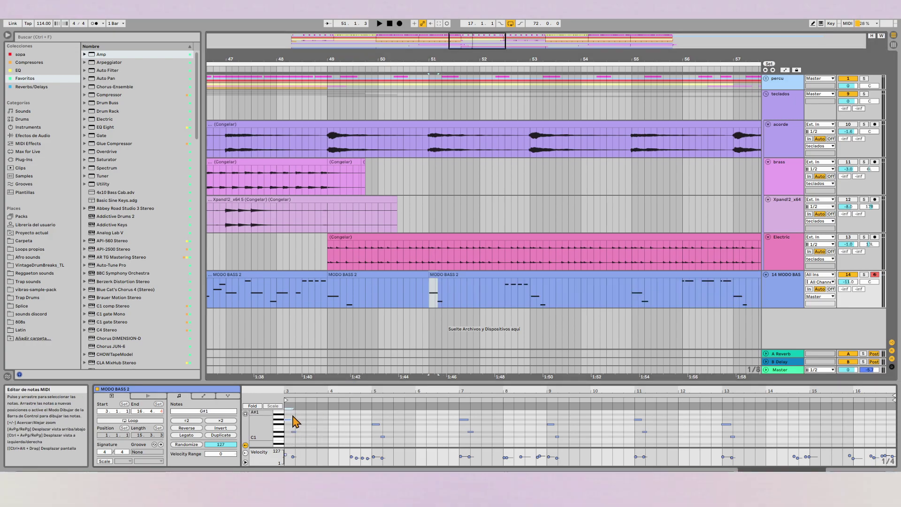
left_click(296, 444)
left_click(294, 439)
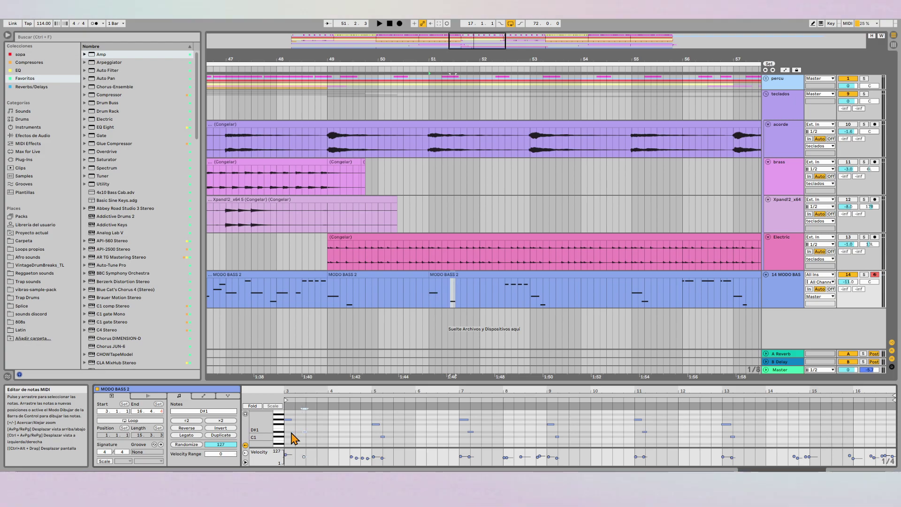
key("plus")
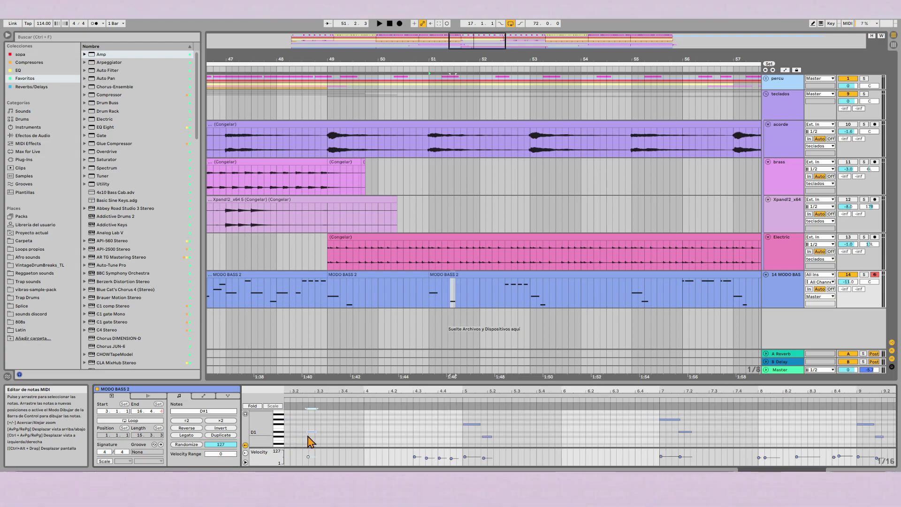
key("plus")
key("plus")
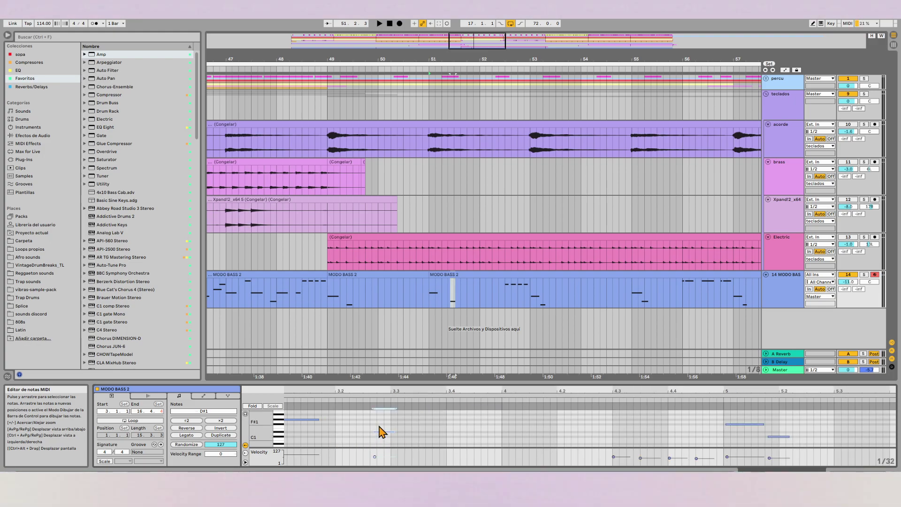
key("Left")
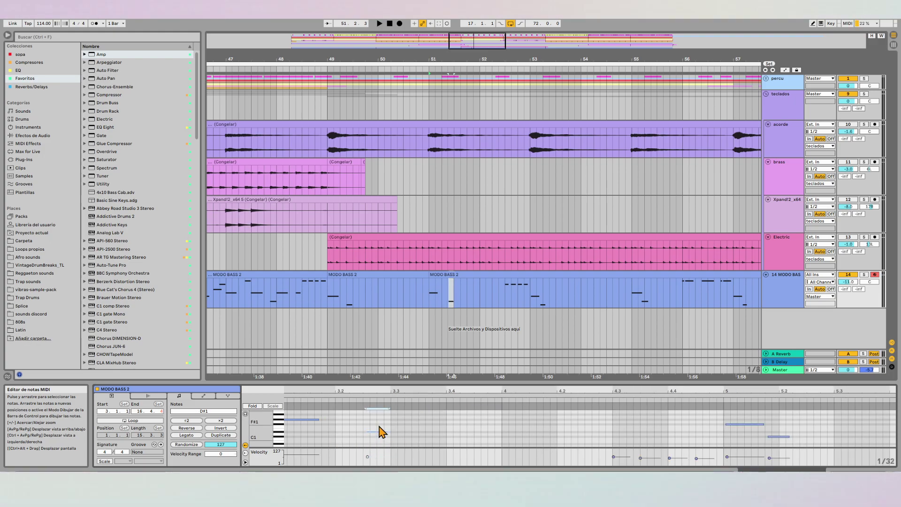
key("space")
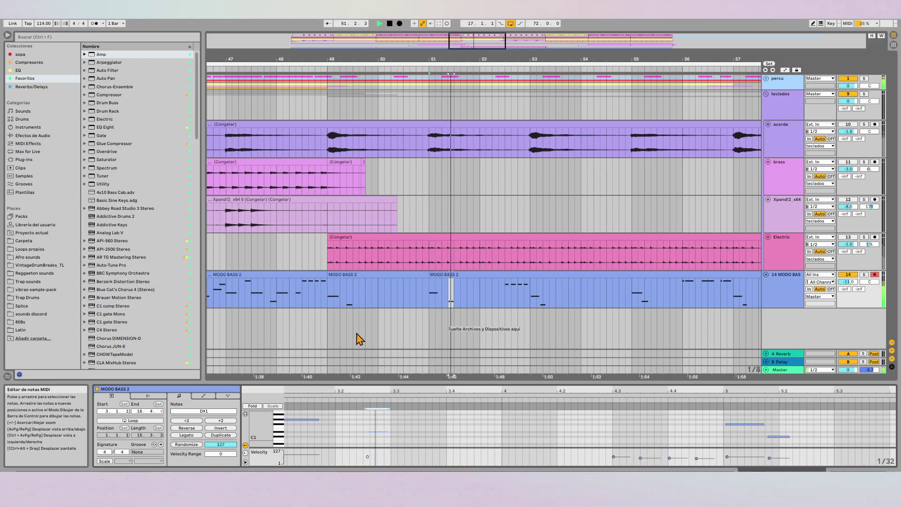
Play the bass from bar 49 and nudge the D#1 note in clip bar 3 slightly earlier.
left_click(331, 309)
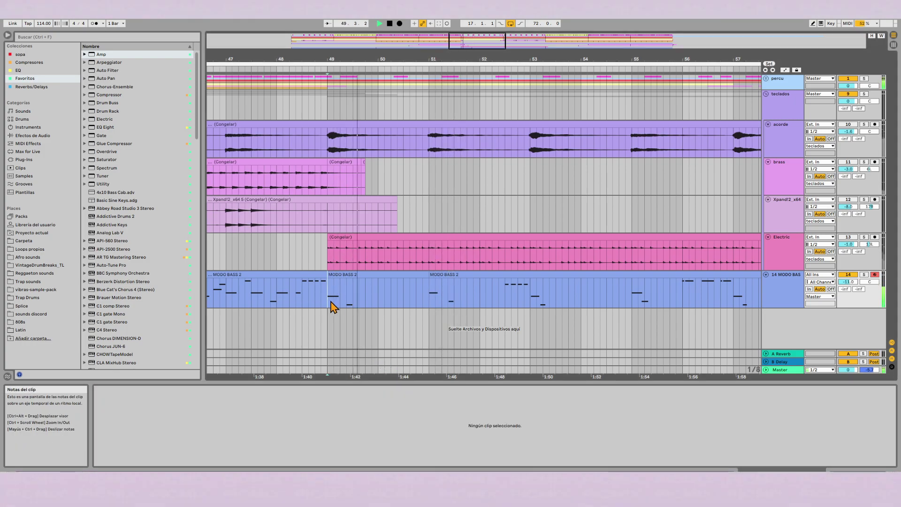
scroll(351, 314, "up", 3, "ctrl")
left_click(571, 300)
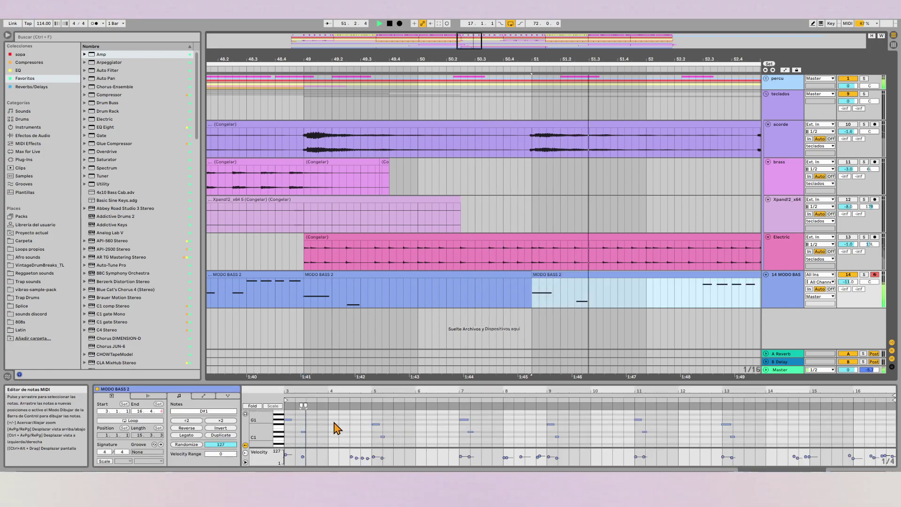
key("space")
scroll(314, 437, "up", 5, "ctrl")
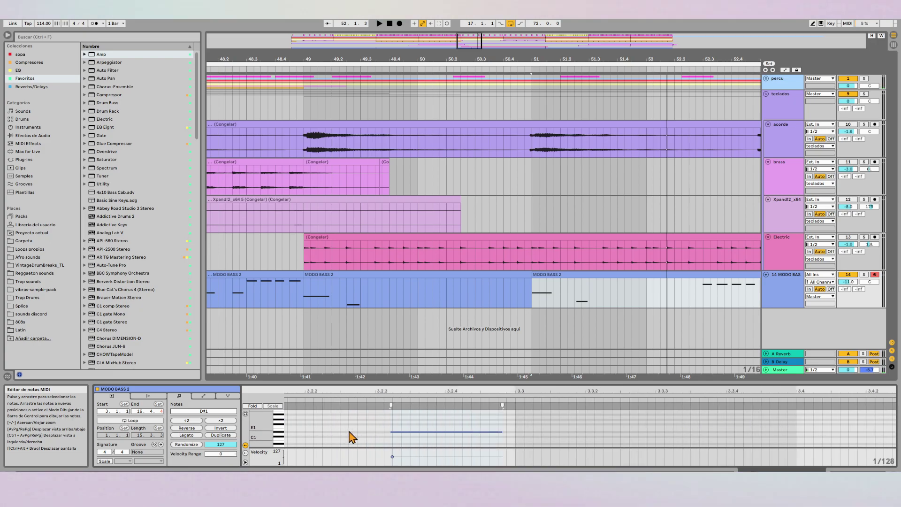
scroll(346, 434, "up", 3, "ctrl")
left_click(399, 429)
key("Left")
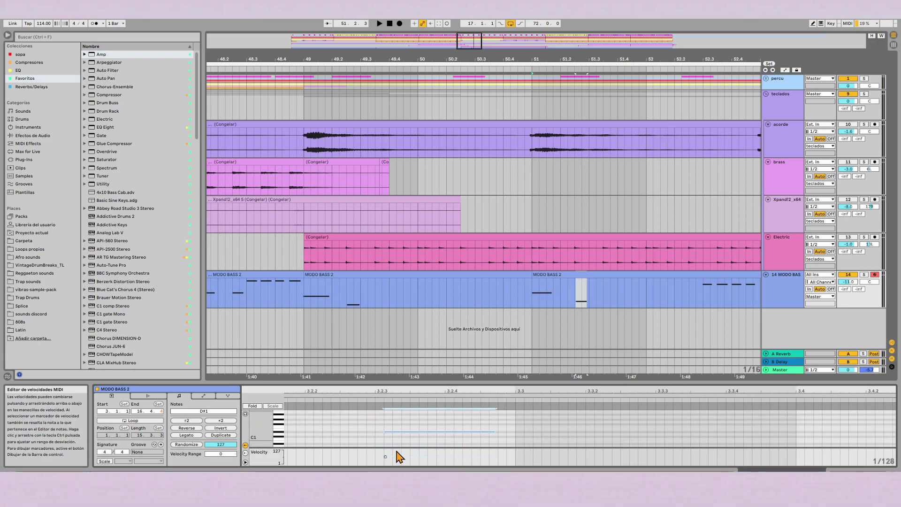
key("Left")
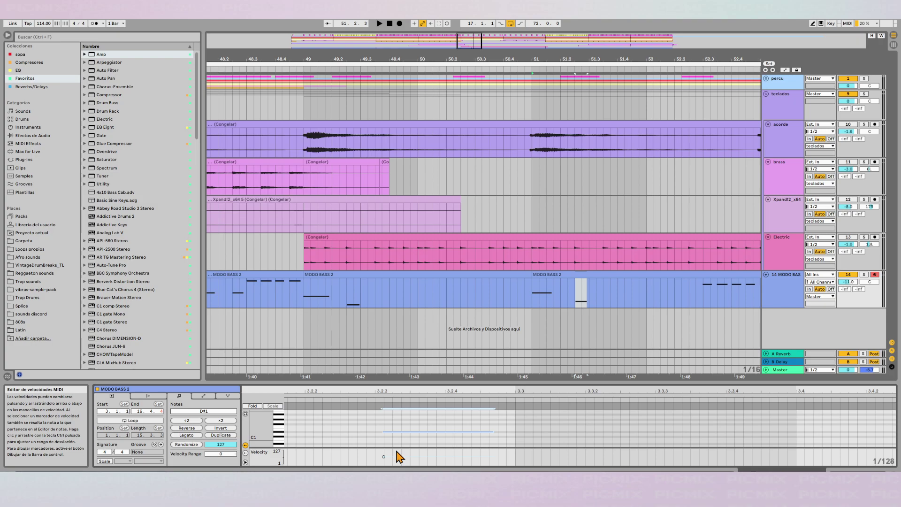
Play the arrangement from just before bar 51 to check the bass transition.
left_click(525, 319)
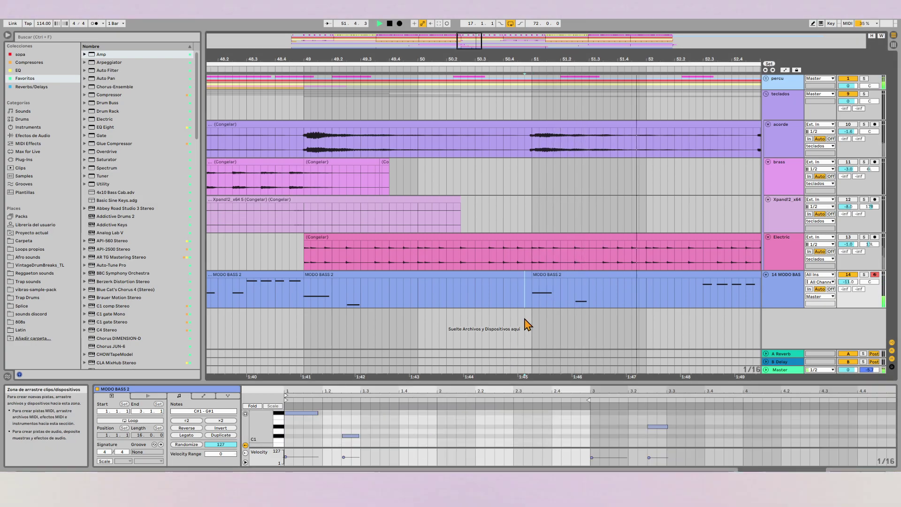
scroll(526, 325, "down", 6)
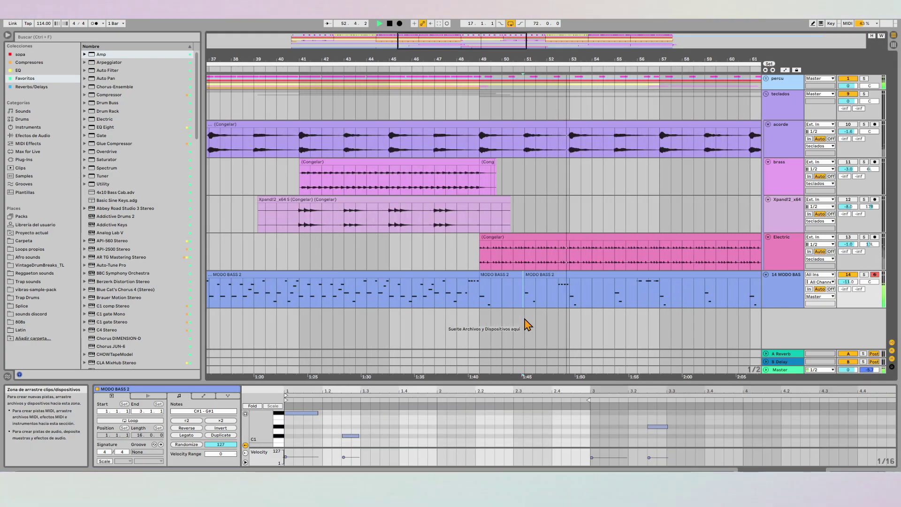
key("space")
Transpose the four C#2 notes in bar 4 of the MODO BASS 2 clip at bar 51 up to D#2 and play them.
left_click(557, 276)
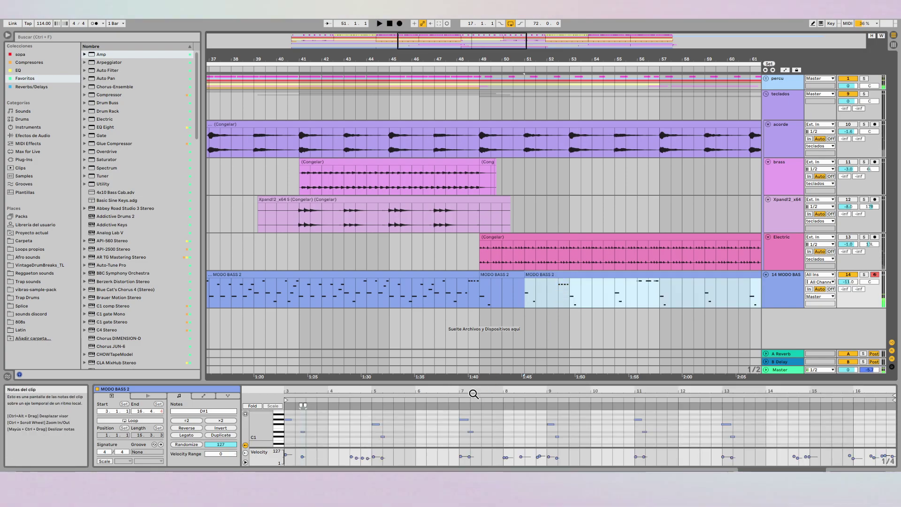
scroll(374, 434, "up", 4)
left_click_drag(343, 427, 375, 436)
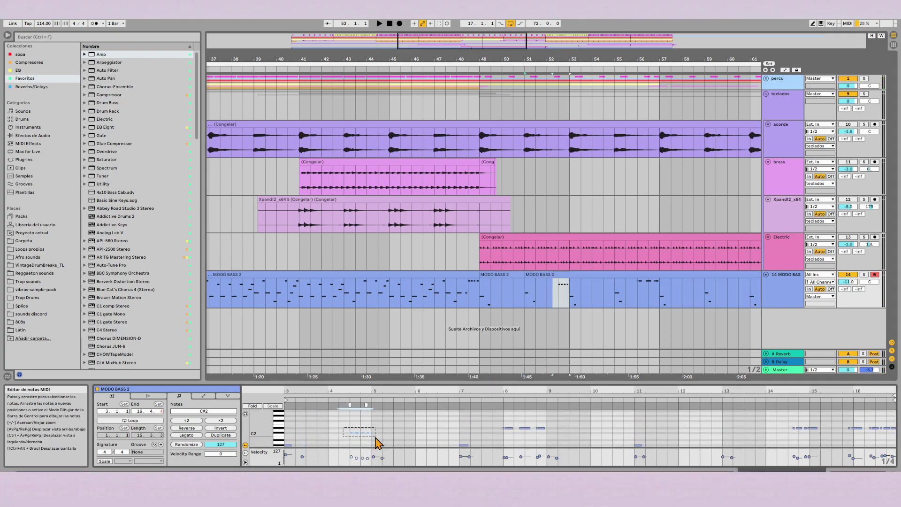
key("Up")
key("Up")
key("space")
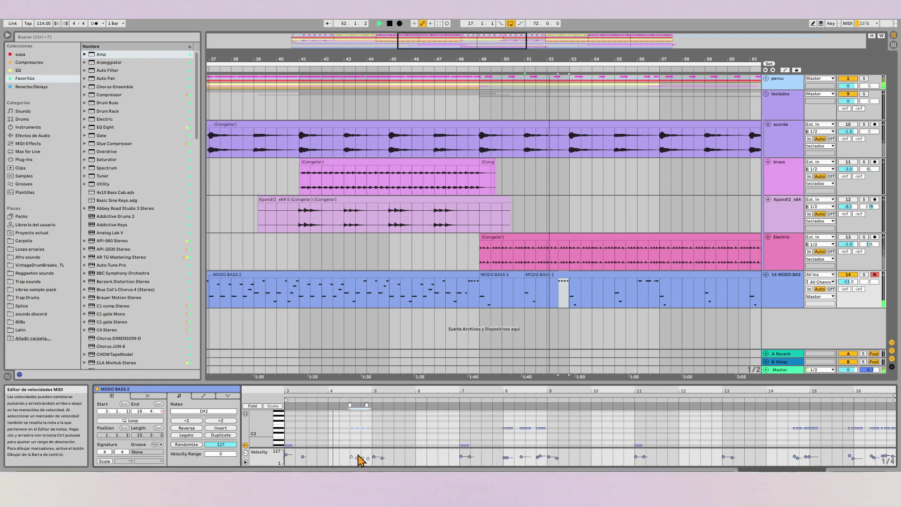
Raise the velocities of the four D#2 notes to about 75–98 and listen to the result.
left_click_drag(351, 456, 351, 453)
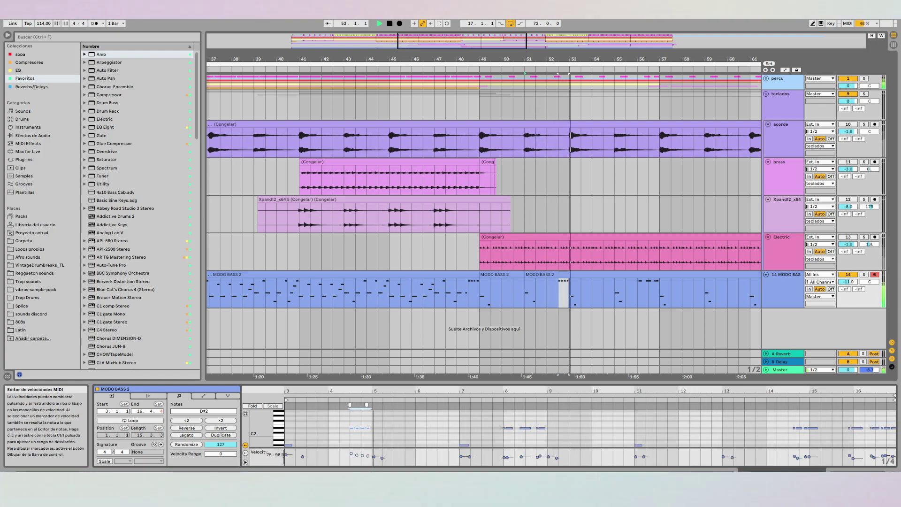
key("space")
key("space")
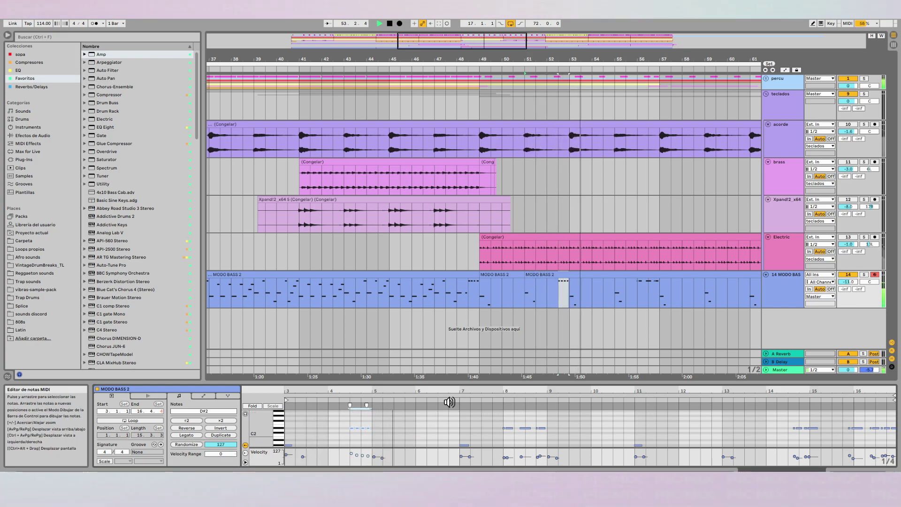
key("space")
Copy the MODO BASS 2 section from bar 49 to bar 52, paste it at bar 53 and play the join.
key("space")
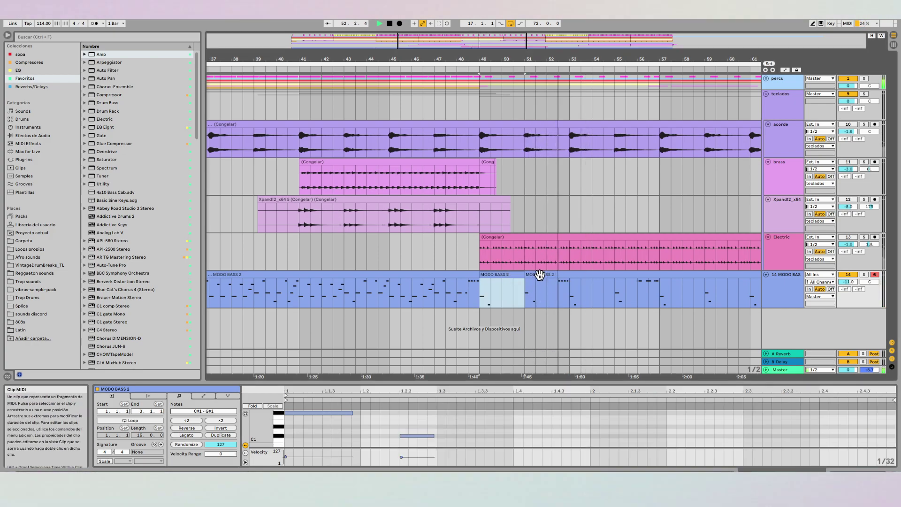
left_click(547, 287, "shift")
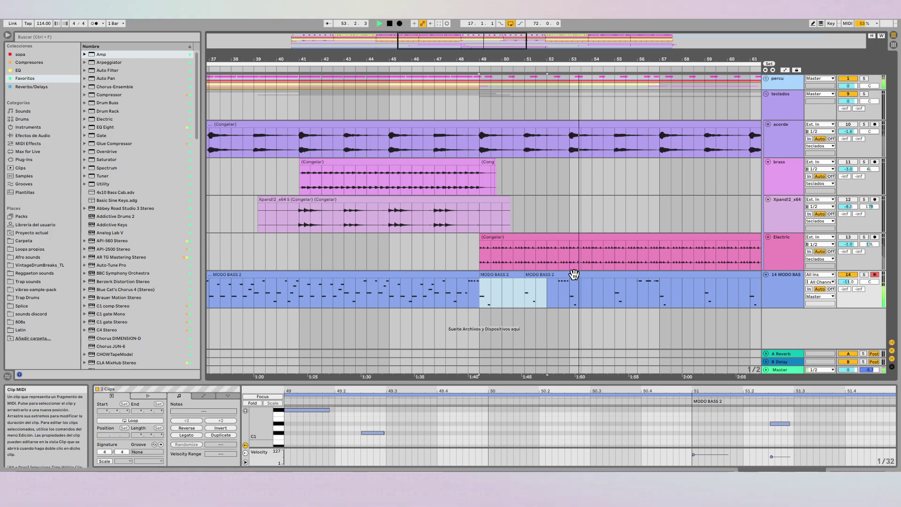
left_click(572, 296)
key("ctrl+v")
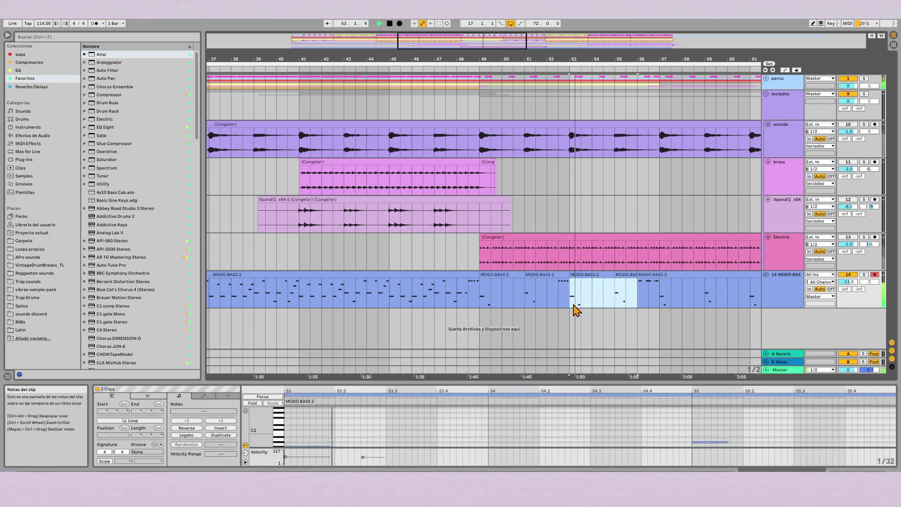
left_click(559, 299)
key("space")
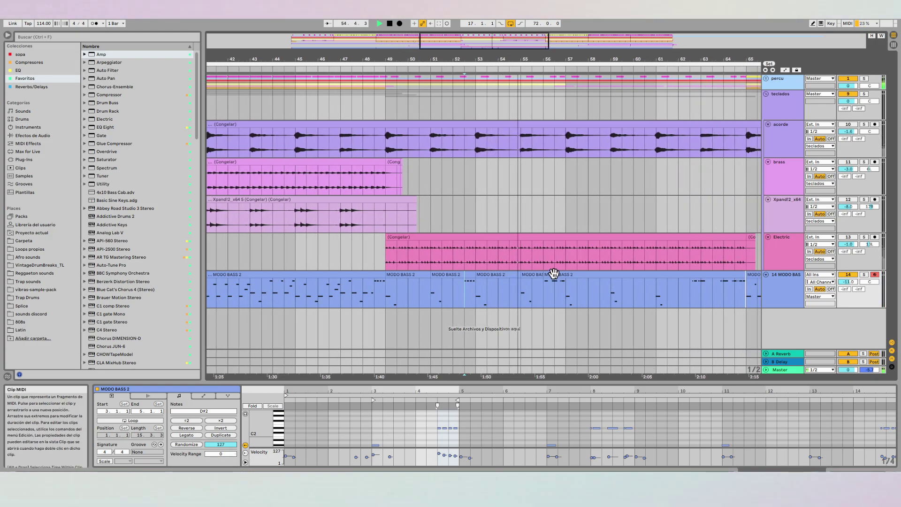
Extend the start of the MODO BASS 2 clip at bar 56 back to 55.3 and play the passage.
left_click(554, 274)
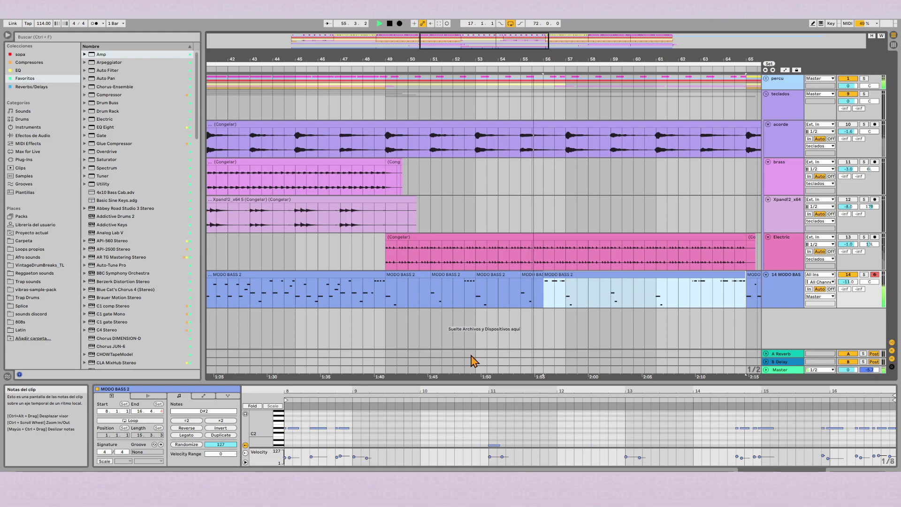
left_click(336, 442)
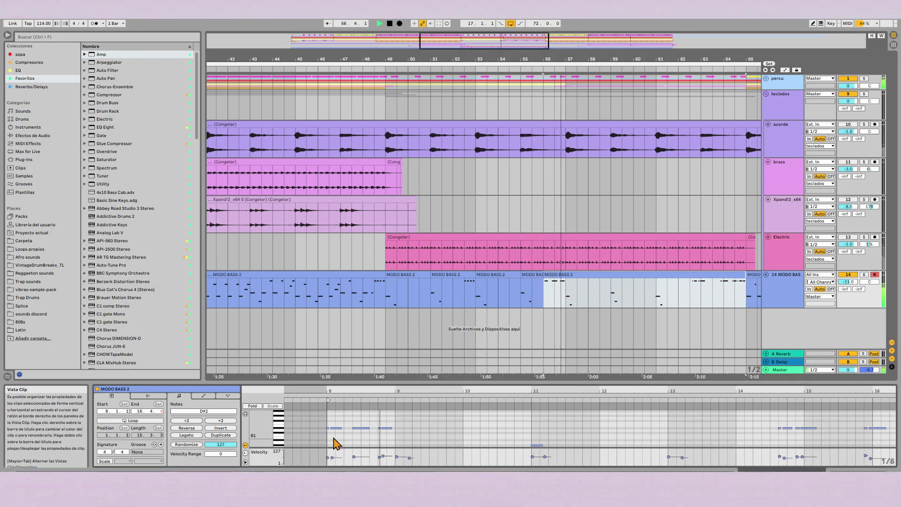
scroll(336, 442, "up", 3)
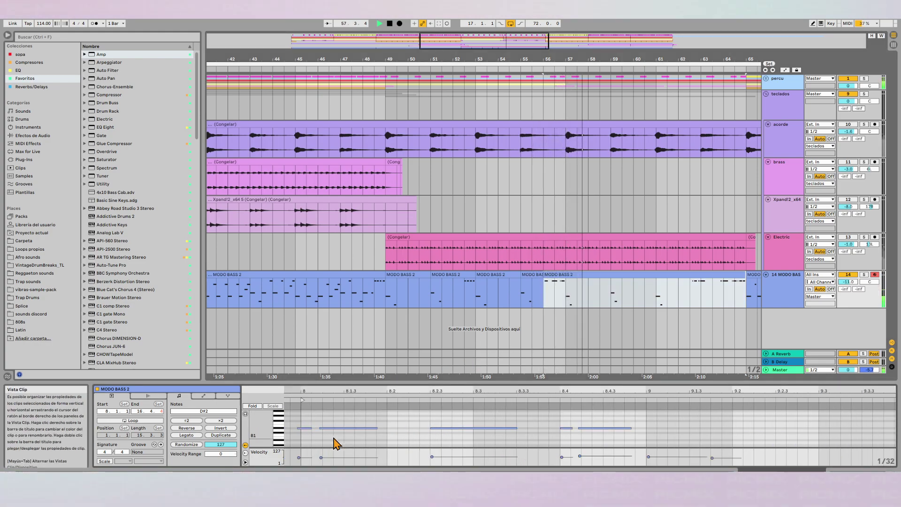
key("space")
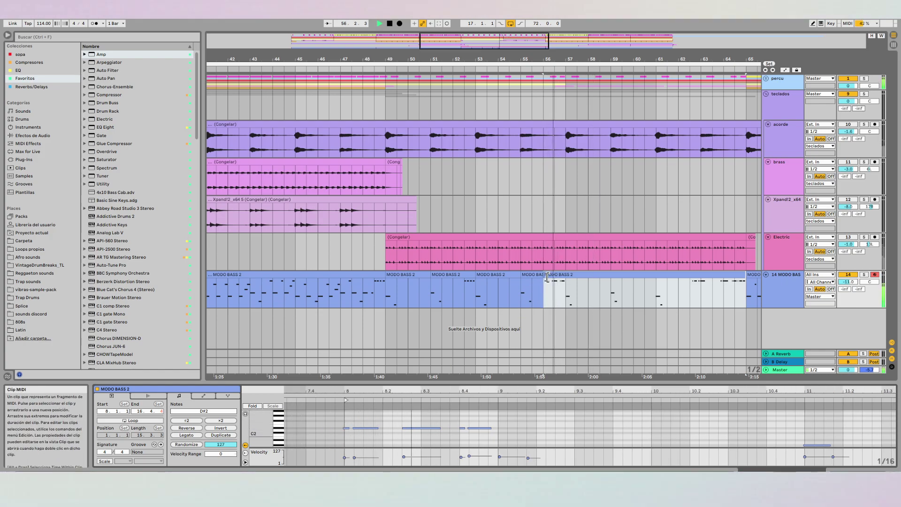
left_click_drag(543, 287, 532, 288)
key("space")
key("space")
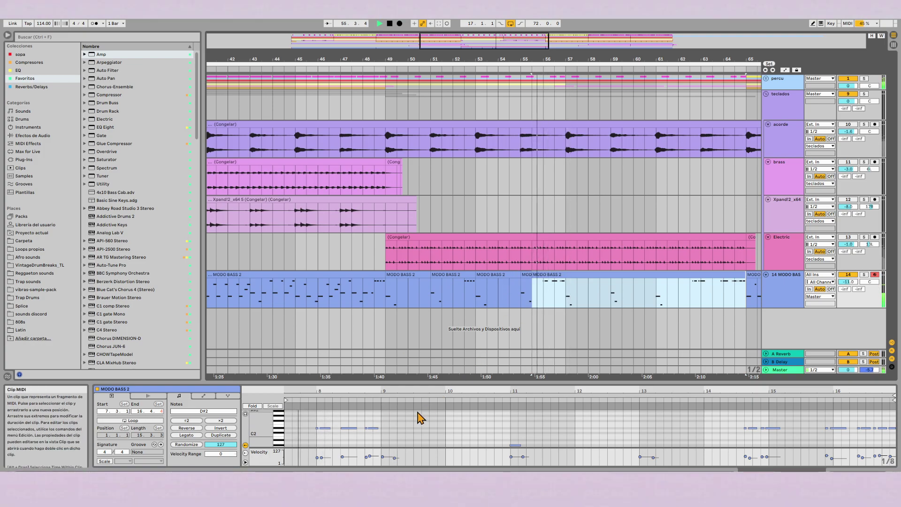
key("space")
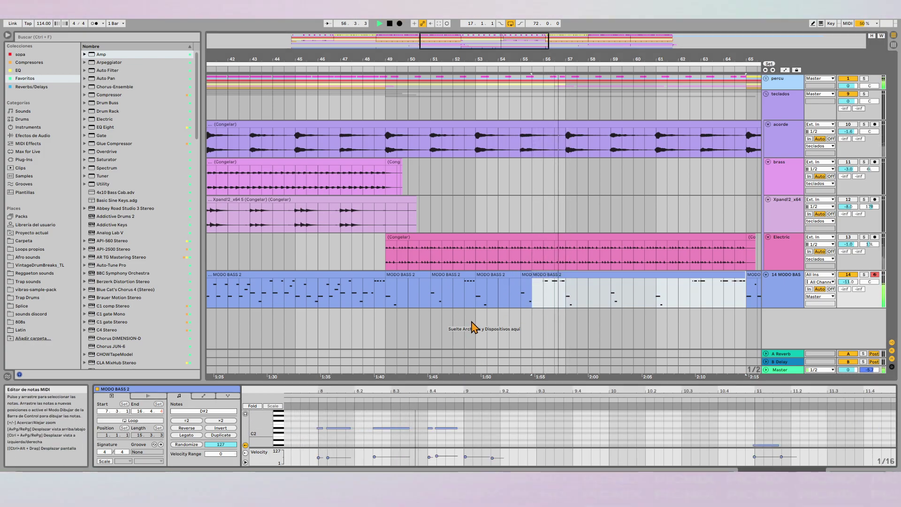
Nudge the two D#2 notes around the start of clip bar 8 slightly later and play the passage.
scroll(322, 432, "up", 5)
left_click(341, 426)
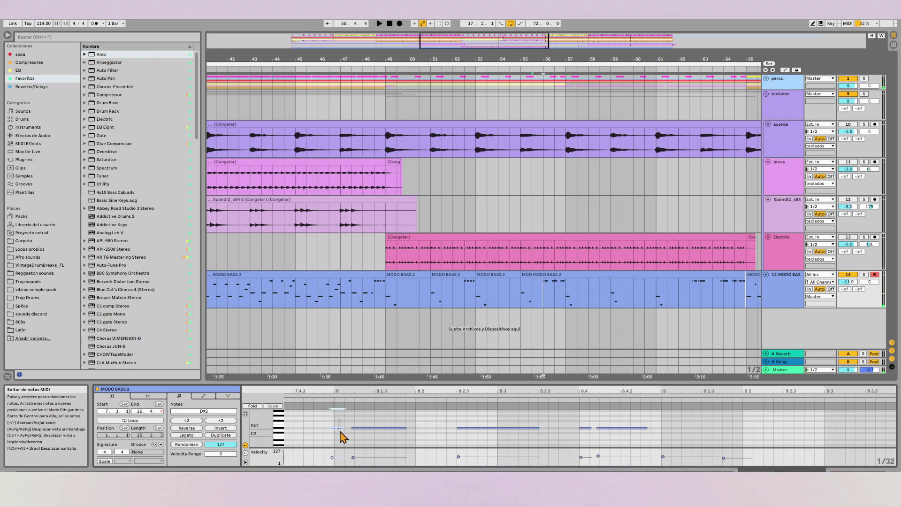
mouse_move(342, 428)
left_mouse_down()
mouse_move(359, 417)
mouse_move(381, 440)
left_mouse_up()
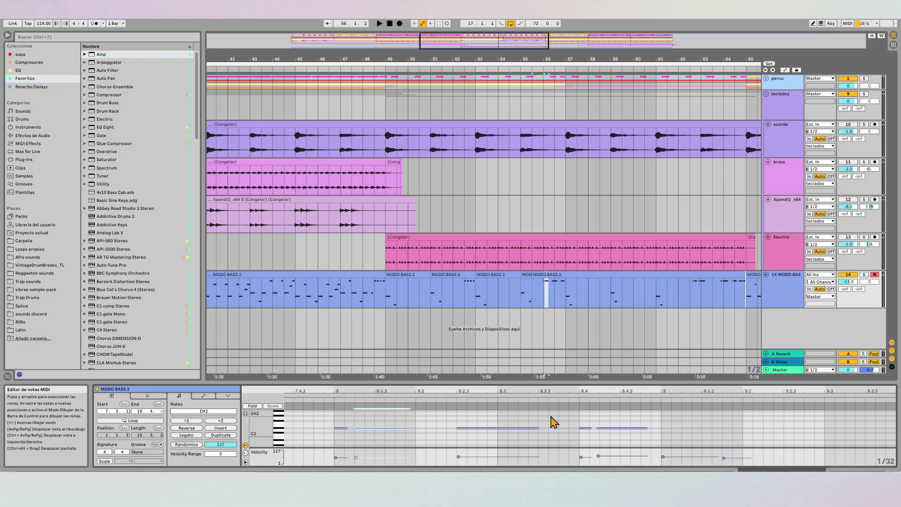
key("space")
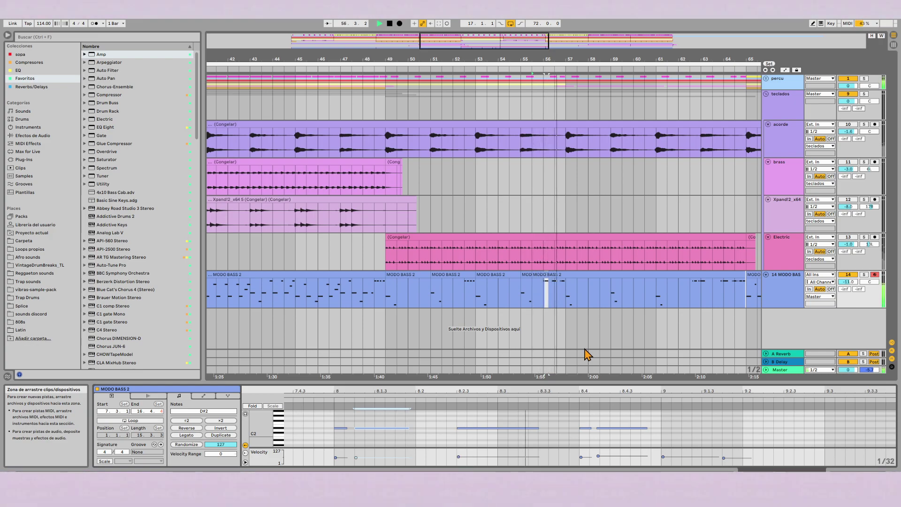
key("space")
key("space")
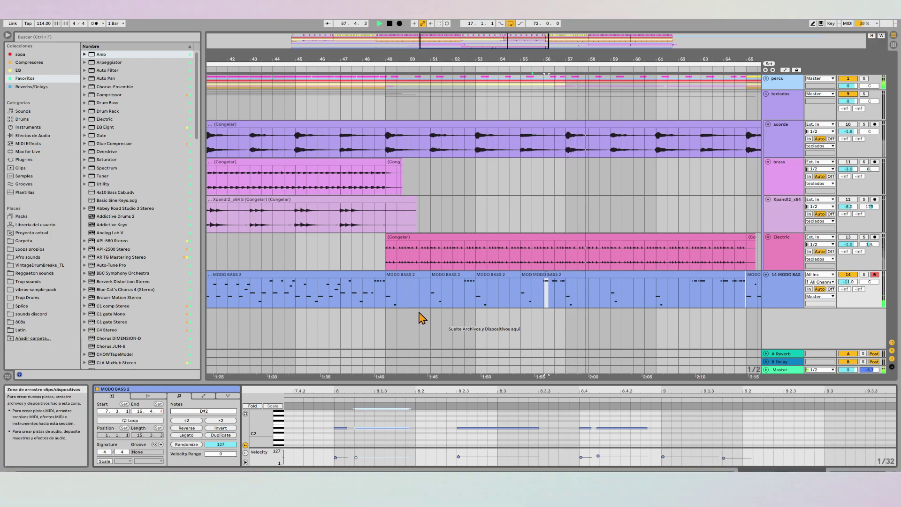
Copy the two MODO BASS 2 clips spanning bars 49 to 53 and paste them at bar 57.
left_click(407, 273)
key("space")
key("space")
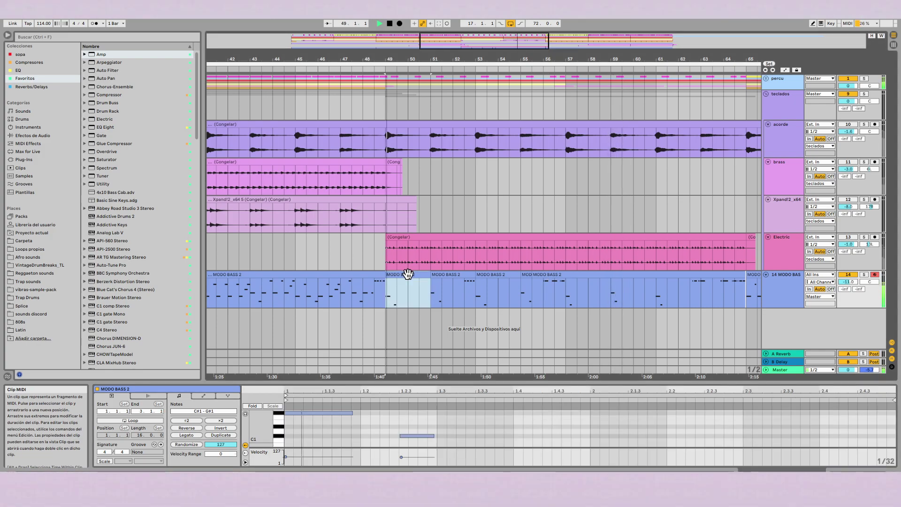
left_click(437, 276, "shift")
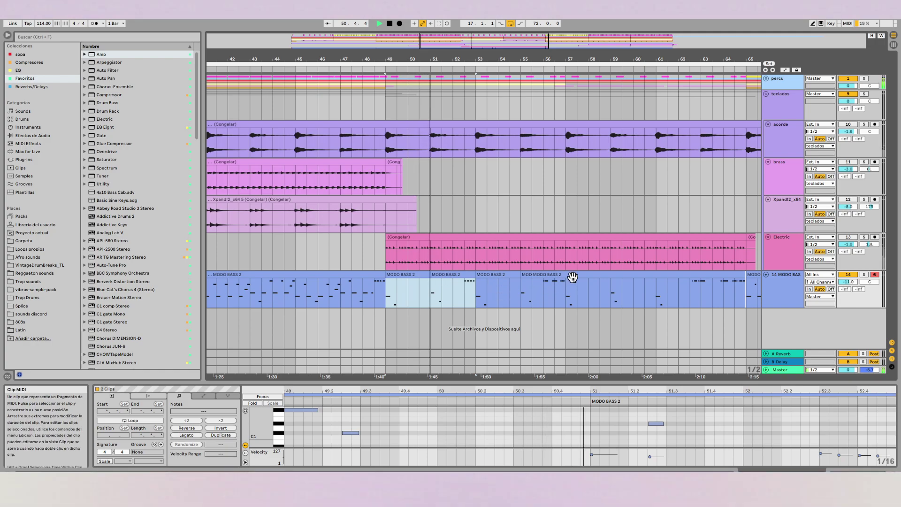
left_click(566, 293)
left_click(579, 298)
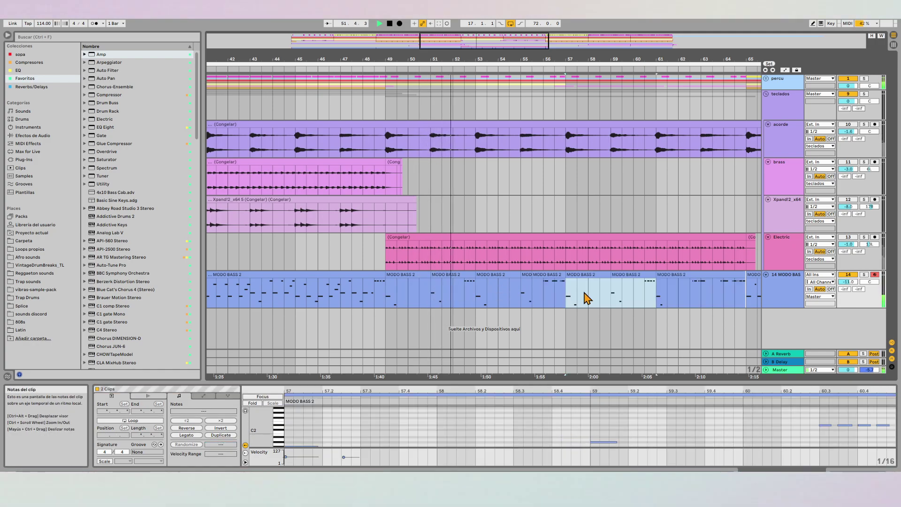
Extend the start of the MODO BASS 2 clip at bar 61 back to 60.3.
left_click(660, 277)
left_click_drag(659, 277, 644, 282)
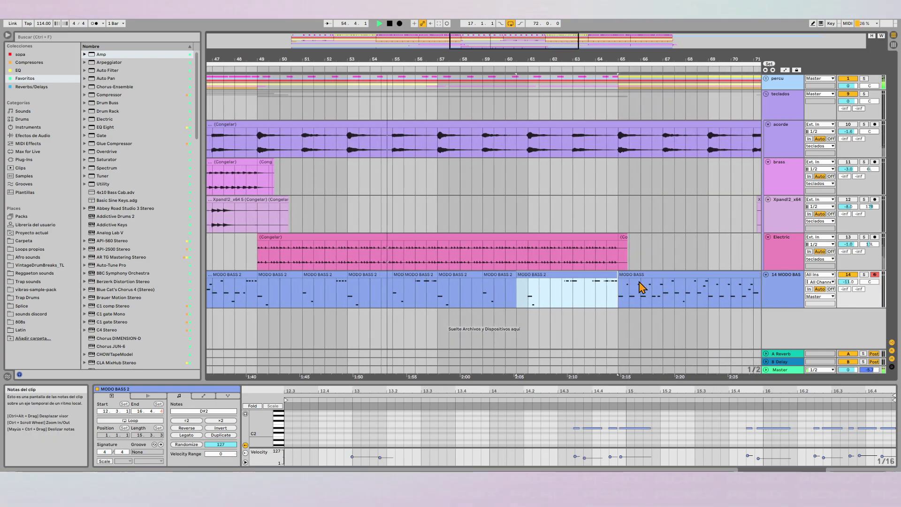
scroll(565, 303, "up", 3)
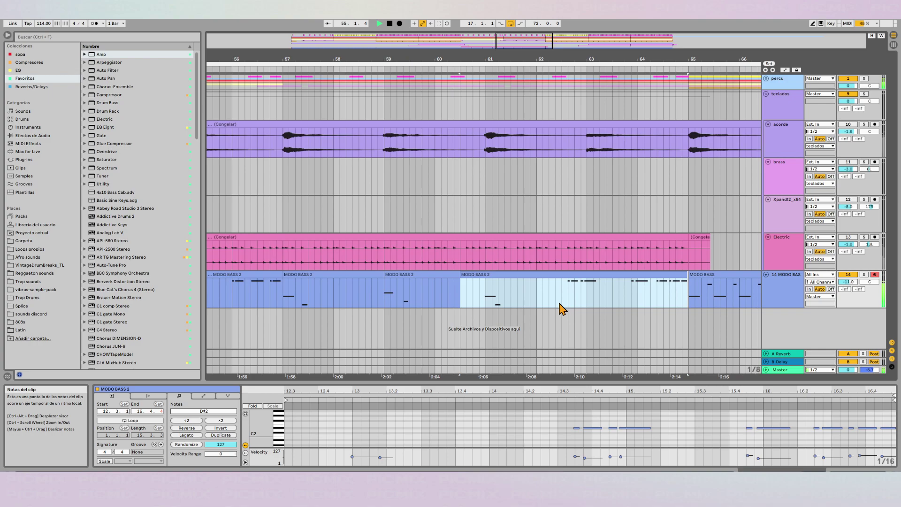
Copy the first two beats of the bass clip at bar 57 to bar 61 and extend the copy's start a sixteenth earlier.
left_click(304, 302)
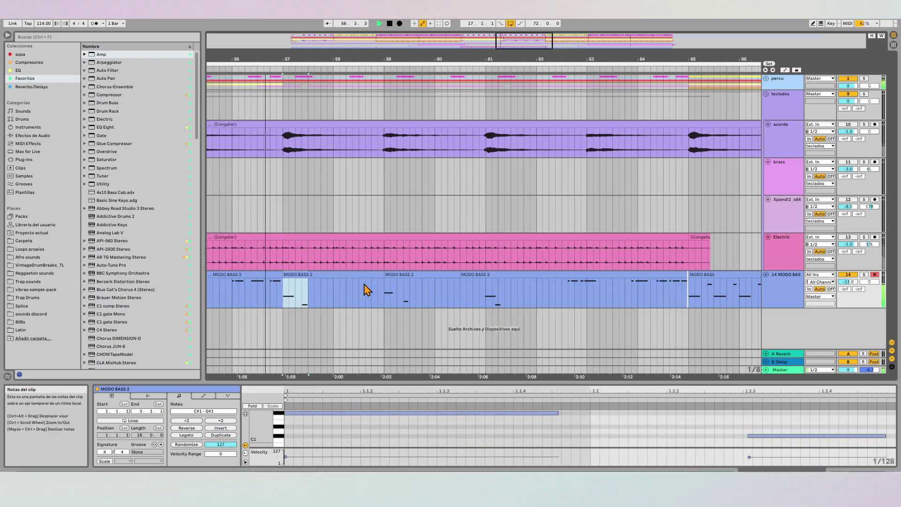
left_click(487, 290)
left_click_drag(490, 296, 497, 299)
key("ctrl+e")
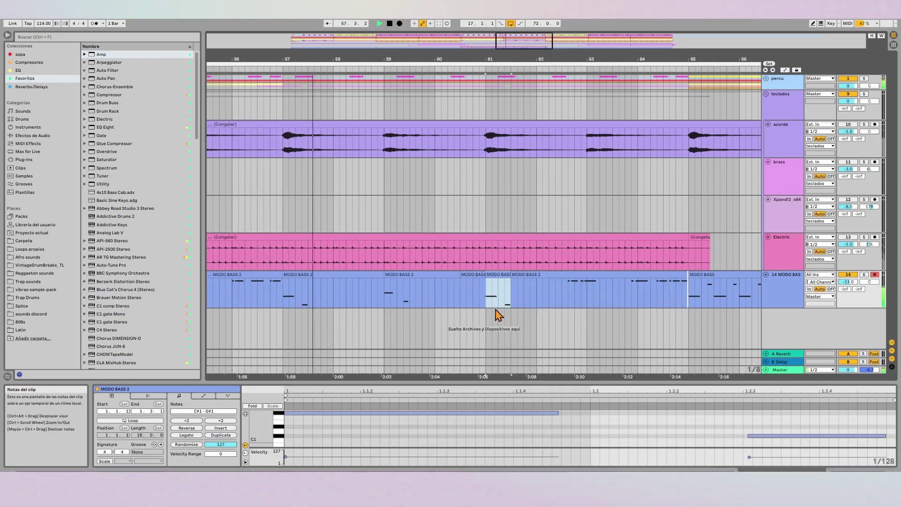
scroll(496, 305, "up", 3)
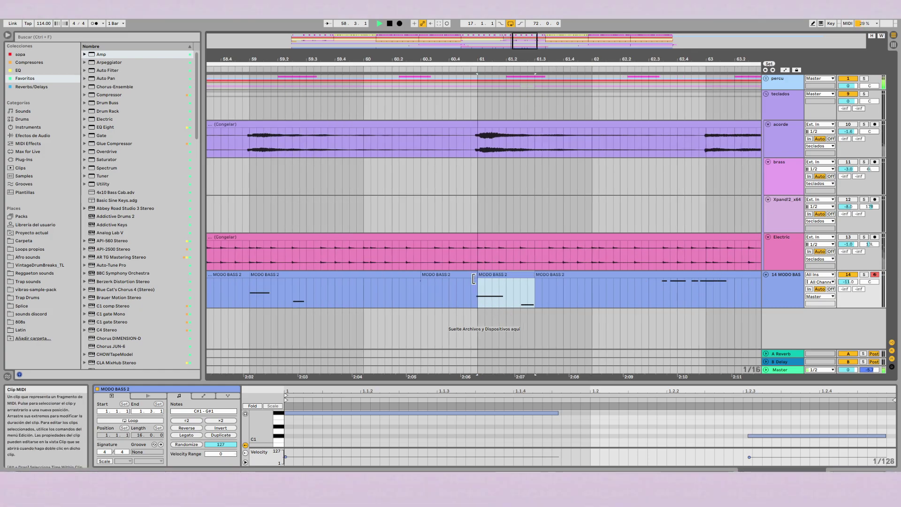
scroll(474, 285, "down", 3)
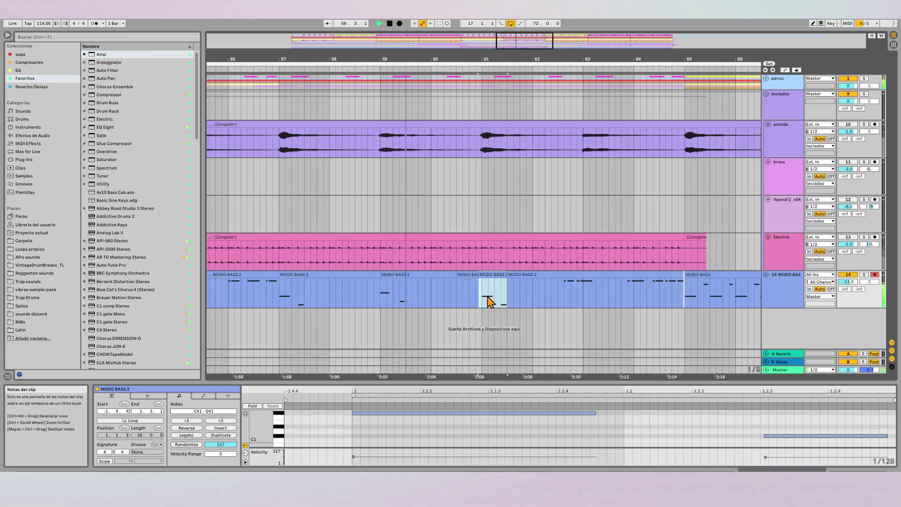
scroll(488, 301, "down", 3)
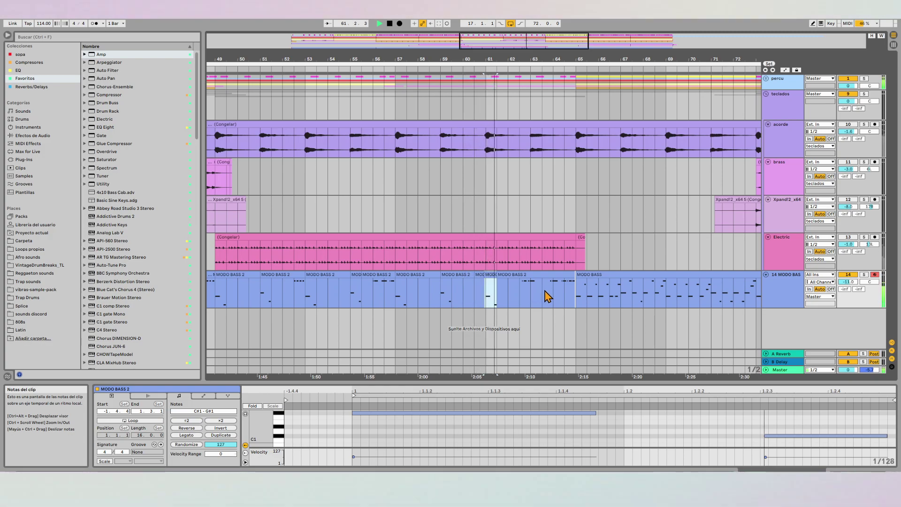
scroll(548, 295, "down", 3)
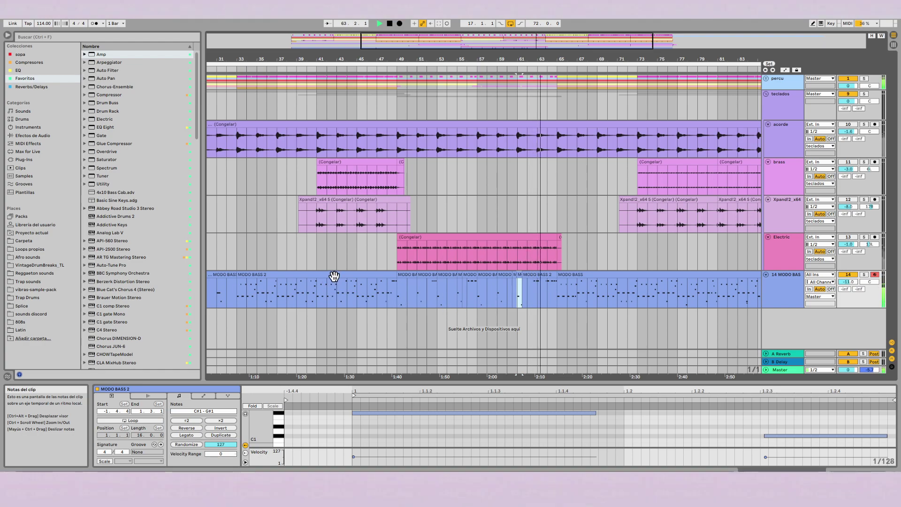
scroll(529, 295, "up", 5)
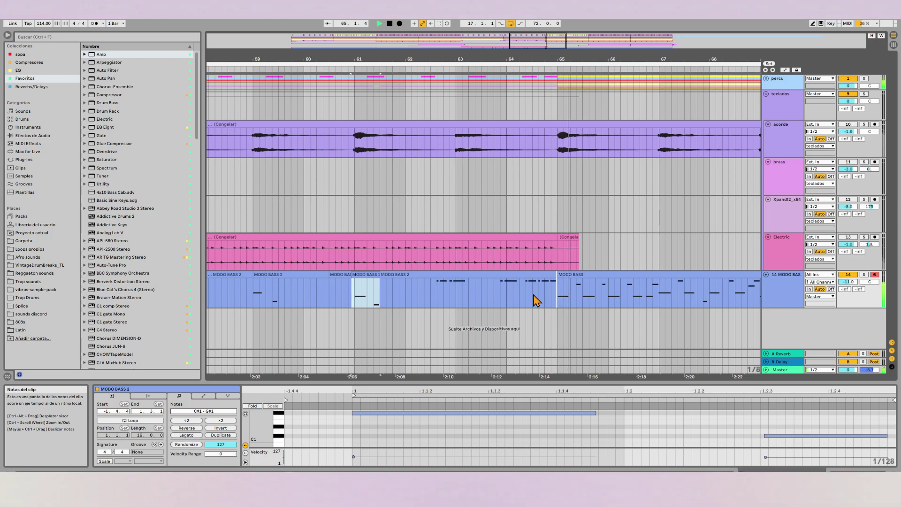
scroll(536, 300, "down", 5)
scroll(536, 300, "down", 2)
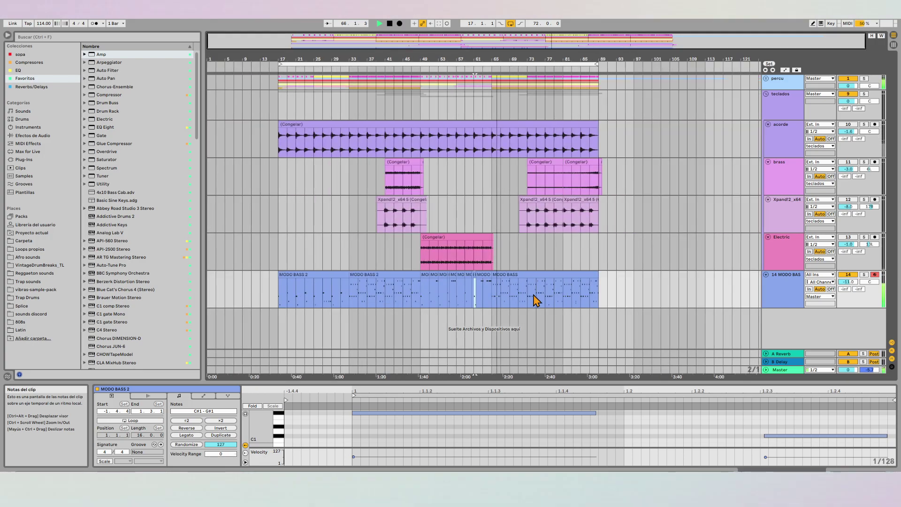
scroll(536, 301, "up", 2)
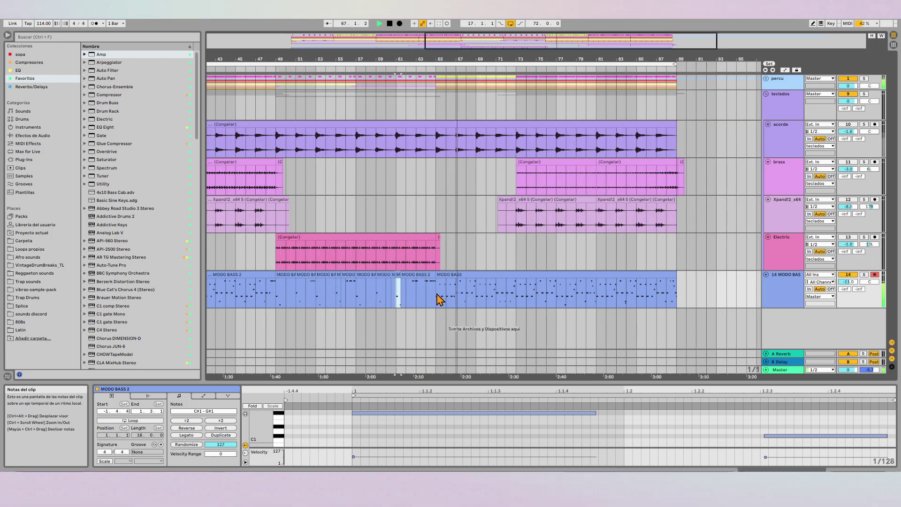
Copy the 16-bar MODO BASS 2 clip at bar 33 and paste it at bar 65.
scroll(328, 289, "down", 2)
left_click(372, 277)
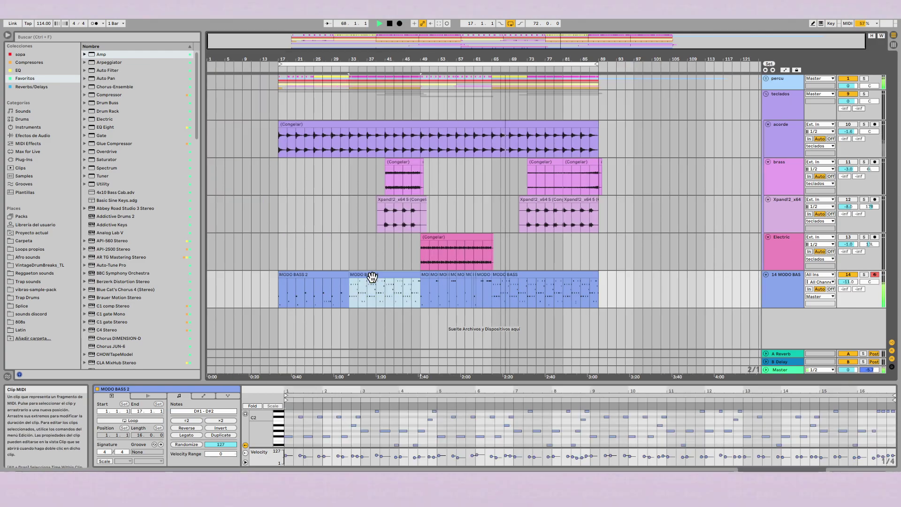
left_click(513, 275)
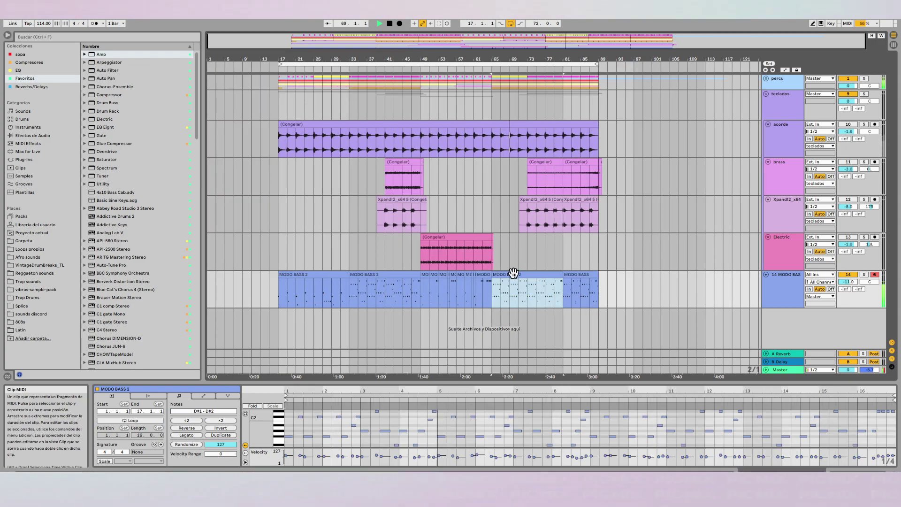
Duplicate the MODO BASS 2 clip from bar 65 to bar 81 and shorten the duplicate to end at bar 89.
scroll(516, 287, "up", 2)
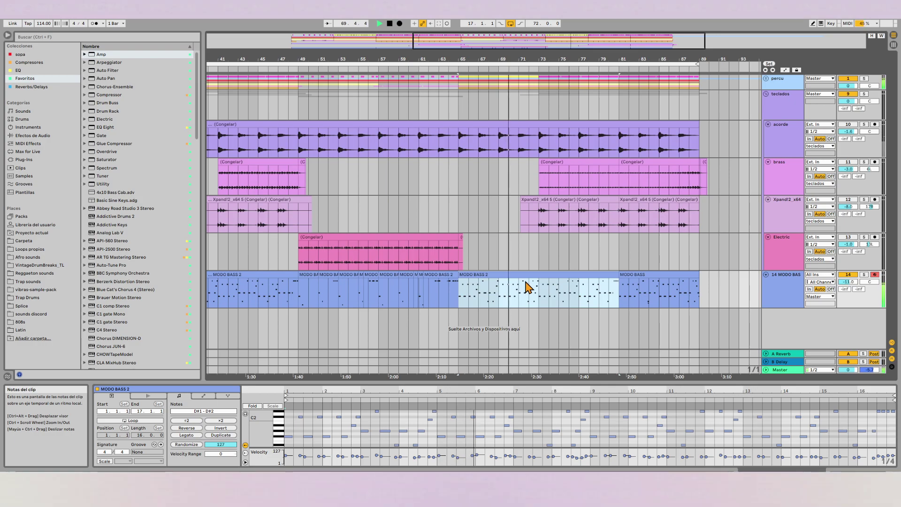
key("ctrl+d")
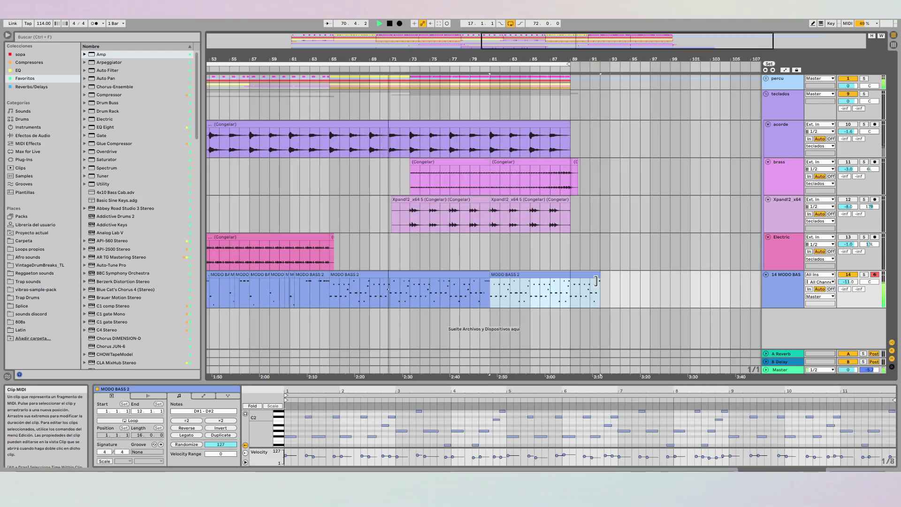
scroll(539, 295, "down", 2)
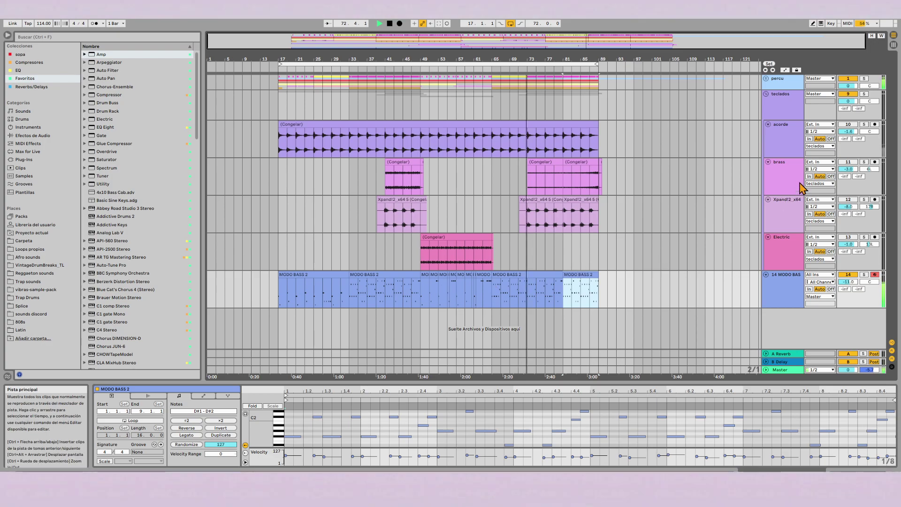
Compare the mix with the brass, Xpand!2 and Electric tracks toggled off and on, and check the track levels in Session View.
left_click(848, 161)
left_click(848, 199)
left_click(847, 237)
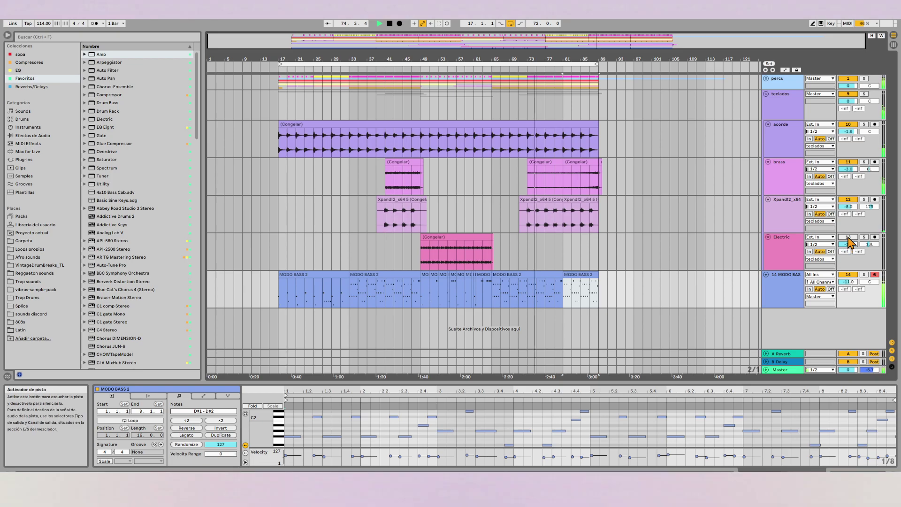
key("Tab")
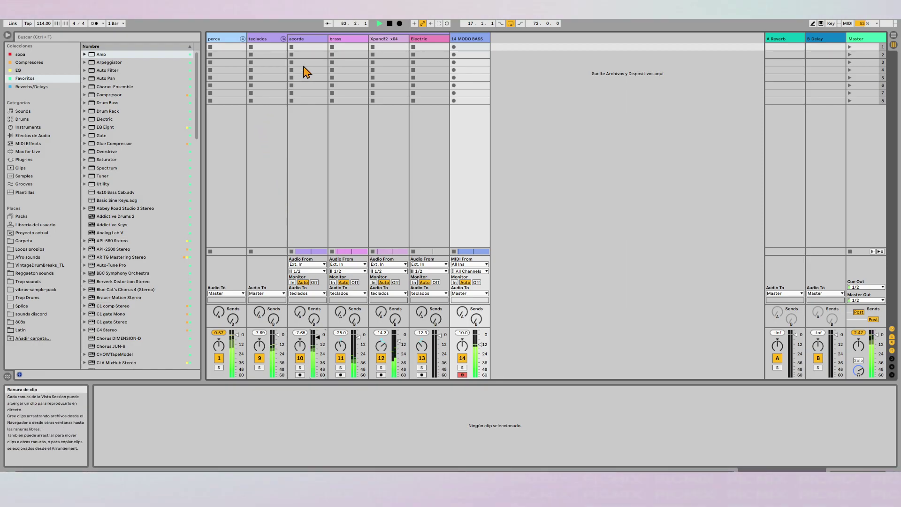
key("Tab")
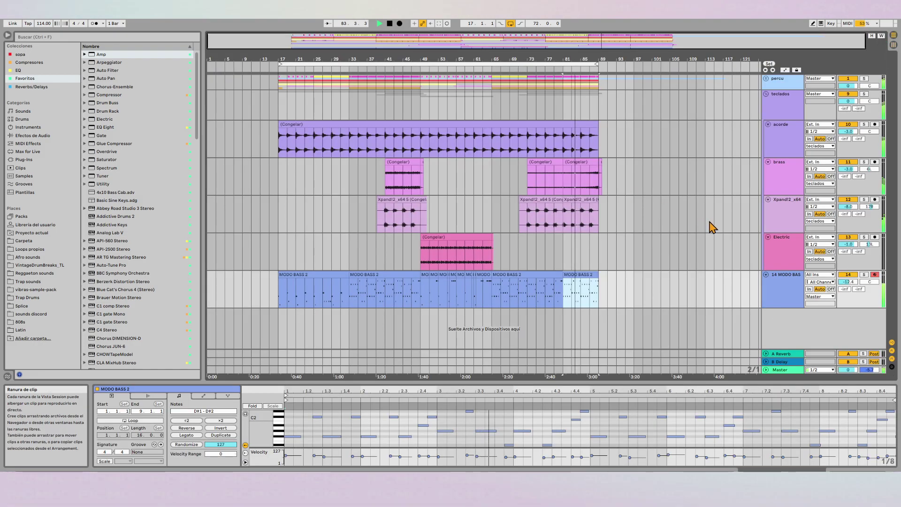
Collapse the teclados group, group all the percu, teclados and MODO BASS tracks, and name the new group mix.
left_click(768, 88)
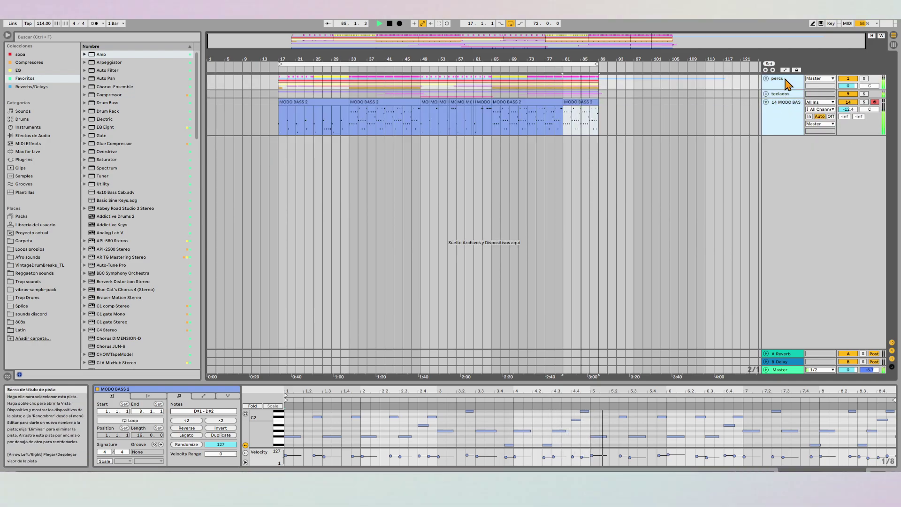
key("ctrl+g")
key("ctrl+r")
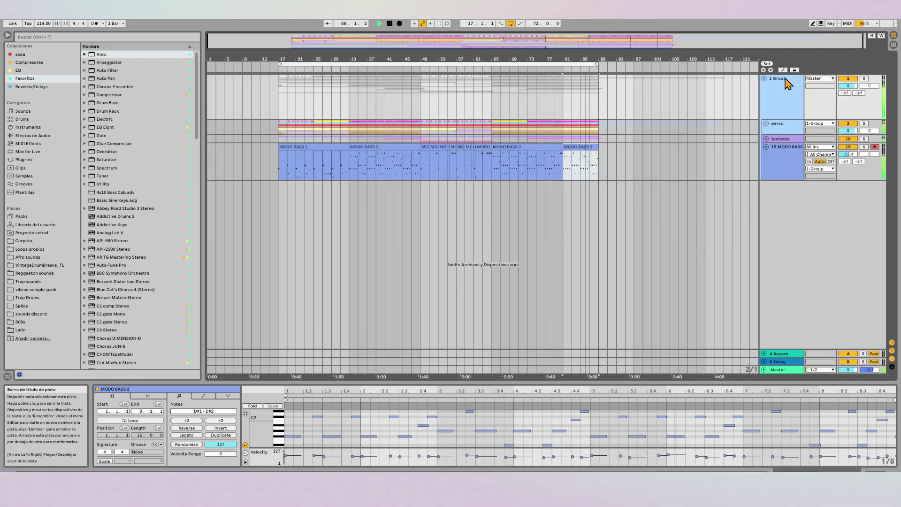
type("mi")
key("Return")
type("x")
key("Return")
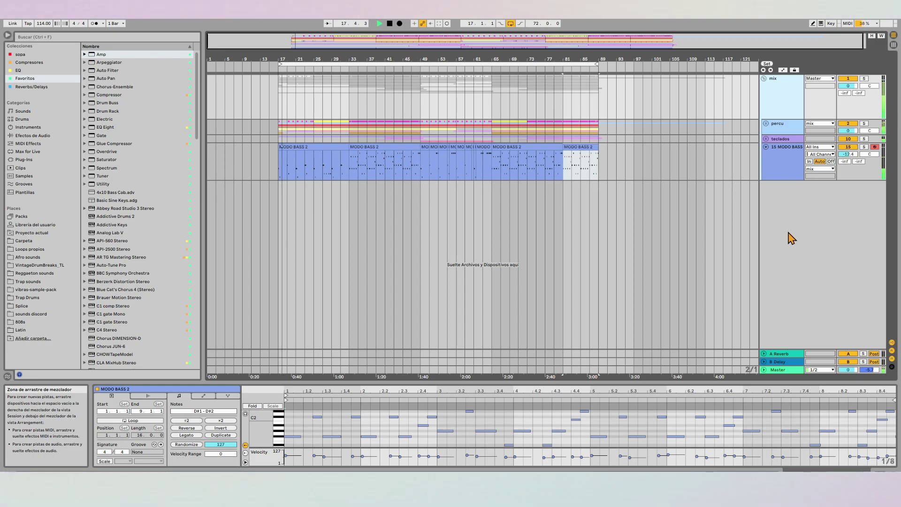
Rename the MODO BASS track as bajo.
left_click(779, 163)
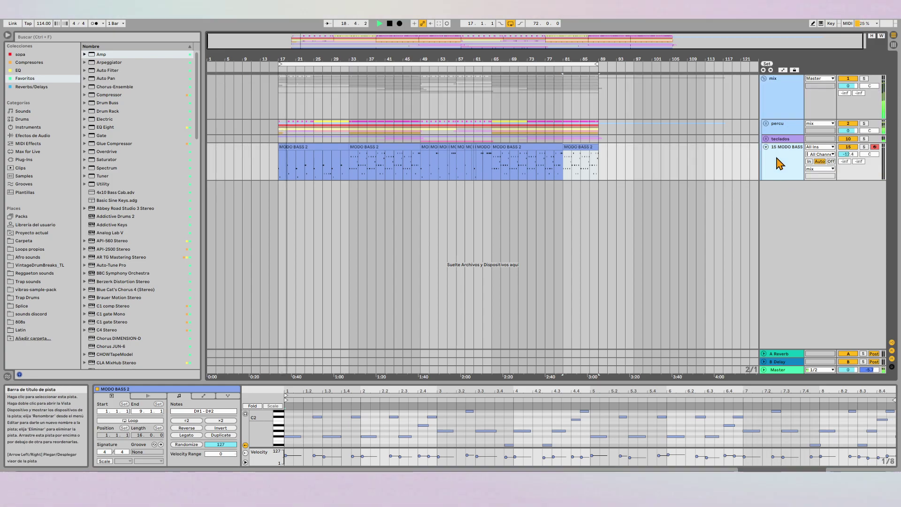
key("ctrl+r")
type("bajo")
key("Return")
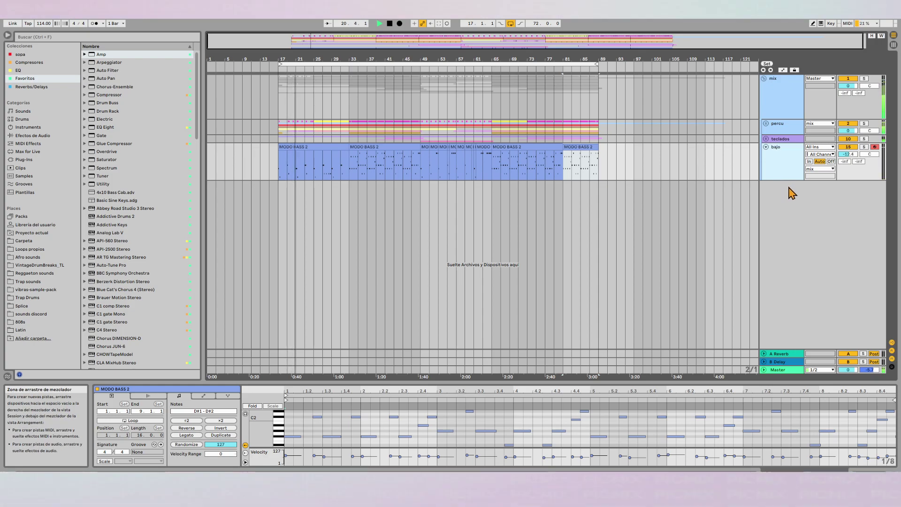
Colour the bajo track light orange and assign the track colour to its clips.
right_click(789, 171)
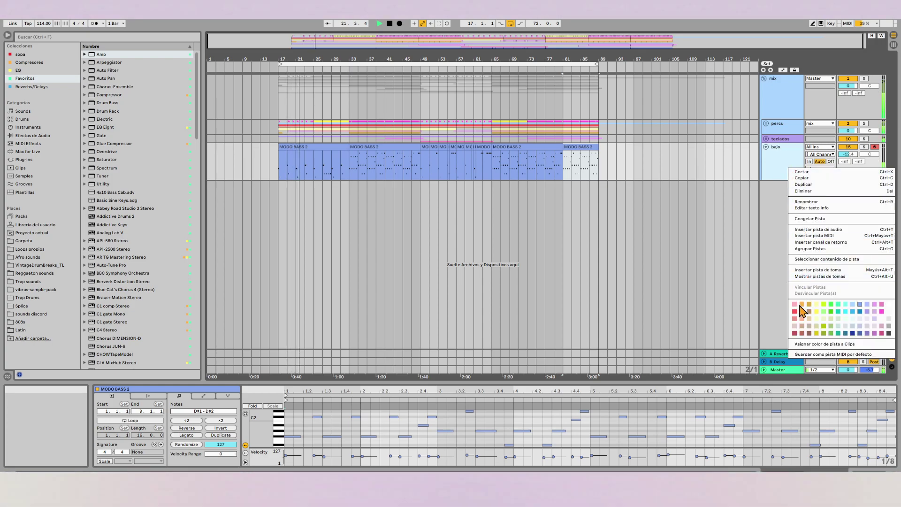
left_click(801, 304)
right_click(792, 175)
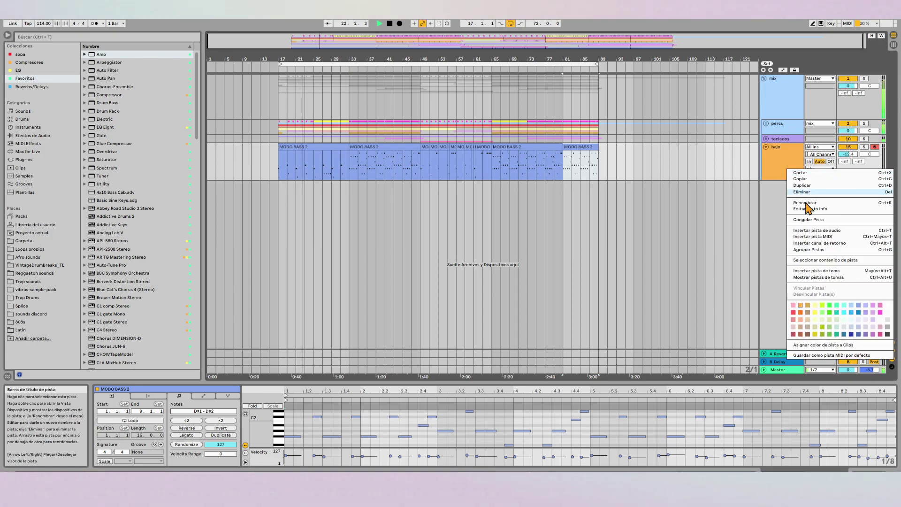
left_click(822, 346)
right_click(787, 167)
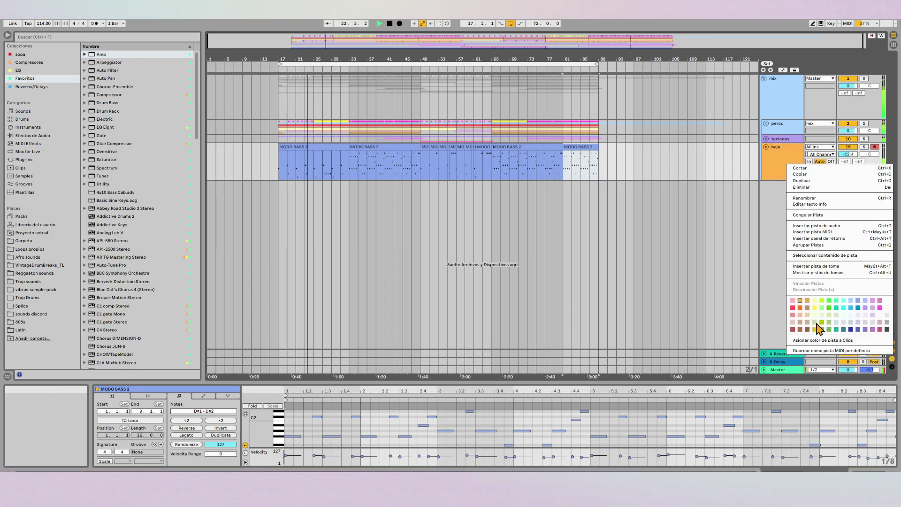
left_click(822, 340)
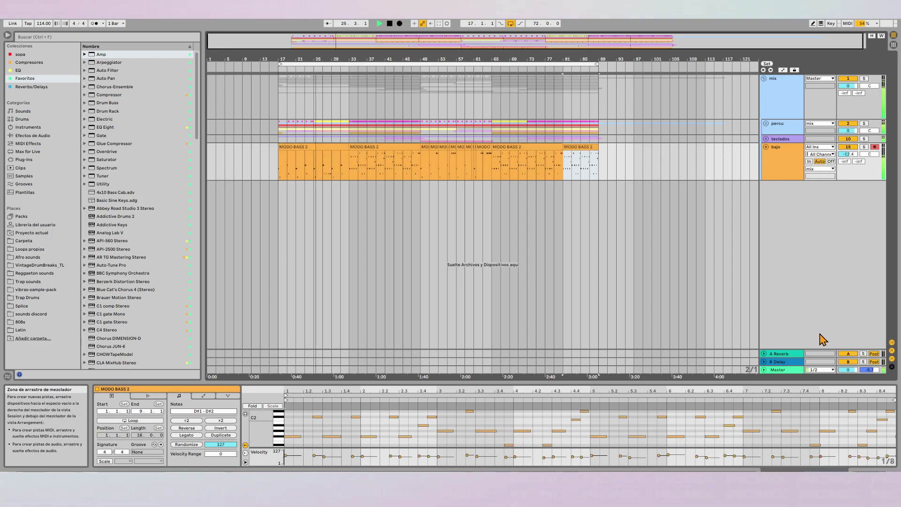
left_click(784, 91)
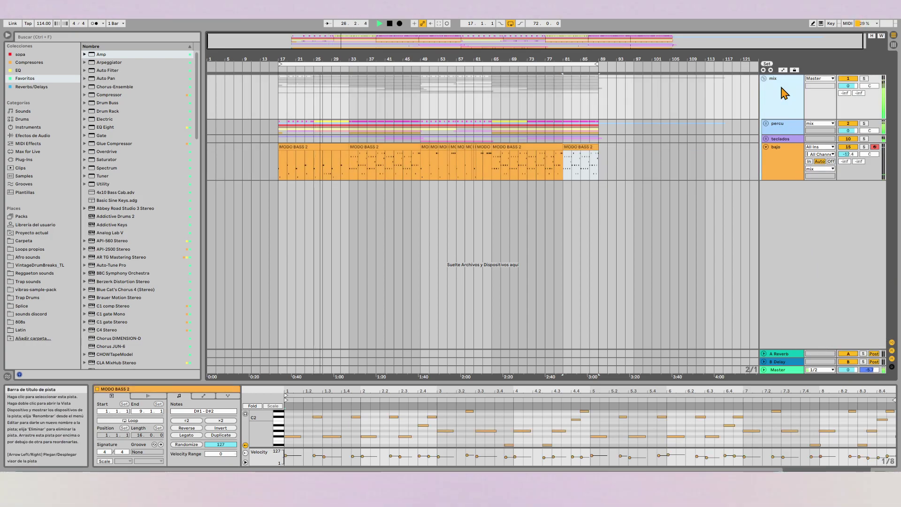
left_click(62, 37)
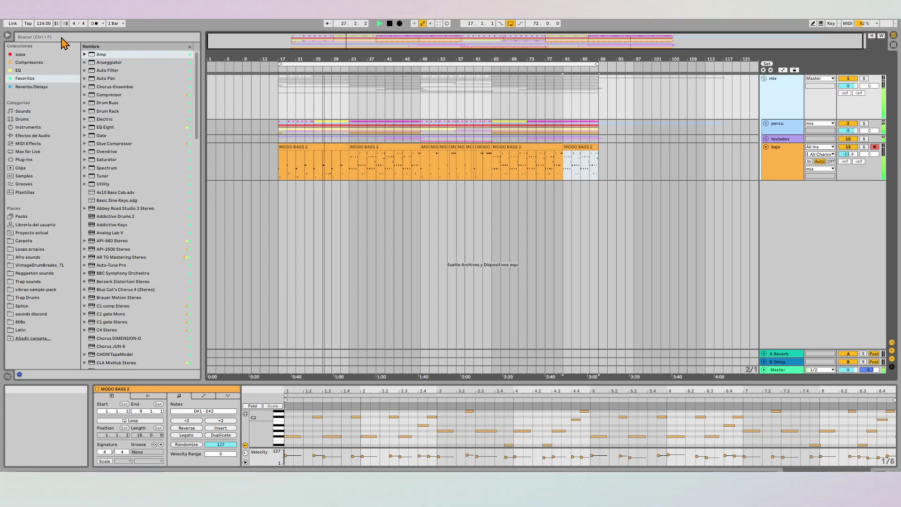
Solo the bajo track and show the devices in the first chain of its Audio Effect Rack.
left_click(772, 172)
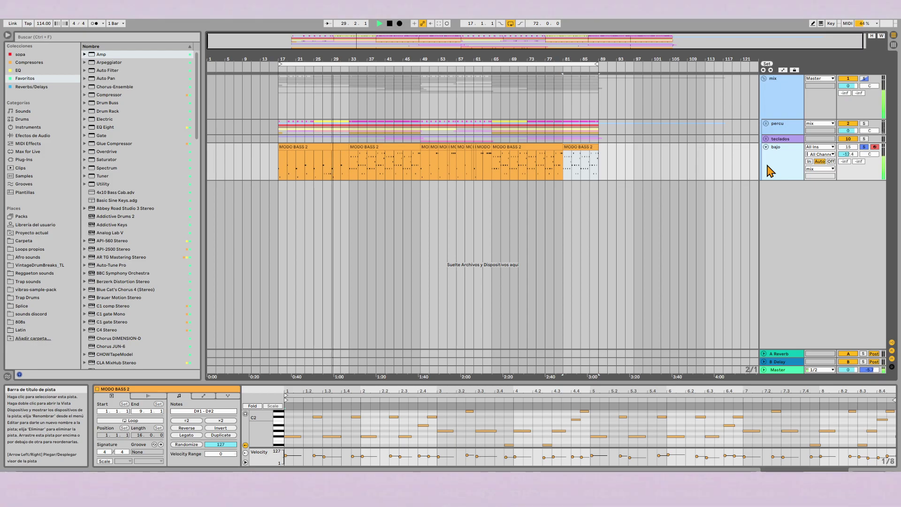
double_click(771, 172)
left_click(221, 418)
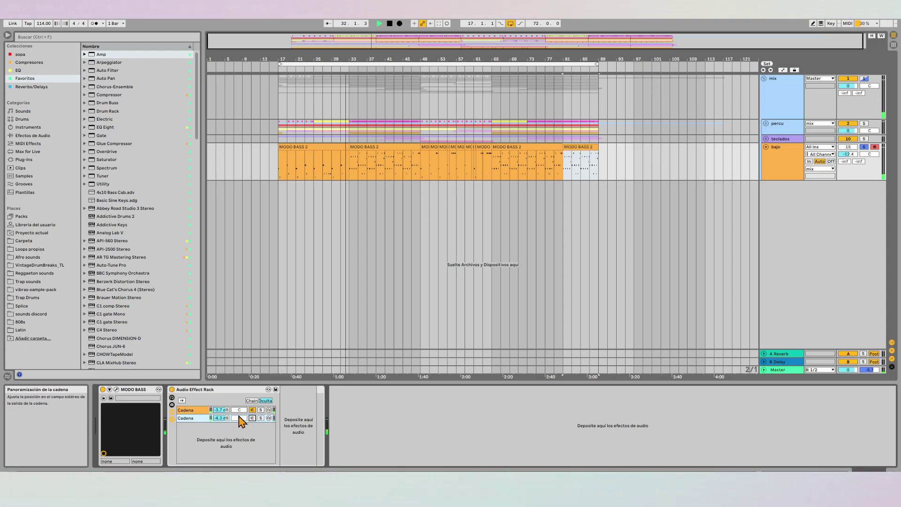
left_click(199, 410)
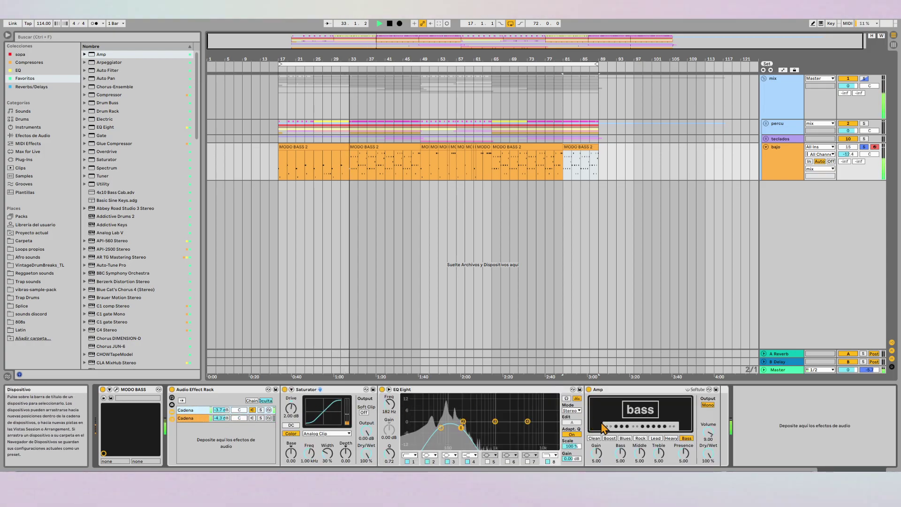
Set the Amp's Dry/Wet to 37.3% and the EQ Eight's selected band to 178 Hz with a Q of 0.85.
left_click_drag(708, 453, 685, 462)
left_click_drag(453, 440, 452, 431)
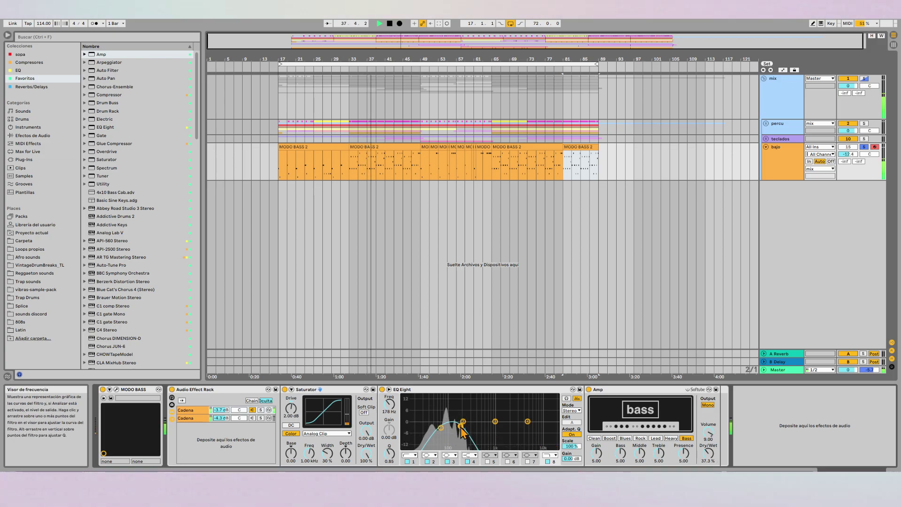
Add a Saturator to the rack's second chain and set its Drive to 5.00 dB.
left_click(187, 418)
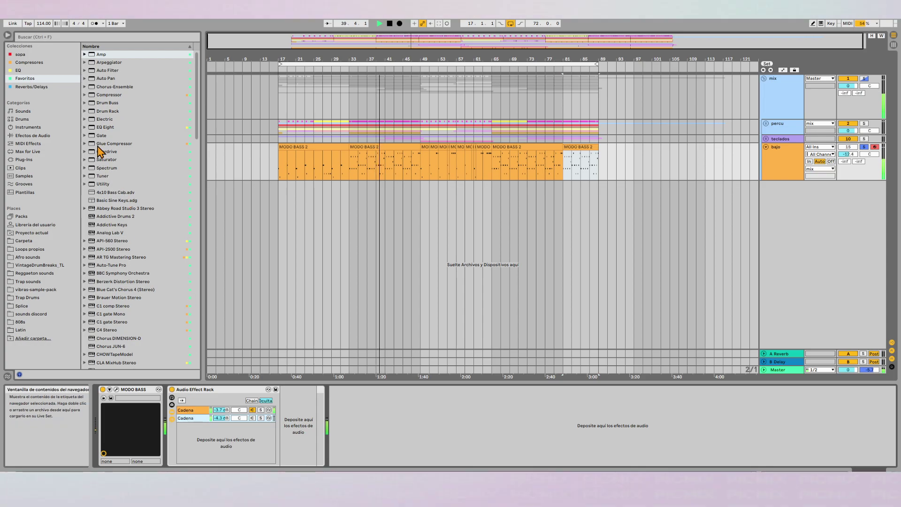
left_click(111, 152)
left_click_drag(110, 164, 188, 413)
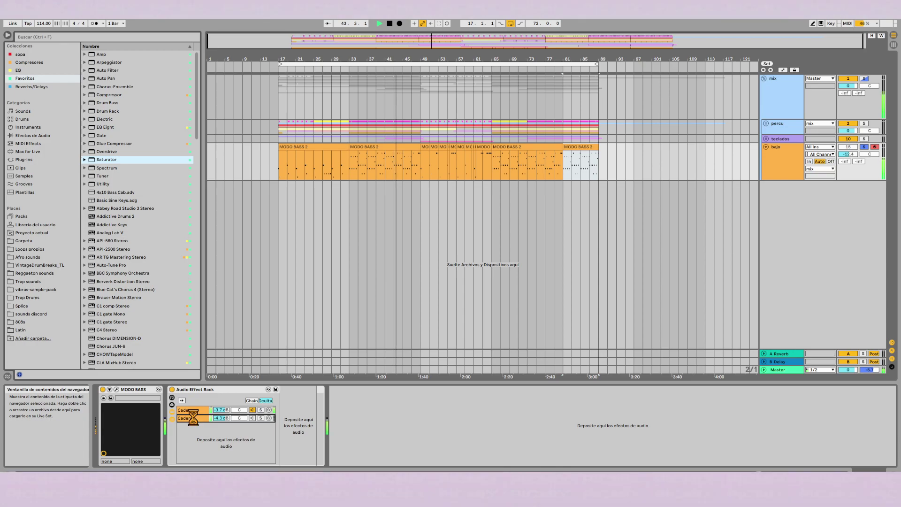
left_click_drag(294, 419, 294, 412)
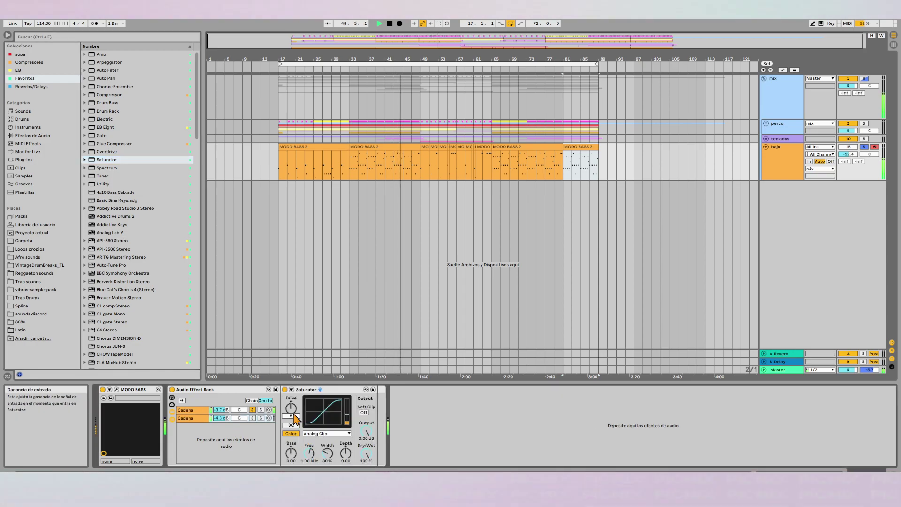
Activate the rack's second chain, set its volume to -5.2 dB, and play both chains together.
left_click(253, 418)
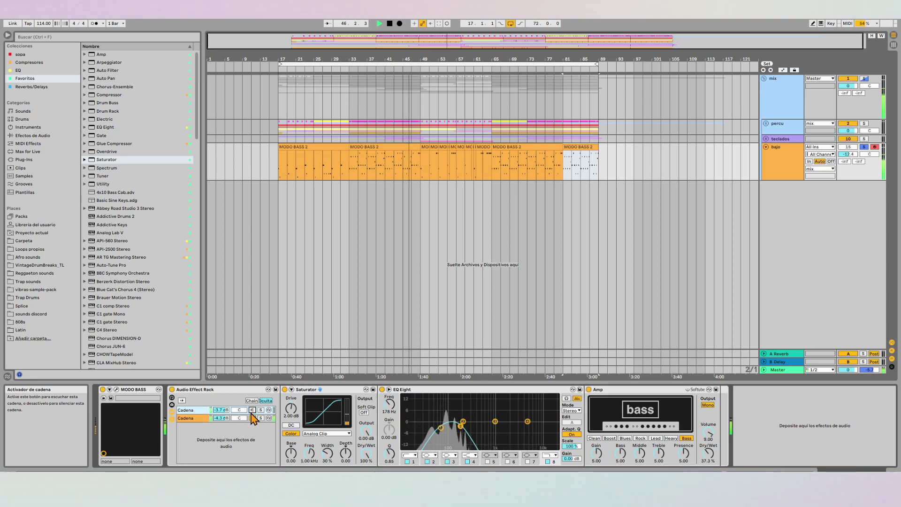
left_click(197, 410)
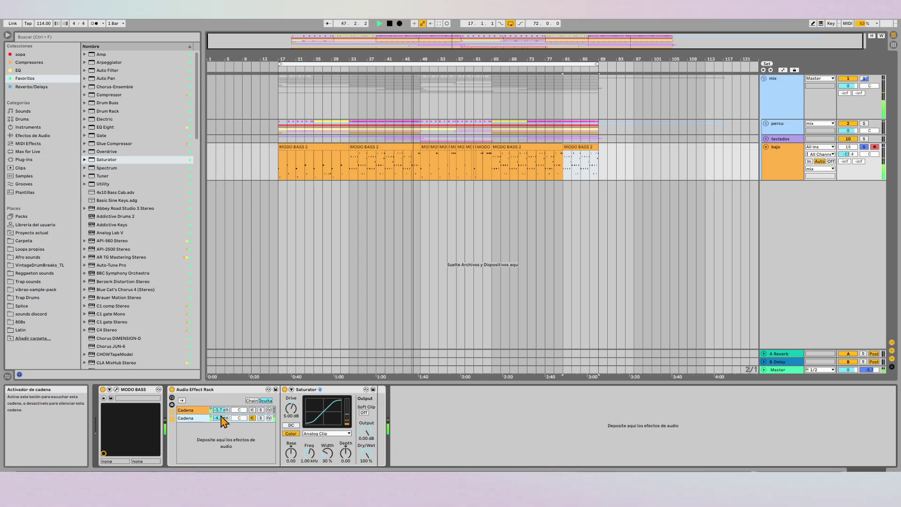
left_click_drag(221, 417, 221, 421)
left_click(244, 416)
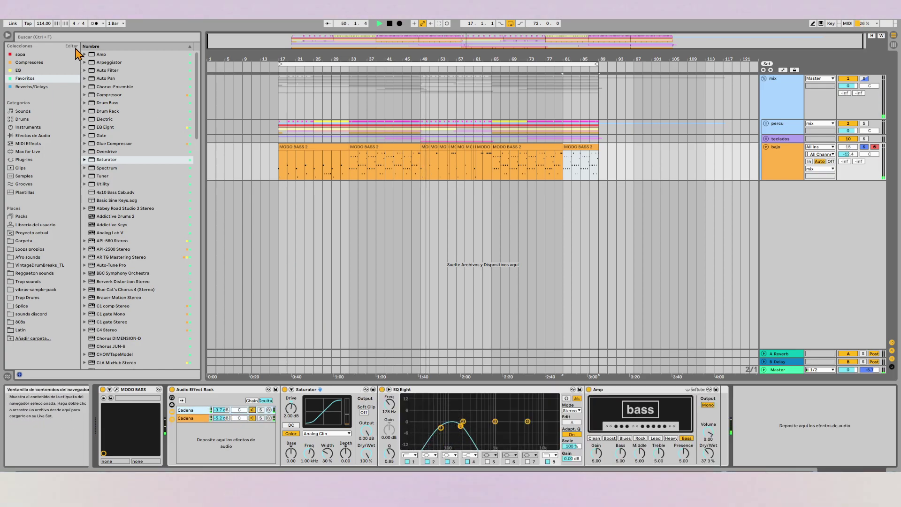
Add the L1 limiter Mono after bajo's effect rack, with Threshold at -4.6 and Out Ceiling at -1.1.
key("ctrl+f")
type("limi")
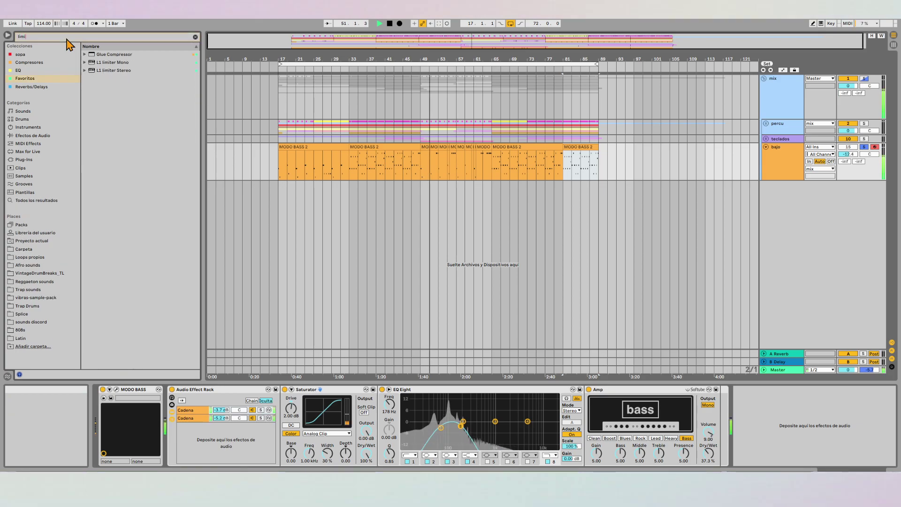
left_click(112, 63)
left_click_drag(111, 63, 779, 387)
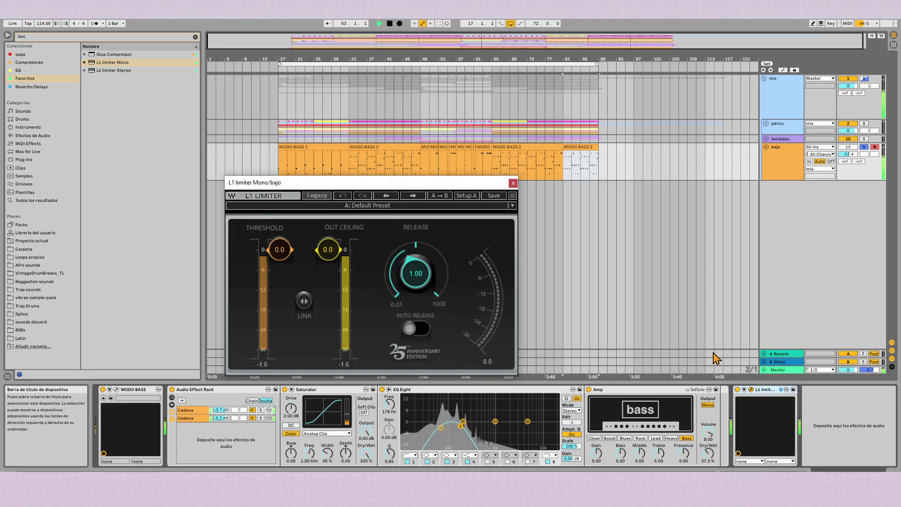
left_click_drag(327, 251, 279, 264)
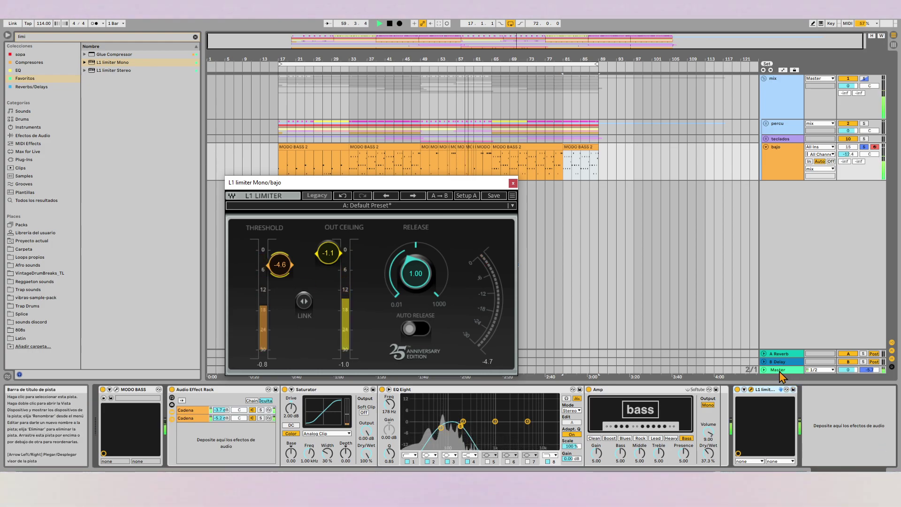
Open MStereoScope on the Master track and check the soloed bass in Mid, Side and Default modes.
left_click(294, 372)
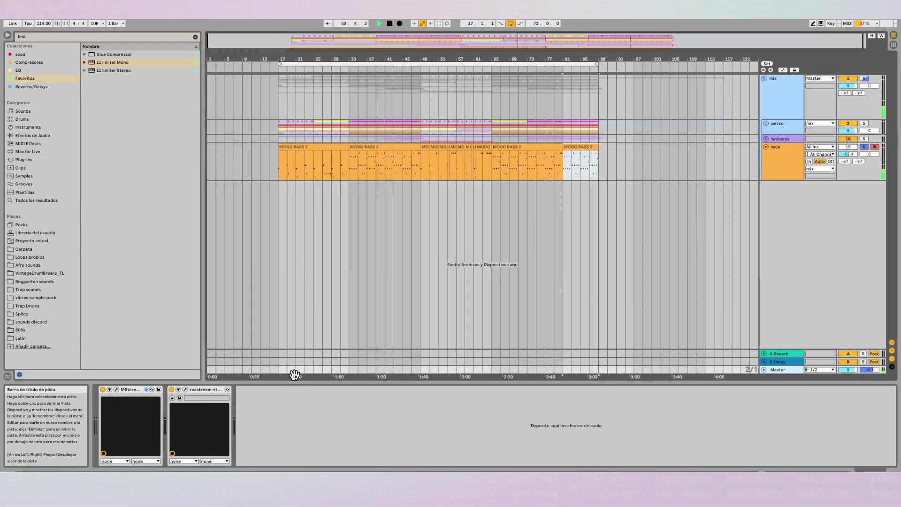
left_click(117, 390)
left_click(317, 209)
left_click(343, 210)
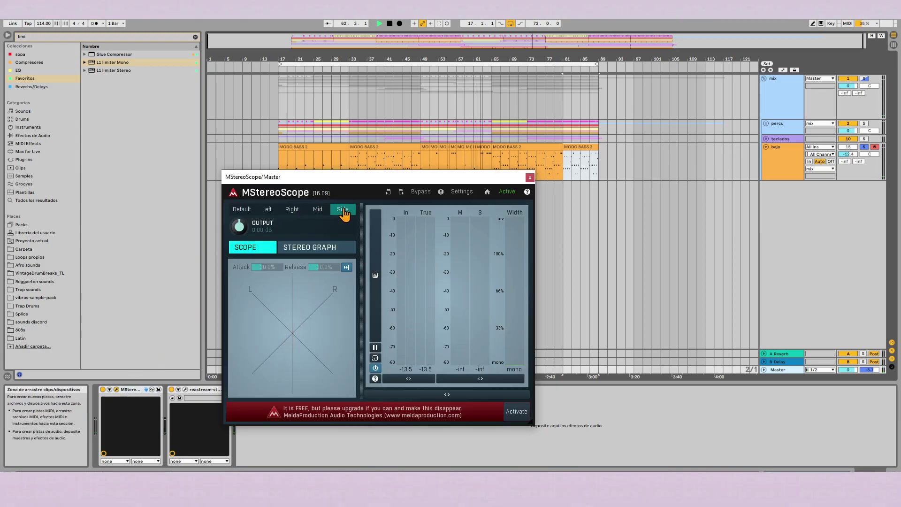
left_click(241, 210)
left_click(708, 233)
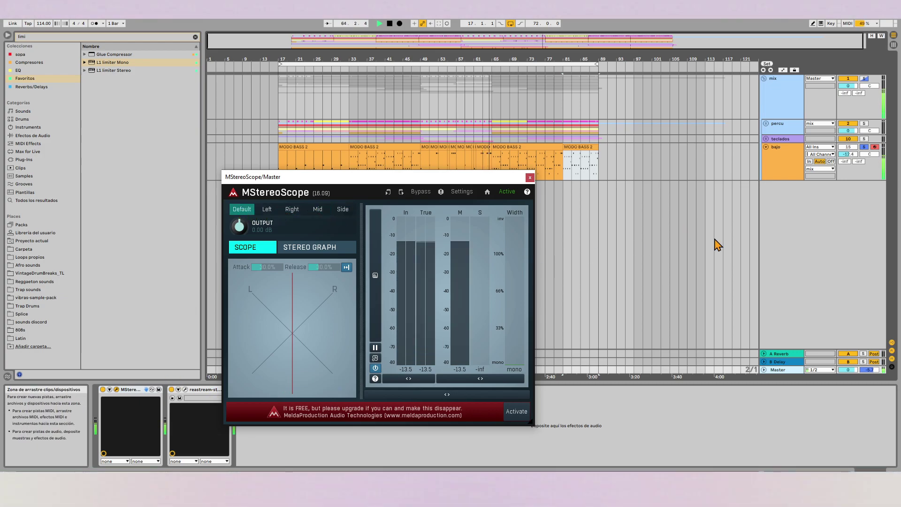
Close MStereoScope and lower the bajo track's volume to -15.0 dB in the Session View mixer.
left_click(529, 177)
key("Tab")
left_click(359, 346)
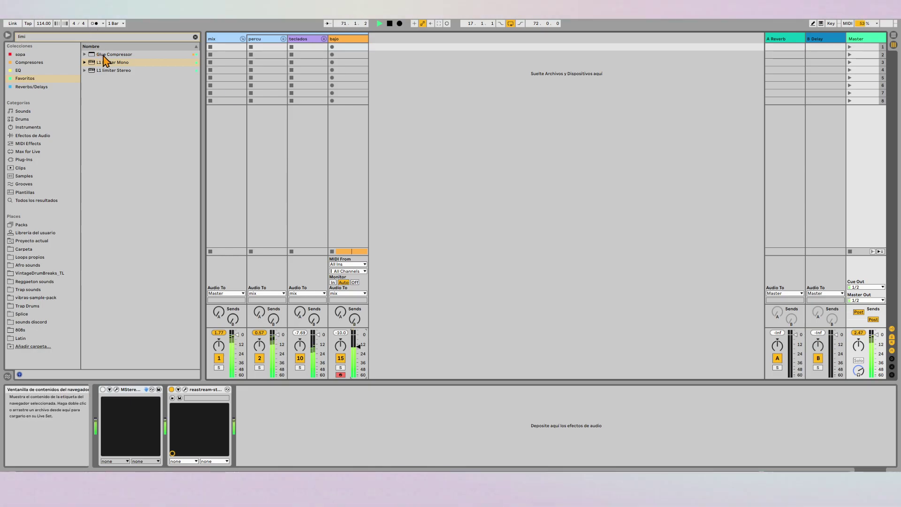
Add SSLComp Stereo to the mix group, set its Attack to 30 and Release to Auto, and close its window.
left_click(194, 37)
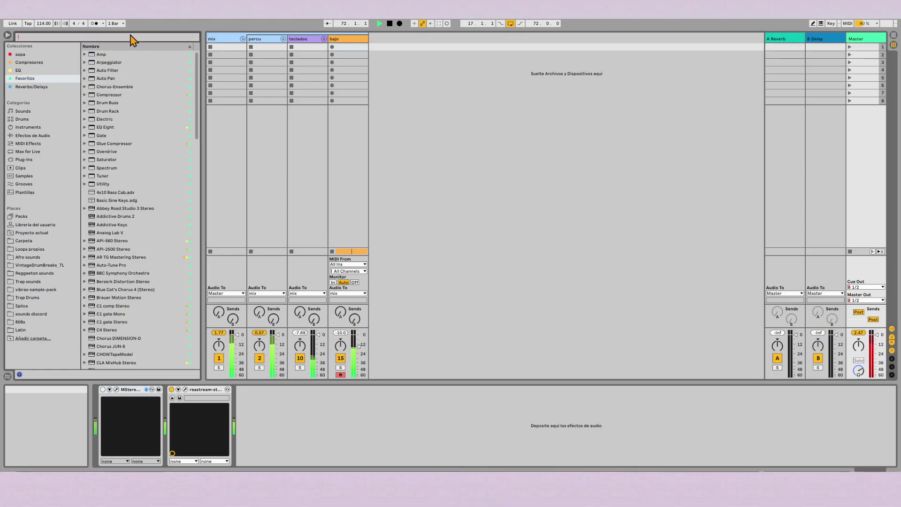
type("ss")
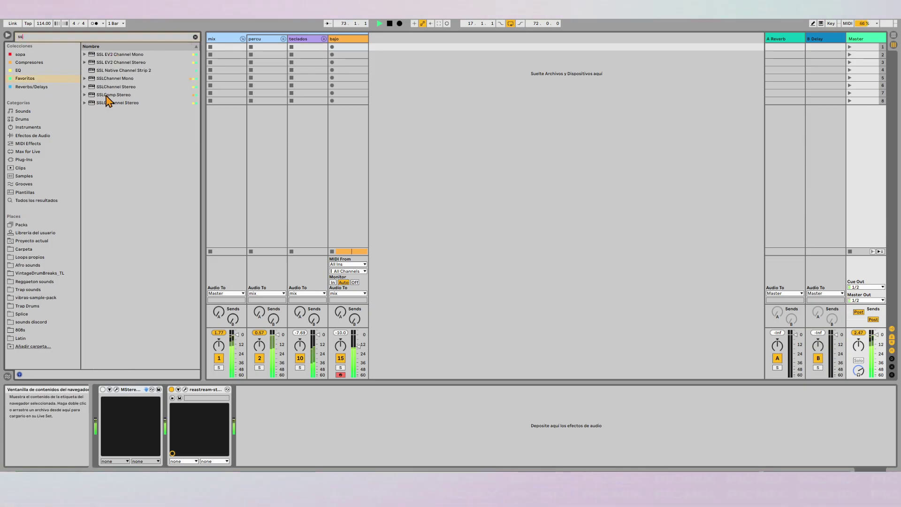
left_click_drag(114, 95, 217, 39)
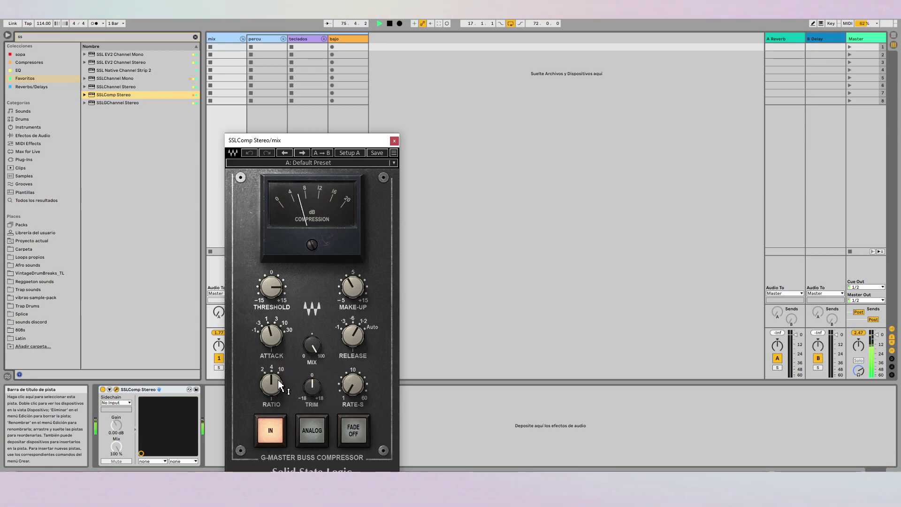
left_click_drag(261, 329, 289, 336)
left_click(352, 335)
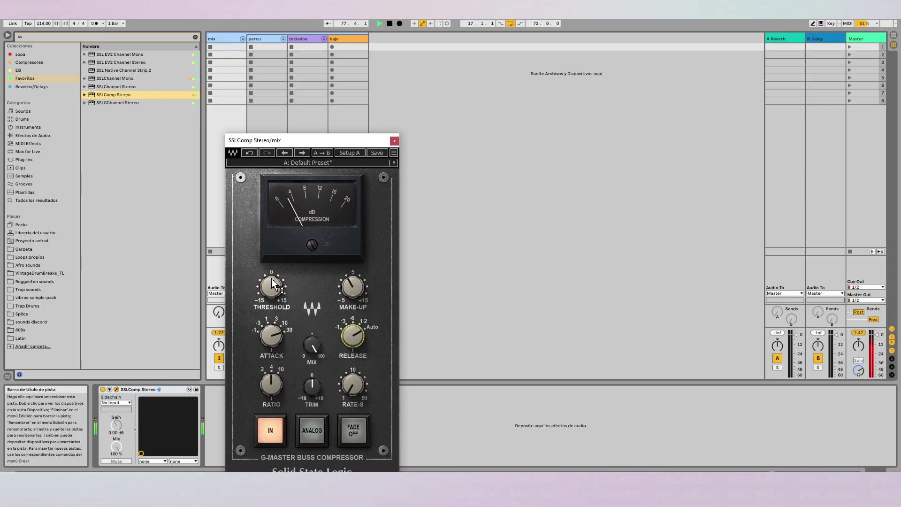
left_click(394, 141)
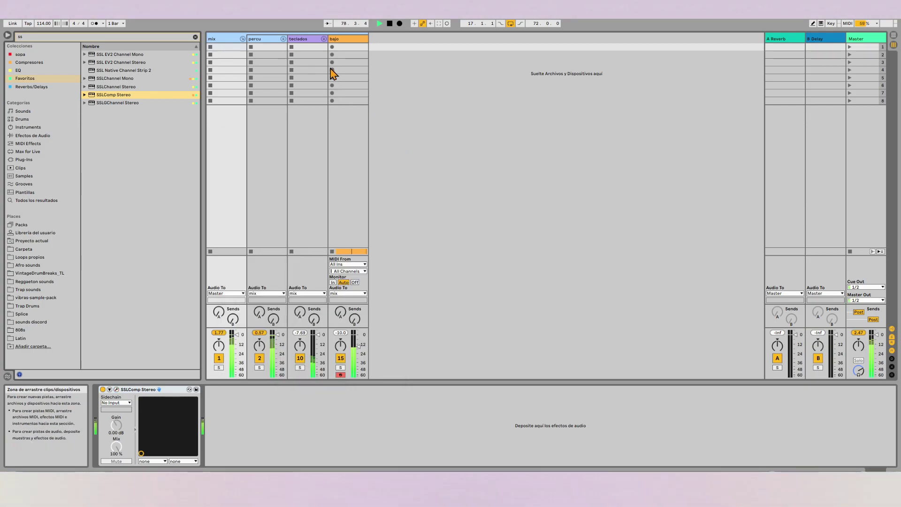
Expand the teclados group, set the brass track's volume to -3.7 dB, and return to the Arrangement View.
left_click(323, 39)
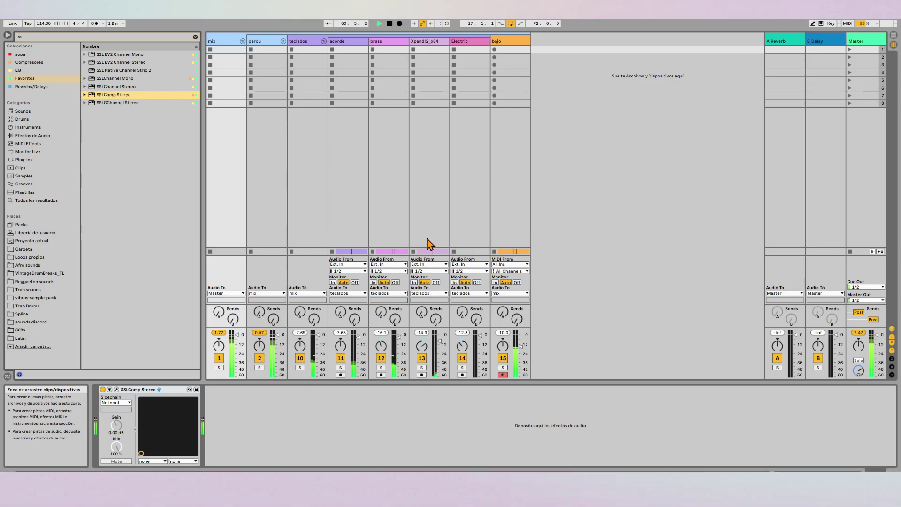
left_click(399, 342)
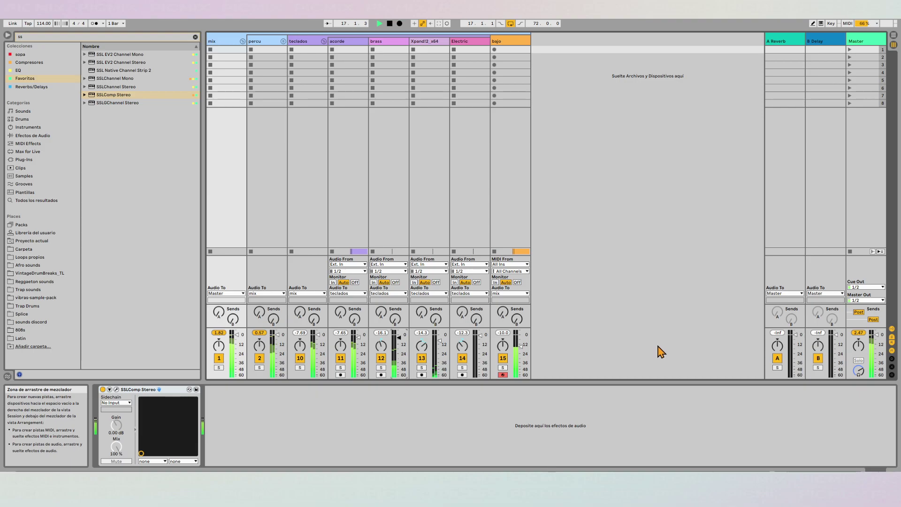
key("Tab")
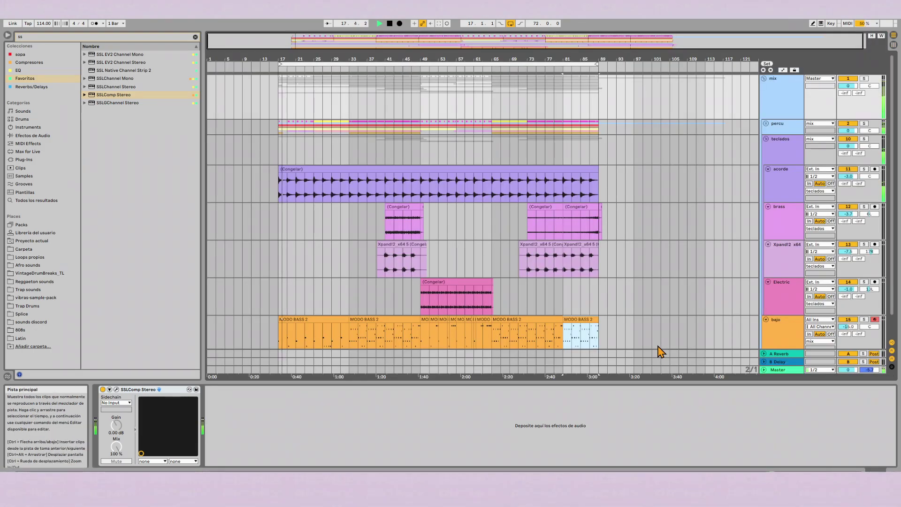
left_click(661, 302)
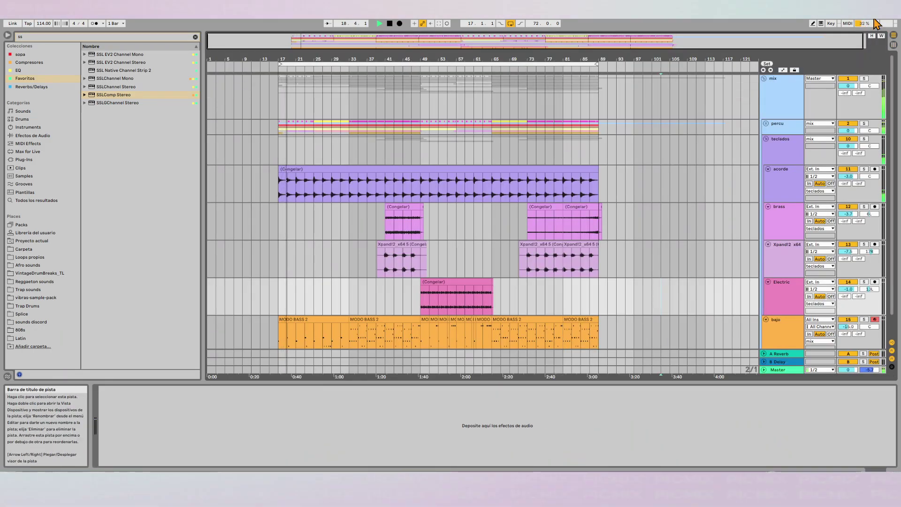
Collapse the mix group and check the running stream in OBS before returning to Ableton Live.
left_click(763, 78)
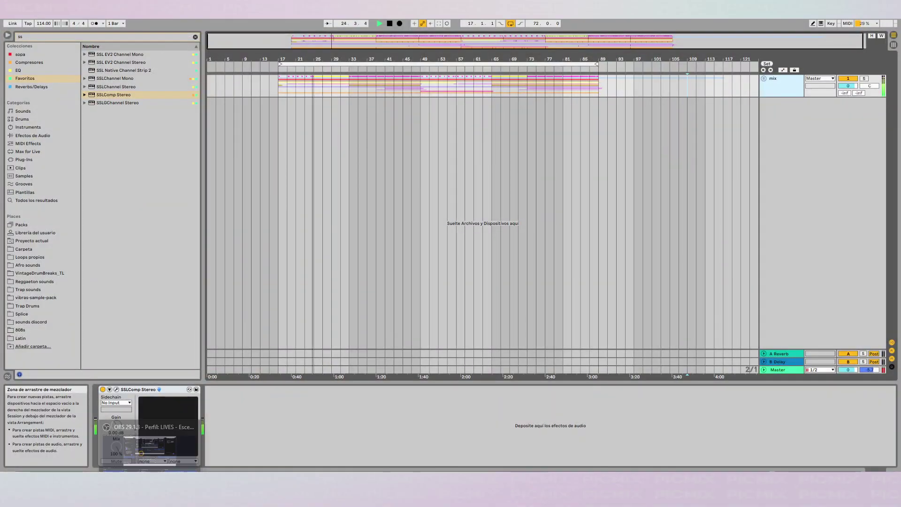
key("alt+Tab")
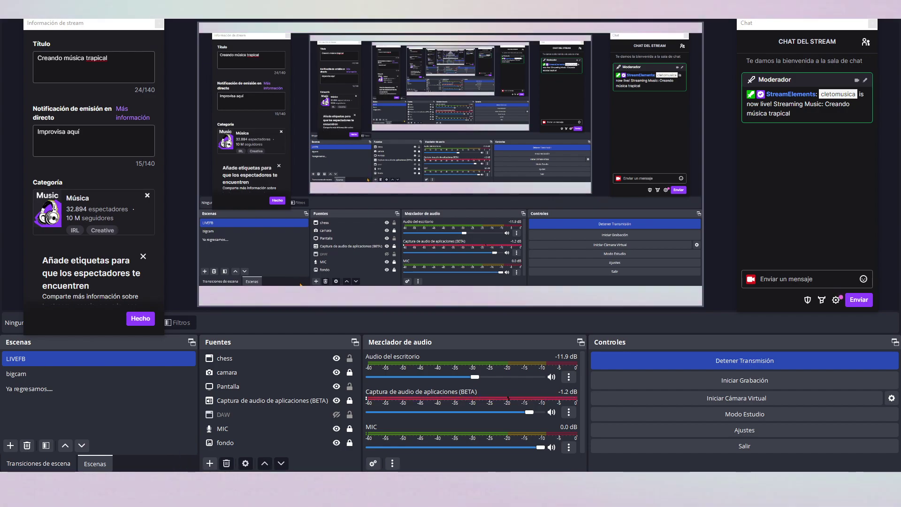
key("alt+Tab")
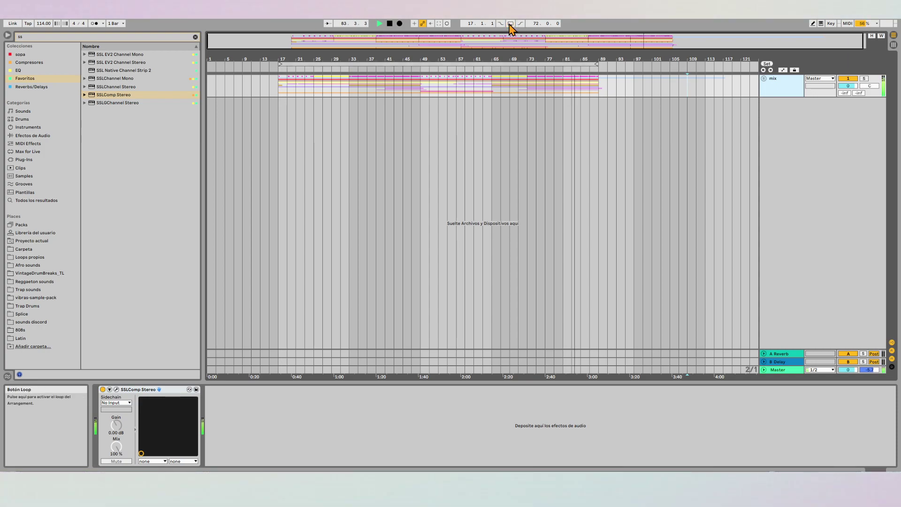
Clear the browser search and show the Sounds category.
left_click(195, 36)
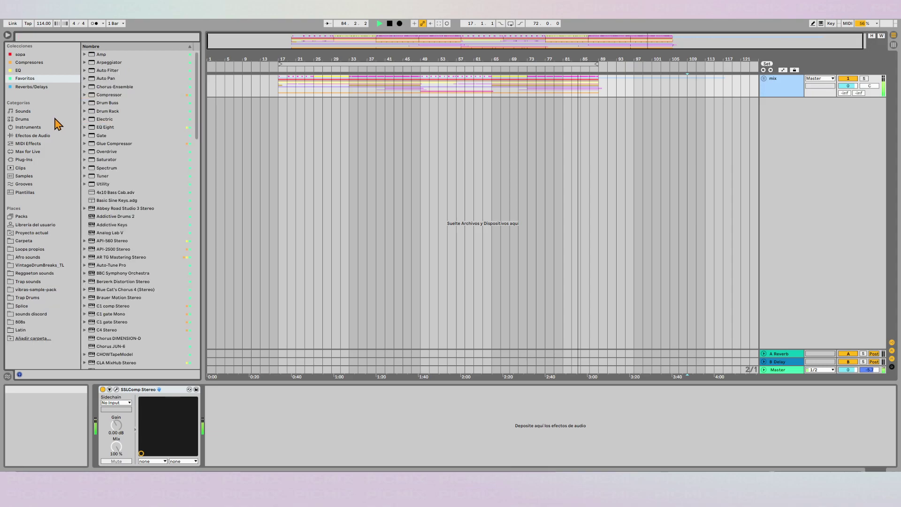
left_click(35, 113)
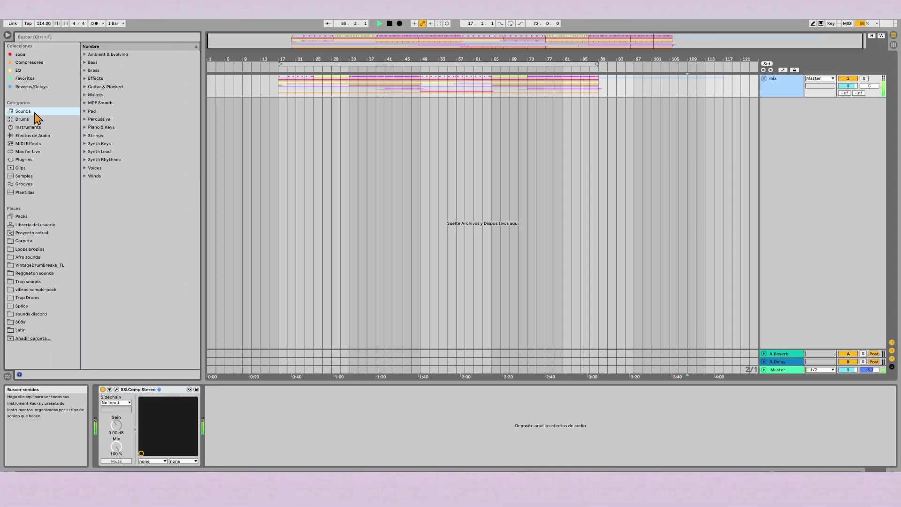
Expand the mix group and collapse the teclados group inside it.
left_click(764, 78)
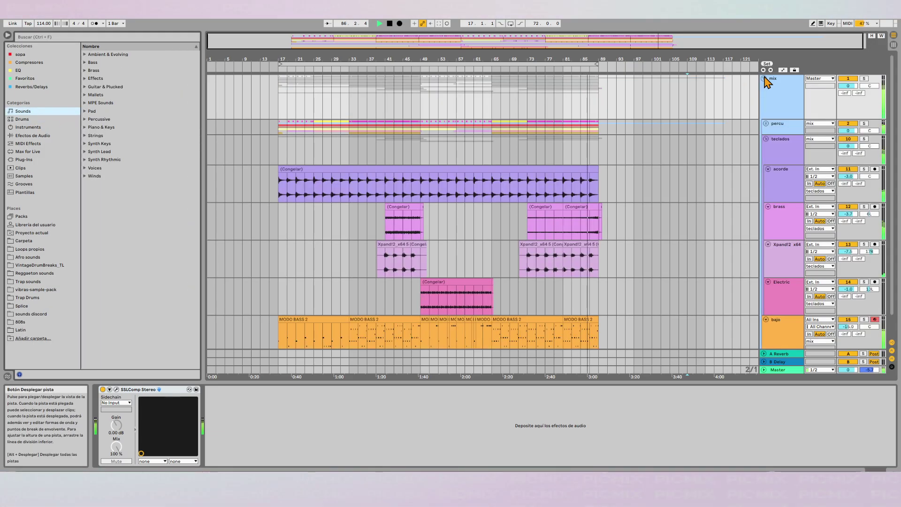
left_click(765, 143)
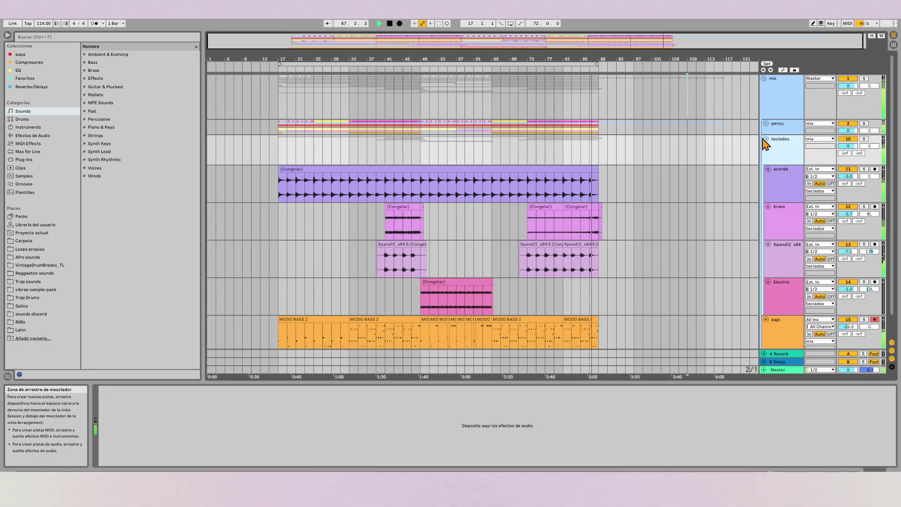
left_click(765, 140)
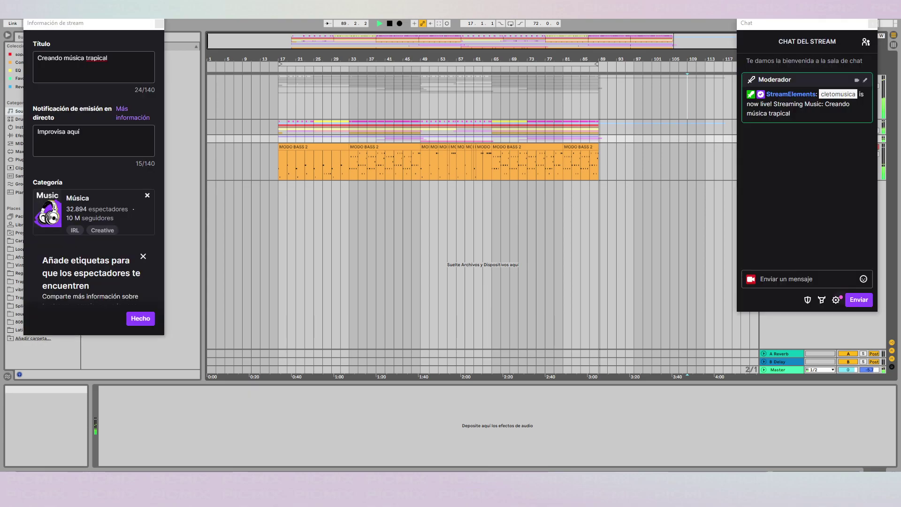
Switch to OBS to stop the live stream.
key("alt+Tab")
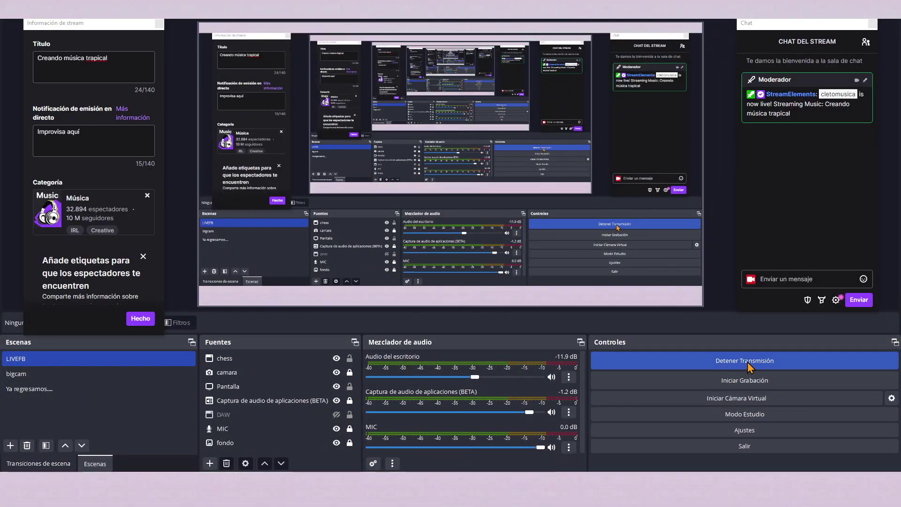